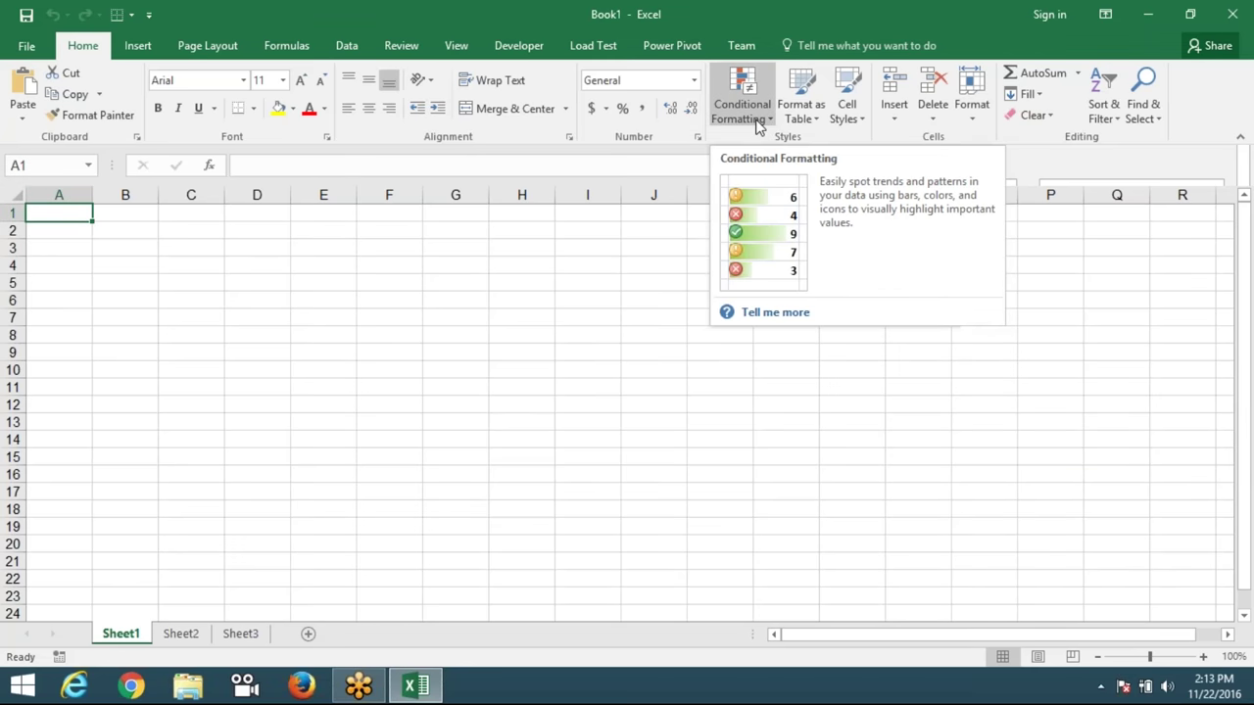
# Enter the Sales heading in A1 and a RANDBETWEEN random whole-number formula in A2.
pyautogui.click(755, 120)
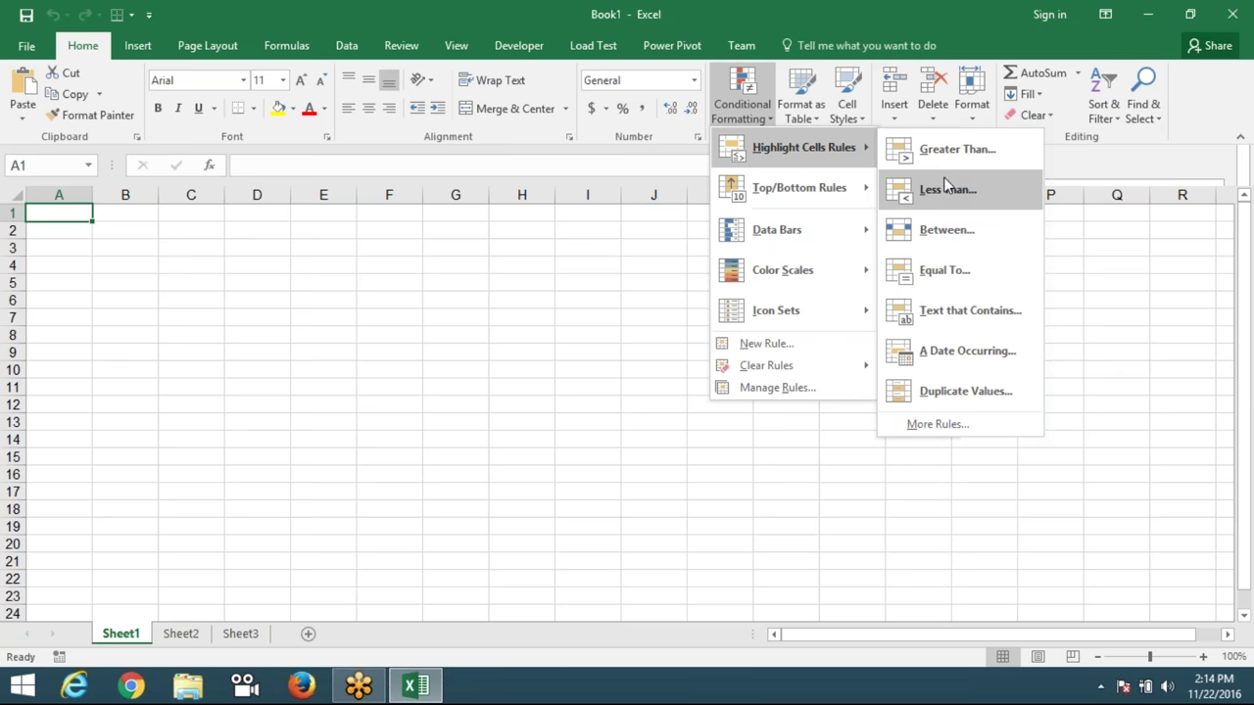
pyautogui.moveTo(798, 188)
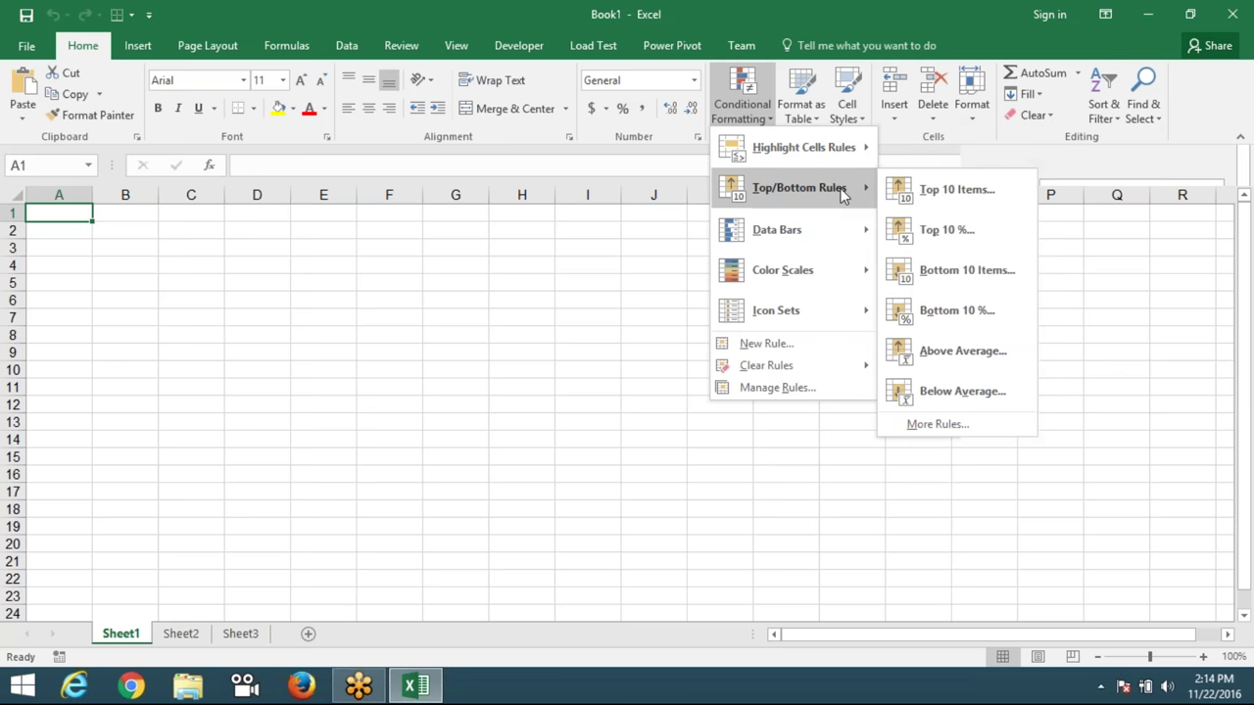
pyautogui.click(276, 282)
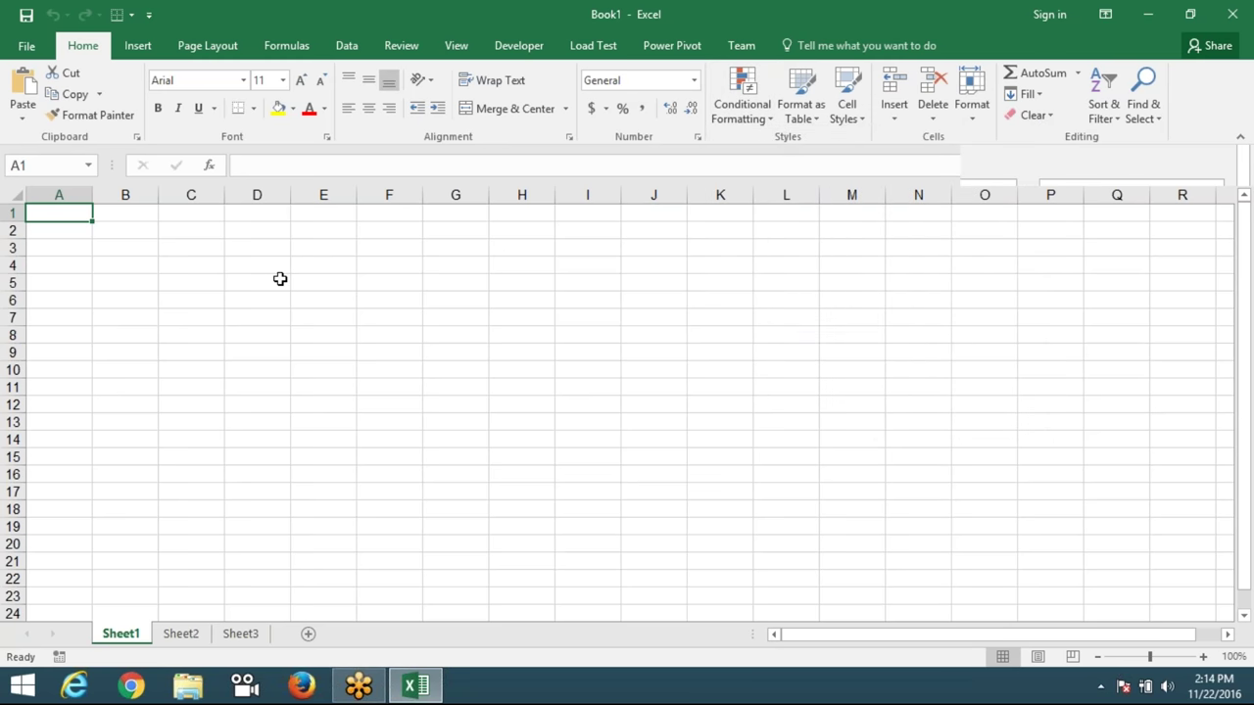
pyautogui.write('Sales')
pyautogui.press('Return')
pyautogui.write('=rt')
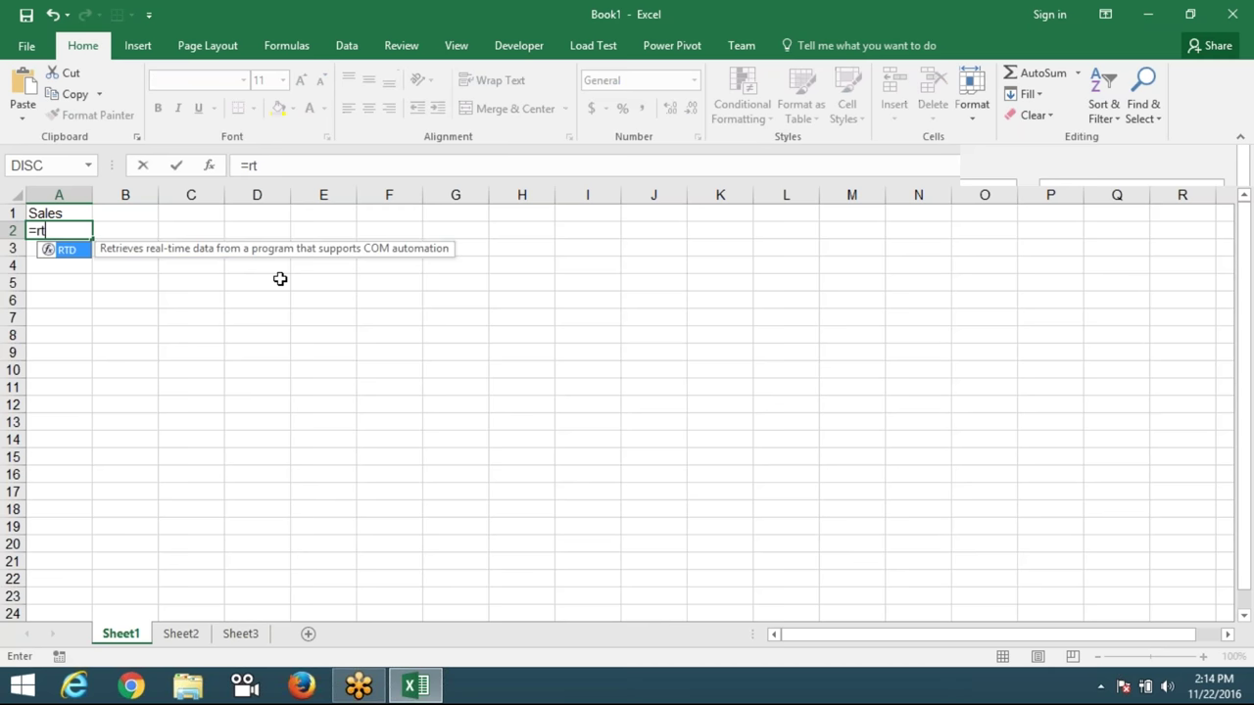
pyautogui.press('BackSpace')
pyautogui.press('Down')
pyautogui.press('Down')
pyautogui.press('Tab')
pyautogui.write('10')
pyautogui.write(',50')
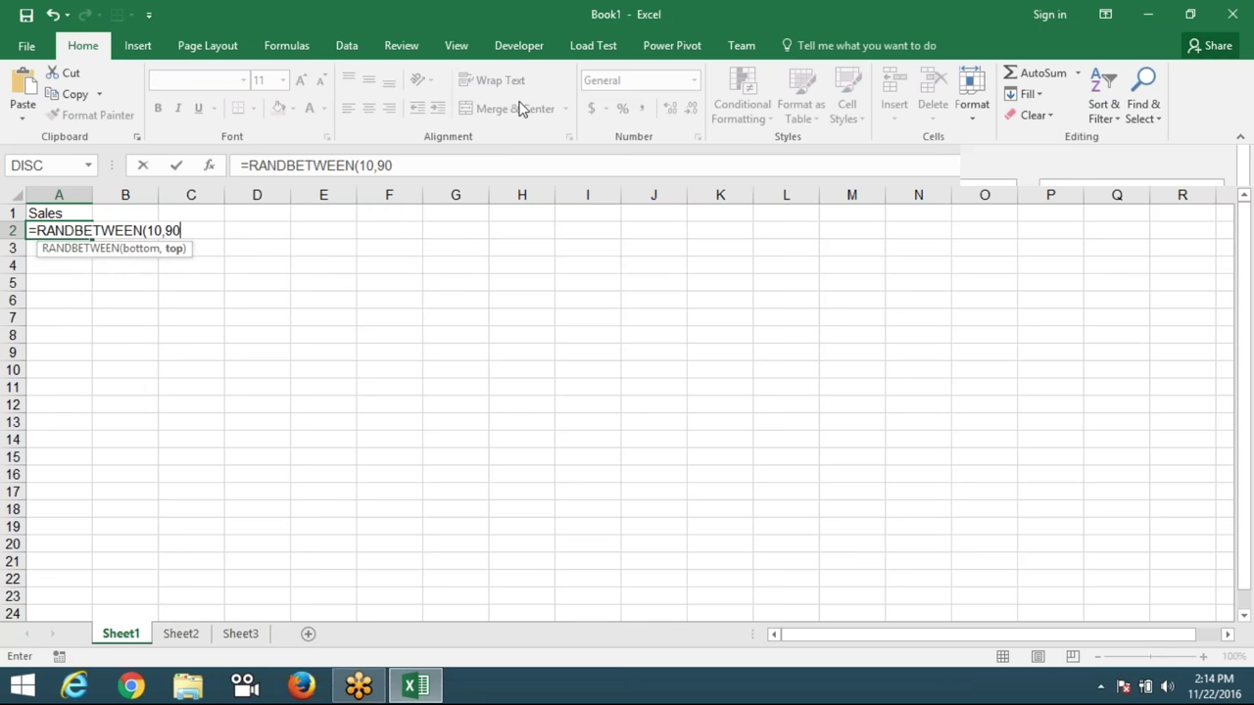
pyautogui.press('Return')
# Fill the formula down to A138 and paste the column back as fixed values.
pyautogui.click(78, 232)
pyautogui.moveTo(93, 239); pyautogui.dragTo(92, 605)
pyautogui.hotkey('ctrl', 'c')
pyautogui.click(23, 110)
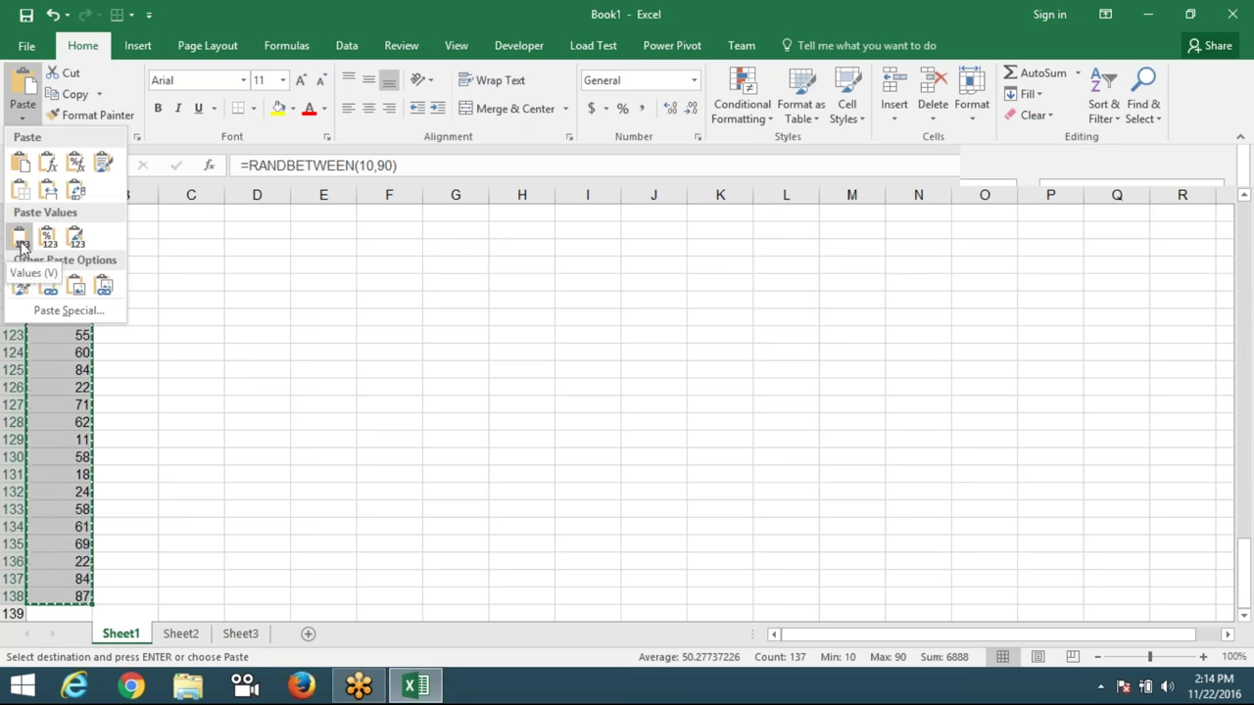
pyautogui.click(48, 235)
pyautogui.press('Escape')
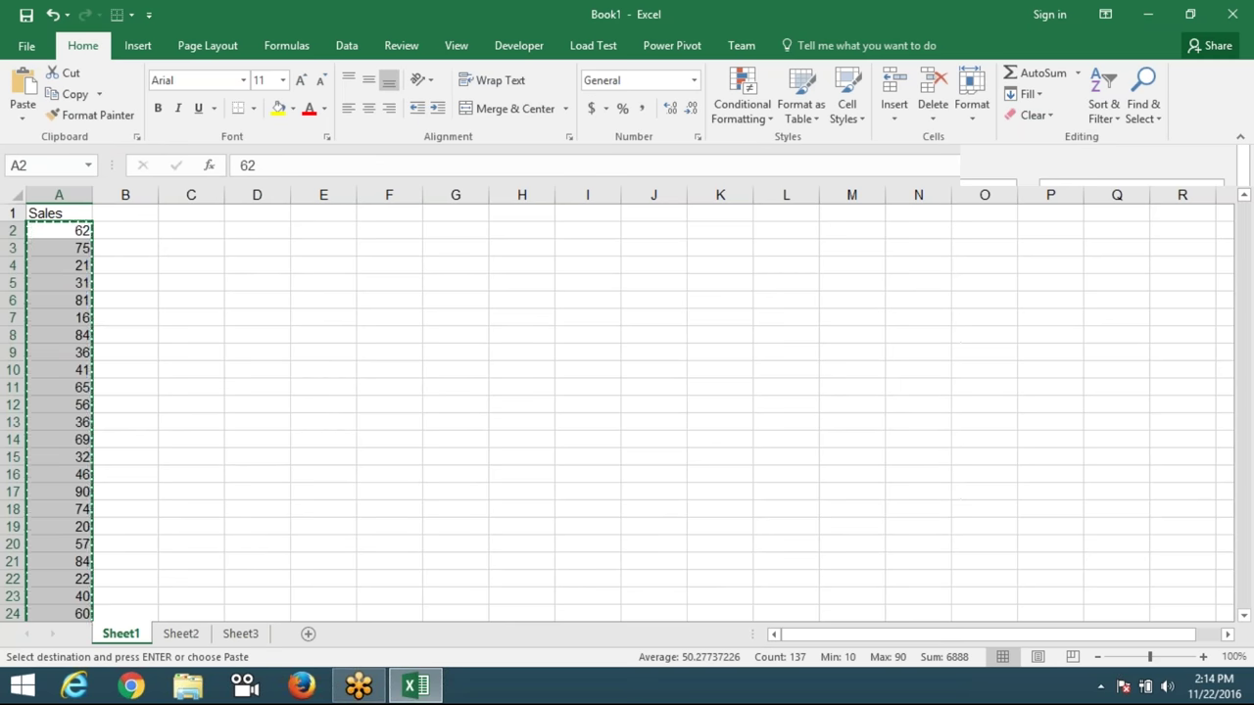
pyautogui.press('Escape')
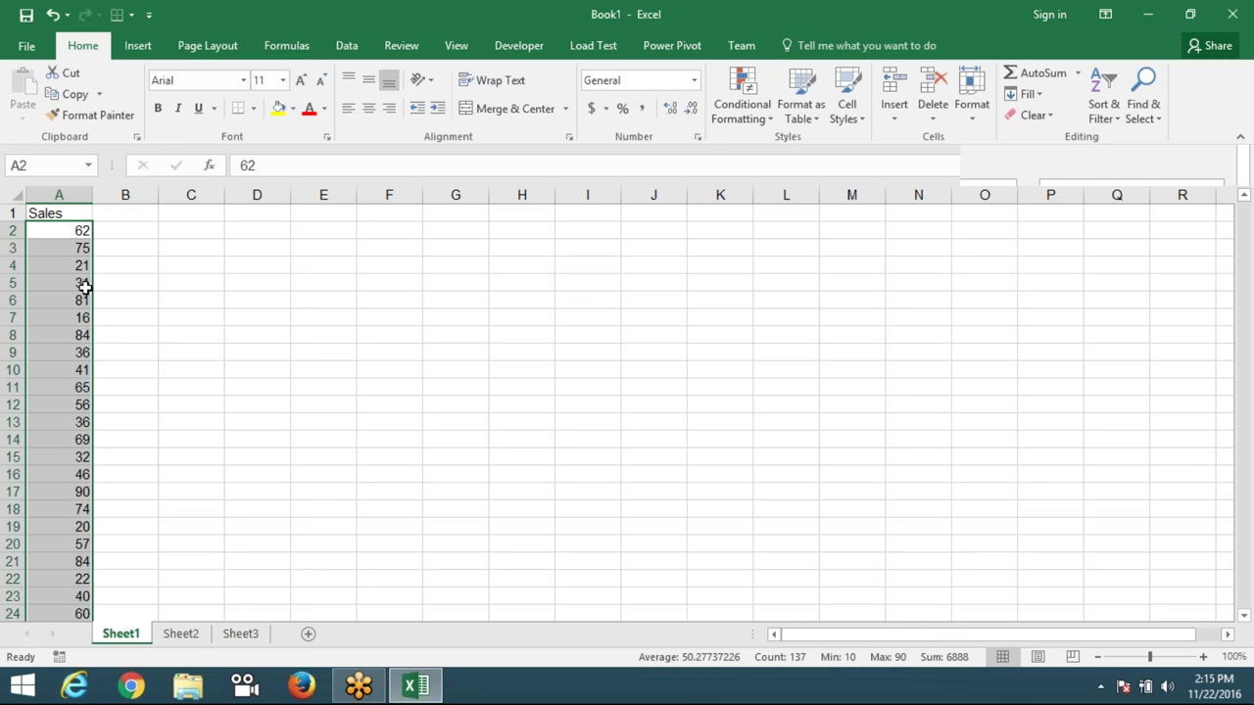
# Select the Sales data from A1 down to the last value in A138.
pyautogui.click(285, 288)
pyautogui.hotkey('ctrl', 'u')
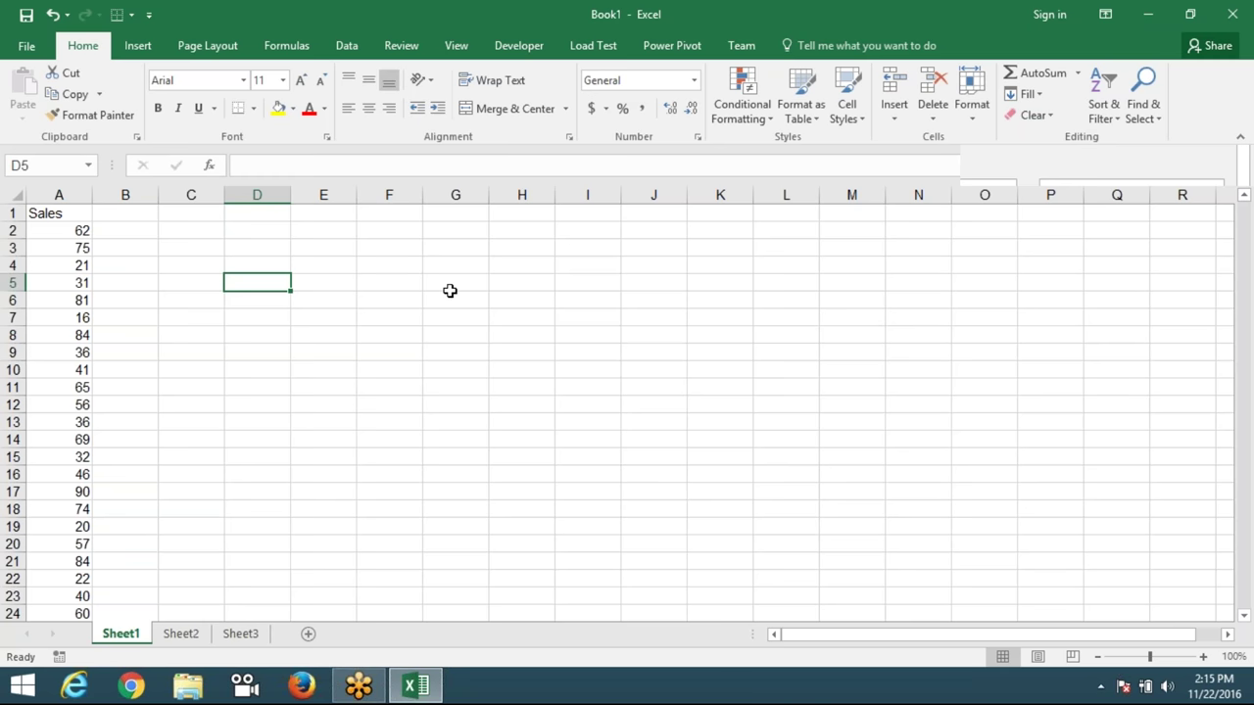
pyautogui.click(1098, 689)
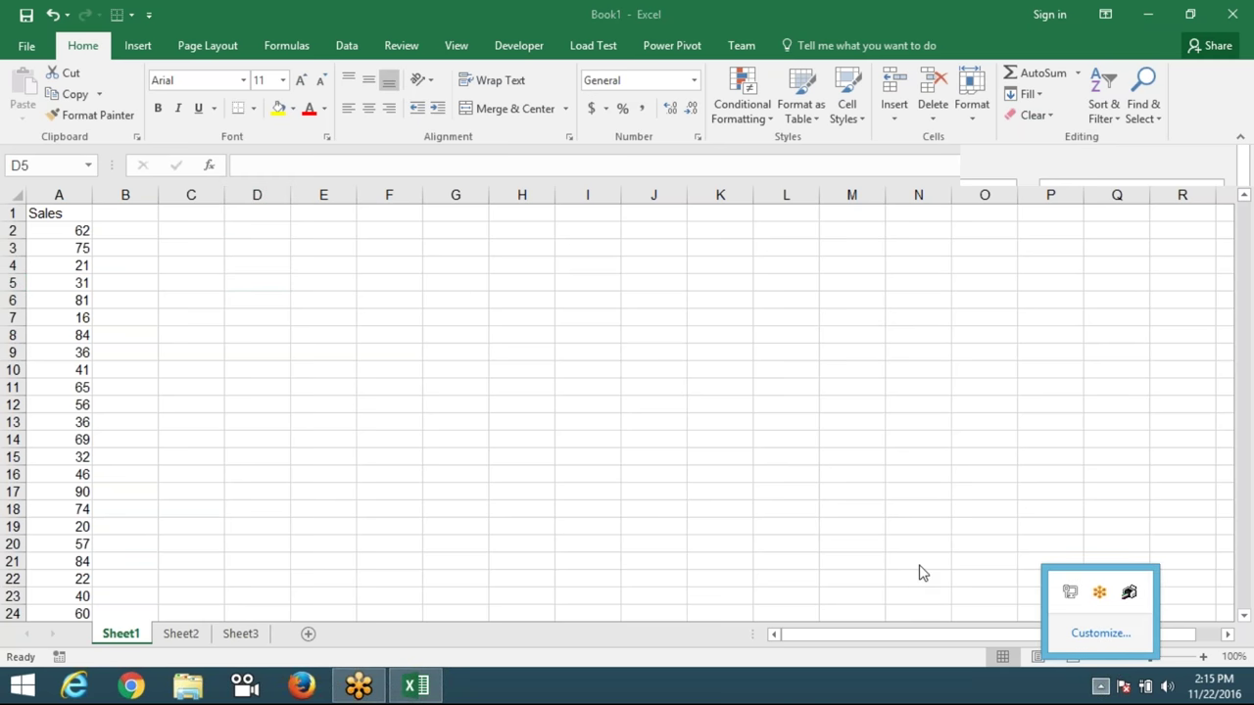
pyautogui.click(446, 311)
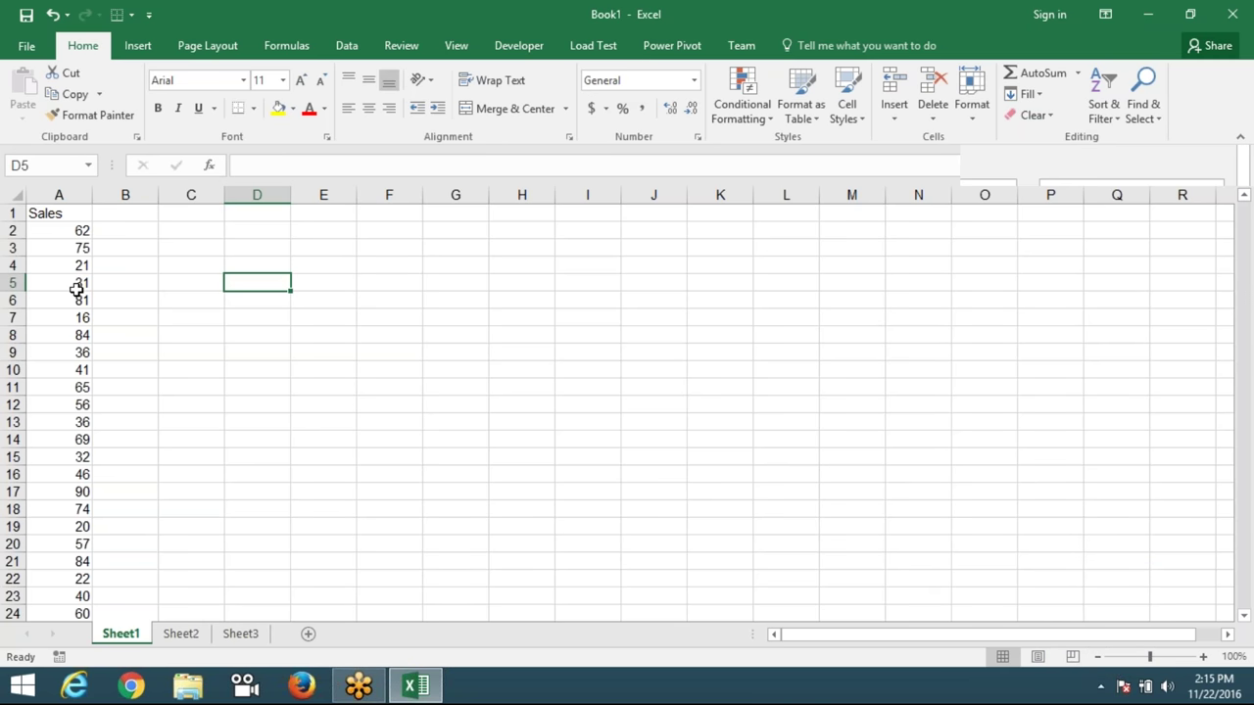
pyautogui.hotkey('ctrl', 'Home')
pyautogui.hotkey('ctrl', 'shift', 'Down')
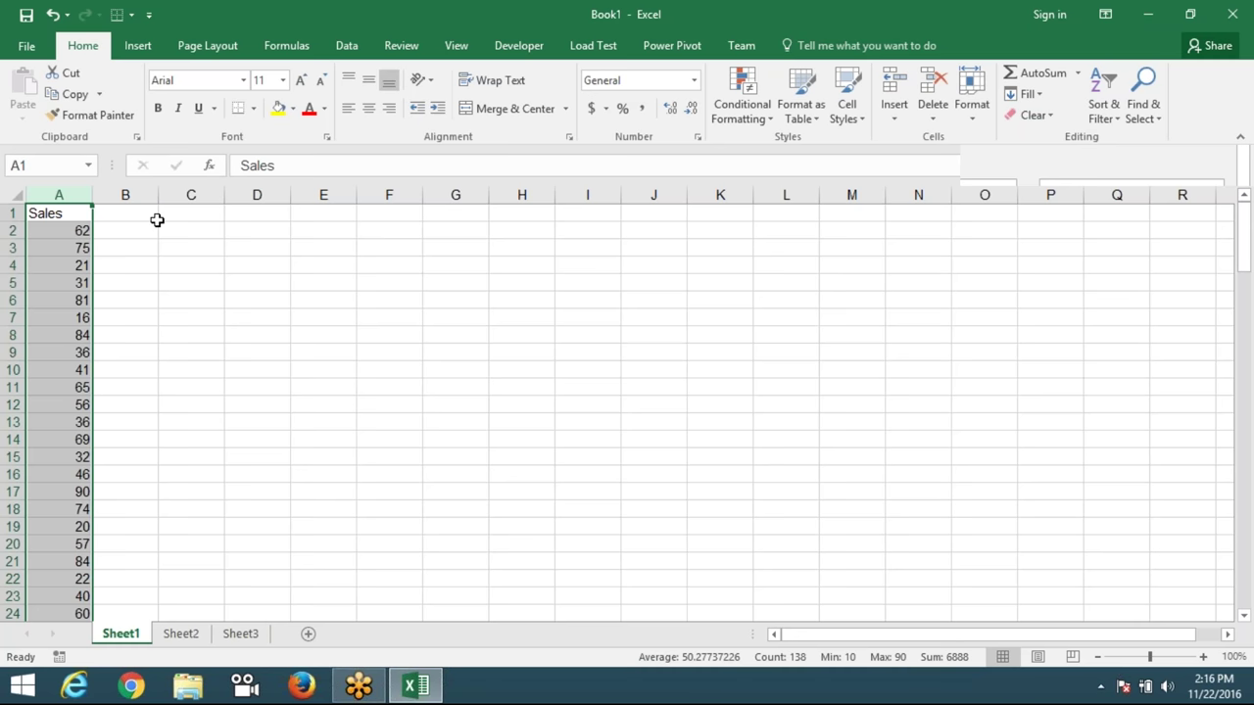
# Apply a Top 10 Items rule with Light Red Fill and Dark Red Text to the Sales values.
pyautogui.click(723, 123)
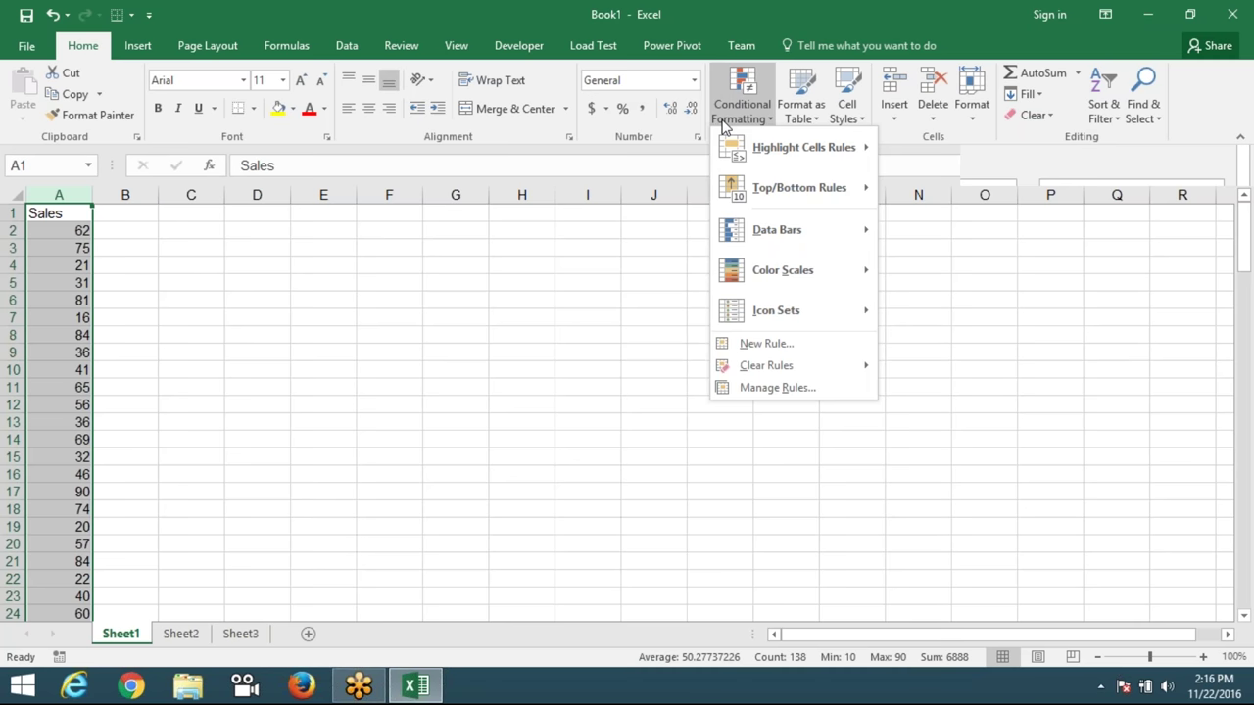
pyautogui.moveTo(798, 187)
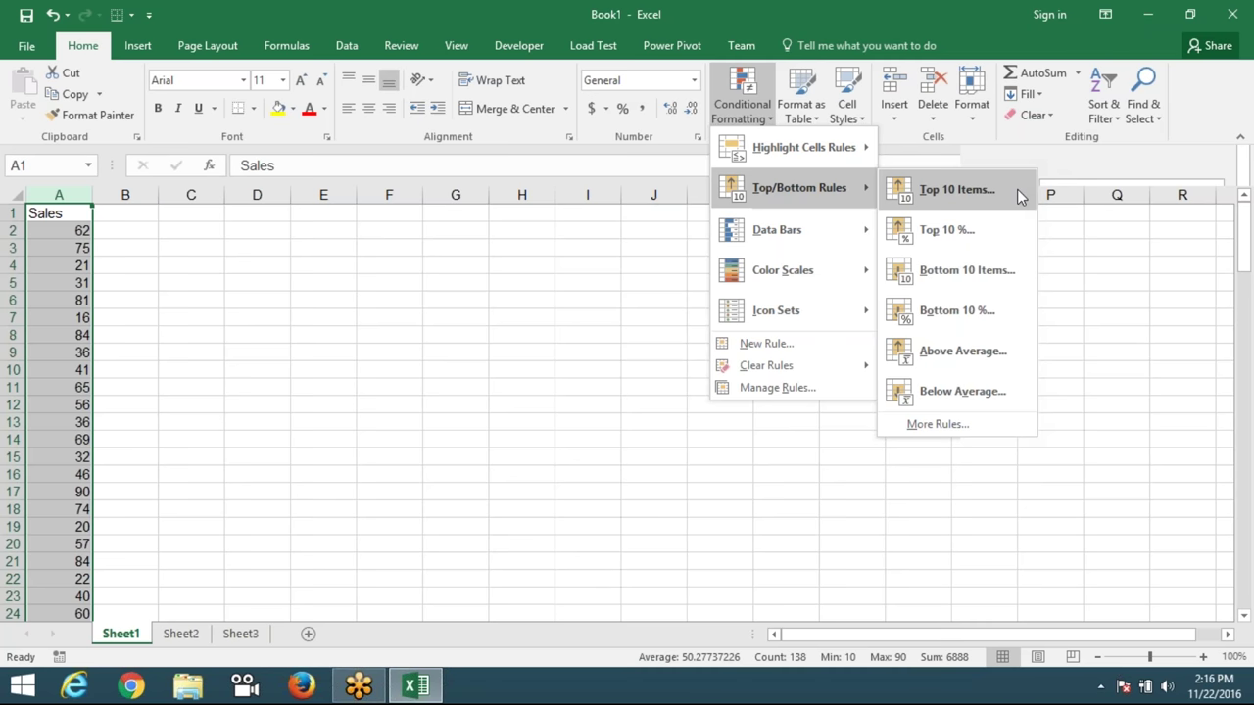
pyautogui.click(1018, 196)
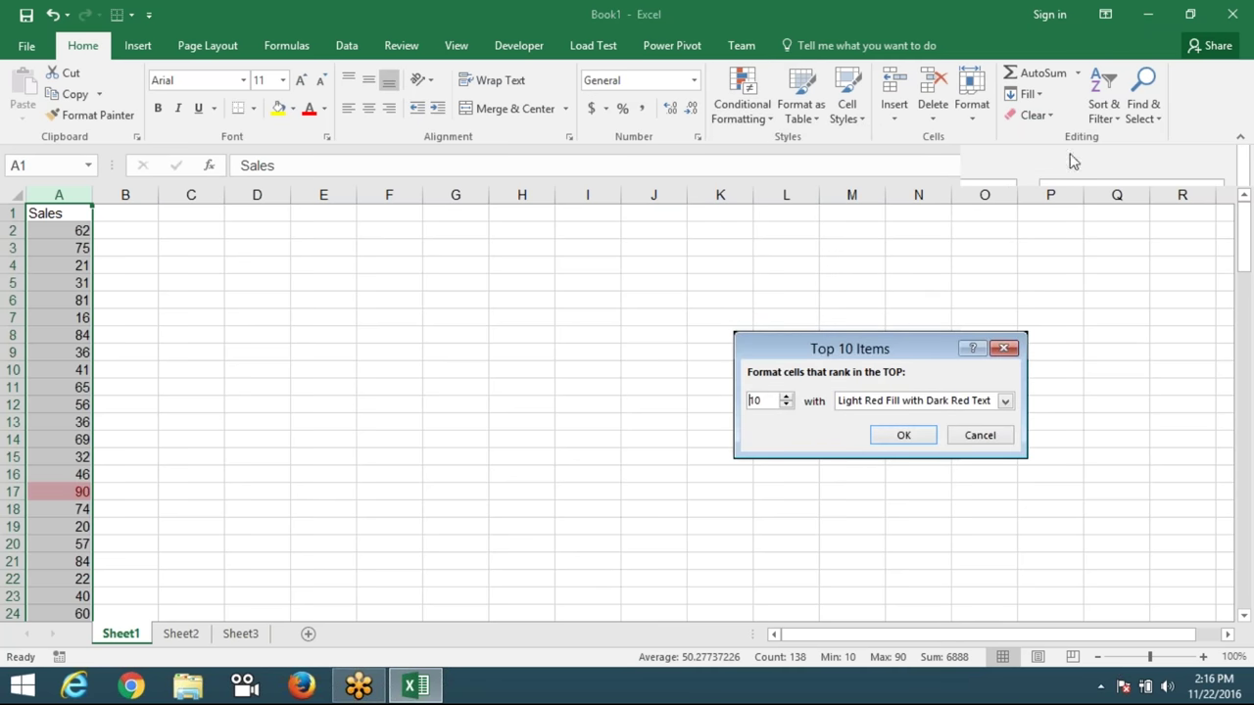
pyautogui.moveTo(897, 343); pyautogui.dragTo(535, 288)
pyautogui.click(1064, 162)
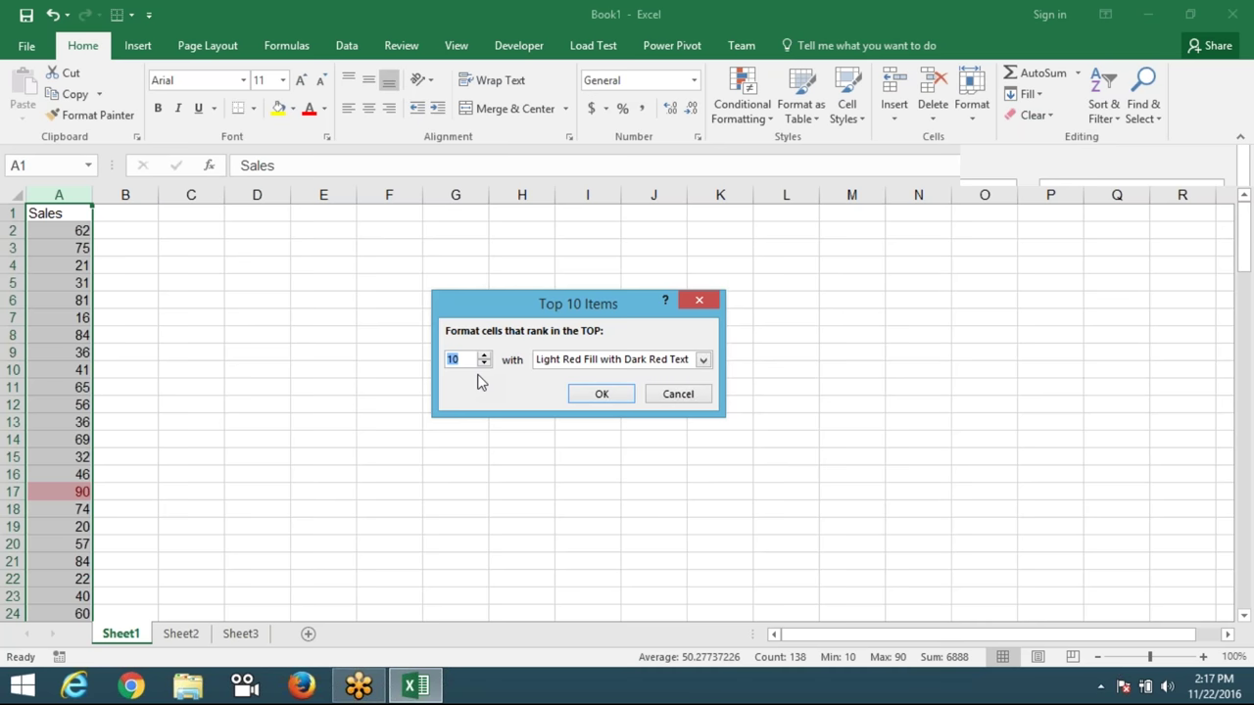
pyautogui.click(614, 393)
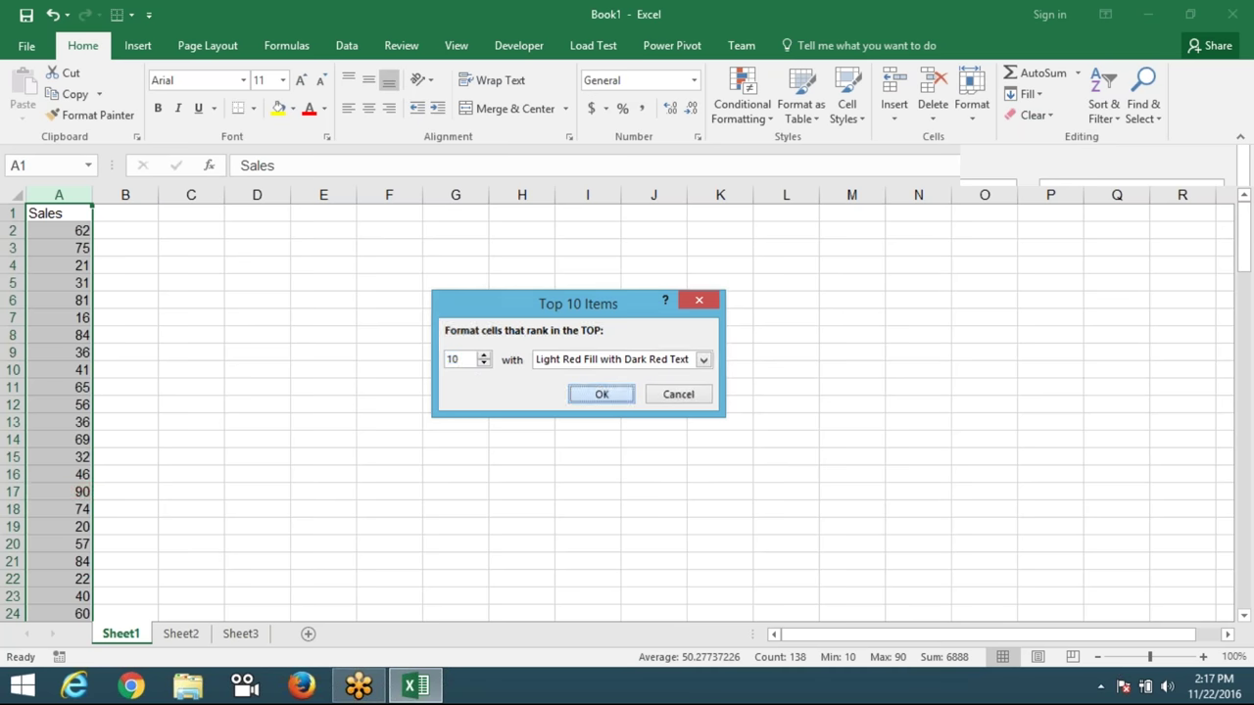
pyautogui.click(299, 384)
pyautogui.scroll(-4, 309, 411)
pyautogui.scroll(-5, 317, 442)
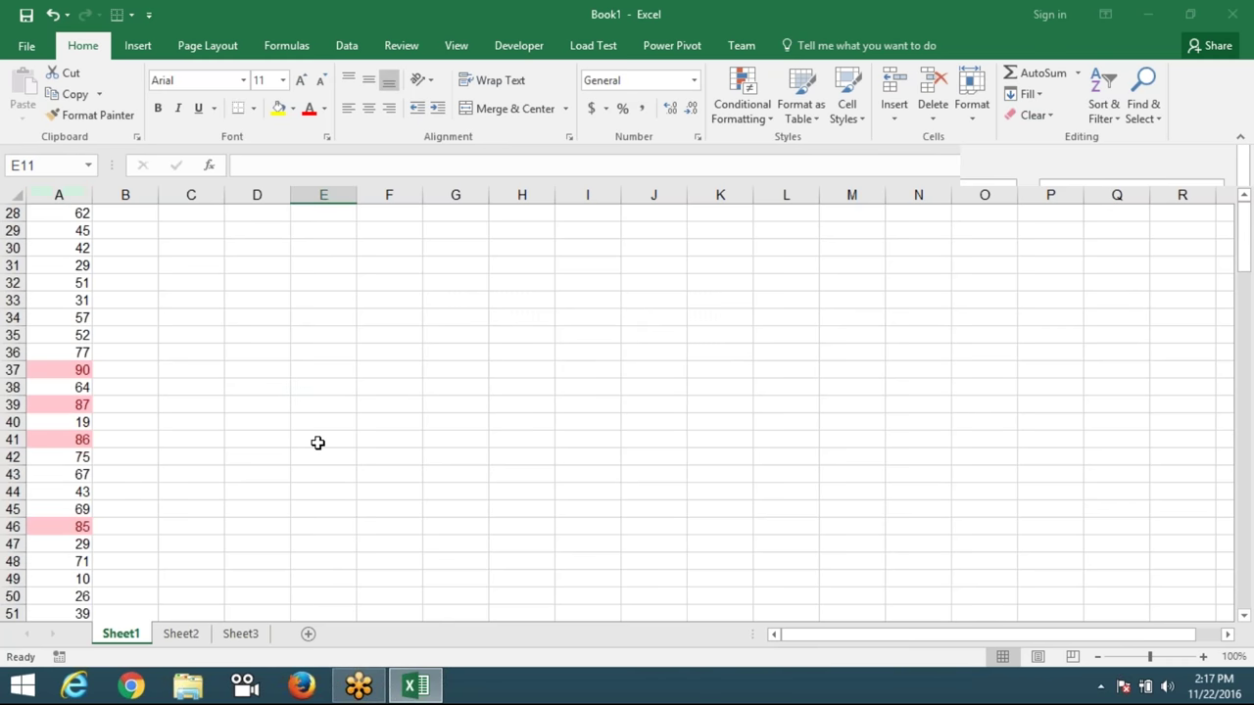
pyautogui.scroll(-2, 318, 442)
pyautogui.scroll(2, 318, 443)
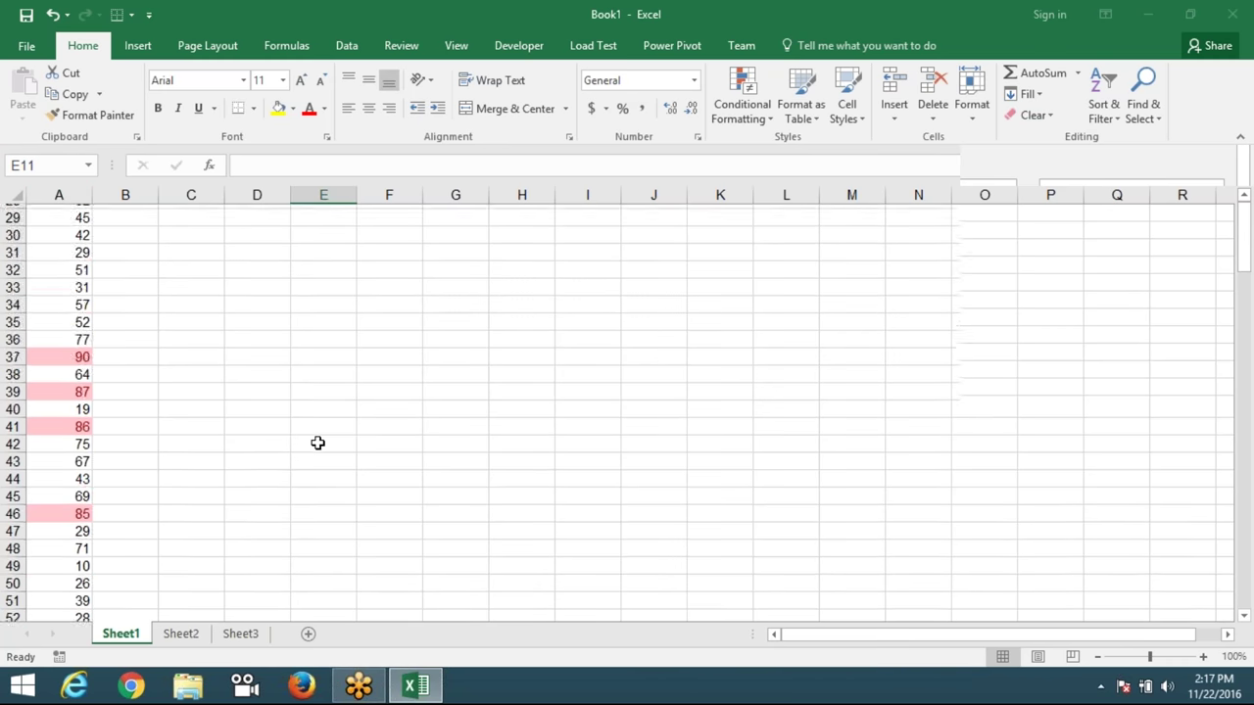
pyautogui.scroll(2, 317, 443)
pyautogui.scroll(5, 318, 441)
pyautogui.scroll(2, 319, 439)
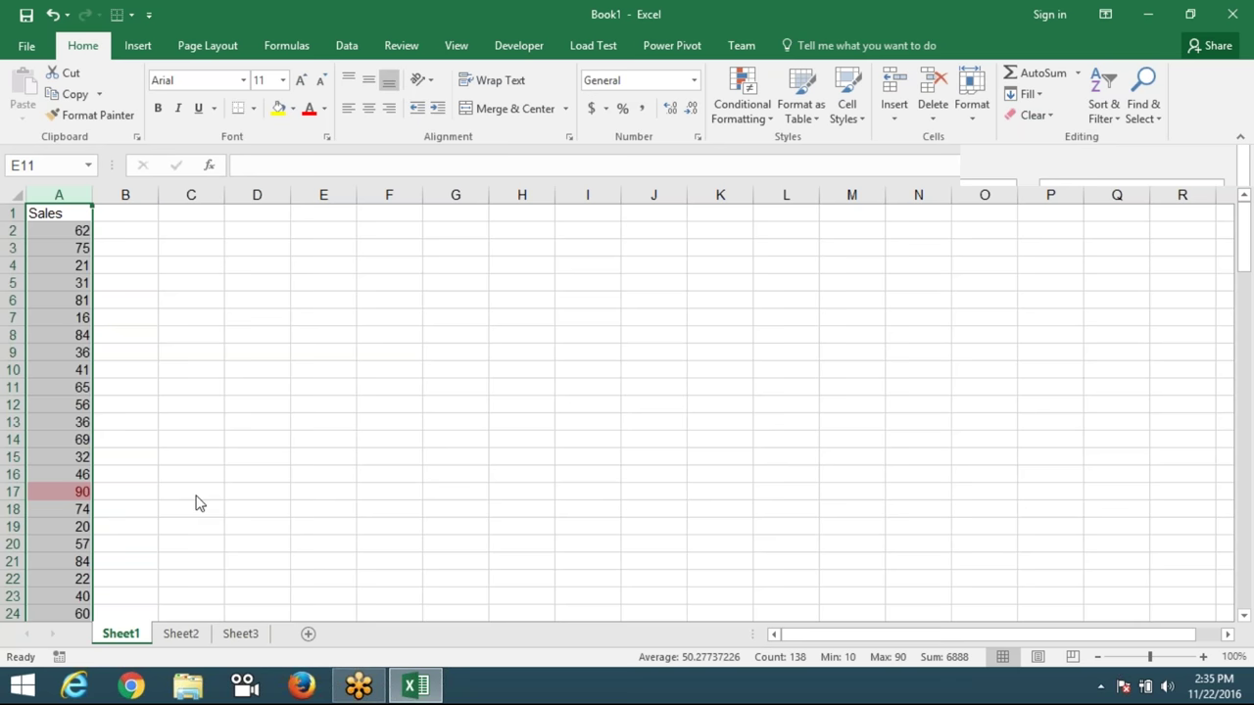
# Reopen the Top 10 Items rule from Conditional Formatting's Top/Bottom Rules.
pyautogui.click(735, 116)
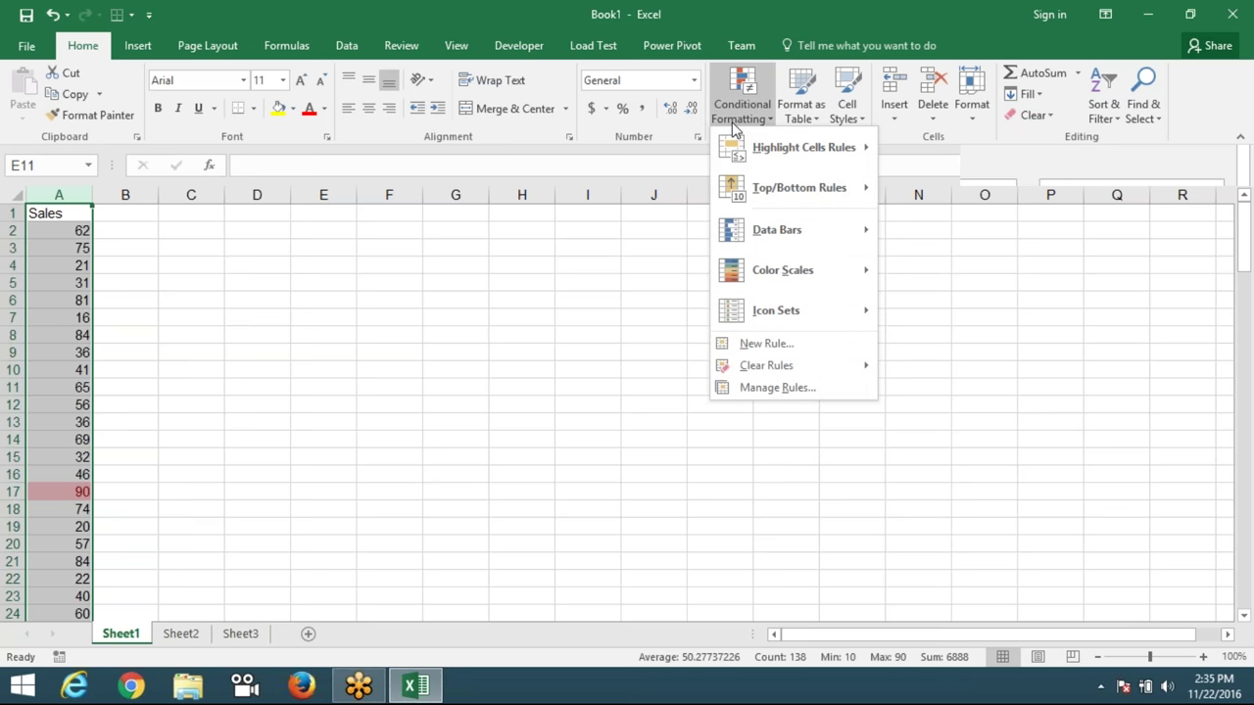
pyautogui.moveTo(798, 187)
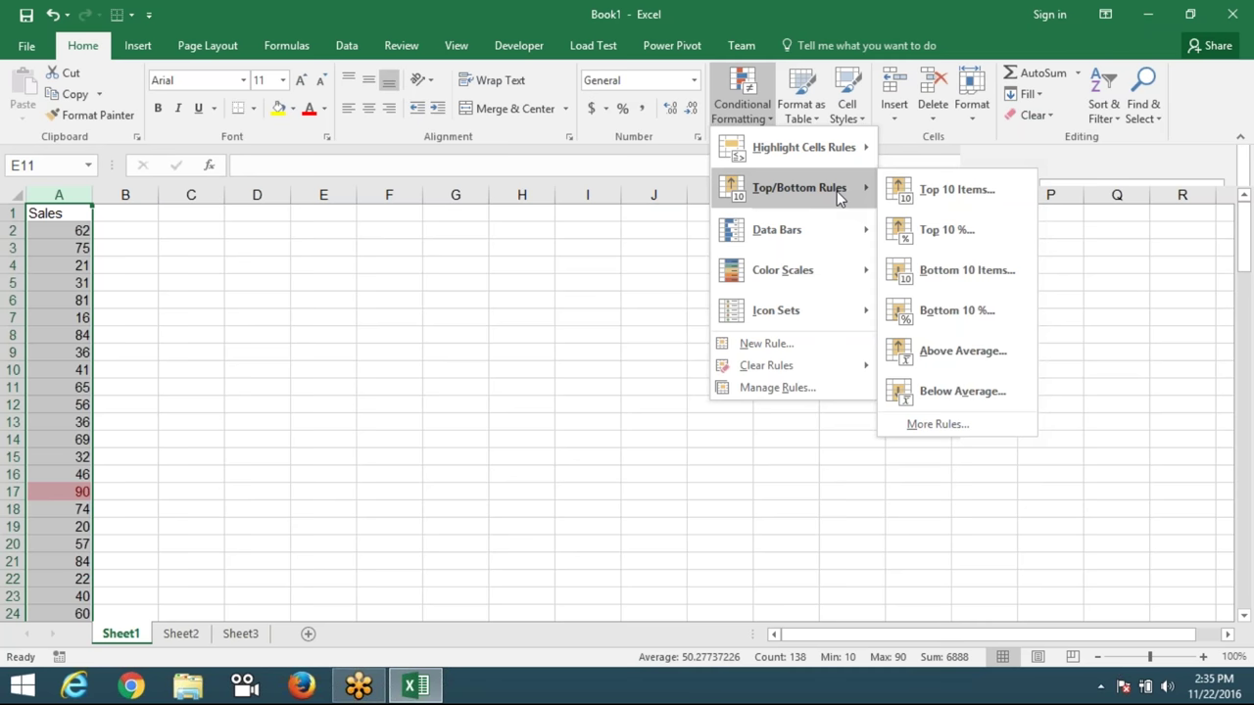
pyautogui.click(895, 197)
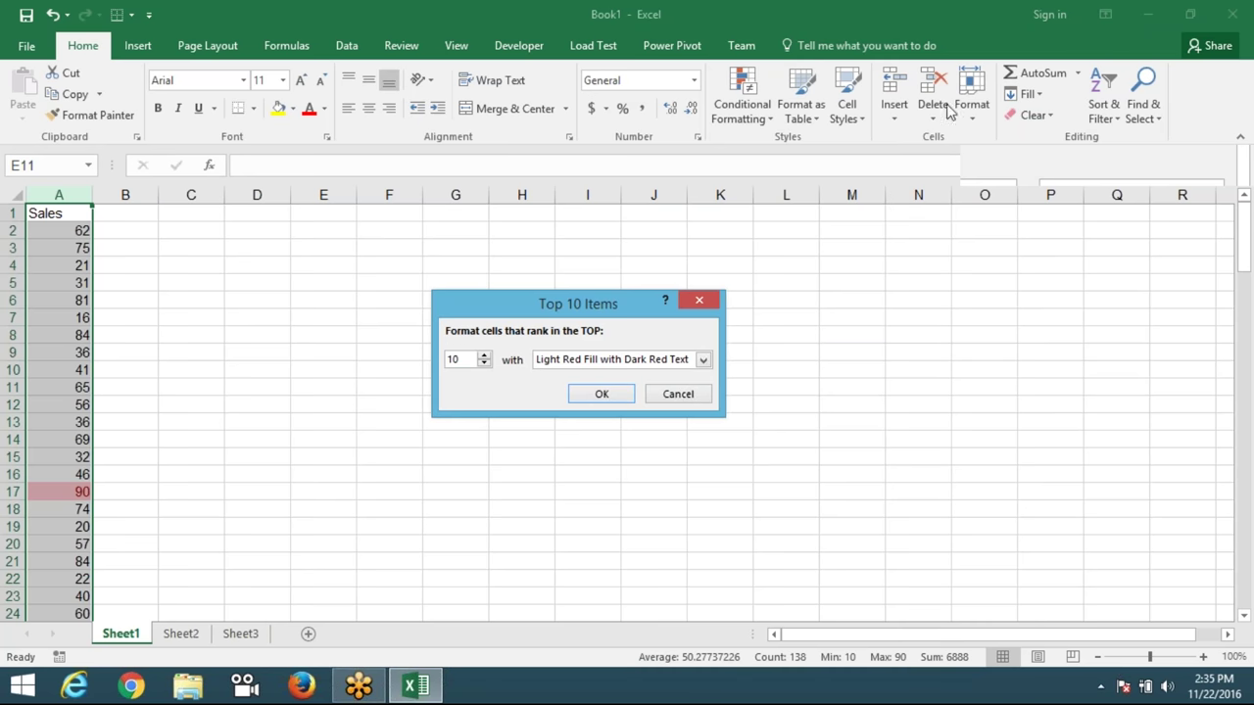
# Leave the Light Red Fill with Dark Red Text style chosen, then cancel the Top 10 dialog.
pyautogui.click(606, 364)
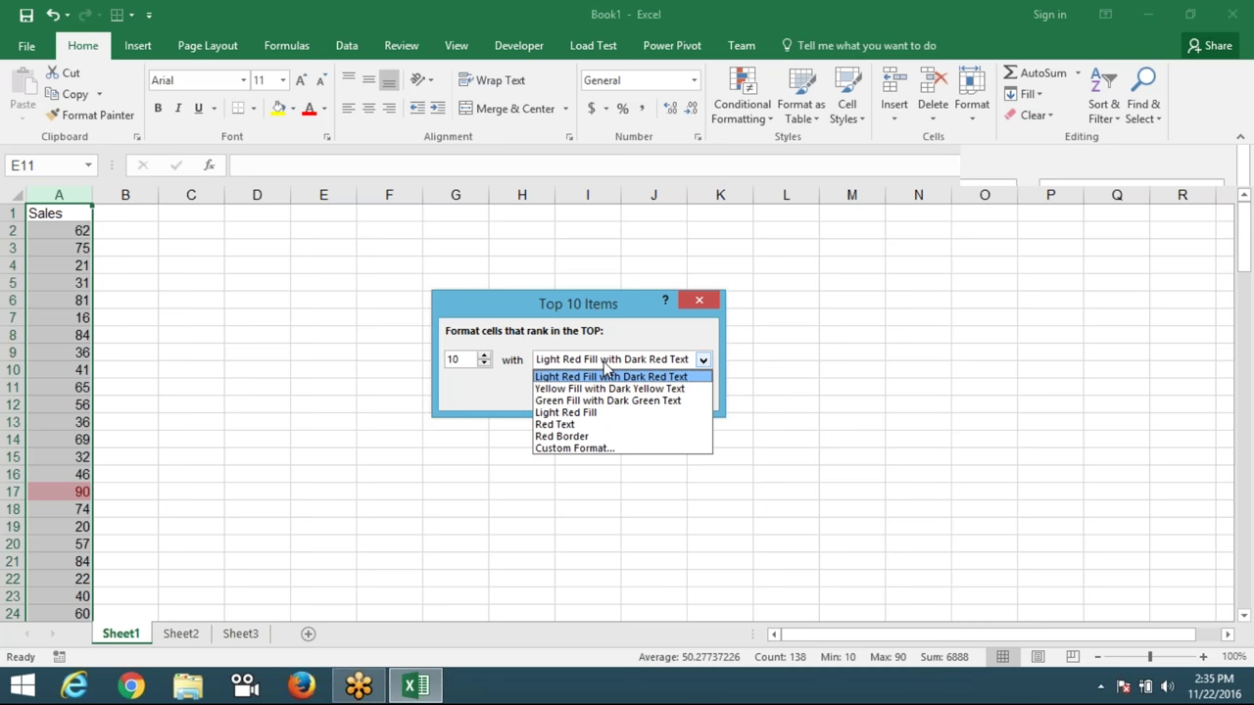
pyautogui.click(605, 362)
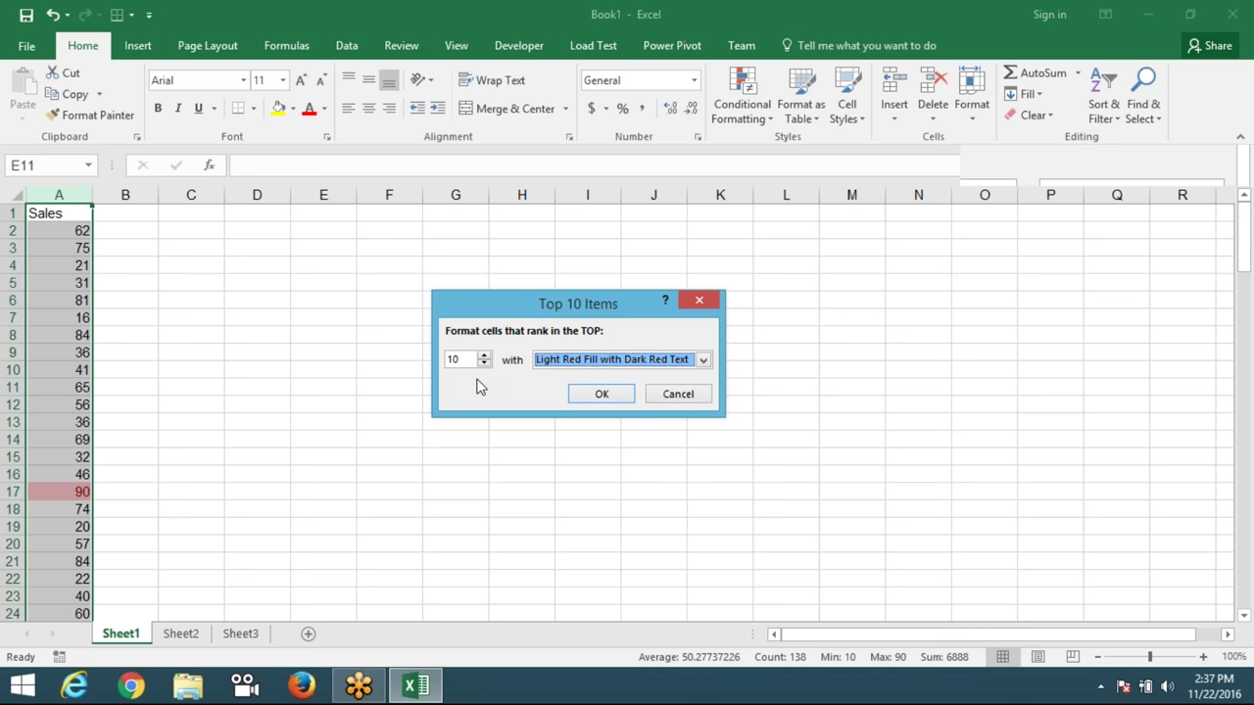
pyautogui.press('Escape')
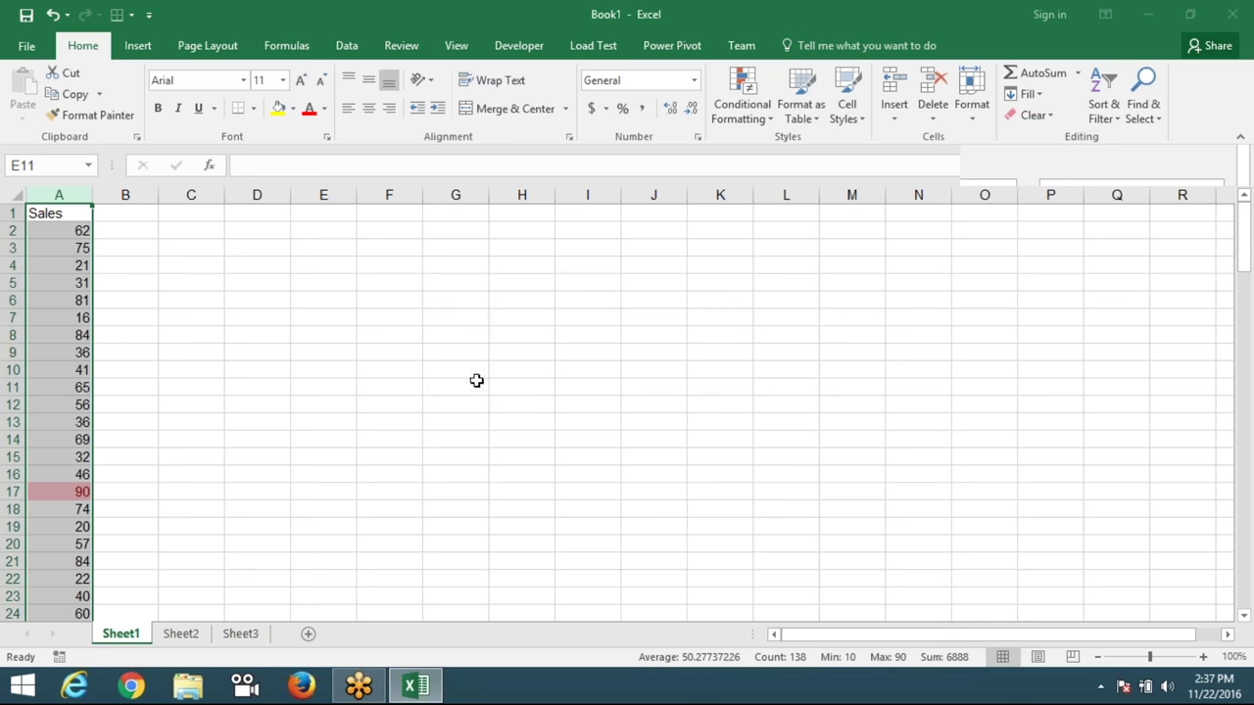
# Preview a Bottom 10 Items rule on the Sales values, then cancel it.
pyautogui.click(736, 115)
pyautogui.moveTo(798, 187)
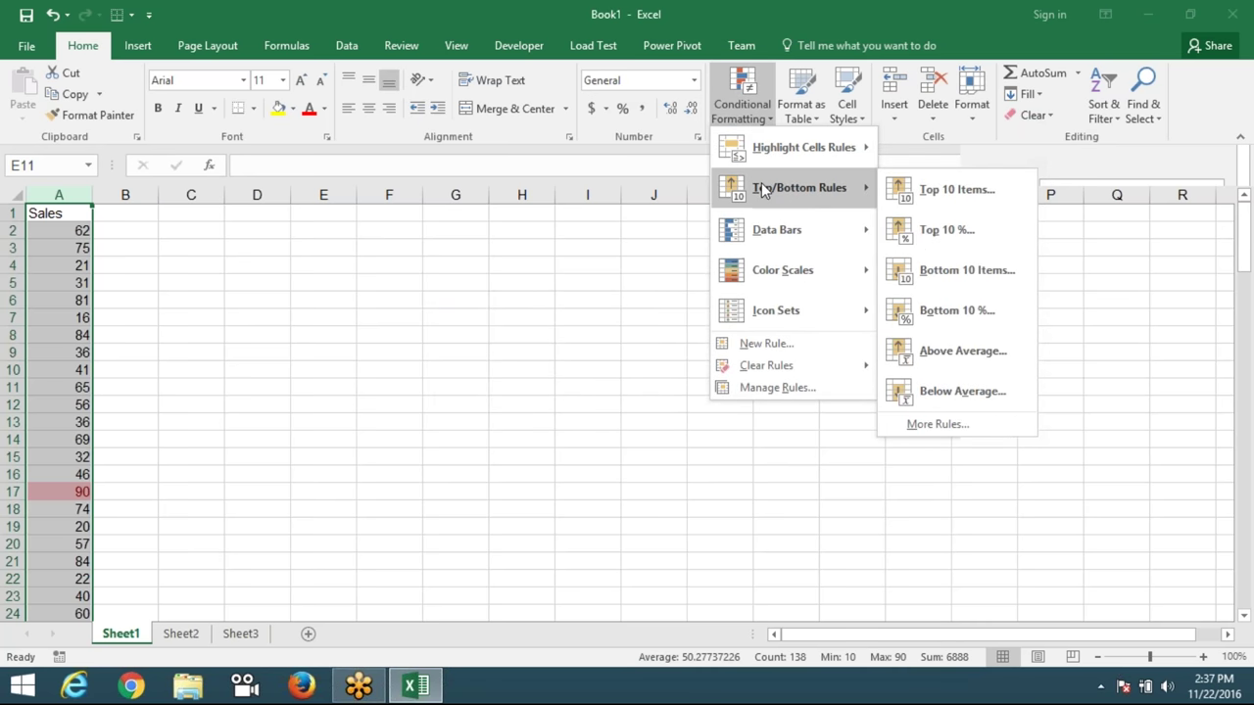
pyautogui.click(963, 284)
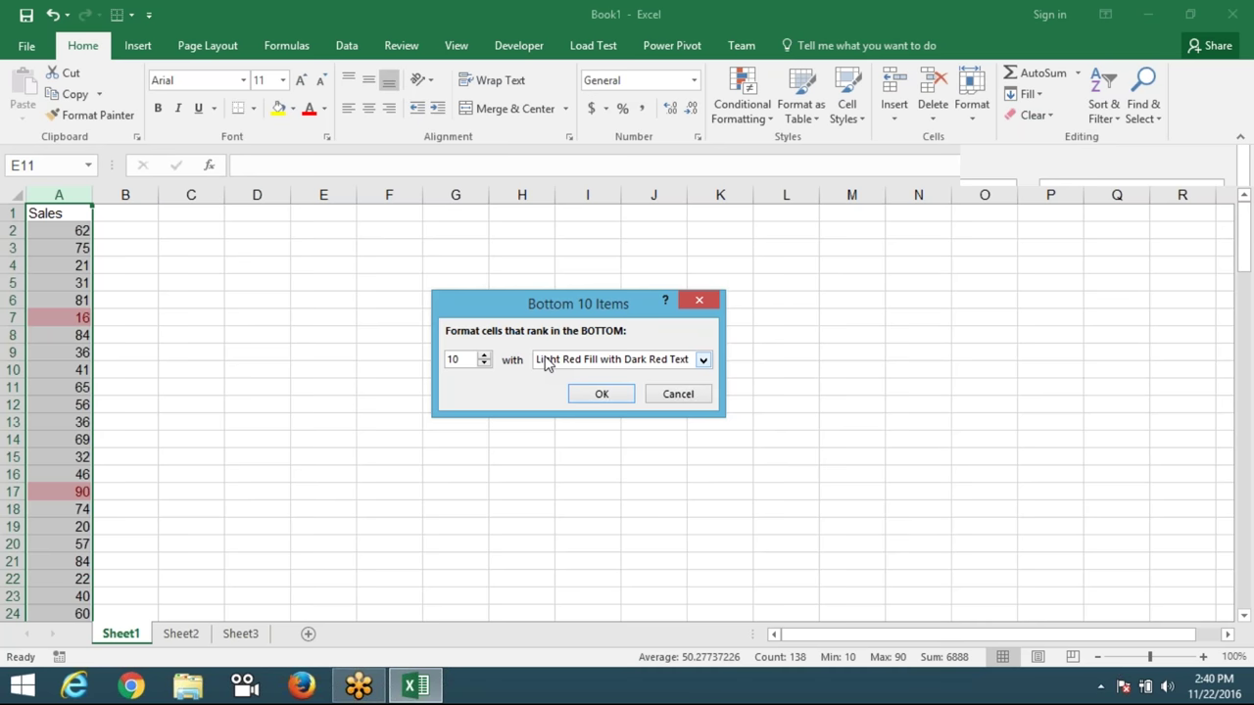
pyautogui.click(698, 299)
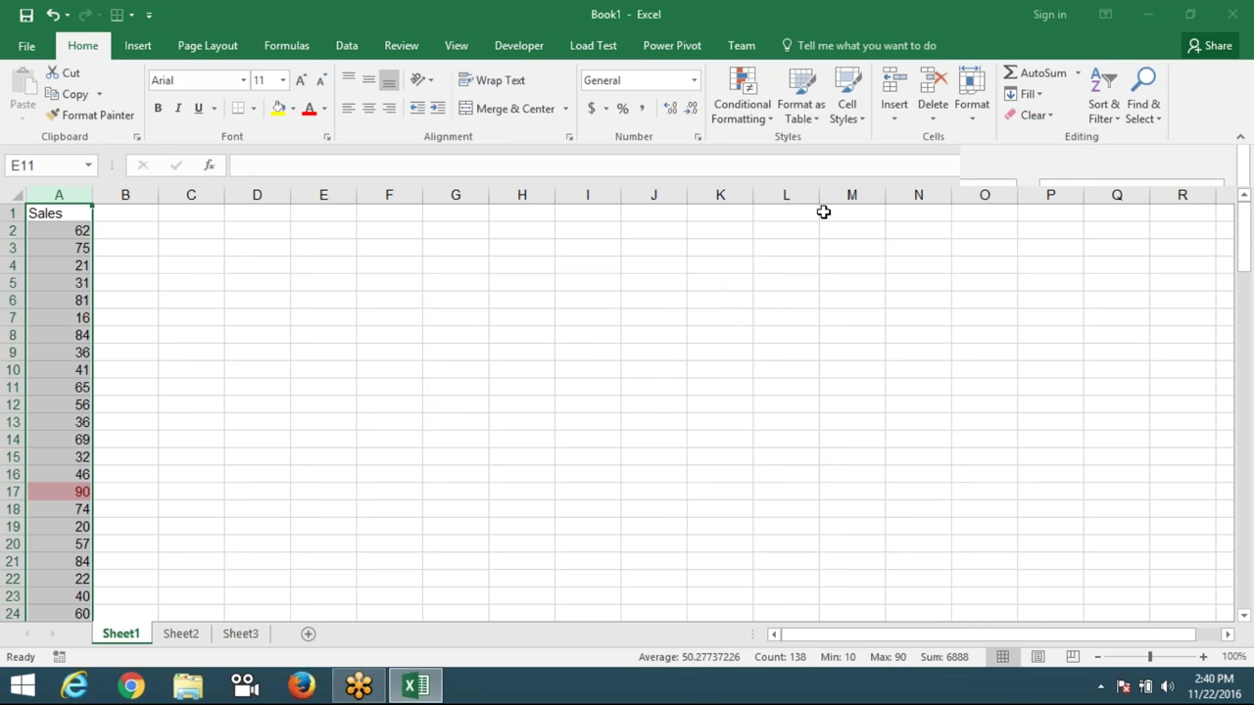
# Open the Conditional Formatting menu to reach the Top/Bottom Rules.
pyautogui.click(763, 124)
pyautogui.moveTo(798, 188)
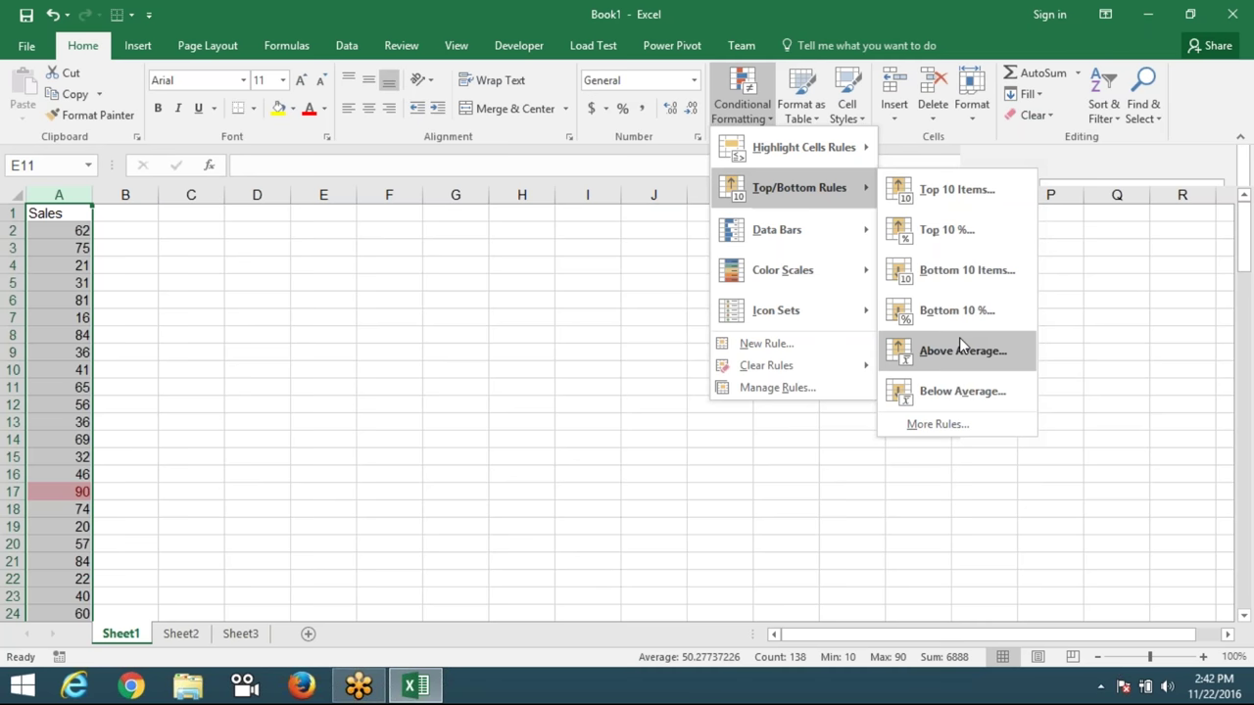
# Preview an Above Average highlight on Sales, cancel it, and select an empty cell in column E.
pyautogui.click(958, 344)
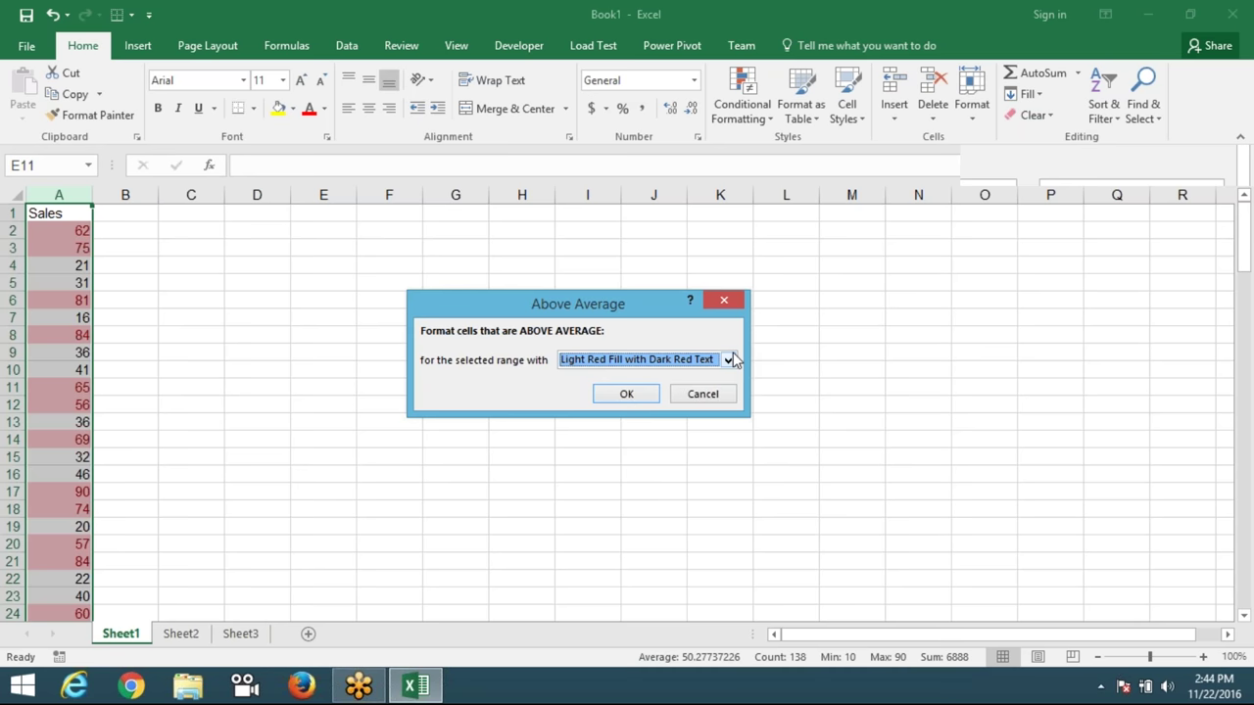
pyautogui.press('Escape')
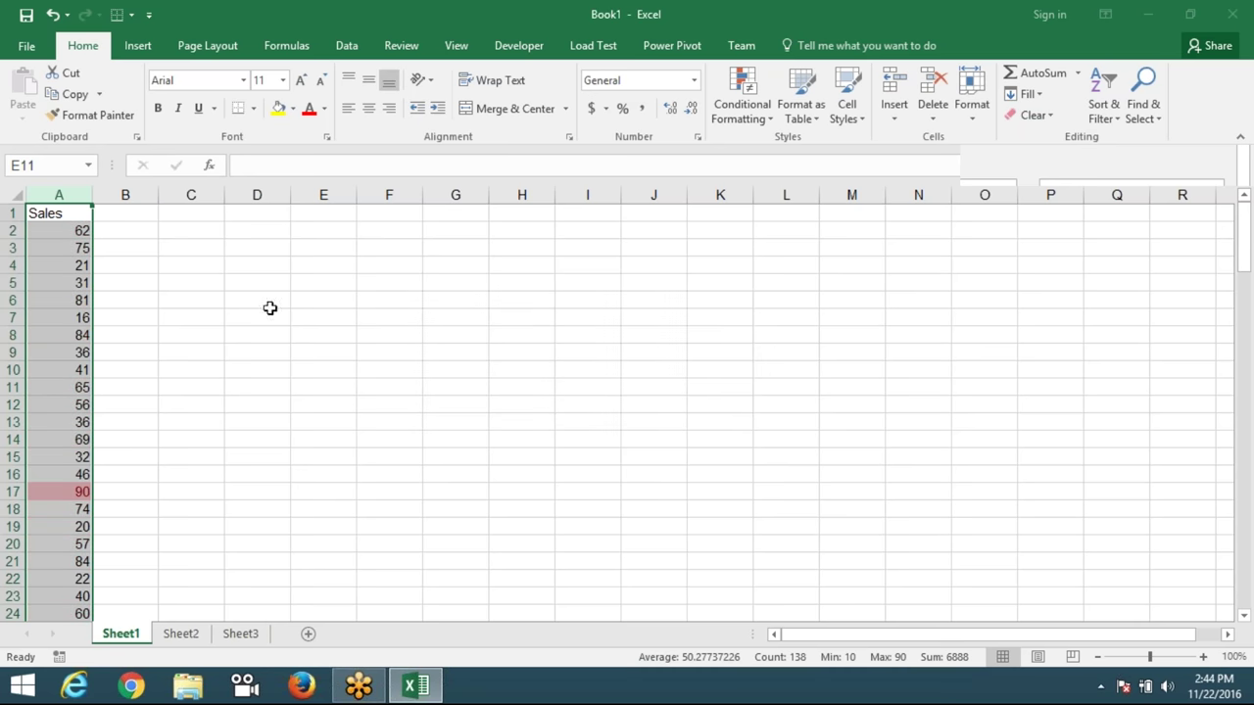
pyautogui.click(331, 279)
pyautogui.press('Up')
pyautogui.press('Up')
pyautogui.press('Up')
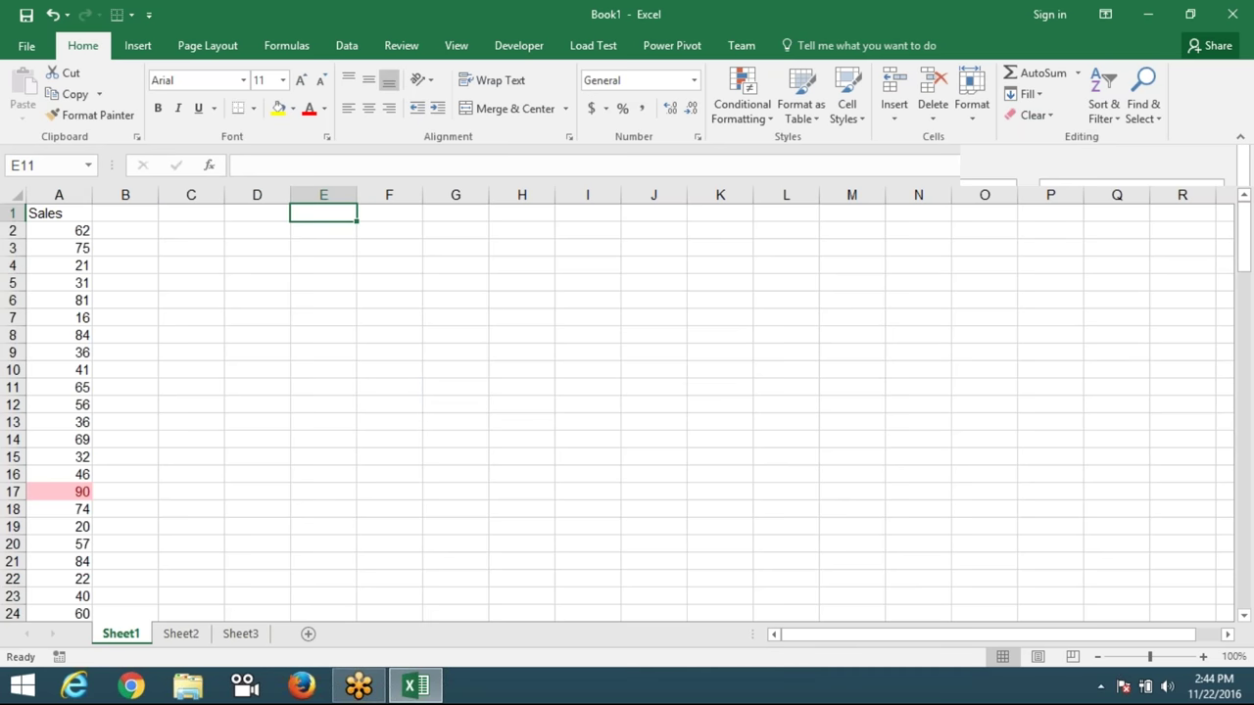
# Enter 15 in E2 and the formula =E2*15 in F2, giving 225.
pyautogui.press('Down')
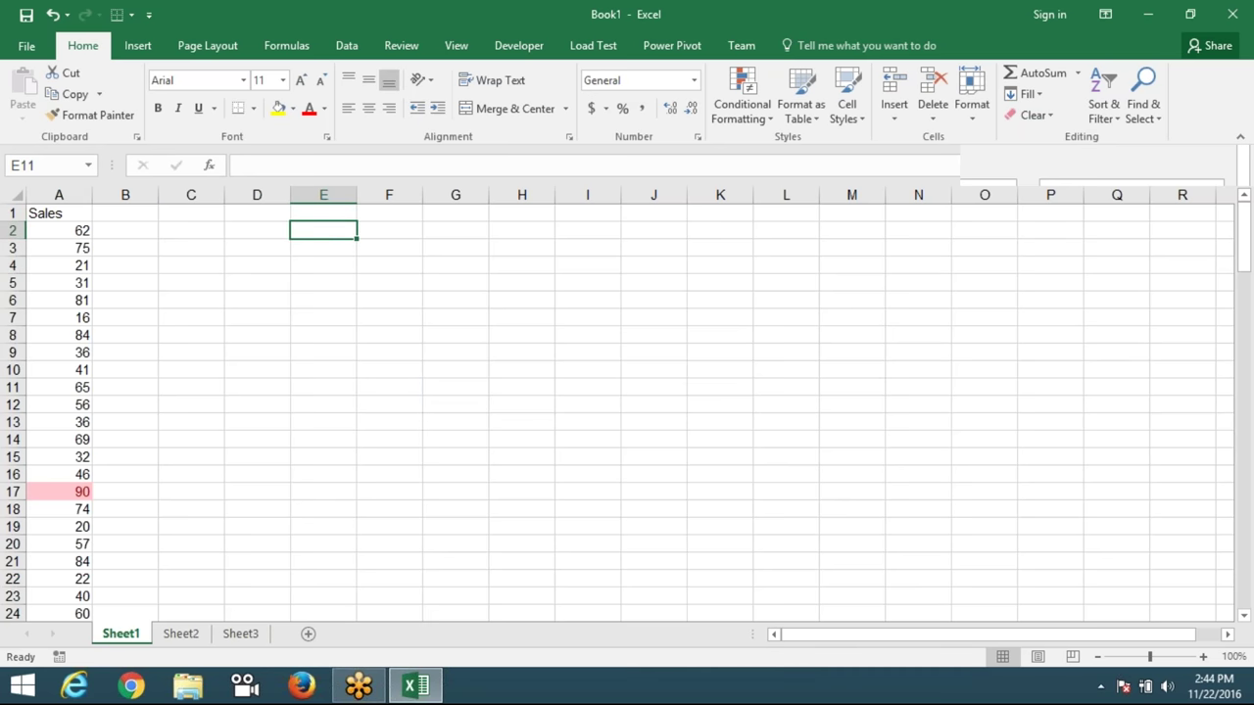
pyautogui.write('15')
pyautogui.press('Return')
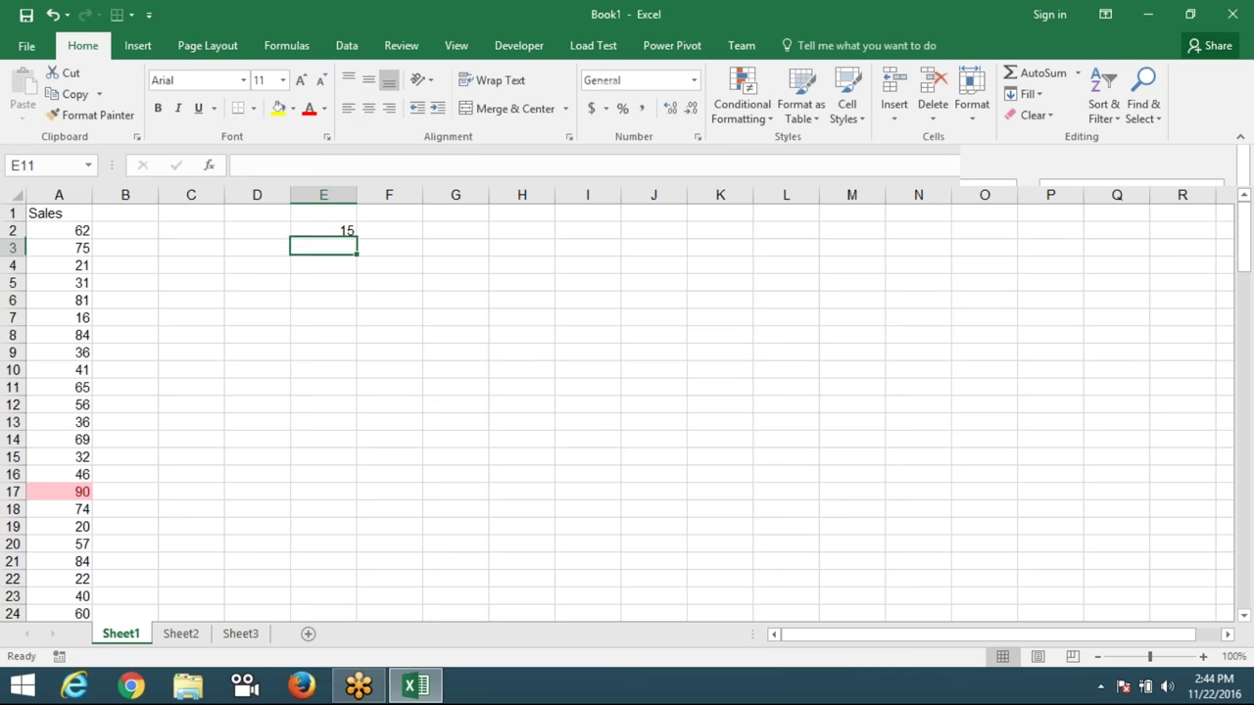
pyautogui.press('Up')
pyautogui.press('Right')
pyautogui.write('=')
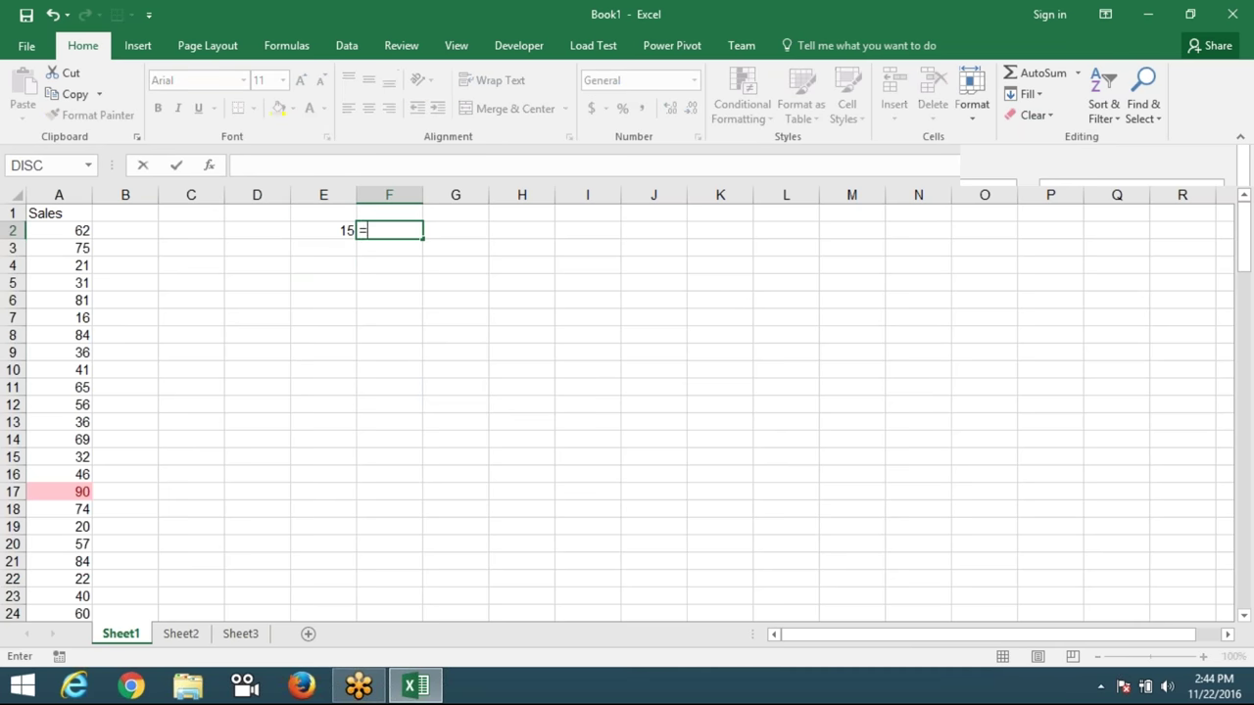
pyautogui.press('Left')
pyautogui.write('*15')
pyautogui.press('Return')
# Enter 10 in E3 and the formula =100*E3 in F3, giving 1000.
pyautogui.press('Left')
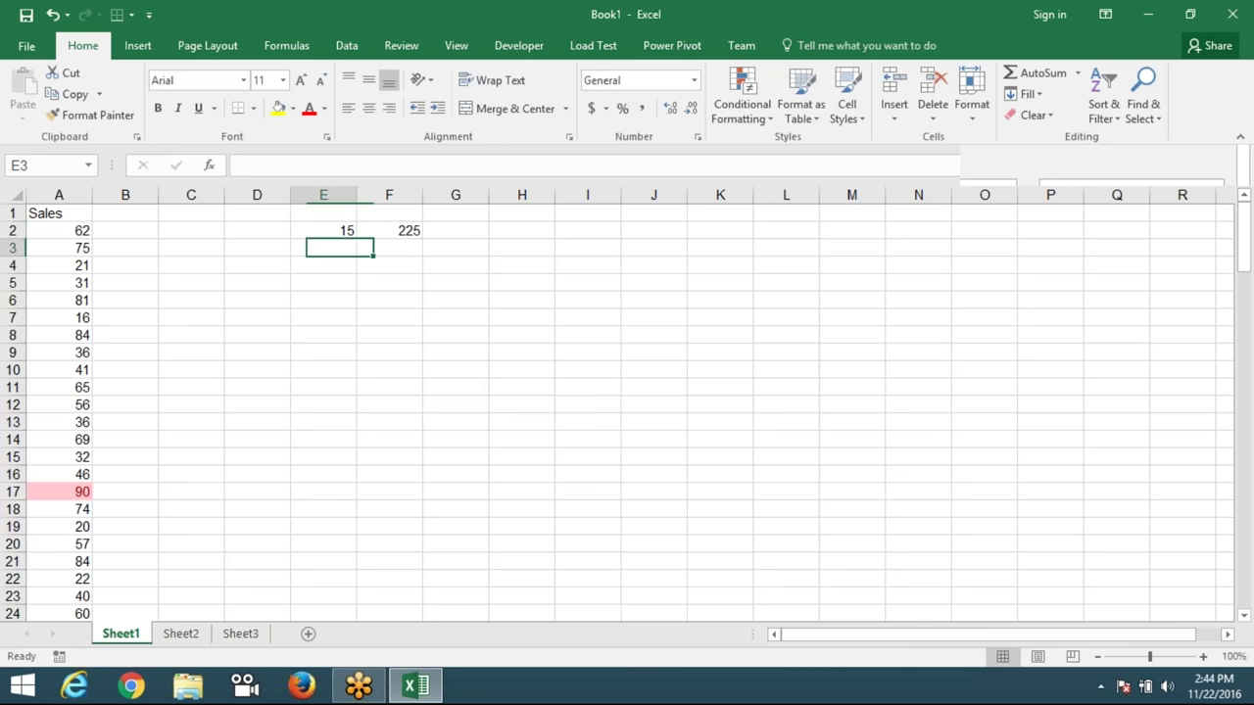
pyautogui.write('10')
pyautogui.press('Right')
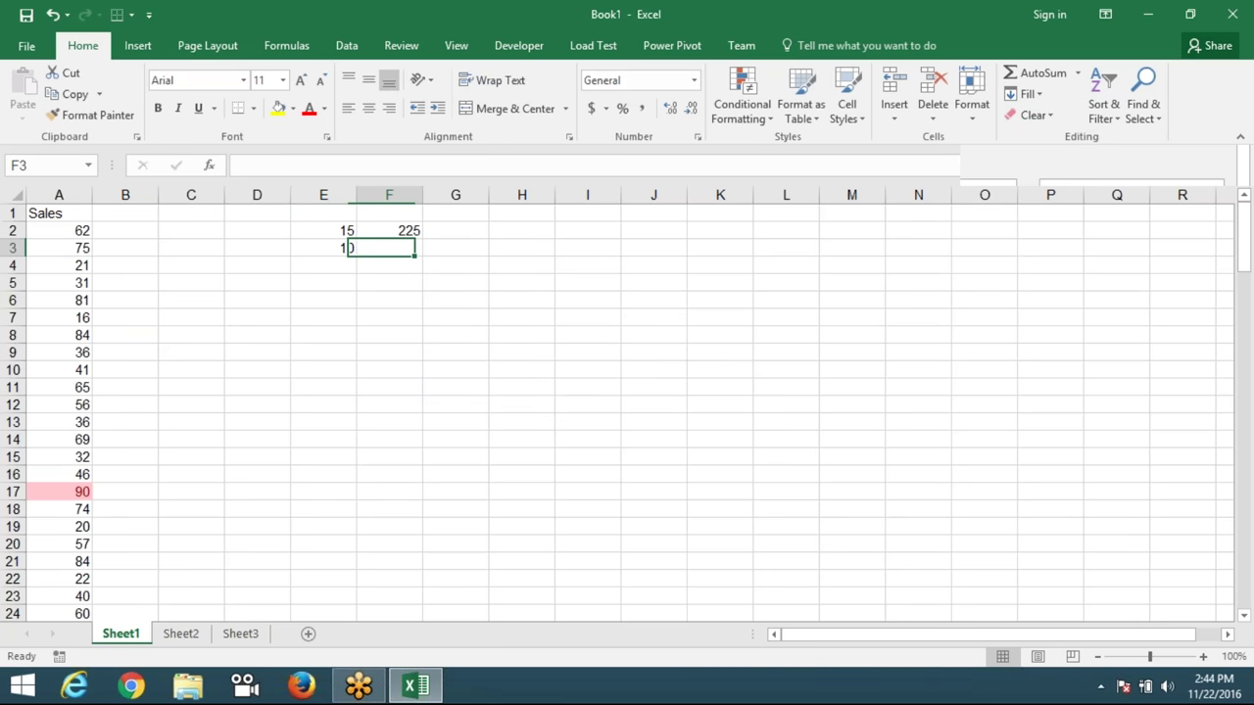
pyautogui.write('=100*')
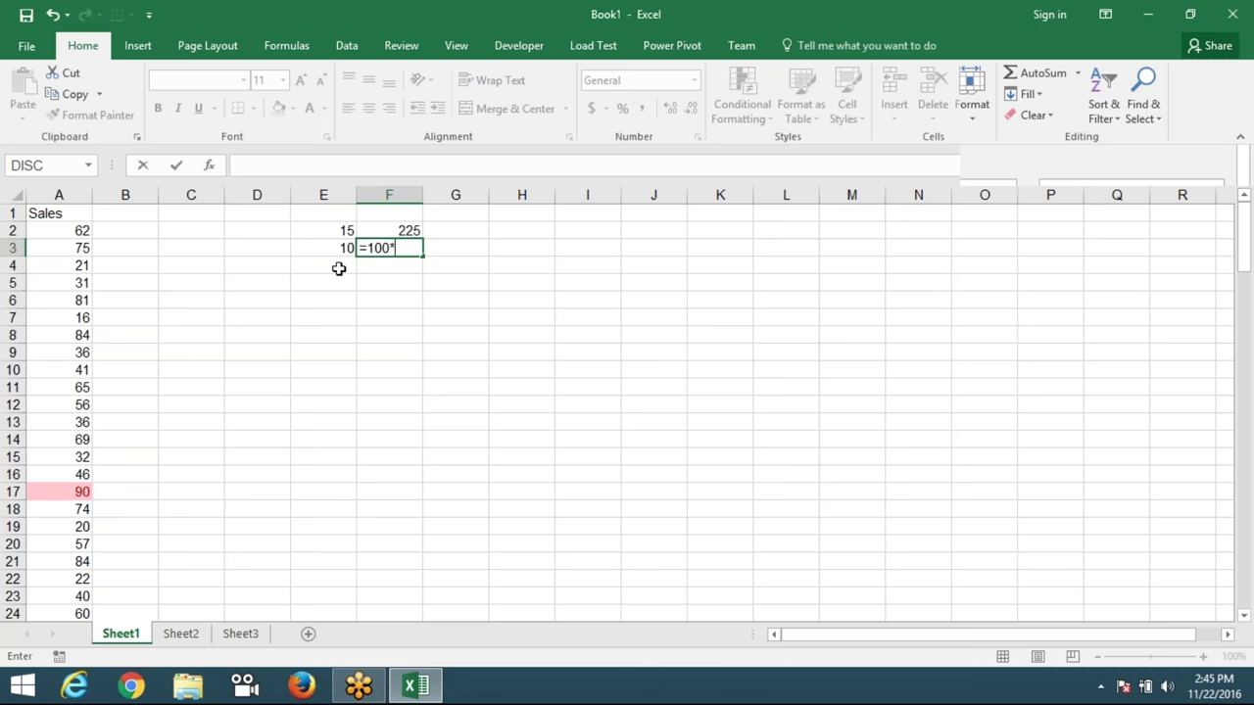
pyautogui.press('Left')
pyautogui.press('Return')
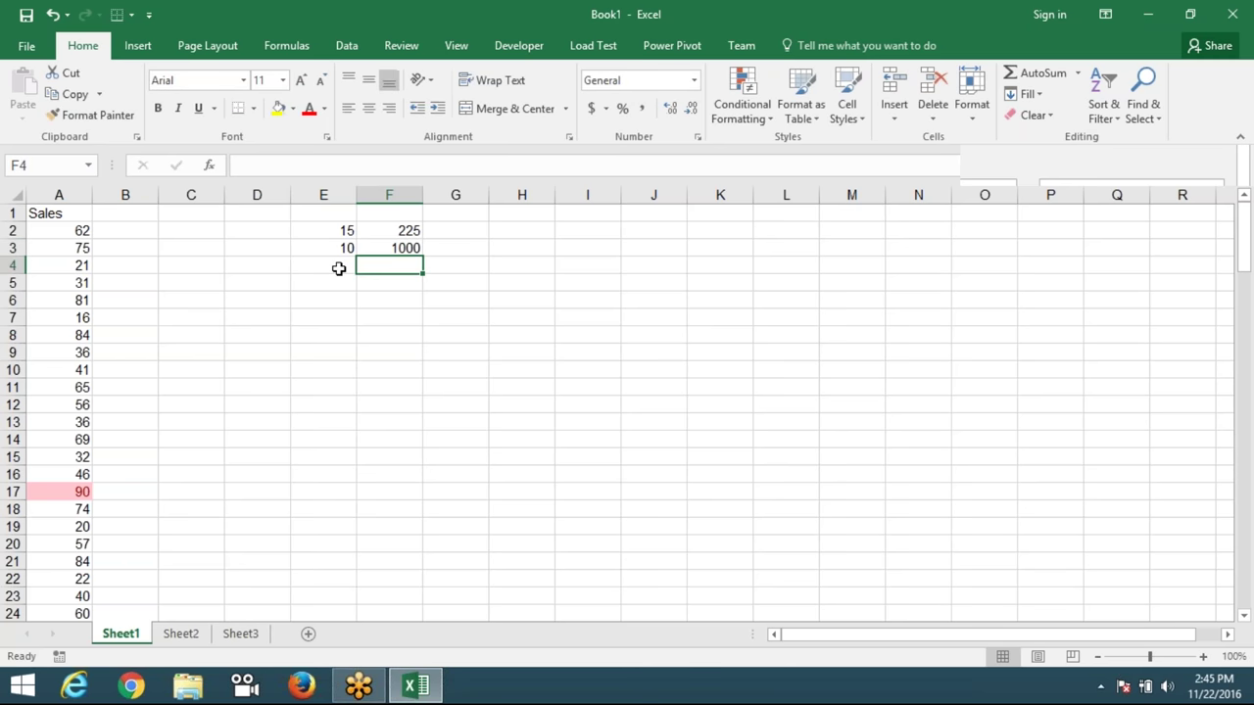
# AutoSum F2:F3 into F4 for 1225, then divide that total in G4 to get 49.
pyautogui.hotkey('alt', '=')
pyautogui.press('Return')
pyautogui.press('Up')
pyautogui.press('Right')
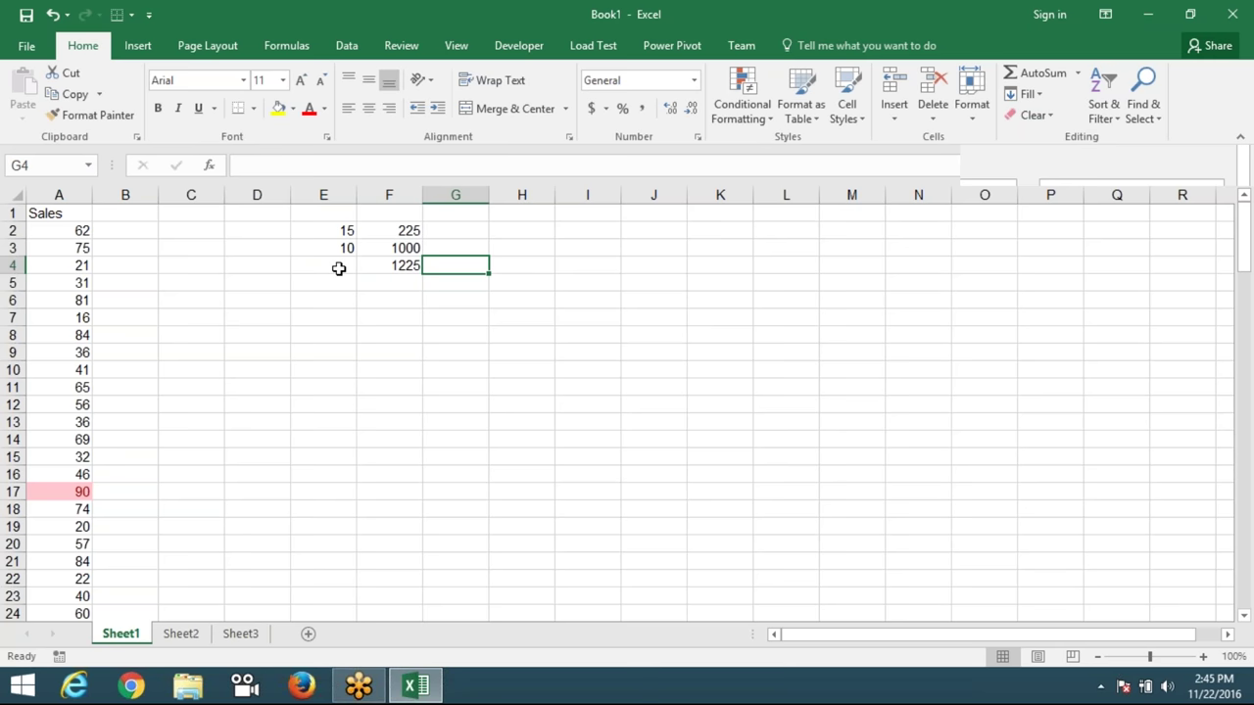
pyautogui.write('=')
pyautogui.press('Left')
pyautogui.write('/2')
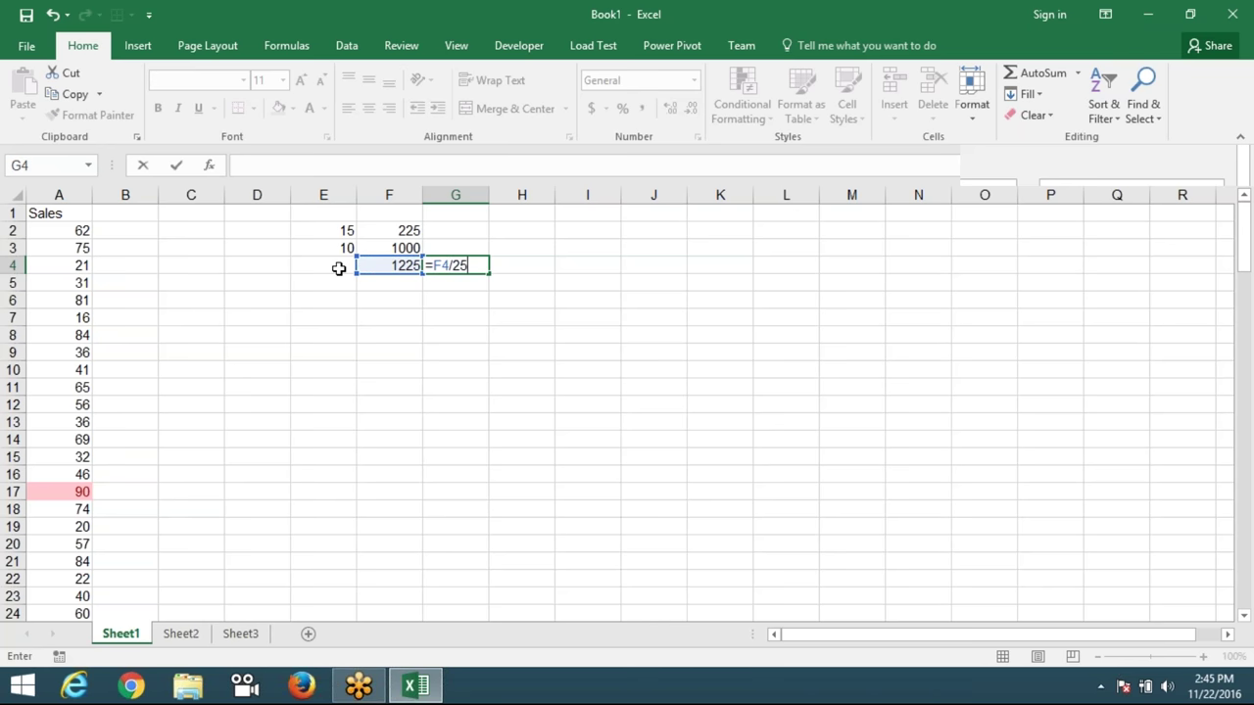
pyautogui.press('Return')
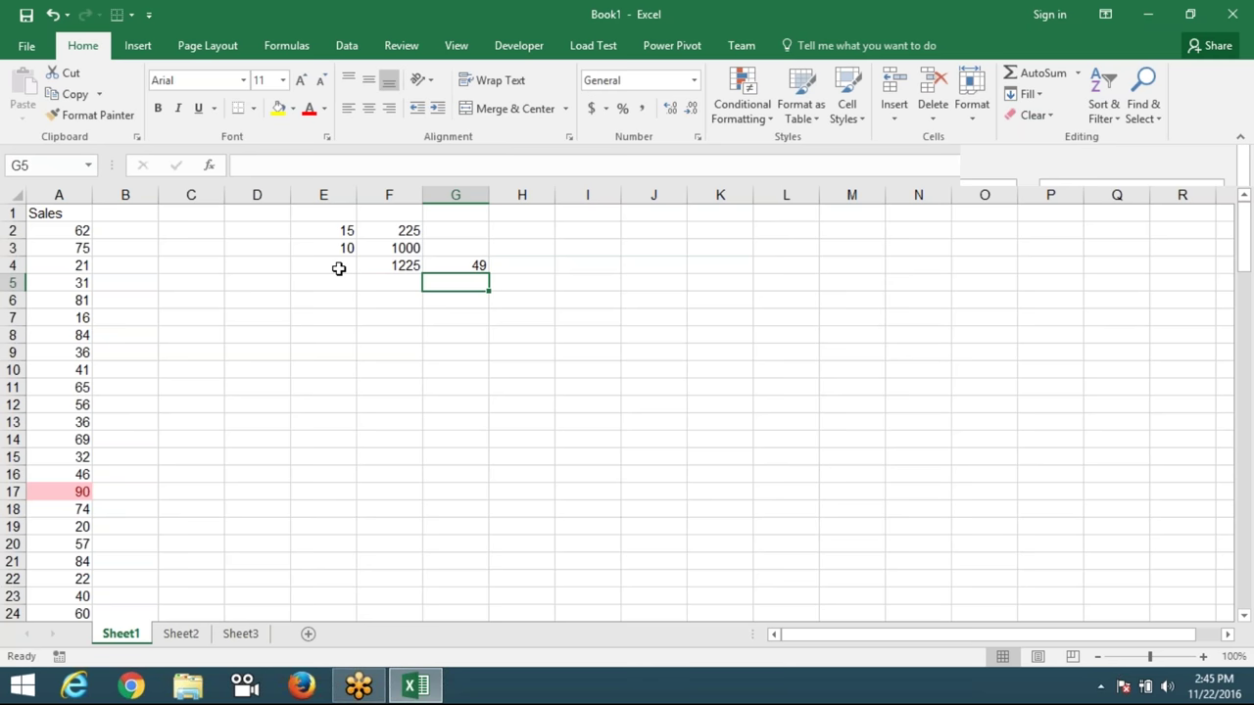
pyautogui.press('Up')
pyautogui.press('Up')
pyautogui.press('Up')
pyautogui.press('Right')
pyautogui.press('Right')
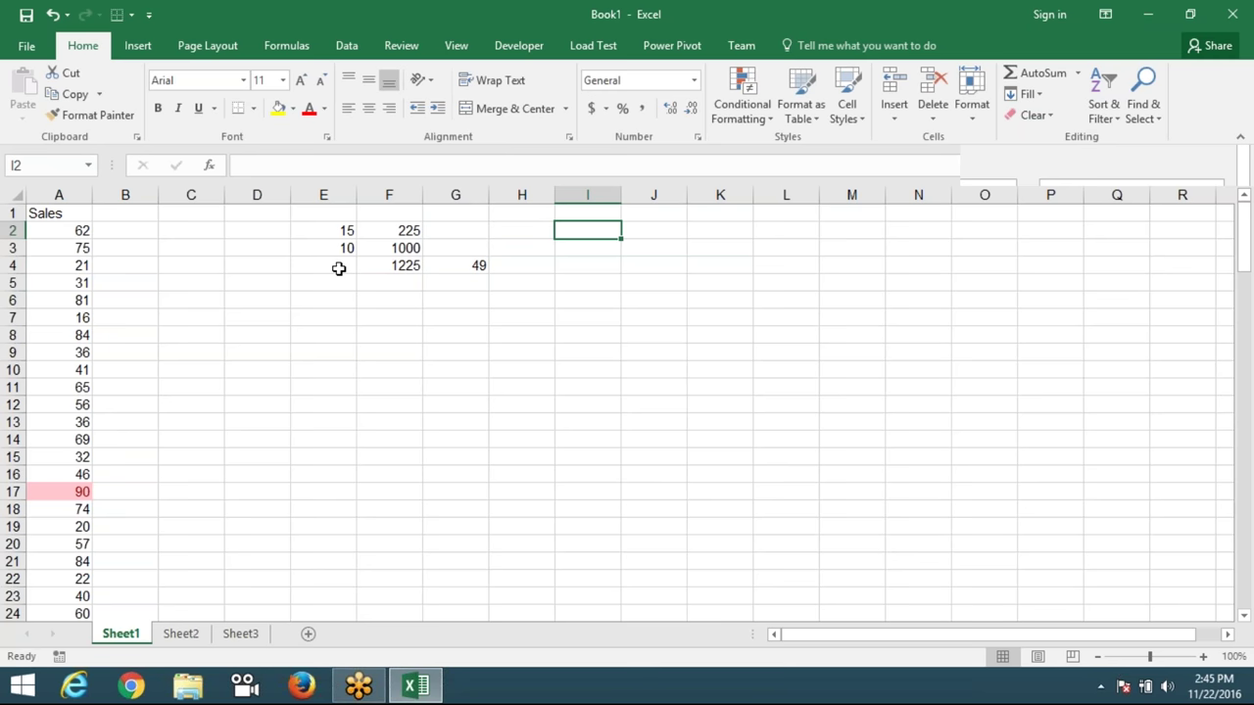
# Enter 50, 20 and 100 into cells I2, I3 and I4.
pyautogui.write('50')
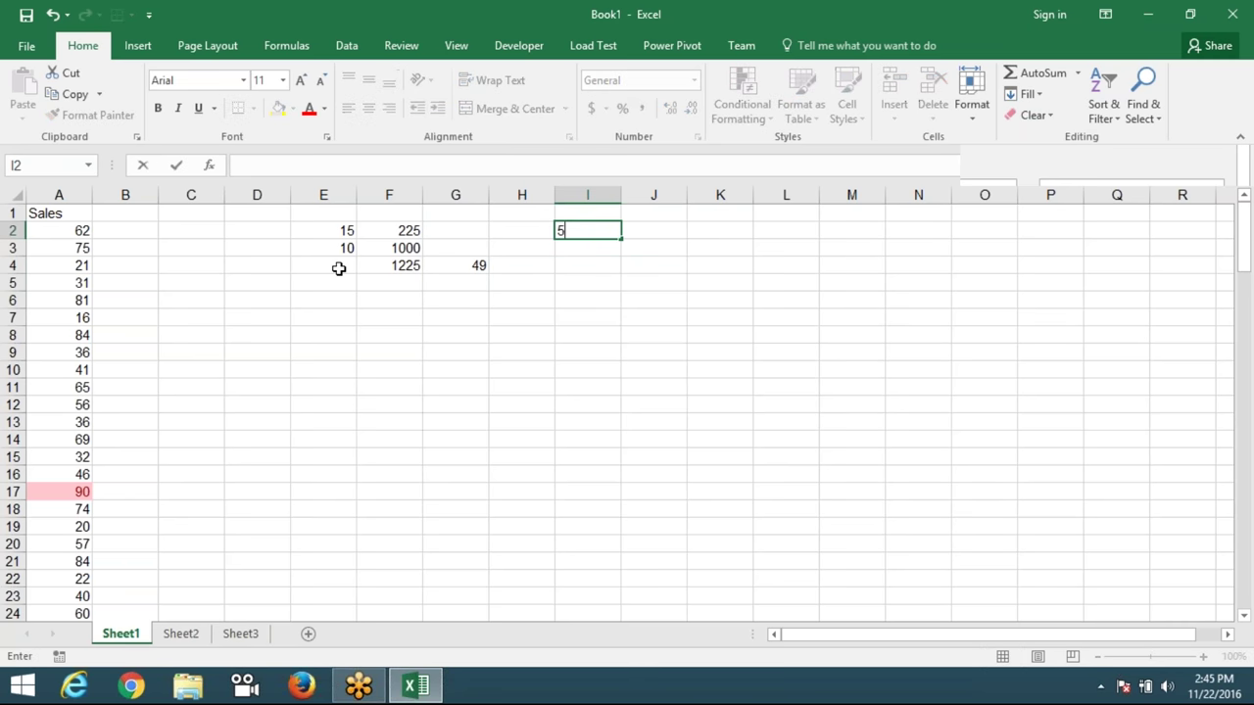
pyautogui.press('Tab')
pyautogui.press('Return')
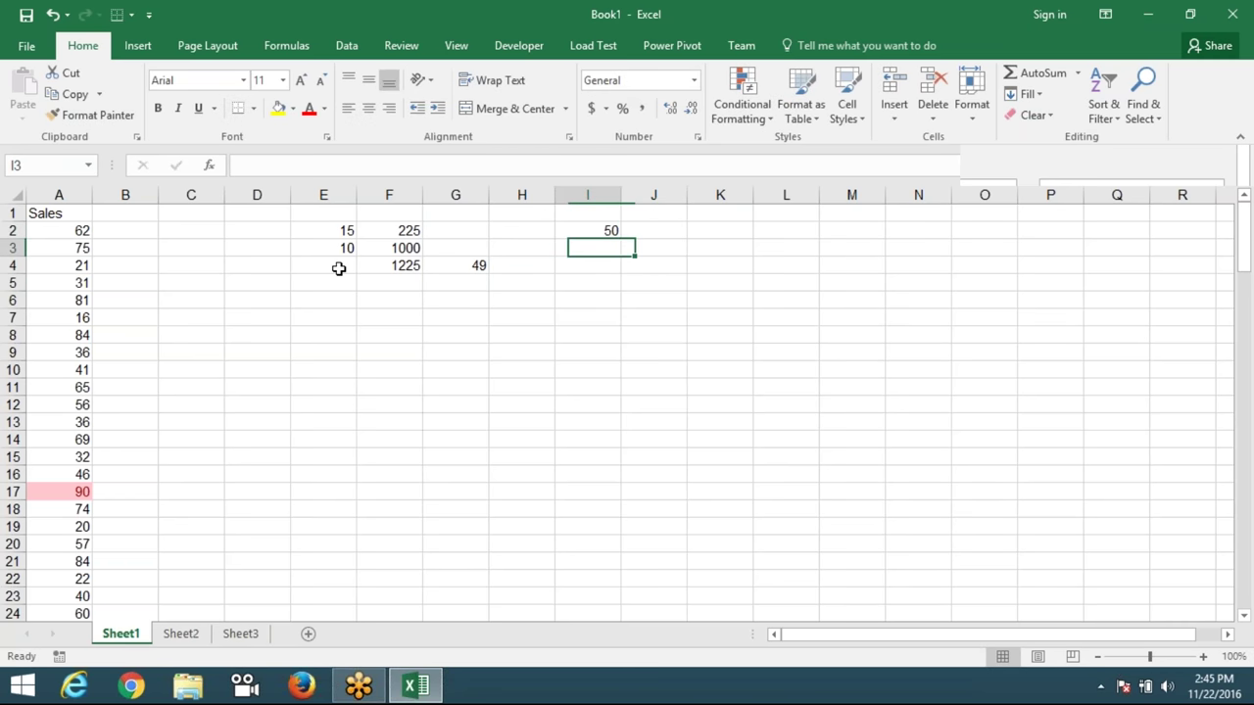
pyautogui.write('20')
pyautogui.press('Tab')
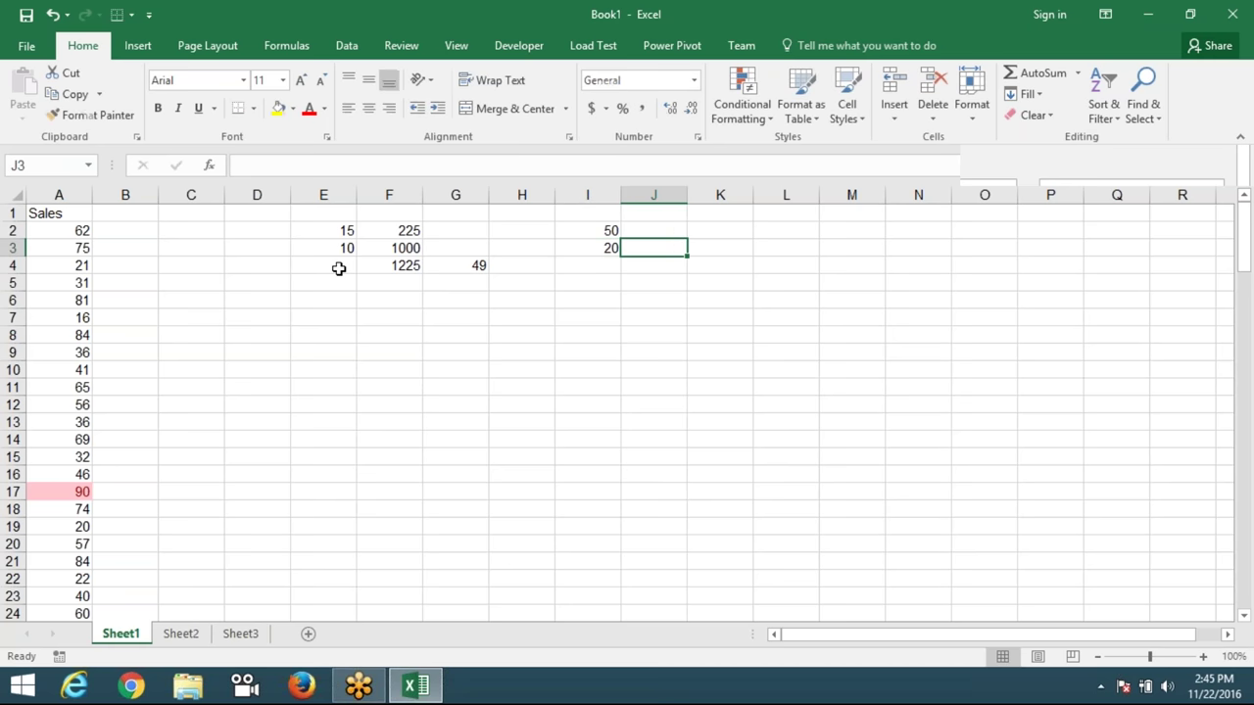
pyautogui.press('Down')
pyautogui.press('Left')
pyautogui.write('100')
pyautogui.press('Return')
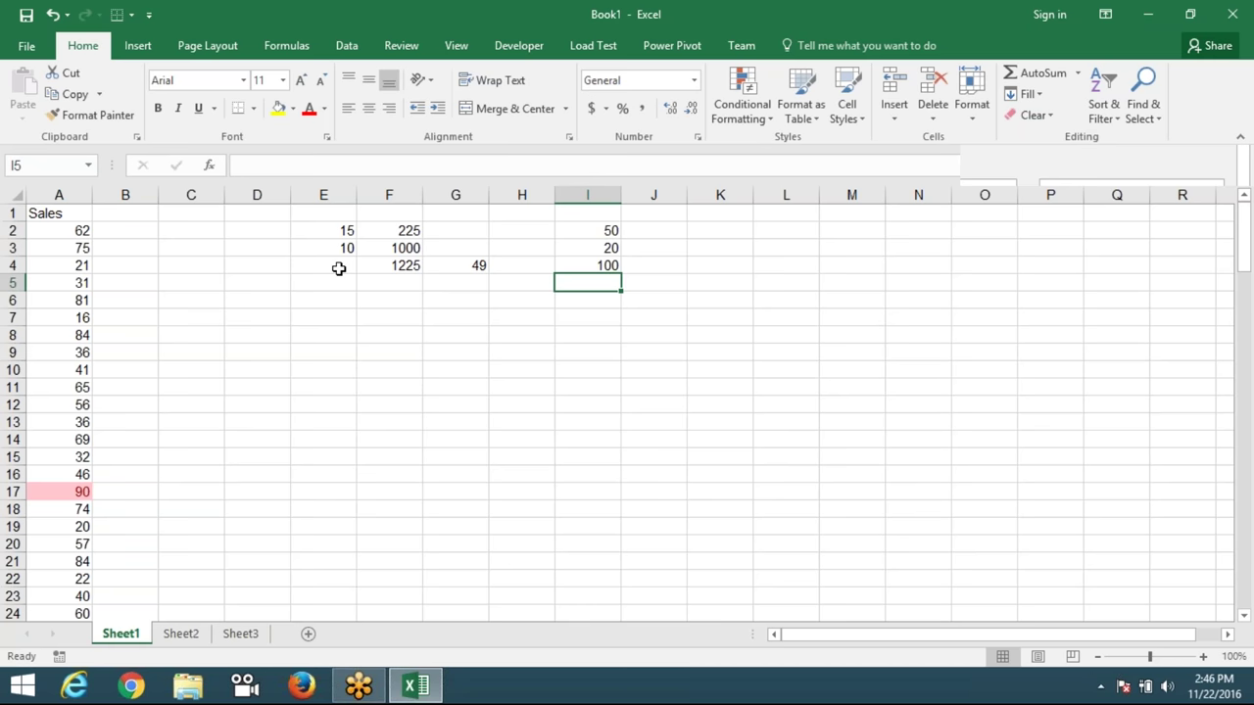
pyautogui.press('Right')
pyautogui.press('Up')
pyautogui.press('Up')
pyautogui.press('Up')
pyautogui.press('Right')
# Enter 3000 in cell K2.
pyautogui.write('3000')
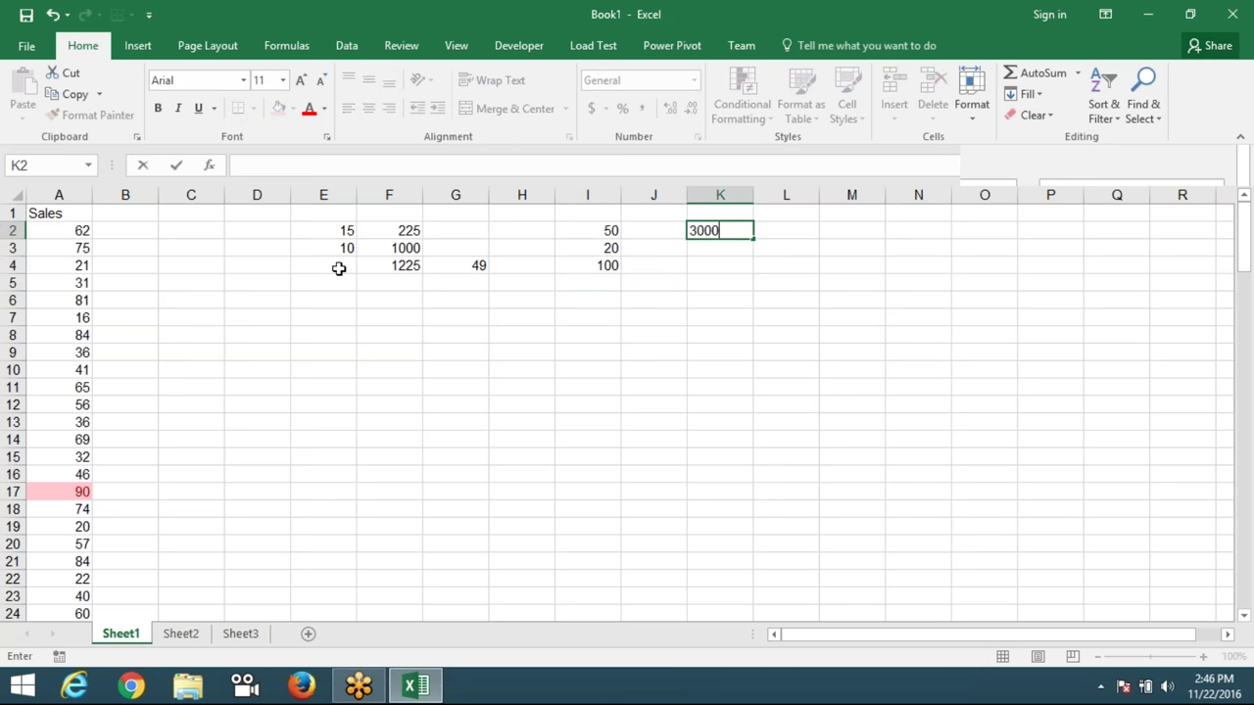
pyautogui.press('Return')
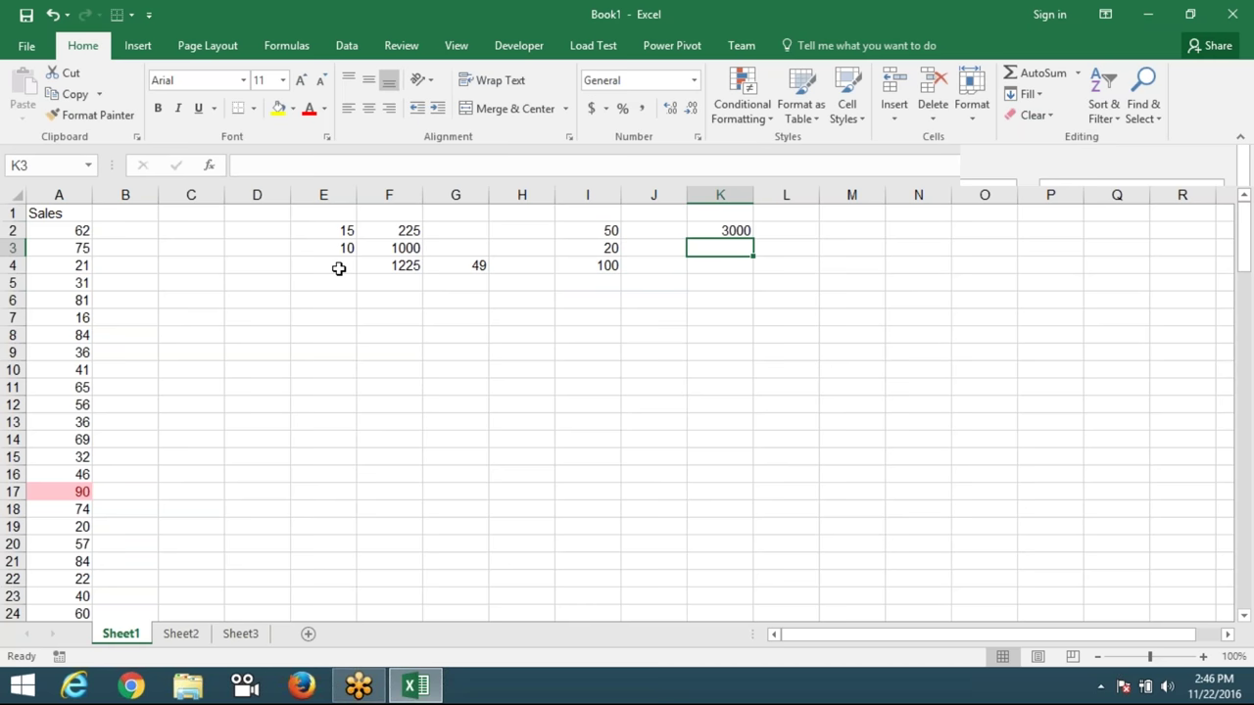
pyautogui.press('Up')
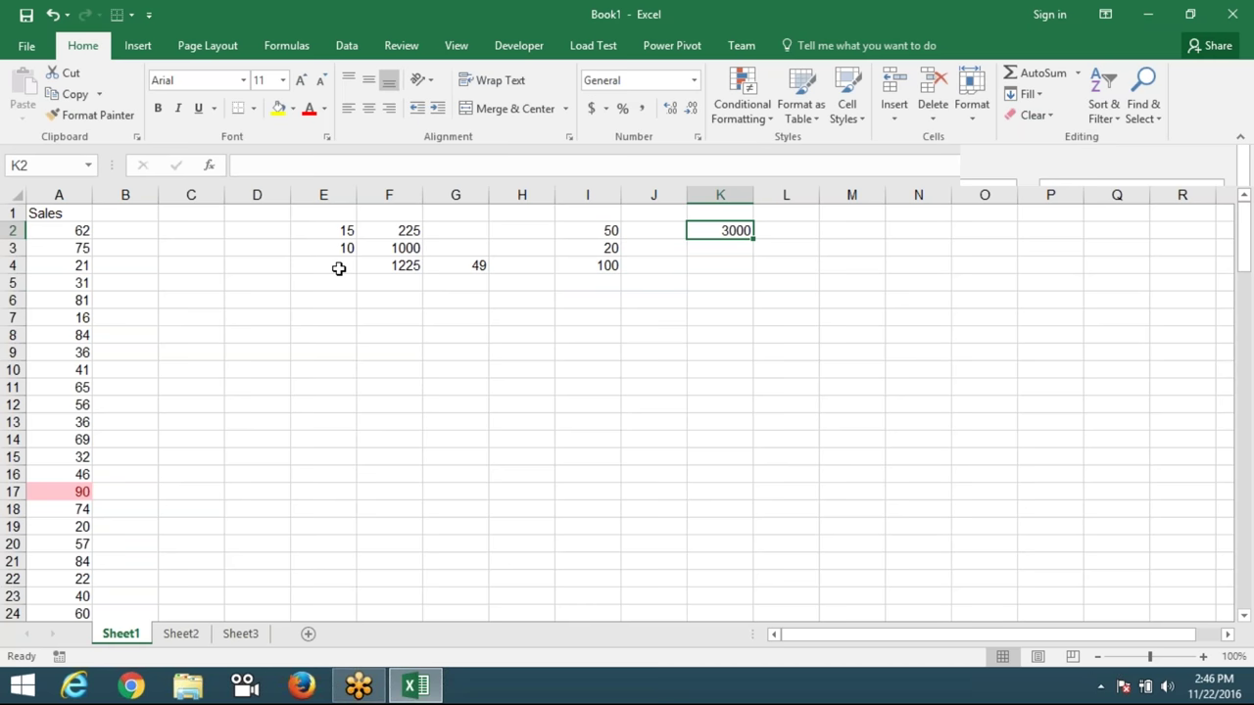
pyautogui.press('Down')
pyautogui.press('Down')
pyautogui.press('Up')
pyautogui.press('Up')
pyautogui.press('Down')
pyautogui.press('Left')
pyautogui.press('Up')
pyautogui.press('Left')
pyautogui.press('Down')
pyautogui.press('Down')
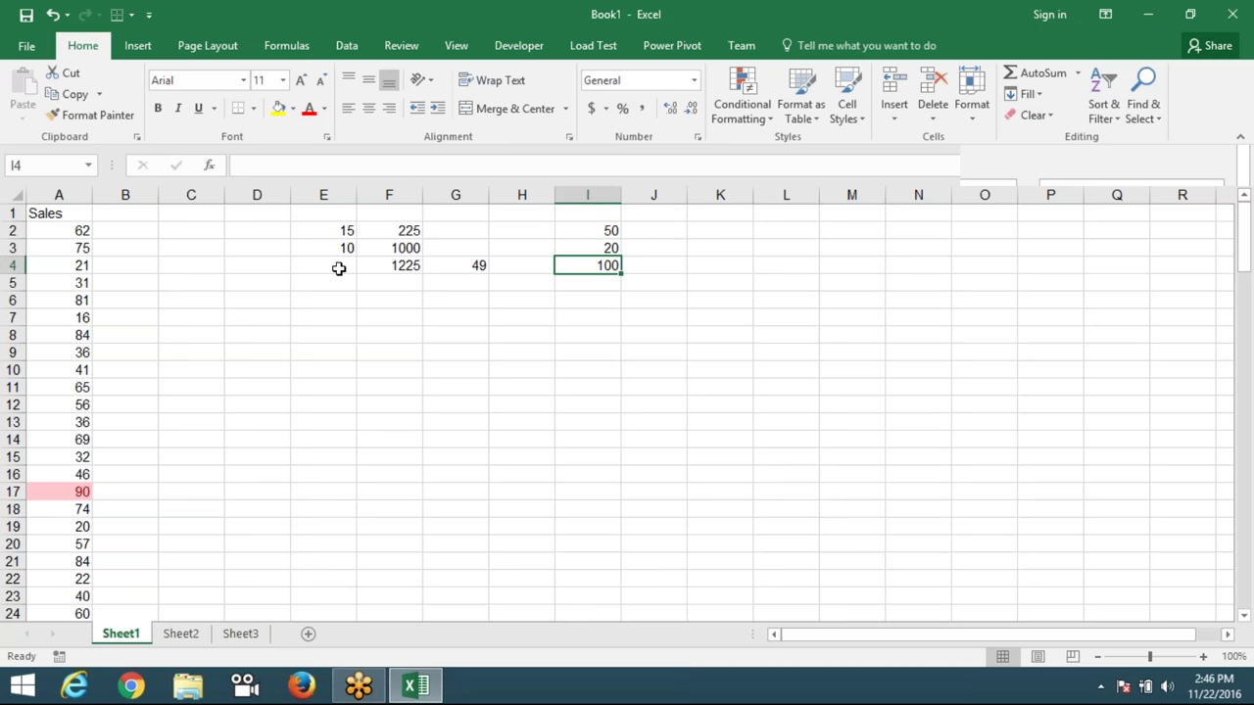
pyautogui.press('Down')
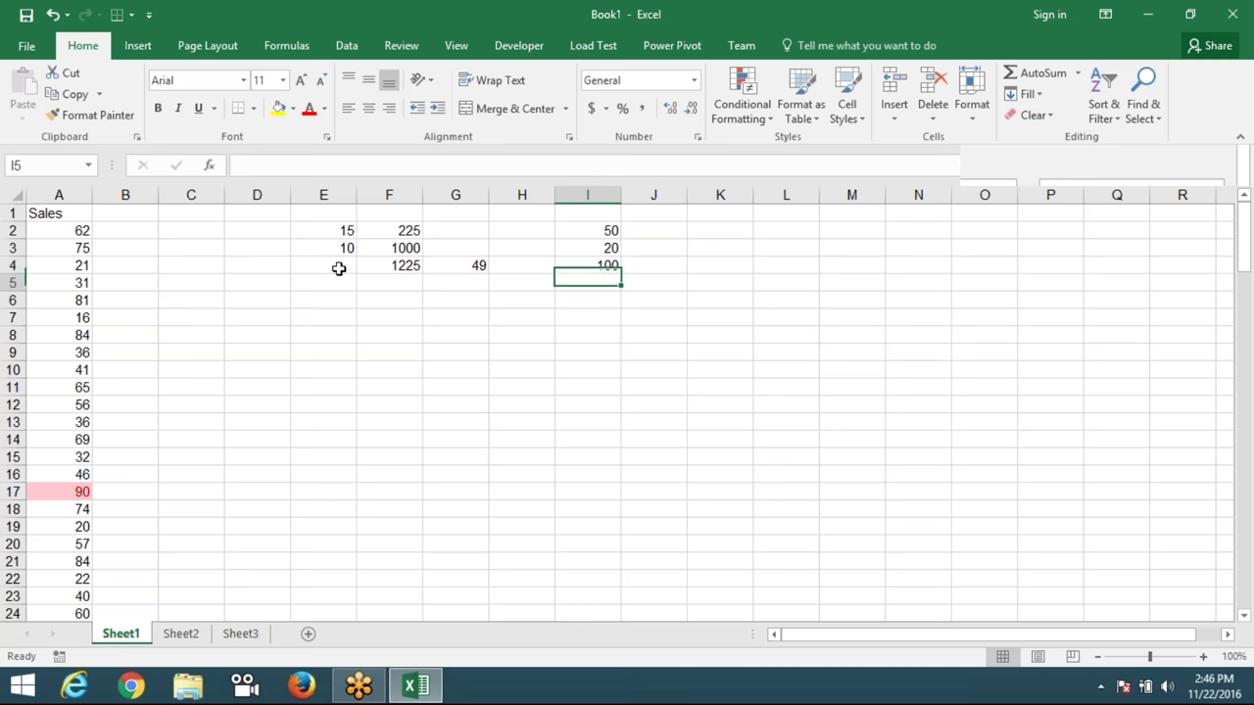
pyautogui.press('Right')
pyautogui.press('Up')
pyautogui.press('Up')
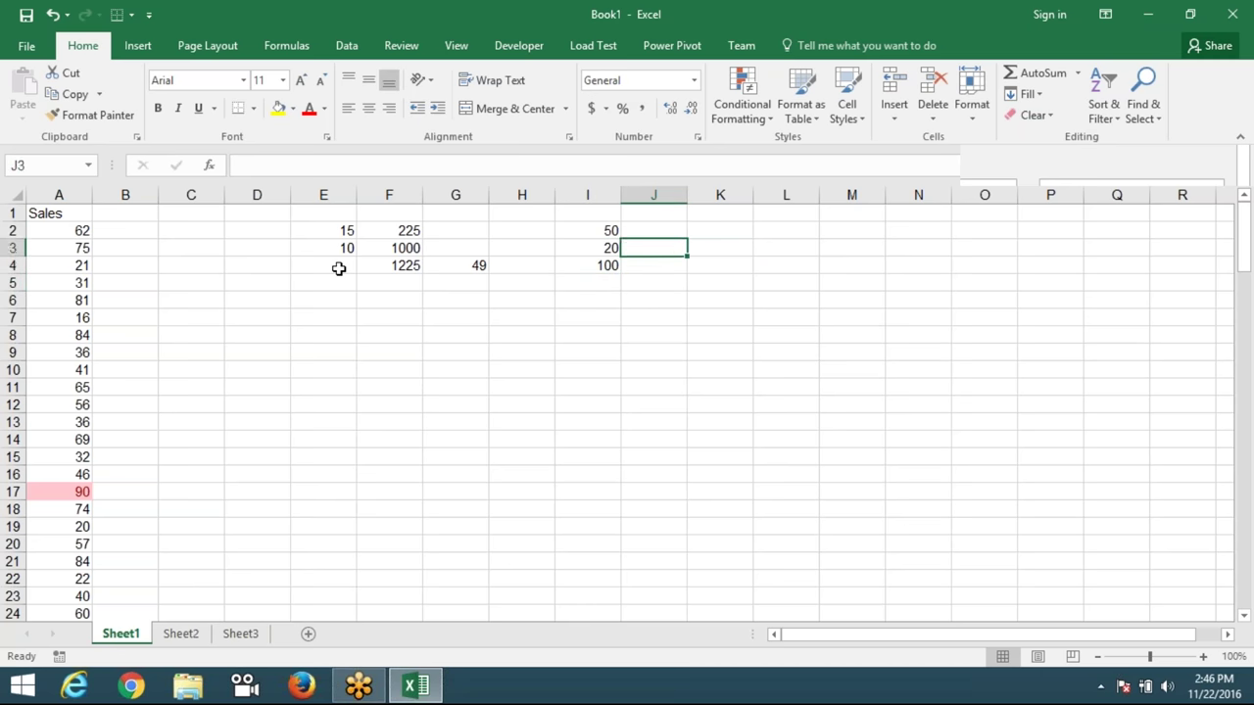
pyautogui.press('Up')
pyautogui.press('Right')
pyautogui.write('3000')
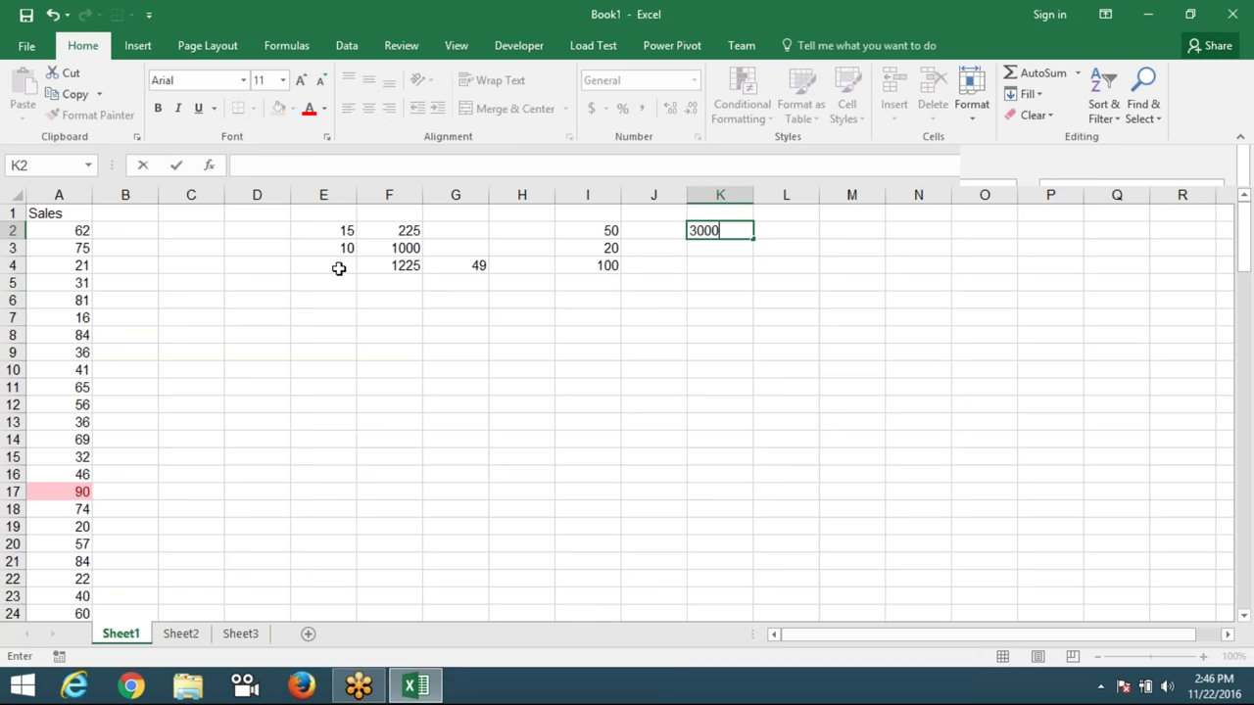
pyautogui.press('Return')
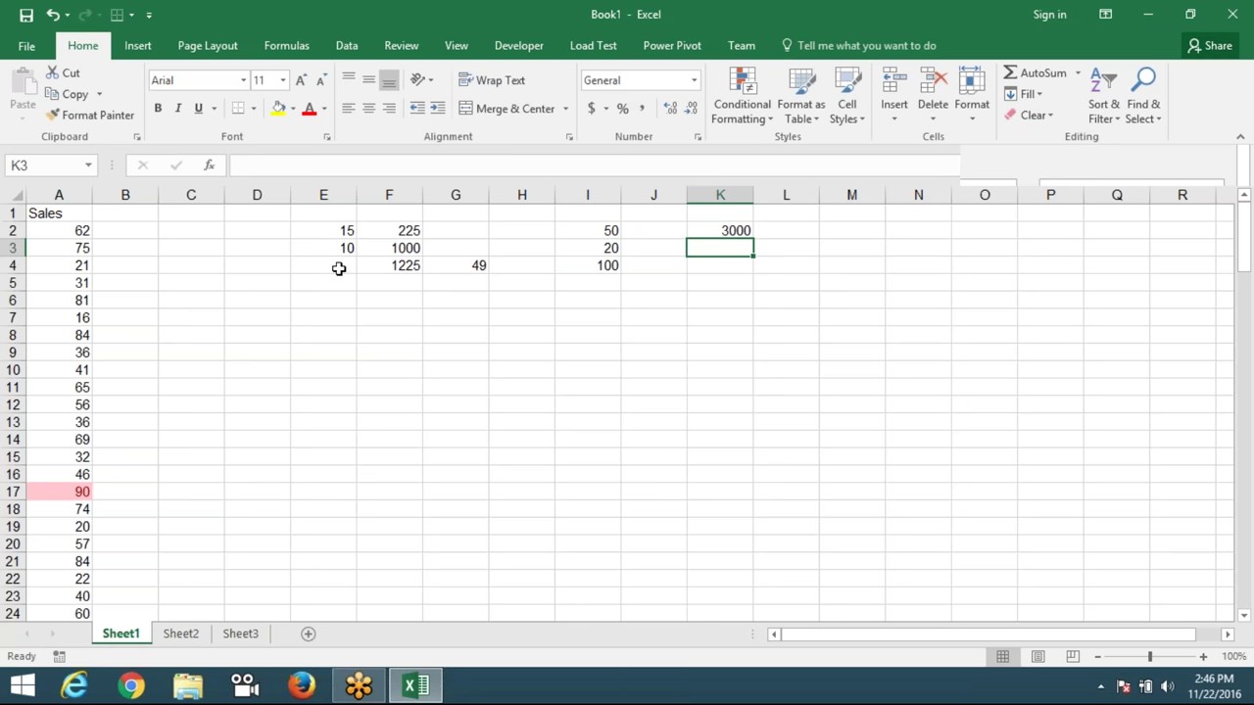
# In L2, try formulas dividing K2 by 300, then by 100.
pyautogui.press('Up')
pyautogui.press('Right')
pyautogui.write('=')
pyautogui.press('Left')
pyautogui.write('/')
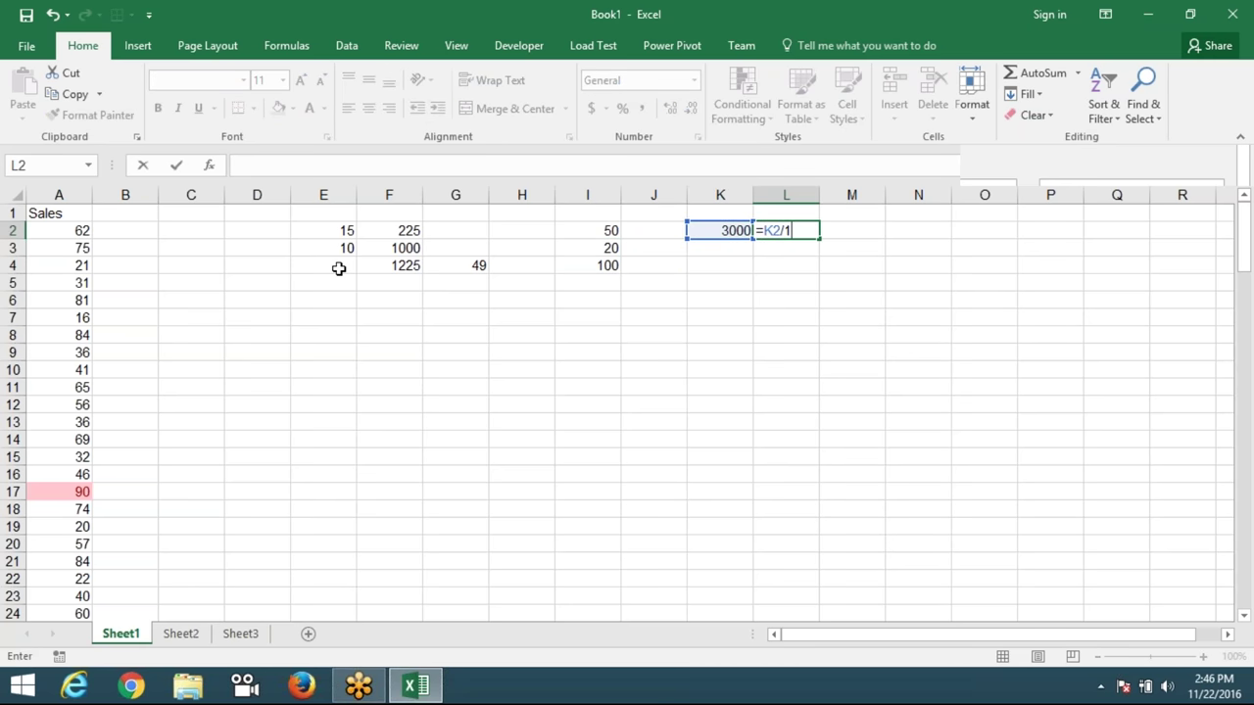
pyautogui.write('30')
pyautogui.write('0')
pyautogui.press('Return')
pyautogui.press('Up')
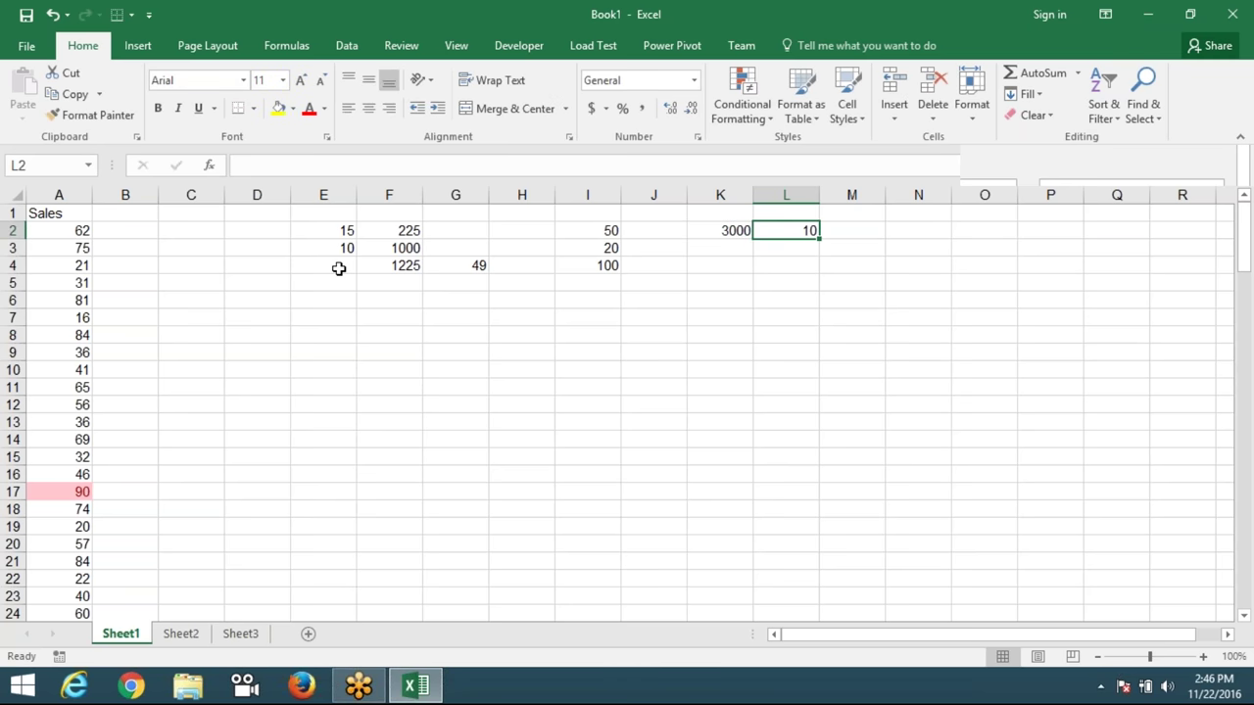
pyautogui.write('=K2')
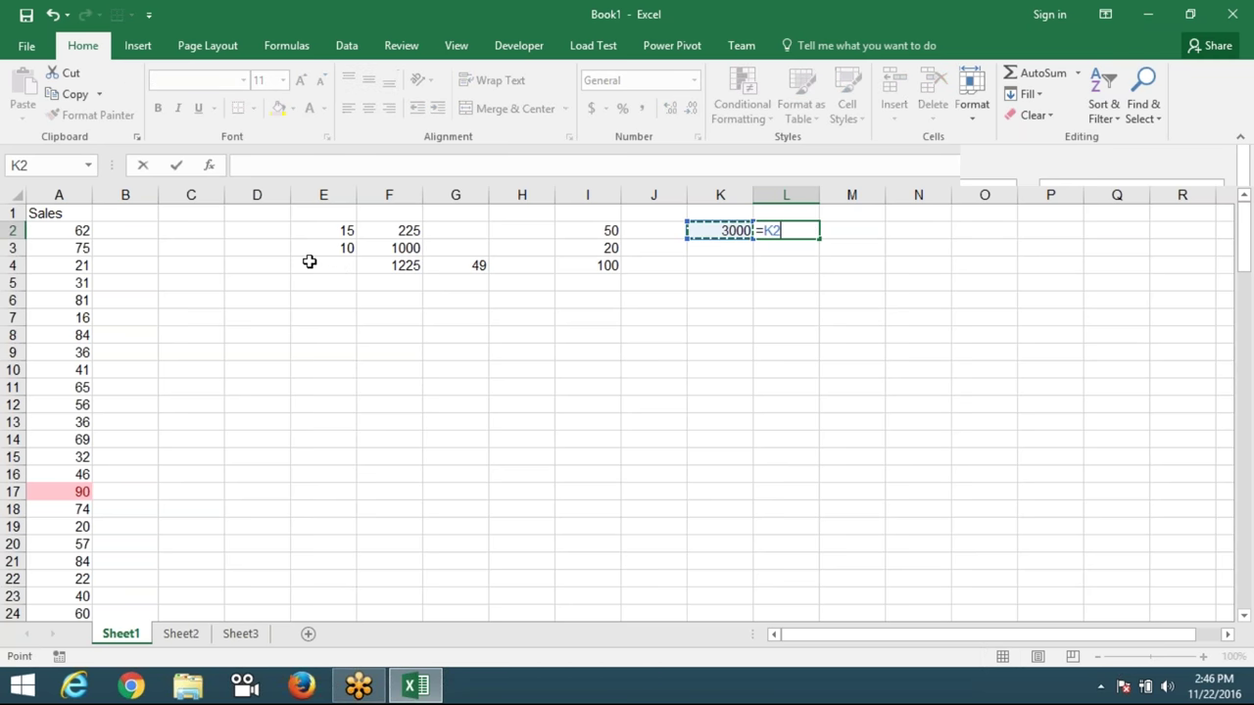
pyautogui.write('/100')
pyautogui.press('Return')
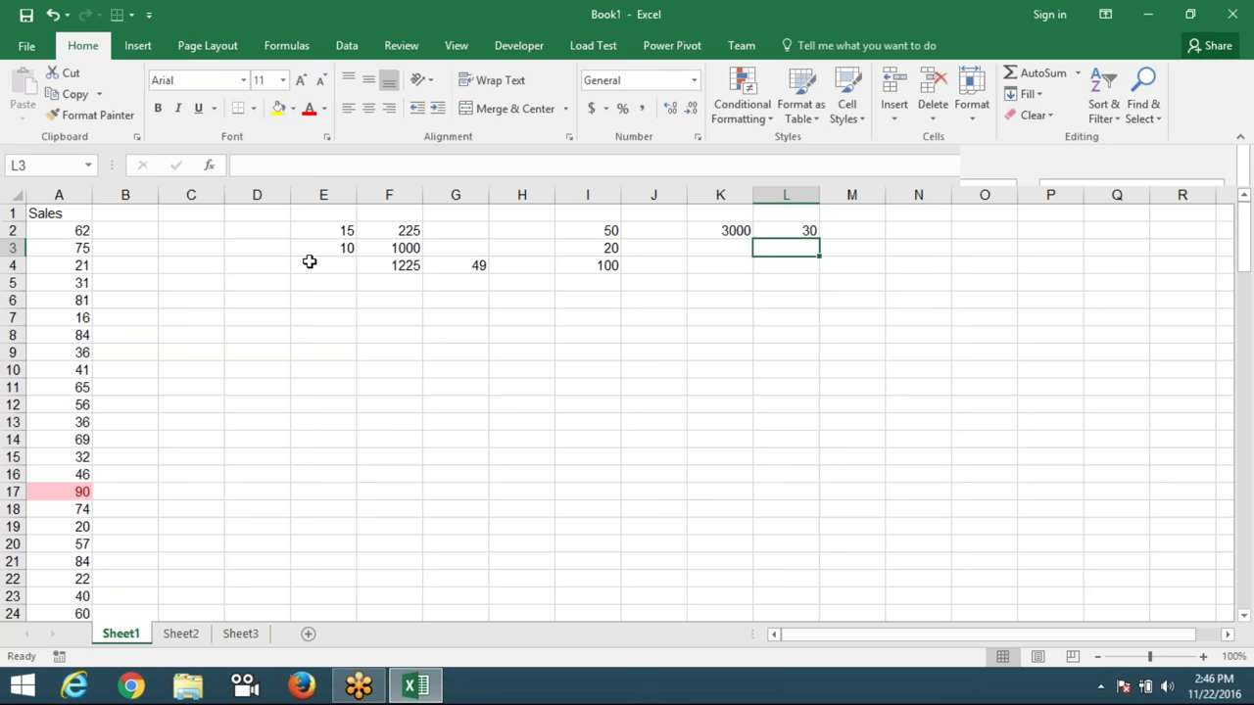
# Clear L2 and re-enter the formula =K2/100 there.
pyautogui.press('Up')
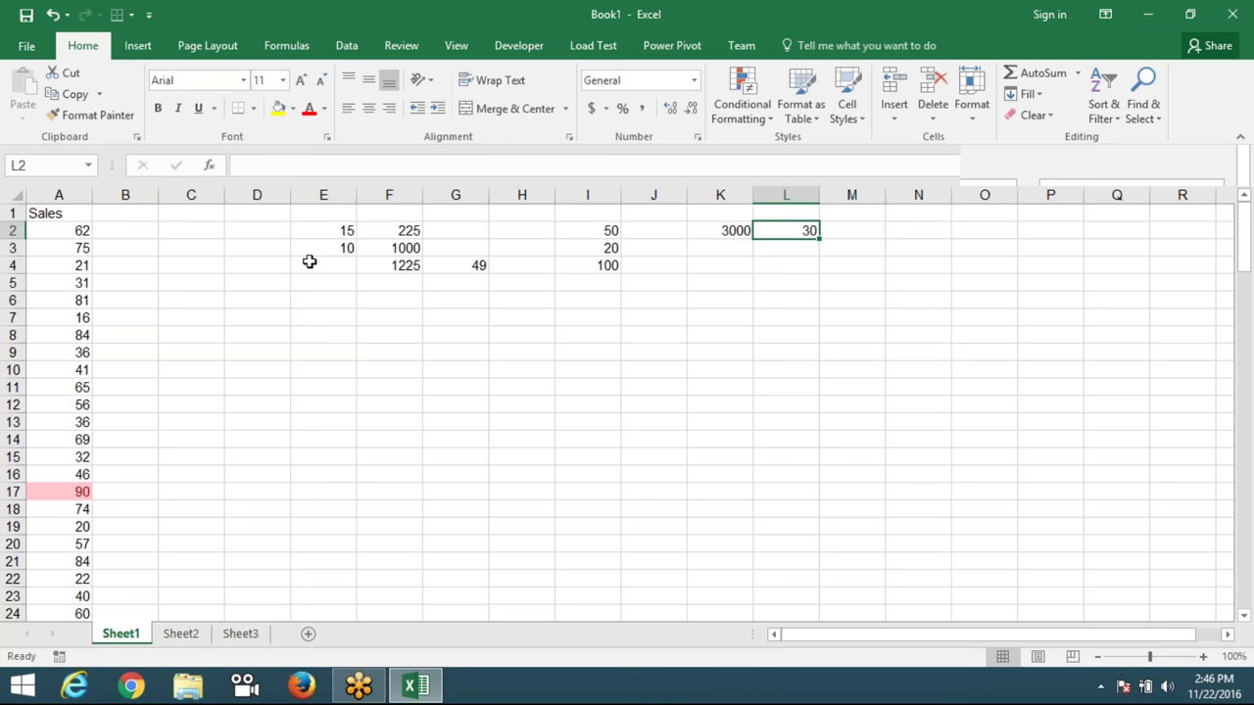
pyautogui.press('Delete')
pyautogui.press('Down')
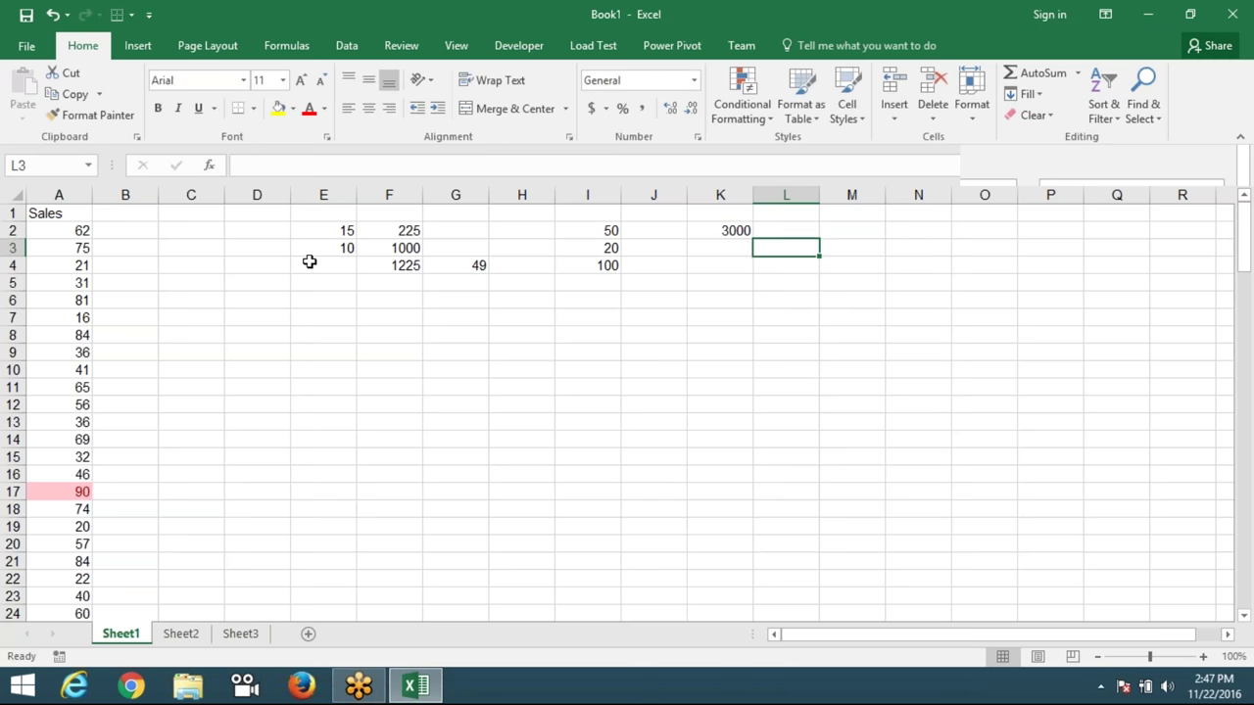
pyautogui.press('Left')
pyautogui.press('Up')
pyautogui.press('Right')
pyautogui.write('=')
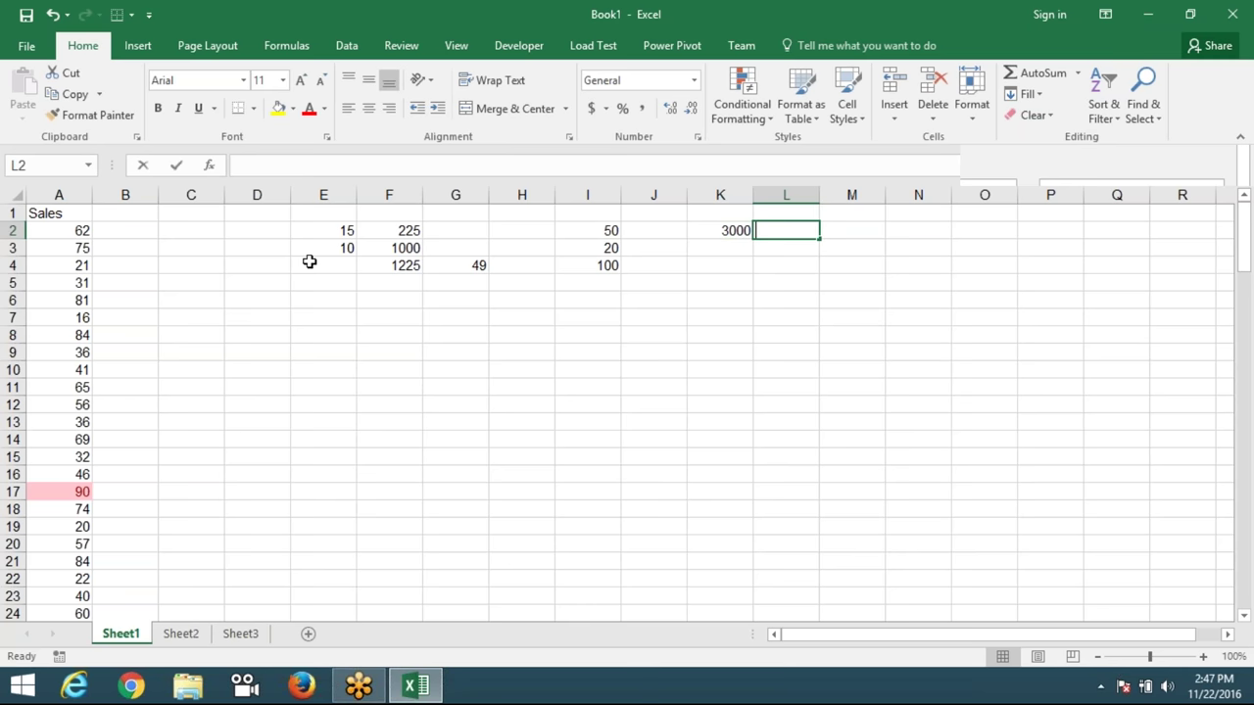
pyautogui.press('Left')
pyautogui.write('/100')
pyautogui.press('Return')
pyautogui.press('Up')
# Replace L2's formula with =K2/30 so it shows 100.
pyautogui.write('=')
pyautogui.press('Left')
pyautogui.write('/30')
pyautogui.press('Return')
pyautogui.press('Up')
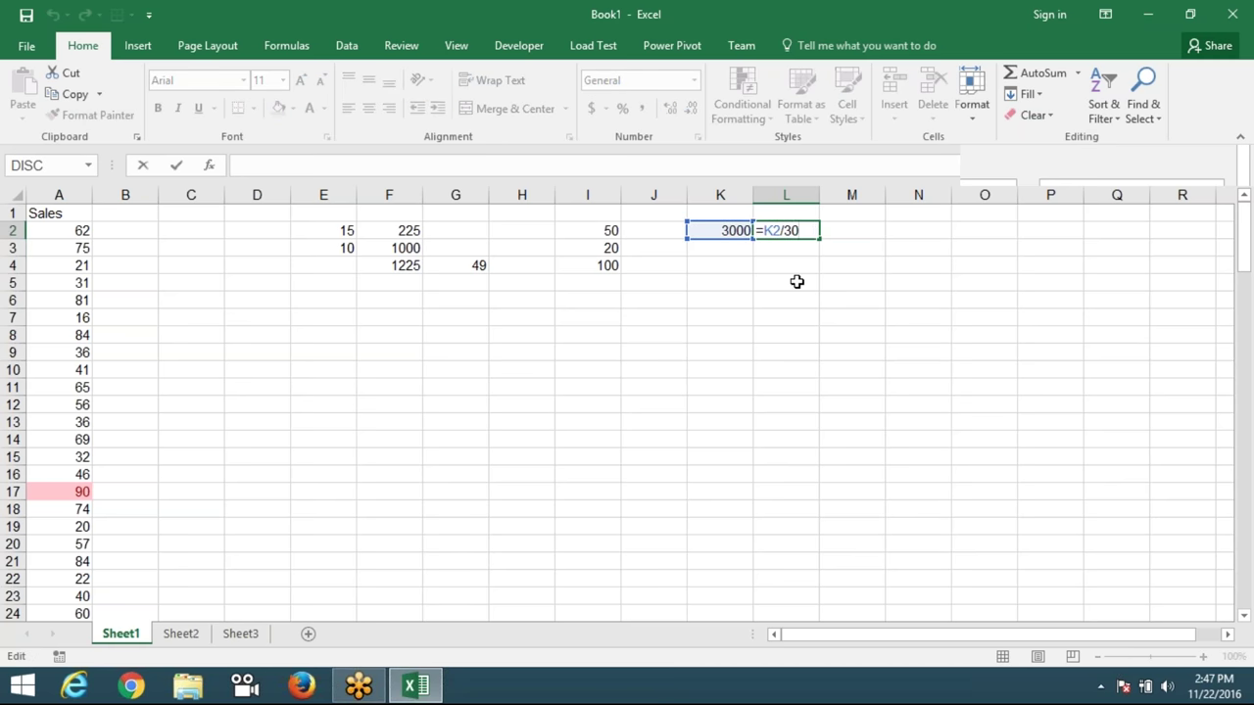
pyautogui.press('Return')
pyautogui.press('Up')
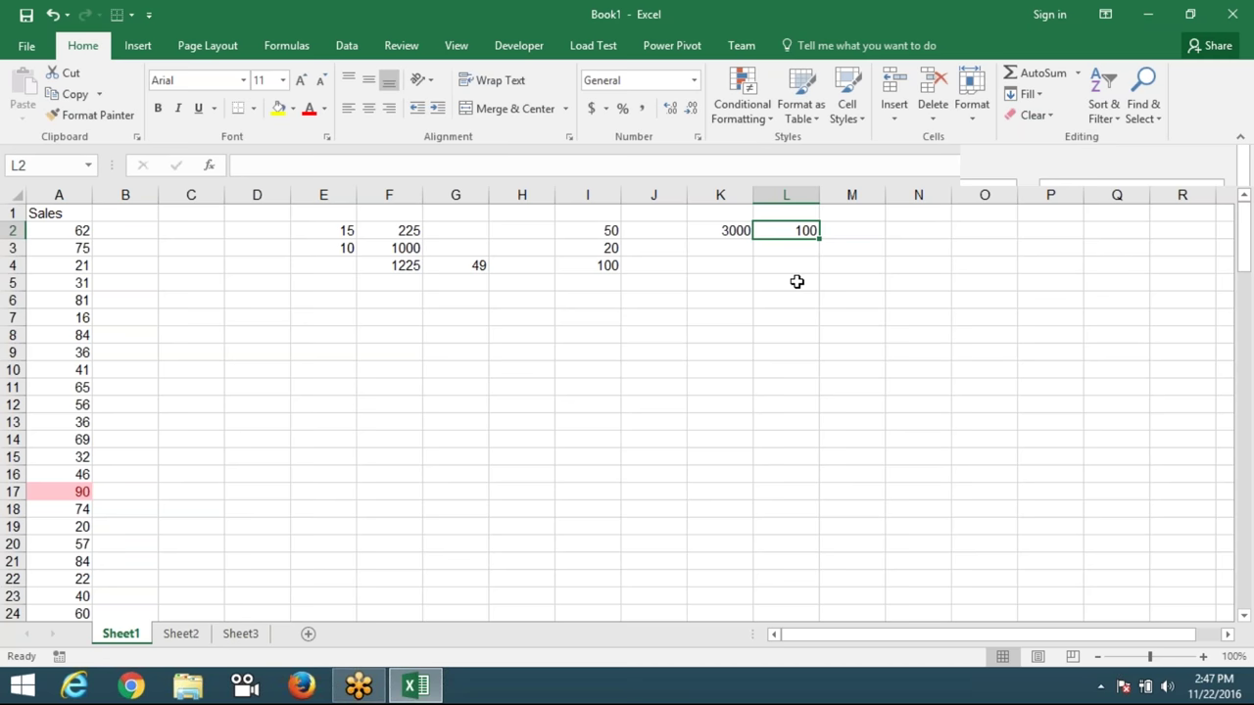
# Select I2:I4, move back to L2, then pick the first Sales value in A2.
pyautogui.press('Left')
pyautogui.press('Left')
pyautogui.press('Left')
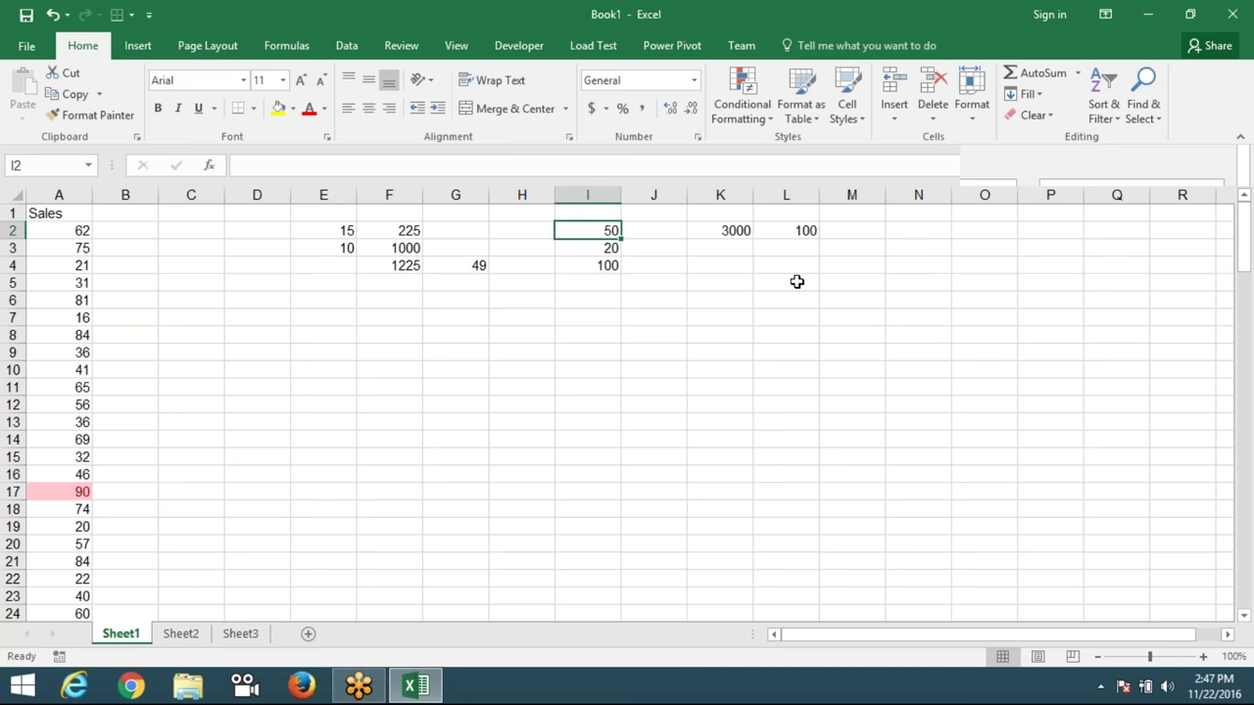
pyautogui.hotkey('shift', 'Down')
pyautogui.hotkey('shift', 'Down')
pyautogui.press('Right')
pyautogui.press('Right')
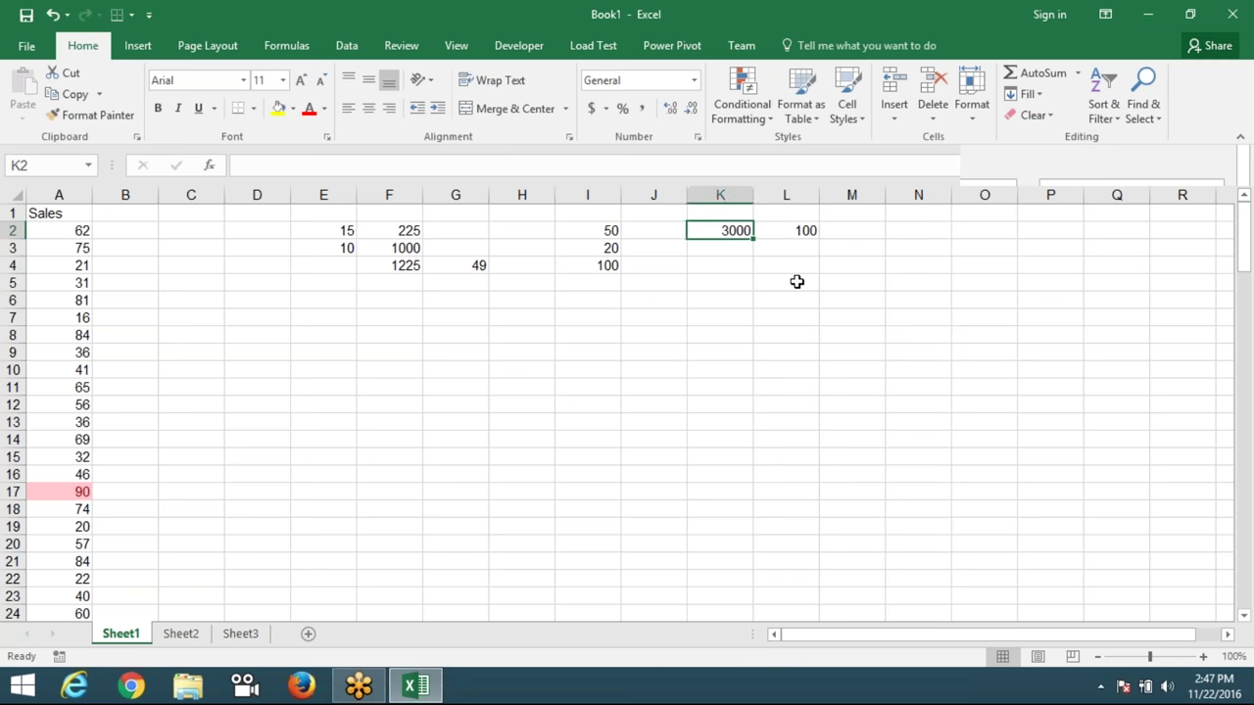
pyautogui.press('Right')
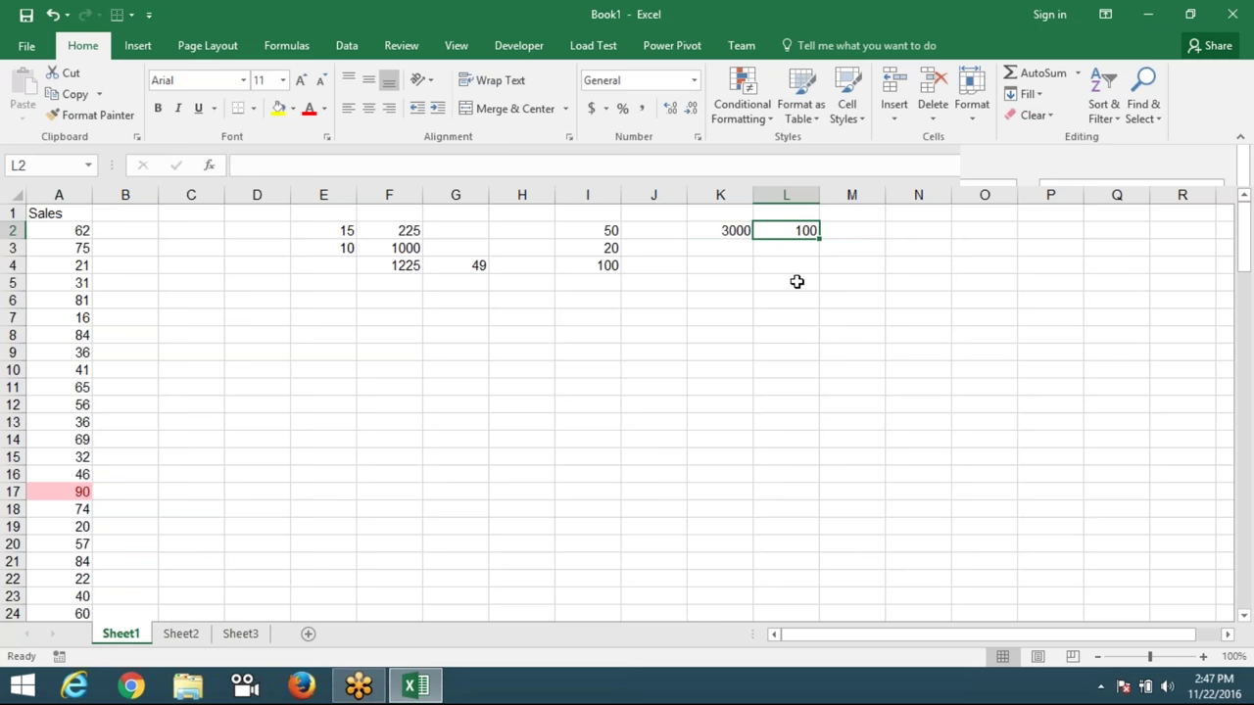
pyautogui.click(81, 229)
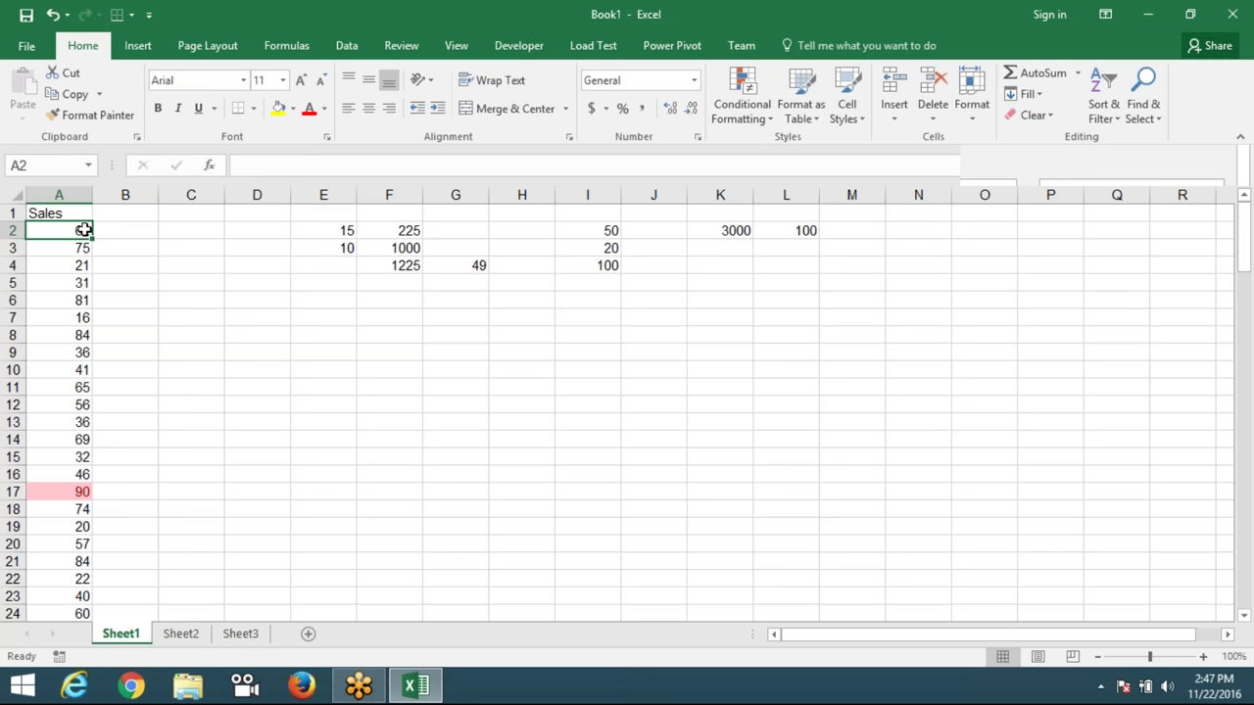
# Select the Sales values down to row 138, then return to the top and move to K2.
pyautogui.hotkey('ctrl', 'shift', 'Down')
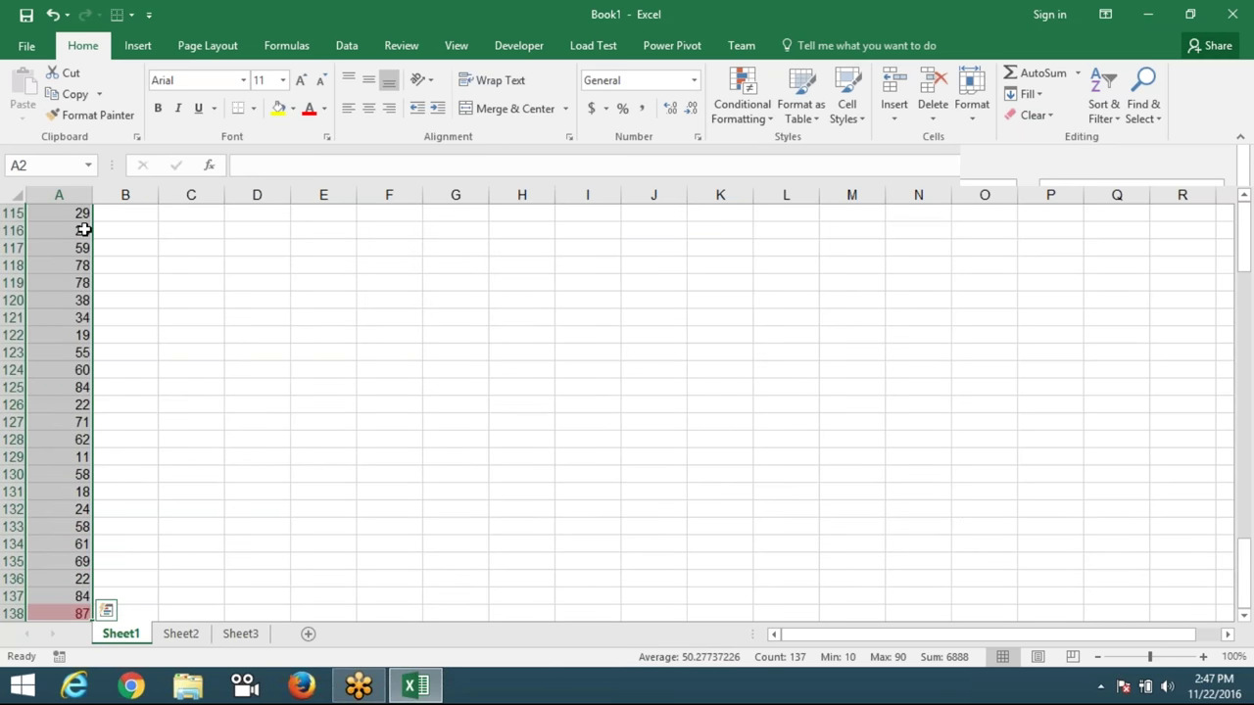
pyautogui.hotkey('ctrl', 'Home')
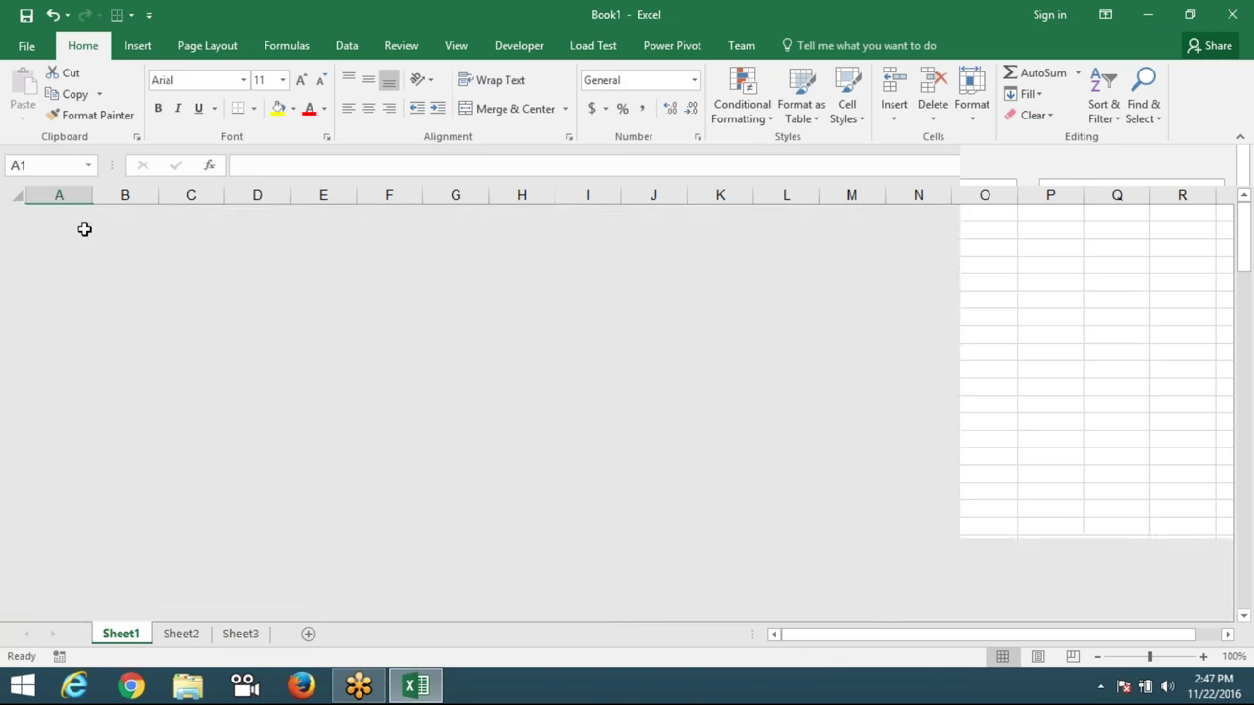
pyautogui.press('Right')
pyautogui.press('Right')
pyautogui.press('Right')
pyautogui.press('Right')
pyautogui.press('Right')
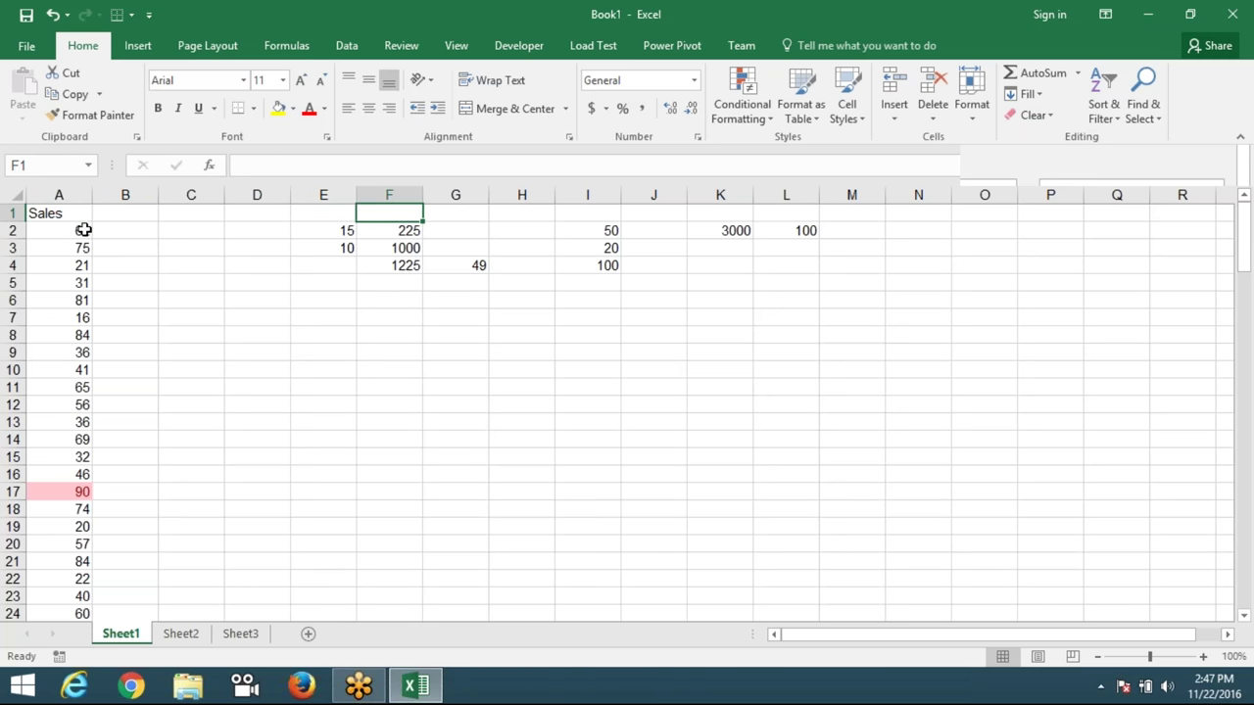
pyautogui.press('Right')
pyautogui.press('Right')
pyautogui.press('Right')
pyautogui.press('Down')
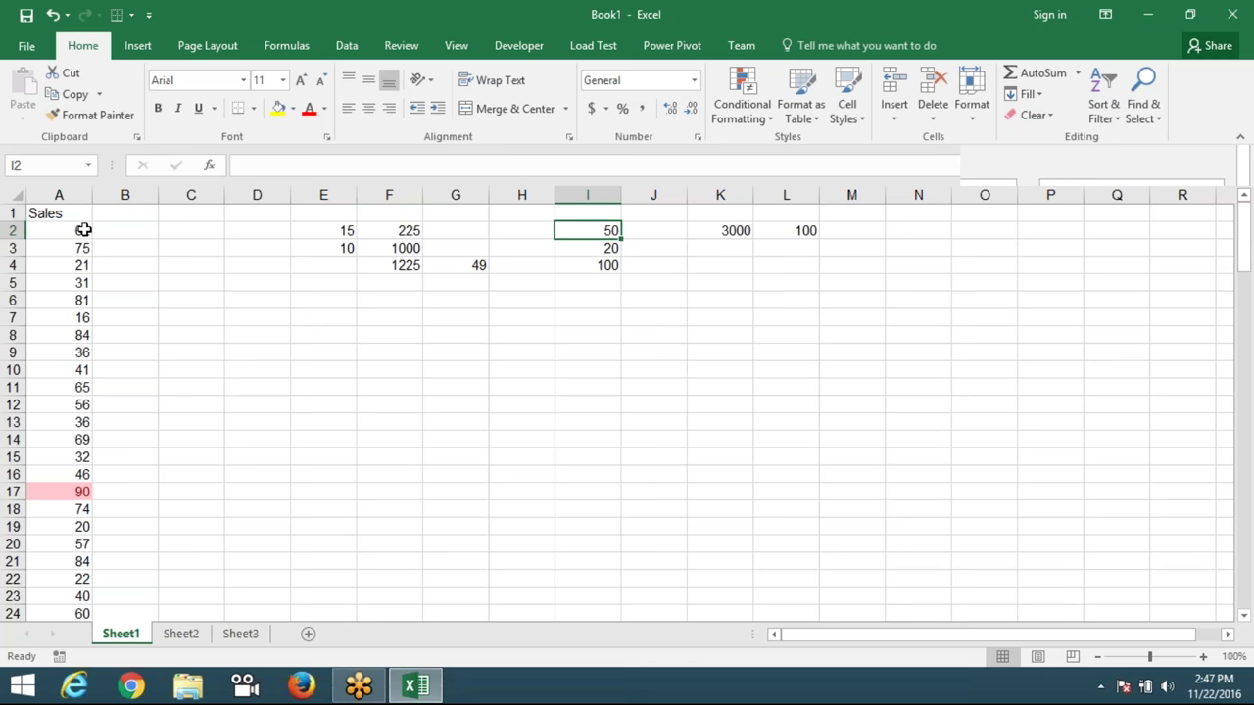
pyautogui.press('Right')
pyautogui.press('Right')
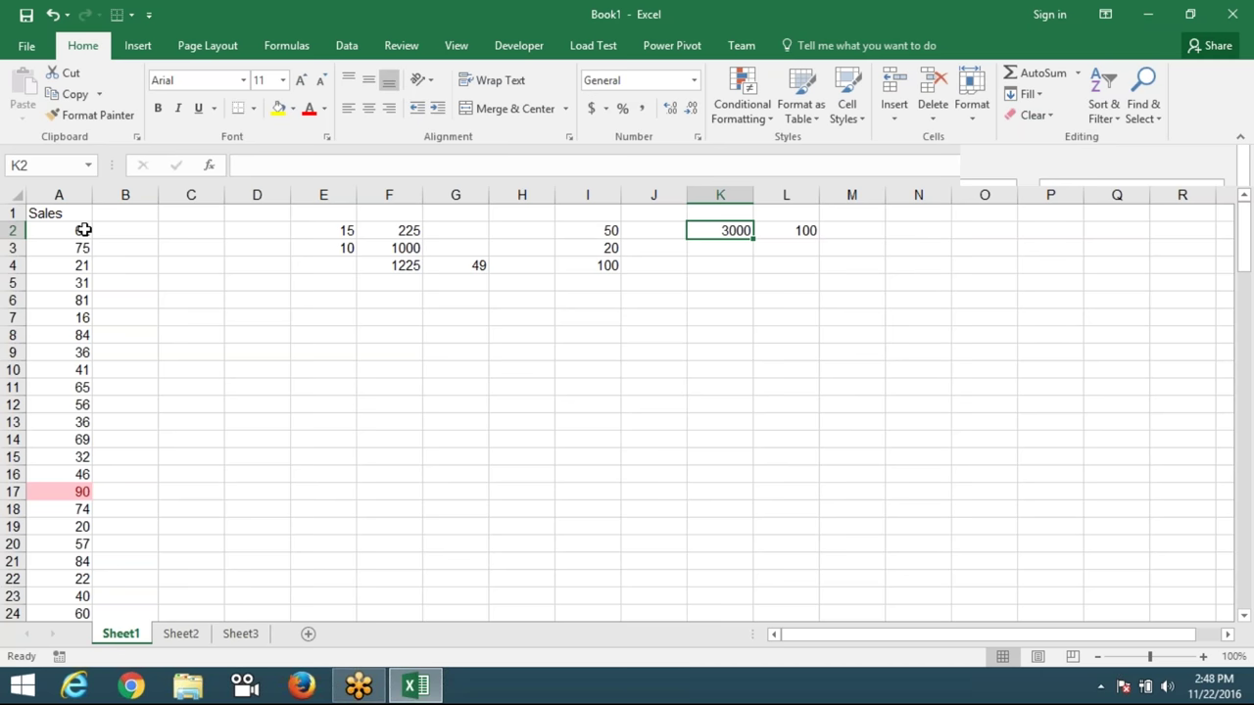
# Select all Sales values from A2 down and bring up Conditional Formatting.
pyautogui.press('Left')
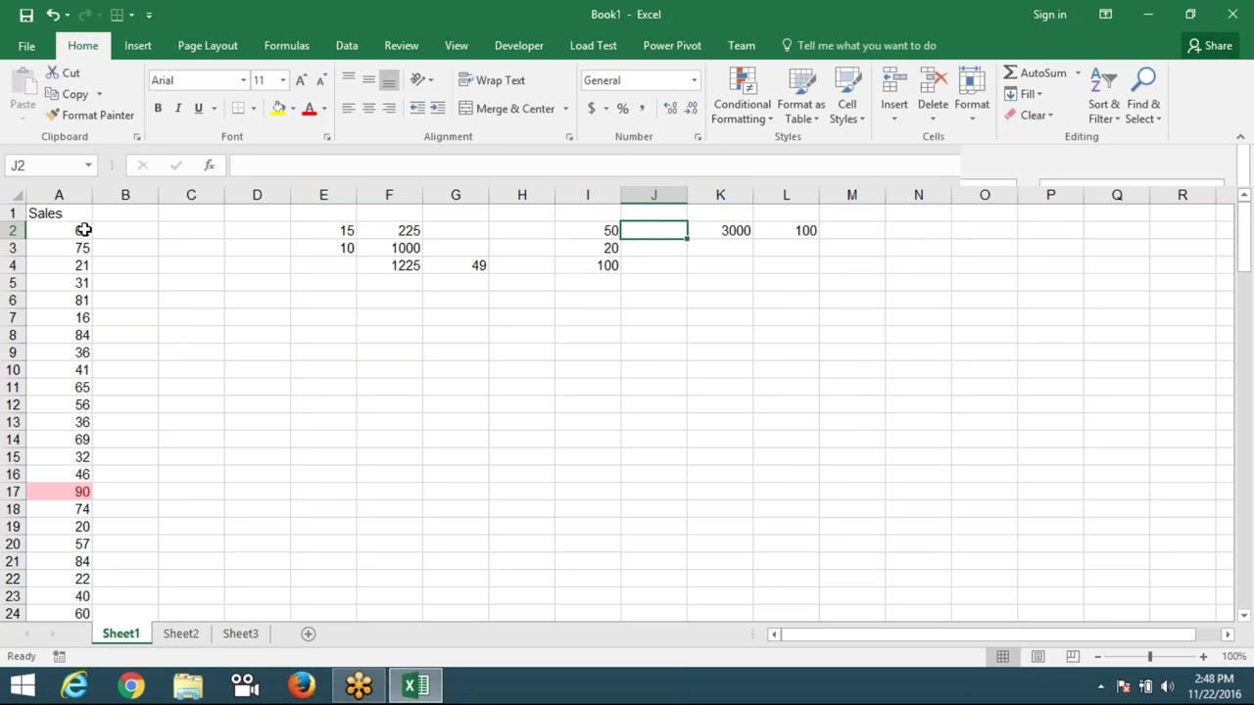
pyautogui.press('Left')
pyautogui.press('Left')
pyautogui.press('Left')
pyautogui.press('Left')
pyautogui.press('Left')
pyautogui.press('Left')
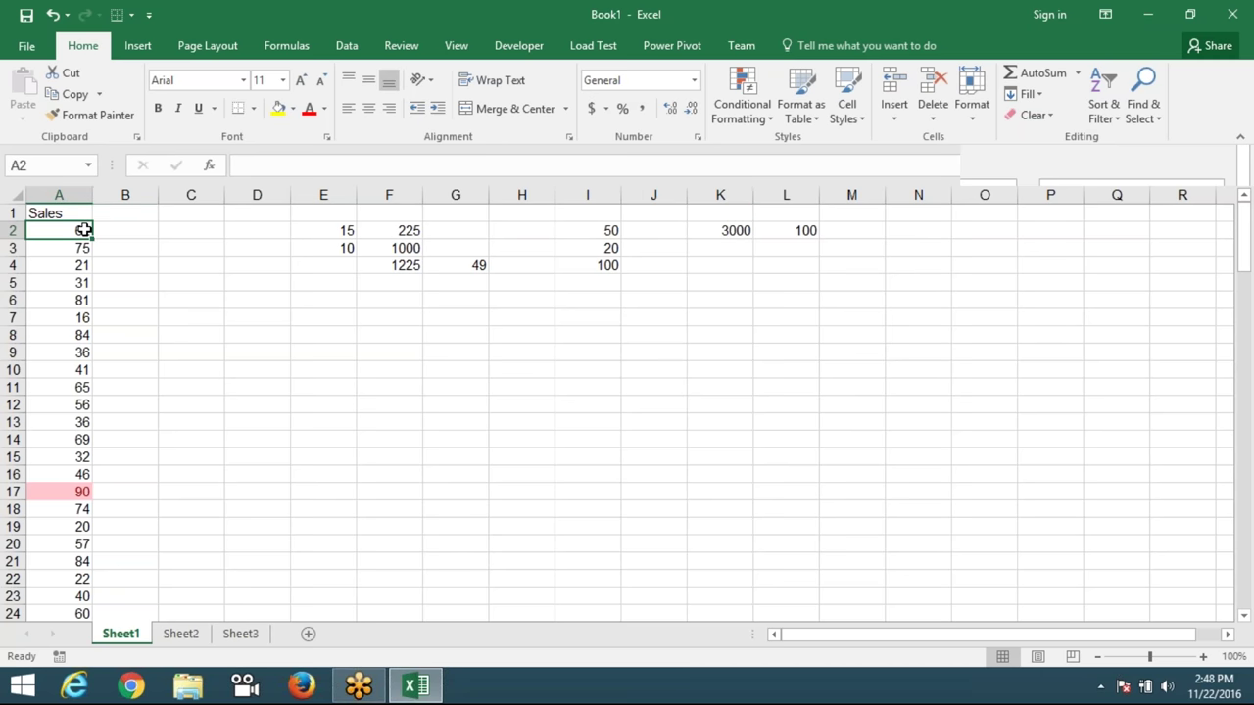
pyautogui.press('Left')
pyautogui.hotkey('ctrl', 'shift', 'Down')
pyautogui.click(746, 104)
pyautogui.moveTo(798, 188)
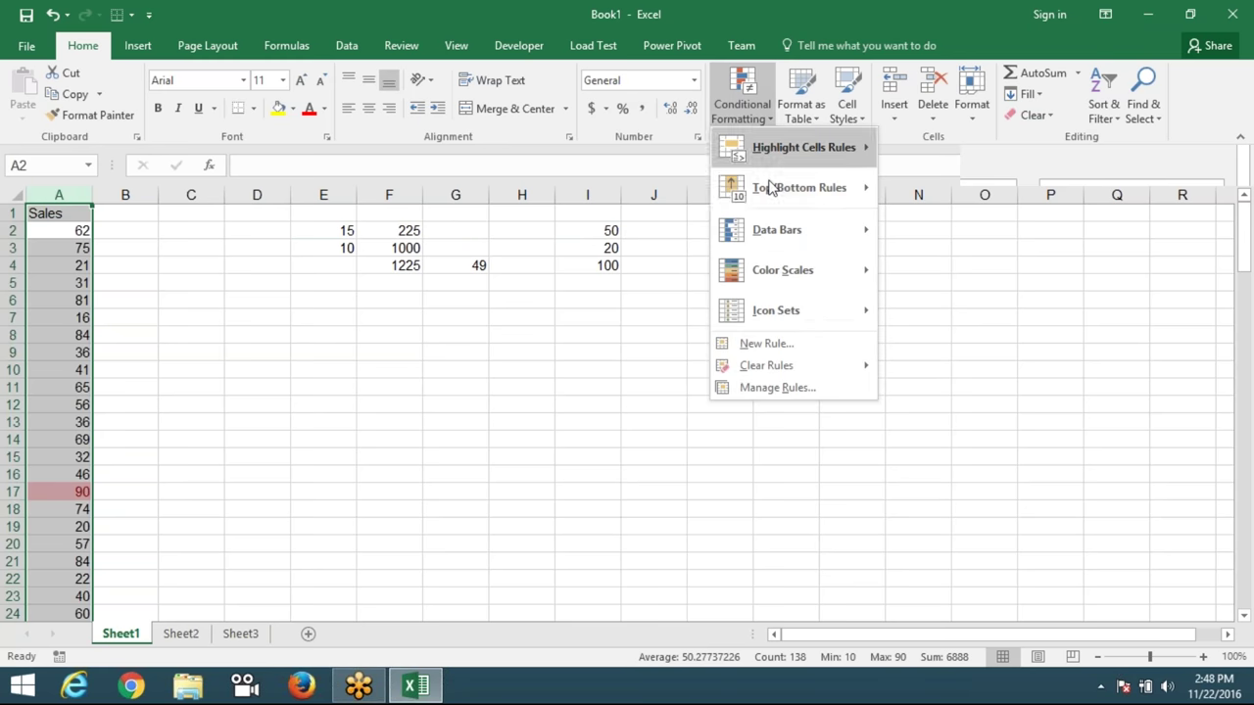
pyautogui.click(950, 346)
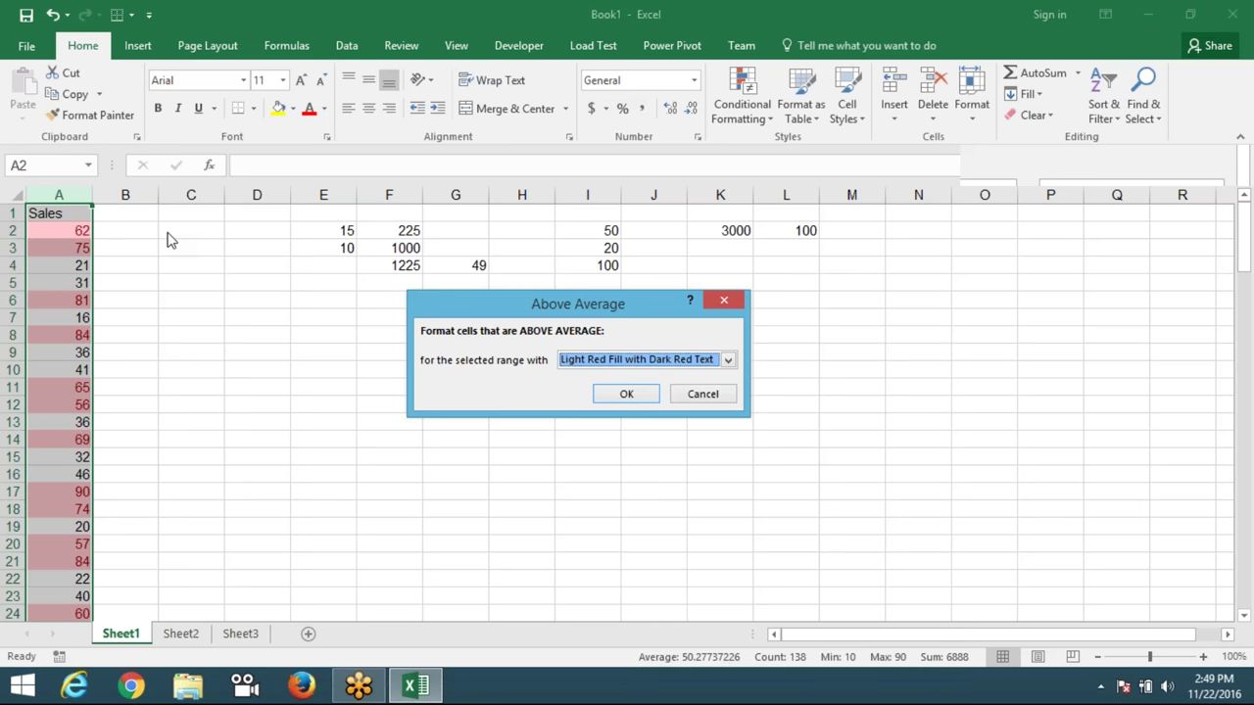
pyautogui.press('Return')
pyautogui.press('Down')
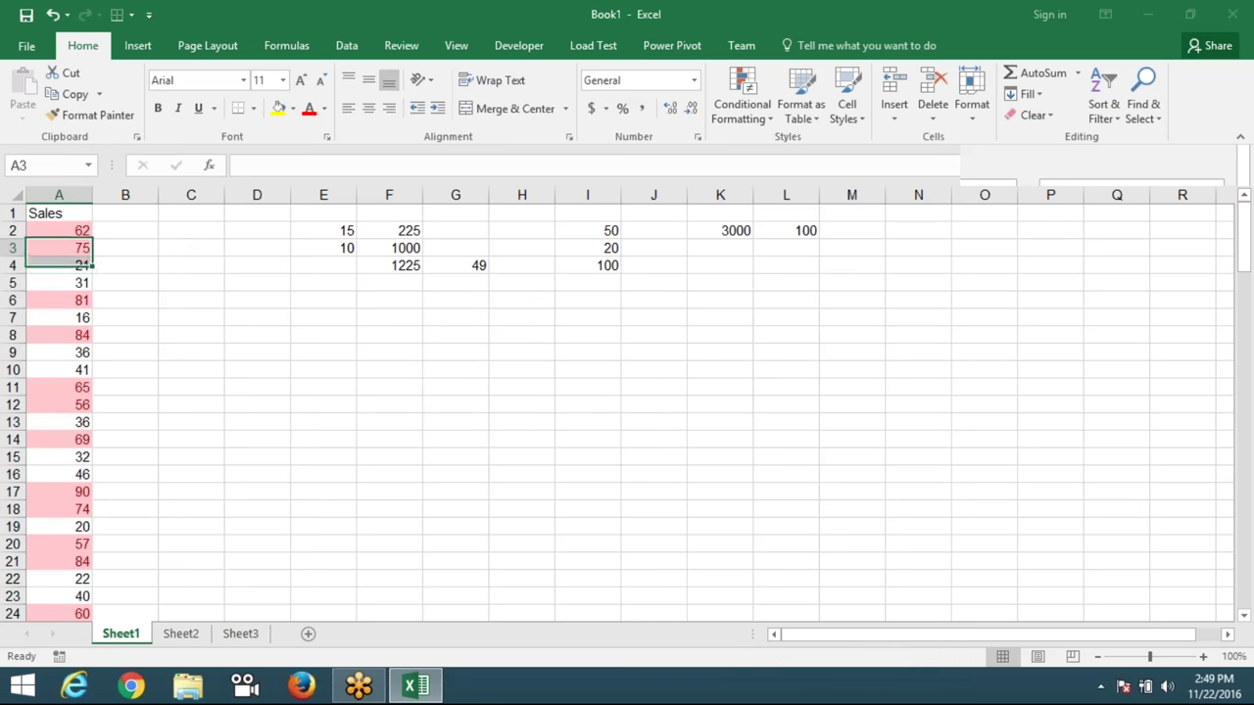
pyautogui.press('Down')
pyautogui.press('Down')
pyautogui.write('500')
pyautogui.press('Return')
pyautogui.press('Up')
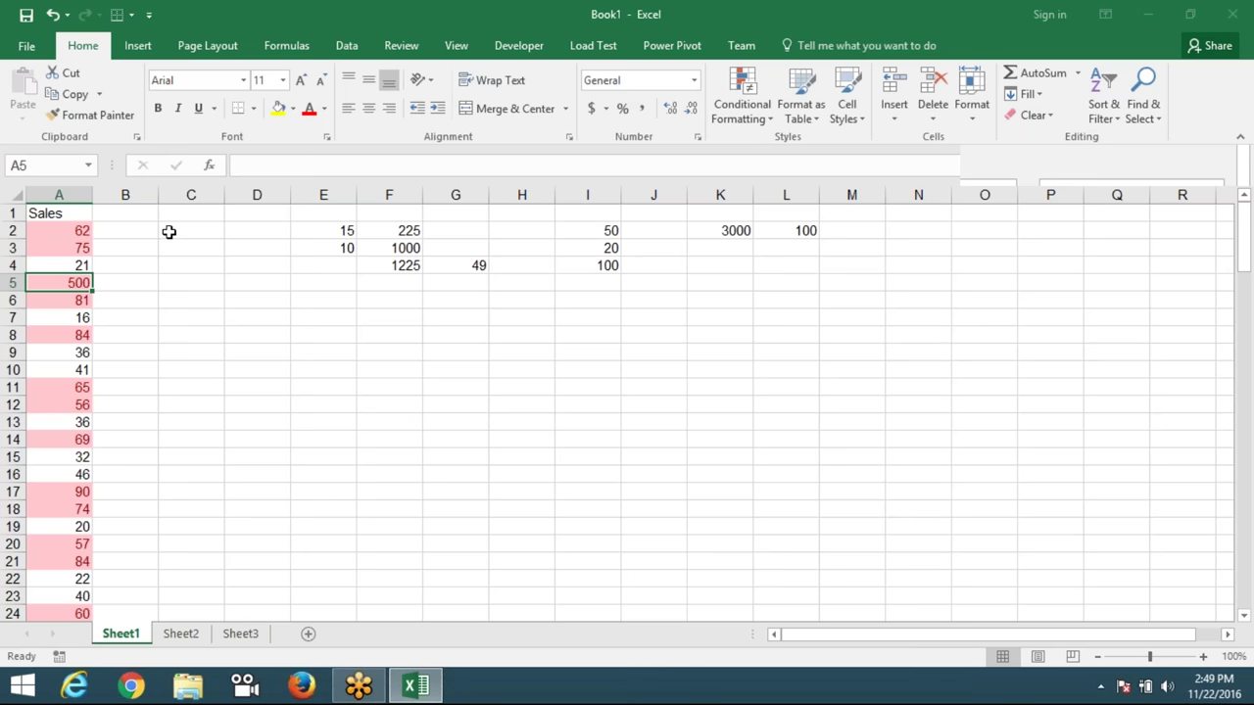
pyautogui.press('F2')
pyautogui.press('Escape')
pyautogui.hotkey('ctrl', 'z')
pyautogui.hotkey('ctrl', 'z')
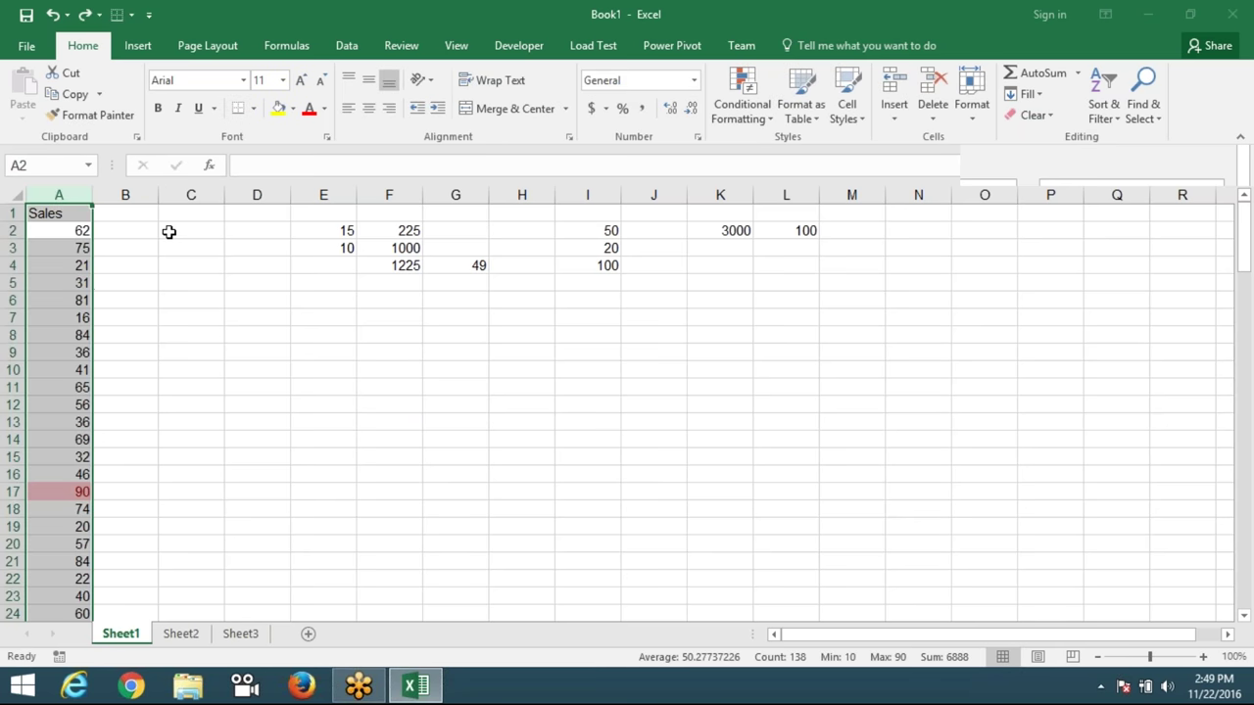
pyautogui.click(751, 116)
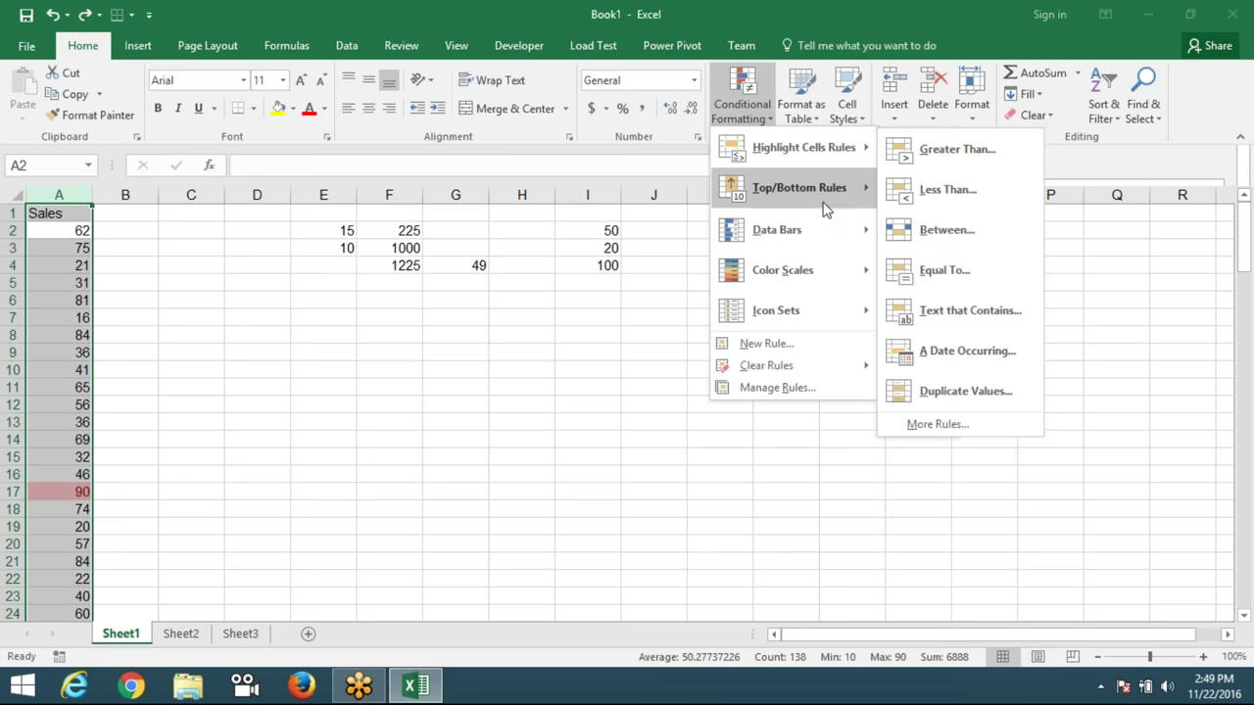
pyautogui.moveTo(798, 188)
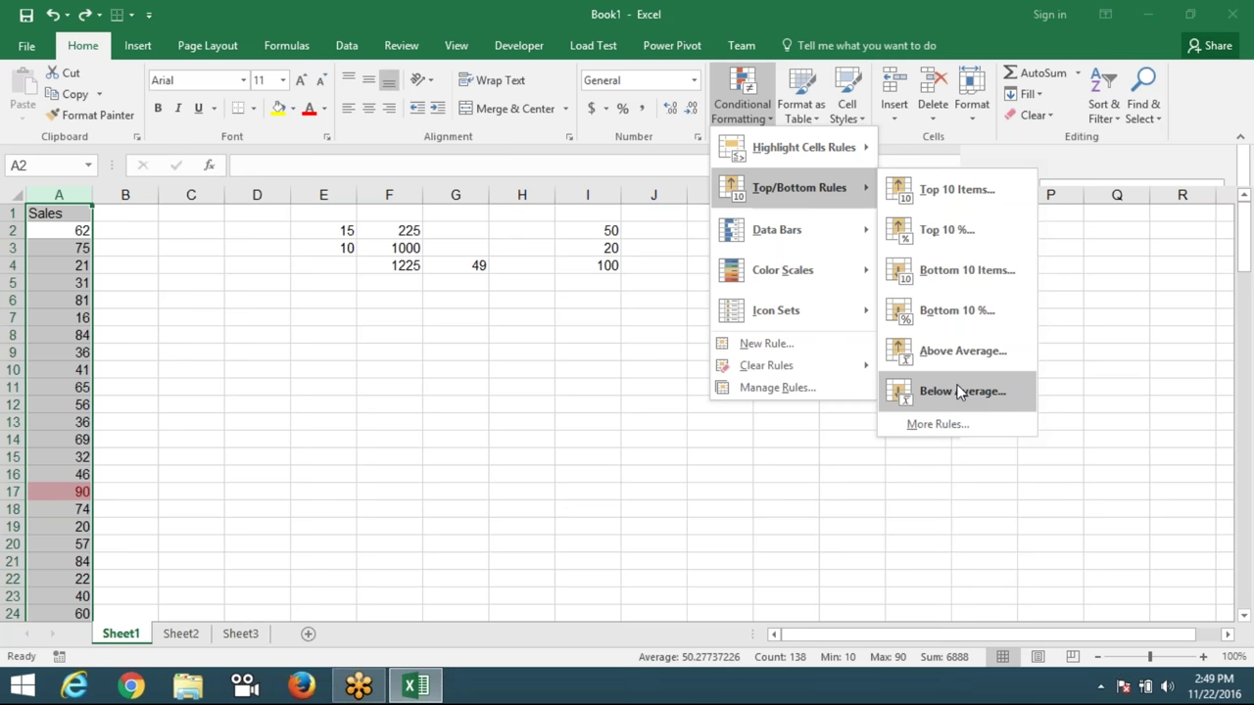
pyautogui.click(597, 356)
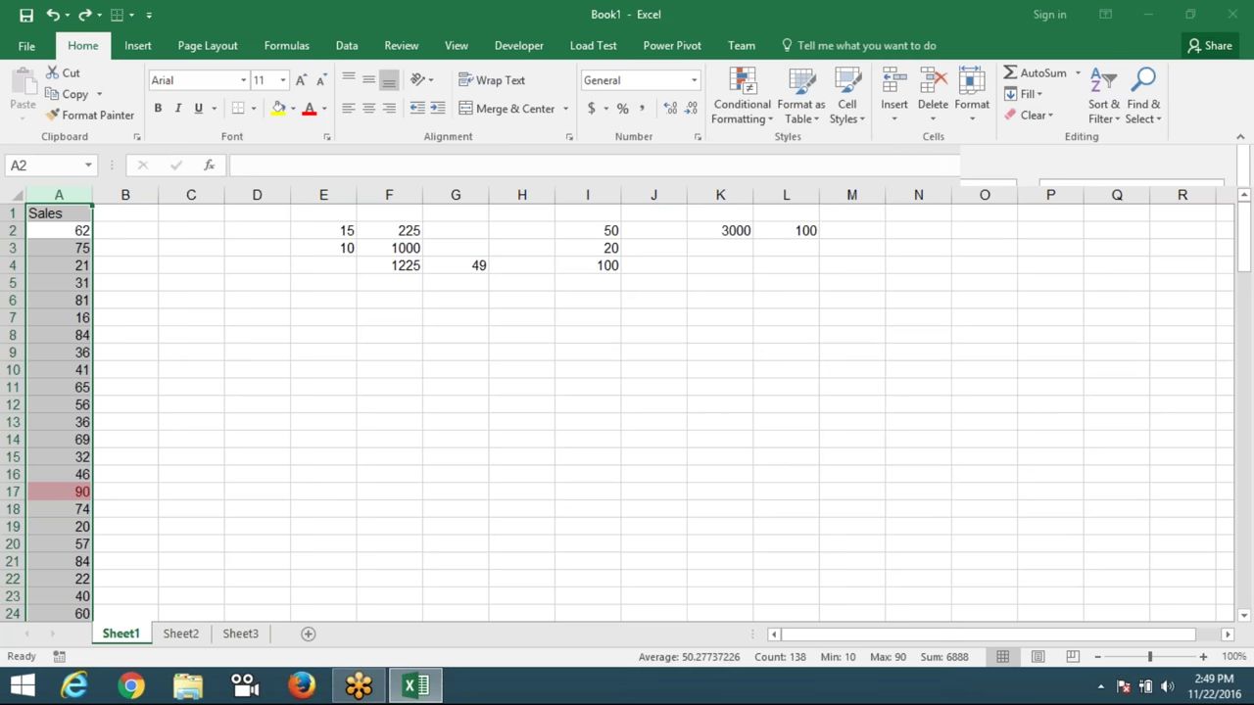
pyautogui.click(693, 80)
pyautogui.click(402, 397)
# Clear conditional formatting rules from the entire sheet.
pyautogui.click(742, 98)
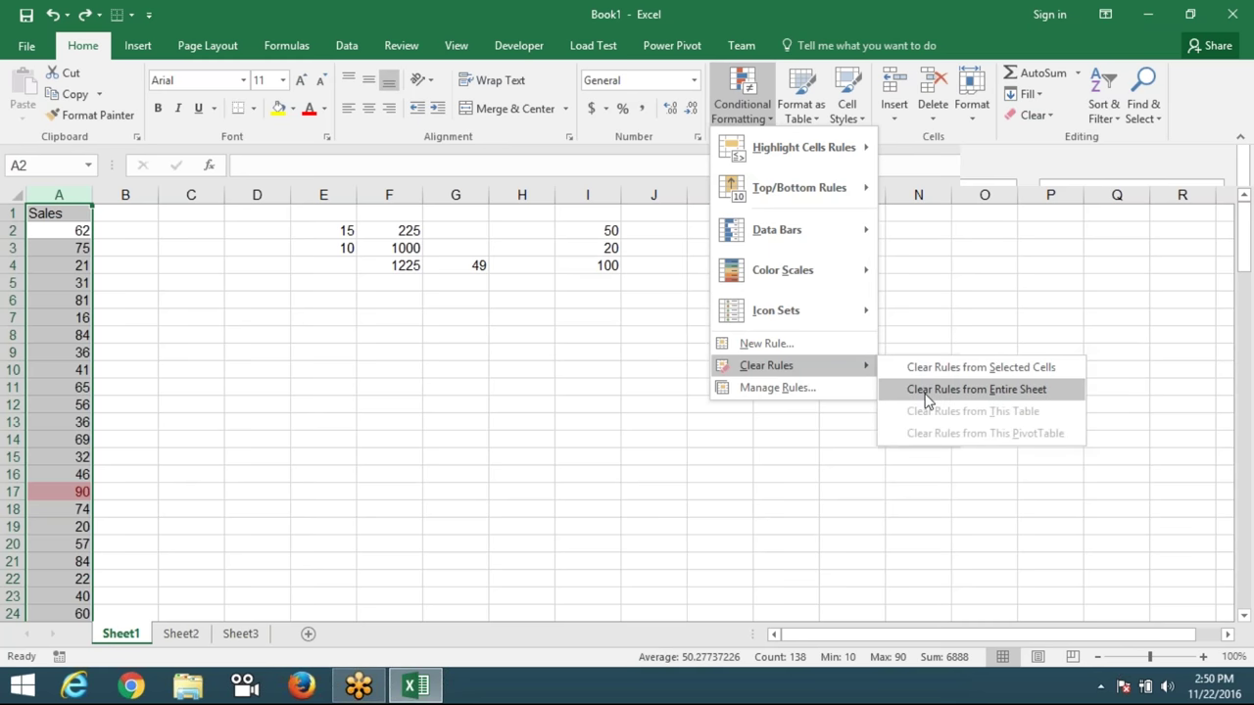
pyautogui.click(930, 389)
pyautogui.click(302, 279)
# Delete the scratch numbers in E1:M6 and select the Sales column.
pyautogui.moveTo(323, 213); pyautogui.dragTo(869, 290)
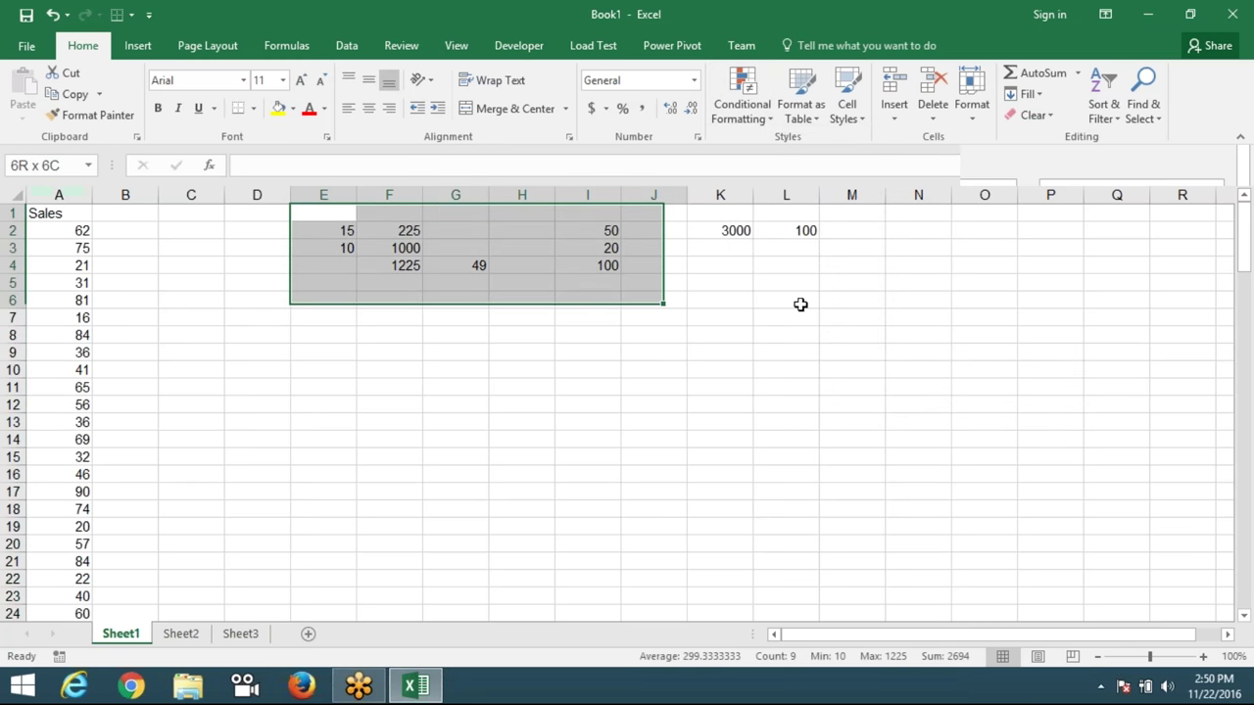
pyautogui.press('Delete')
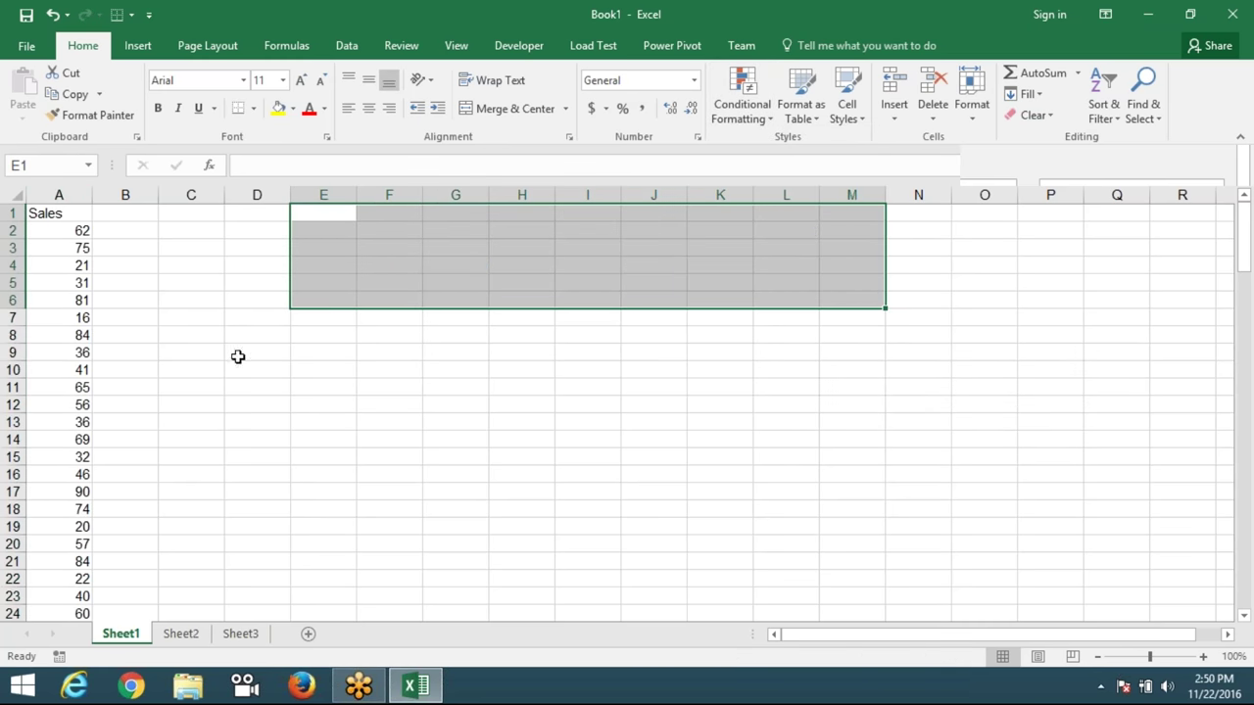
pyautogui.click(259, 352)
pyautogui.click(64, 421)
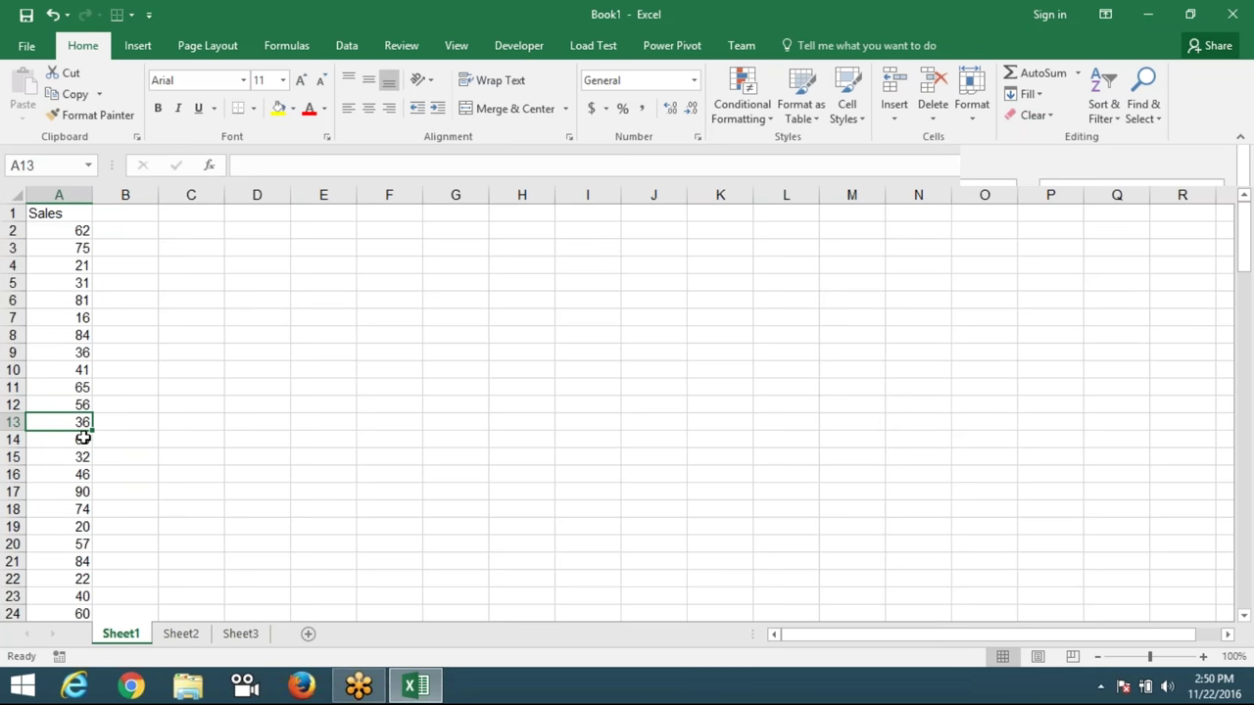
pyautogui.hotkey('ctrl', 'a')
# Insert a Name column before Sales, add the header Name and a first name, and fill it down.
pyautogui.hotkey('ctrl', 'z')
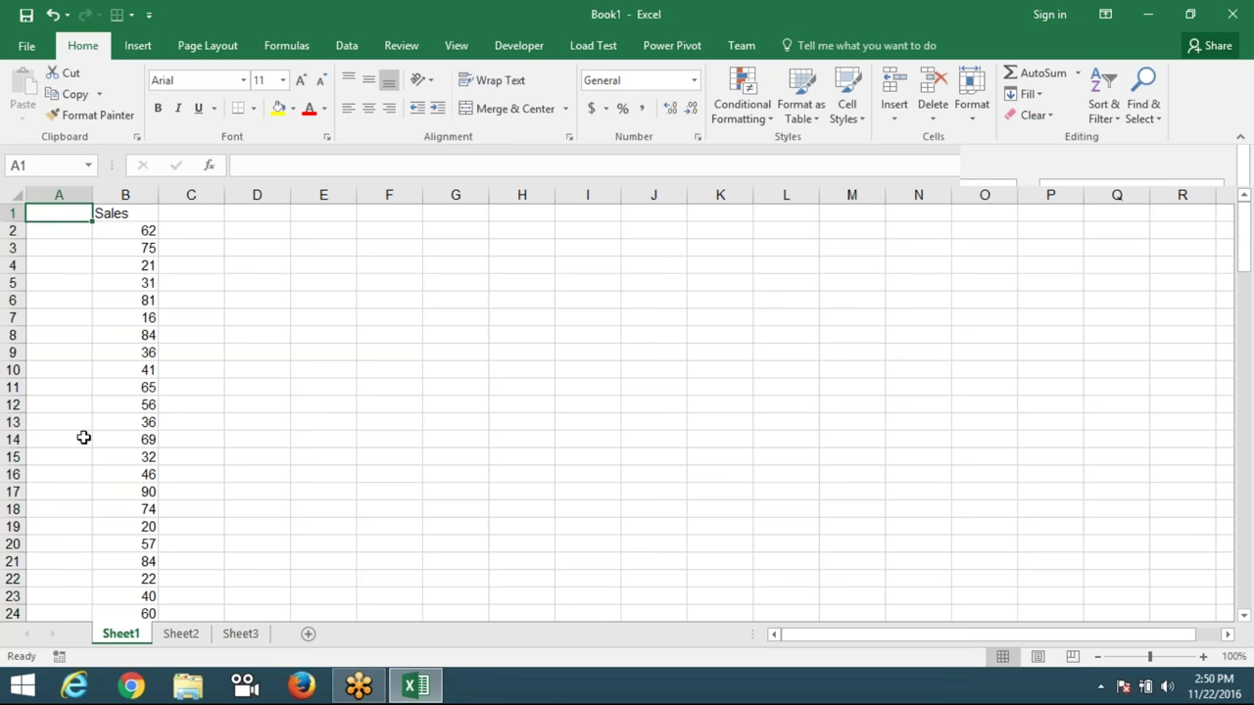
pyautogui.write('Name')
pyautogui.press('Return')
pyautogui.write('Puneet')
pyautogui.press('Return')
pyautogui.click(84, 232)
pyautogui.doubleClick(93, 239)
pyautogui.click(162, 251)
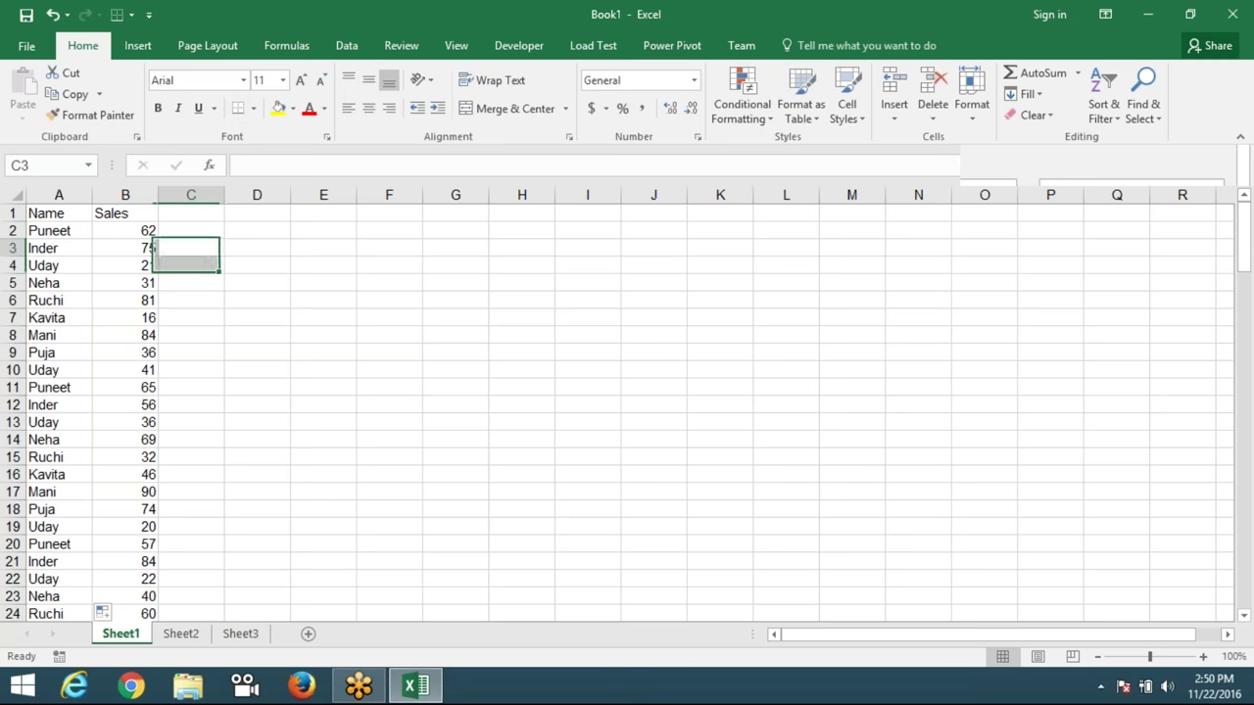
# Select all Sales values from B2 down.
pyautogui.click(136, 245)
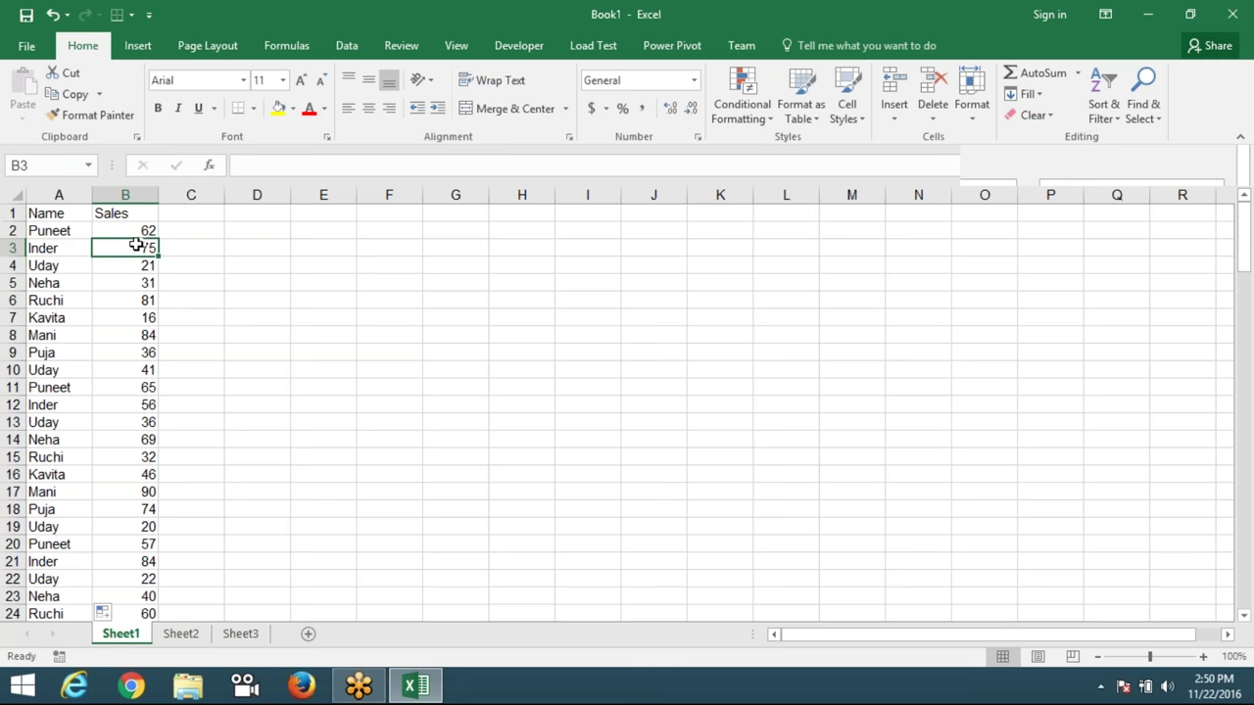
pyautogui.press('Up')
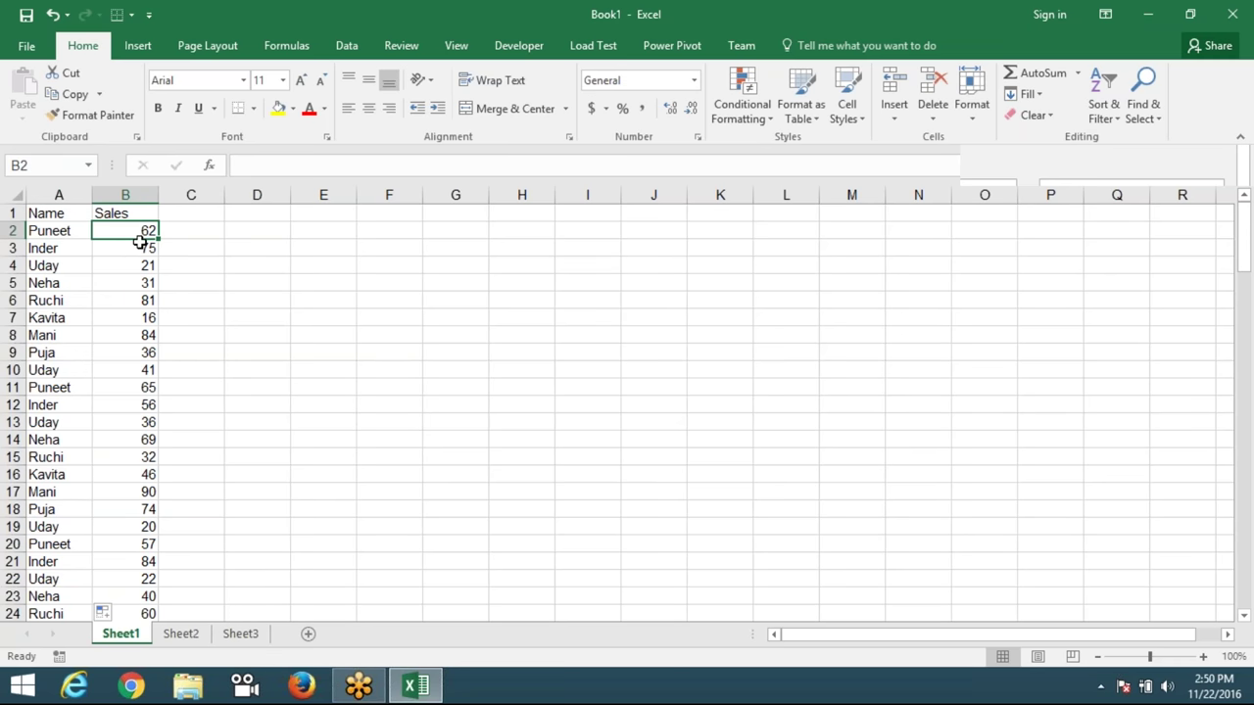
pyautogui.hotkey('ctrl', 'shift', 'Down')
# Apply Red Data Bar gradient fill to the selected Sales values in column B.
pyautogui.scroll(8, 588, 275)
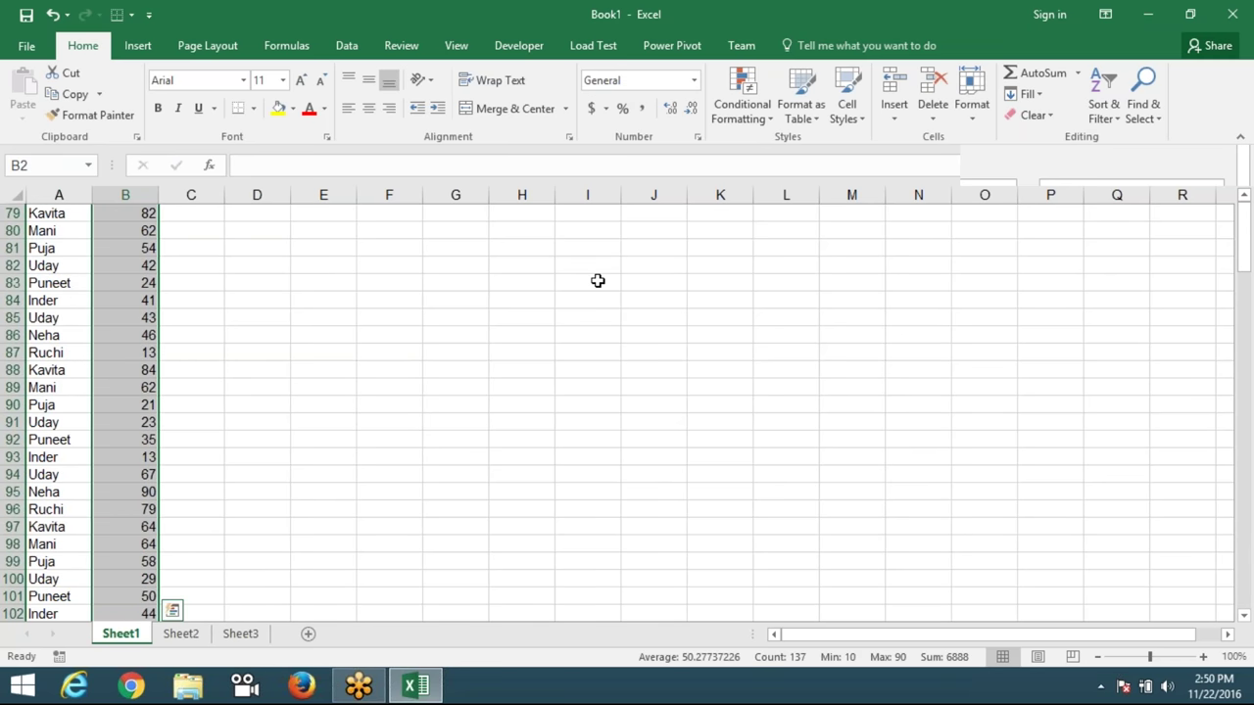
pyautogui.scroll(14, 597, 281)
pyautogui.click(743, 113)
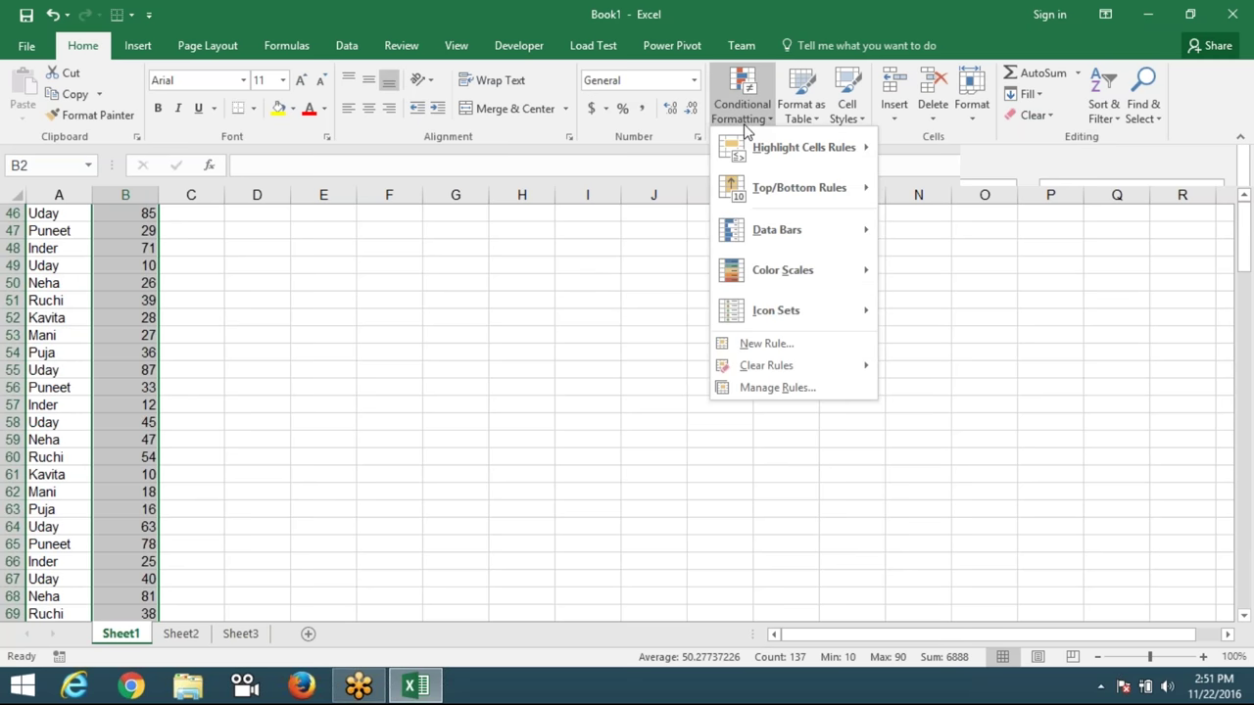
pyautogui.moveTo(777, 229)
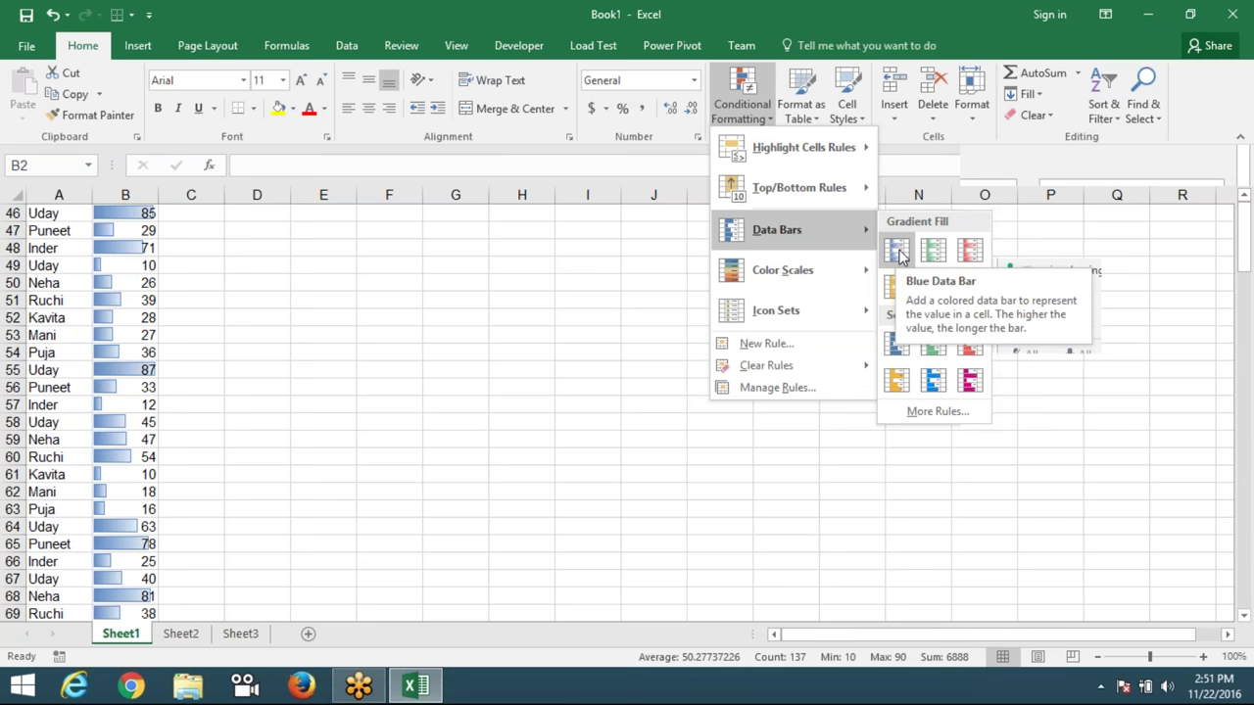
pyautogui.click(970, 258)
pyautogui.click(126, 369)
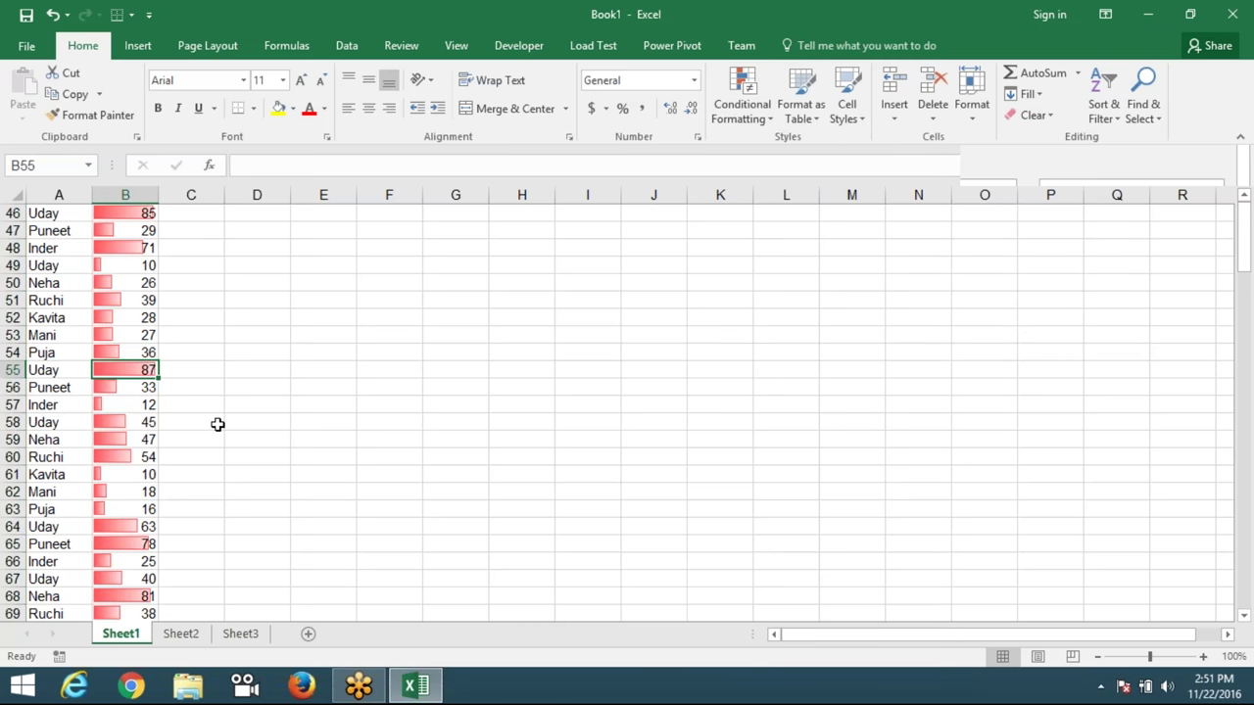
pyautogui.click(214, 423)
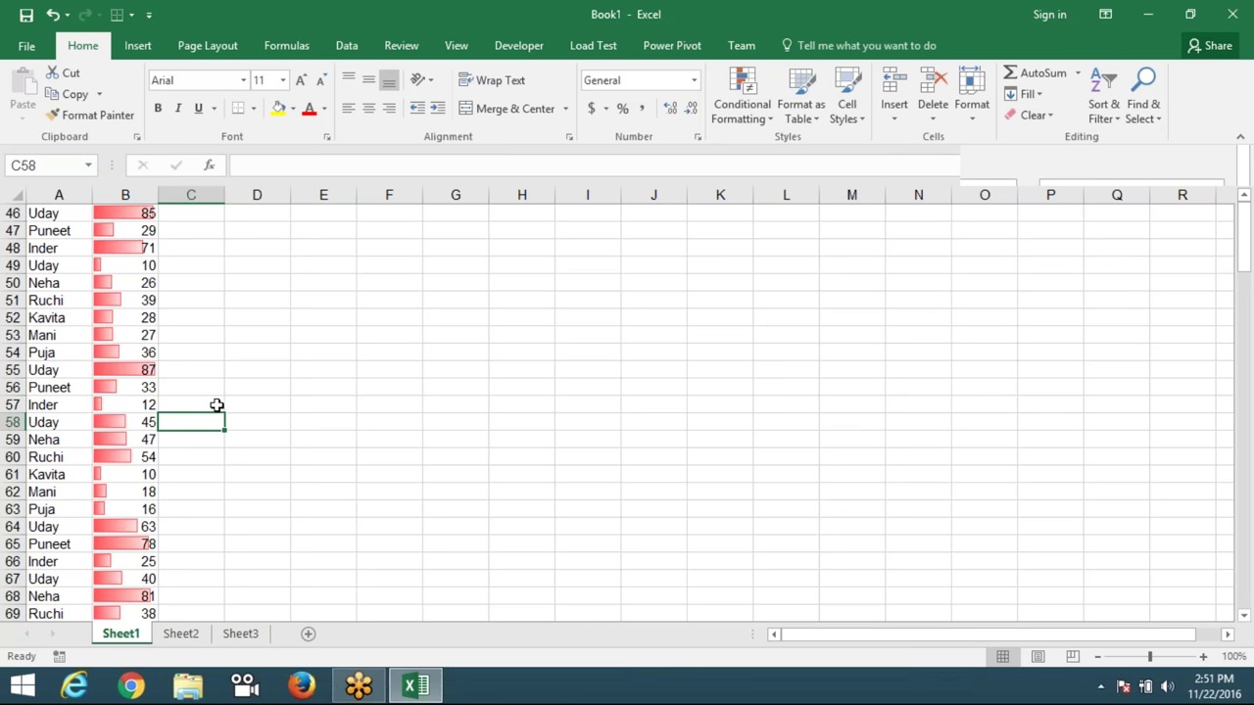
pyautogui.click(152, 265)
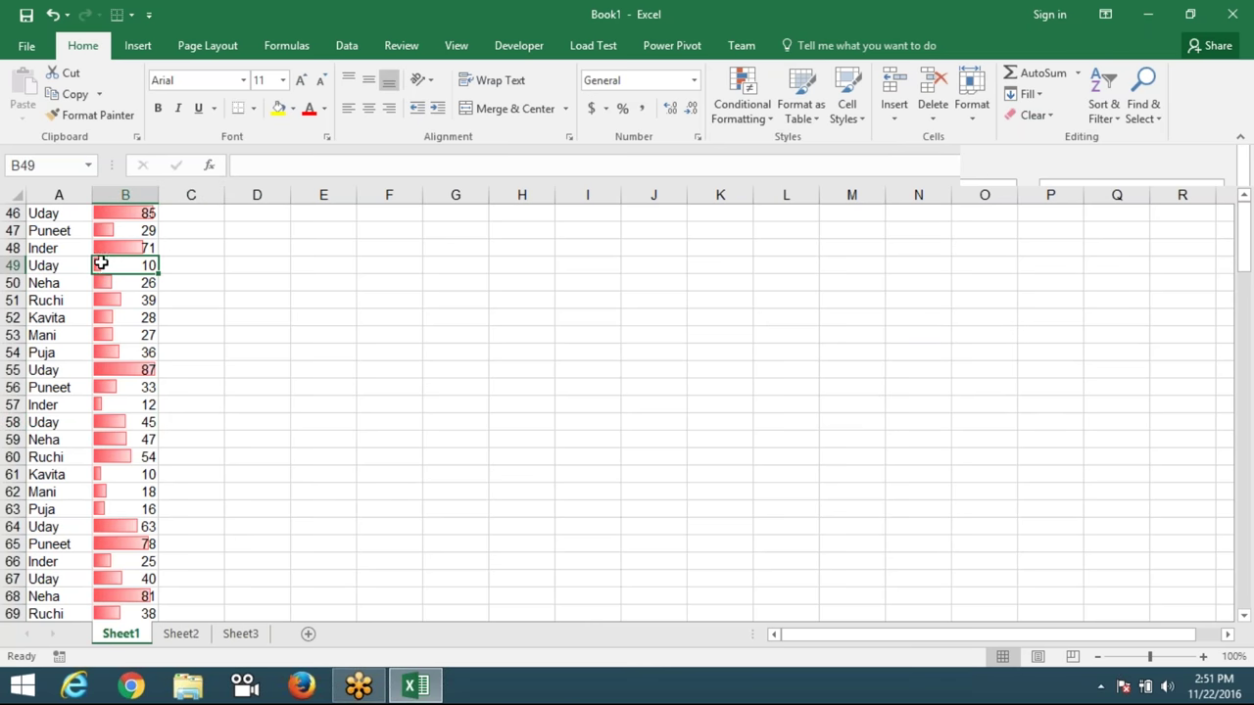
pyautogui.scroll(3, 240, 319)
pyautogui.scroll(2, 240, 320)
pyautogui.scroll(5, 240, 319)
pyautogui.scroll(6, 240, 320)
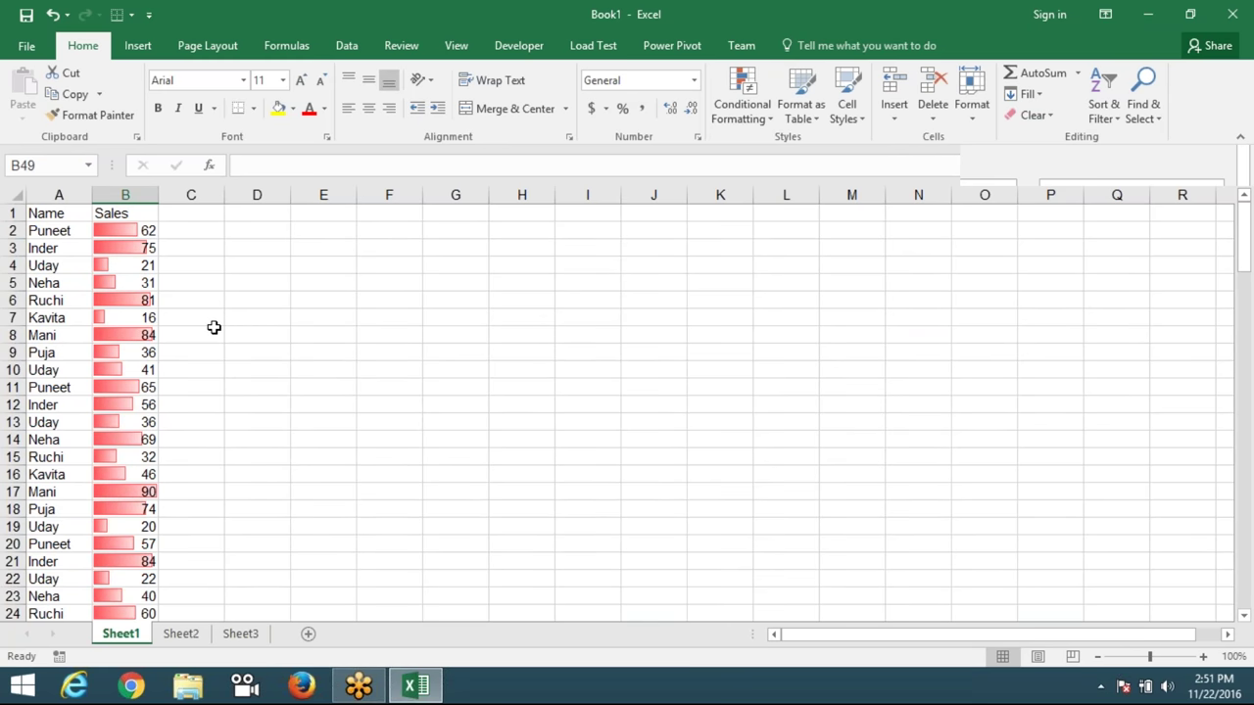
pyautogui.scroll(-6, 114, 316)
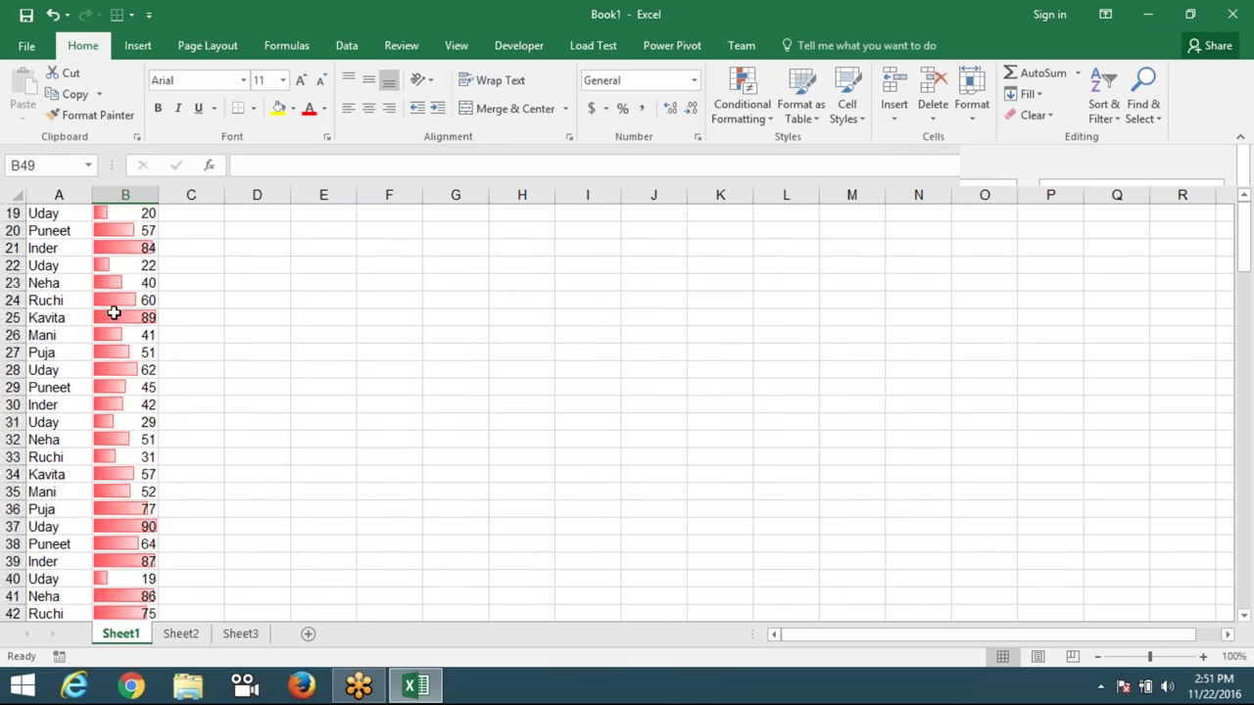
pyautogui.scroll(-13, 115, 317)
pyautogui.scroll(5, 115, 317)
pyautogui.scroll(10, 115, 317)
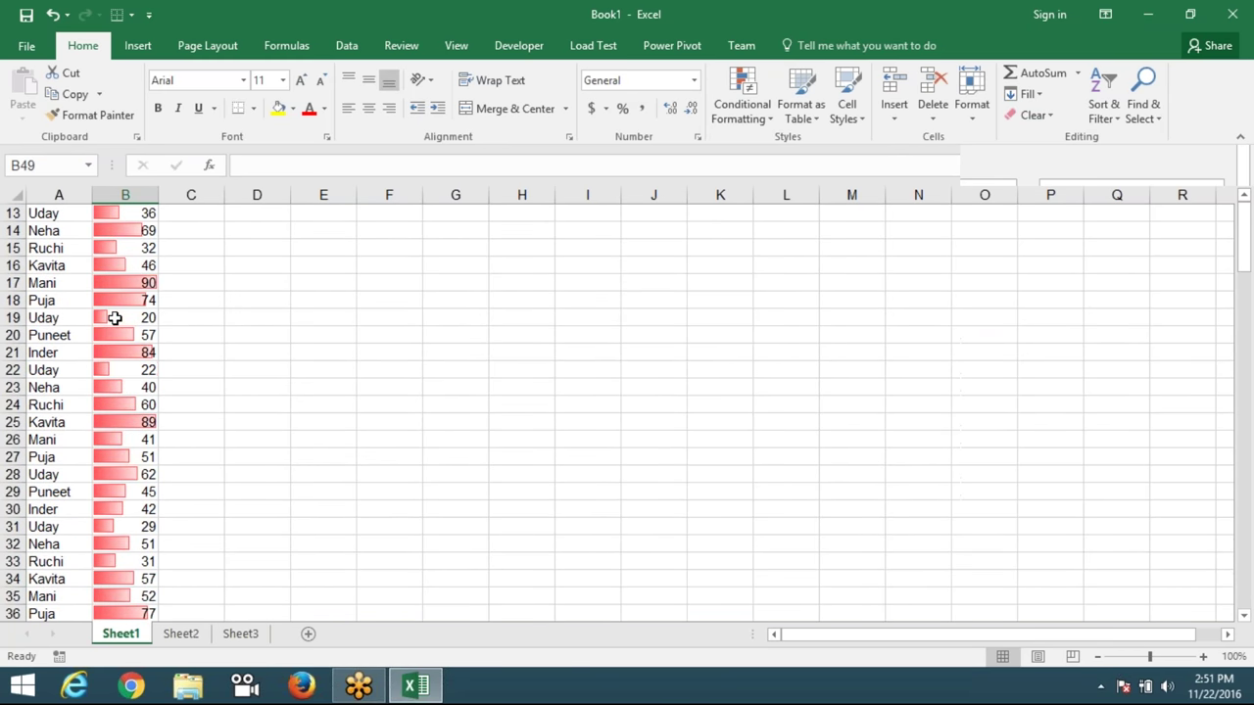
pyautogui.scroll(4, 114, 317)
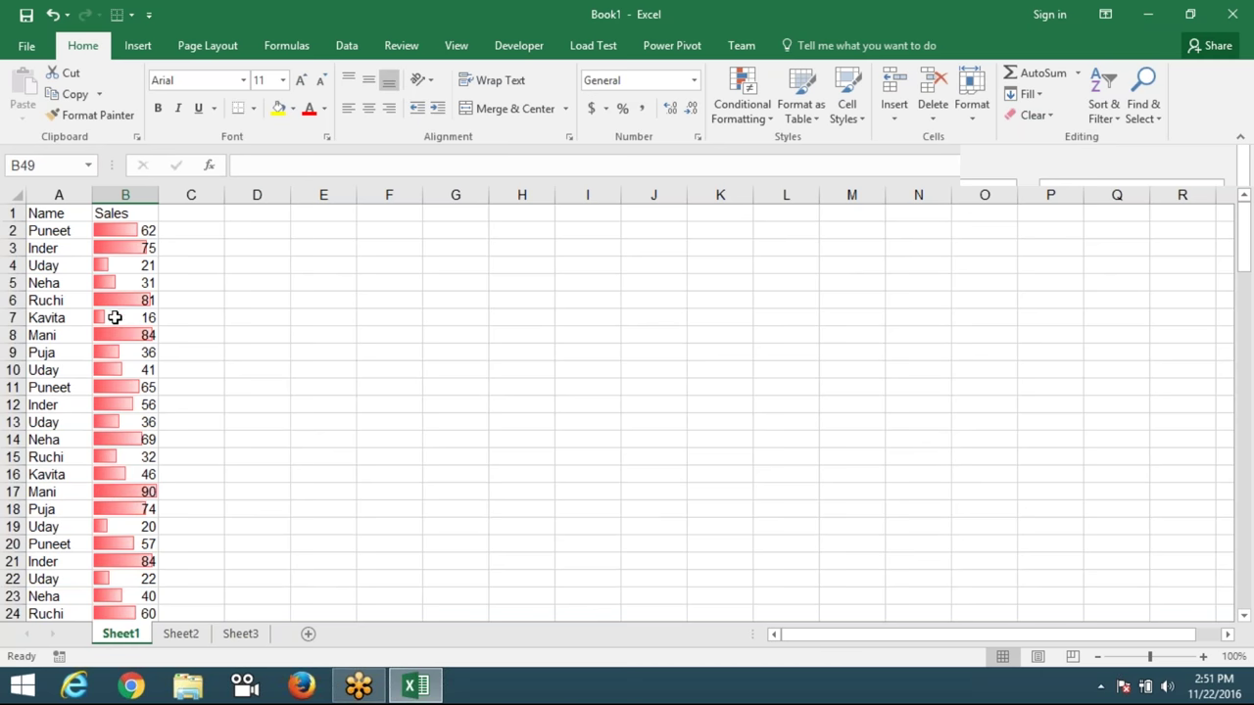
# Insert a 2-D clustered column chart of A1:B7 and move it beside the data.
pyautogui.click(157, 49)
pyautogui.moveTo(50, 207); pyautogui.dragTo(137, 317)
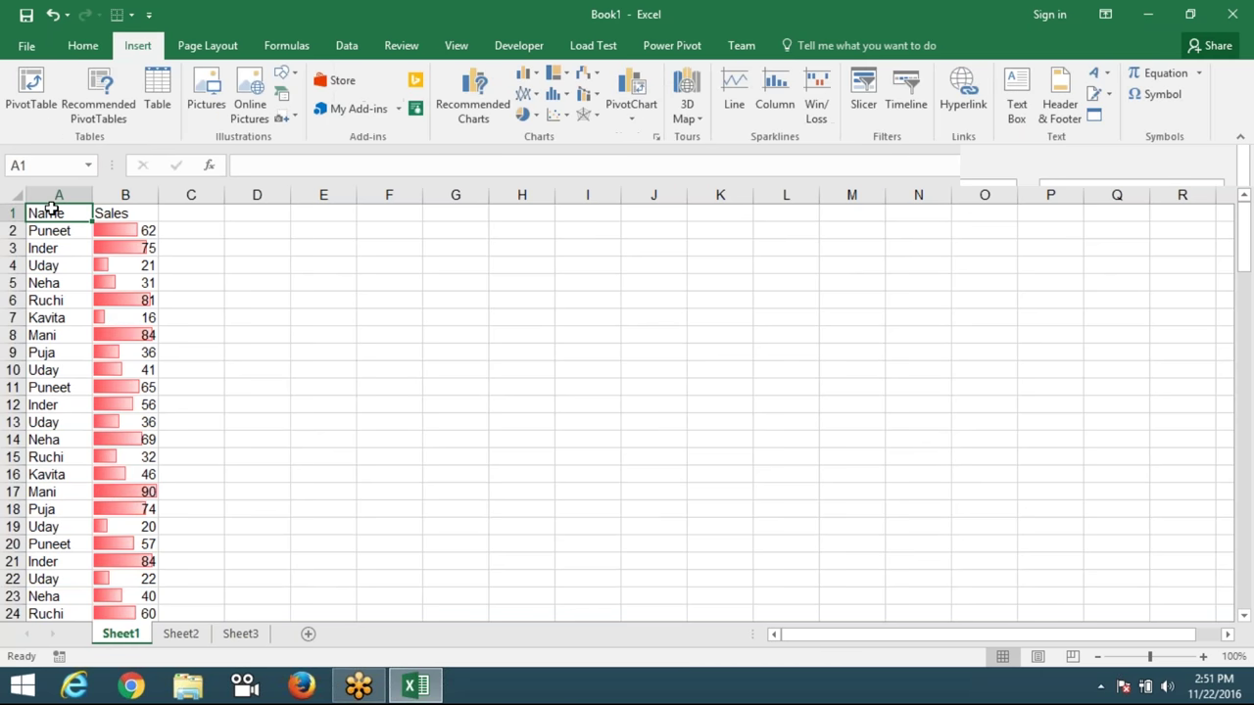
pyautogui.click(527, 77)
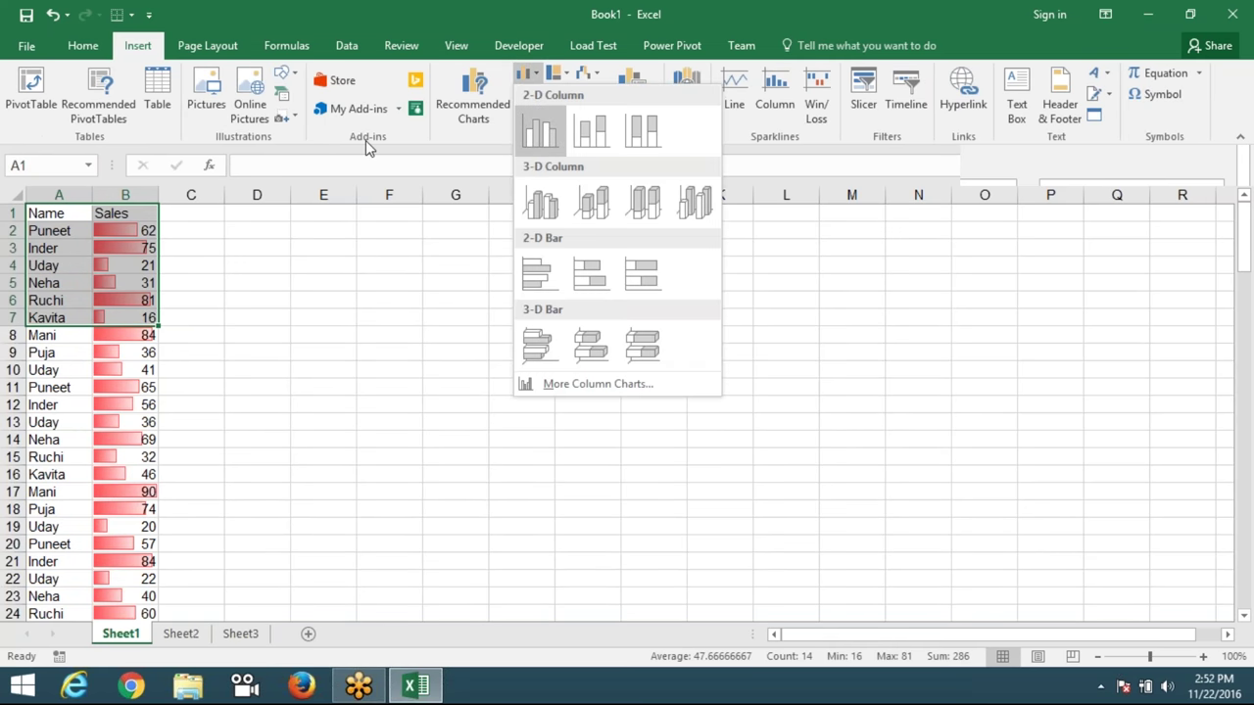
pyautogui.click(539, 129)
pyautogui.moveTo(501, 324); pyautogui.dragTo(411, 238)
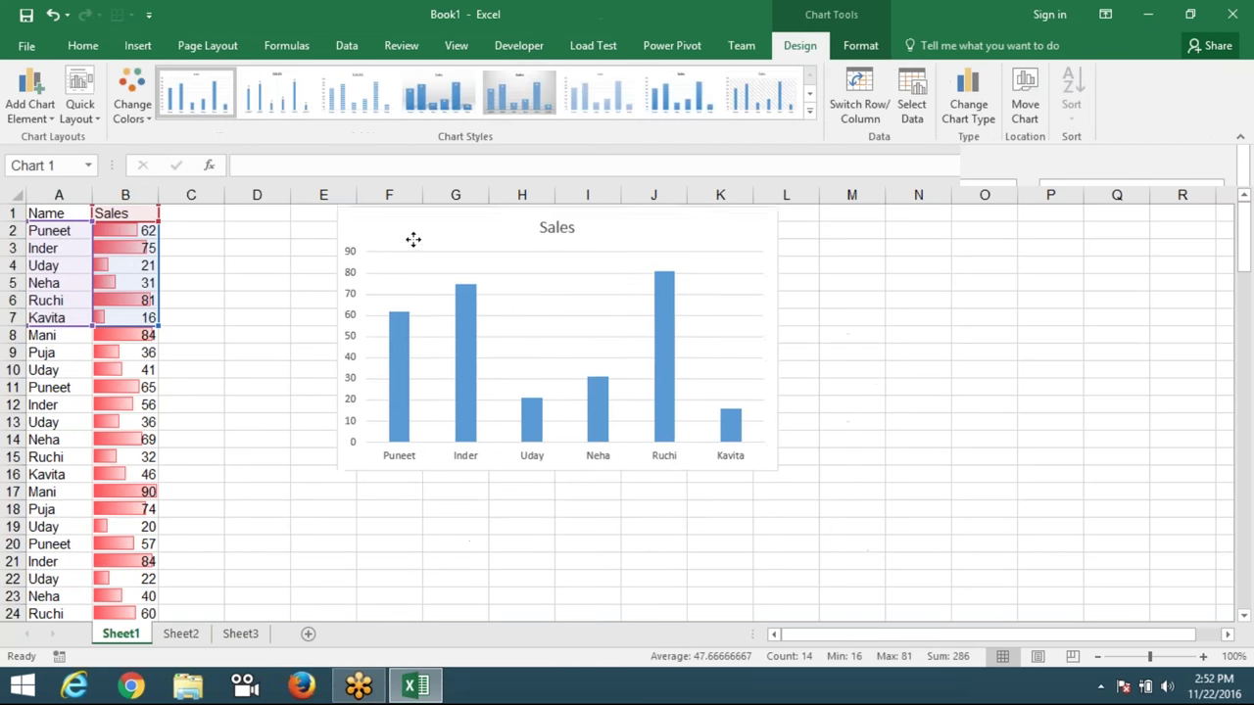
pyautogui.click(312, 368)
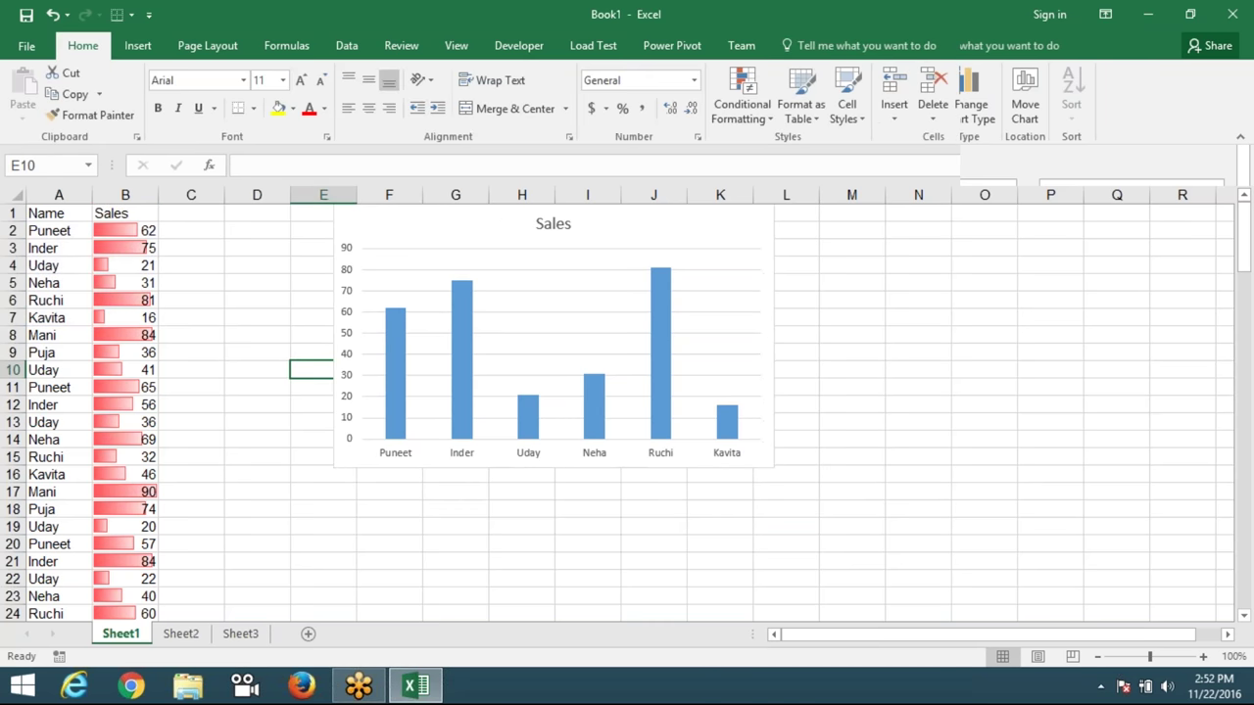
# Re-commit the B5 Sales value, then select the whole Name/Sales list from A1.
pyautogui.click(147, 283)
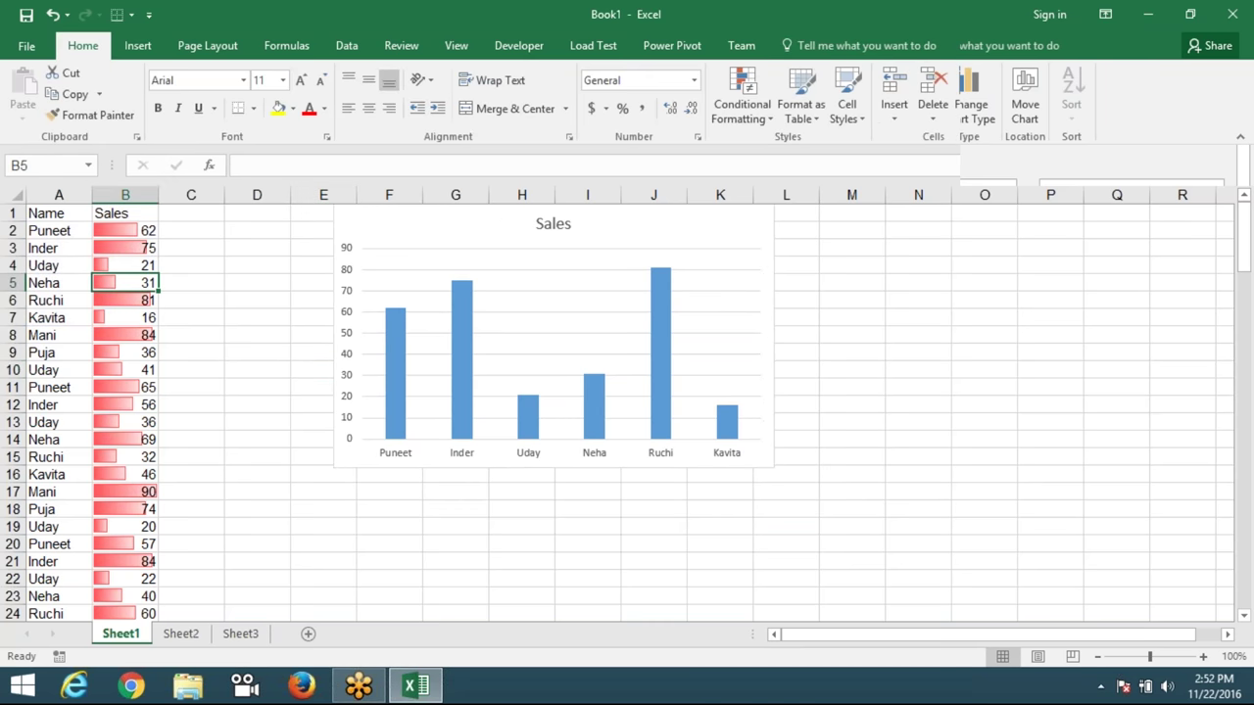
pyautogui.doubleClick(152, 282)
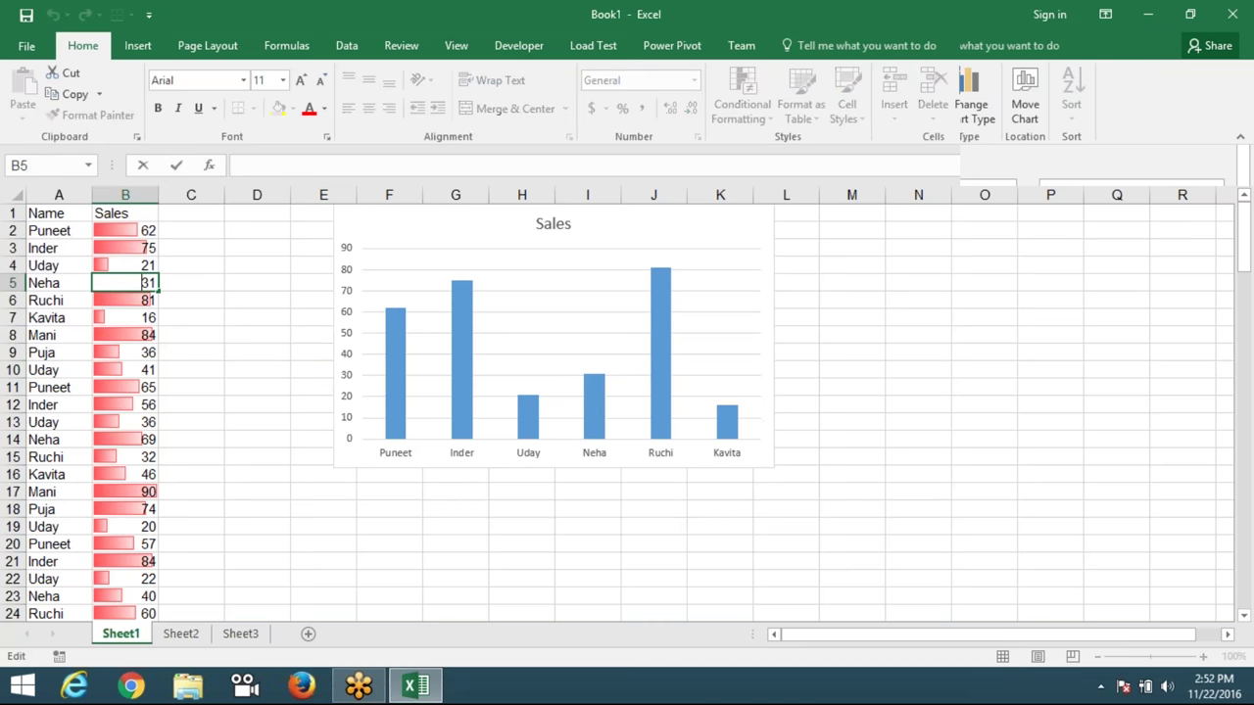
pyautogui.press('Return')
pyautogui.click(49, 227)
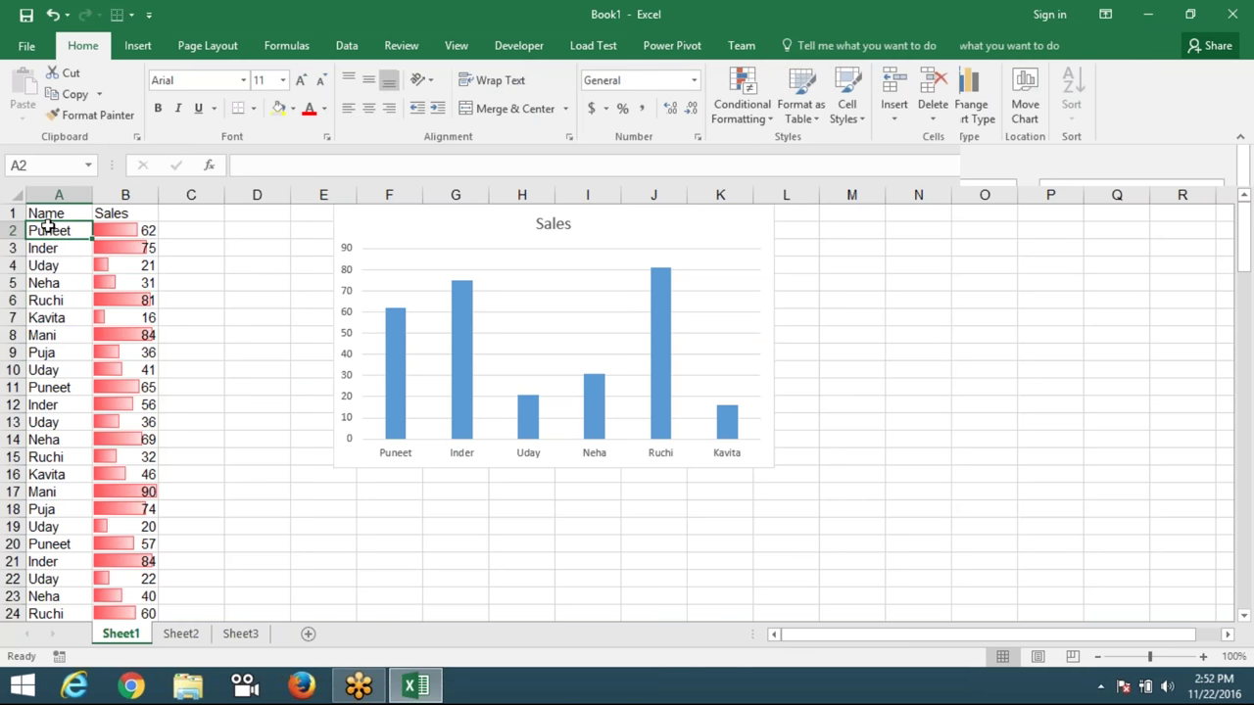
pyautogui.press('Up')
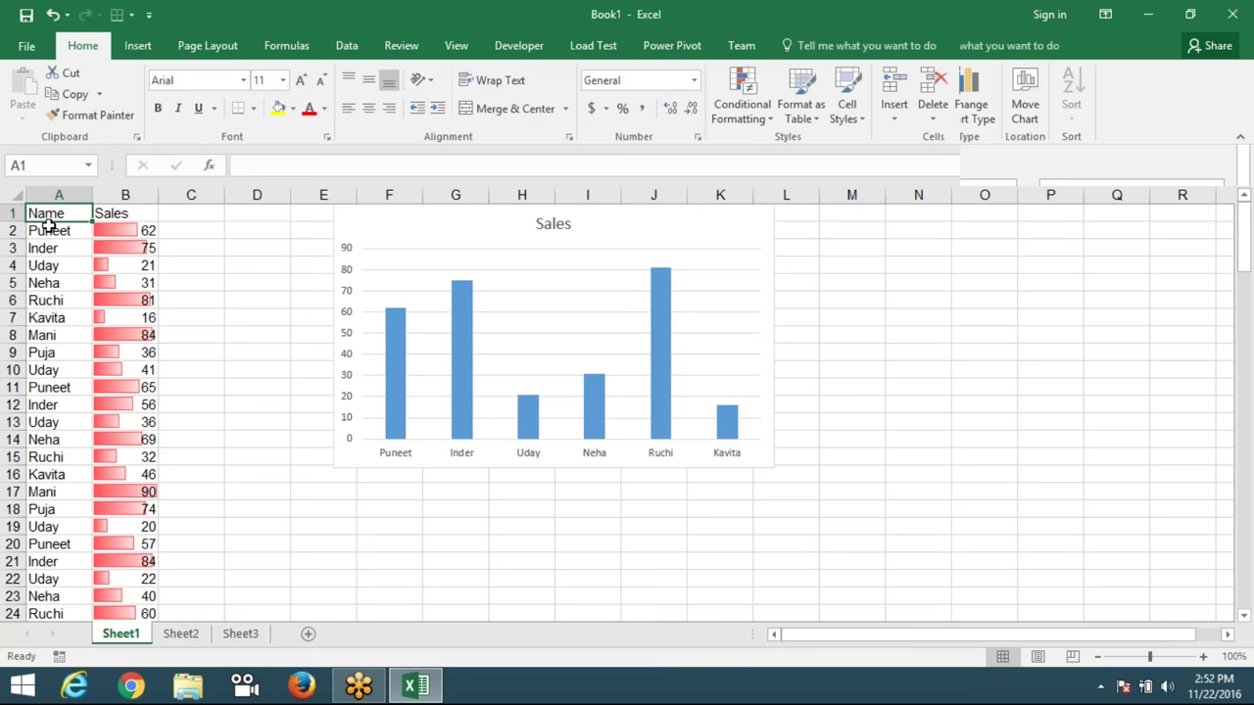
pyautogui.hotkey('shift', 'Right')
pyautogui.hotkey('ctrl', 'shift', 'Down')
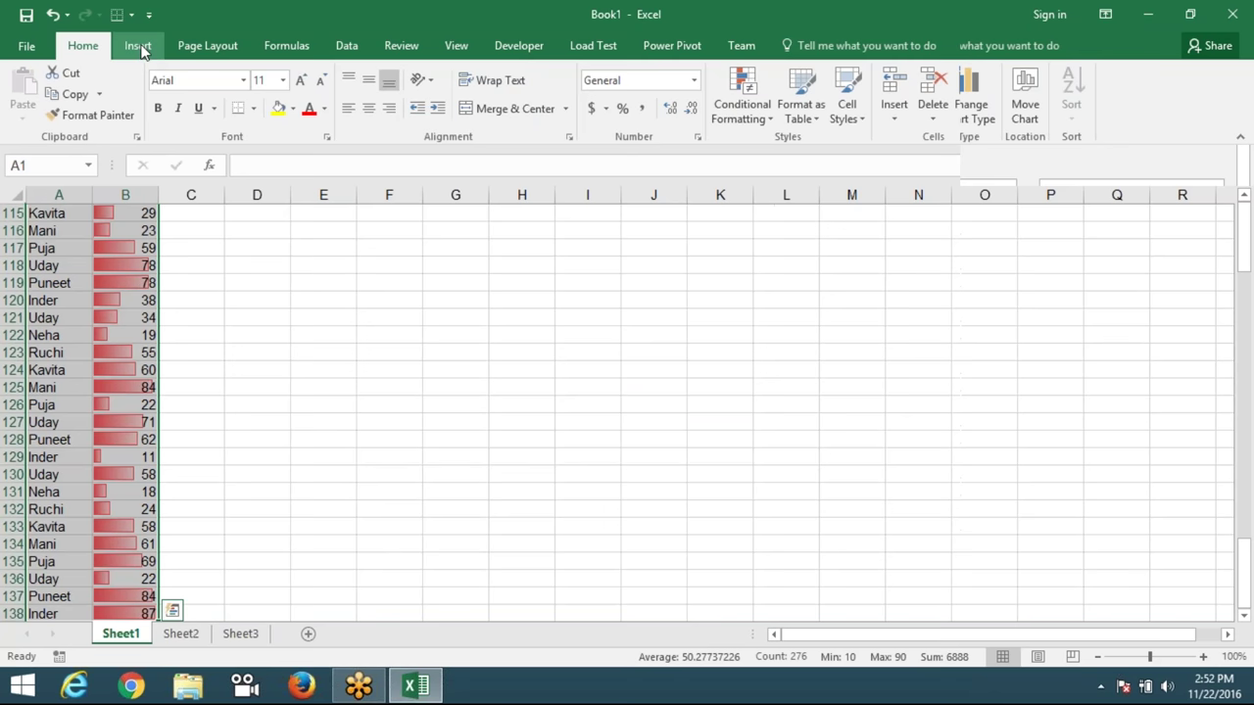
pyautogui.click(137, 46)
pyautogui.click(526, 74)
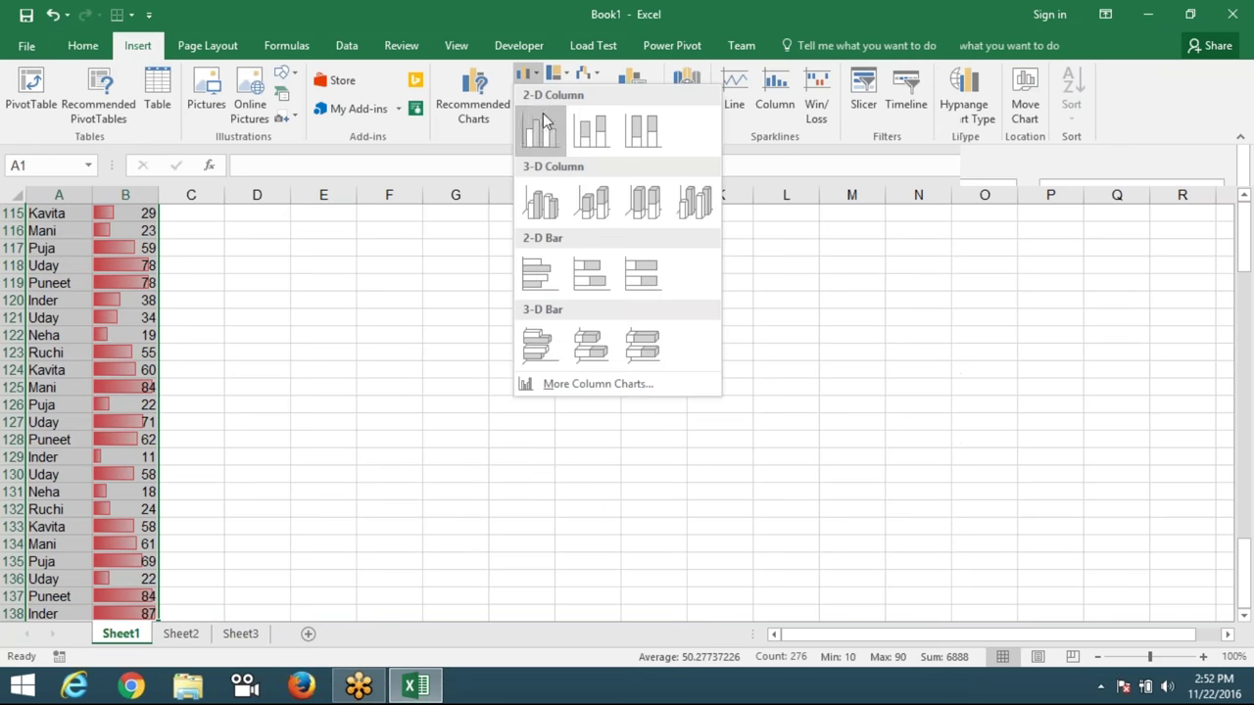
pyautogui.click(537, 128)
pyautogui.moveTo(545, 330); pyautogui.dragTo(425, 280)
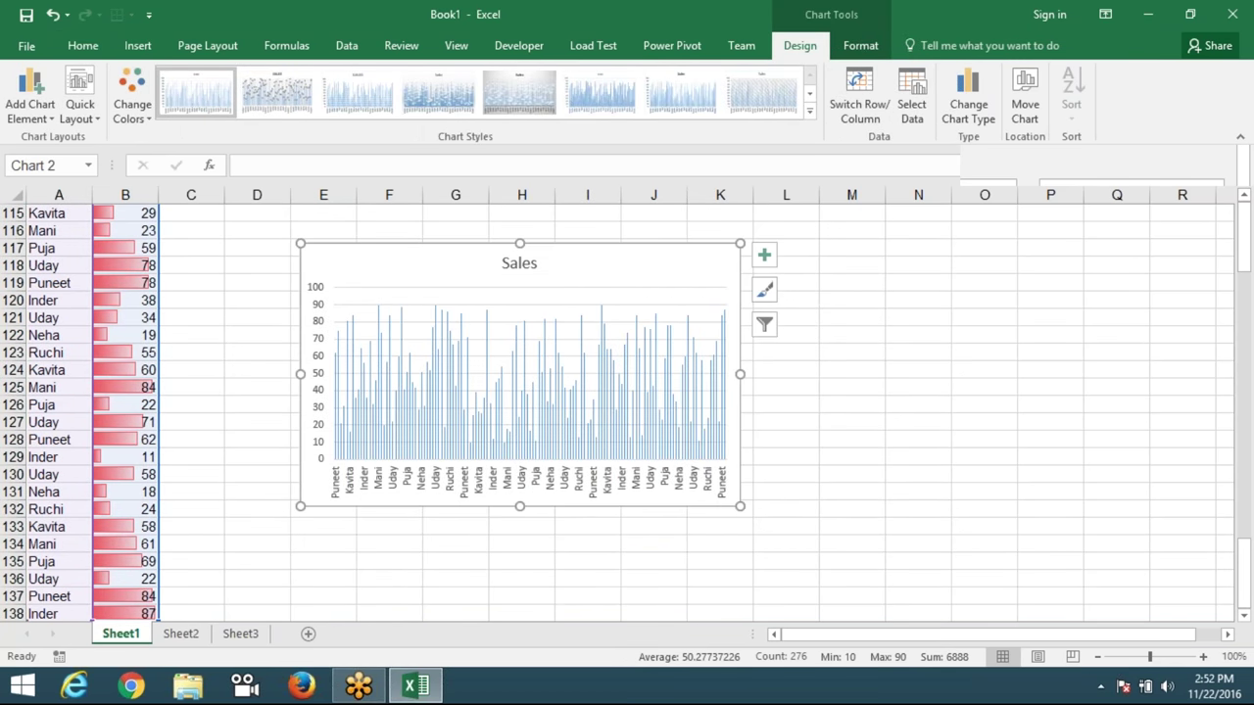
pyautogui.click(248, 453)
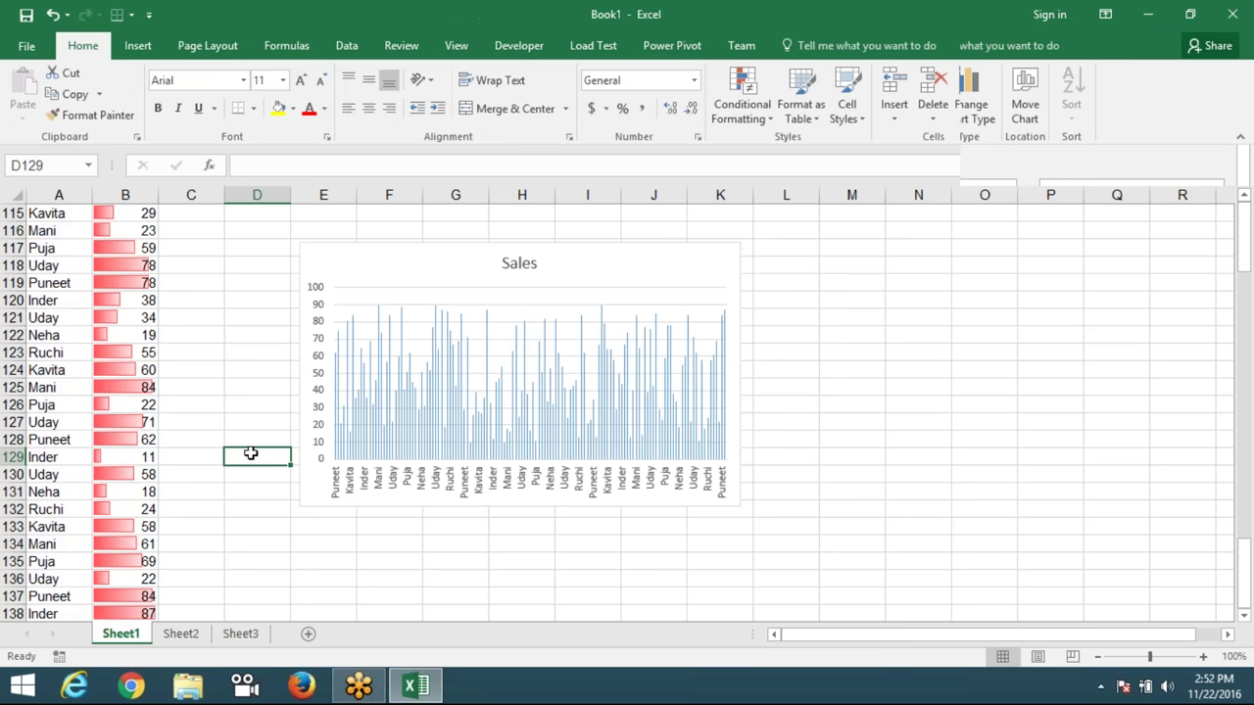
pyautogui.click(406, 276)
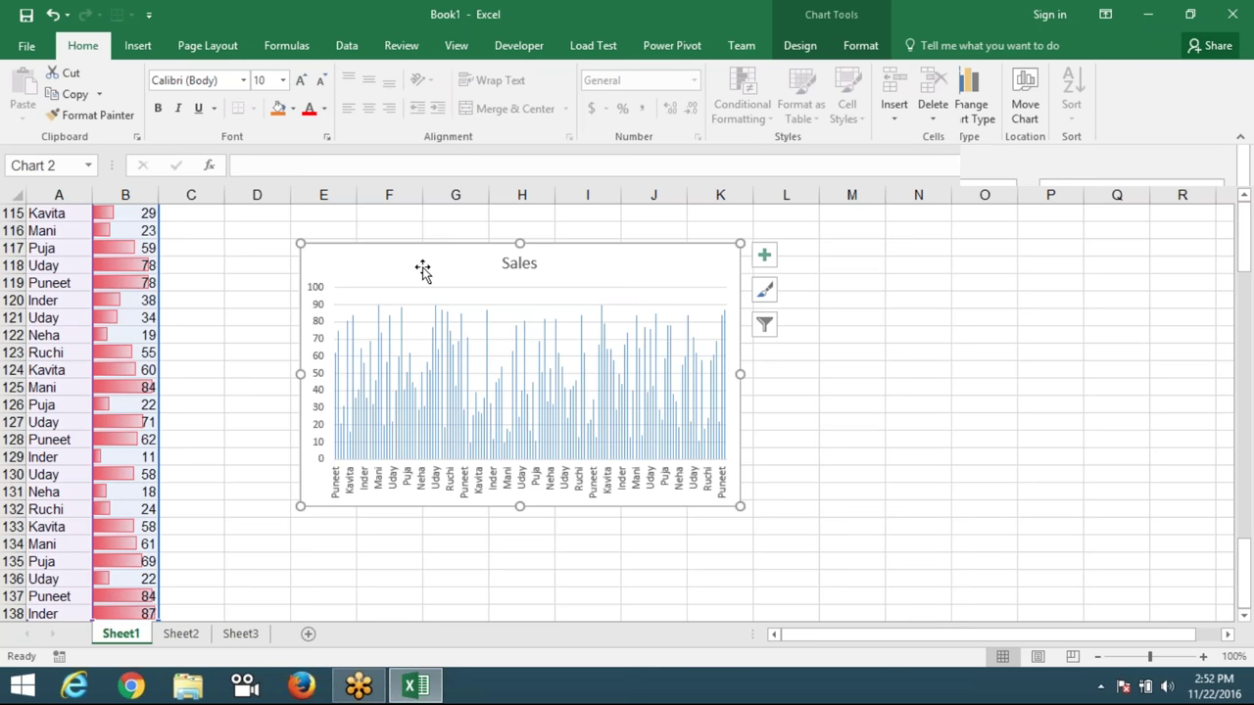
pyautogui.press('Delete')
pyautogui.scroll(-3, 274, 456)
pyautogui.scroll(1, 215, 442)
pyautogui.scroll(4, 176, 431)
# Delete the Sales column chart from Sheet1.
pyautogui.click(132, 335)
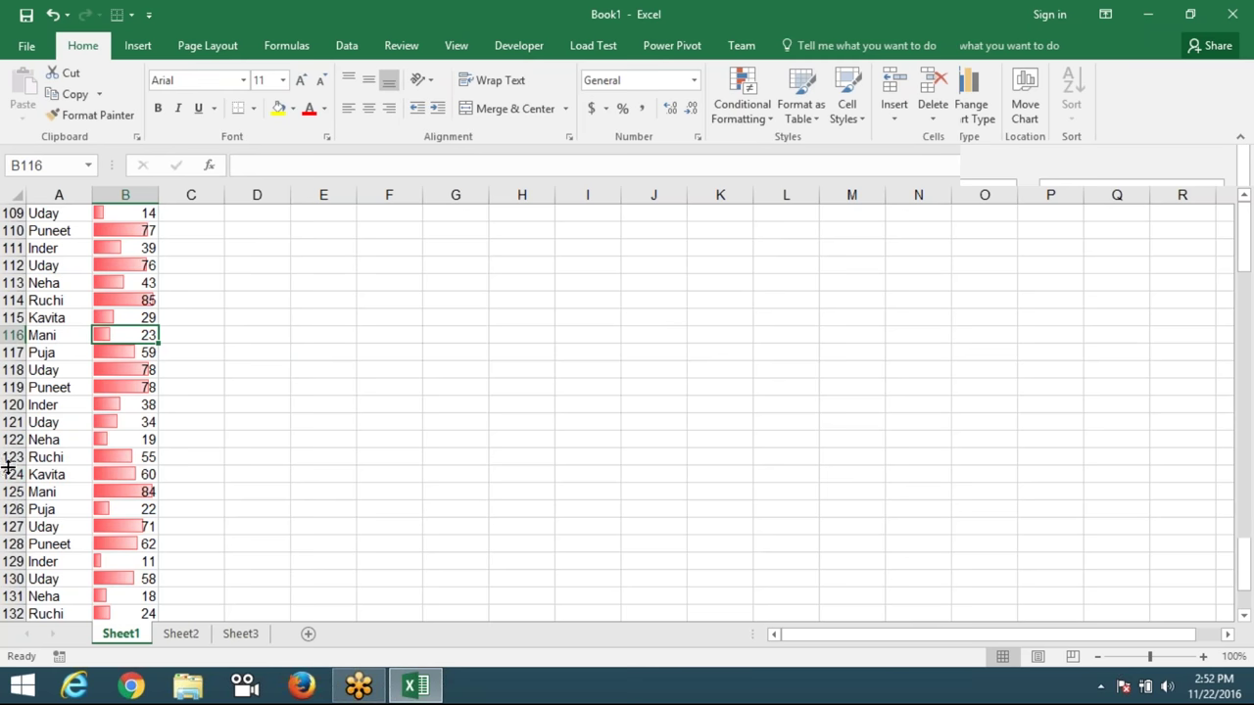
pyautogui.scroll(3, 165, 455)
pyautogui.scroll(1, 165, 456)
pyautogui.scroll(8, 166, 455)
pyautogui.scroll(7, 165, 456)
pyautogui.scroll(5, 165, 455)
pyautogui.scroll(6, 165, 456)
pyautogui.scroll(5, 166, 431)
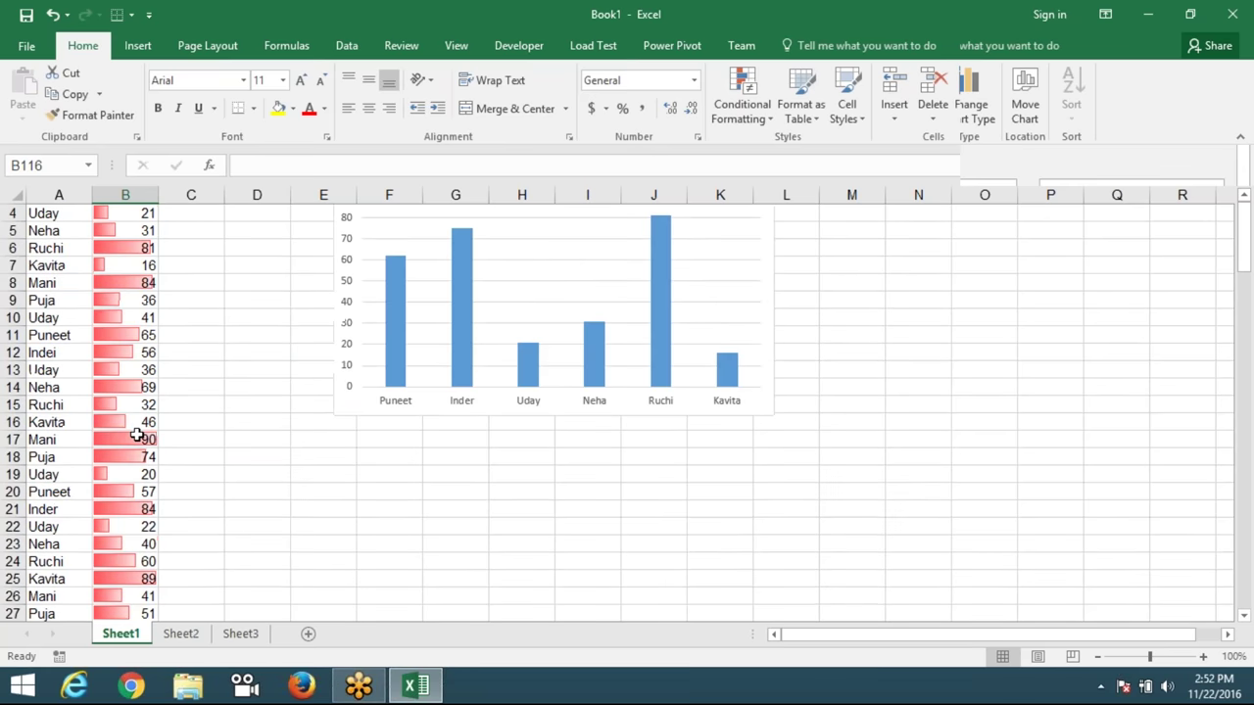
pyautogui.moveTo(137, 422); pyautogui.dragTo(147, 405)
pyautogui.scroll(1, 213, 439)
pyautogui.click(343, 382)
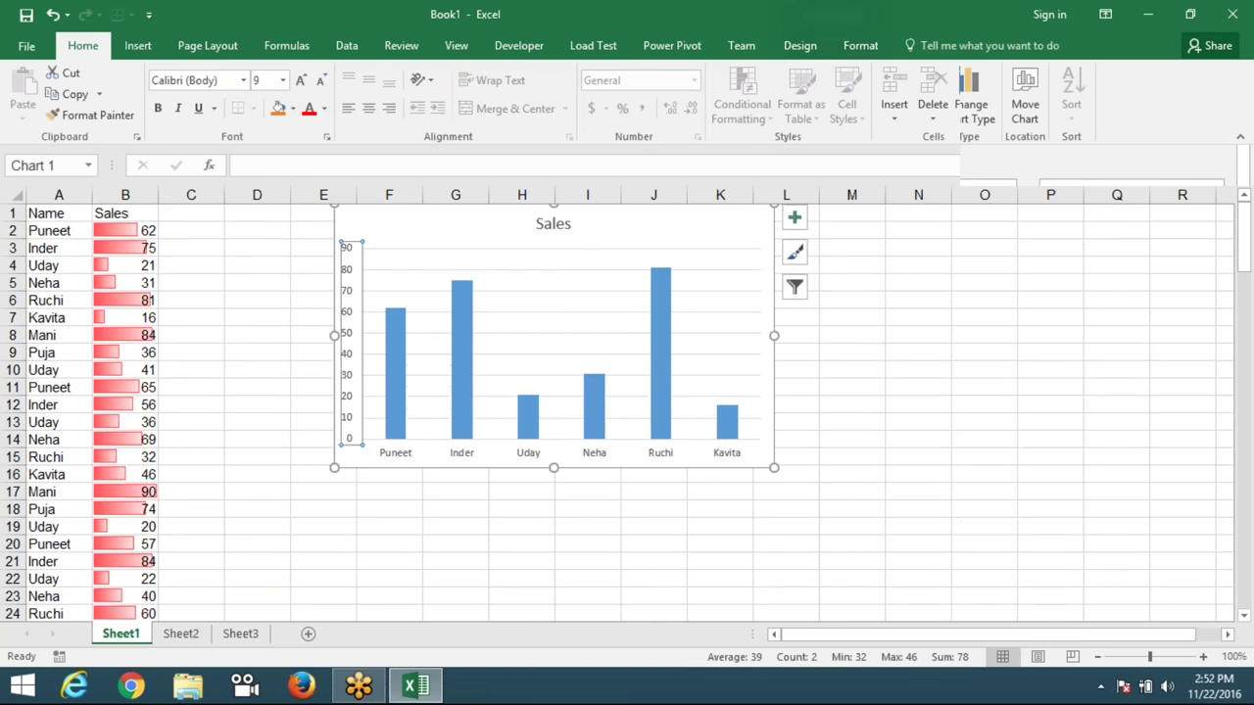
pyautogui.press('Delete')
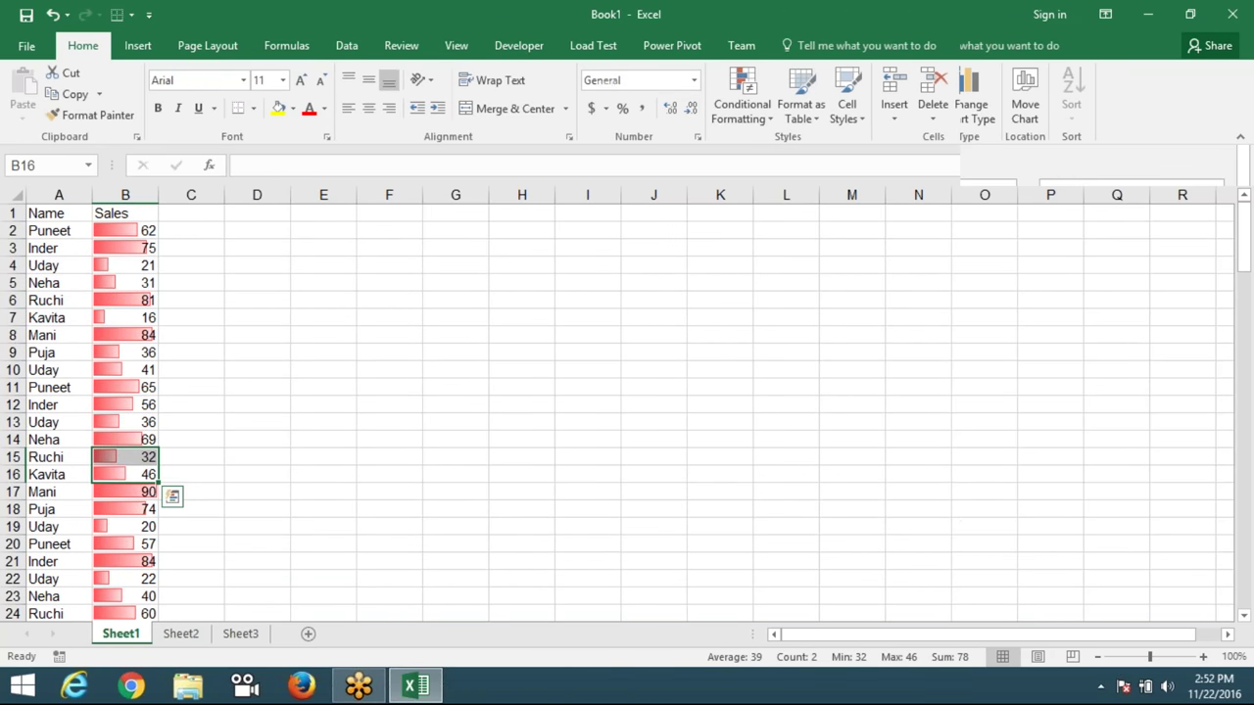
# On Sheet2, enter the numbers 1 to 9 in A1:A9 and select them for conditional formatting.
pyautogui.click(196, 634)
pyautogui.write('1')
pyautogui.press('Return')
pyautogui.write('2')
pyautogui.press('Return')
pyautogui.write('3 4 5 6 7')
pyautogui.press('Return')
pyautogui.write('8')
pyautogui.press('Return')
pyautogui.write('9')
pyautogui.press('Return')
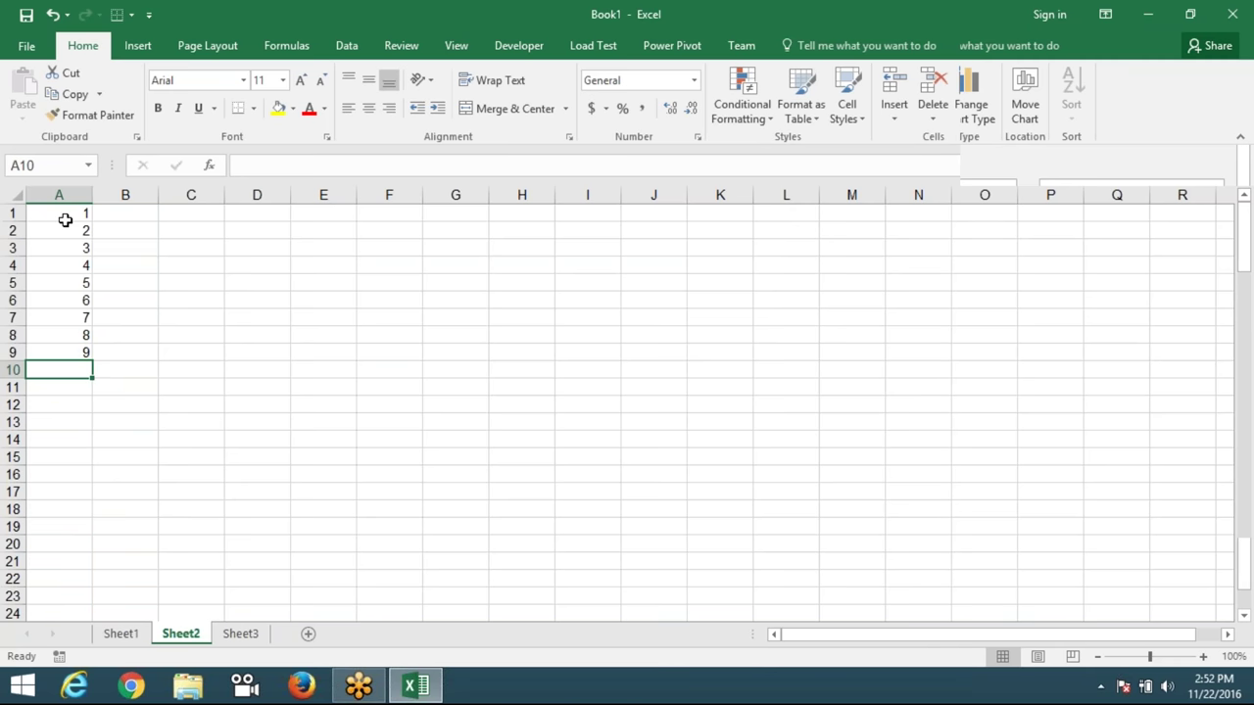
pyautogui.moveTo(61, 214); pyautogui.dragTo(103, 347)
pyautogui.click(742, 106)
pyautogui.moveTo(776, 229)
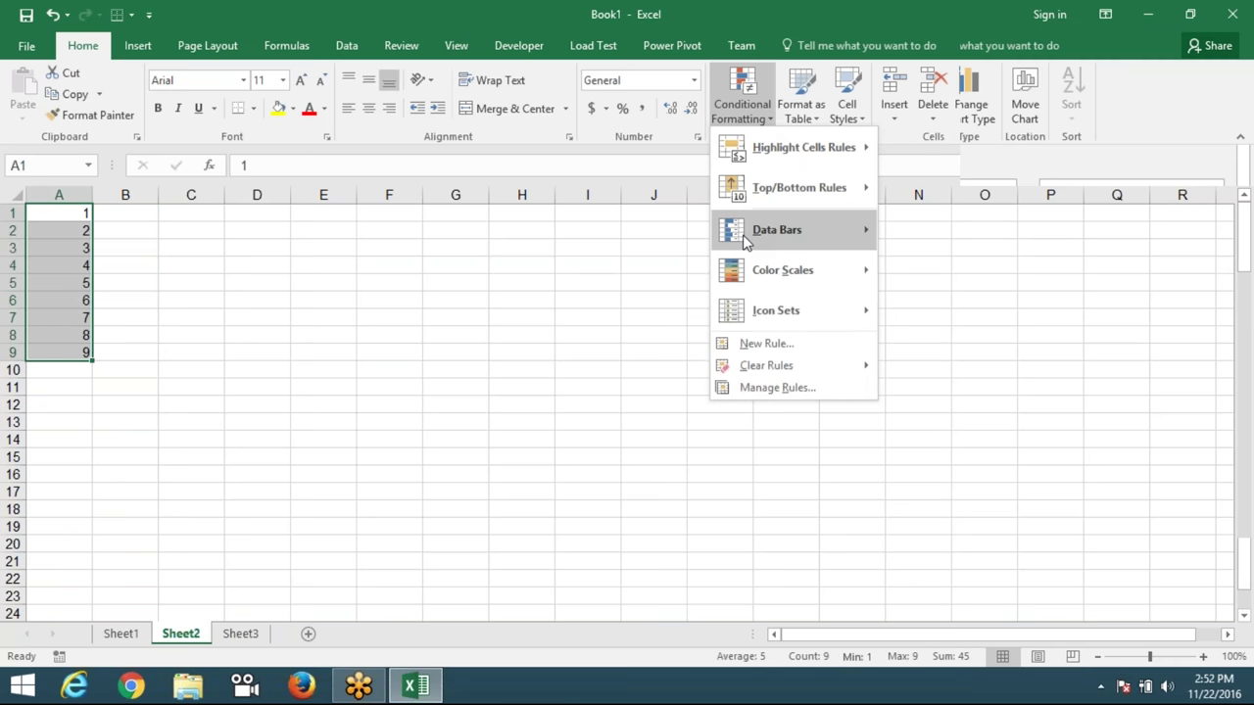
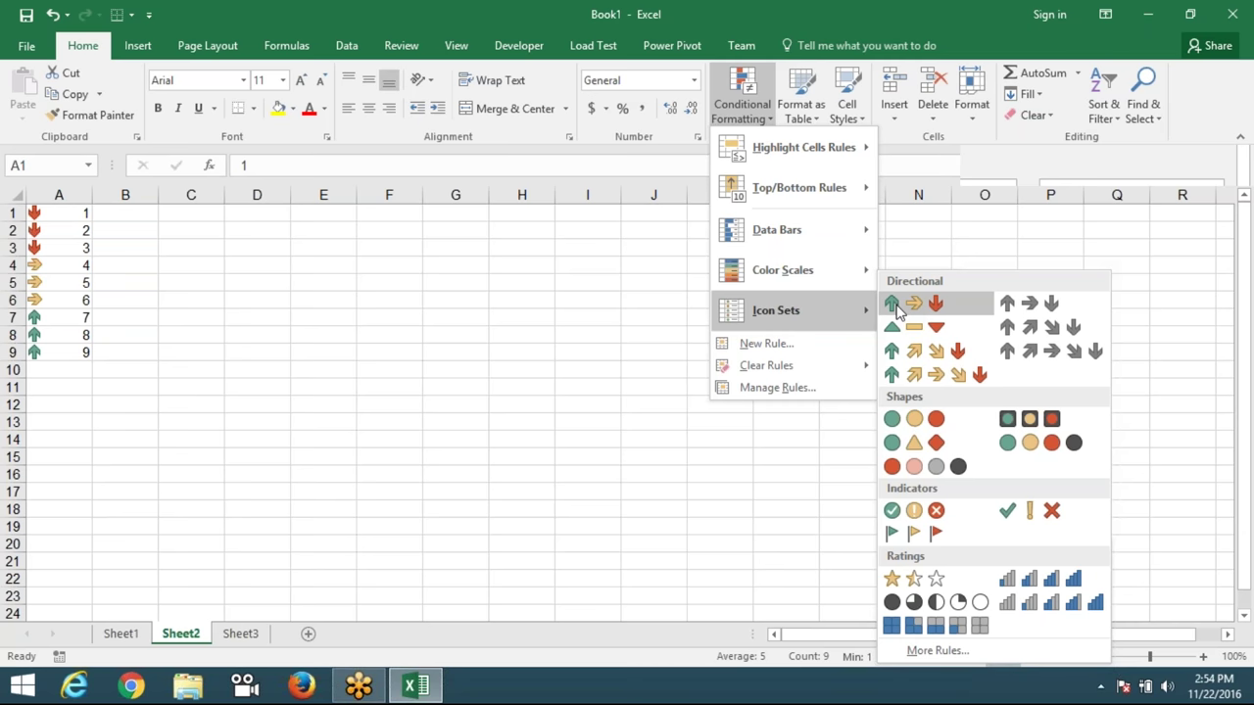
# Switch to Sheet1 and select the Sales column from B1 down to view its conditional formatting.
pyautogui.click(124, 633)
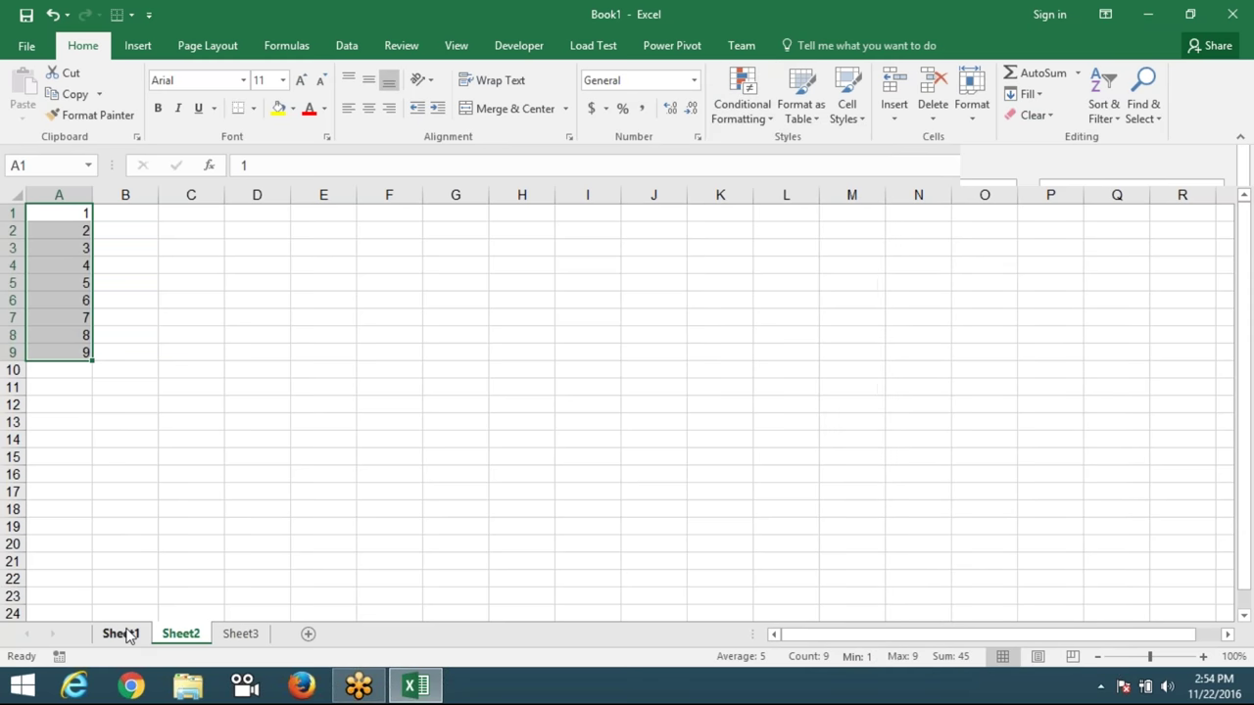
pyautogui.click(122, 633)
pyautogui.click(121, 210)
pyautogui.hotkey('ctrl', 'shift', 'Down')
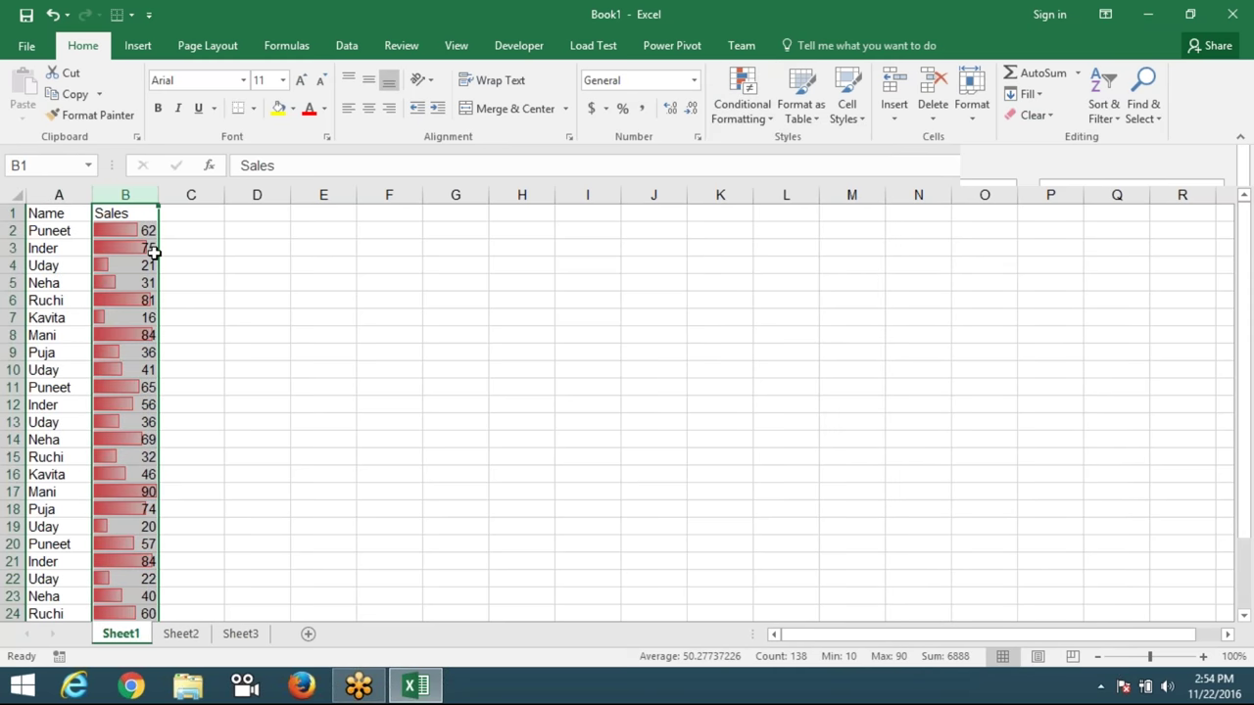
pyautogui.click(742, 98)
pyautogui.moveTo(776, 310)
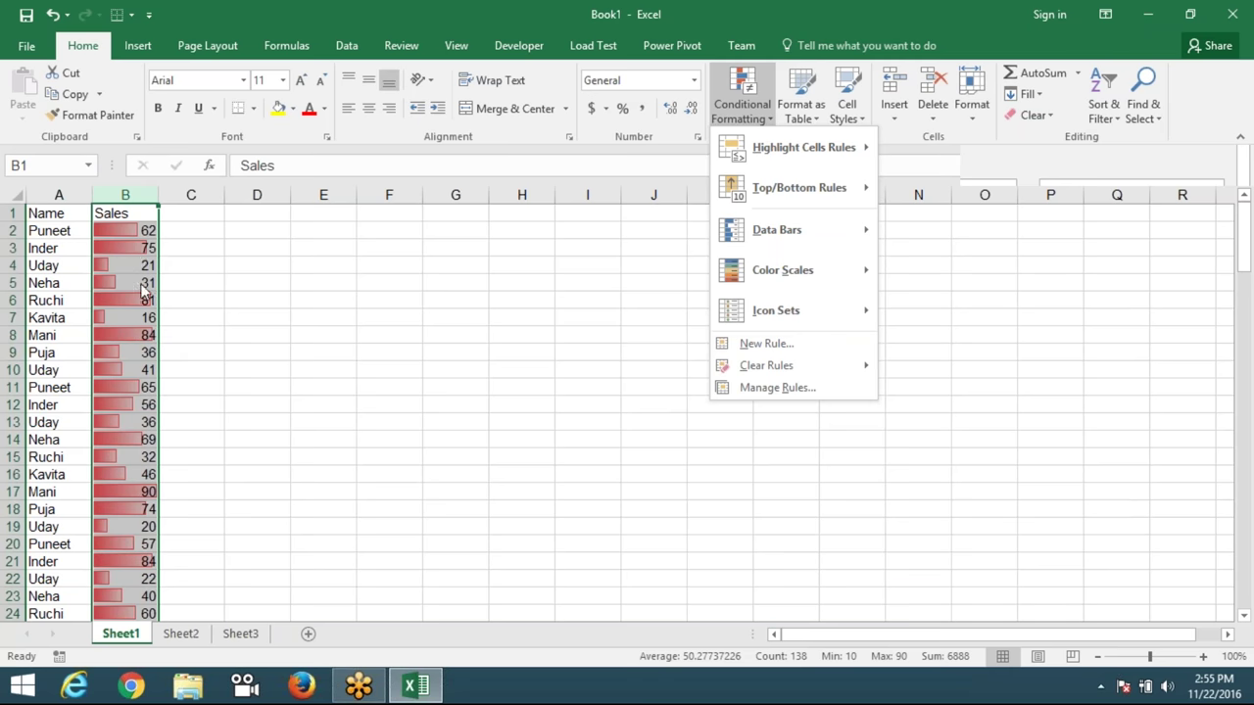
# Reselect the Sales column from B1 to the last row and reopen the conditional formatting options.
pyautogui.click(208, 286)
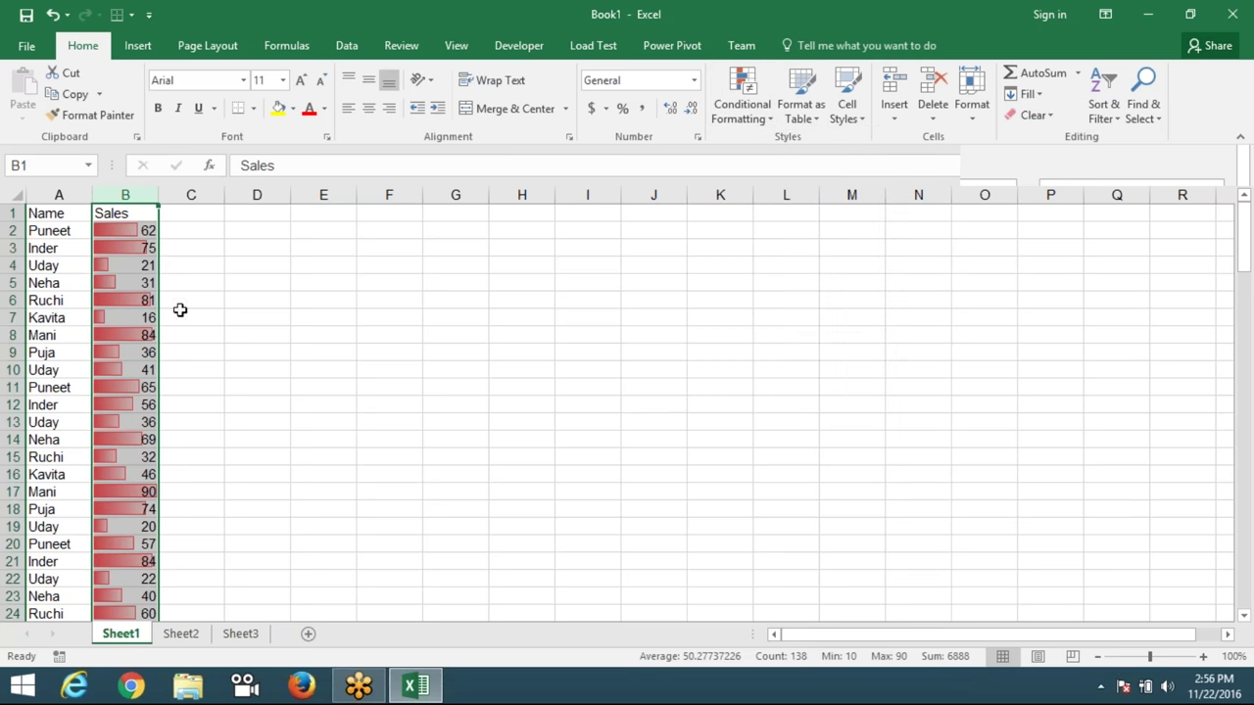
pyautogui.click(179, 313)
pyautogui.click(125, 225)
pyautogui.click(124, 213)
pyautogui.hotkey('ctrl', 'shift', 'Down')
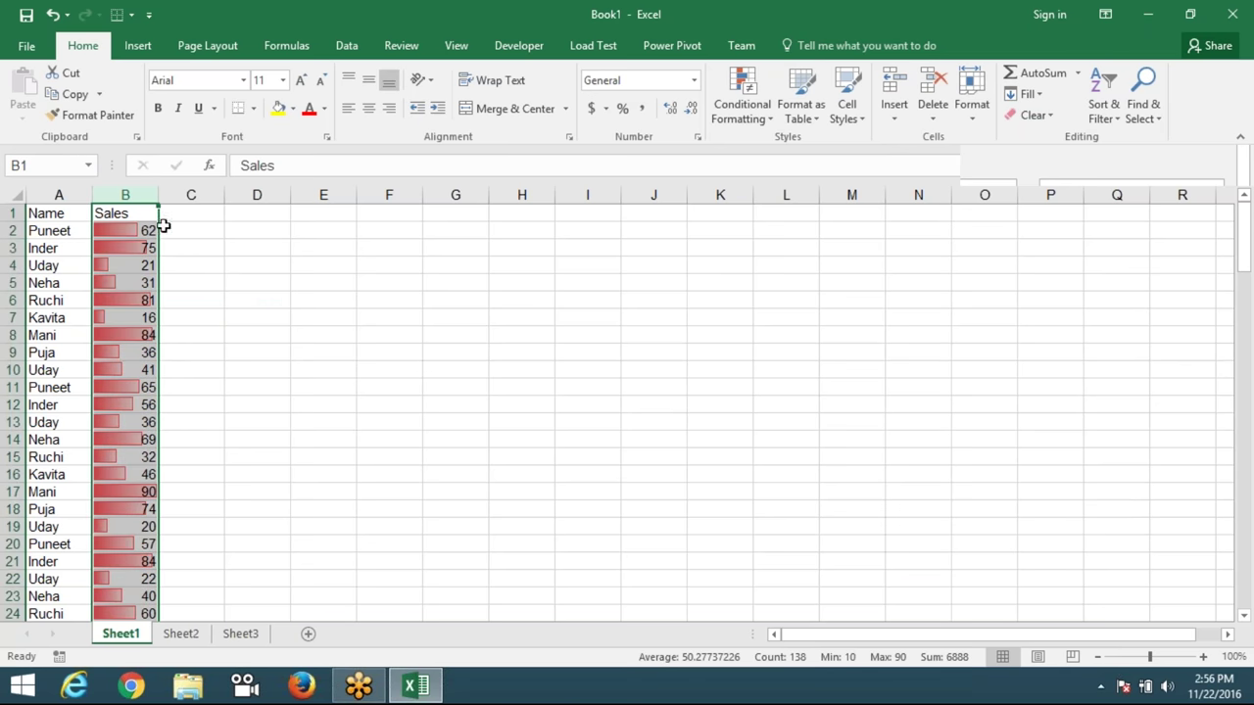
pyautogui.click(741, 108)
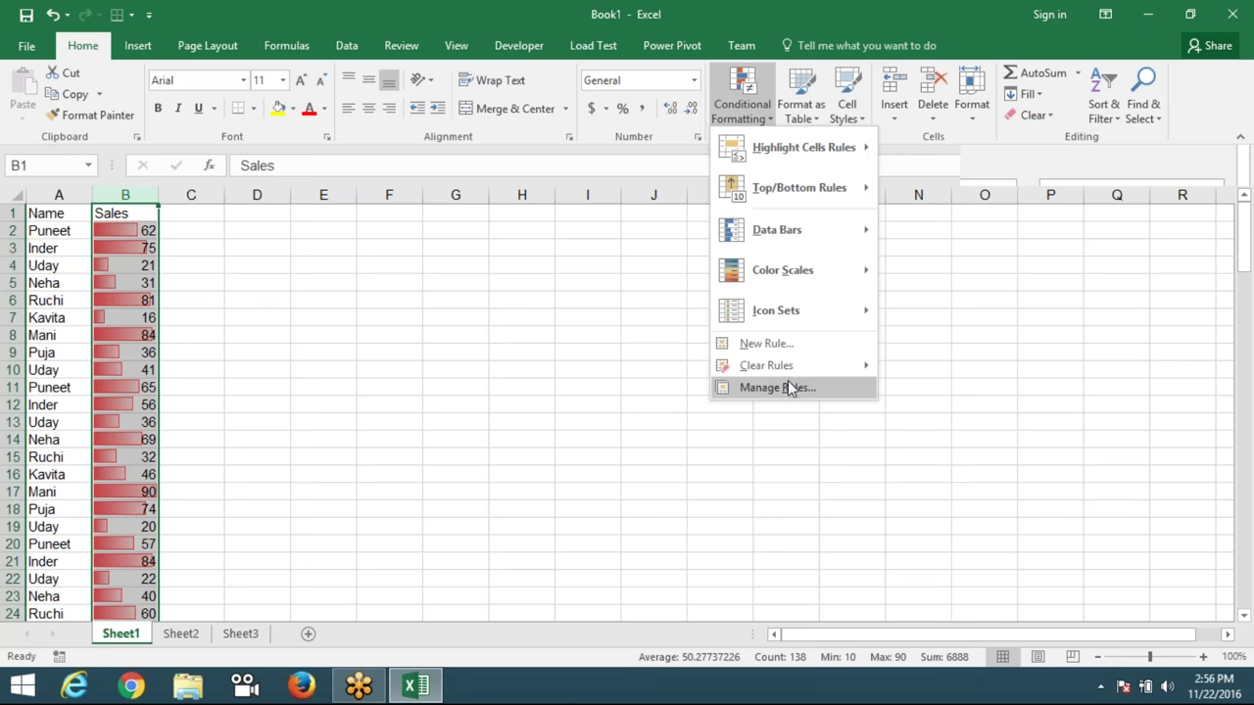
pyautogui.click(787, 386)
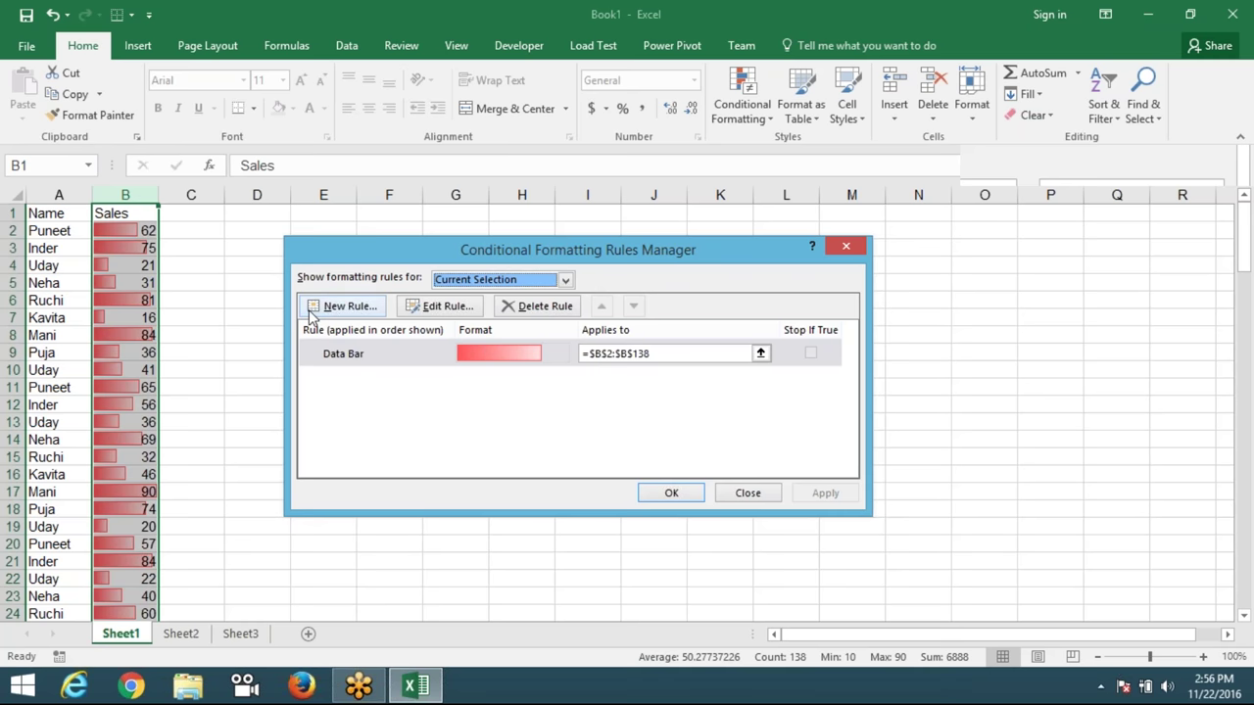
pyautogui.doubleClick(399, 353)
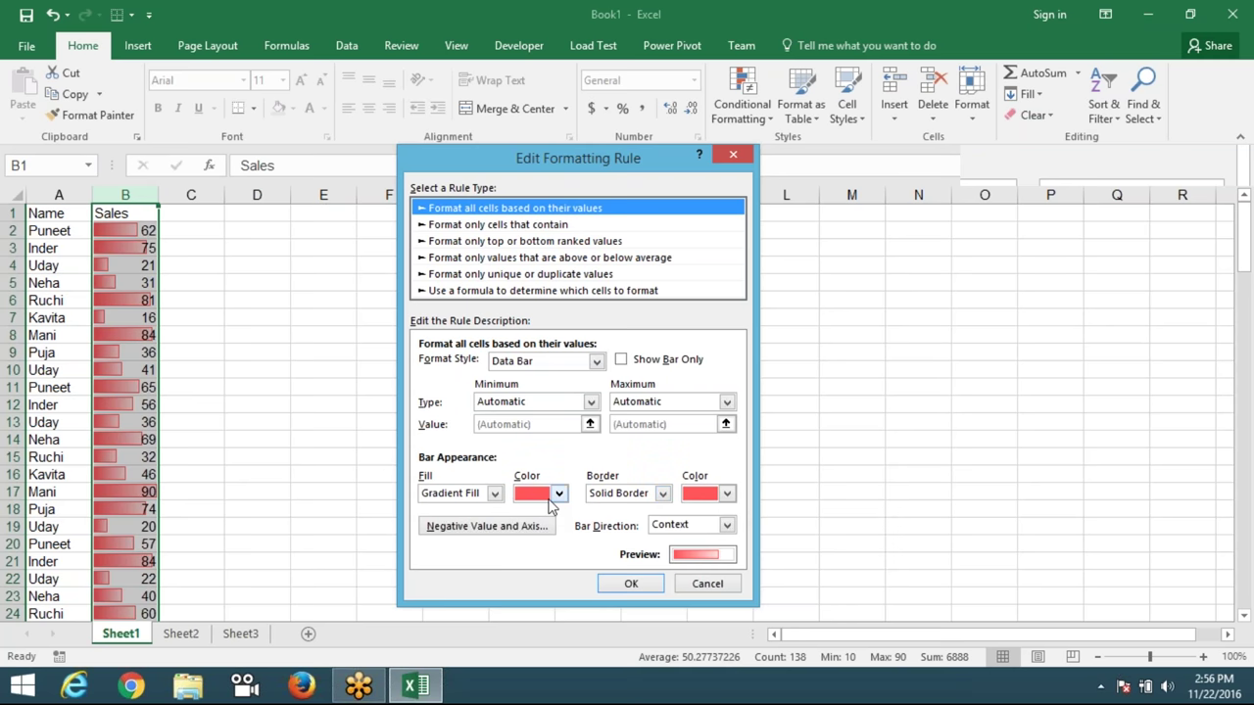
pyautogui.click(729, 584)
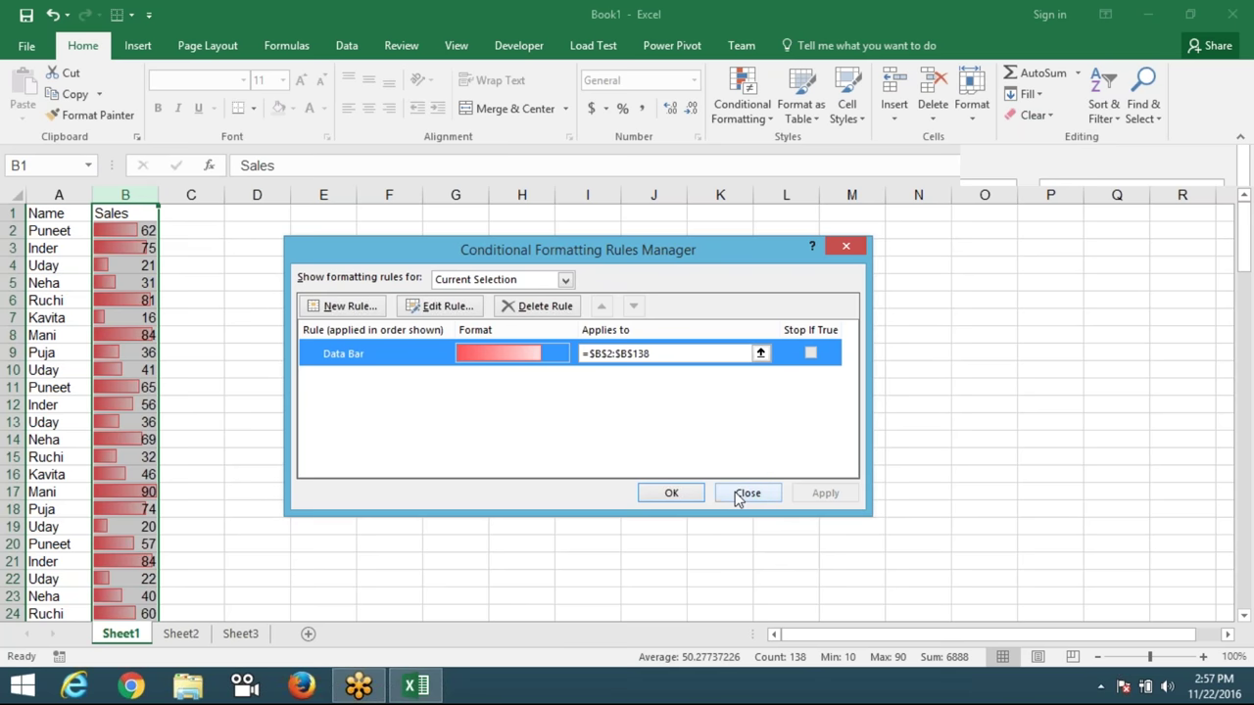
pyautogui.click(736, 495)
# Dismiss the conditional formatting options and close Book1, discarding its unsaved changes.
pyautogui.click(726, 127)
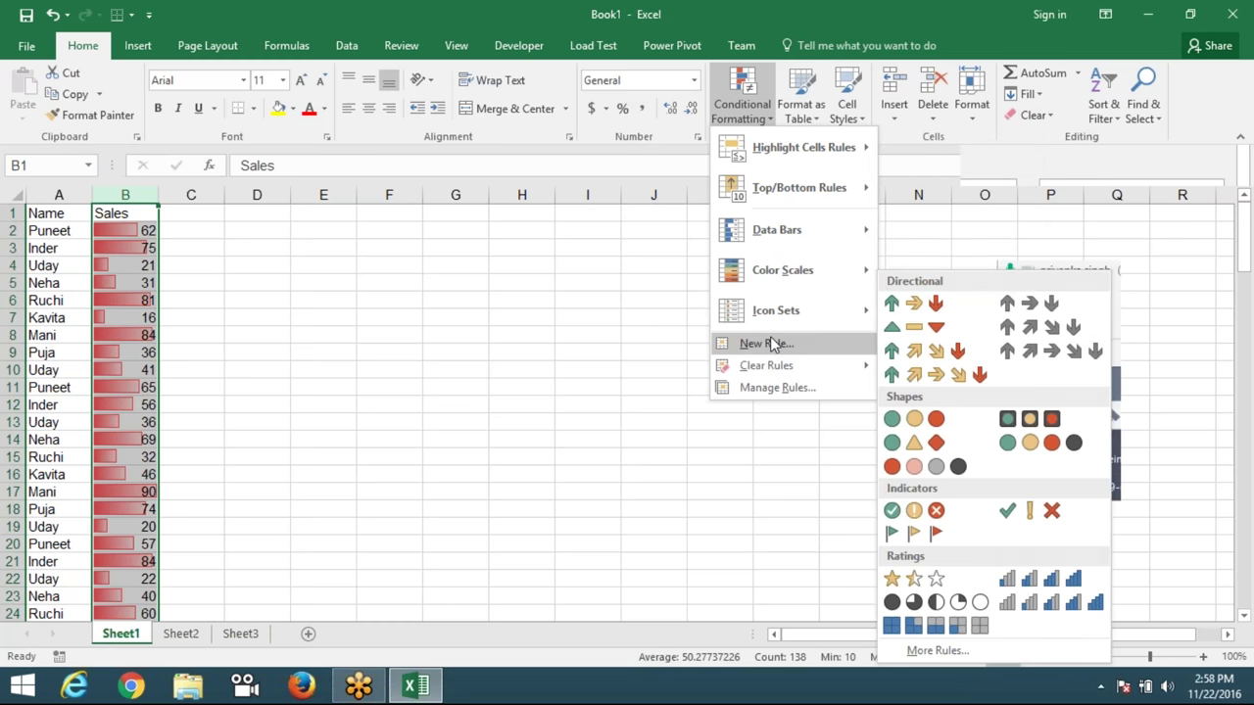
pyautogui.moveTo(776, 229)
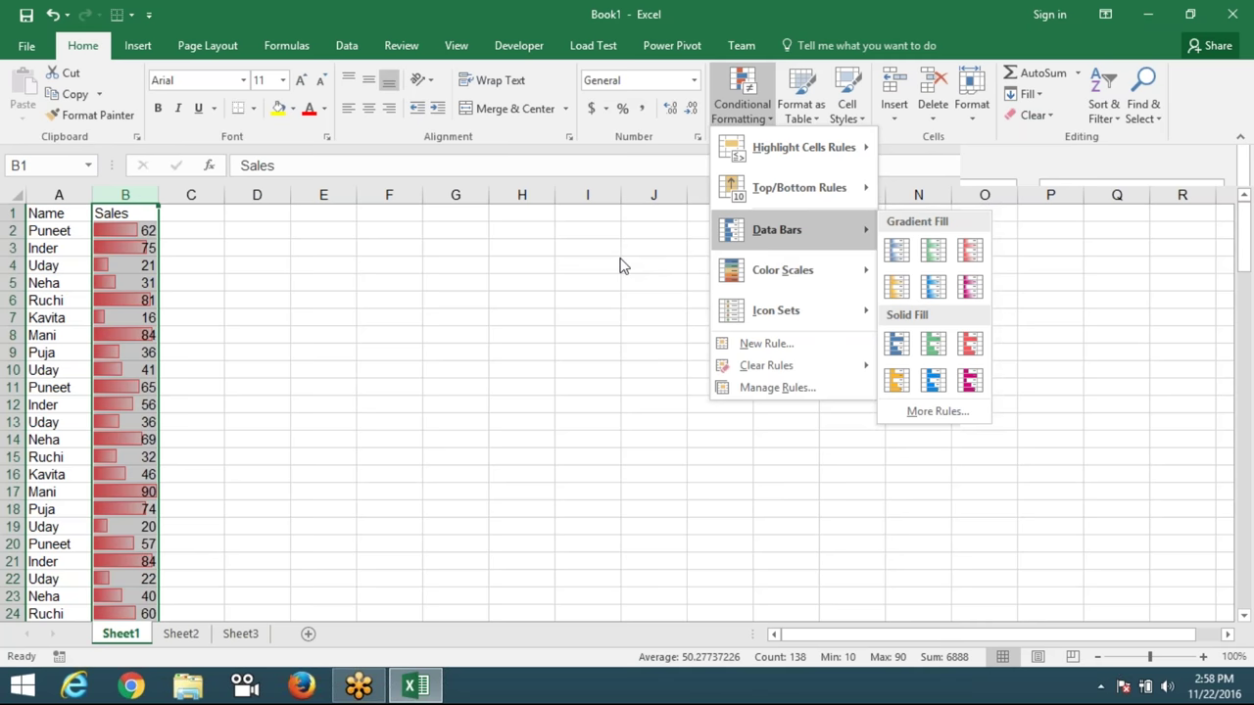
pyautogui.click(436, 264)
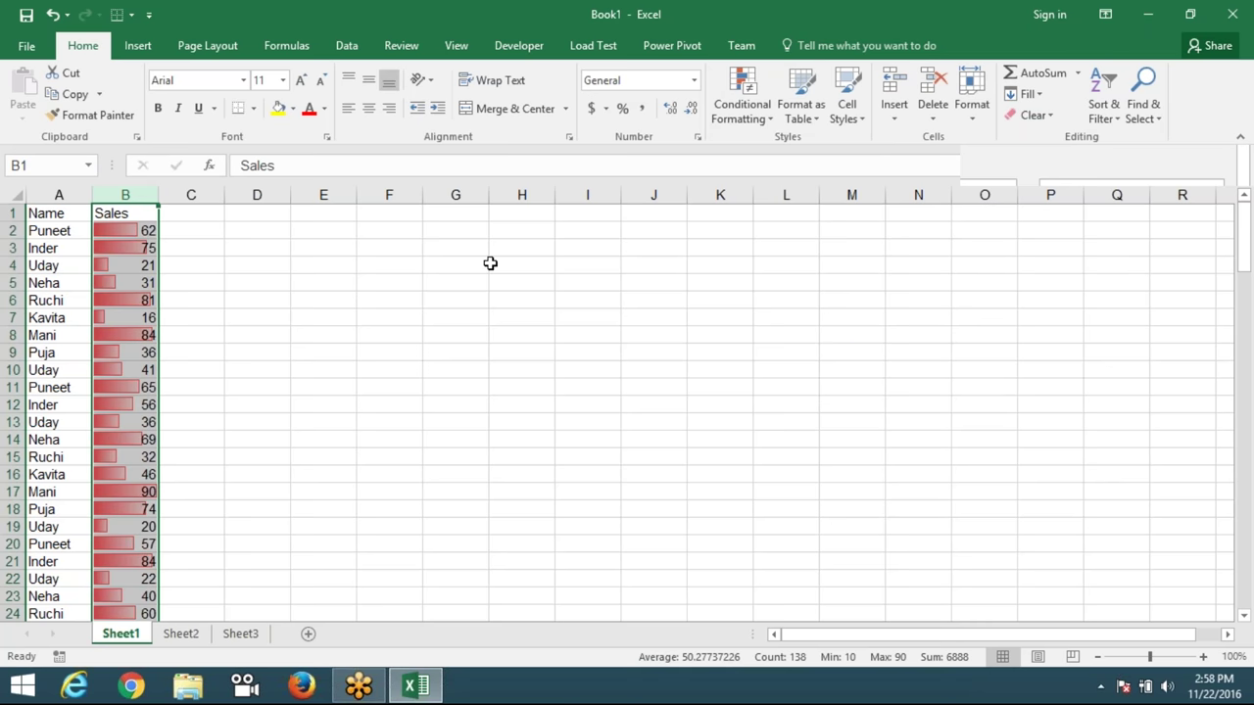
pyautogui.click(711, 280)
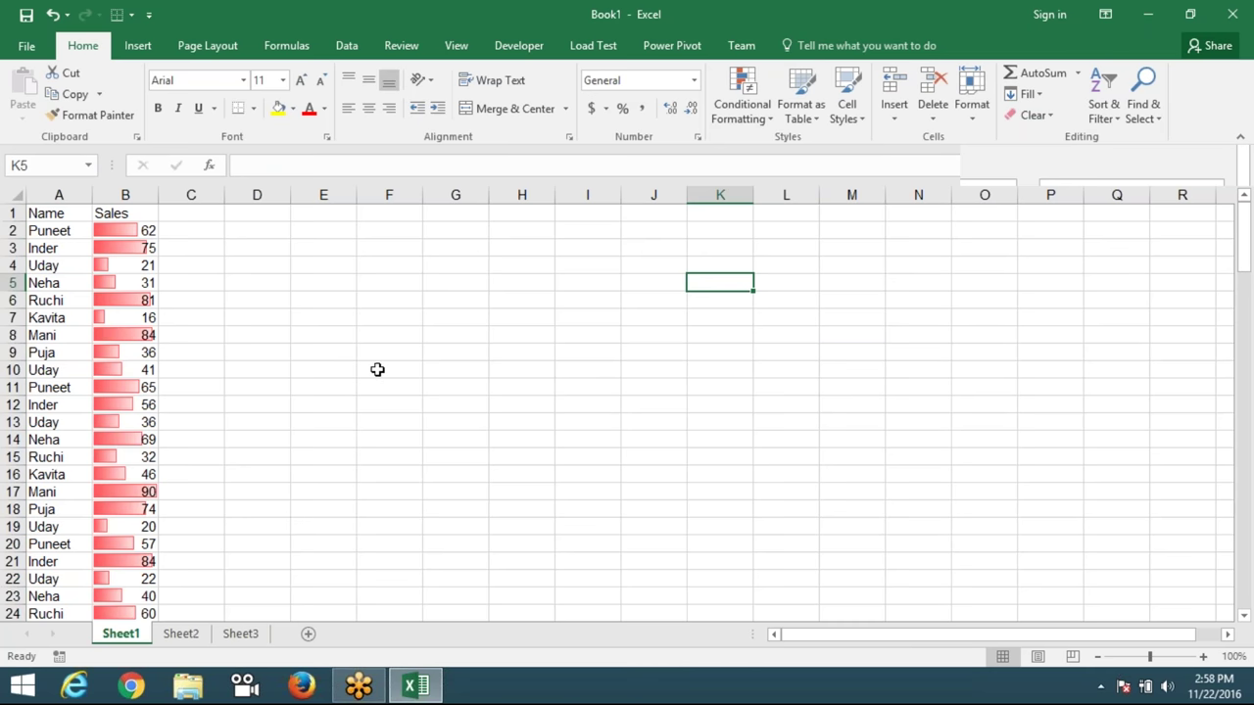
pyautogui.click(1232, 14)
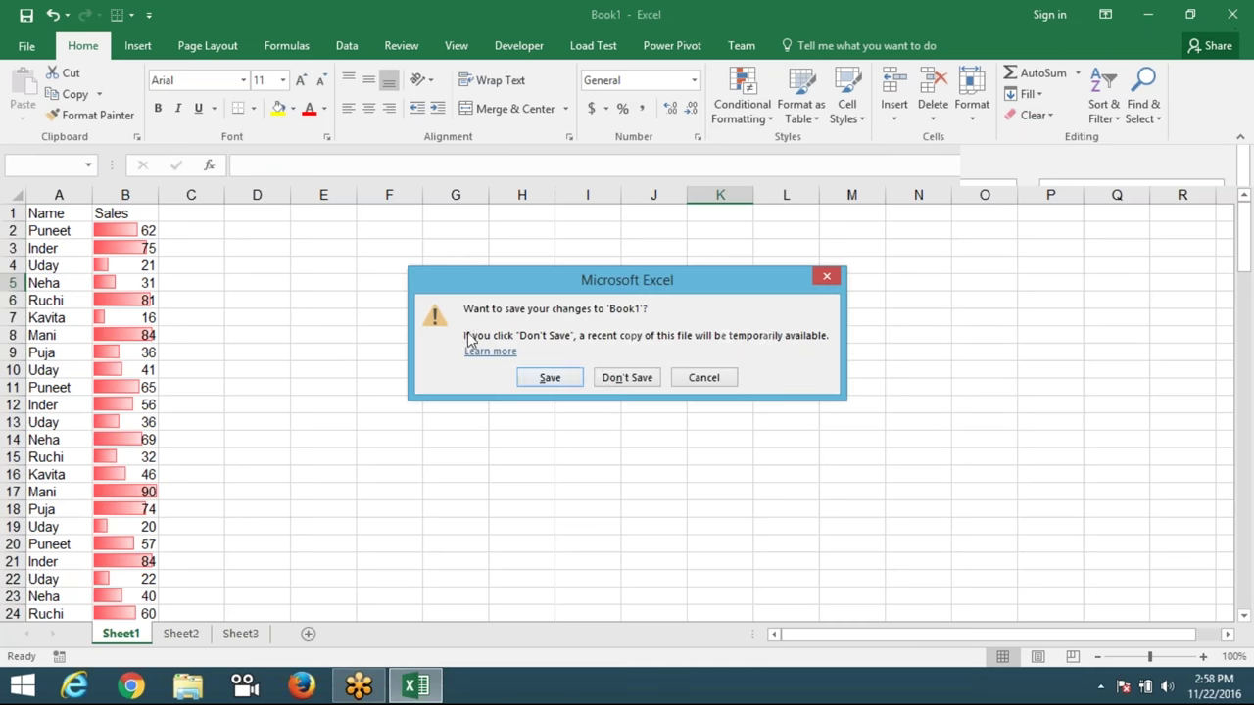
pyautogui.click(626, 377)
# Launch Excel 2016 from a Start screen search for '2016' and select the whole Data1 employee table.
pyautogui.press('super')
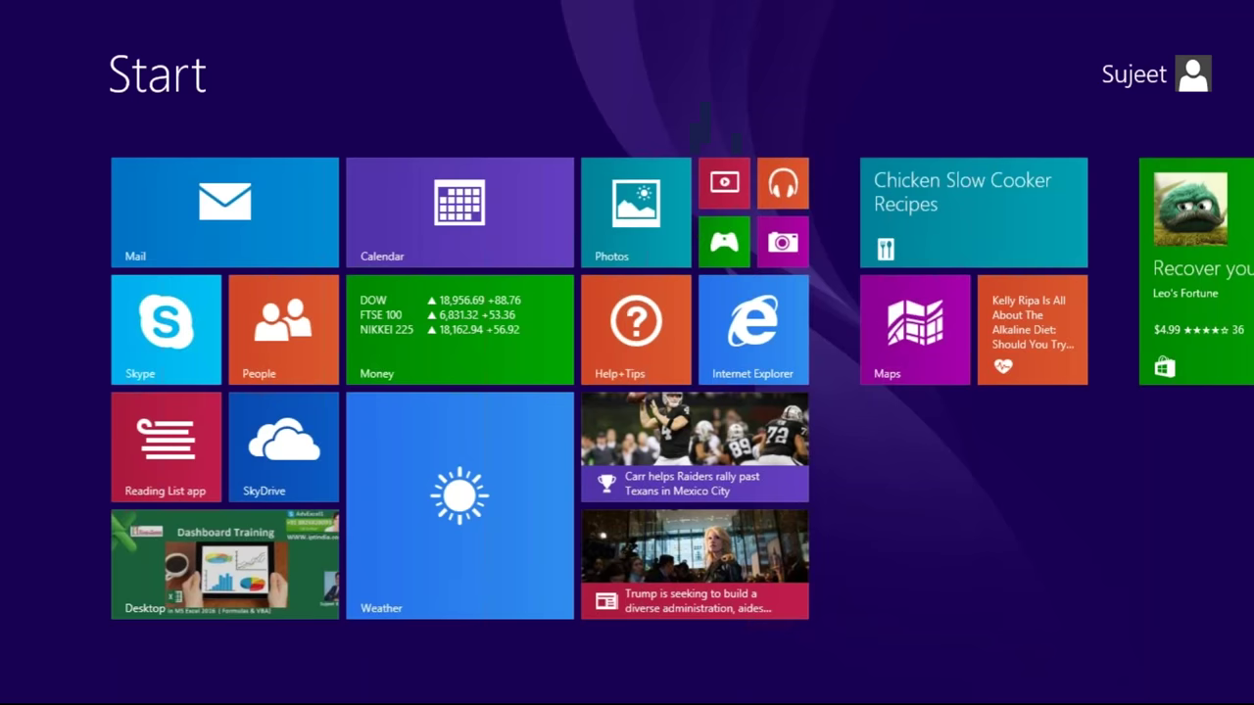
pyautogui.write('2016')
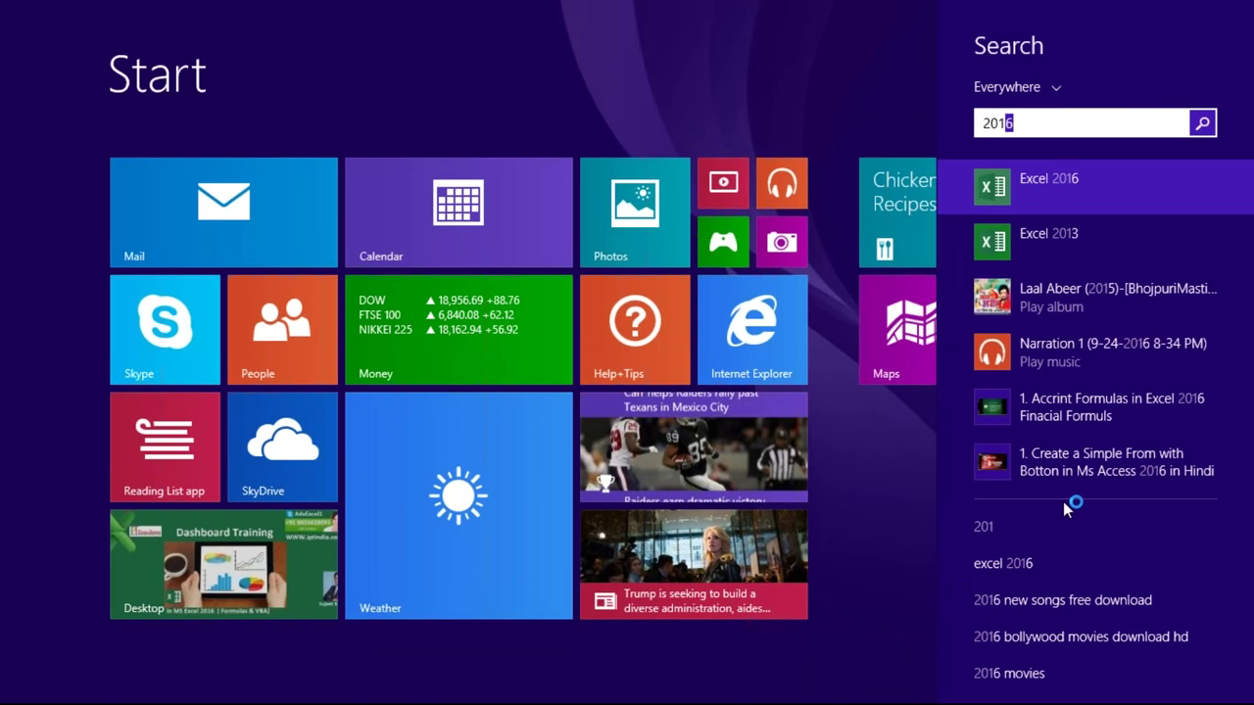
pyautogui.click(1111, 204)
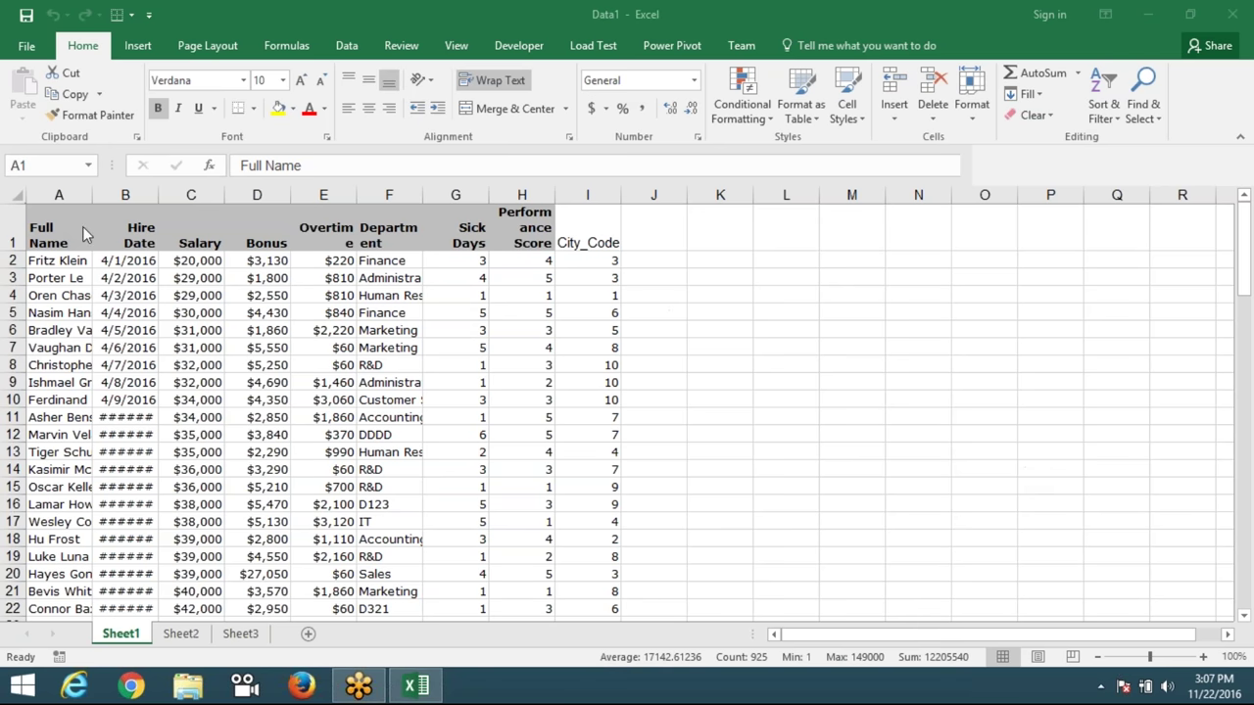
pyautogui.hotkey('ctrl', 'a')
# Auto-fit the column widths and enter Noida in cell I2.
pyautogui.doubleClick(93, 195)
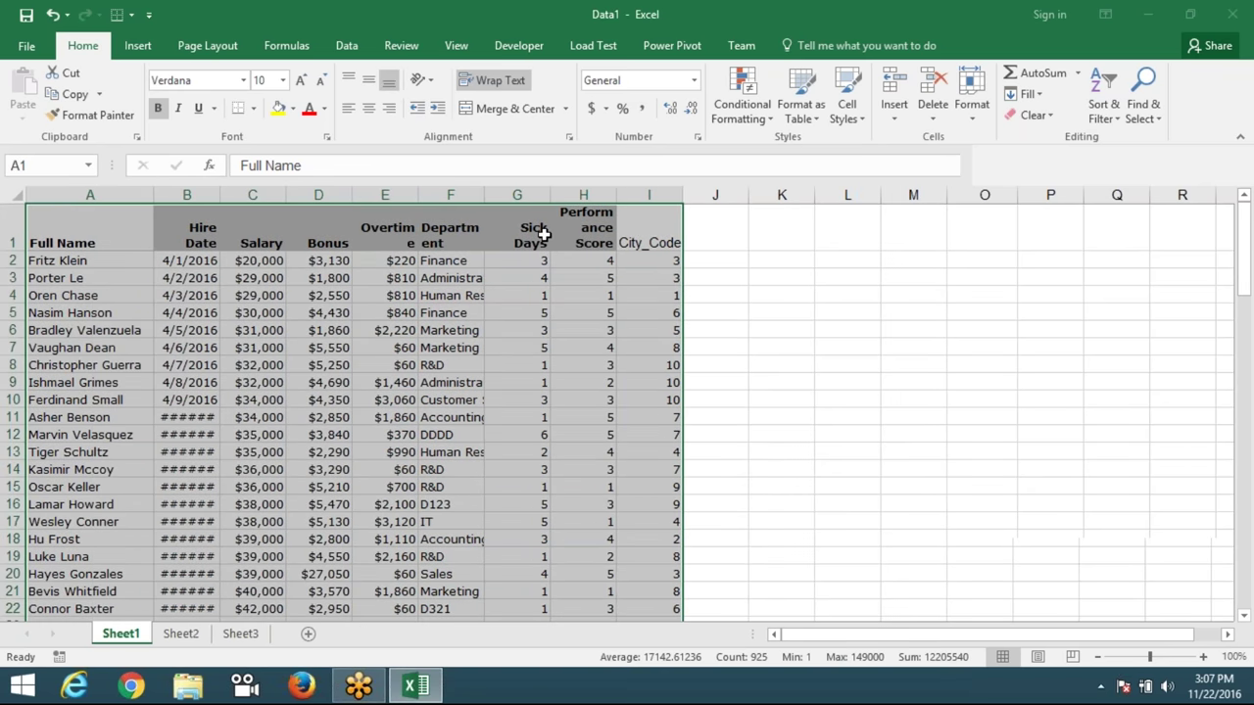
pyautogui.click(662, 261)
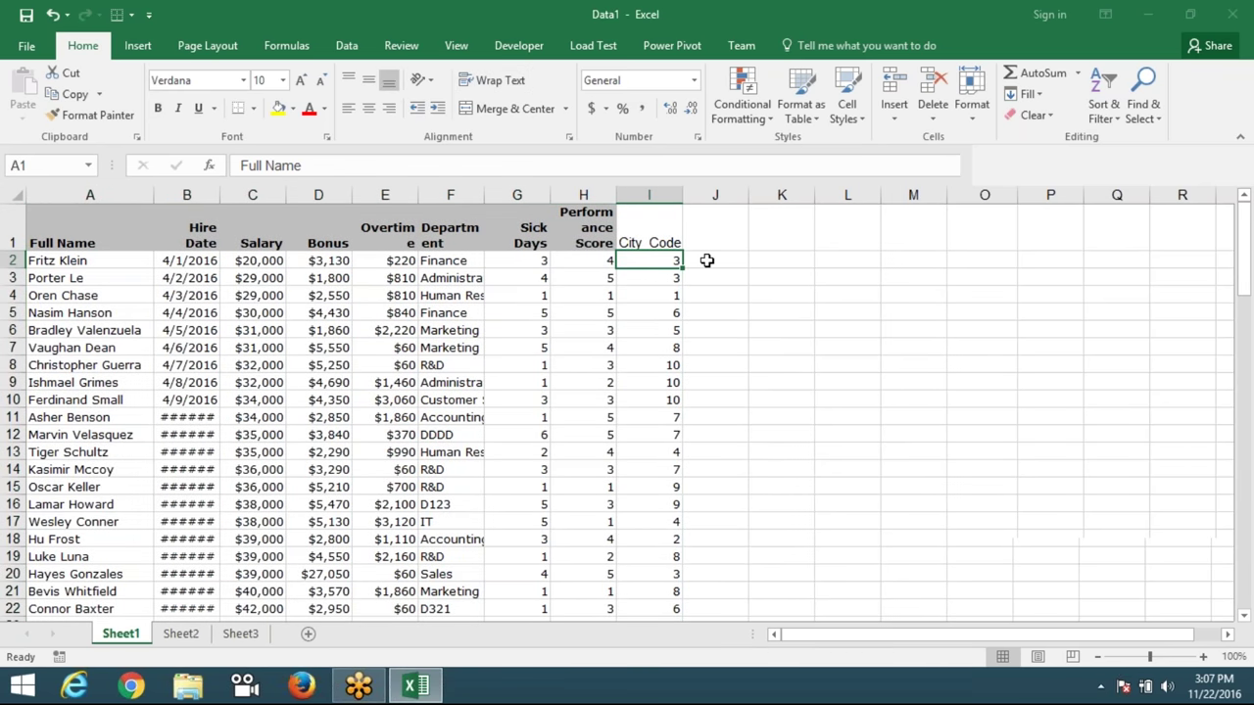
pyautogui.write('N')
pyautogui.write('ew')
pyautogui.press('BackSpace')
pyautogui.press('BackSpace')
pyautogui.press('BackSpace')
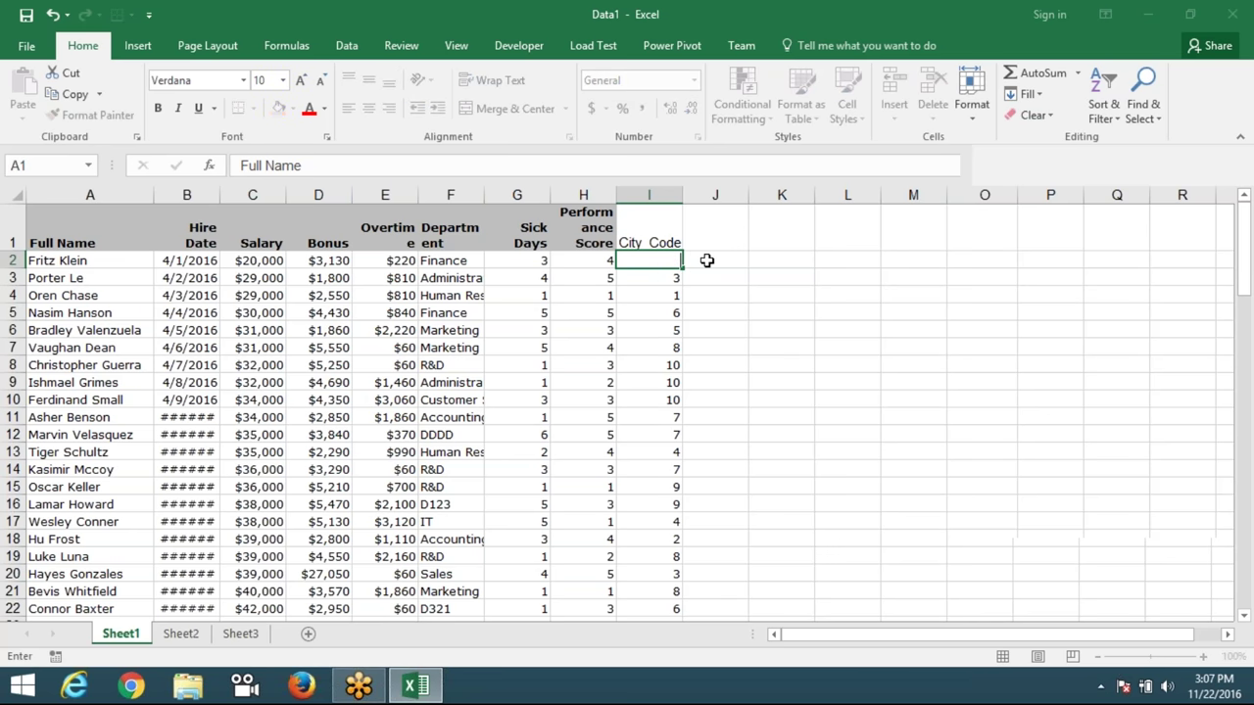
pyautogui.write('Noida')
pyautogui.press('Return')
# Fill Noida down column I to row 22 and head the column 'City'.
pyautogui.click(652, 260)
pyautogui.doubleClick(680, 274)
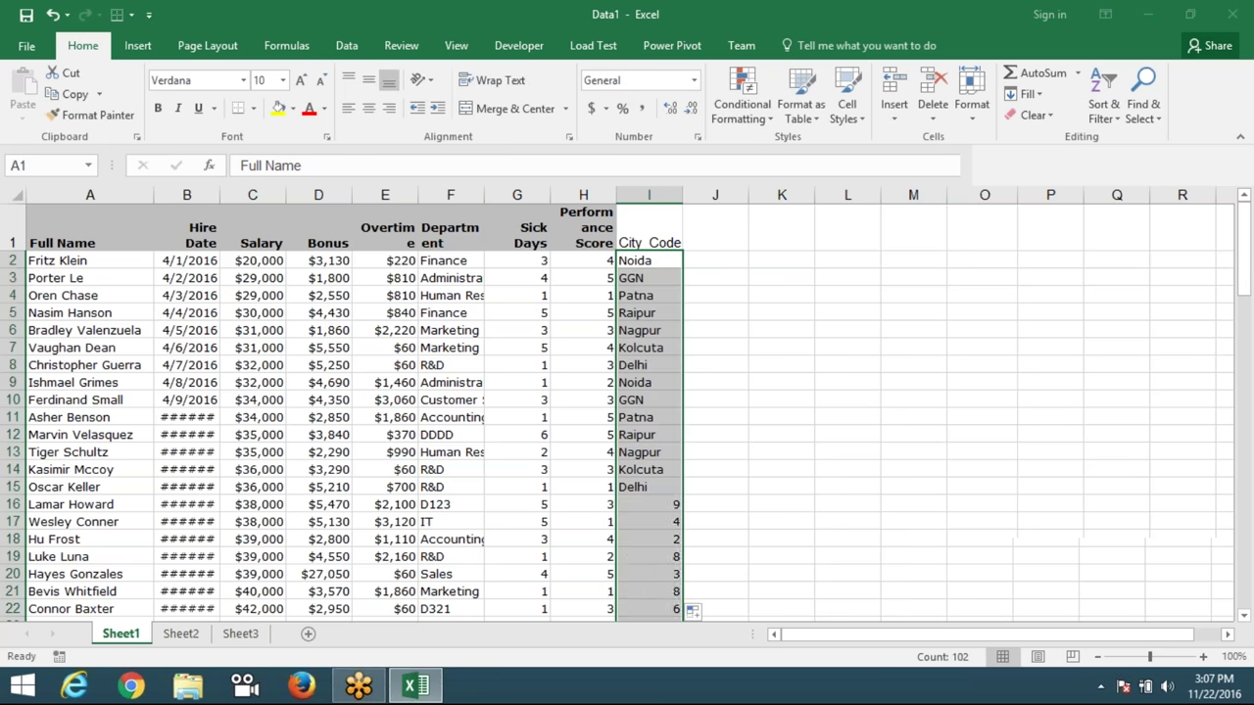
pyautogui.click(664, 239)
pyautogui.write('City')
pyautogui.press('Return')
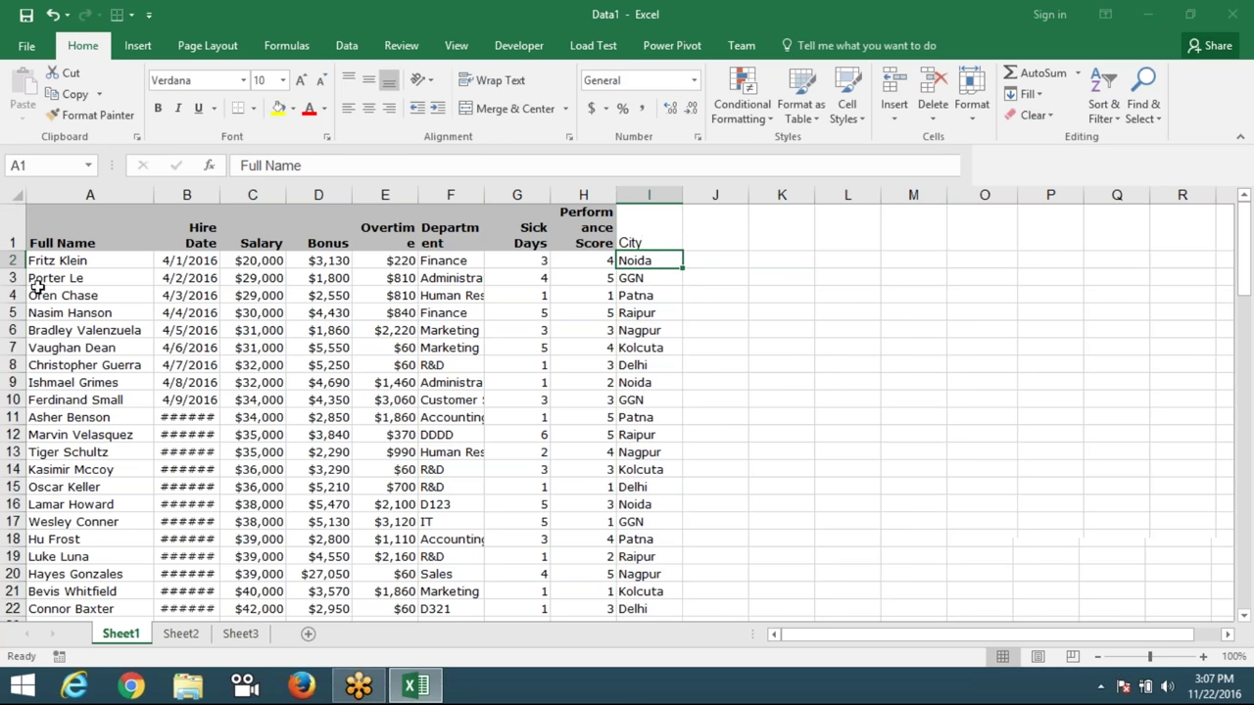
# Widen the Hire Date column B so full dates show, reviewing headers A1 through E1.
pyautogui.click(74, 245)
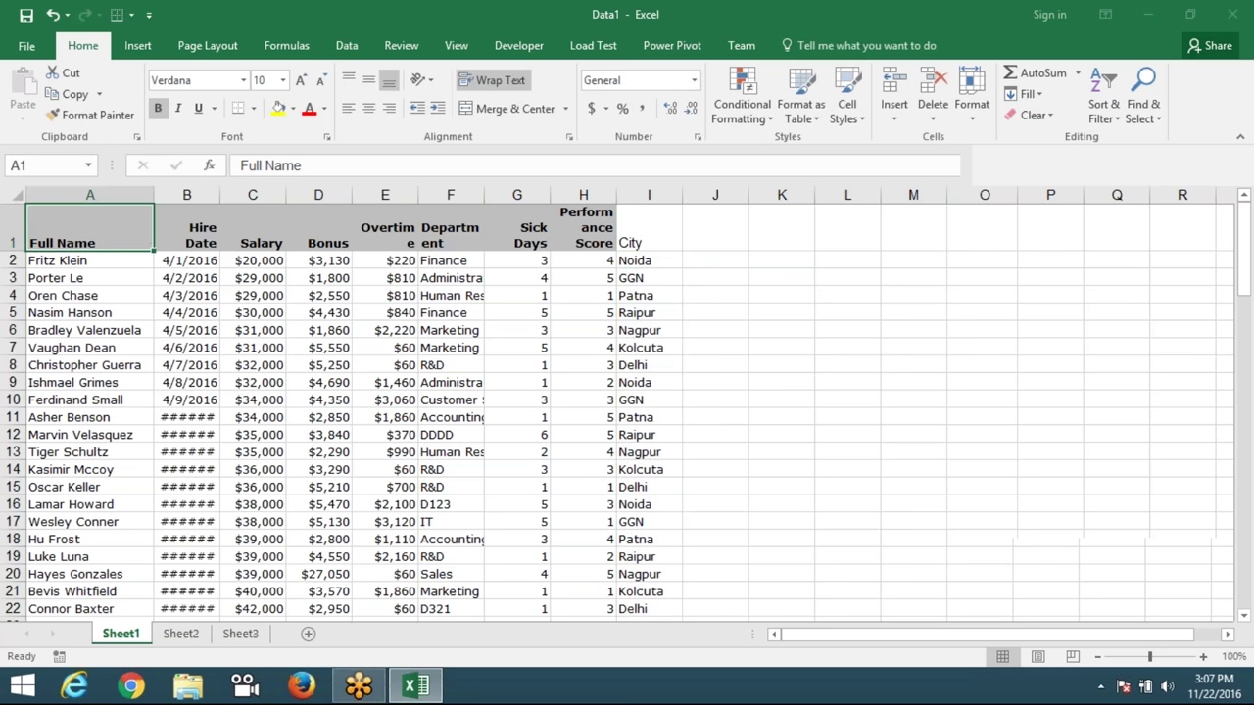
pyautogui.click(188, 233)
pyautogui.moveTo(223, 199); pyautogui.dragTo(226, 199)
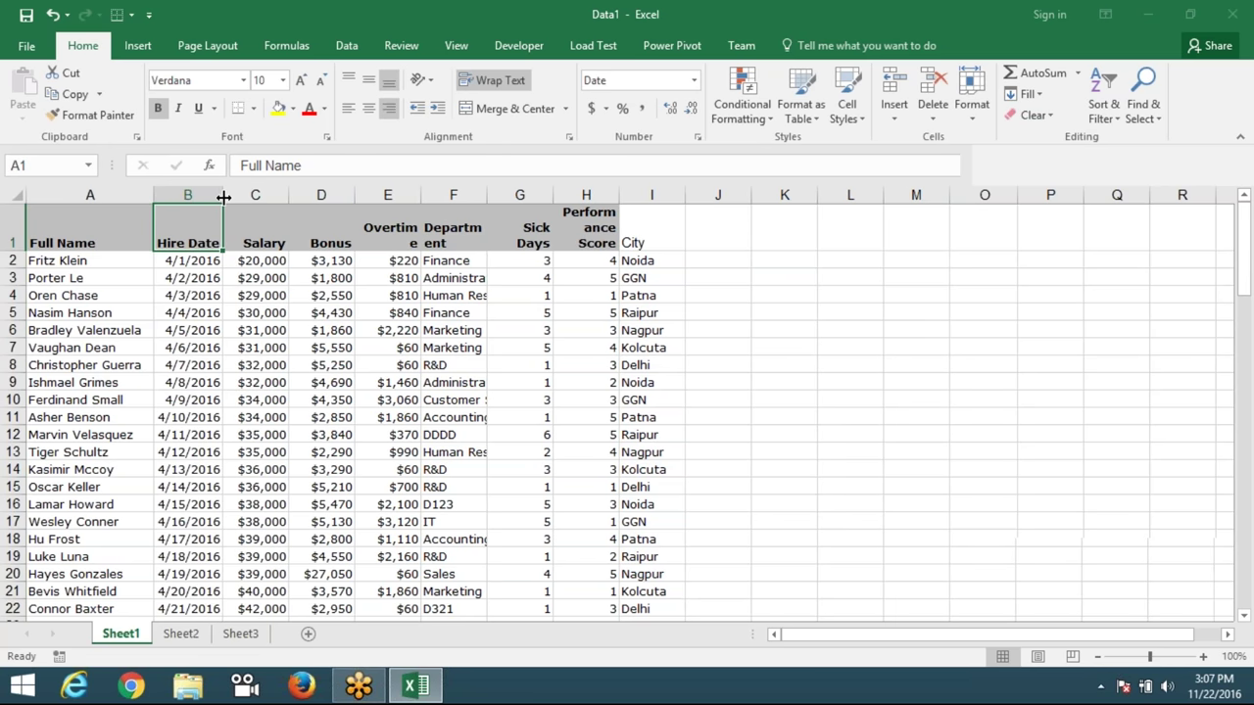
pyautogui.press('Right')
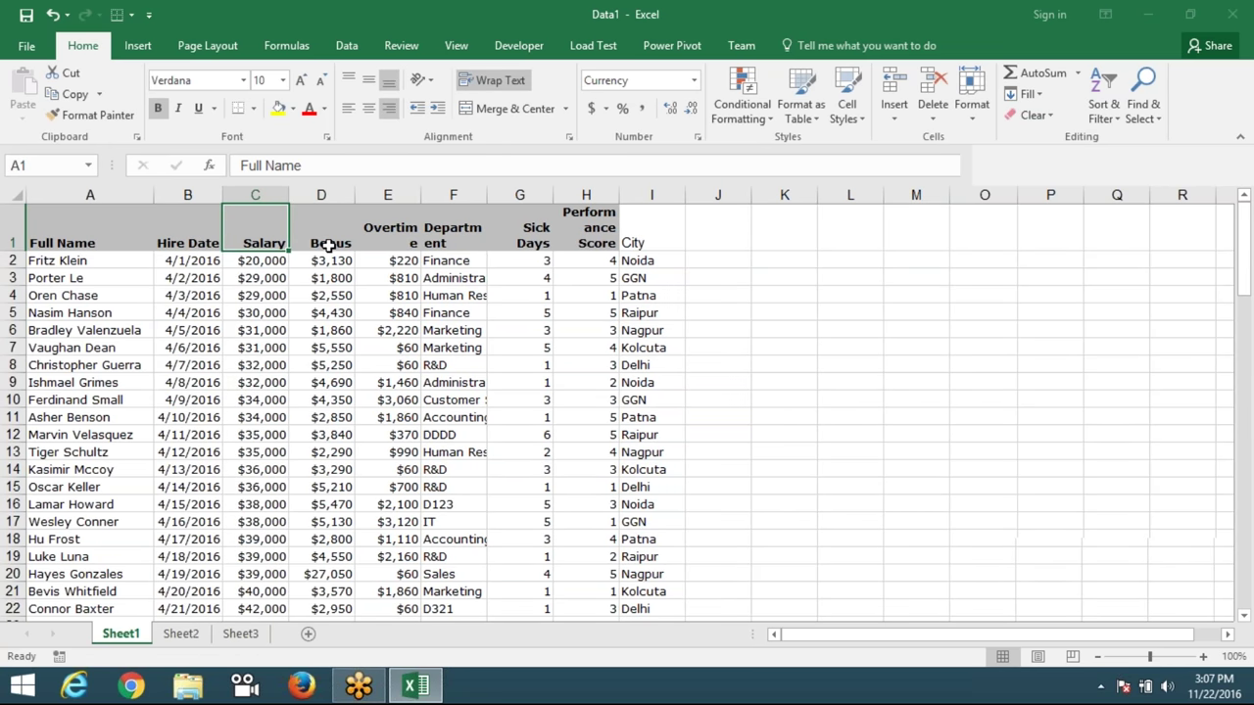
pyautogui.click(326, 245)
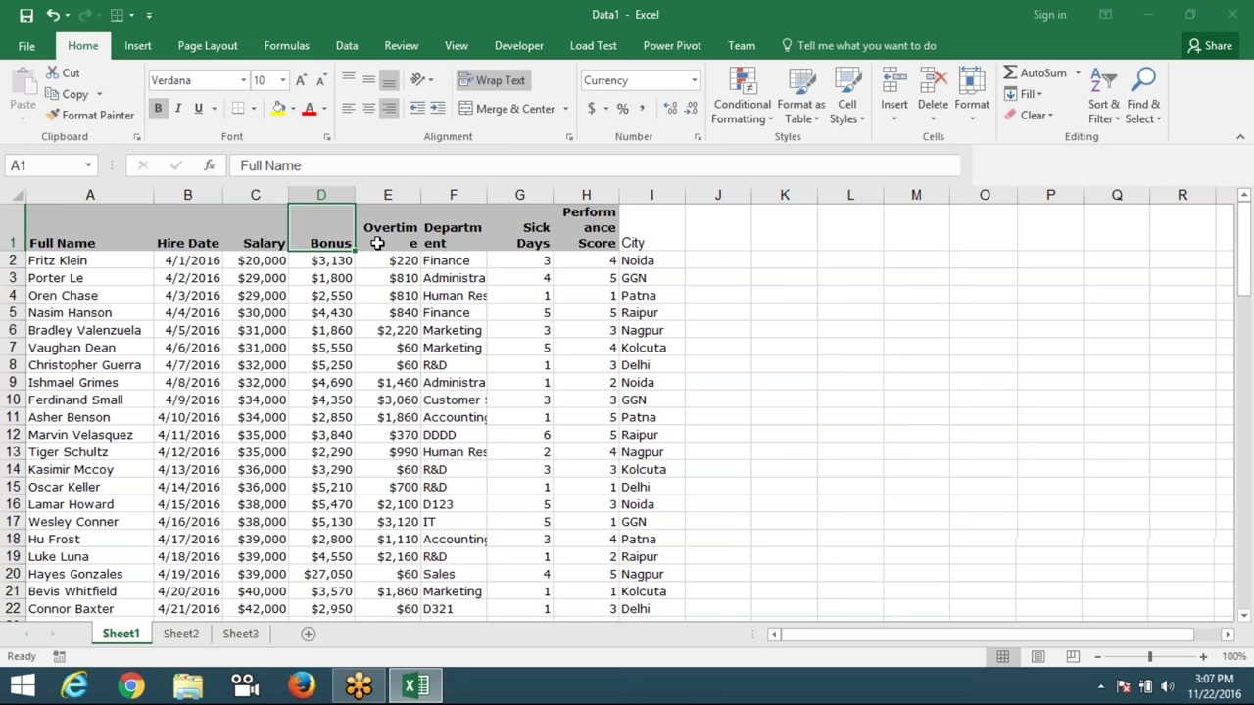
pyautogui.click(372, 245)
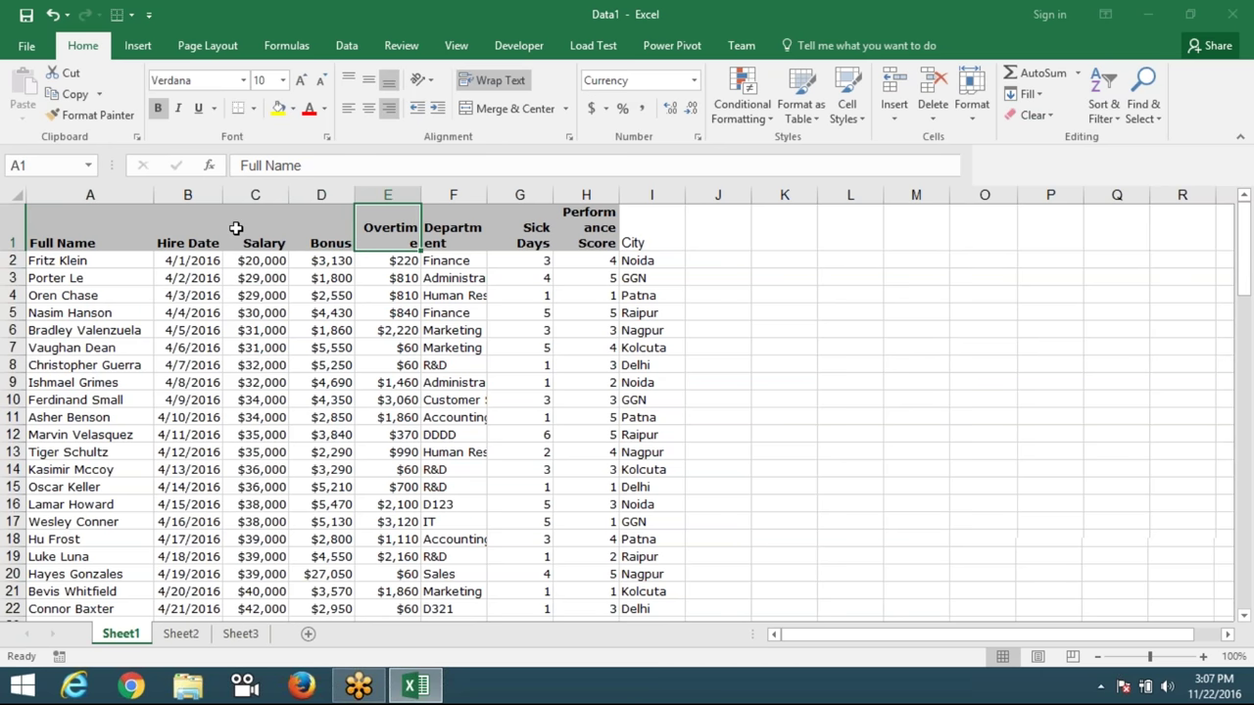
# Widen the Department column to fit Customer Support and review the Sick Days and Performance Score headers.
pyautogui.doubleClick(487, 195)
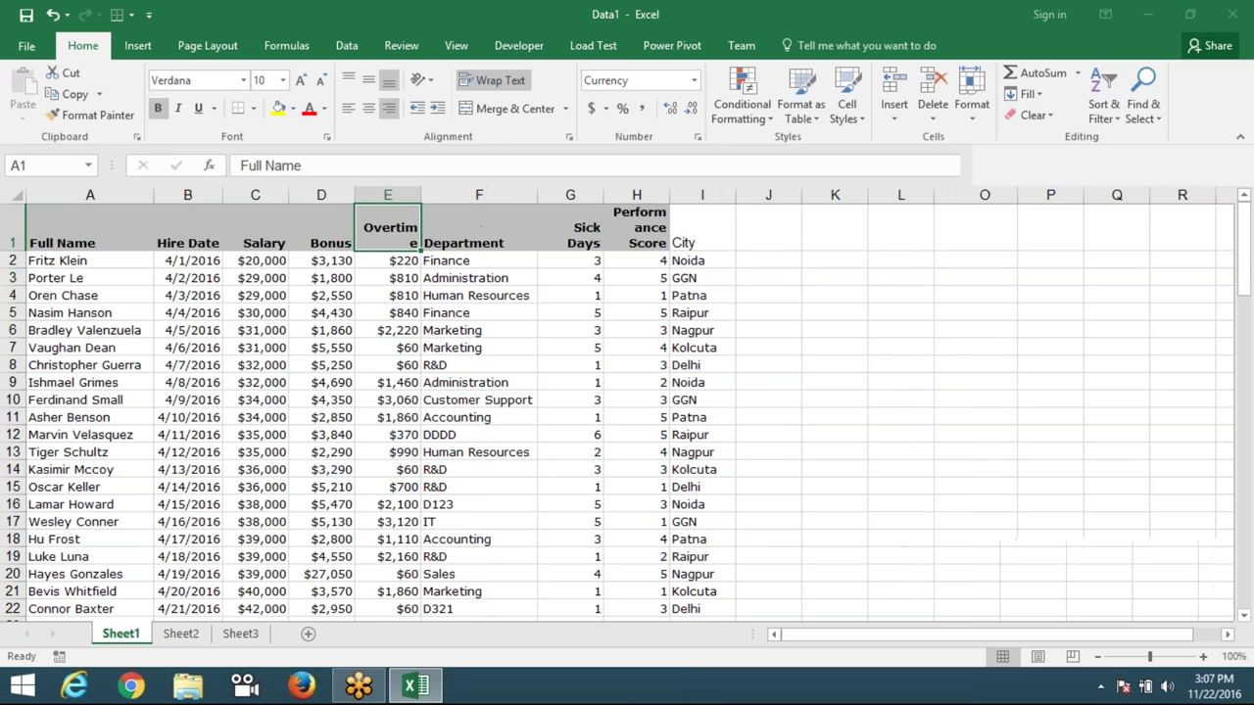
pyautogui.click(501, 230)
pyautogui.click(566, 233)
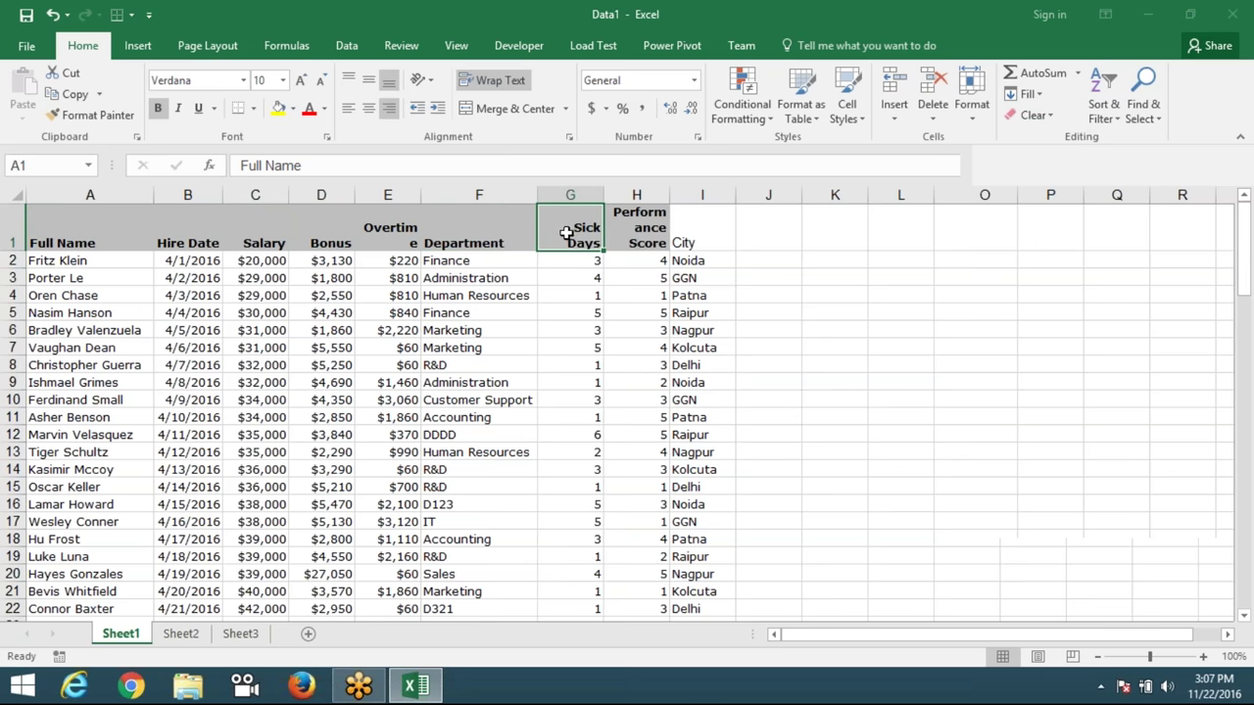
pyautogui.click(623, 238)
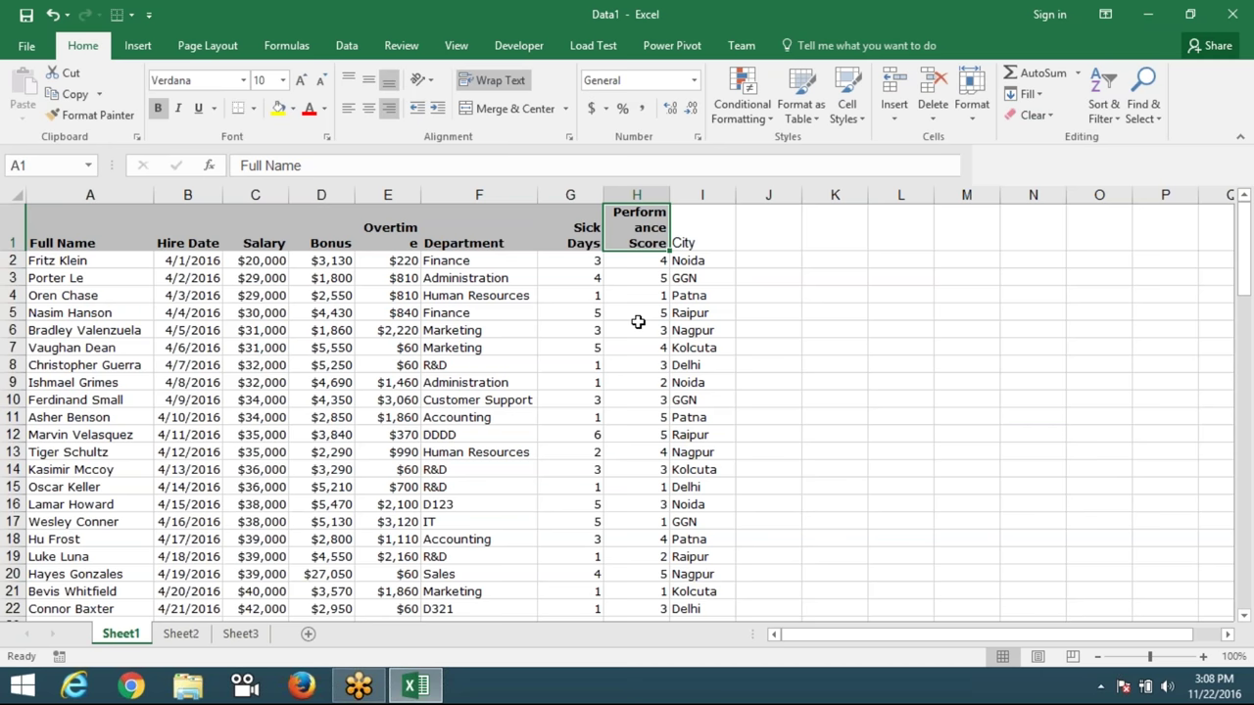
pyautogui.press('Left')
pyautogui.press('Left')
pyautogui.press('Left')
pyautogui.press('Left')
pyautogui.press('Left')
pyautogui.press('Left')
pyautogui.press('Left')
pyautogui.press('Right')
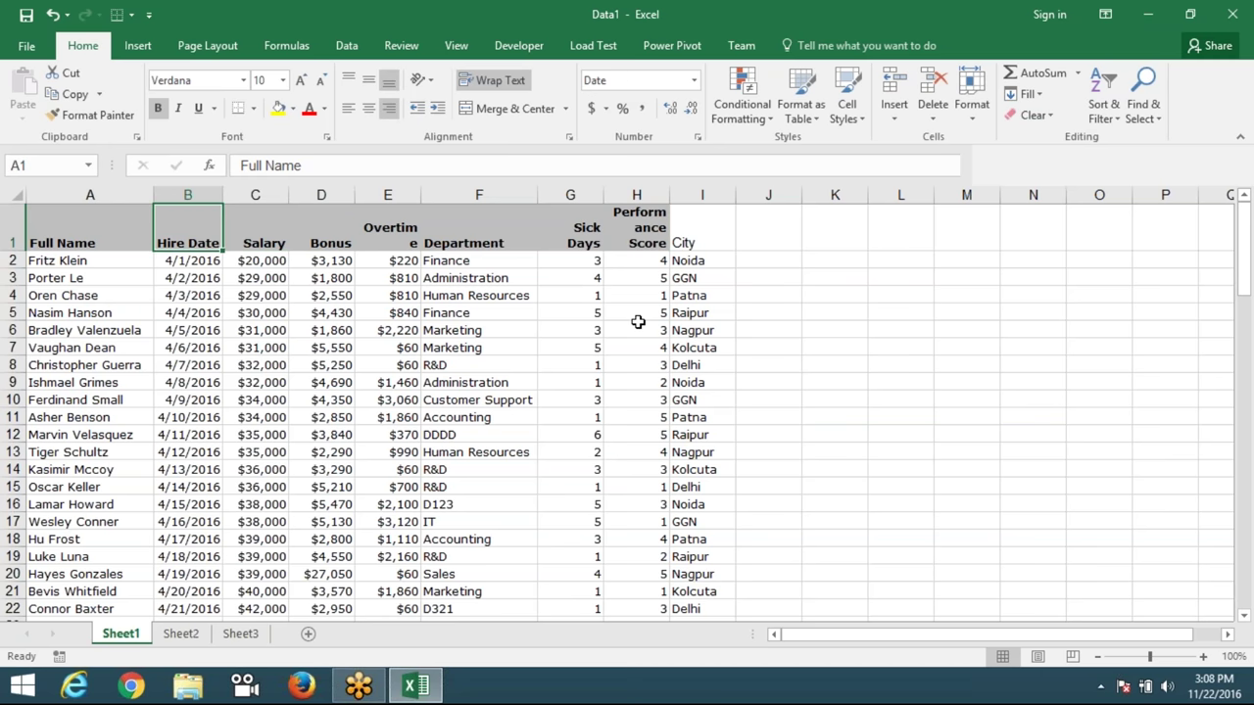
pyautogui.press('Right')
pyautogui.press('Right')
pyautogui.press('Right')
pyautogui.press('Right')
pyautogui.press('Right')
pyautogui.press('Right')
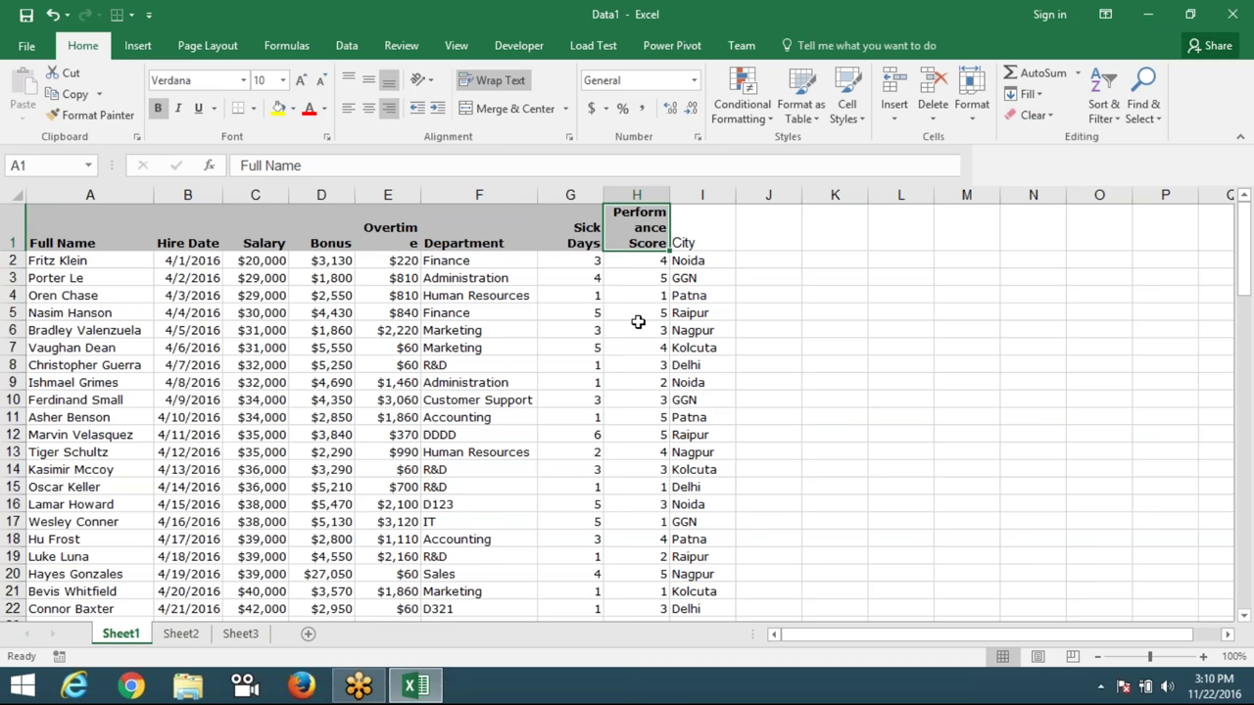
pyautogui.click(142, 233)
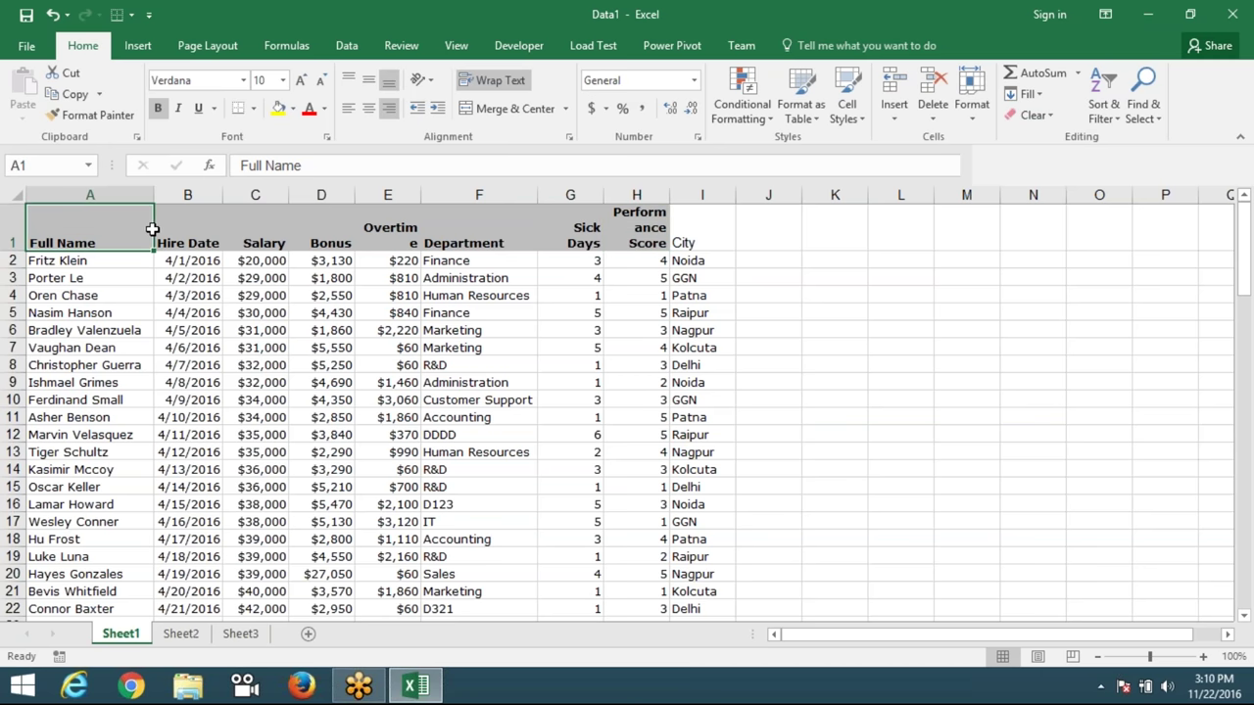
pyautogui.scroll(-20, 199, 231)
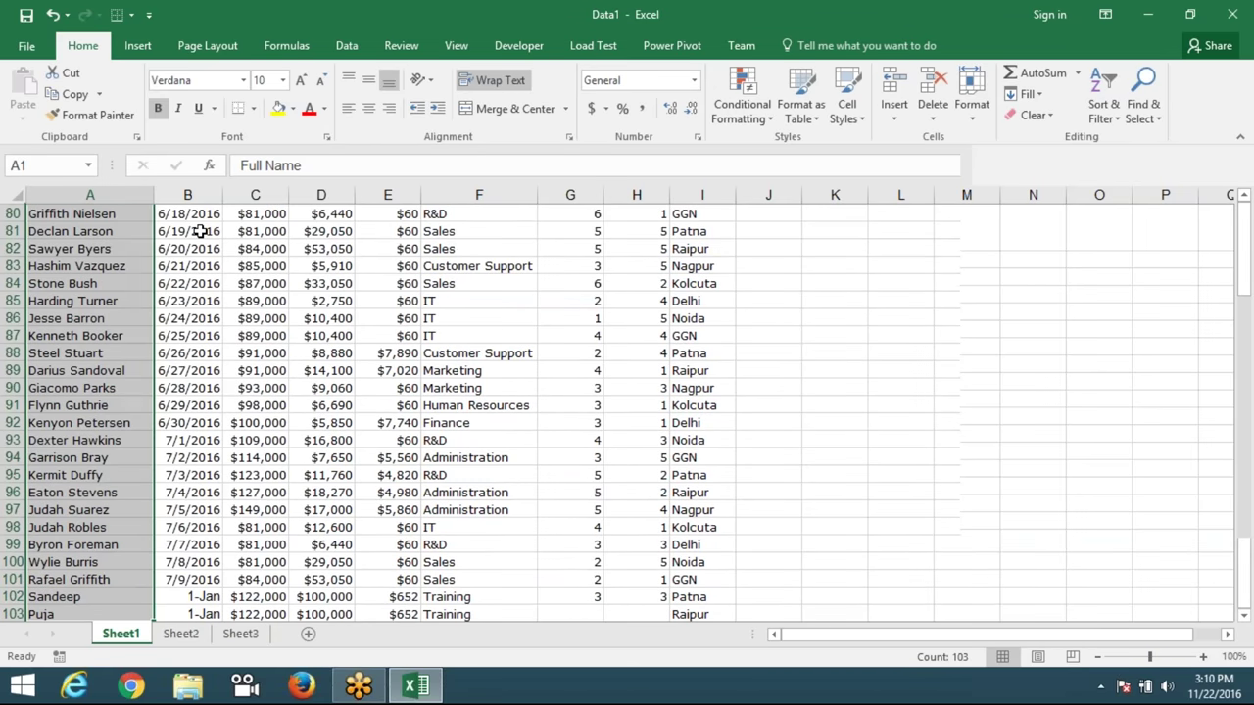
# Select row 12 of the employee table and insert a blank row there.
pyautogui.scroll(20, 199, 231)
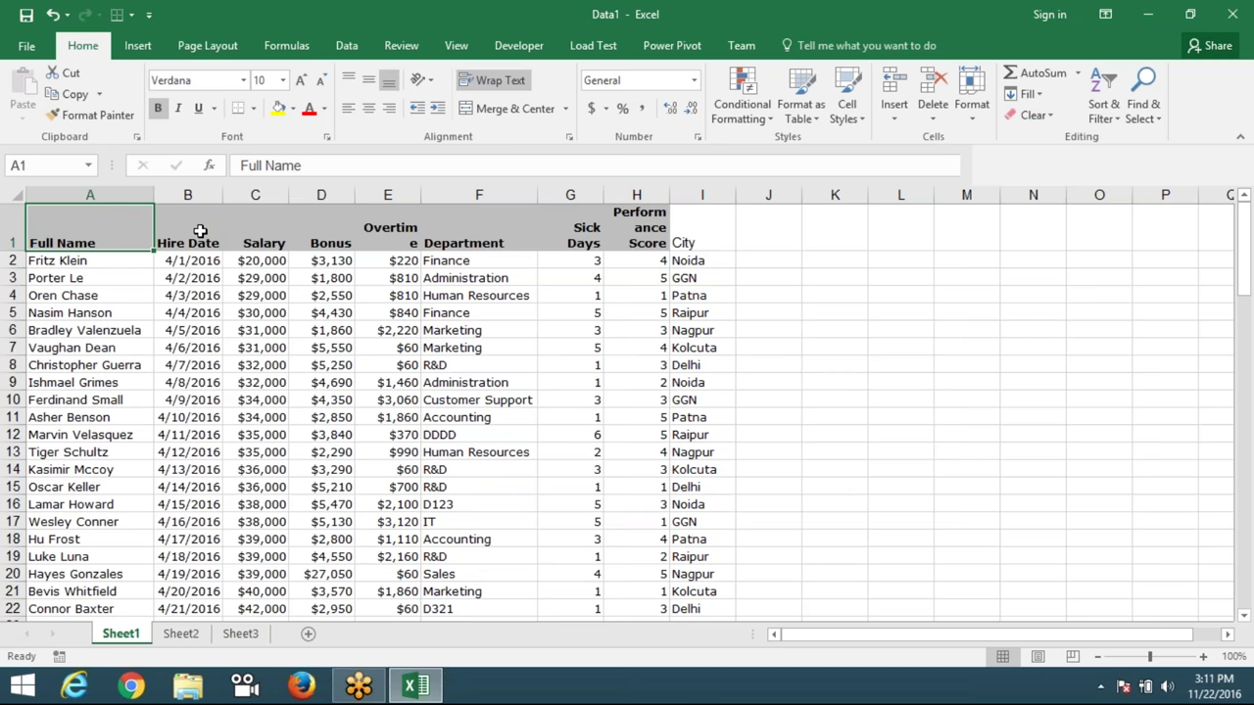
pyautogui.press('Down')
pyautogui.press('Down')
pyautogui.press('Down')
pyautogui.press('Down')
pyautogui.press('Down')
pyautogui.press('Down')
pyautogui.press('Down')
pyautogui.press('Down')
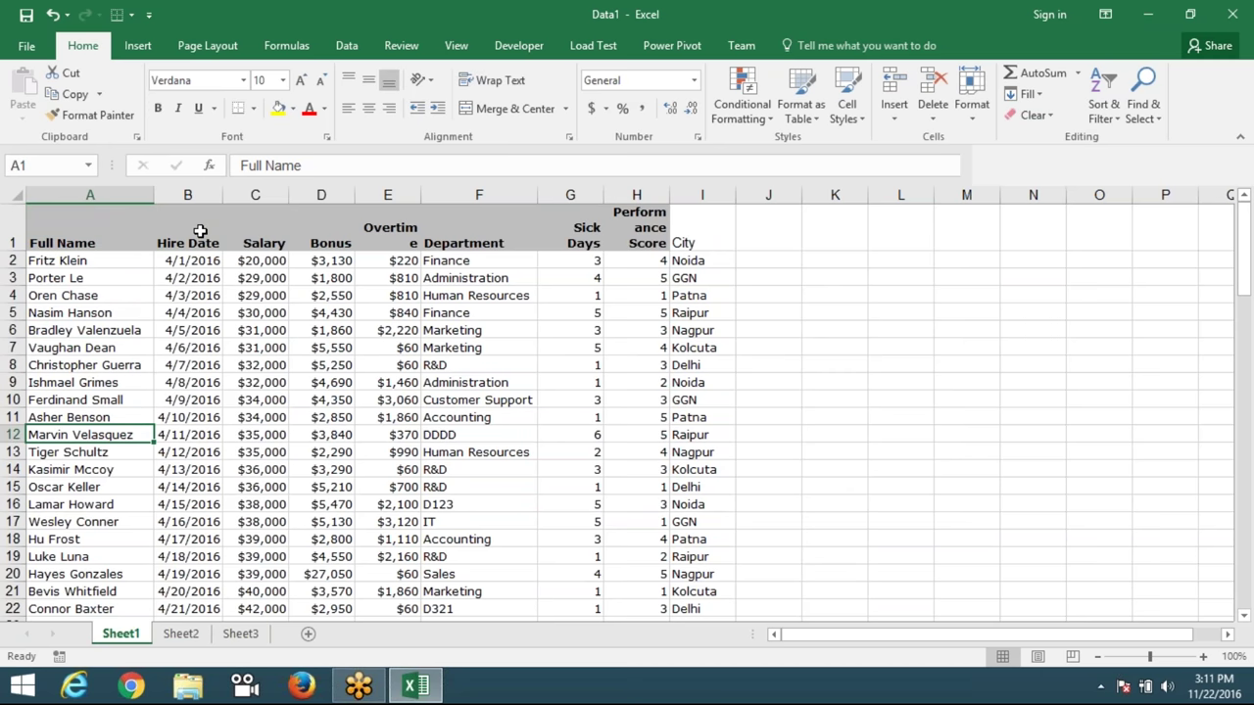
pyautogui.hotkey('shift', 'space')
pyautogui.hotkey('ctrl', 'shift', '+')
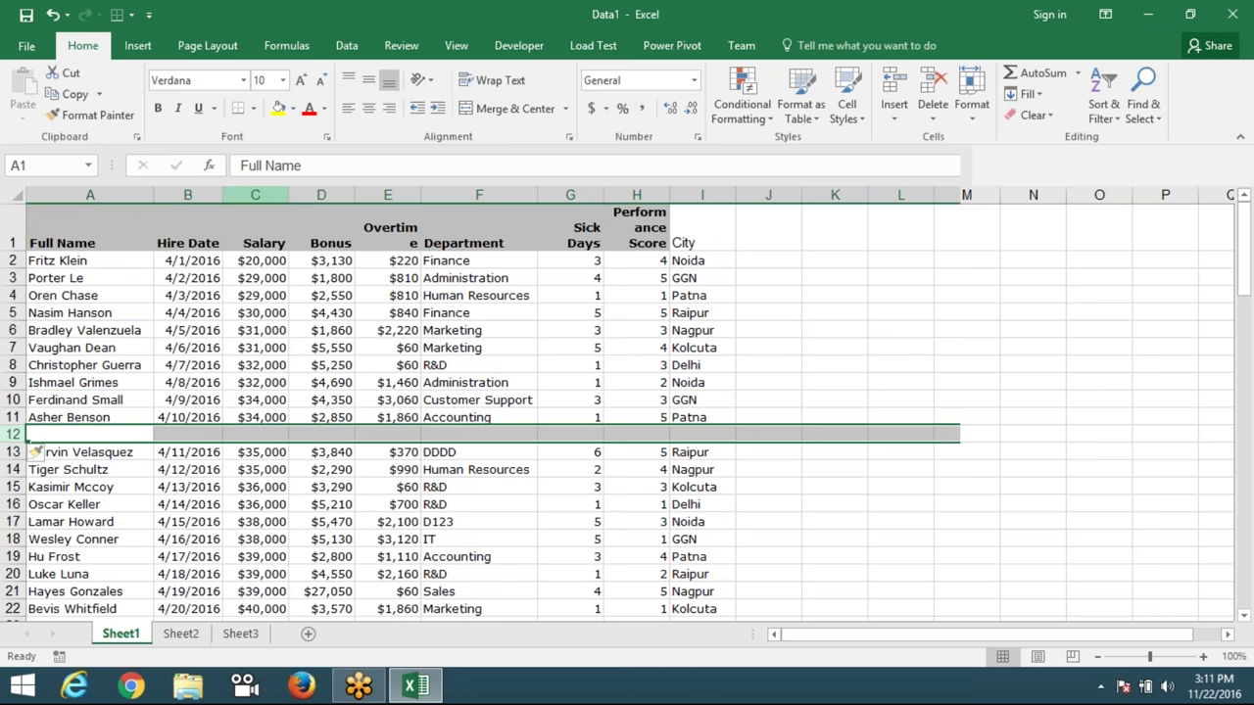
# Select the data block A1:I11 above the blank row using Ctrl+Shift arrows and Ctrl+A.
pyautogui.press('Up')
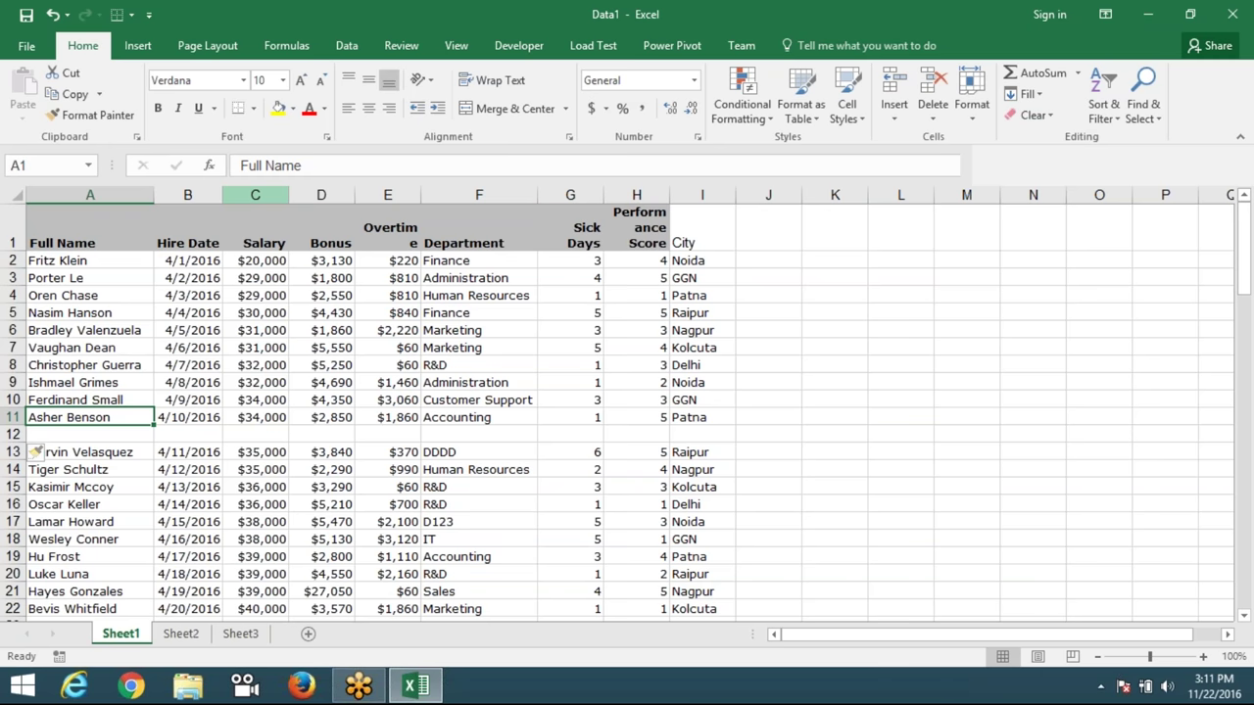
pyautogui.press('Up')
pyautogui.press('Up')
pyautogui.press('Up')
pyautogui.press('Up')
pyautogui.press('Up')
pyautogui.press('Up')
pyautogui.press('Up')
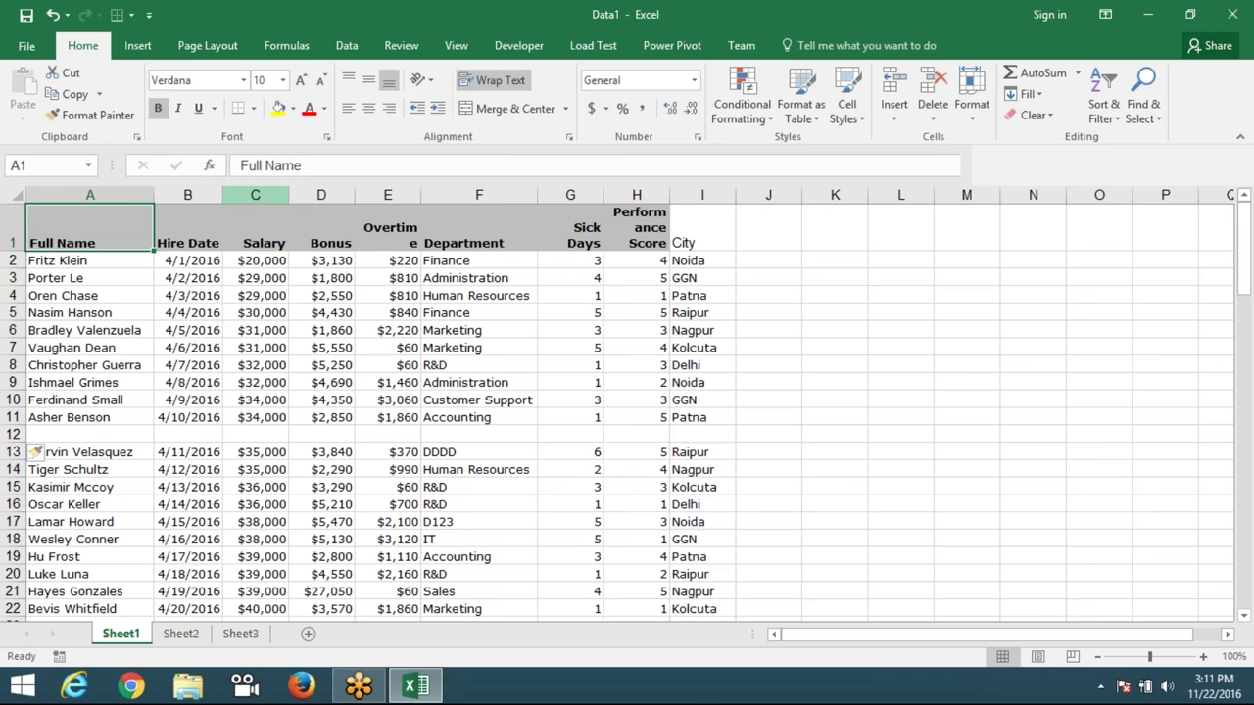
pyautogui.hotkey('ctrl', 'shift', 'Right')
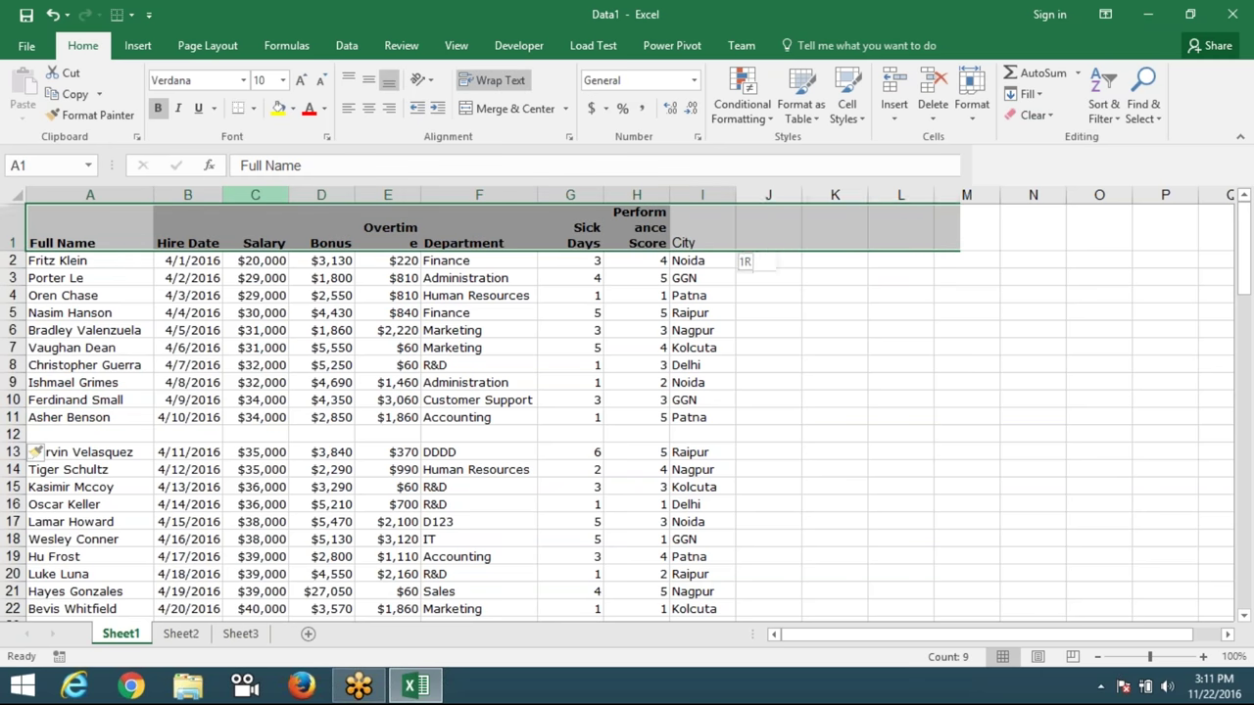
pyautogui.hotkey('ctrl', 'shift', 'Down')
pyautogui.hotkey('ctrl', 'shift', 'Up')
pyautogui.hotkey('ctrl', 'shift', 'Left')
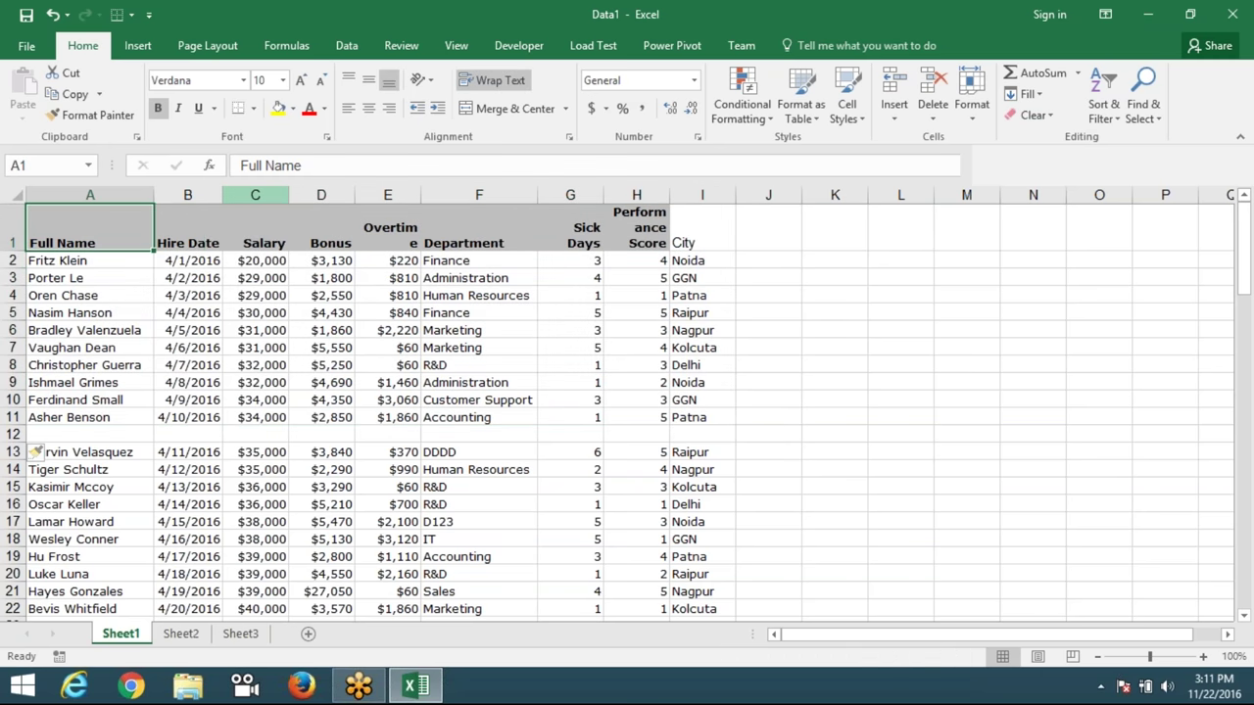
pyautogui.hotkey('ctrl', 'a')
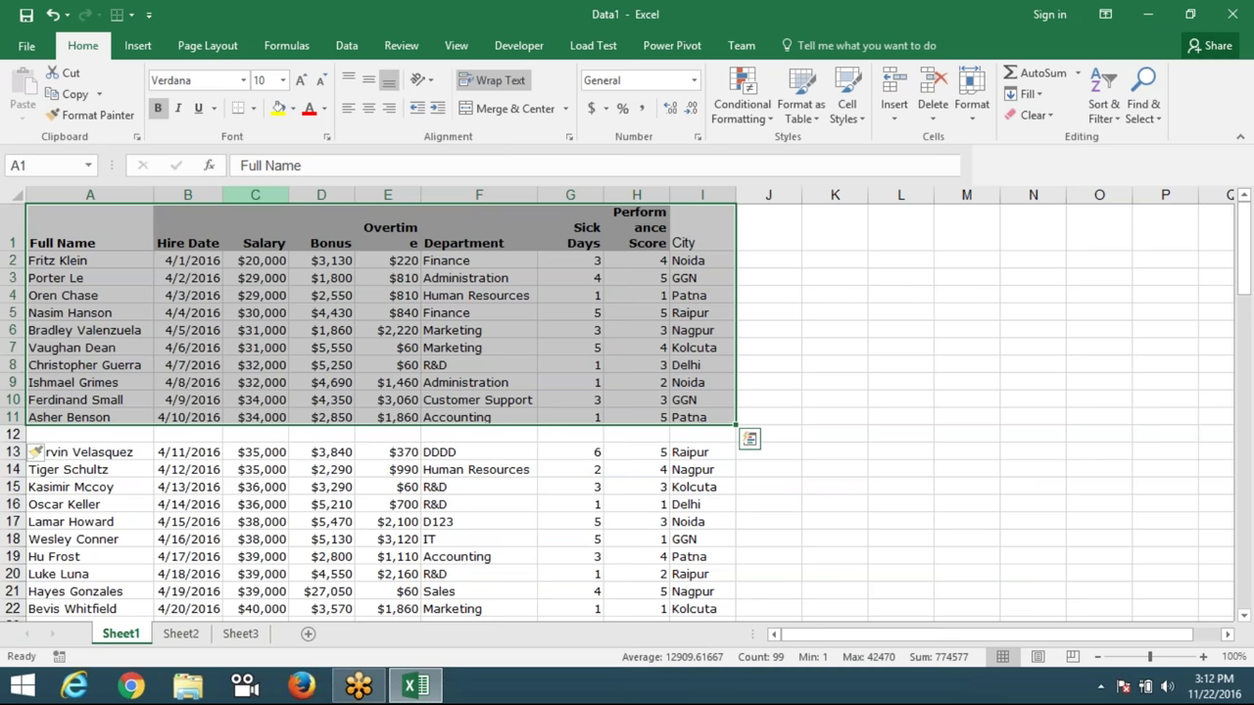
# Delete the blank row 12 with Ctrl+Minus.
pyautogui.press('Escape')
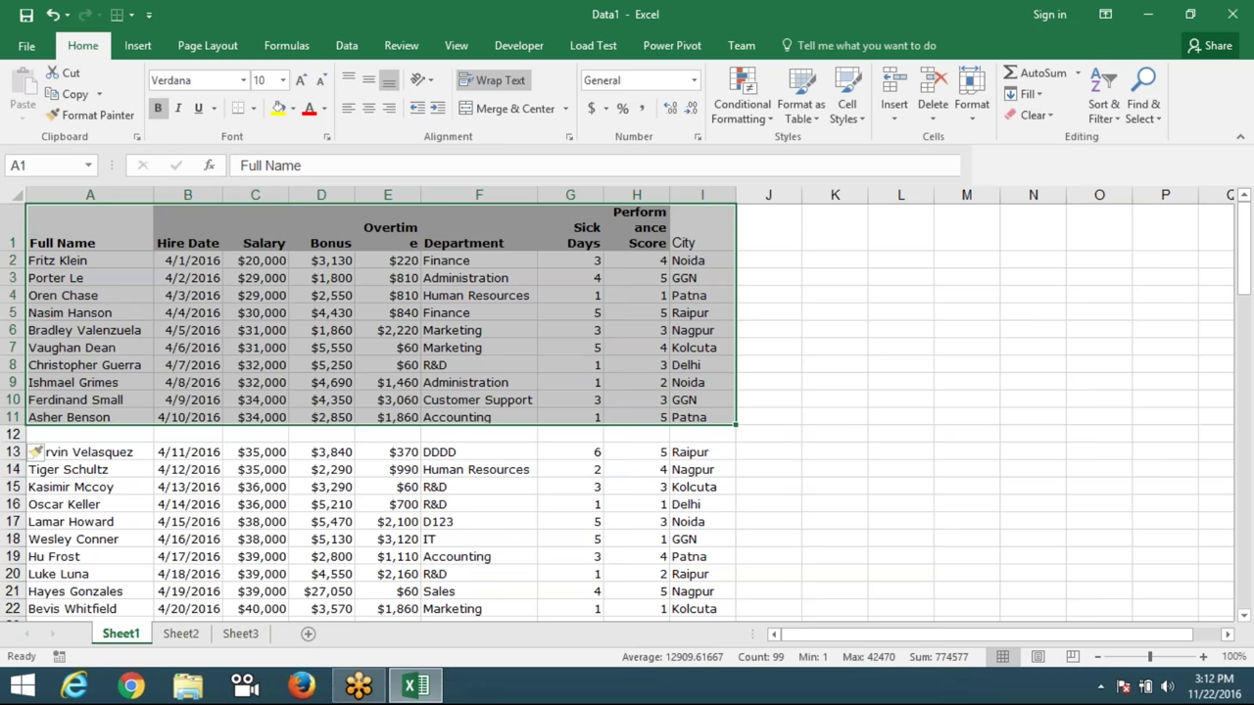
pyautogui.click(13, 434)
pyautogui.hotkey('ctrl', '-')
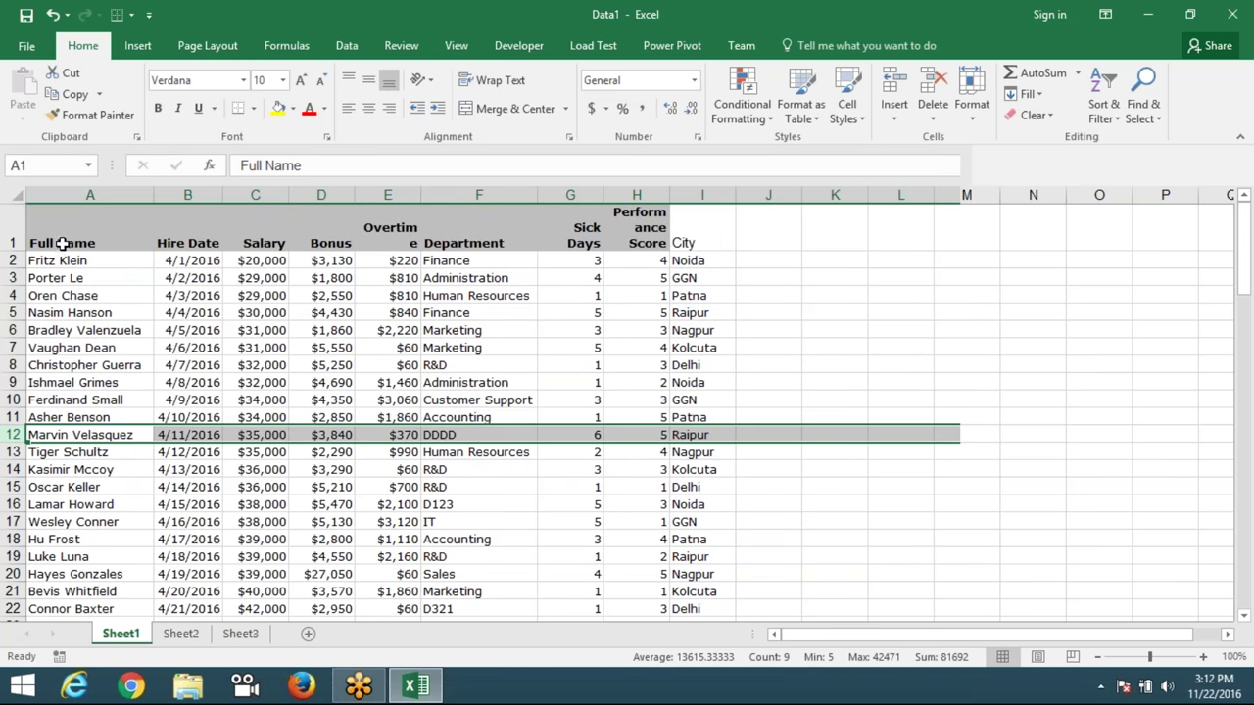
# Return to cell A1 and show the Insert ribbon options.
pyautogui.click(59, 245)
pyautogui.click(136, 47)
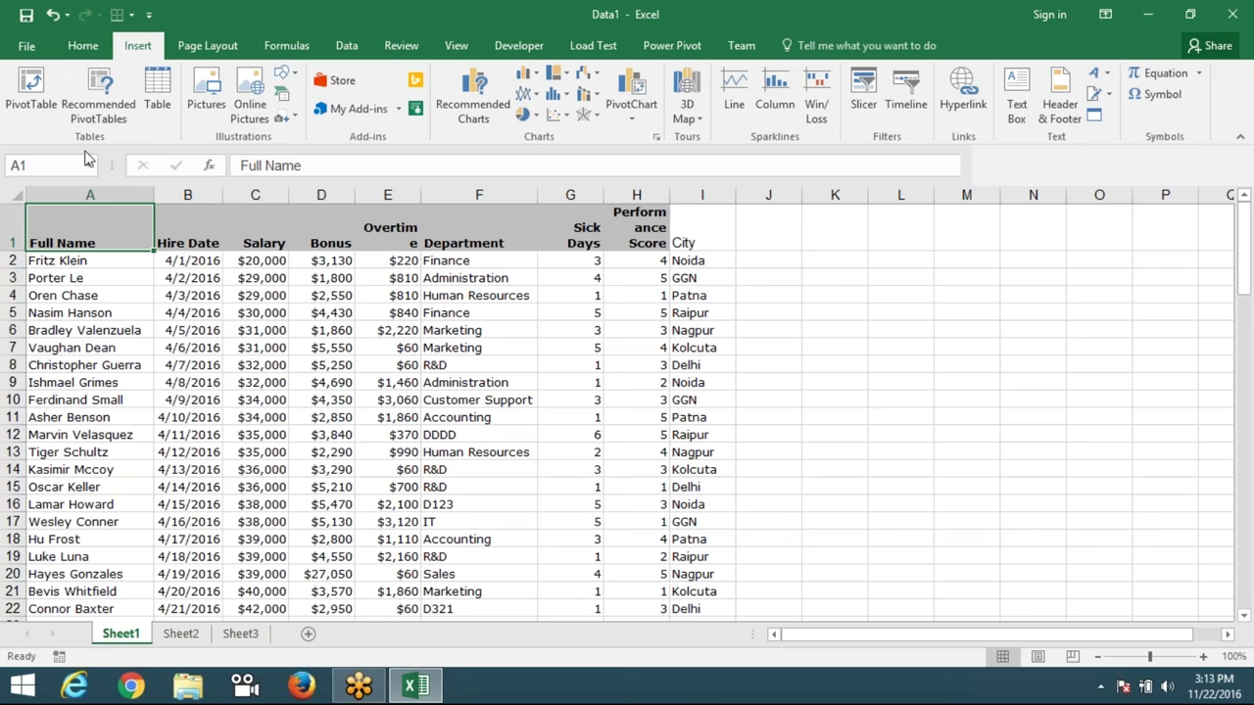
# Preview the Recommended PivotTables for the employee data from A1, then dismiss them.
pyautogui.click(90, 278)
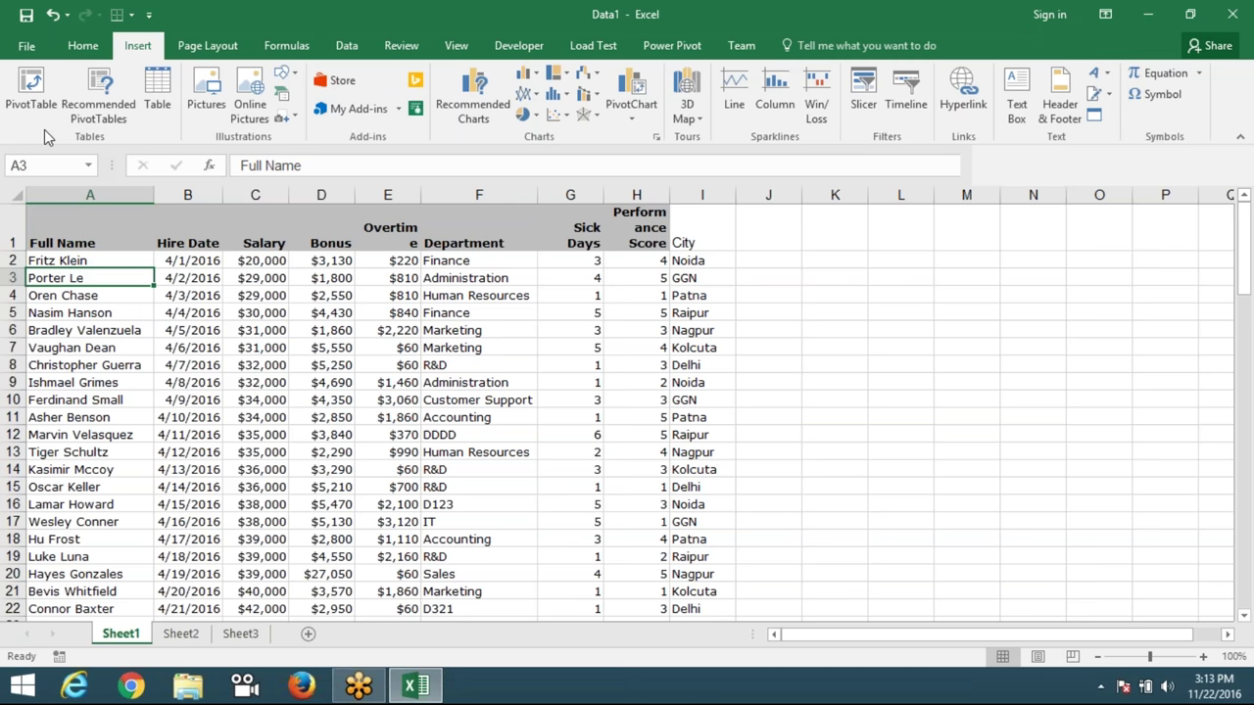
pyautogui.hotkey('ctrl', 'Home')
pyautogui.click(98, 113)
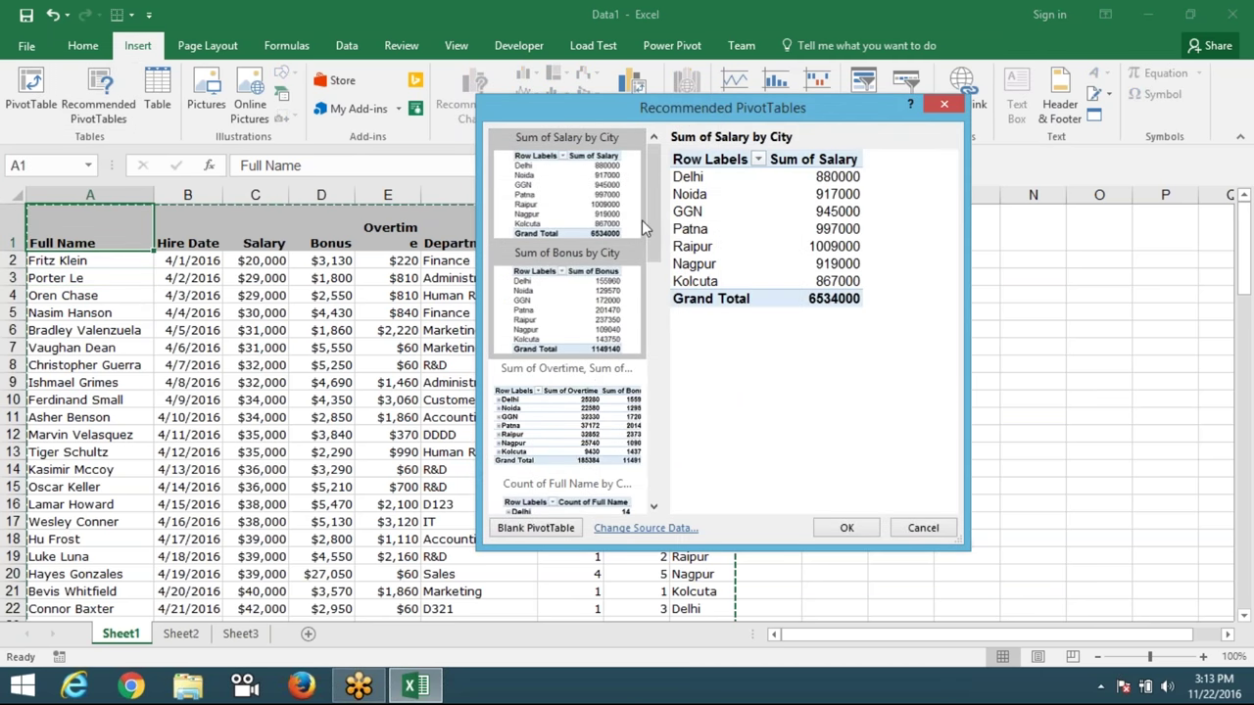
pyautogui.moveTo(651, 218)
pyautogui.mouseDown()
pyautogui.moveTo(654, 415)
pyautogui.moveTo(653, 282)
pyautogui.mouseUp()
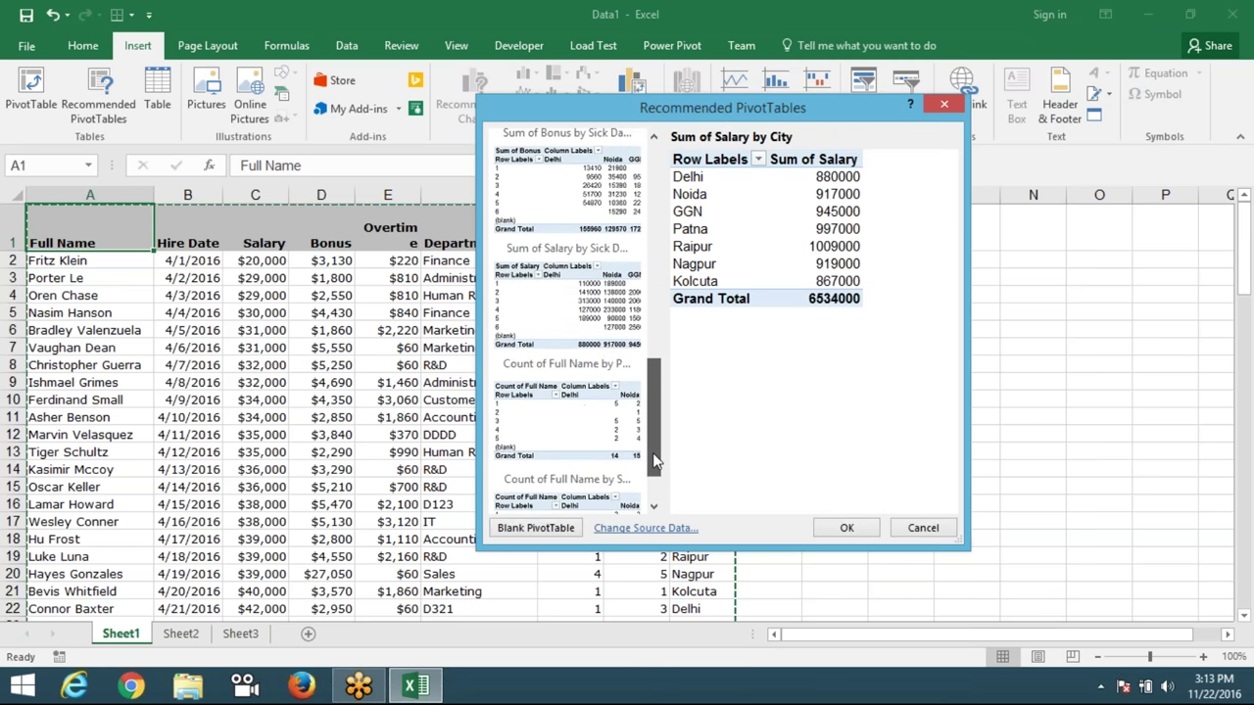
pyautogui.click(653, 282)
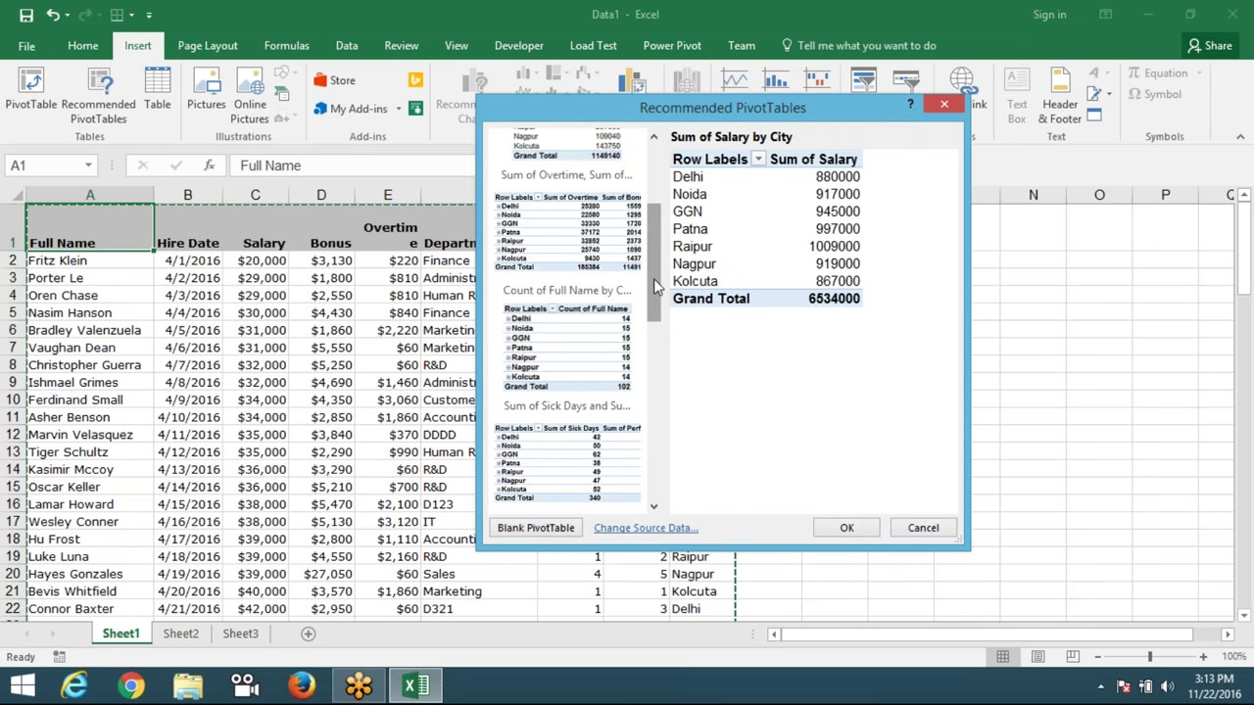
pyautogui.press('Escape')
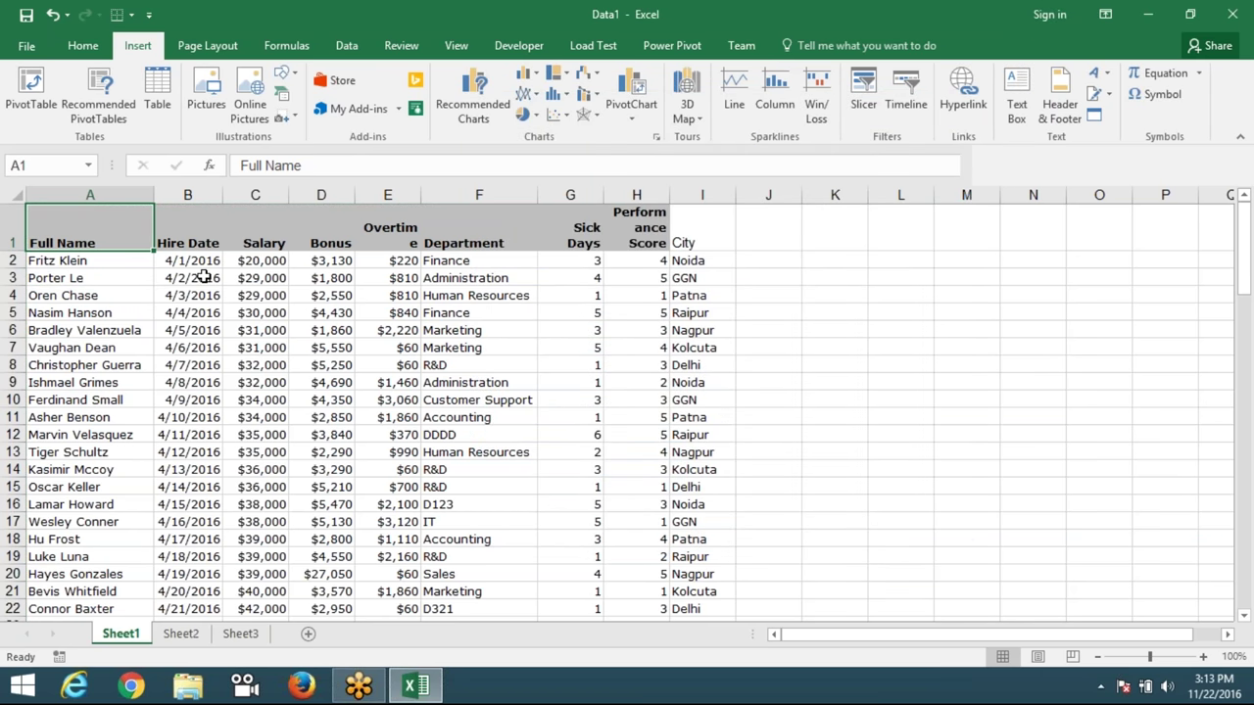
# Reopen Recommended PivotTables, close them without creating a pivot, and reselect header cell A1.
pyautogui.click(122, 127)
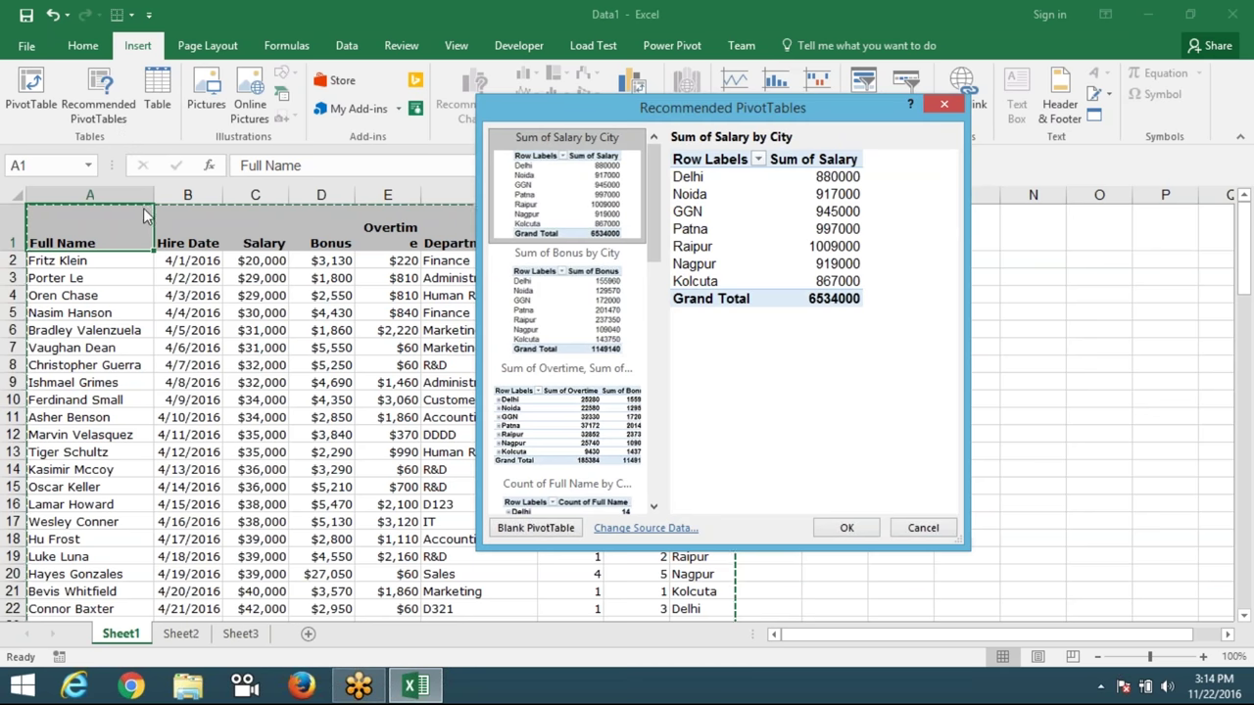
pyautogui.press('Escape')
pyautogui.click(51, 295)
pyautogui.scroll(-2, 61, 330)
pyautogui.scroll(2, 61, 330)
pyautogui.click(65, 217)
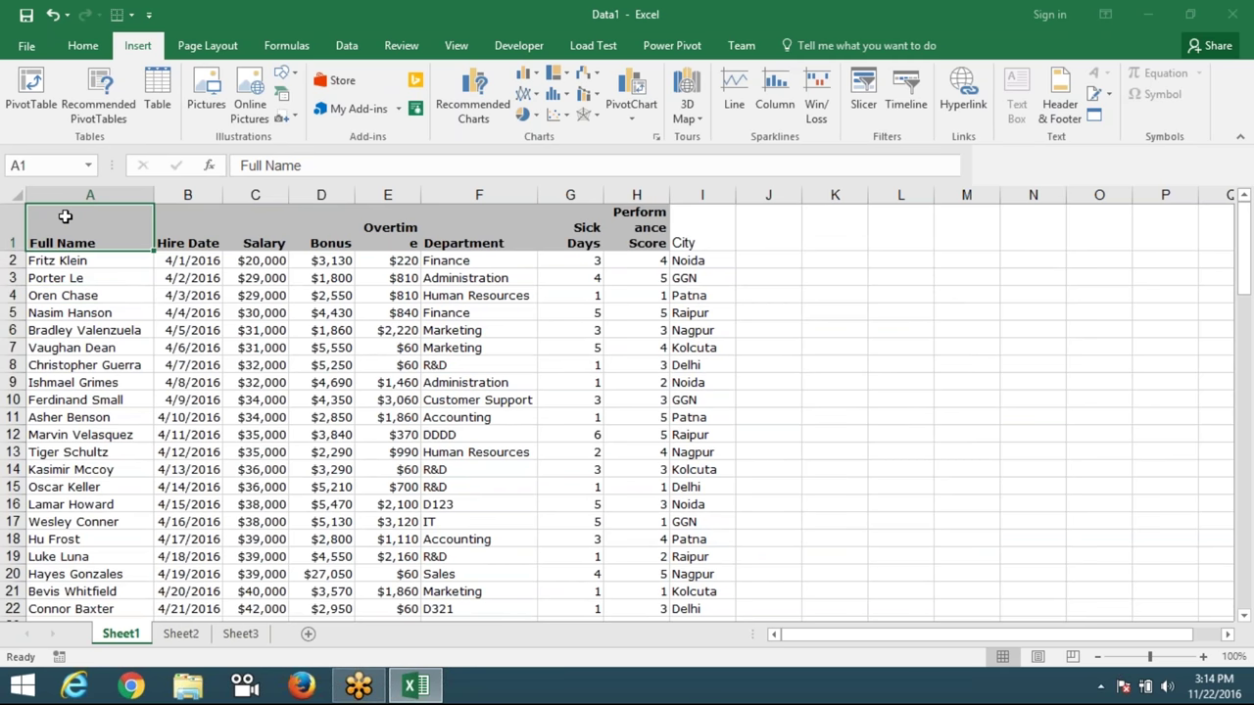
# Create a blank PivotTable from Sheet1!$A$1:$I$103 on a new worksheet.
pyautogui.click(20, 114)
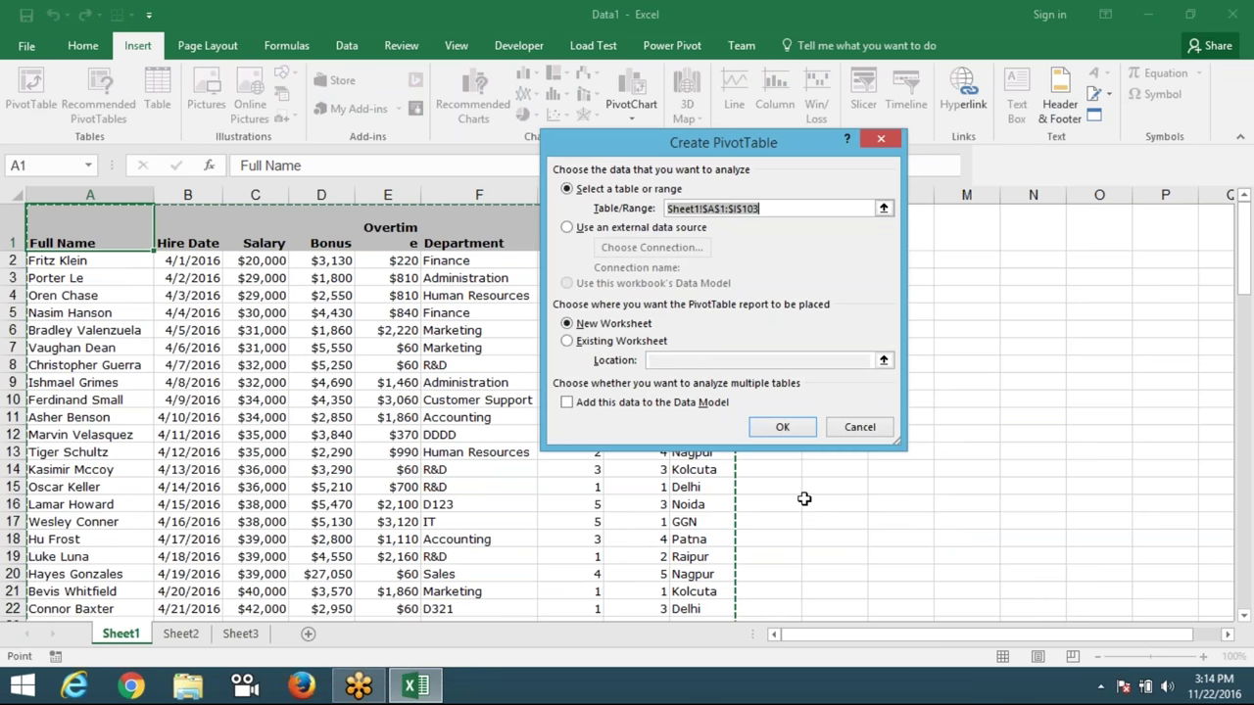
pyautogui.click(777, 431)
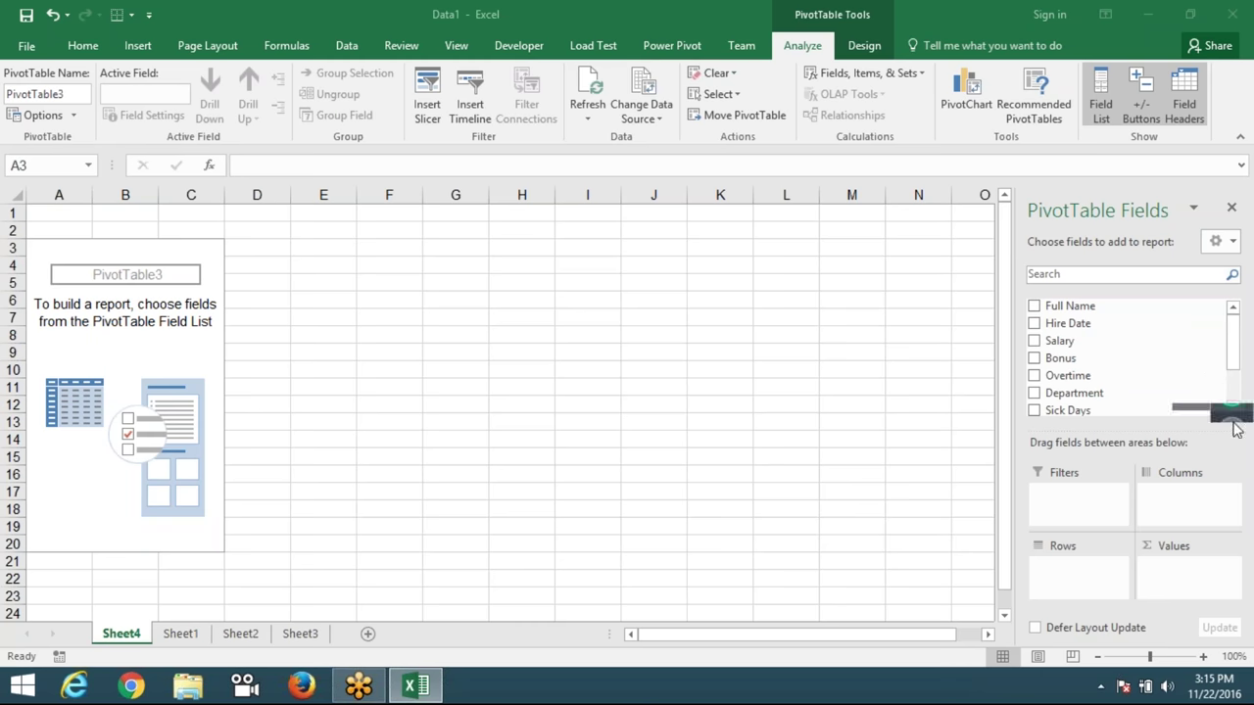
pyautogui.click(1232, 550)
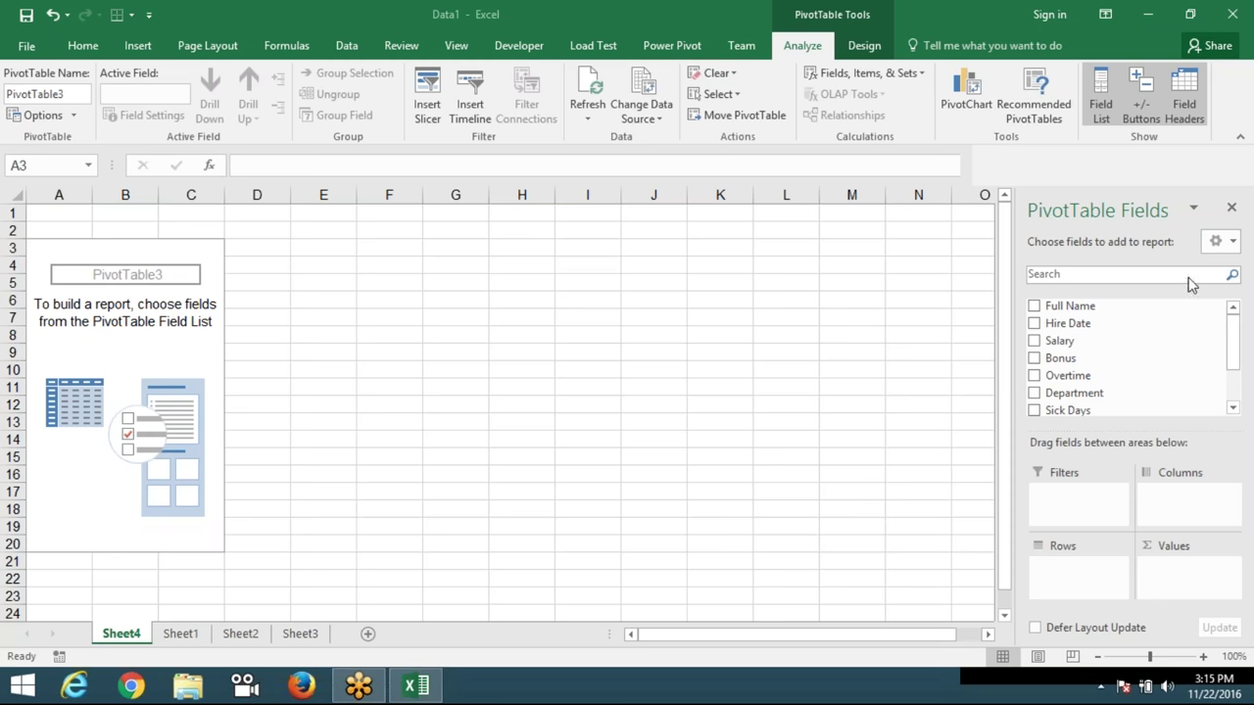
pyautogui.click(1218, 46)
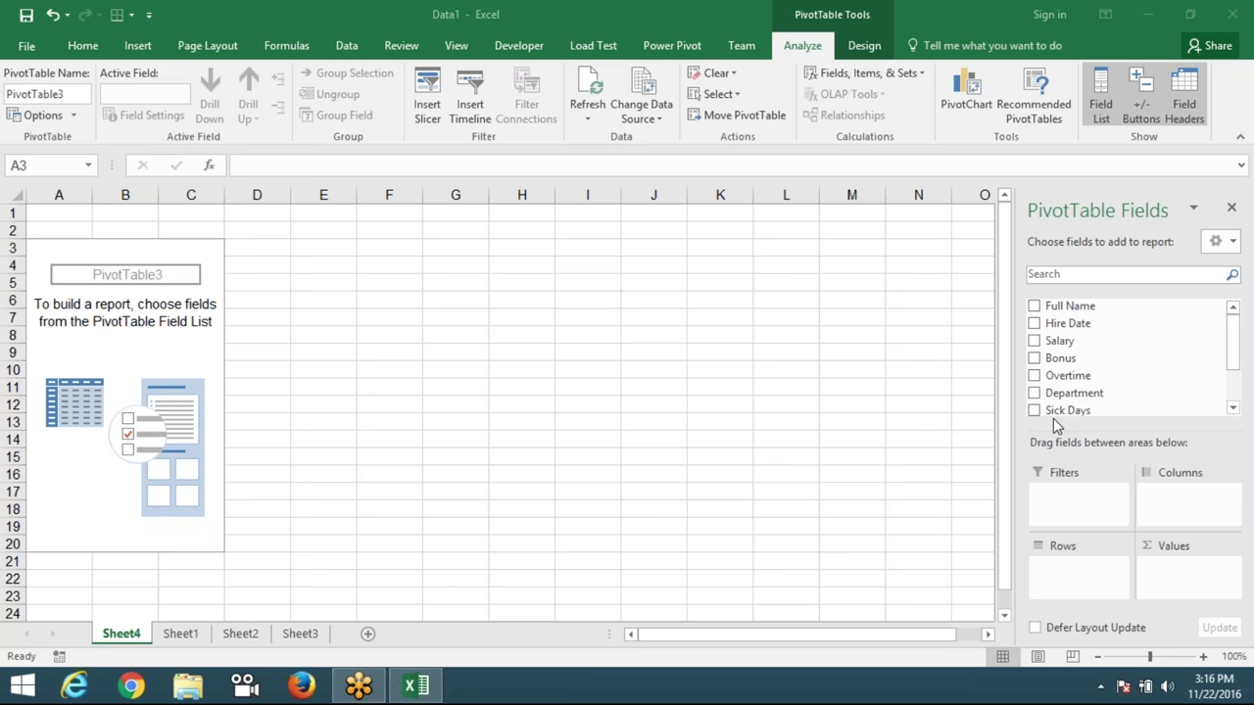
# Add Department to the pivot's Rows area and select the department labels A4:A17.
pyautogui.click(1056, 393)
pyautogui.moveTo(1117, 393)
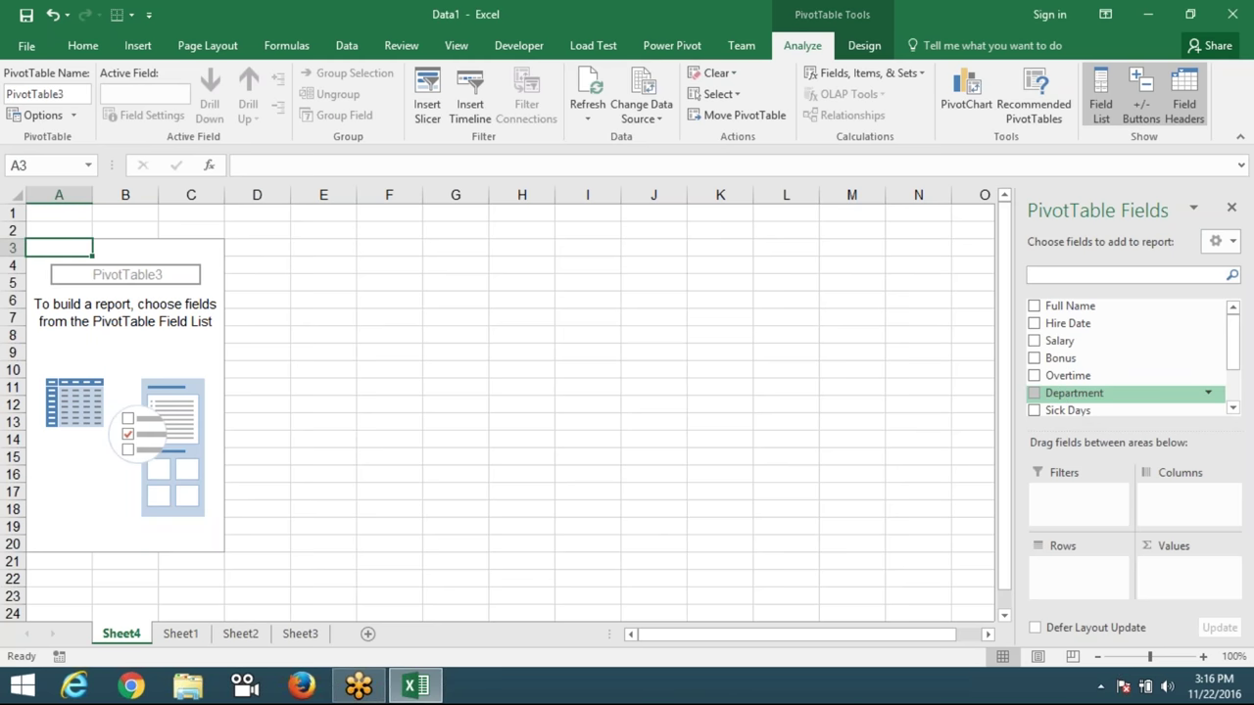
pyautogui.moveTo(1074, 393); pyautogui.dragTo(1077, 583)
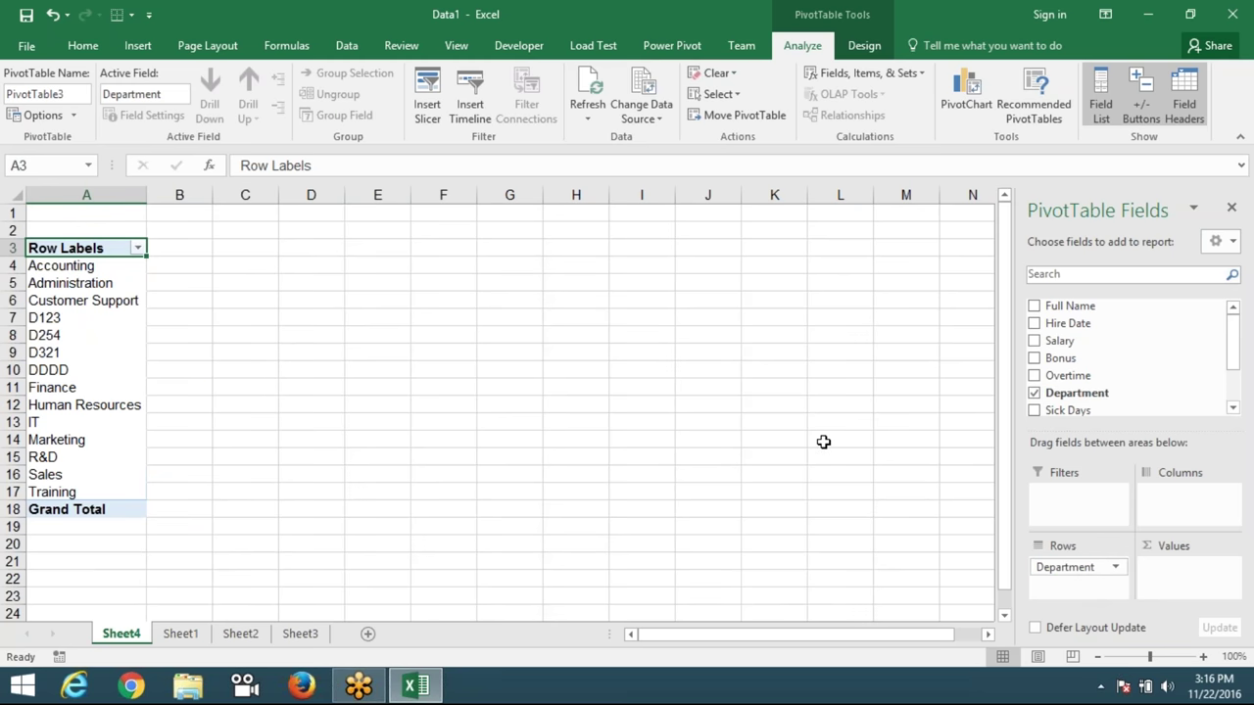
pyautogui.moveTo(50, 266); pyautogui.dragTo(78, 492)
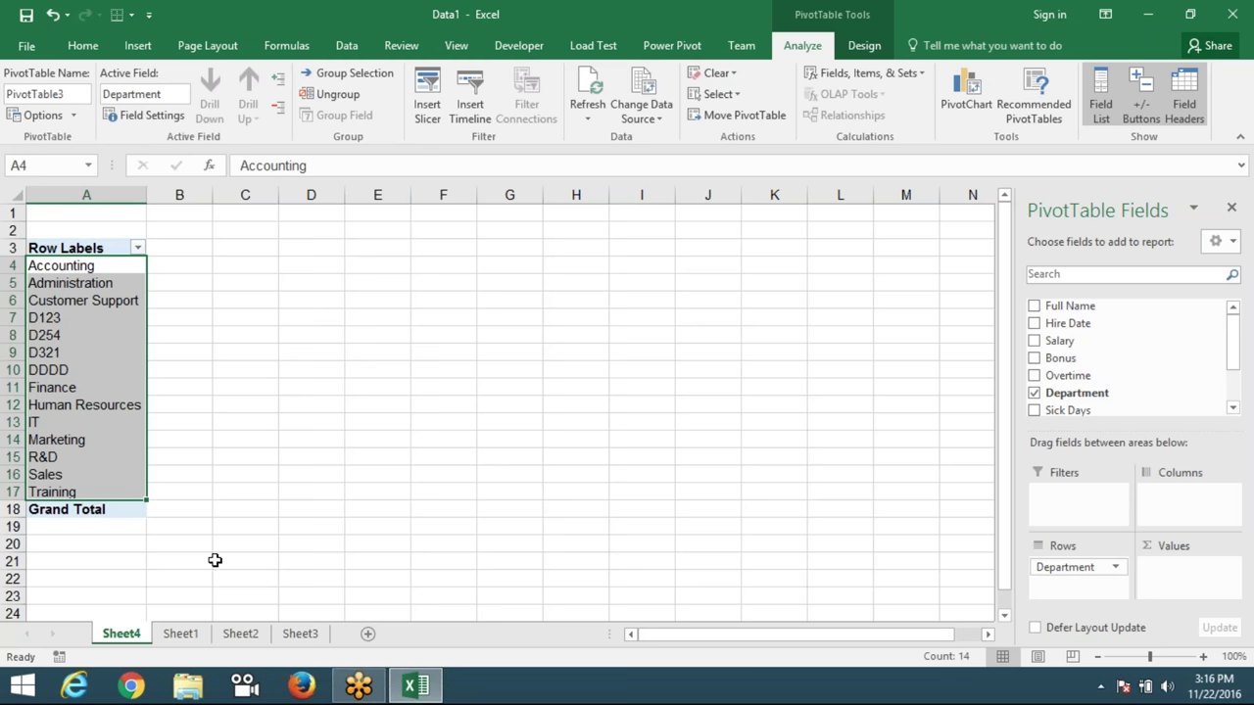
# Inspect the Department column (F) on Sheet1, then return to the Sheet4 pivot.
pyautogui.click(183, 633)
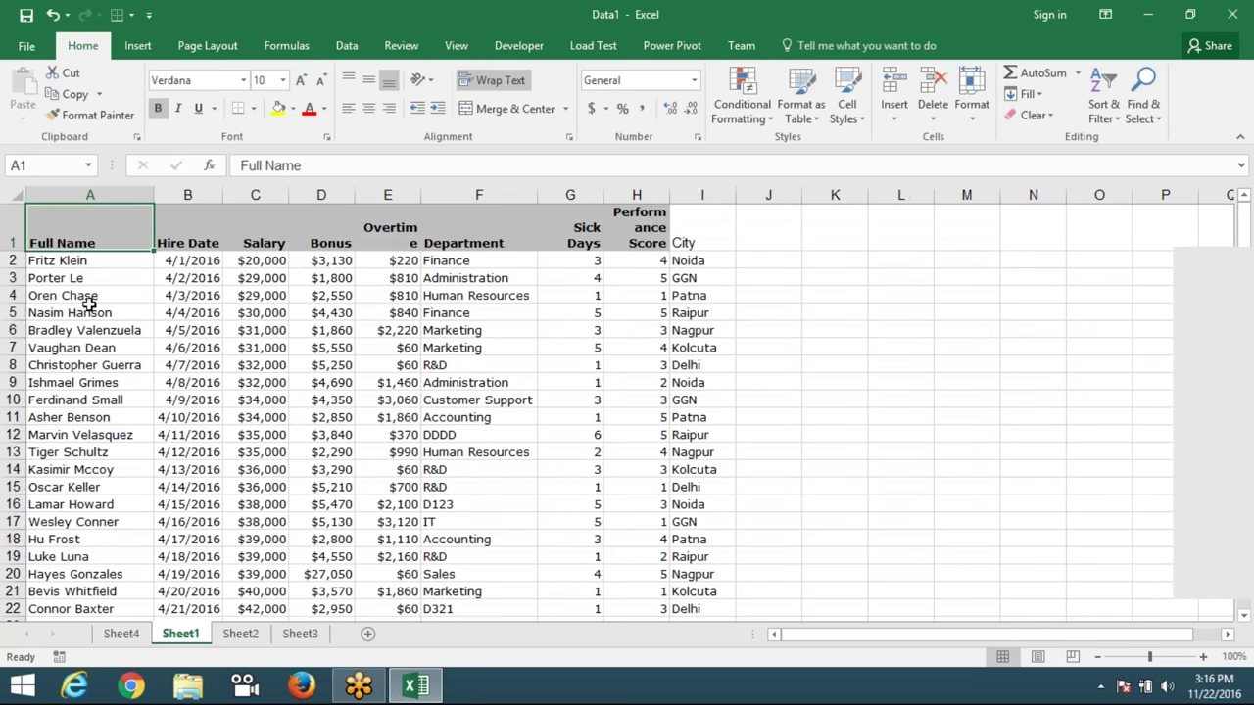
pyautogui.click(476, 195)
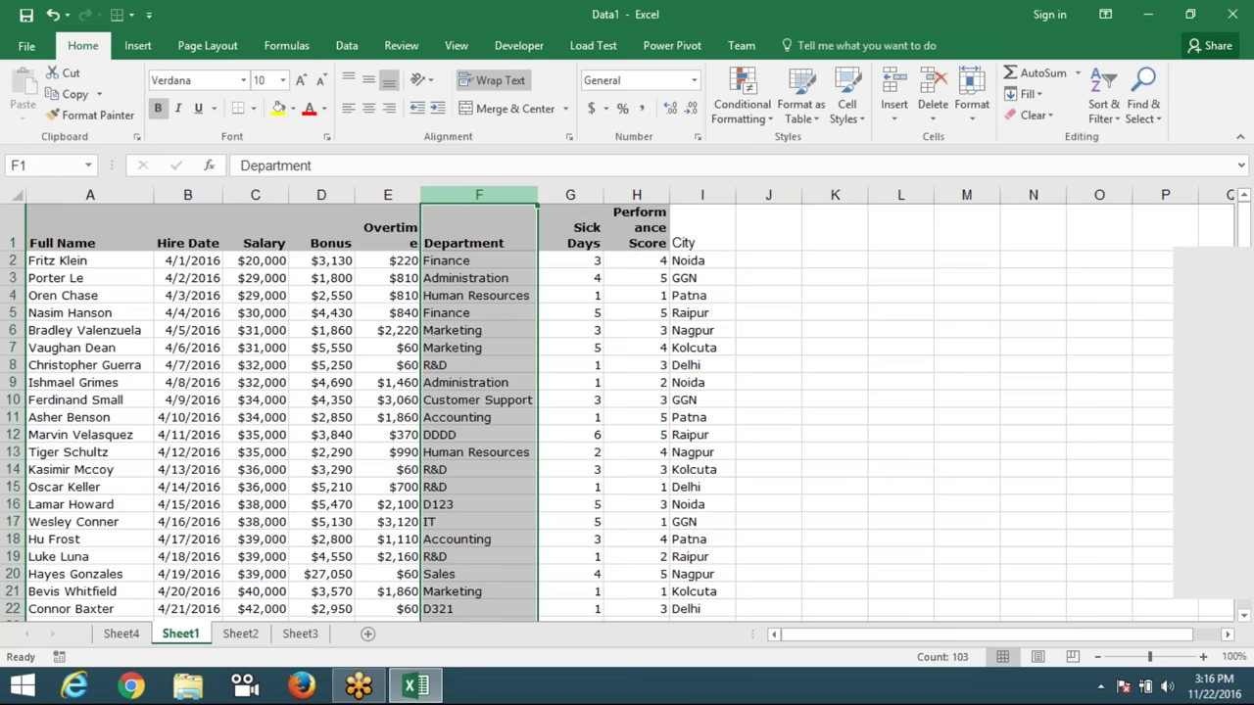
pyautogui.click(123, 634)
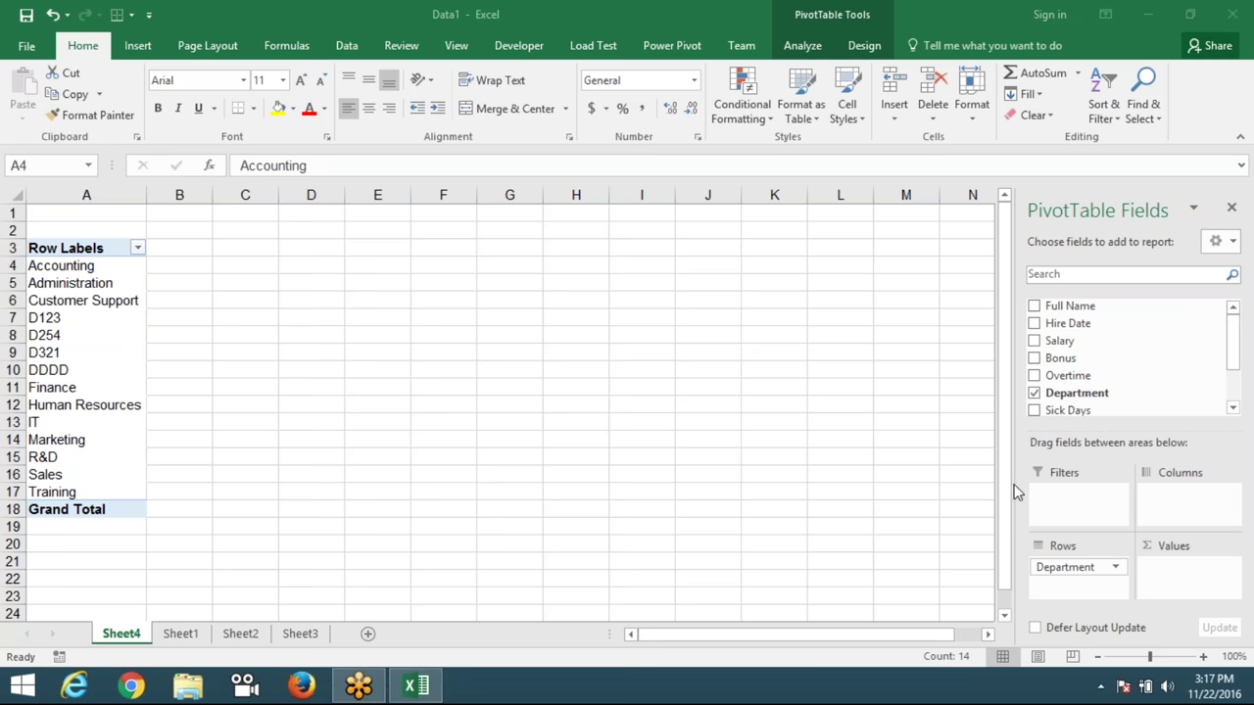
# Put Full Name into Values so each department shows a headcount, totalling 102.
pyautogui.click(1097, 305)
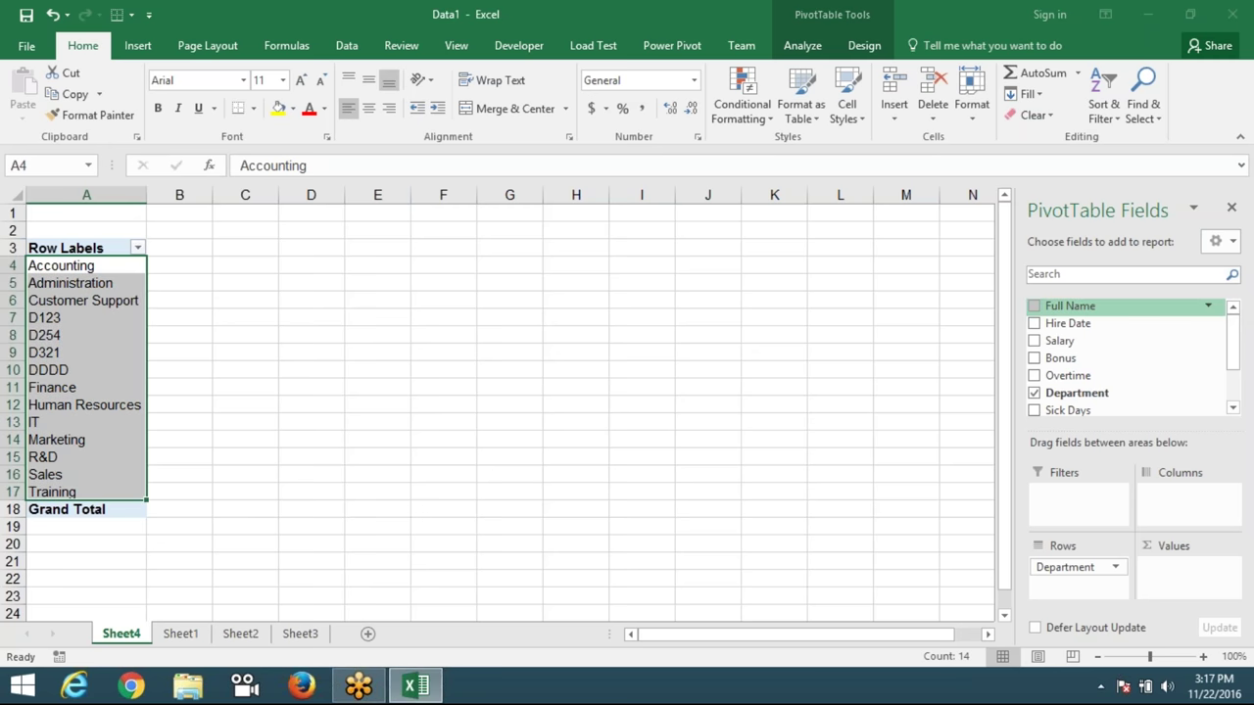
pyautogui.moveTo(1097, 305); pyautogui.dragTo(1187, 568)
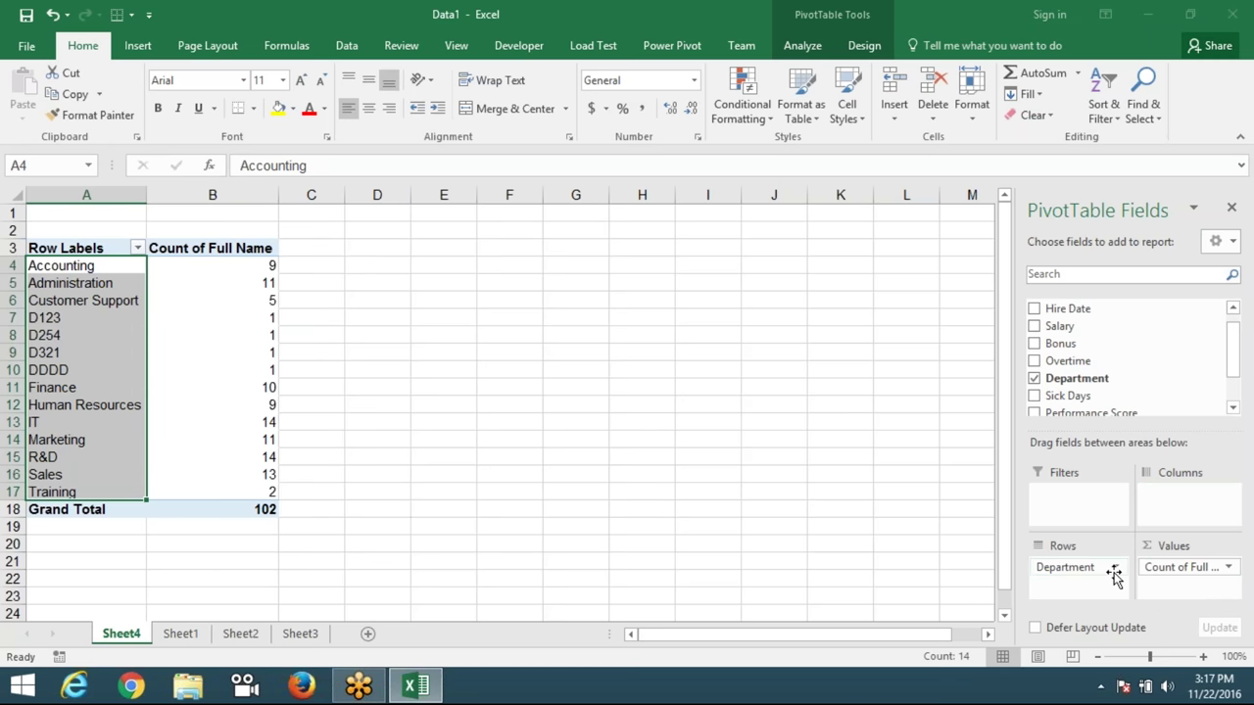
pyautogui.click(261, 422)
pyautogui.moveTo(104, 265); pyautogui.dragTo(87, 492)
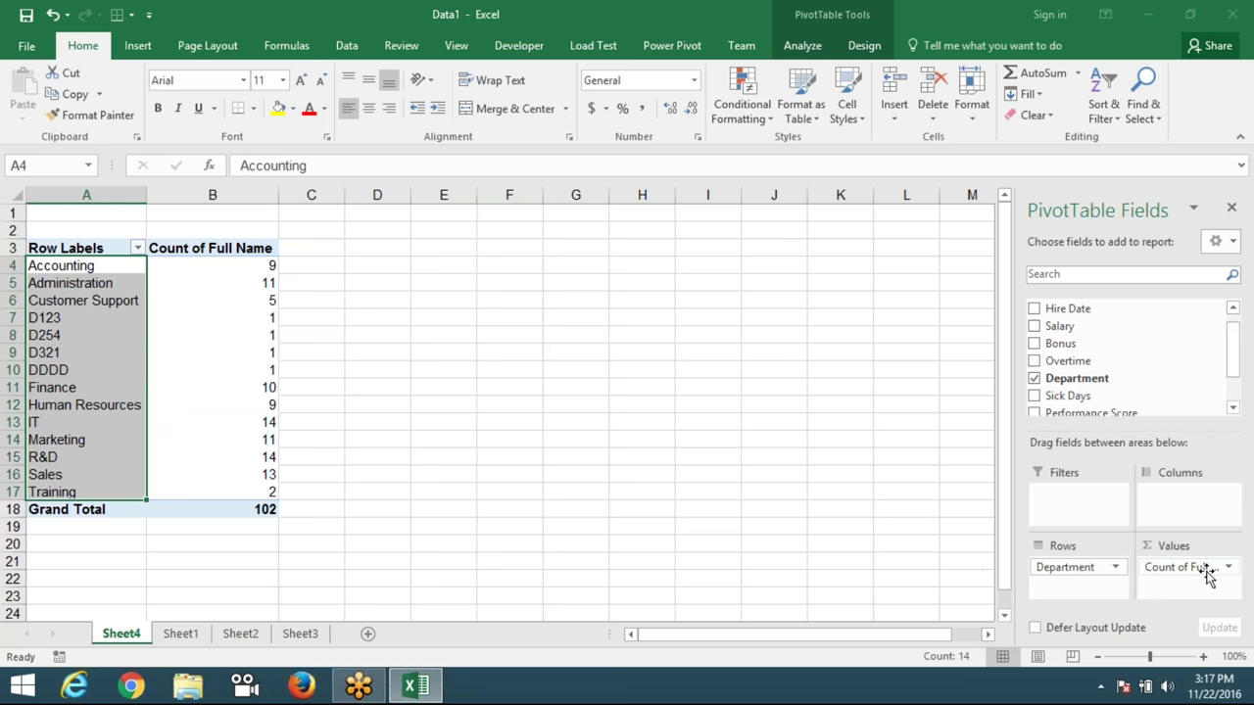
# Add Performance Score to Values as a per-department count, then switch to Sheet1.
pyautogui.click(65, 272)
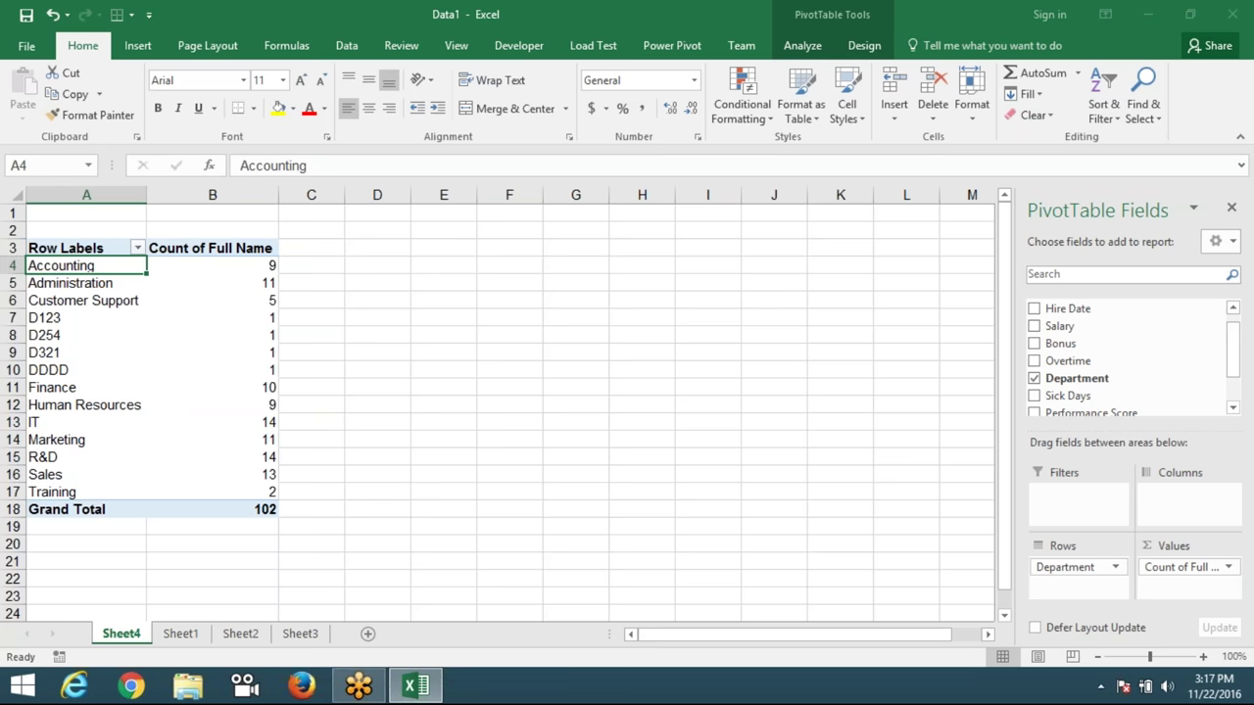
pyautogui.click(214, 266)
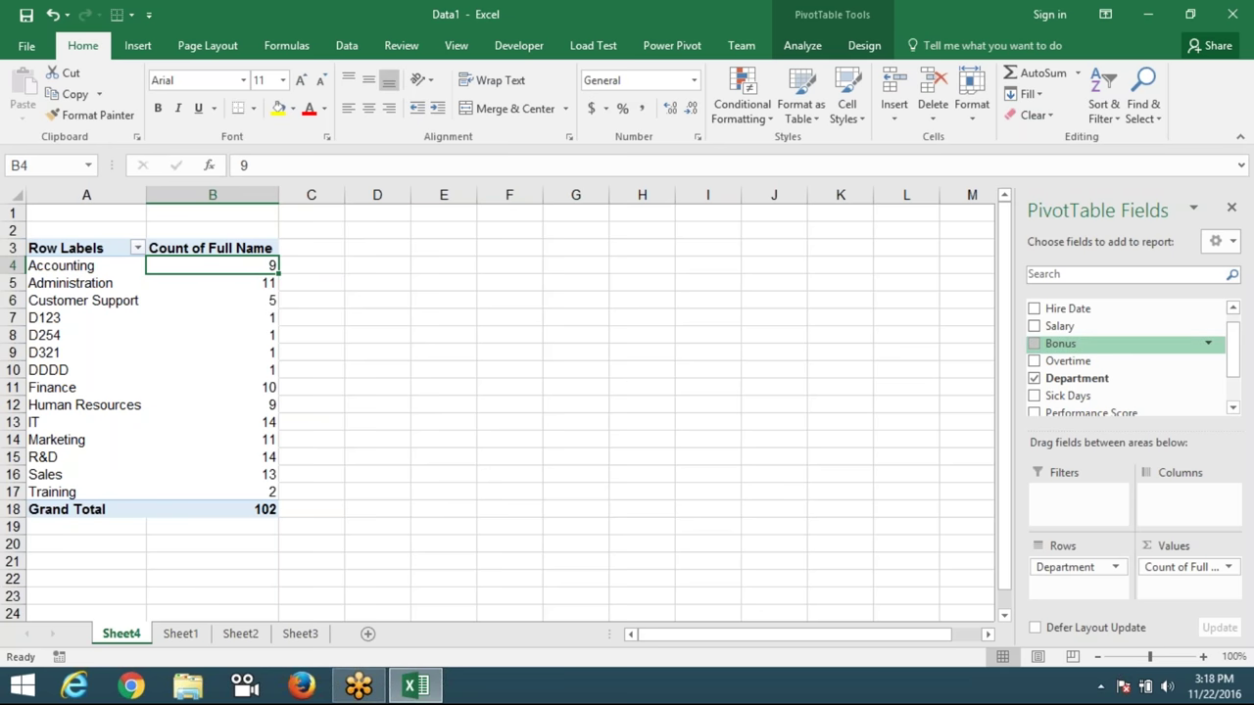
pyautogui.scroll(-2, 1127, 363)
pyautogui.moveTo(1133, 366); pyautogui.dragTo(1195, 588)
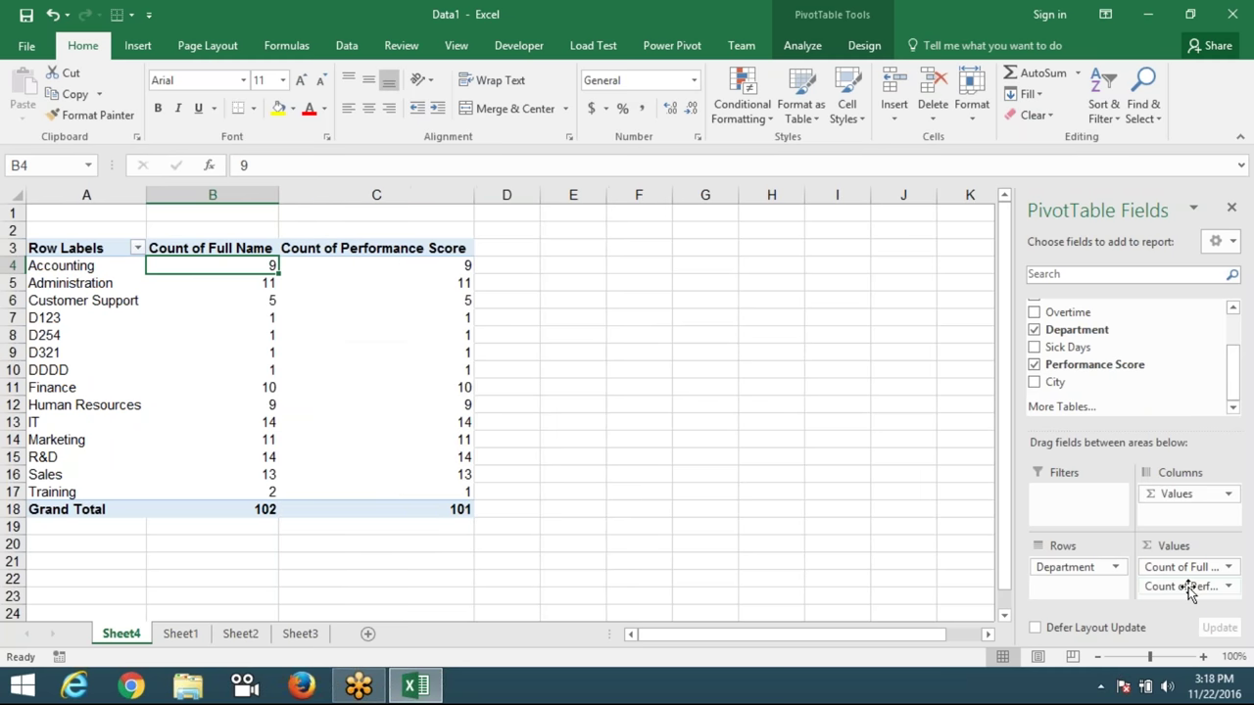
pyautogui.click(371, 266)
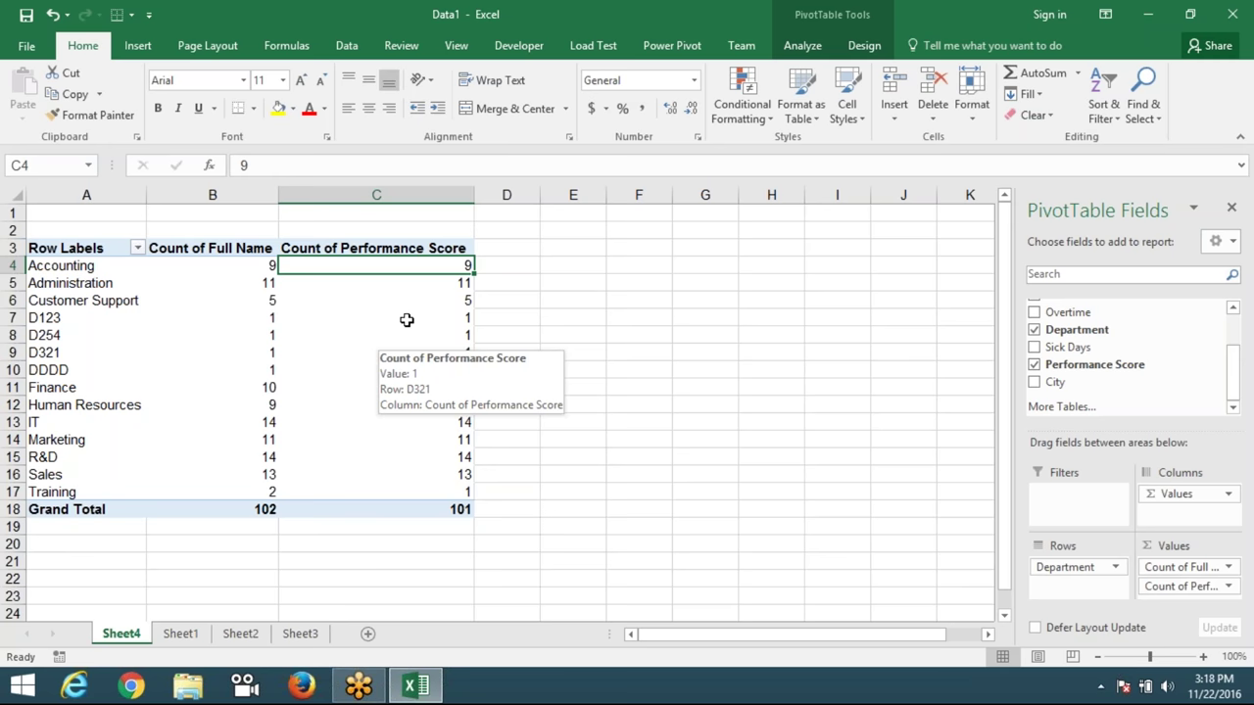
pyautogui.click(180, 634)
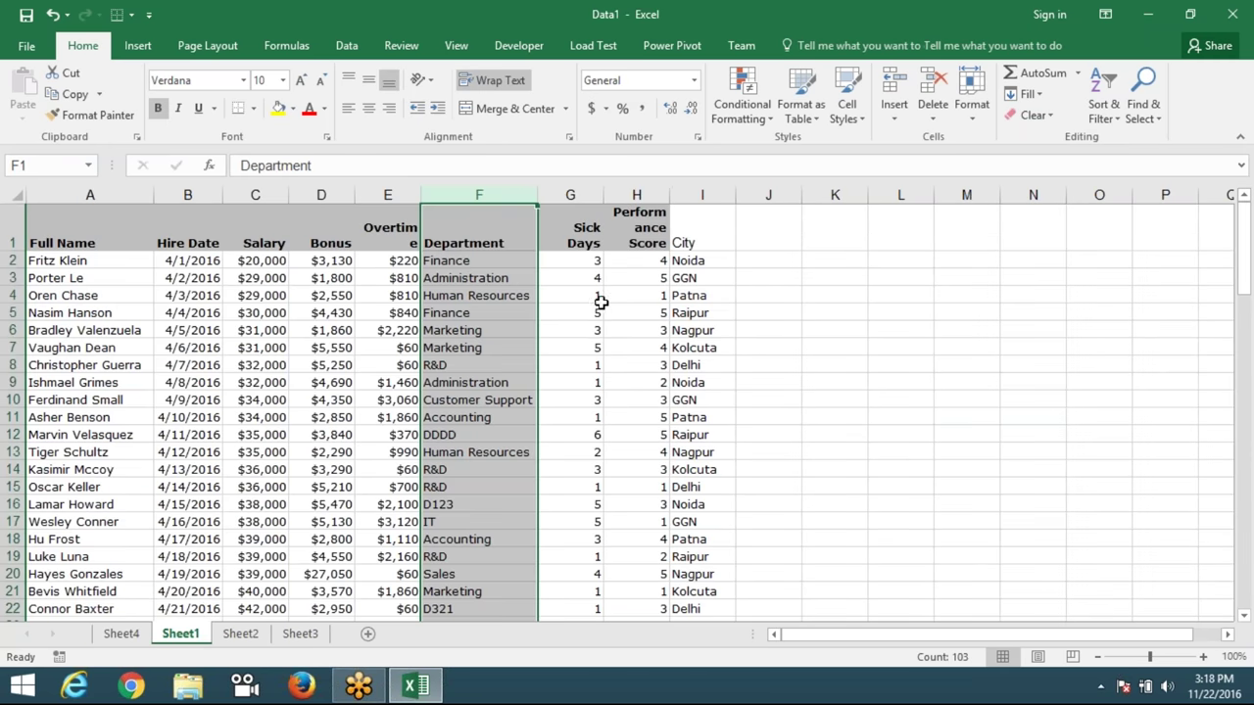
# Review Sheet1's Performance Score column (H), then go back to the Sheet4 pivot.
pyautogui.click(617, 196)
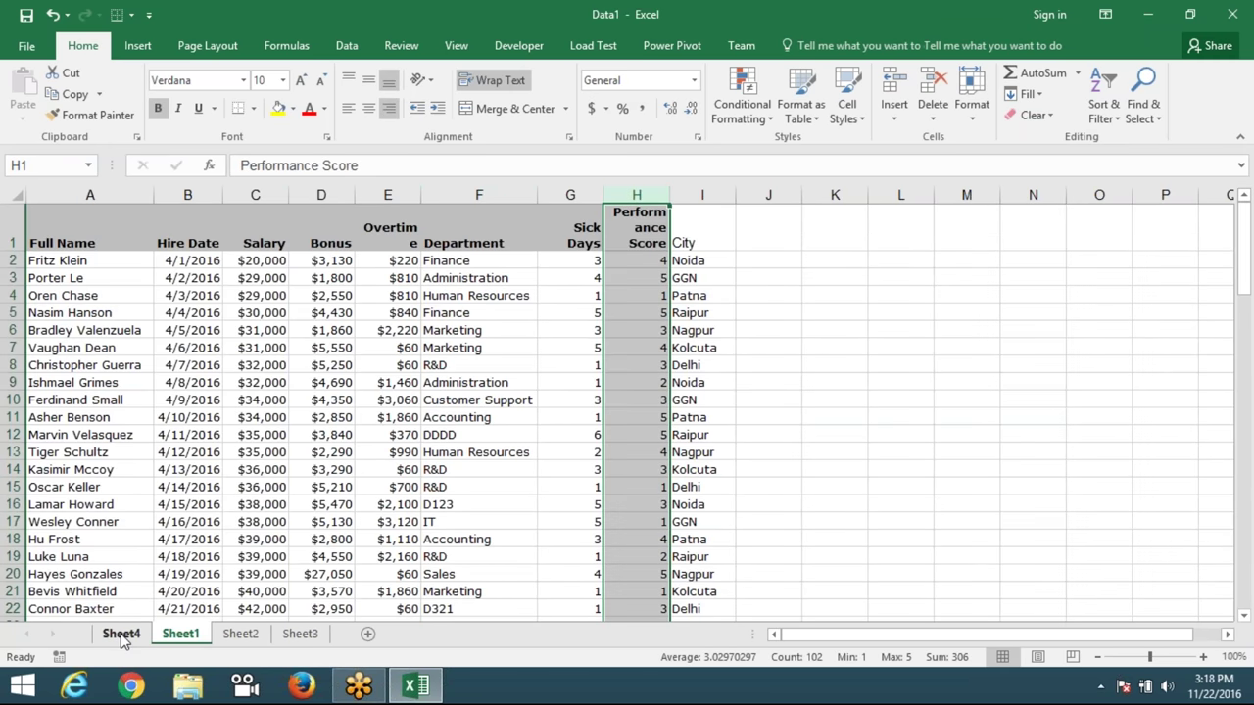
pyautogui.click(122, 635)
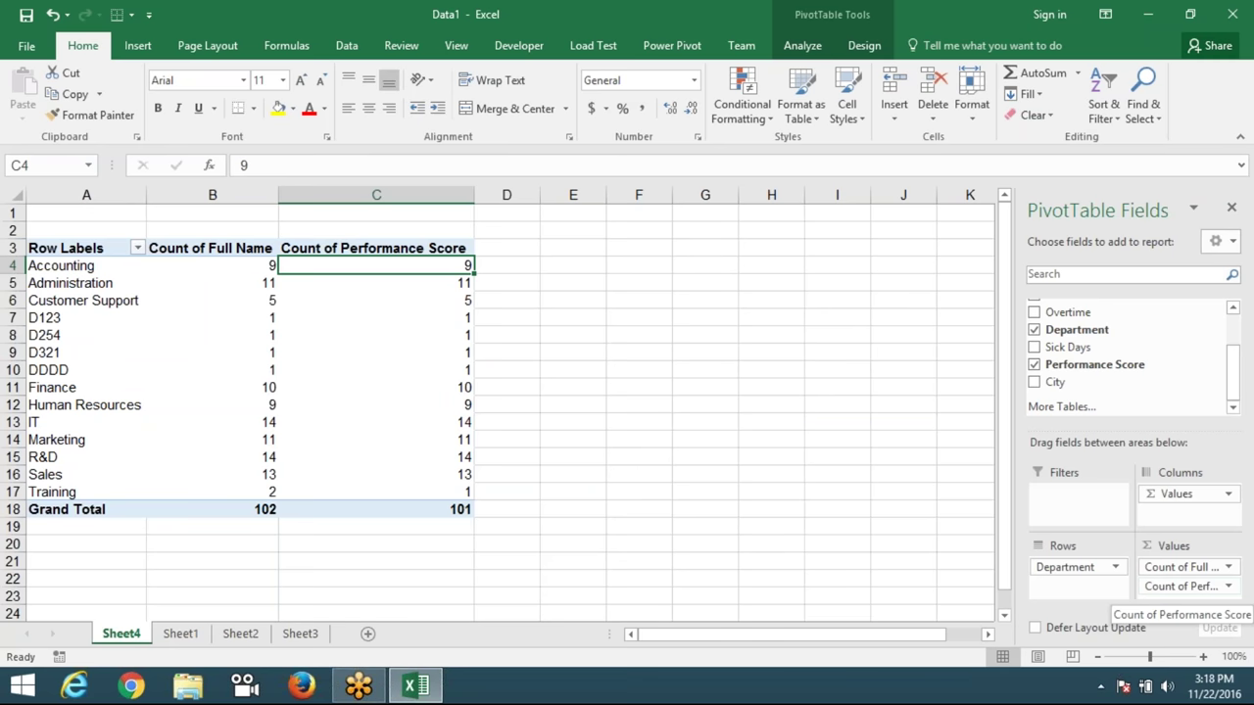
pyautogui.click(1228, 587)
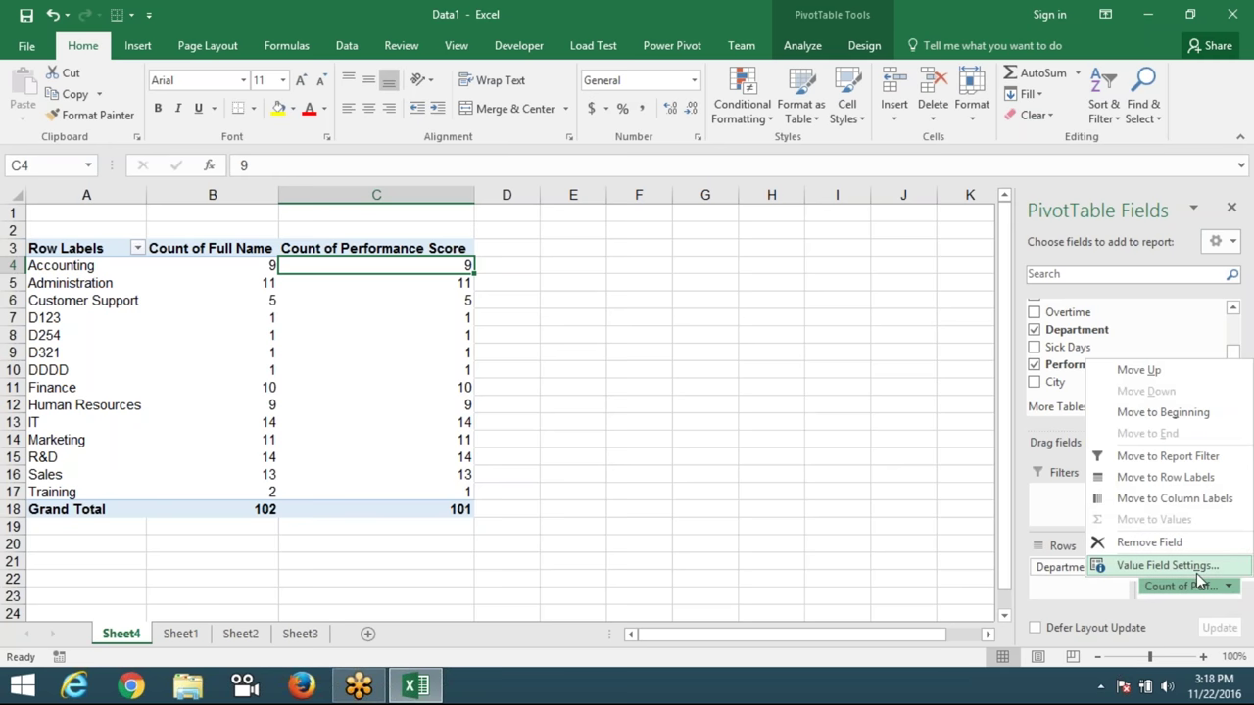
# Summarize Performance Score as Sum (Accounting 32, total 306), then switch to Sheet1.
pyautogui.click(1193, 566)
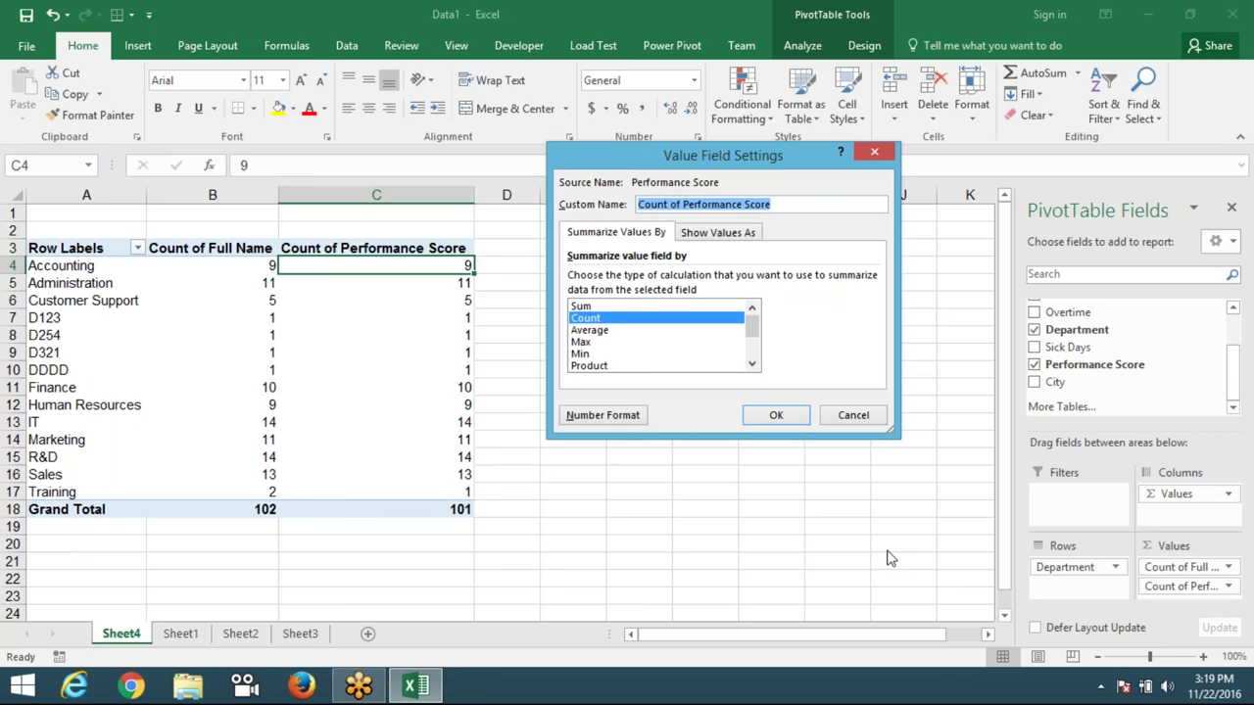
pyautogui.click(588, 308)
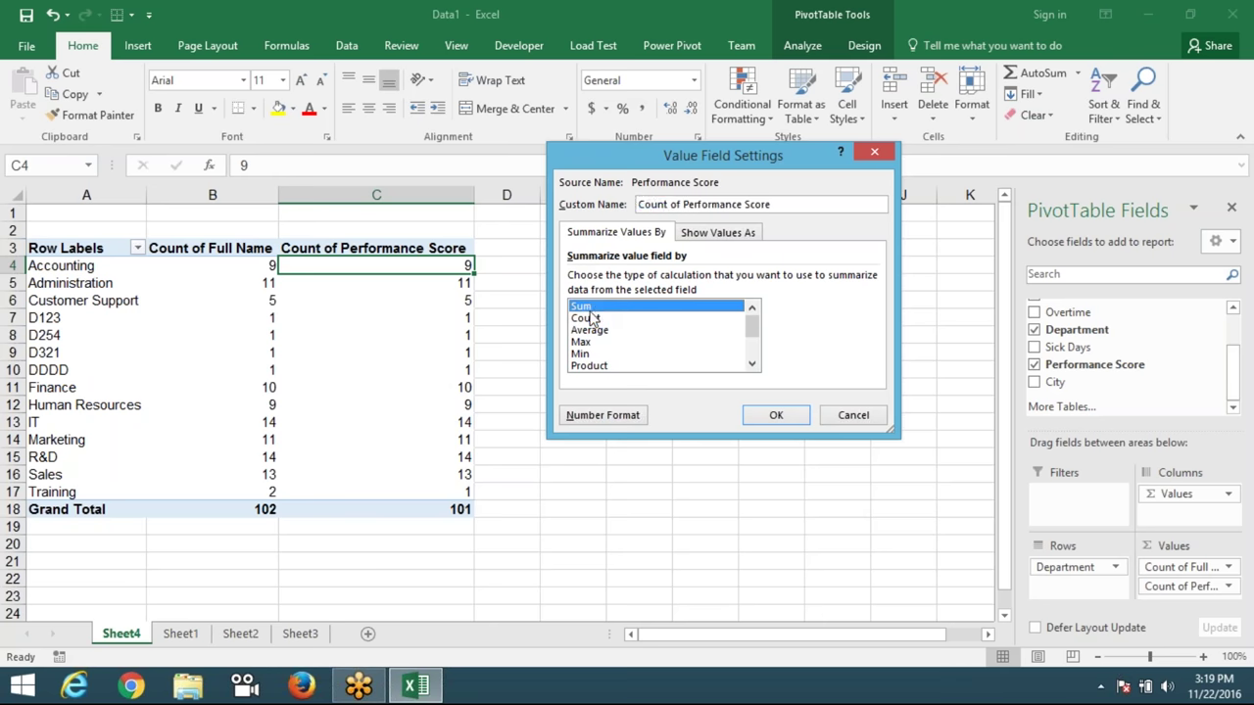
pyautogui.click(770, 417)
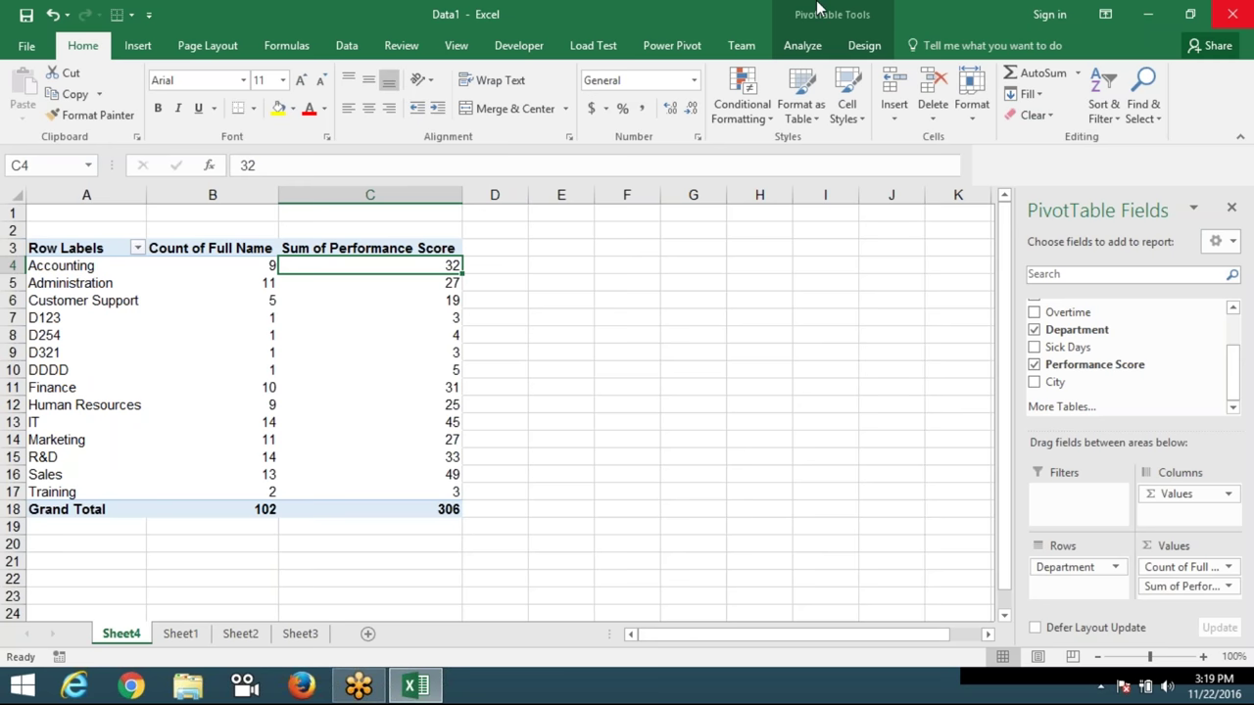
pyautogui.click(181, 633)
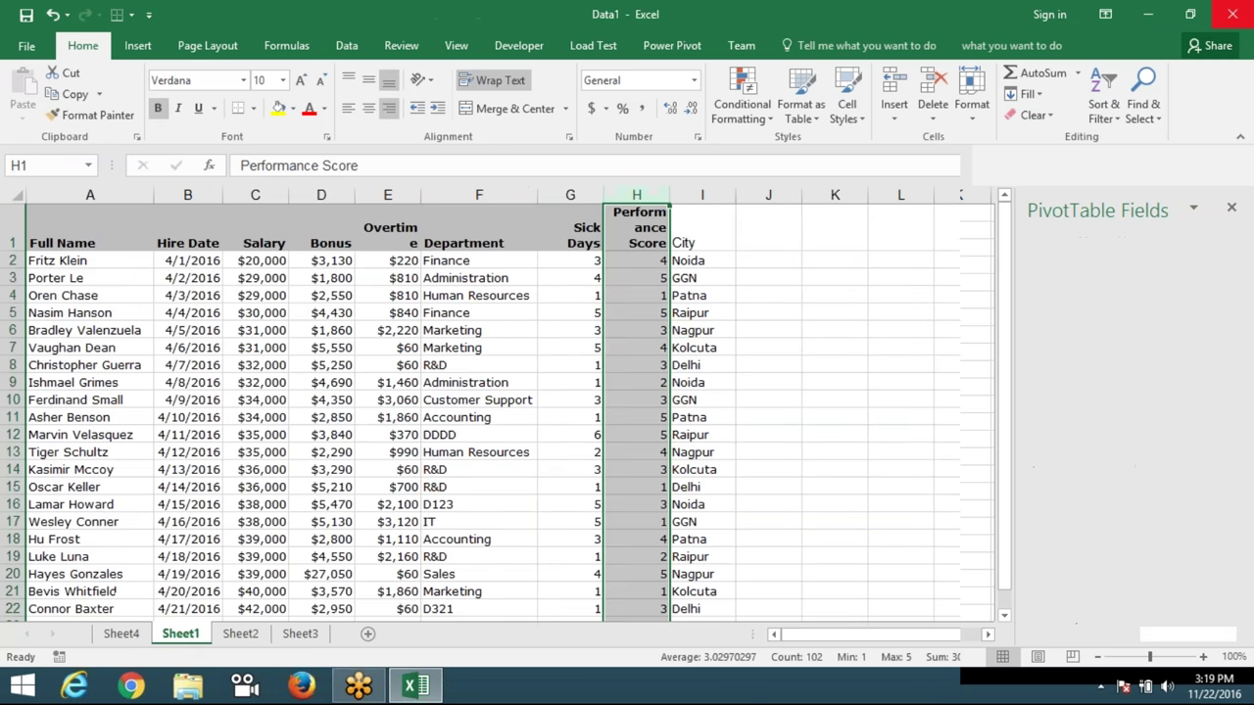
# Filter the Sheet1 data to Accounting and select its nine performance scores to check the total.
pyautogui.click(116, 238)
pyautogui.hotkey('ctrl', 'shift', 'l')
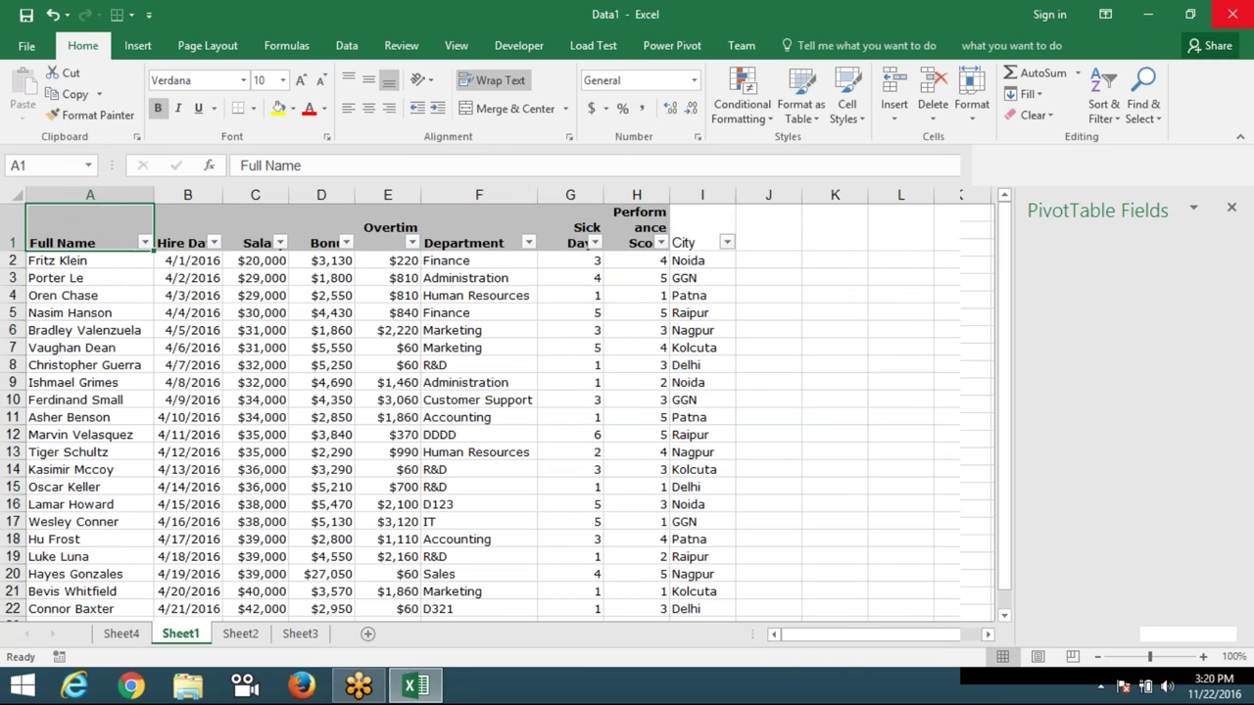
pyautogui.click(528, 242)
pyautogui.click(345, 419)
pyautogui.click(346, 433)
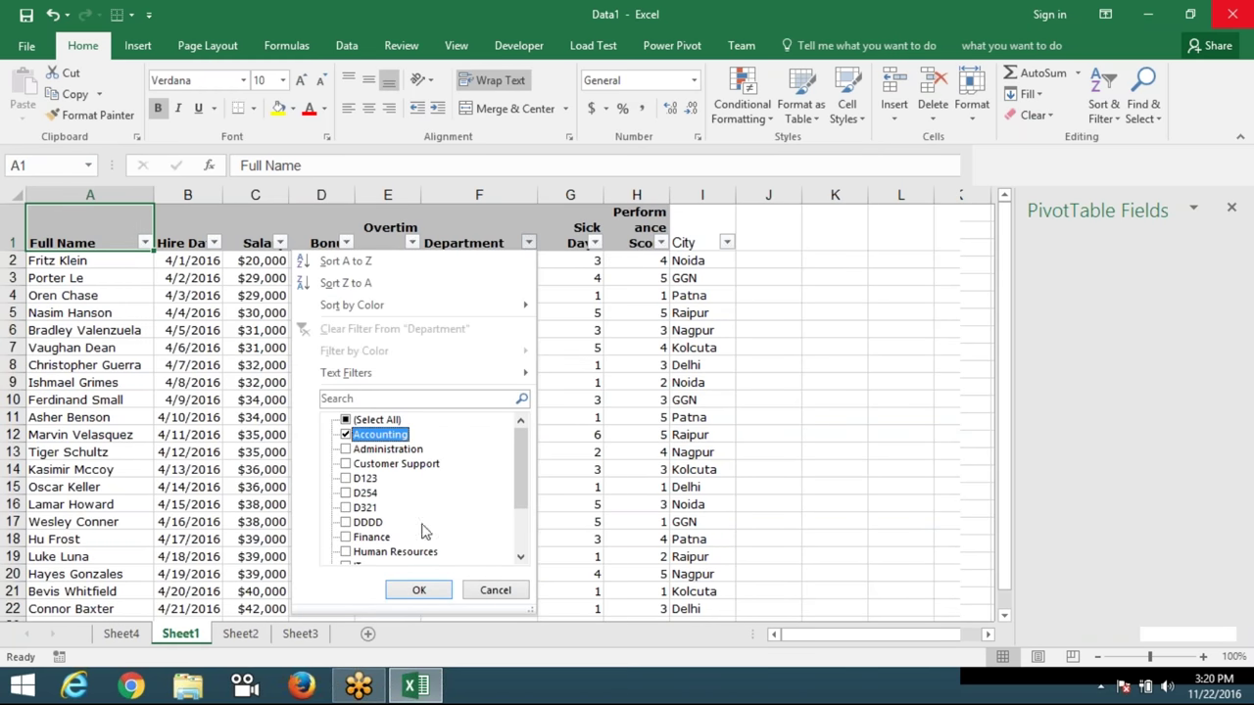
pyautogui.click(419, 590)
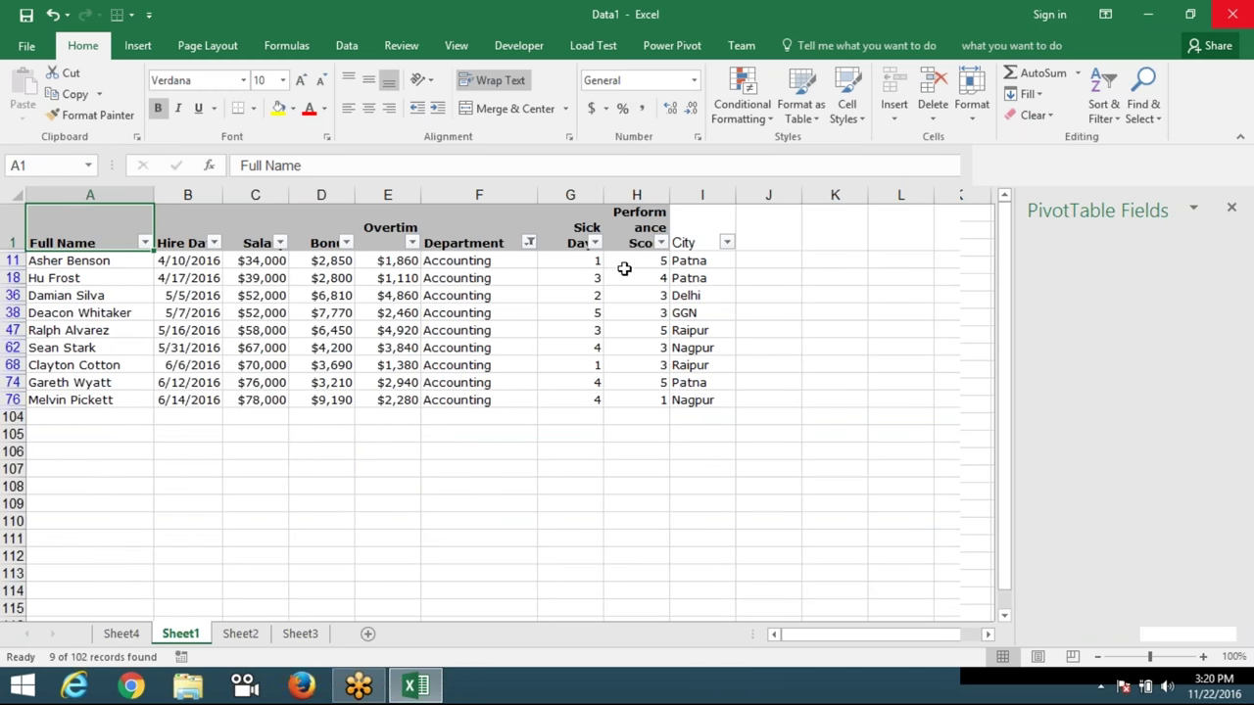
pyautogui.moveTo(626, 278); pyautogui.dragTo(637, 397)
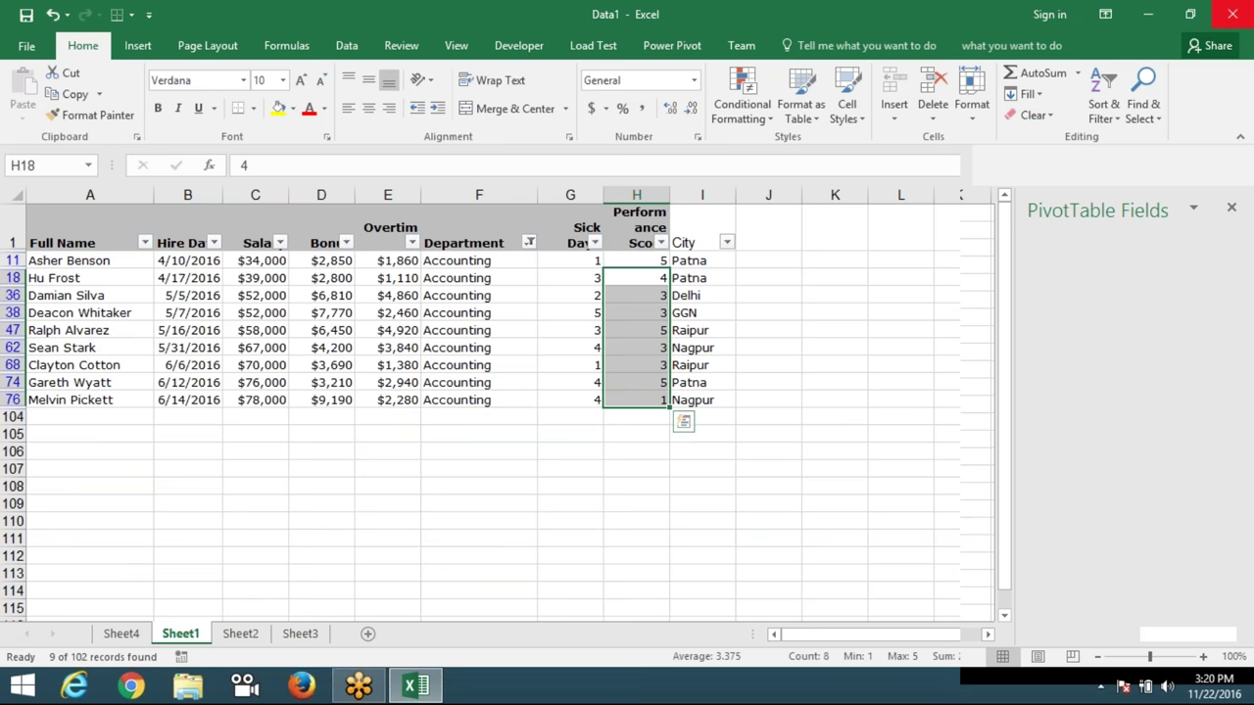
pyautogui.moveTo(632, 261); pyautogui.dragTo(633, 397)
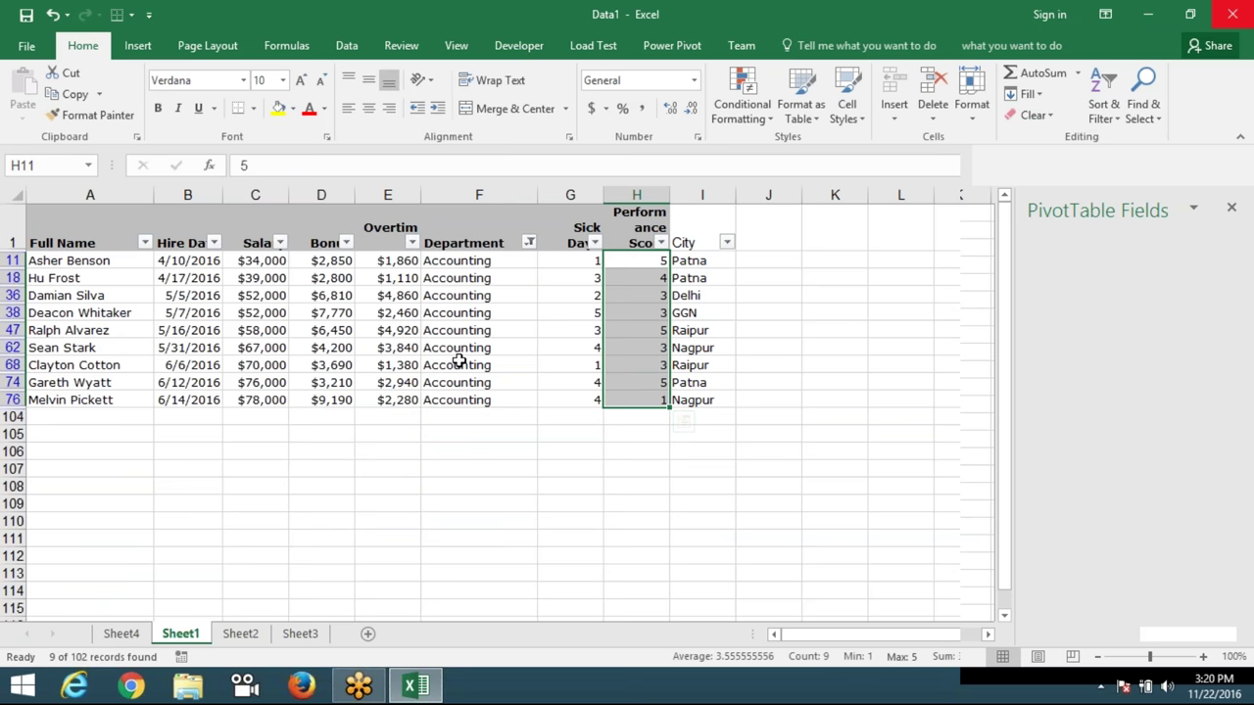
# Remove the data filter and return to the Sheet4 pivot table.
pyautogui.hotkey('ctrl', 'shift', 'l')
pyautogui.click(380, 416)
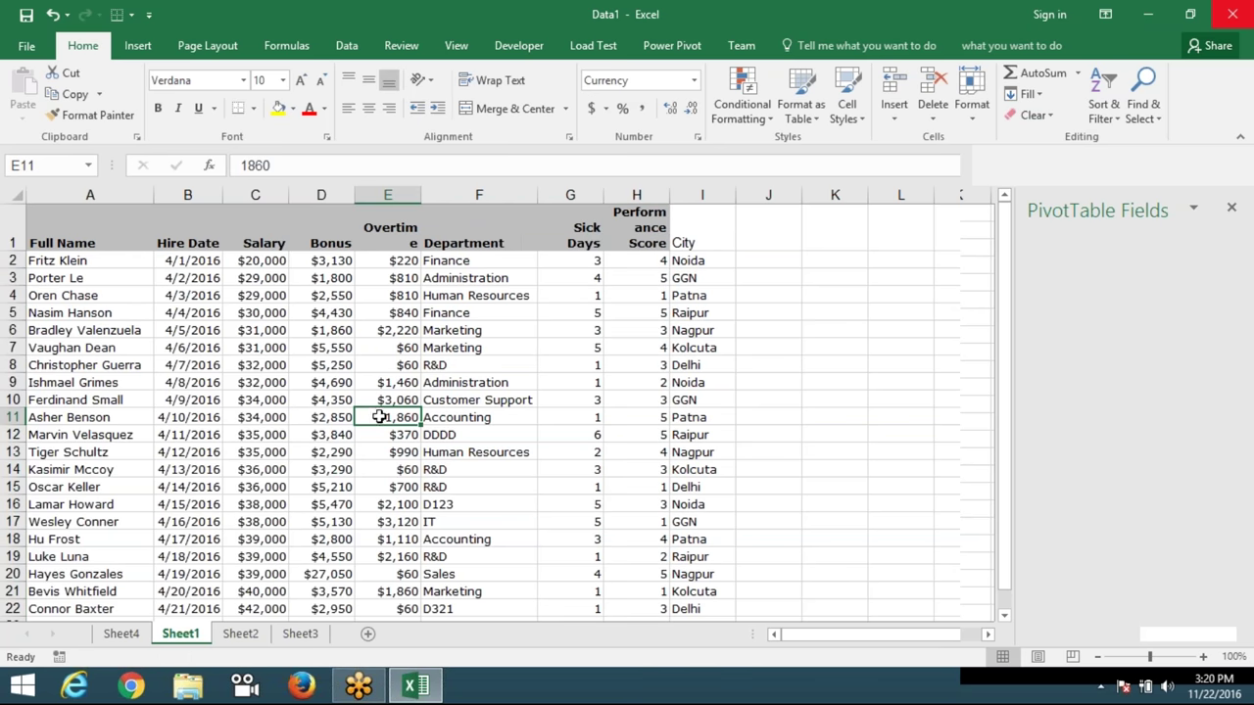
pyautogui.click(122, 634)
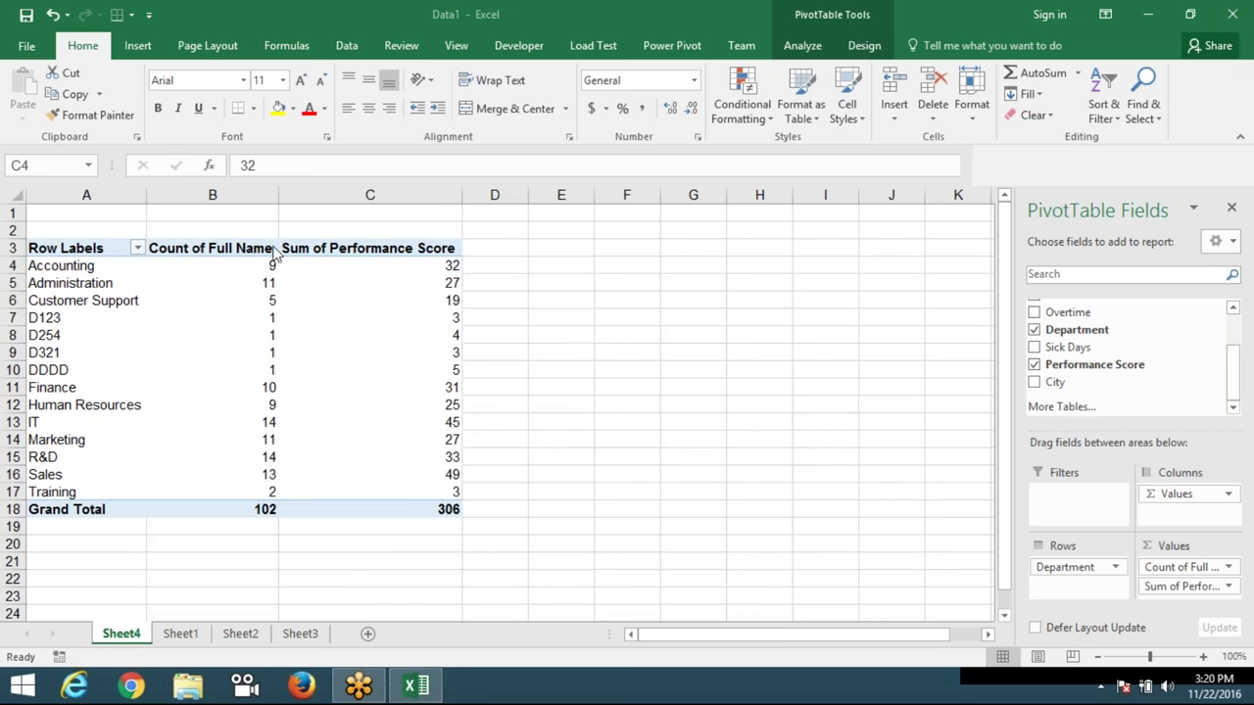
# Replace the B3 and C3 headings with HeadCount and Total Score.
pyautogui.click(358, 249)
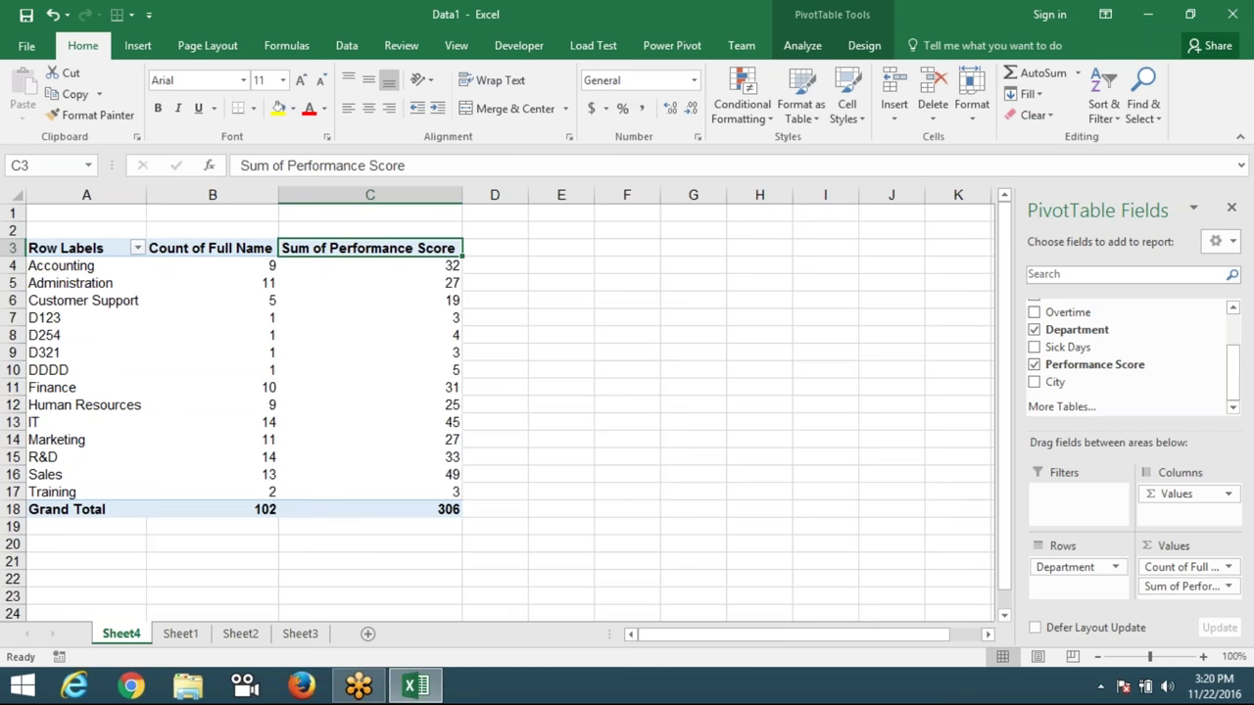
pyautogui.click(266, 268)
pyautogui.moveTo(267, 276); pyautogui.dragTo(383, 490)
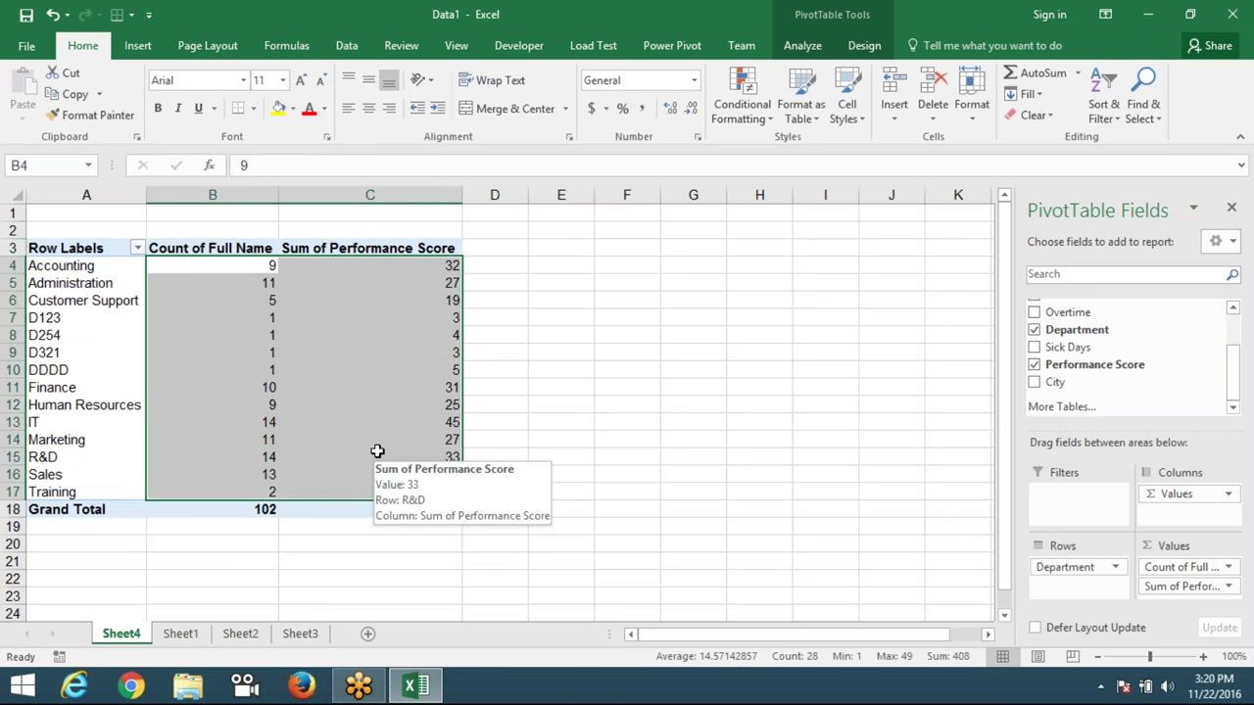
pyautogui.click(256, 251)
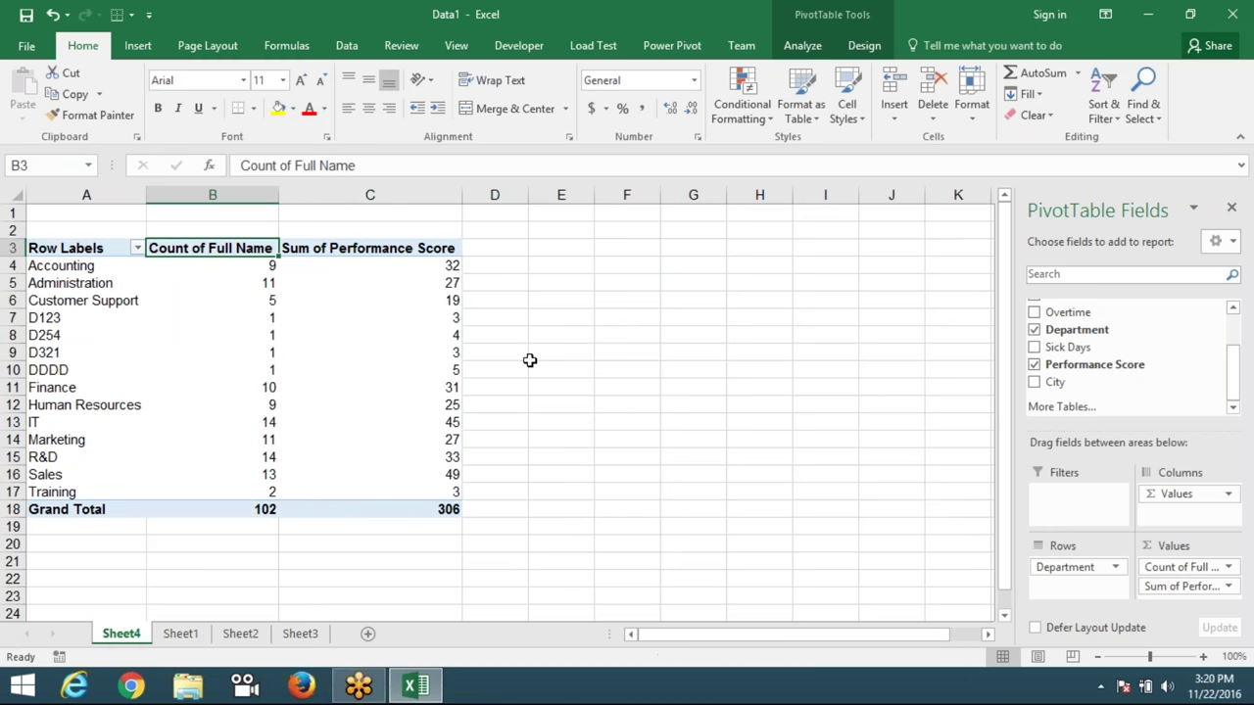
pyautogui.write('Head')
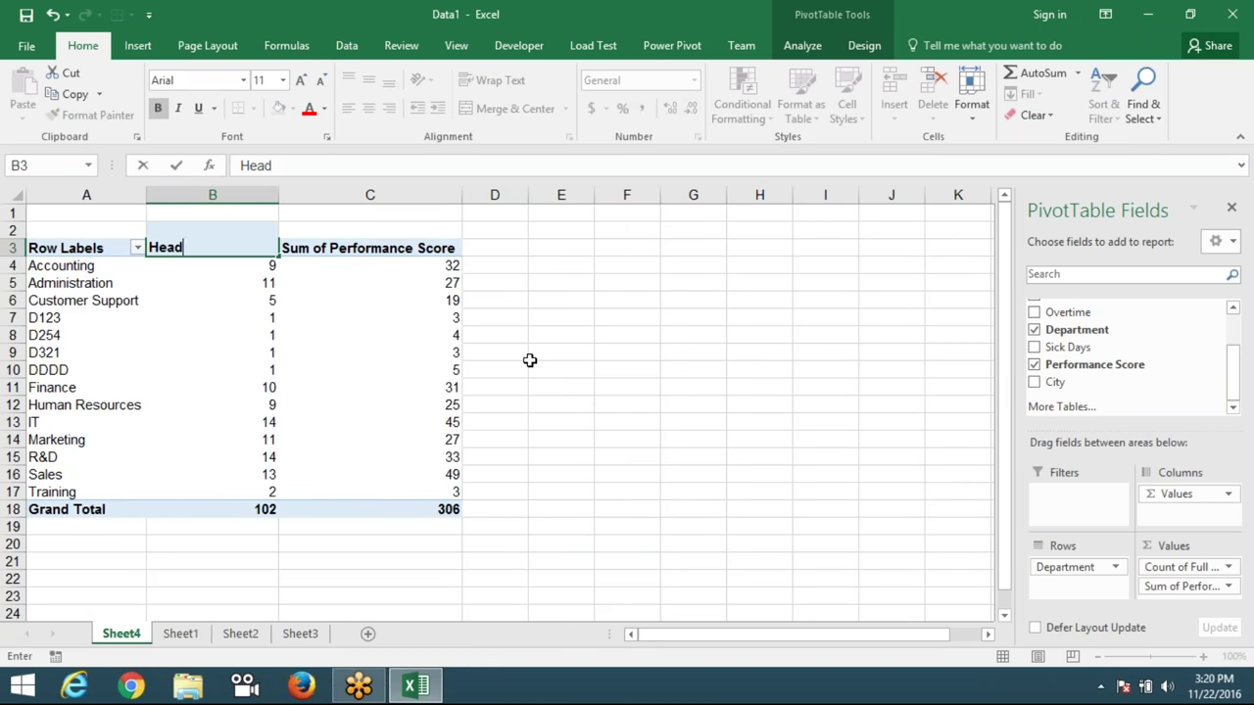
pyautogui.write('Count')
pyautogui.press('Return')
pyautogui.press('Up')
pyautogui.press('Right')
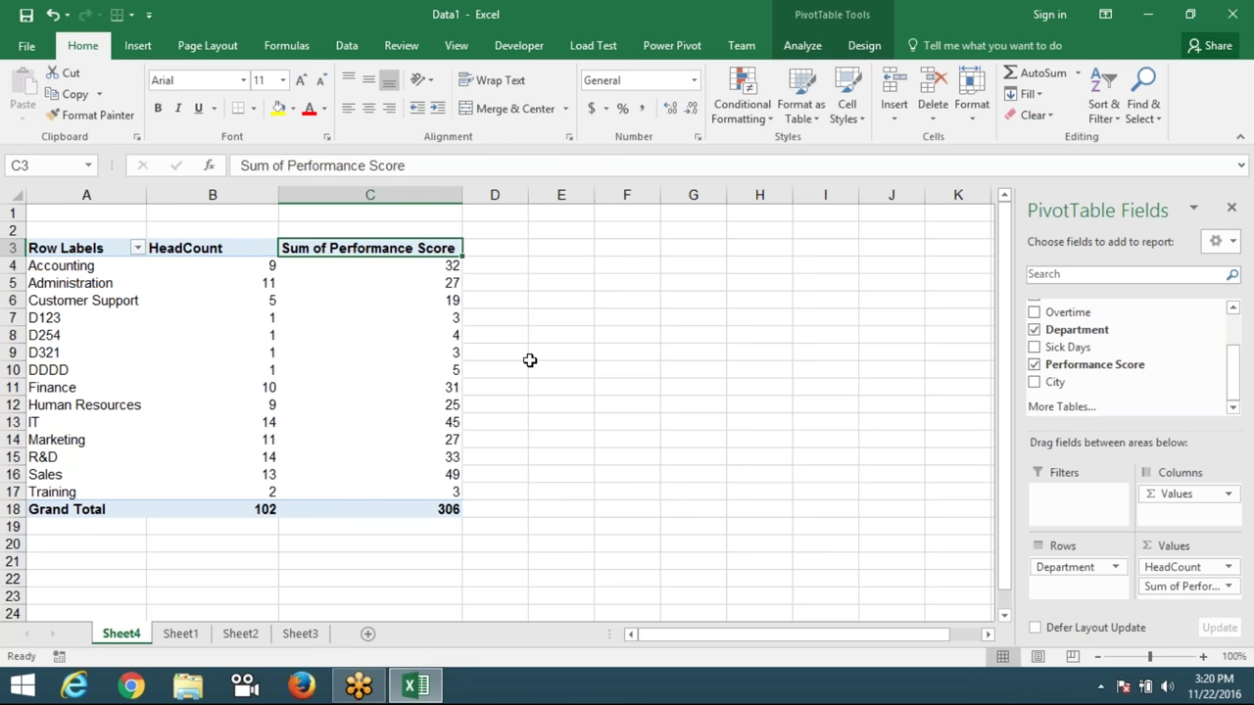
pyautogui.write('Total Score')
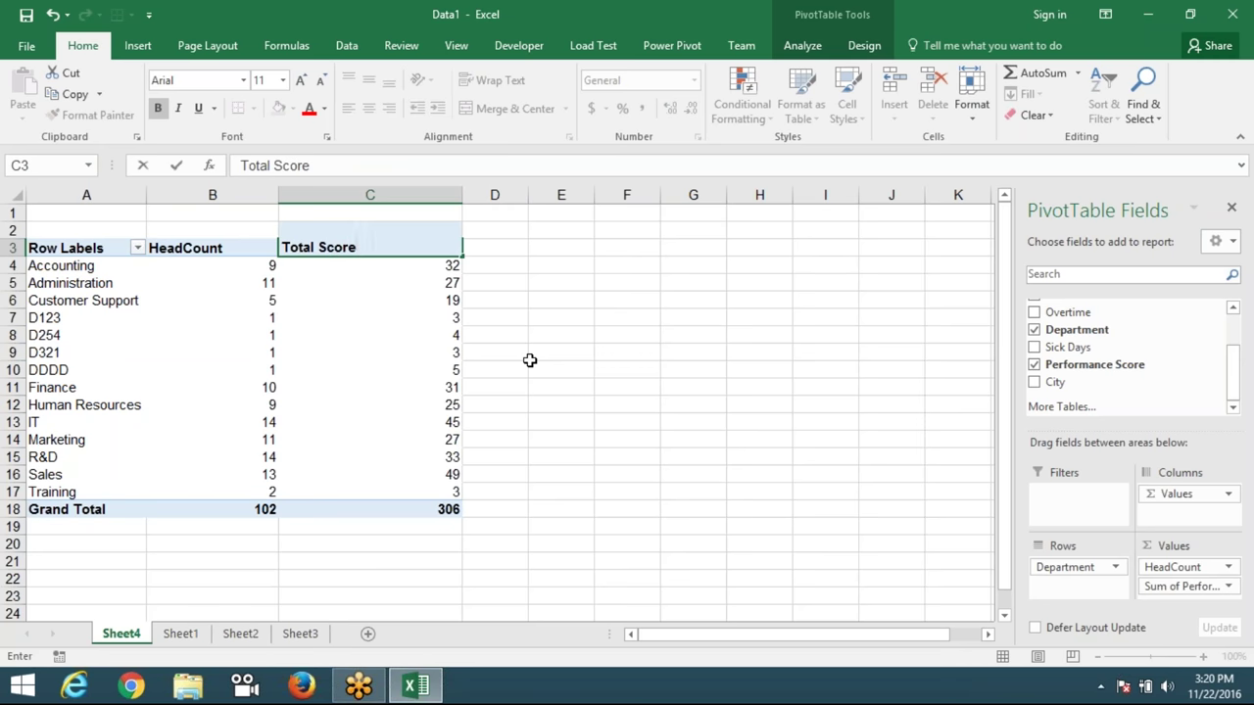
pyautogui.press('Return')
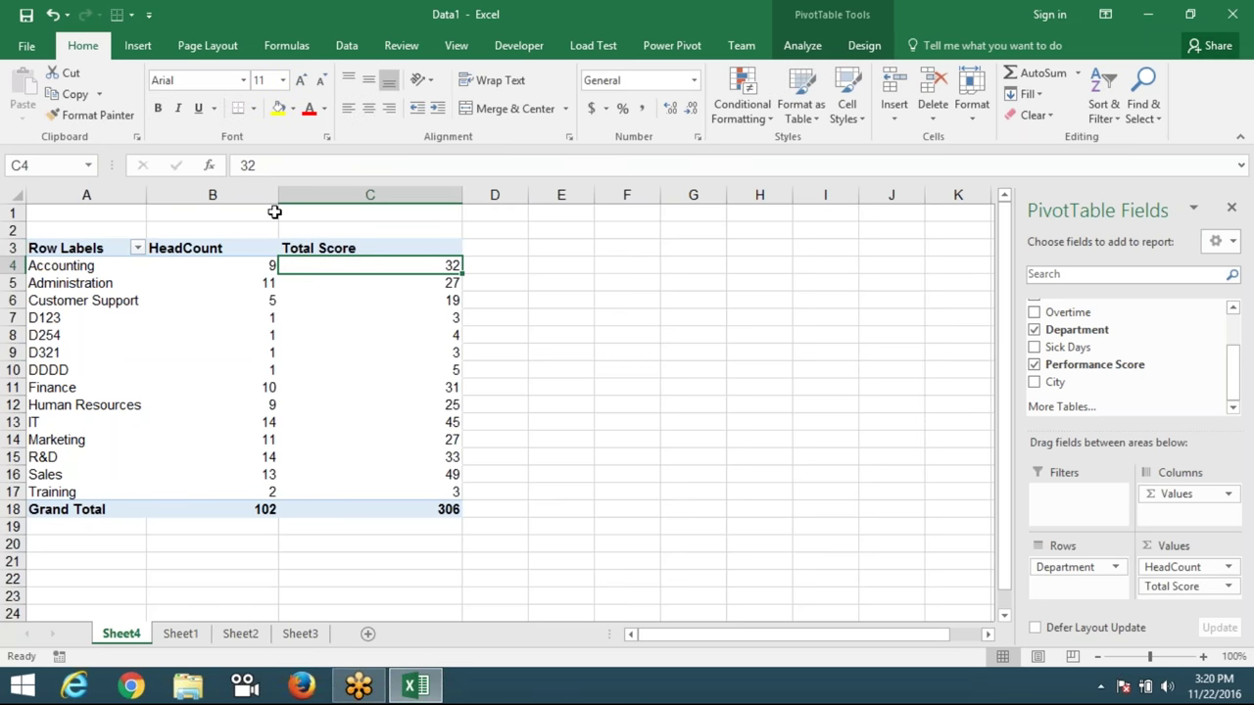
pyautogui.click(407, 196)
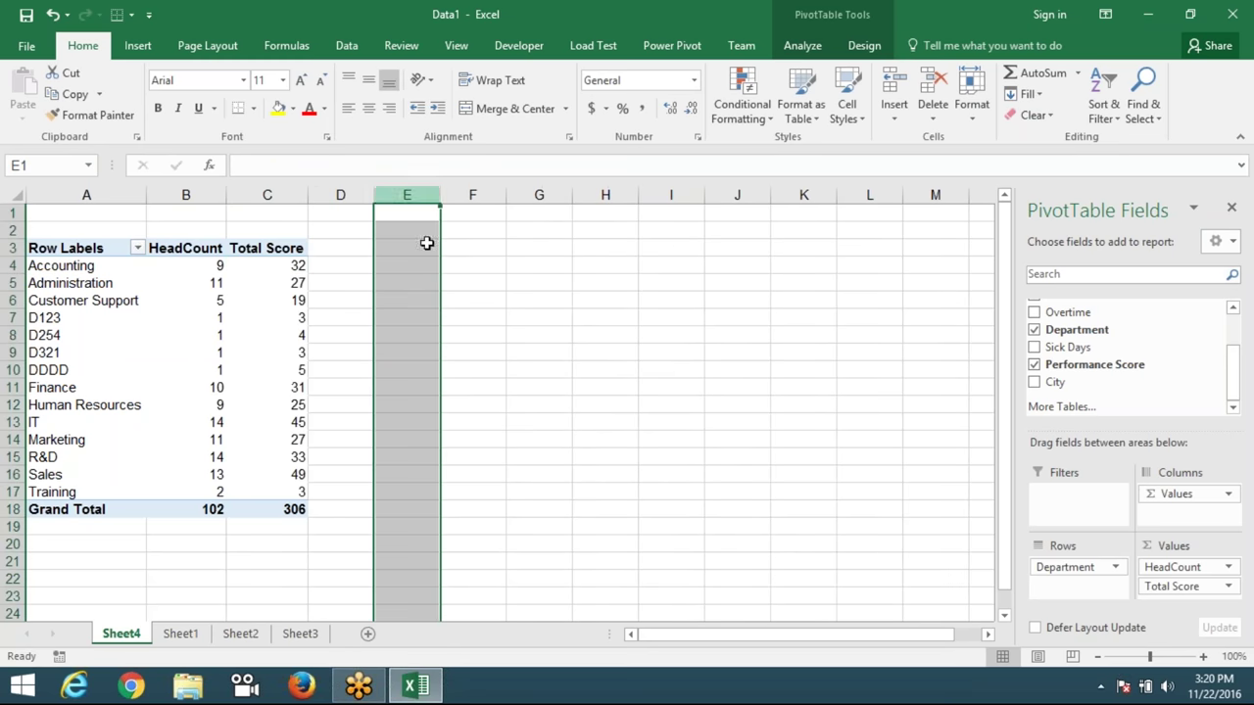
pyautogui.click(362, 352)
pyautogui.click(247, 369)
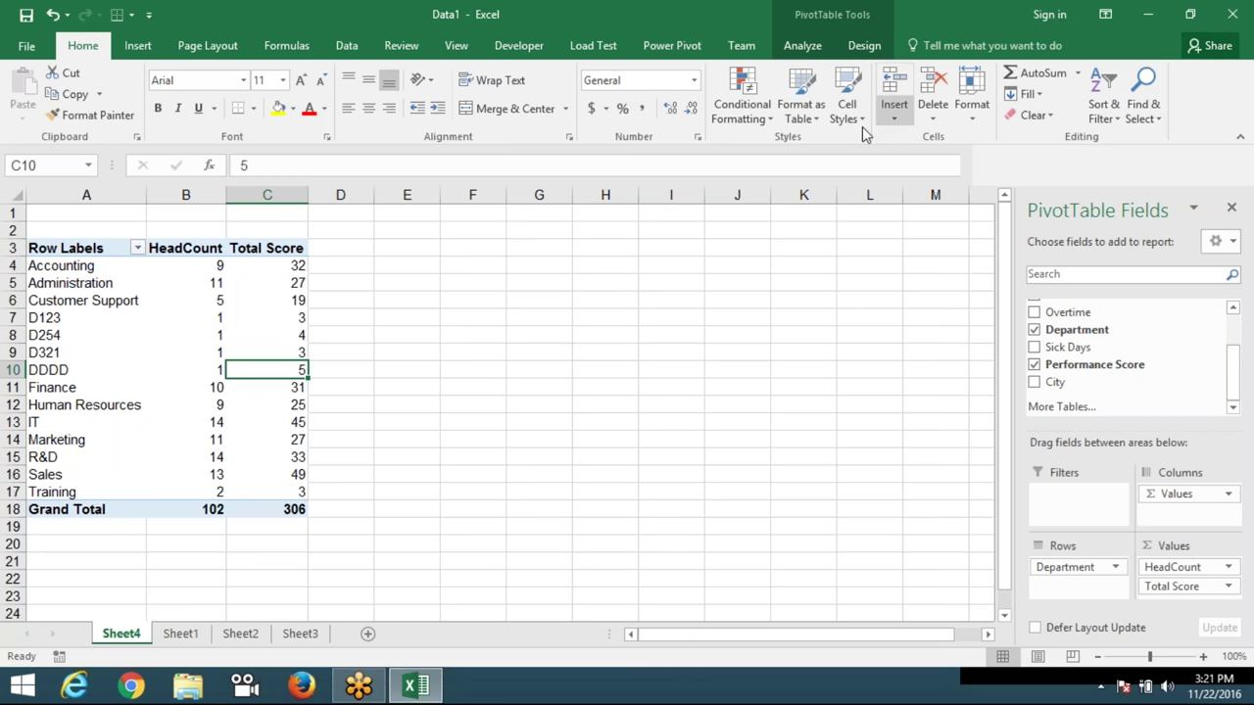
pyautogui.click(191, 368)
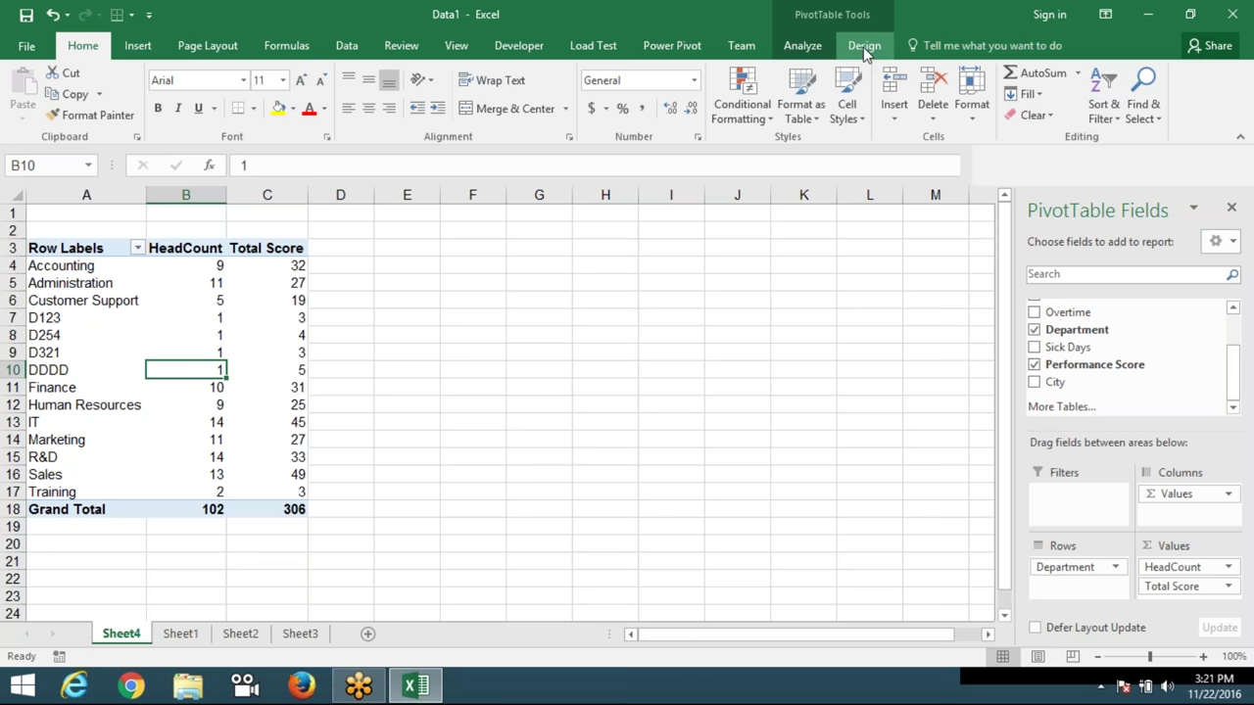
pyautogui.click(864, 47)
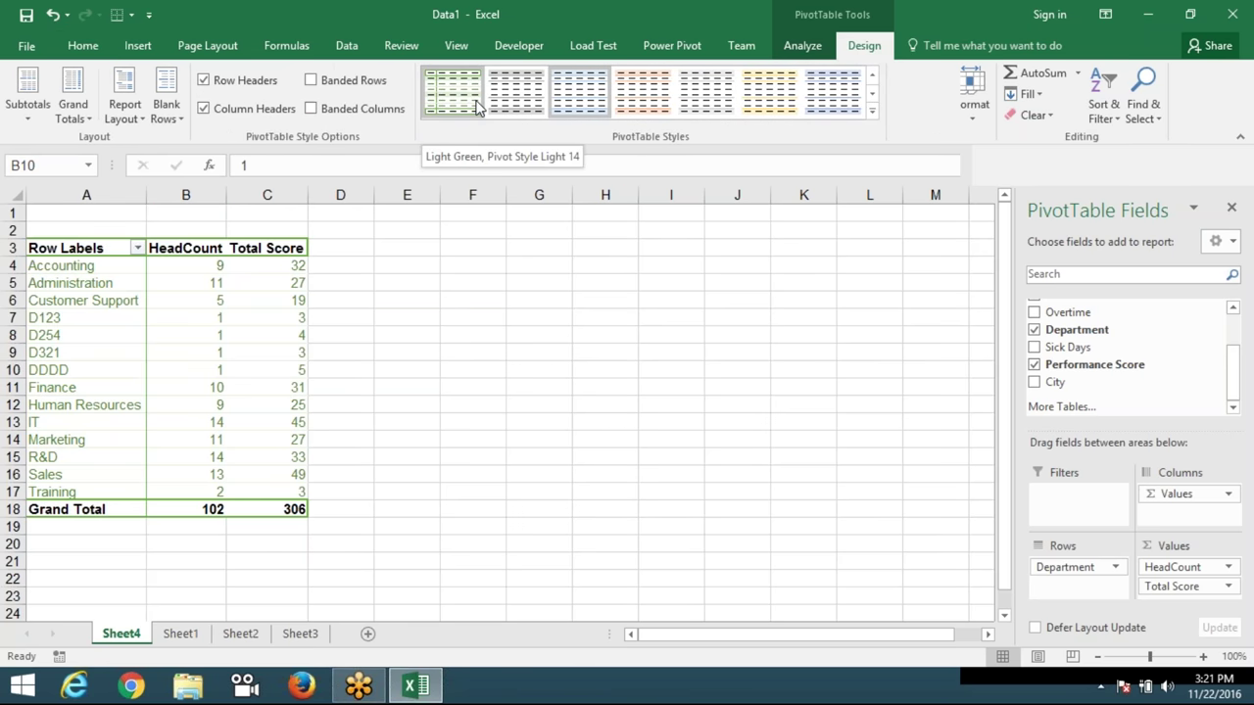
pyautogui.click(871, 114)
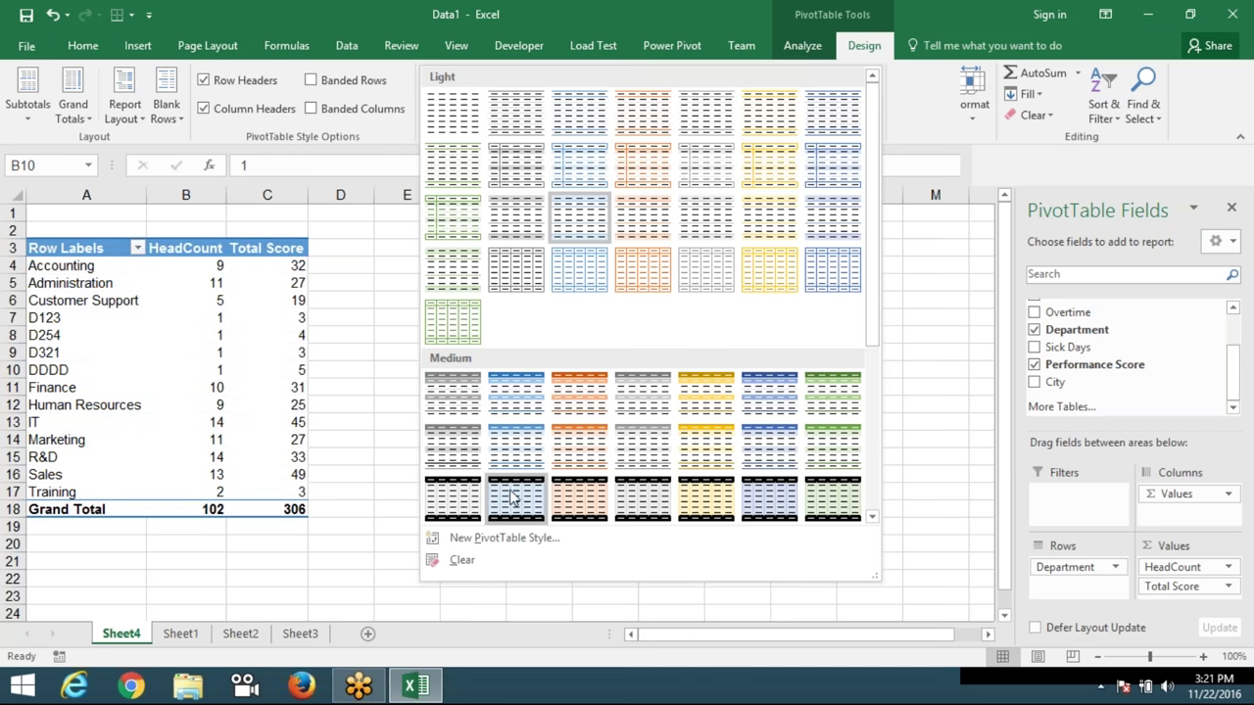
pyautogui.scroll(-3, 734, 480)
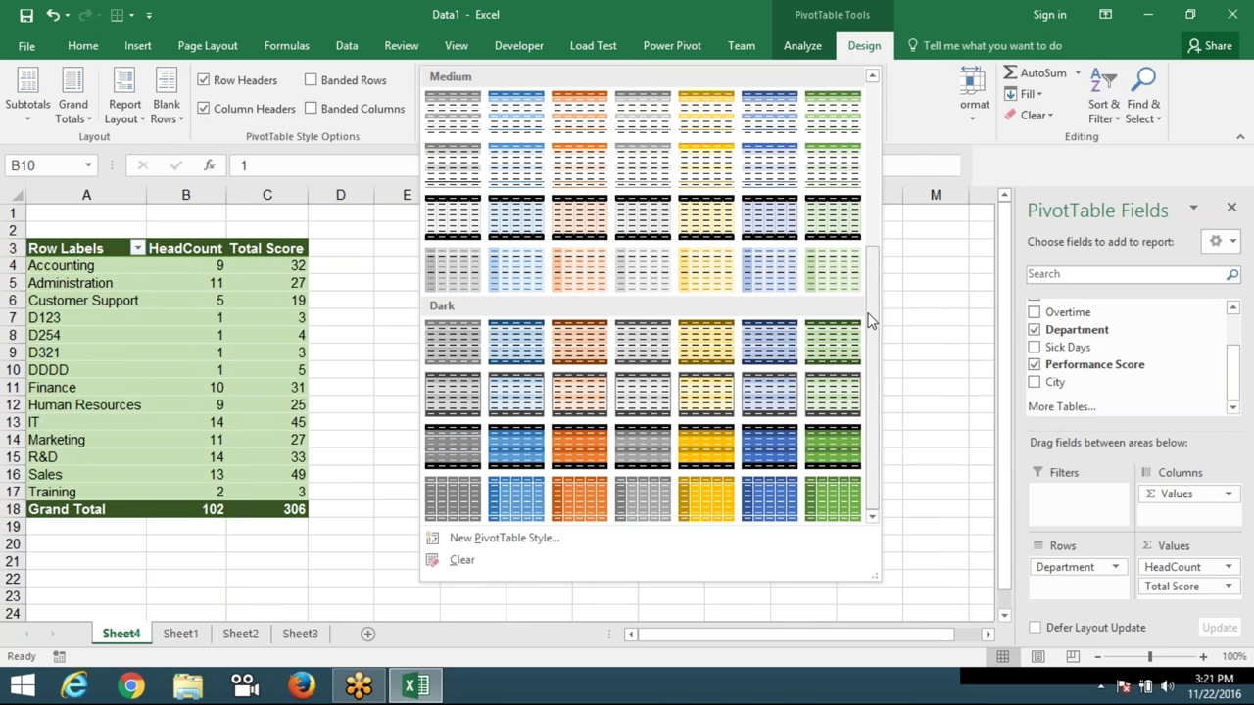
pyautogui.scroll(1, 871, 293)
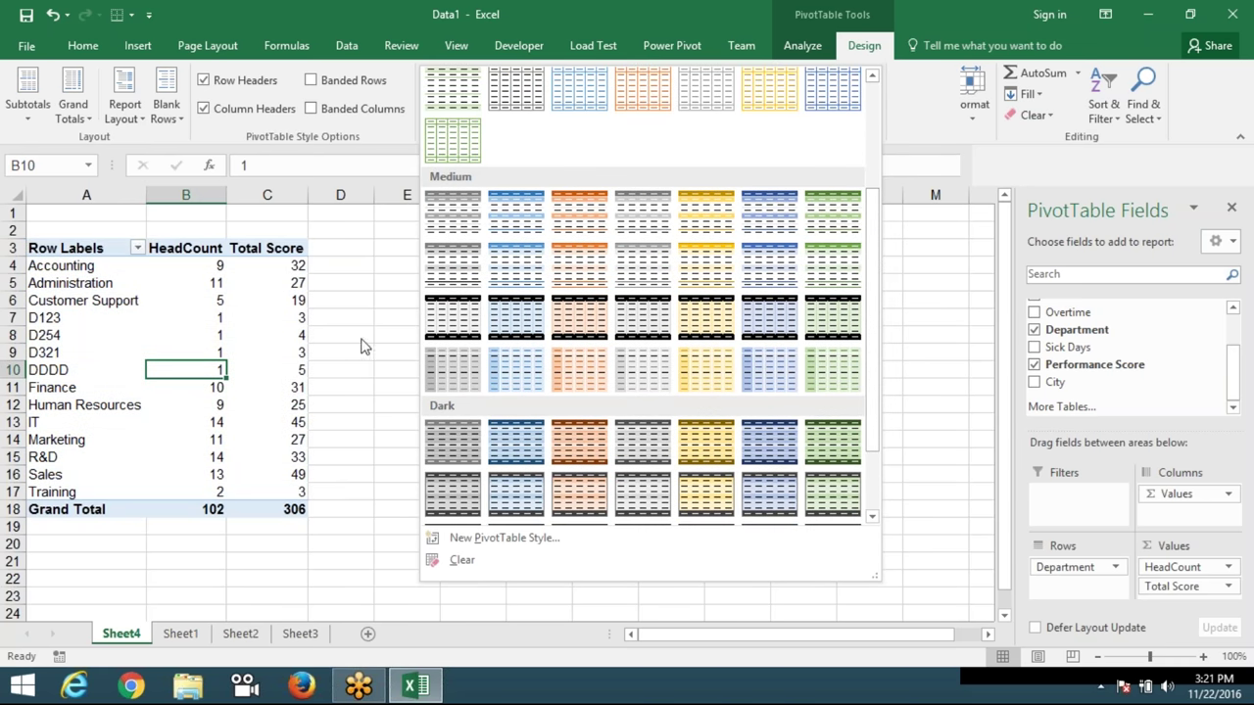
pyautogui.click(377, 340)
pyautogui.click(88, 49)
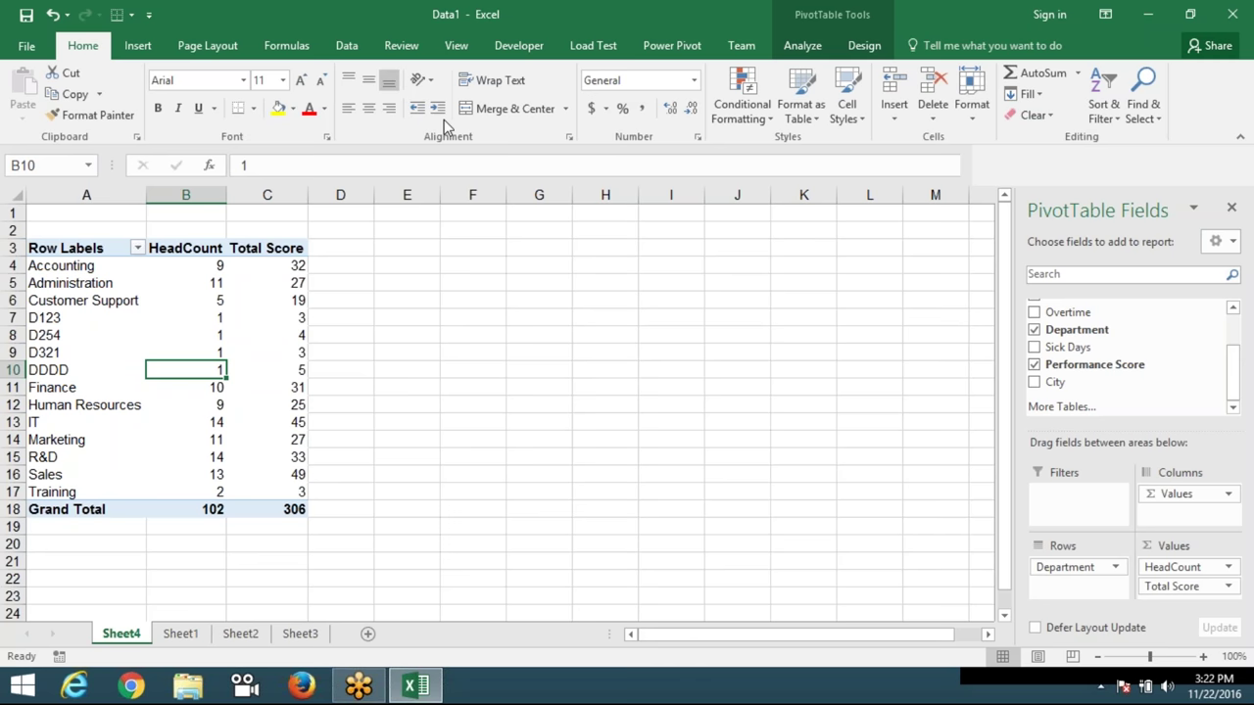
pyautogui.click(180, 633)
pyautogui.moveTo(156, 433); pyautogui.dragTo(323, 504)
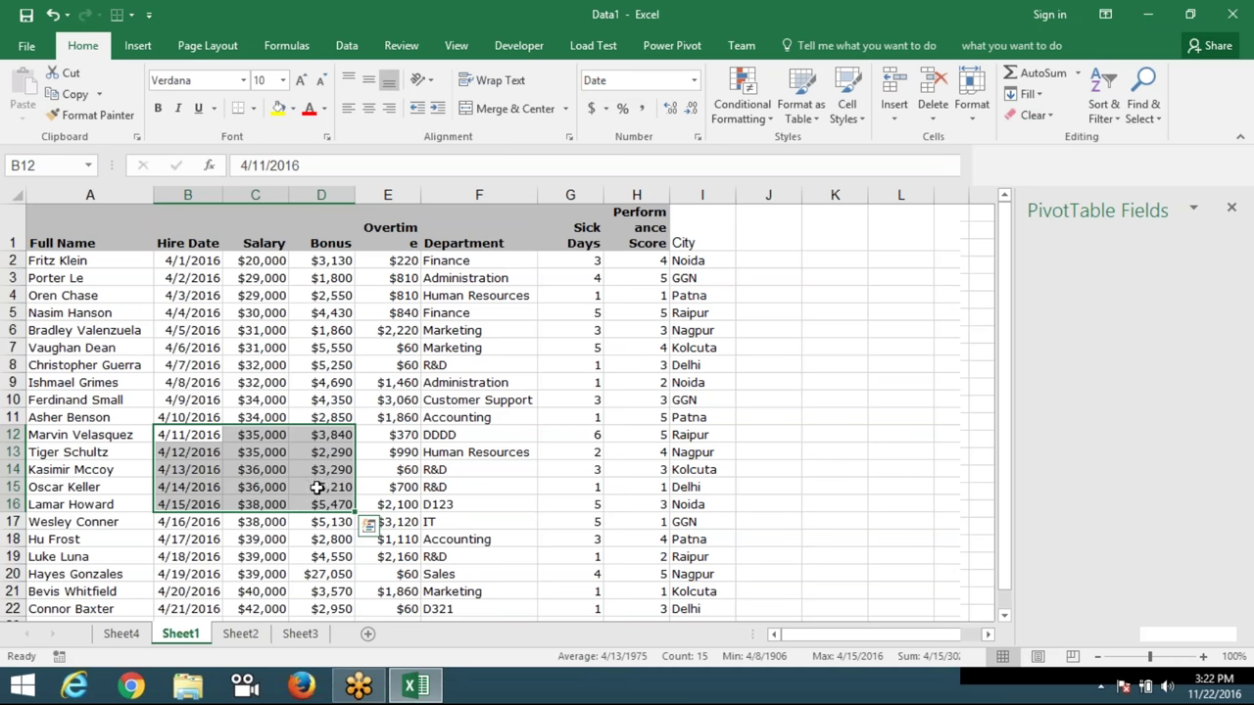
pyautogui.click(120, 633)
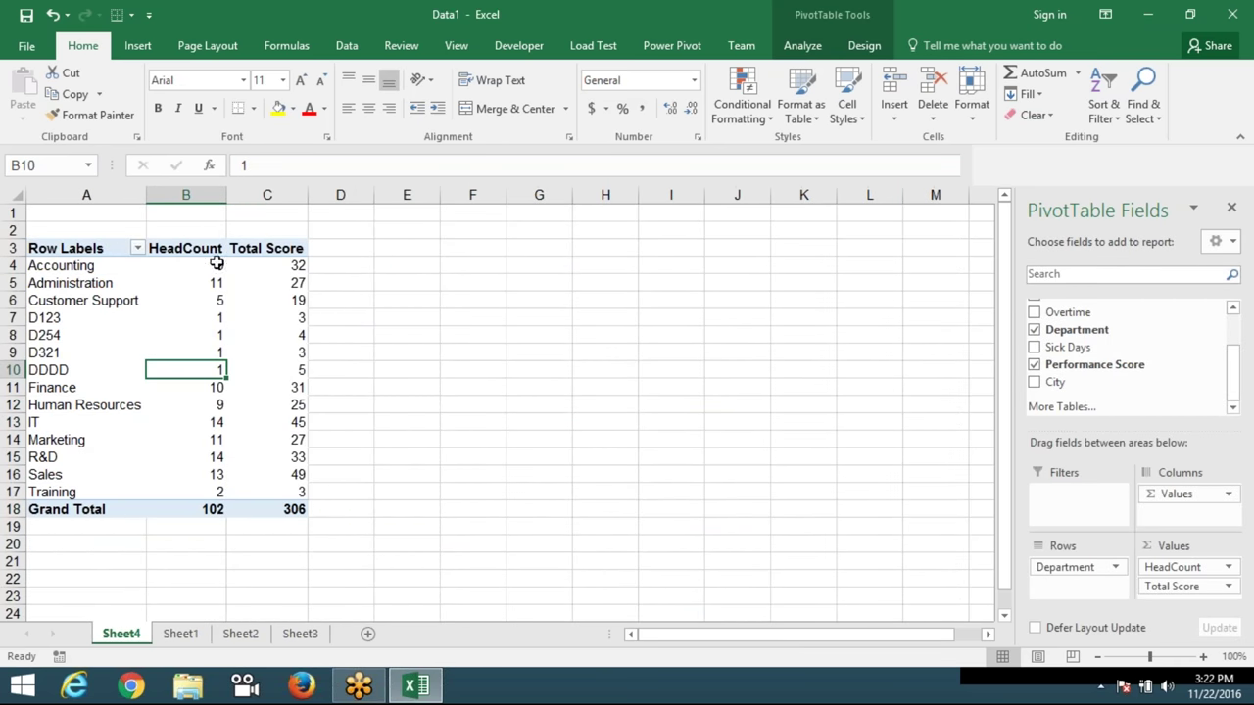
pyautogui.moveTo(44, 531); pyautogui.dragTo(159, 596)
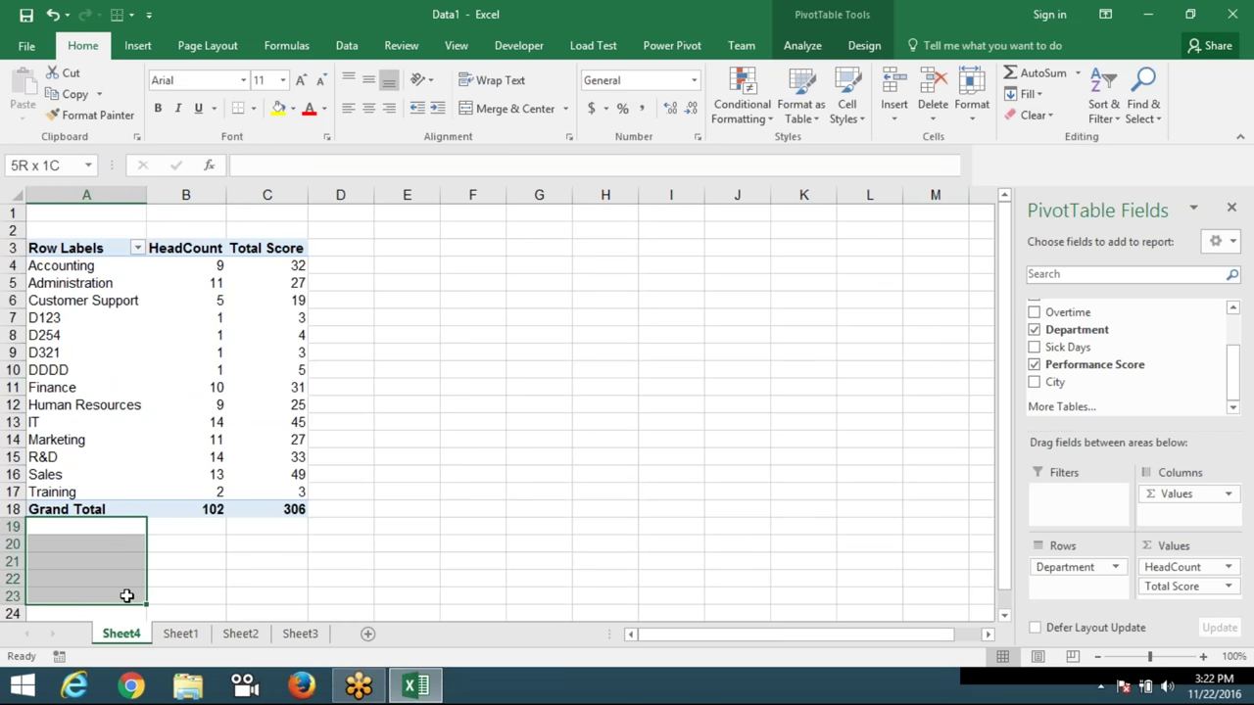
pyautogui.click(216, 492)
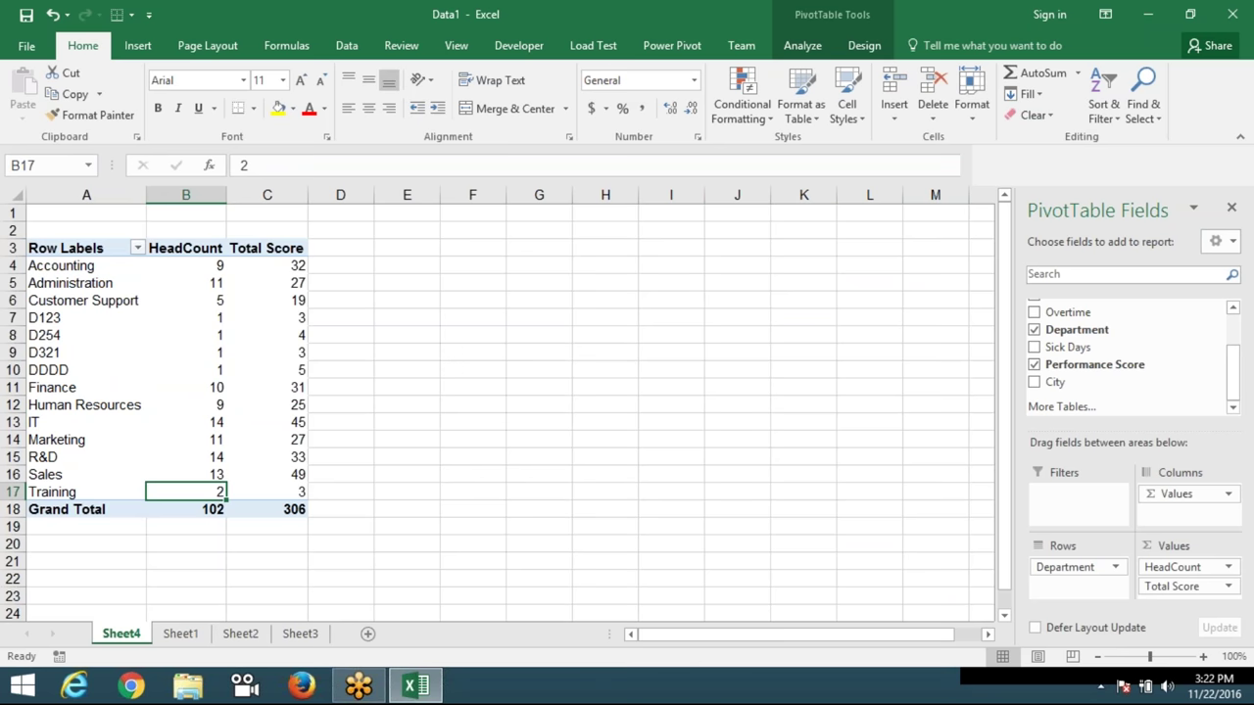
pyautogui.click(20, 492)
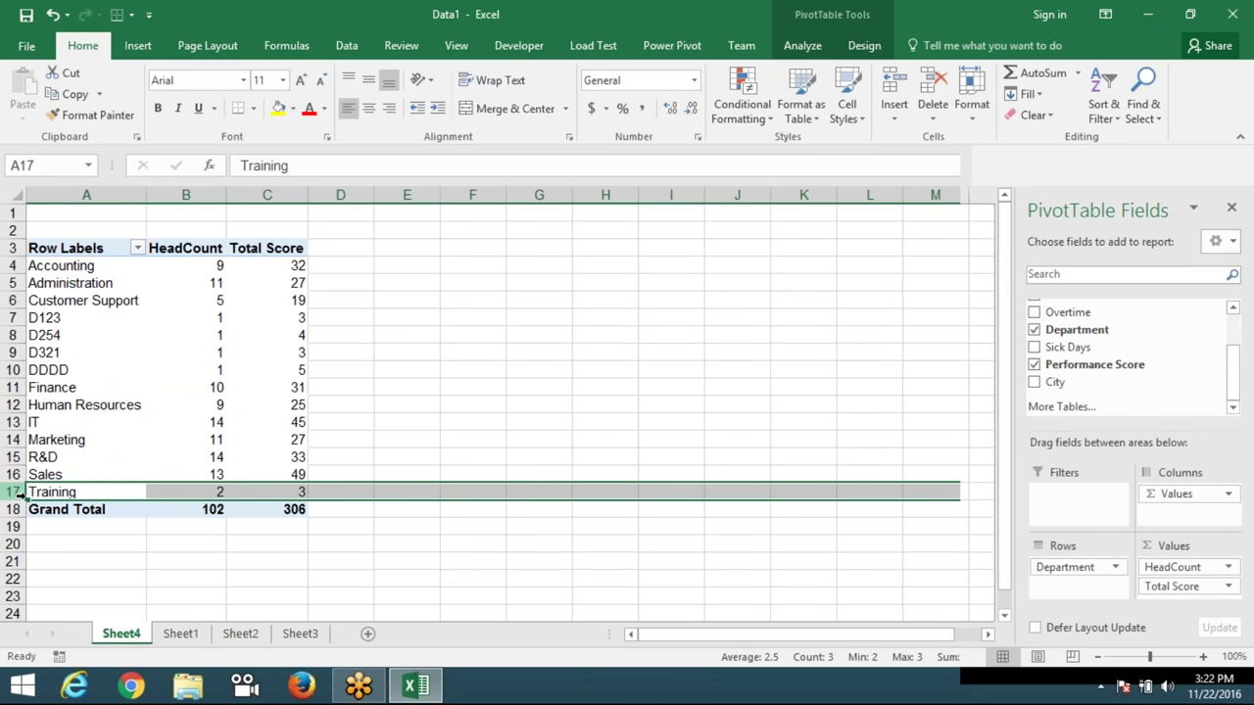
pyautogui.click(182, 301)
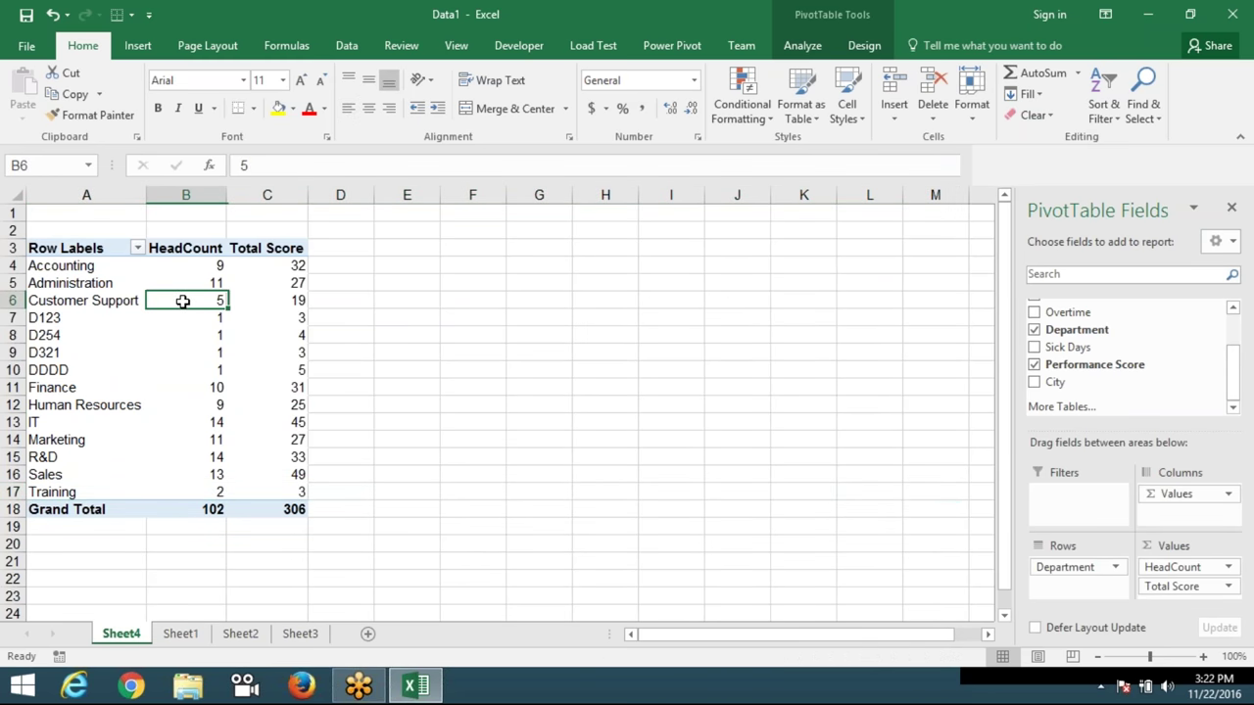
# Apply Dark Gray, Pivot Style Dark 9 from the PivotTable Styles gallery to PivotTable3.
pyautogui.click(863, 45)
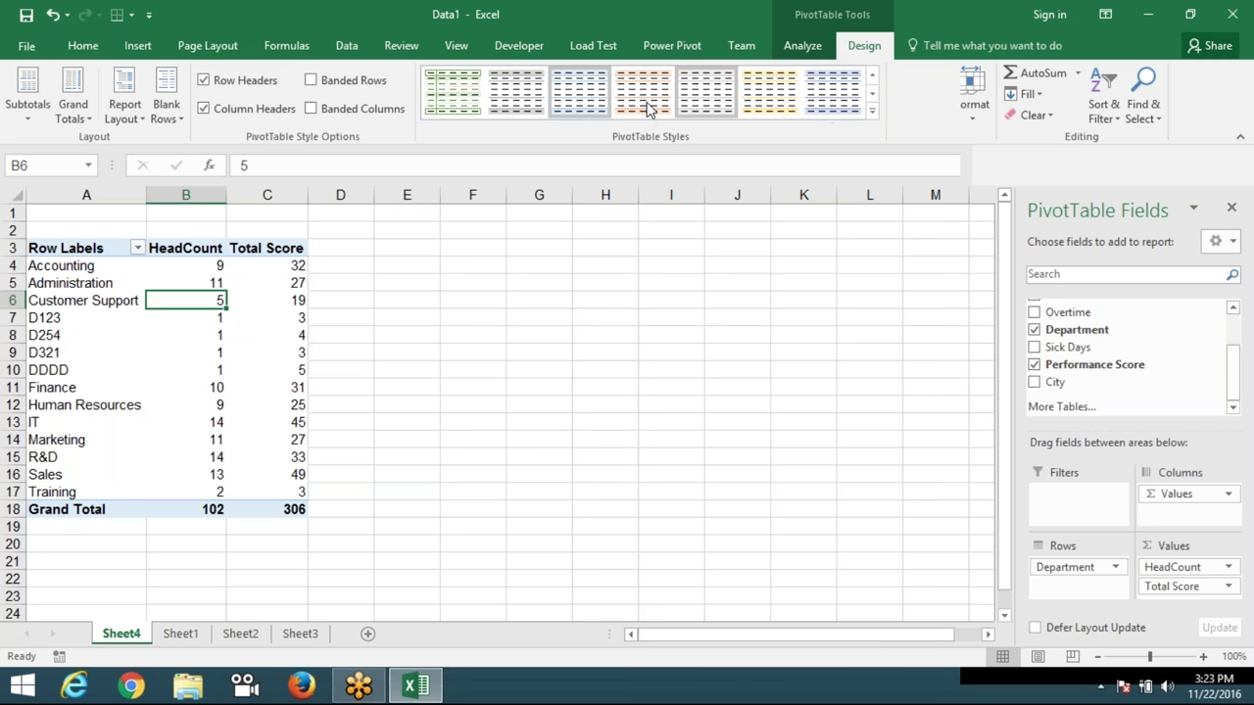
pyautogui.click(872, 109)
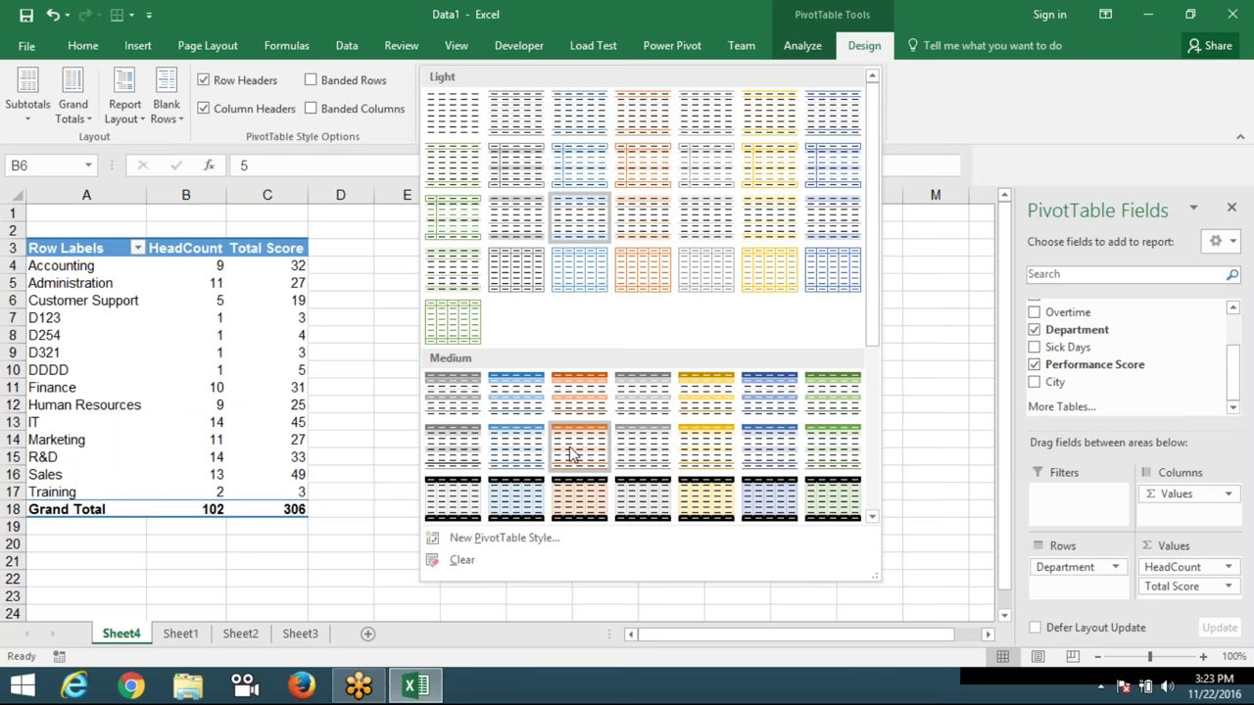
pyautogui.scroll(-5, 573, 447)
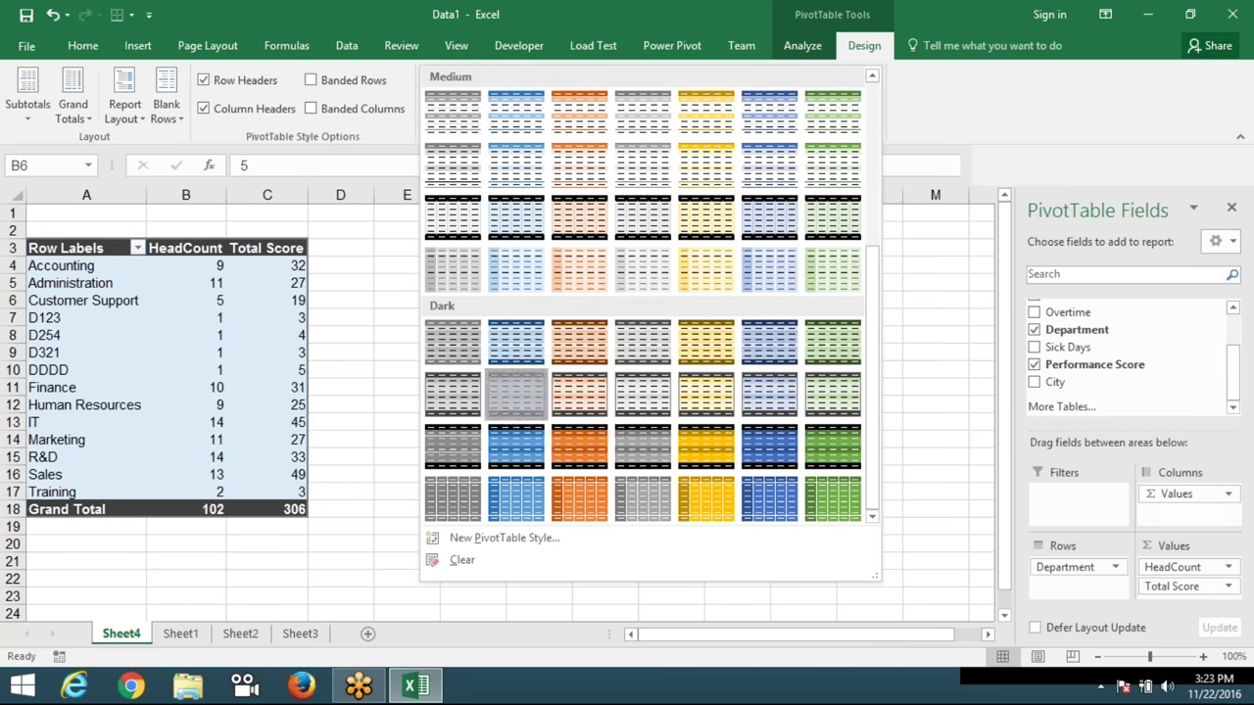
pyautogui.click(497, 408)
pyautogui.click(281, 385)
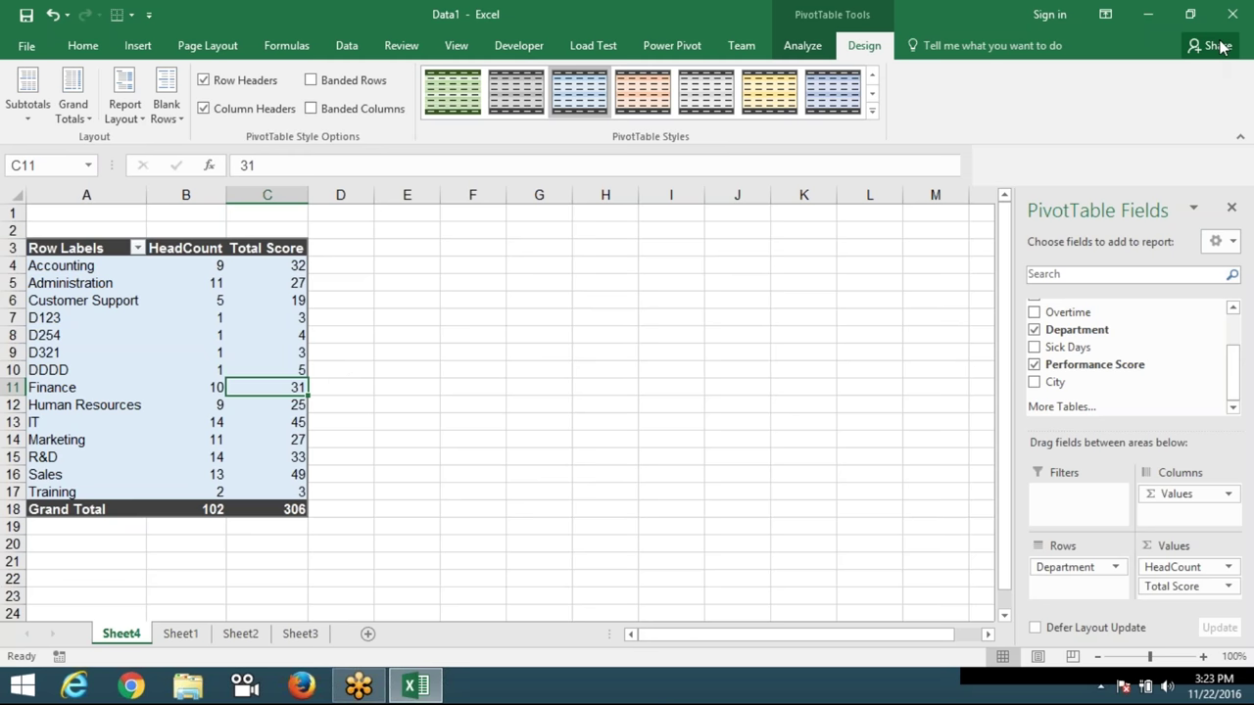
# Insert a line PivotChart of HeadCount and Total Score from PivotTable3.
pyautogui.click(805, 49)
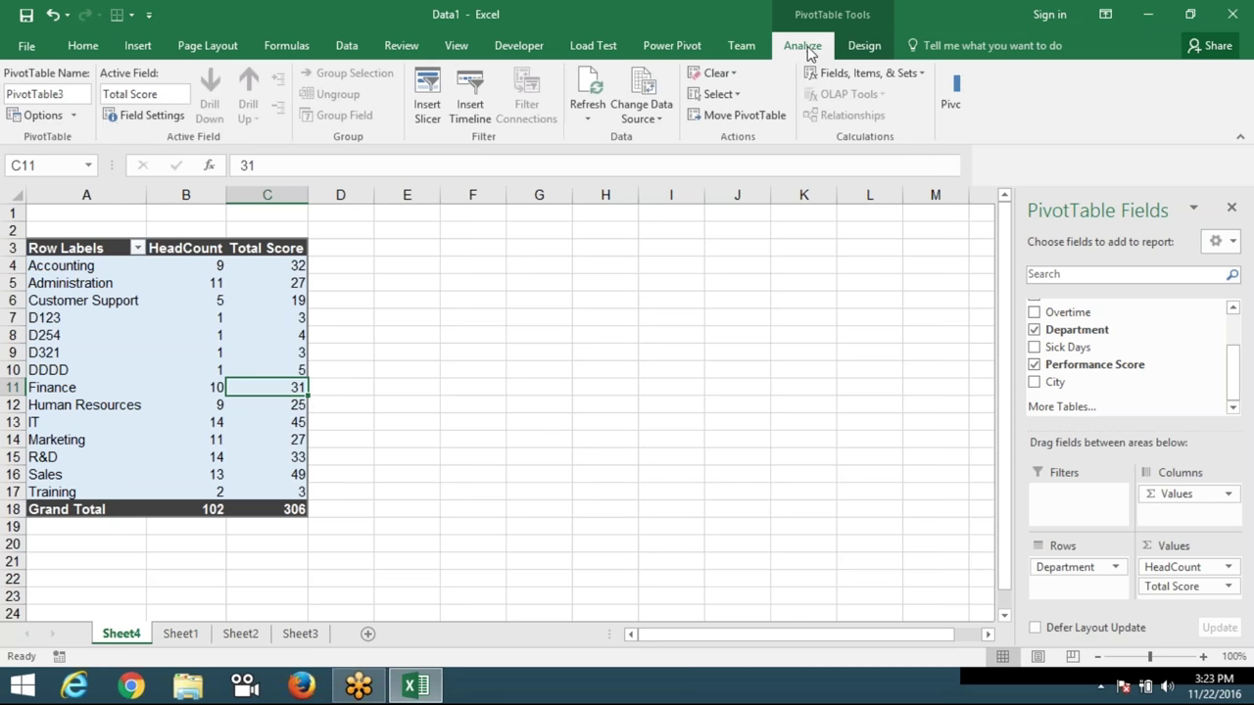
pyautogui.click(1217, 48)
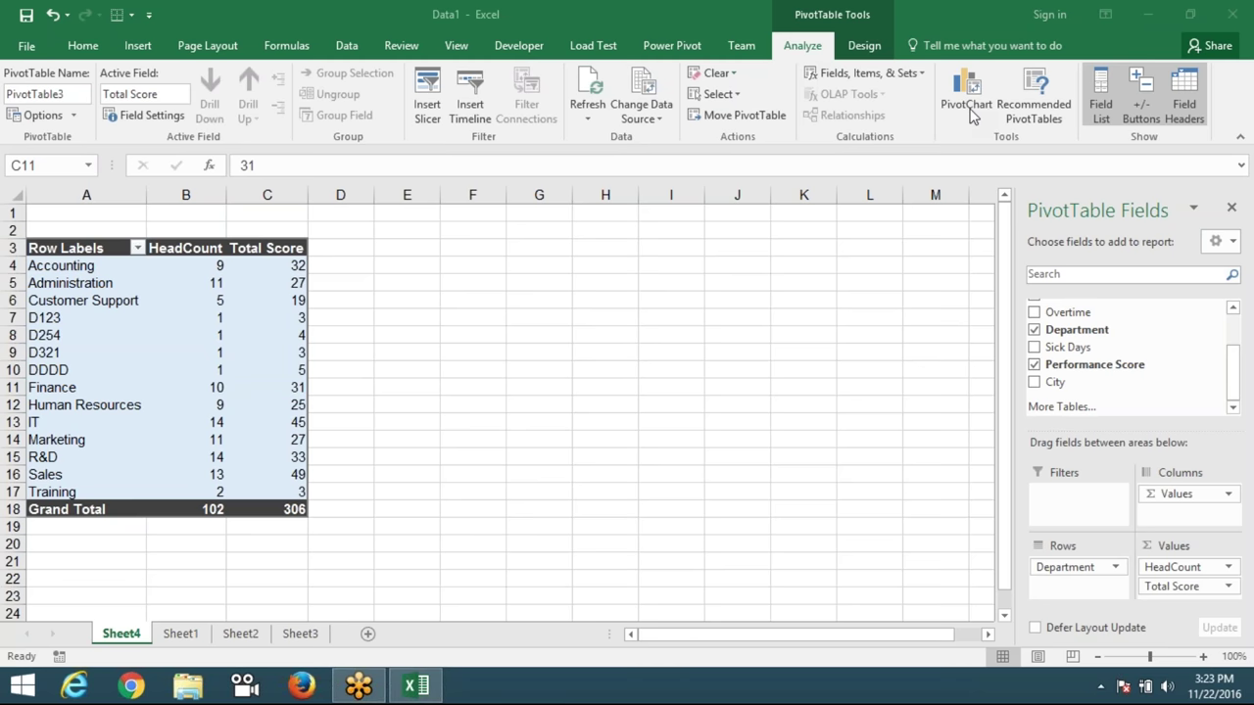
pyautogui.click(967, 98)
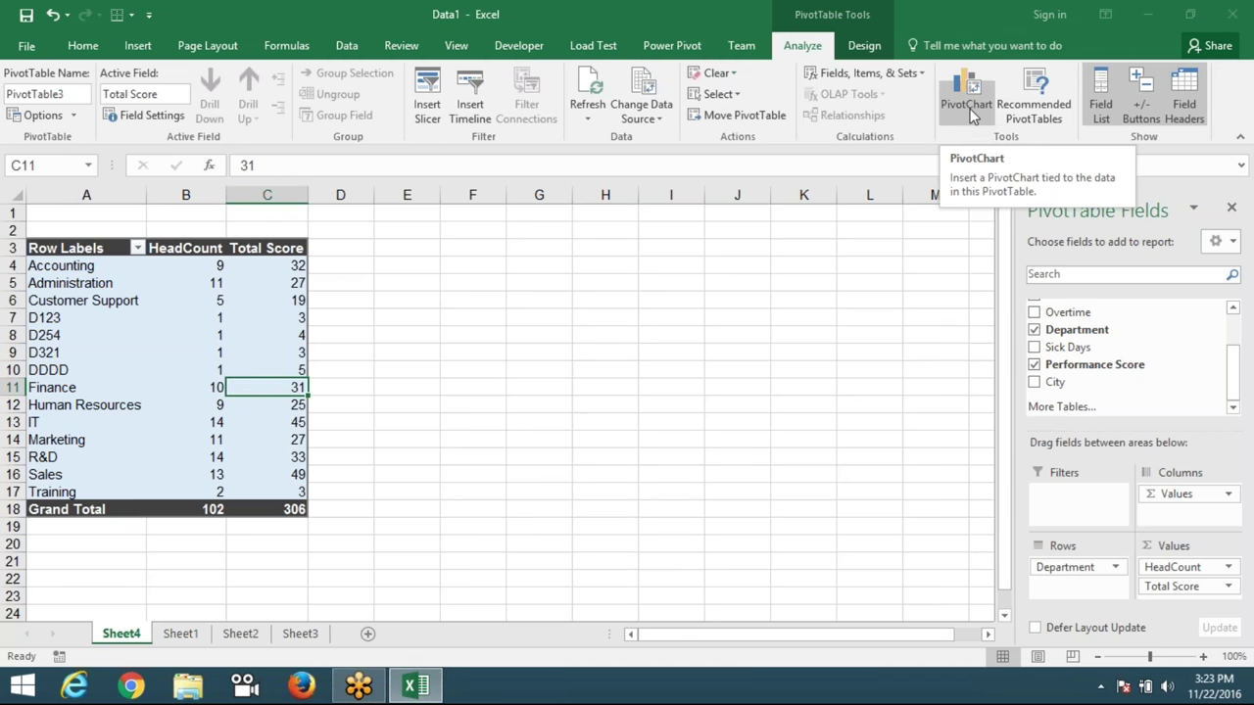
pyautogui.click(973, 90)
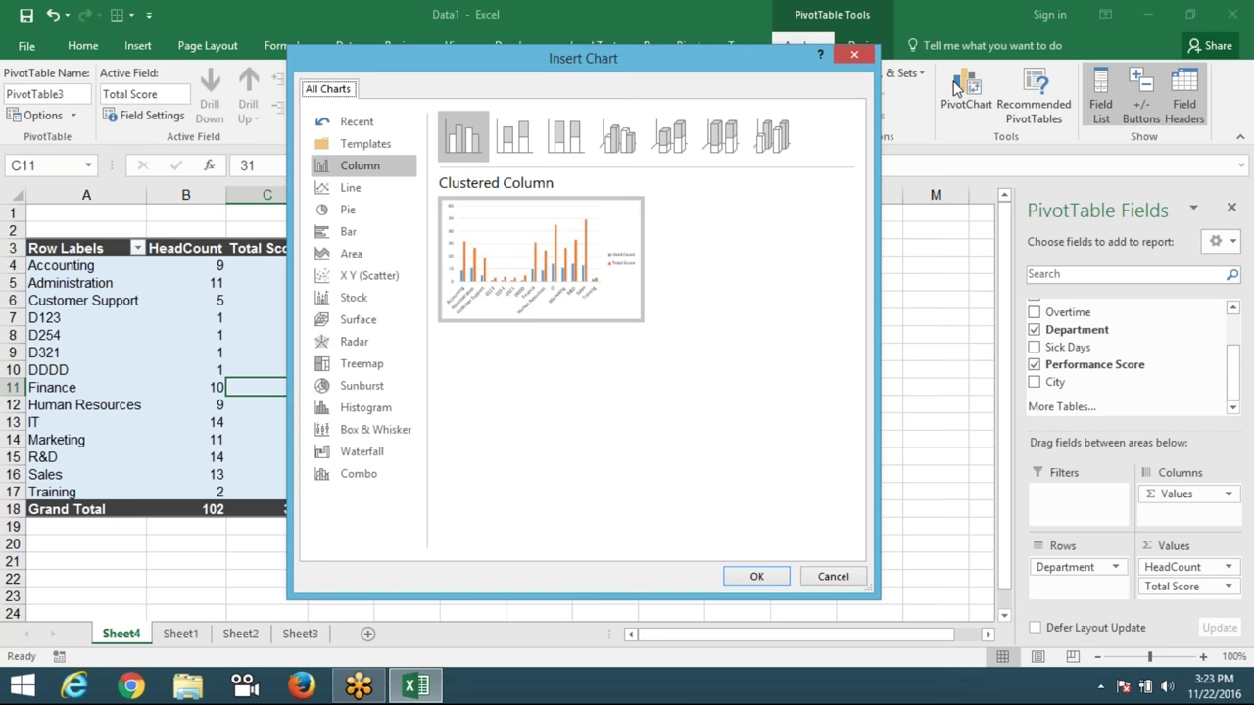
pyautogui.click(404, 233)
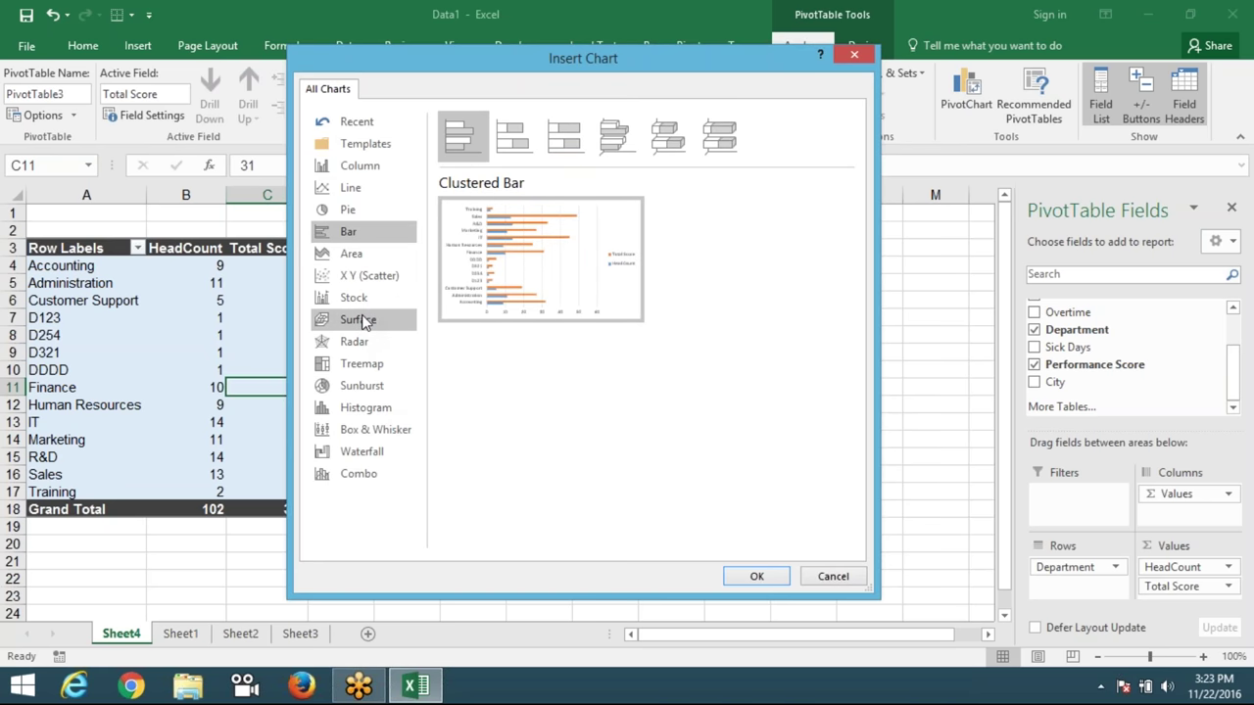
pyautogui.click(364, 188)
pyautogui.moveTo(540, 259)
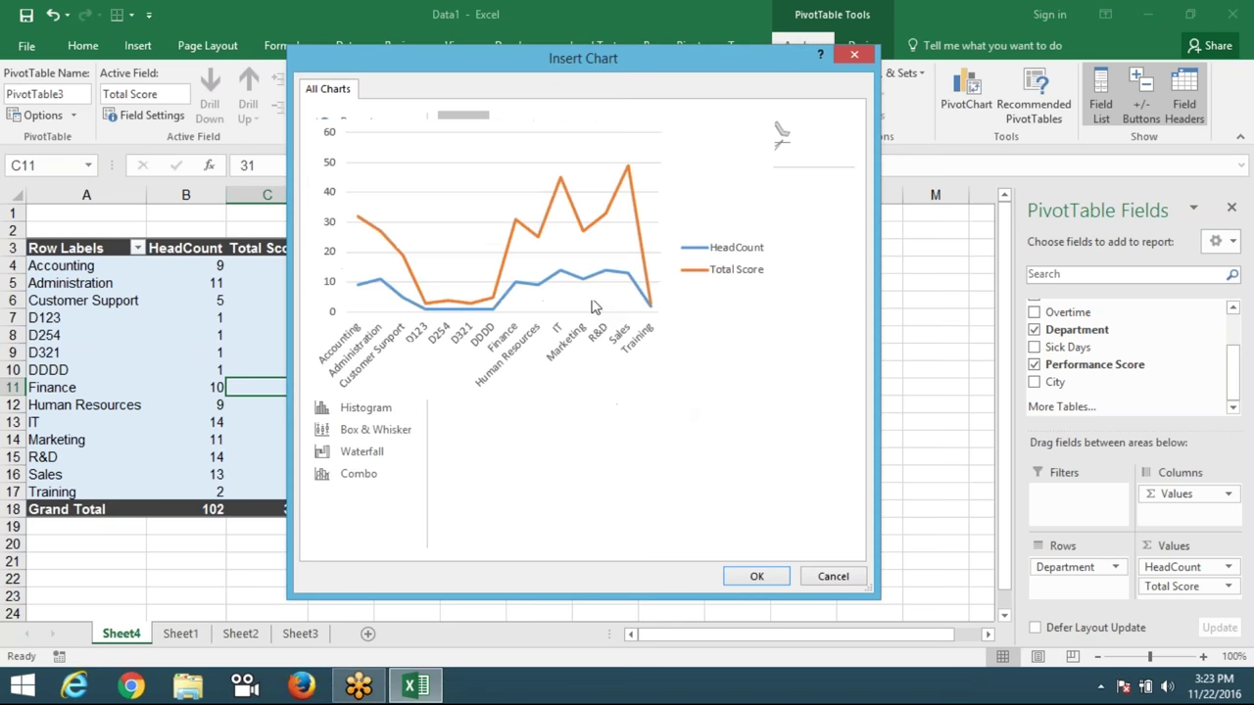
pyautogui.click(752, 576)
# Move the chart up beside the pivot, enlarge it, then switch to Sheet1.
pyautogui.moveTo(479, 307); pyautogui.dragTo(497, 262)
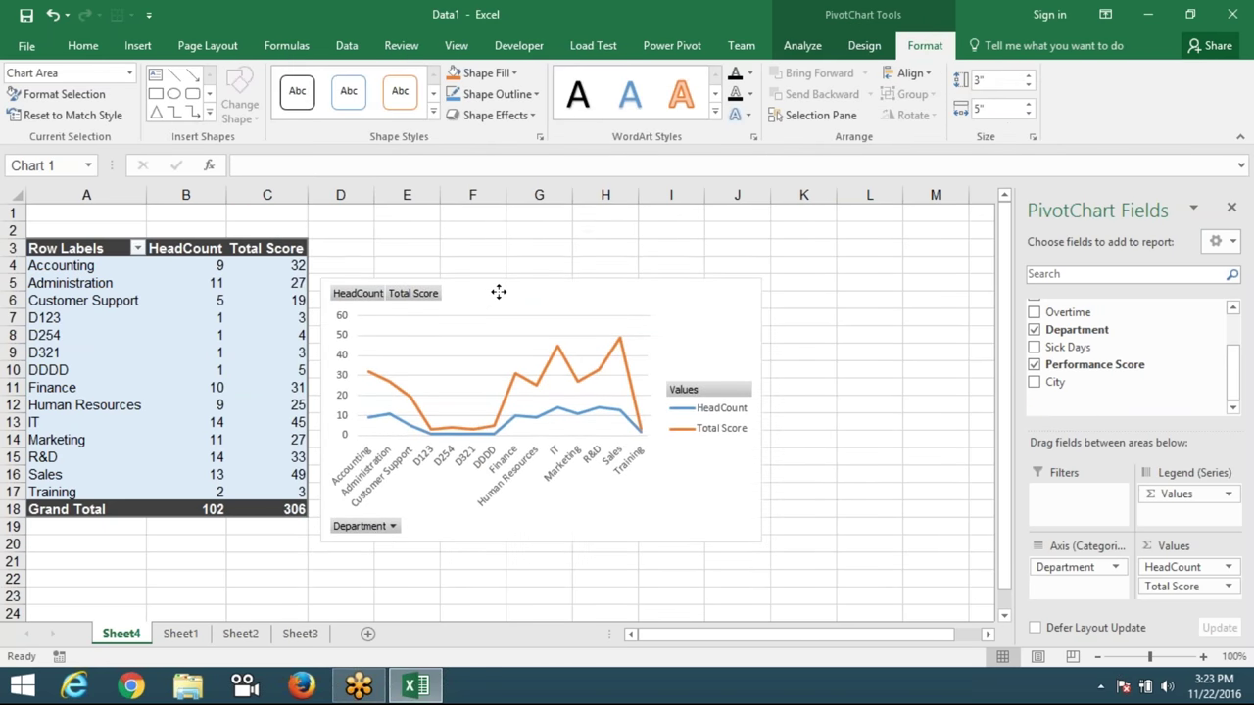
pyautogui.moveTo(761, 503); pyautogui.dragTo(801, 515)
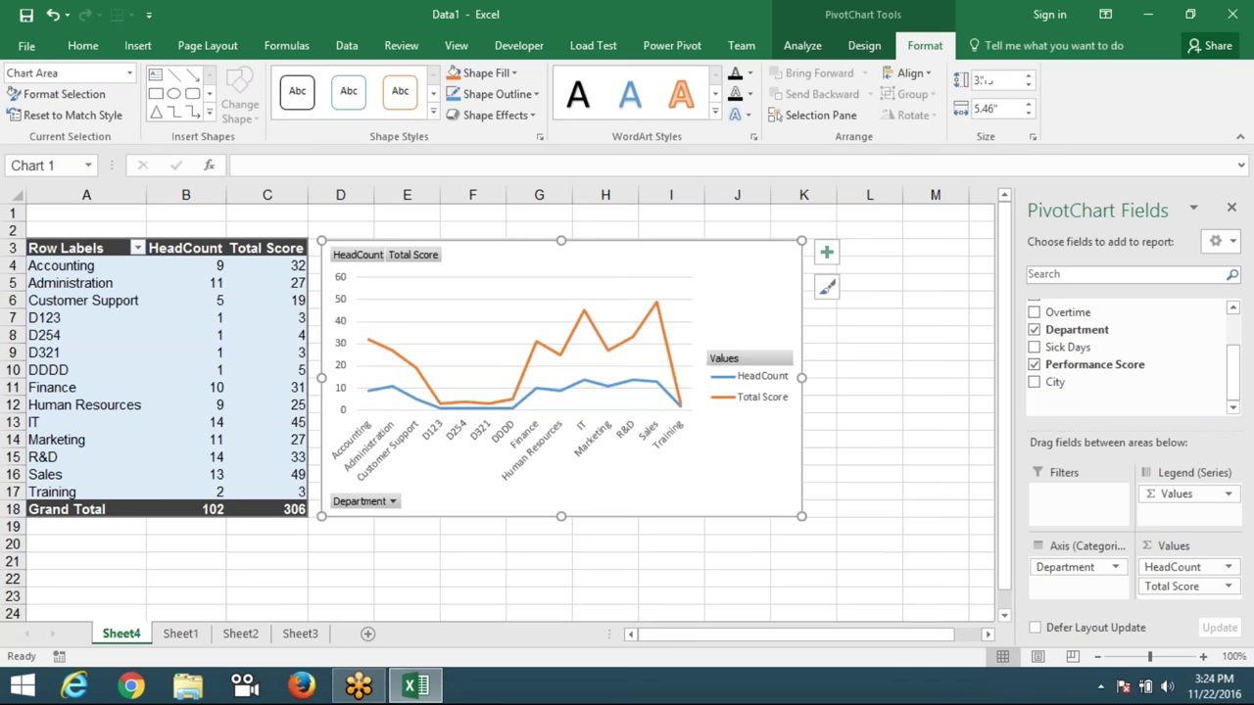
pyautogui.click(181, 633)
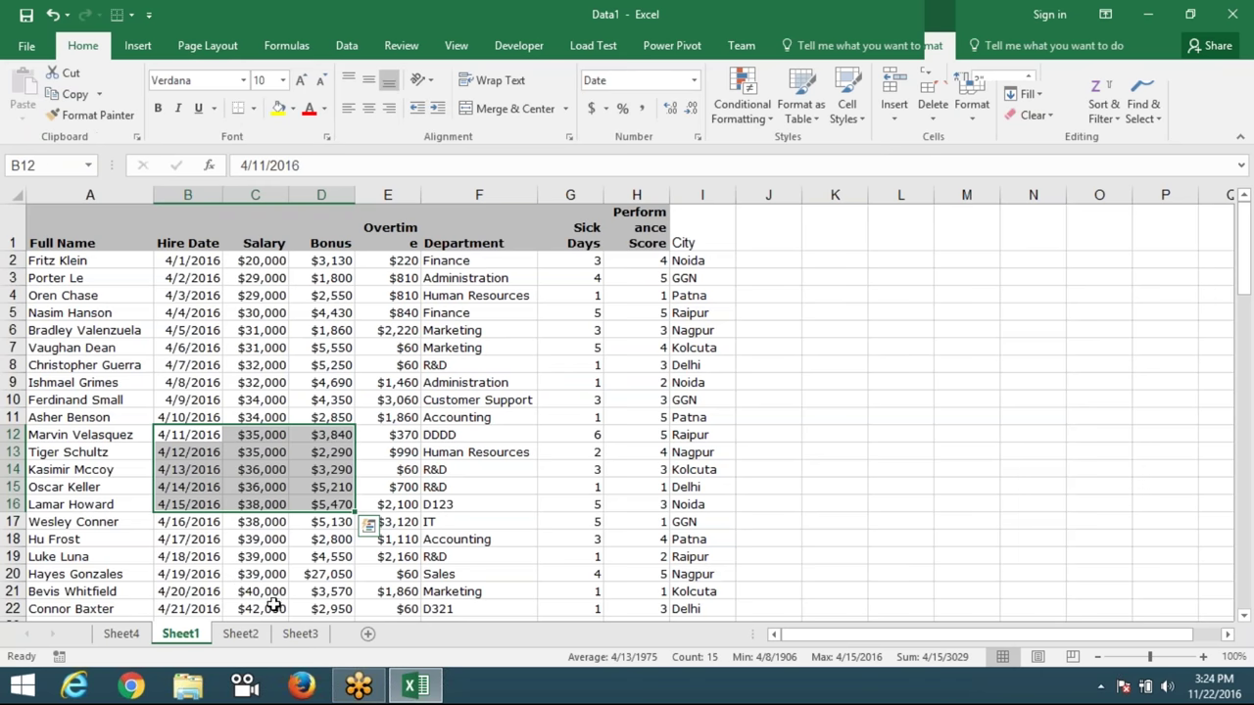
# Check Department and City cells, select A1, and bring up the Insert ribbon.
pyautogui.click(519, 315)
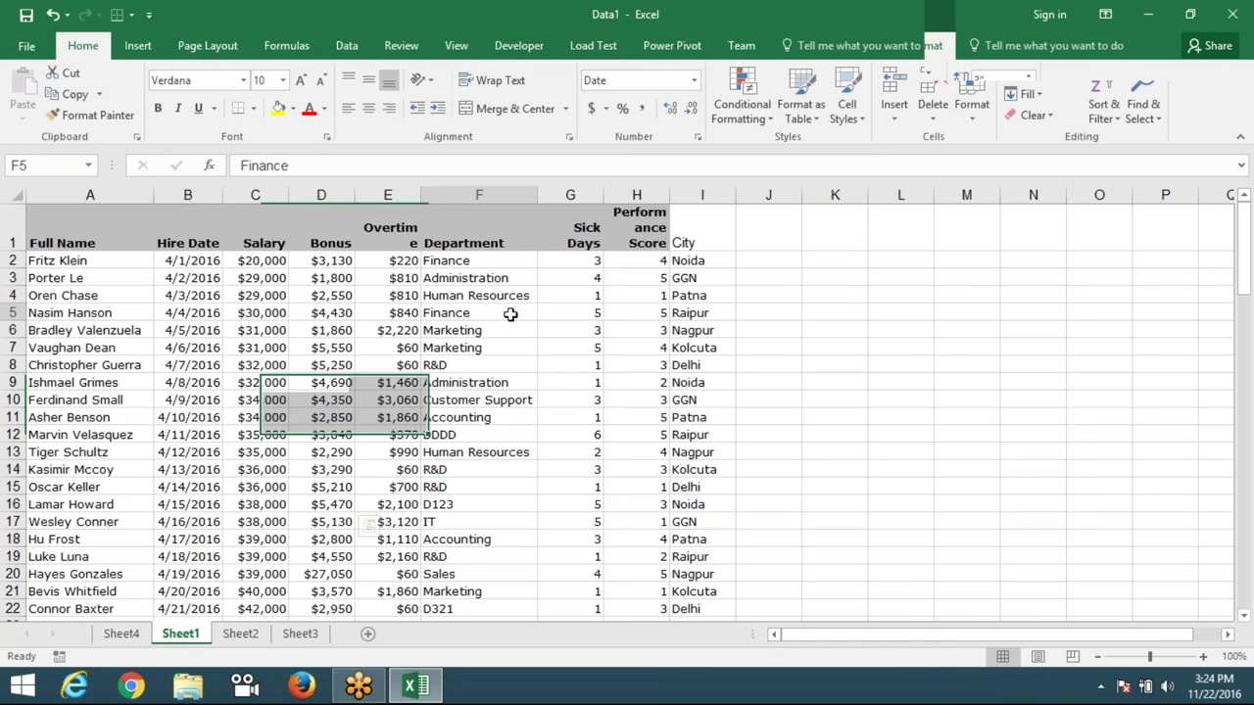
pyautogui.click(690, 347)
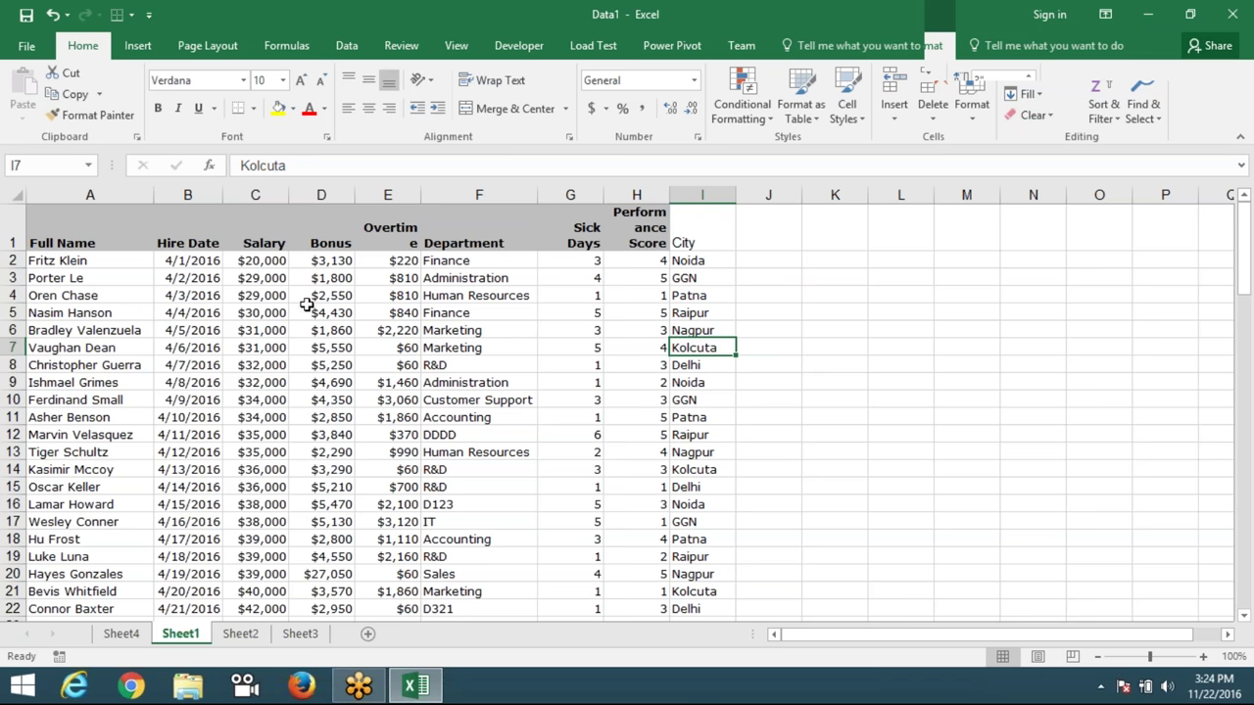
pyautogui.click(81, 243)
pyautogui.click(137, 45)
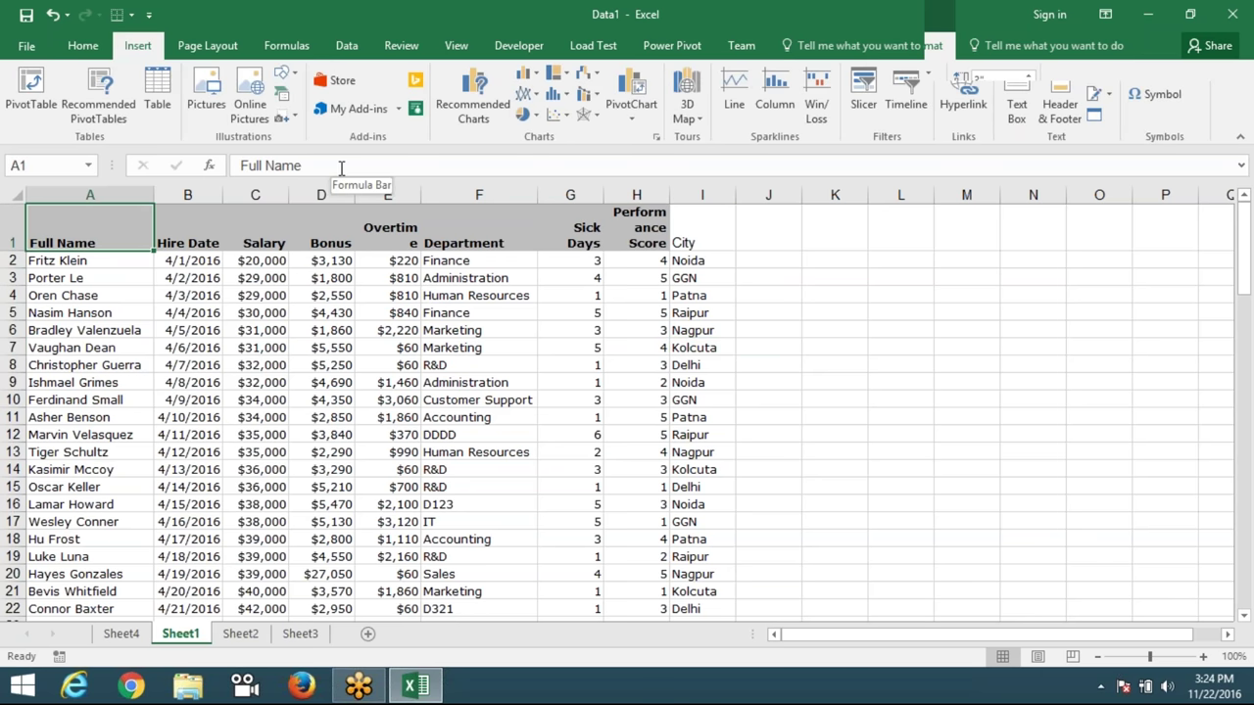
# Insert a pivot table on a new sheet with City in rows, Department in columns and Sum of Bonus as values.
pyautogui.click(30, 90)
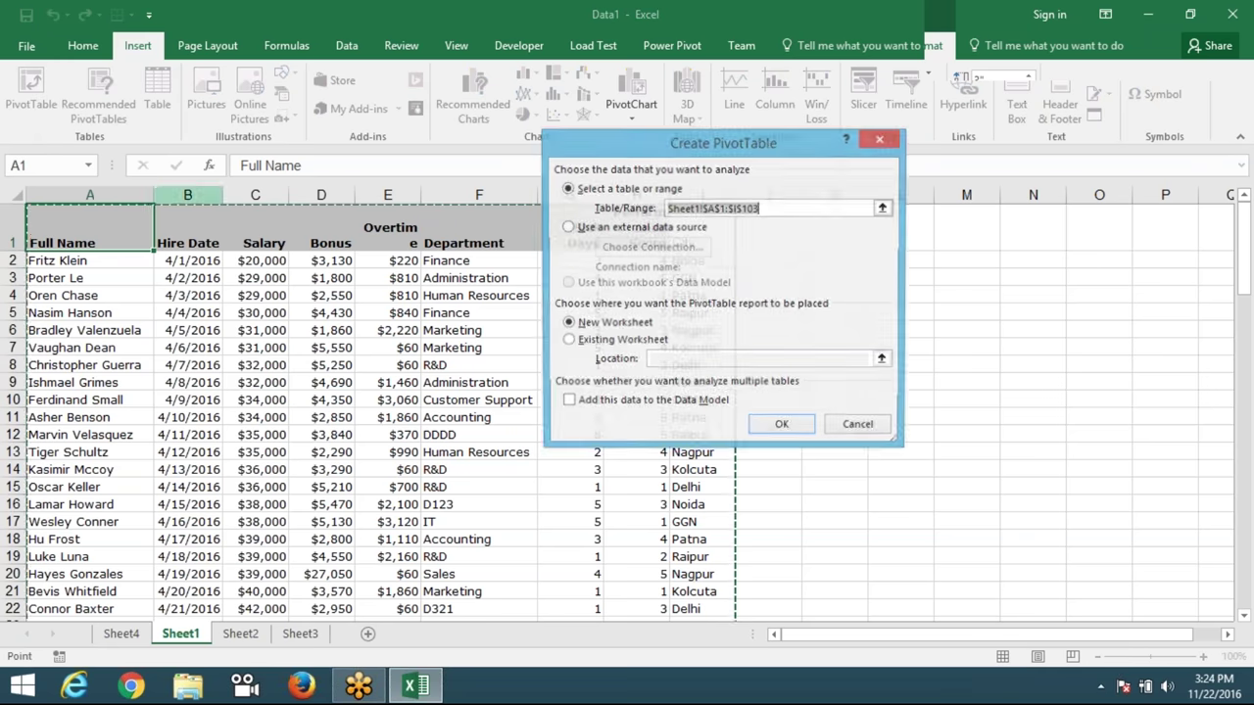
pyautogui.click(782, 427)
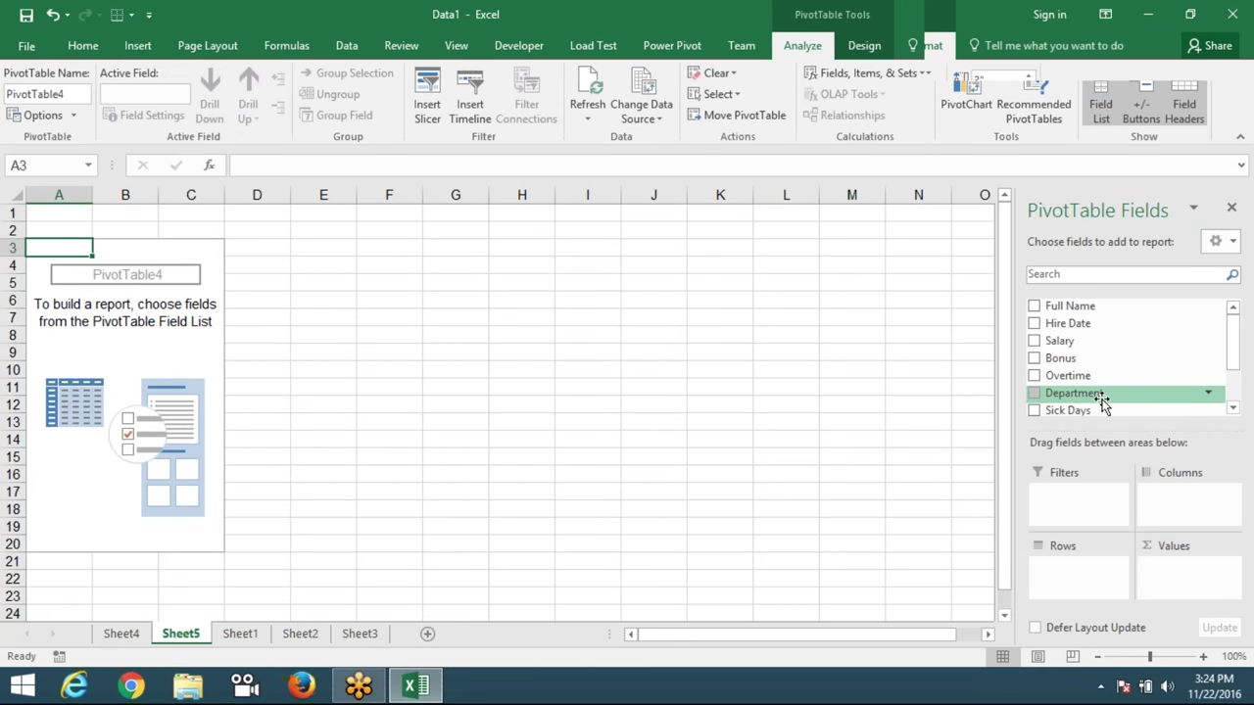
pyautogui.moveTo(1237, 362); pyautogui.dragTo(1238, 399)
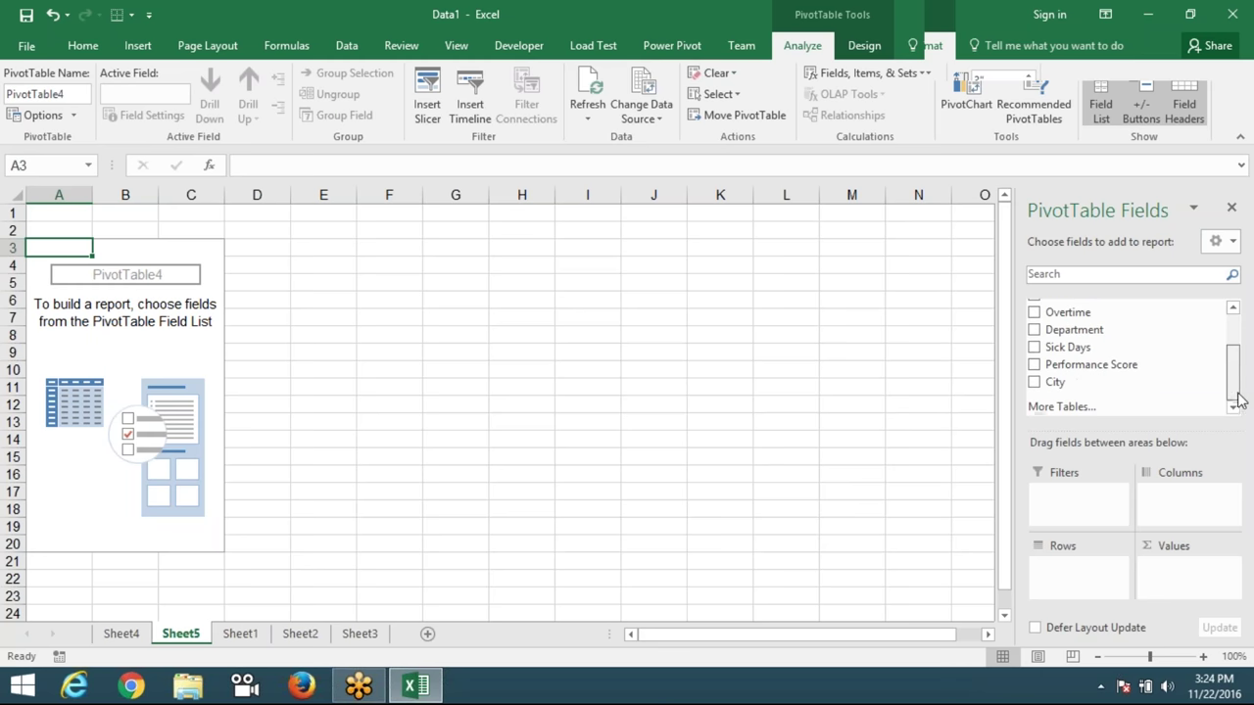
pyautogui.moveTo(1055, 382); pyautogui.dragTo(1074, 576)
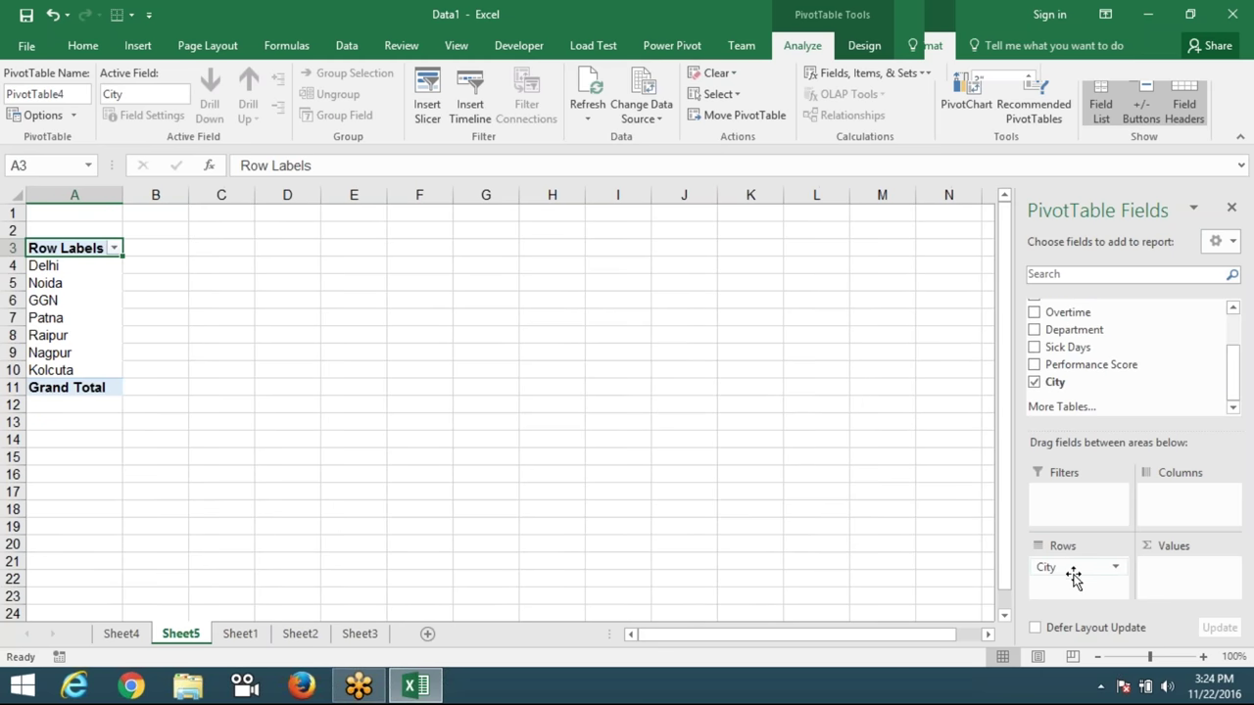
pyautogui.moveTo(1091, 364)
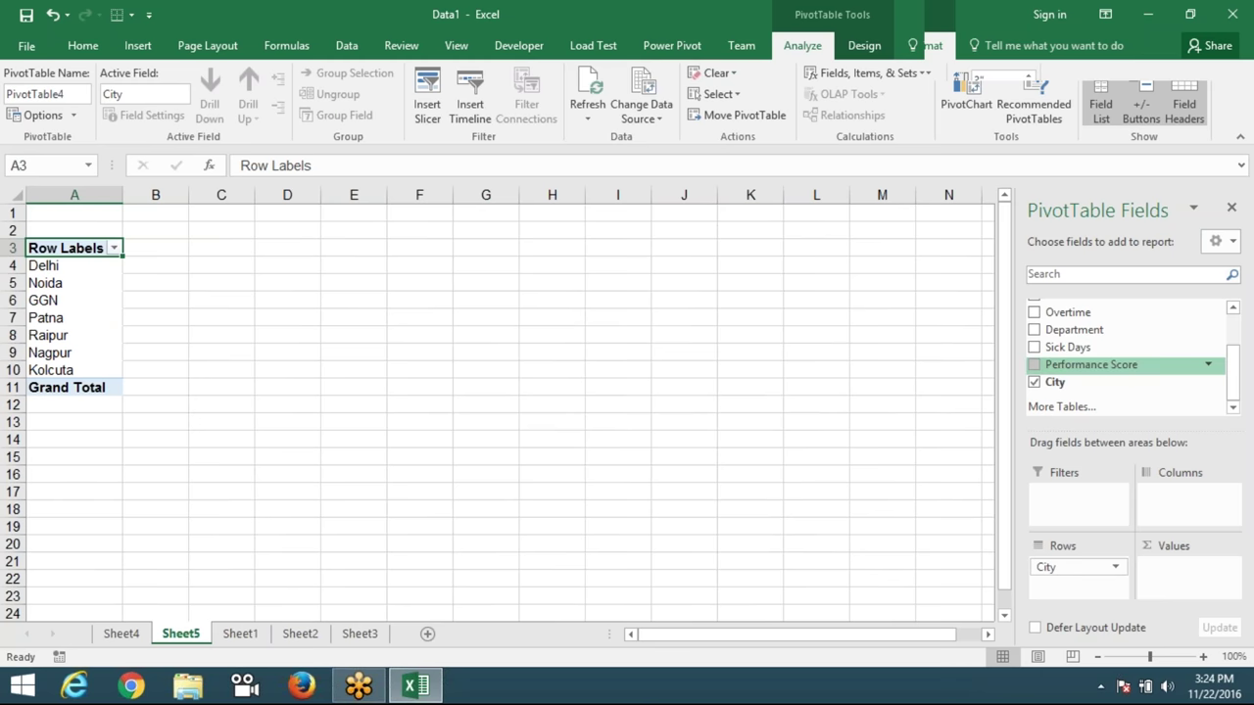
pyautogui.moveTo(1074, 329); pyautogui.dragTo(1192, 500)
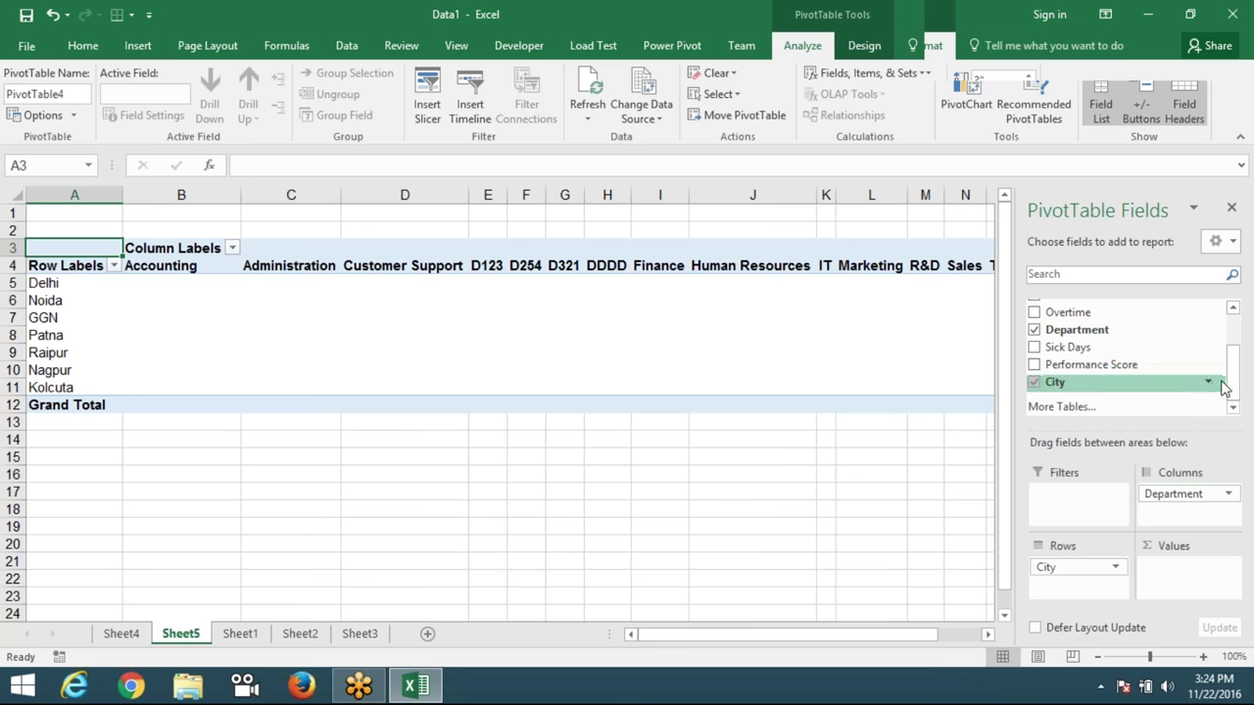
pyautogui.moveTo(1233, 390); pyautogui.dragTo(1232, 364)
pyautogui.moveTo(1071, 336); pyautogui.dragTo(1175, 574)
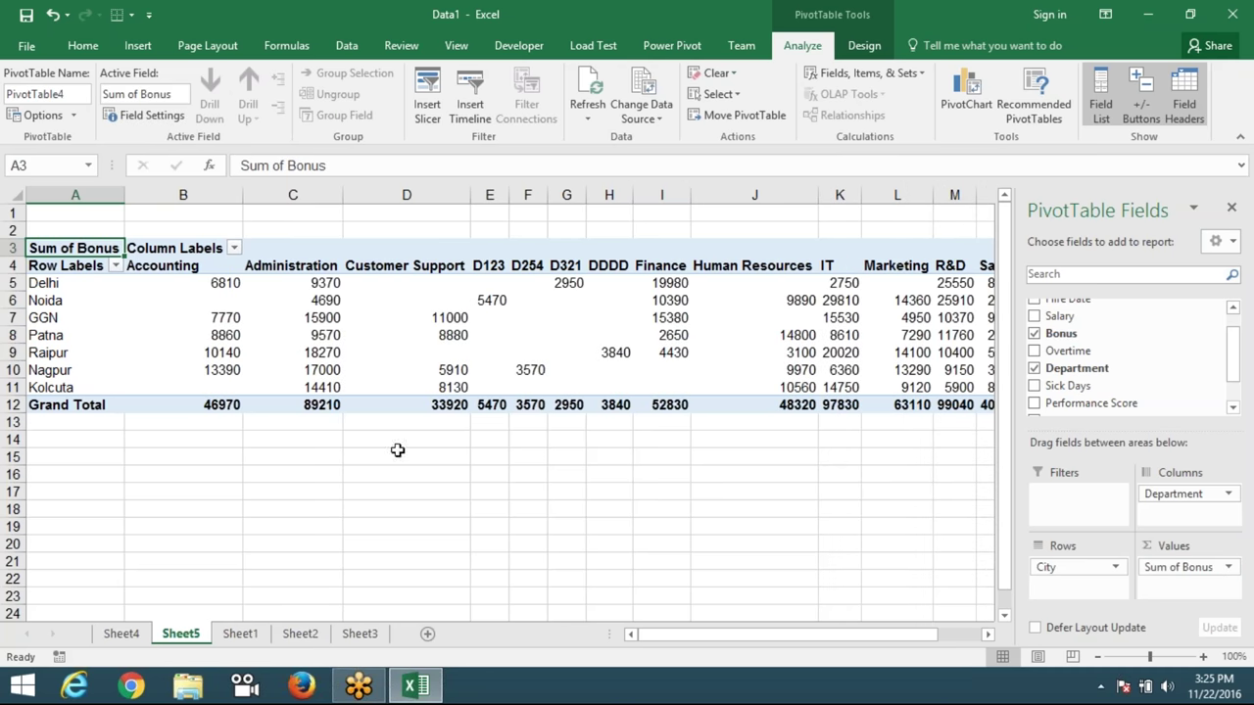
pyautogui.moveTo(44, 286); pyautogui.dragTo(45, 387)
pyautogui.moveTo(137, 265); pyautogui.dragTo(673, 266)
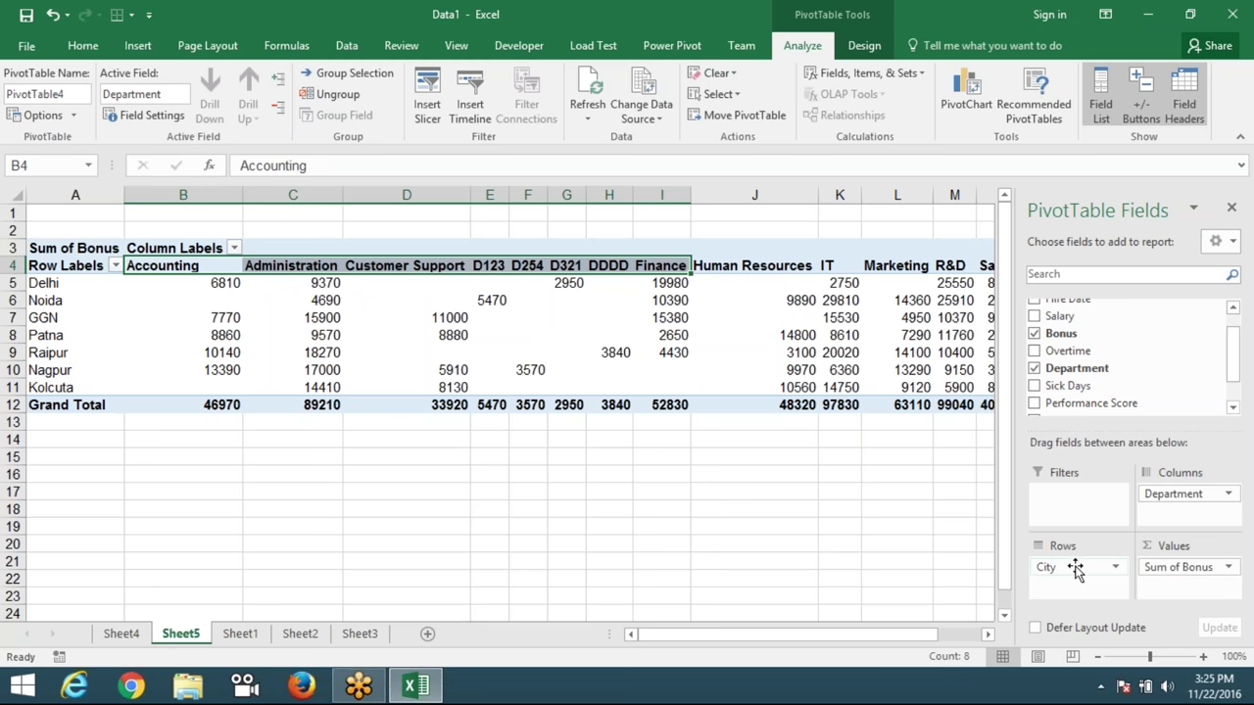
pyautogui.click(480, 440)
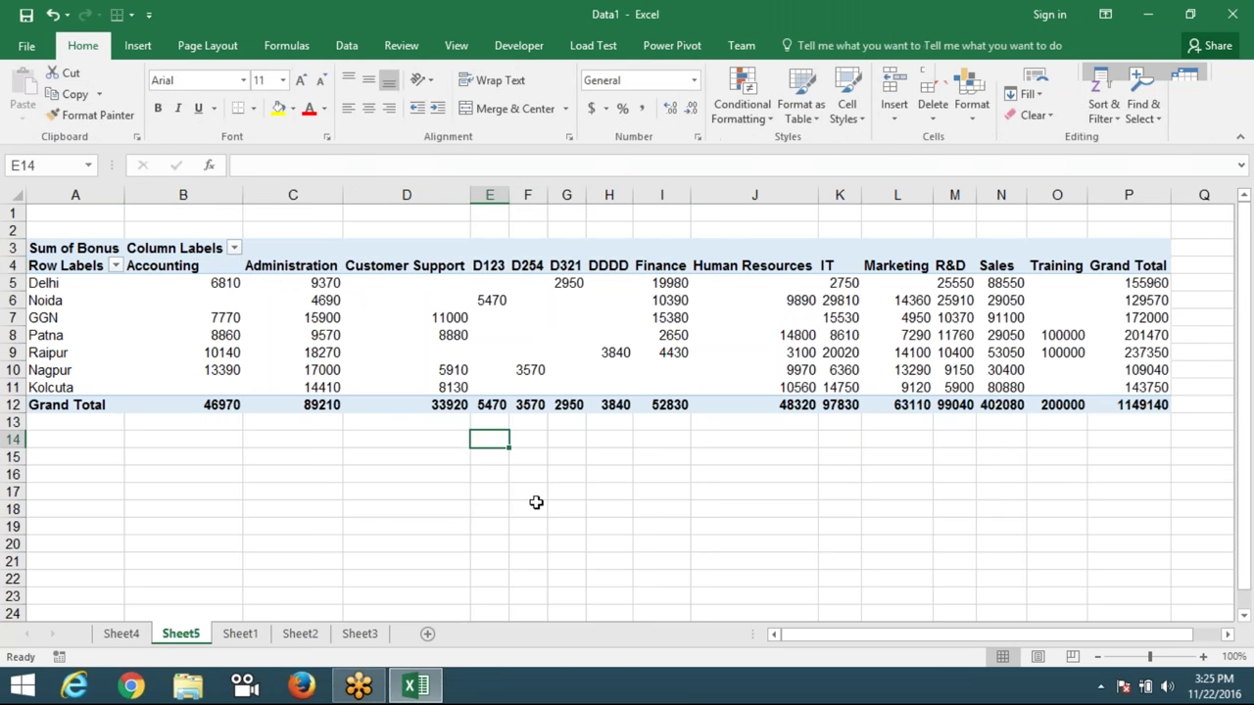
pyautogui.click(69, 286)
pyautogui.moveTo(167, 282); pyautogui.dragTo(893, 277)
pyautogui.click(834, 471)
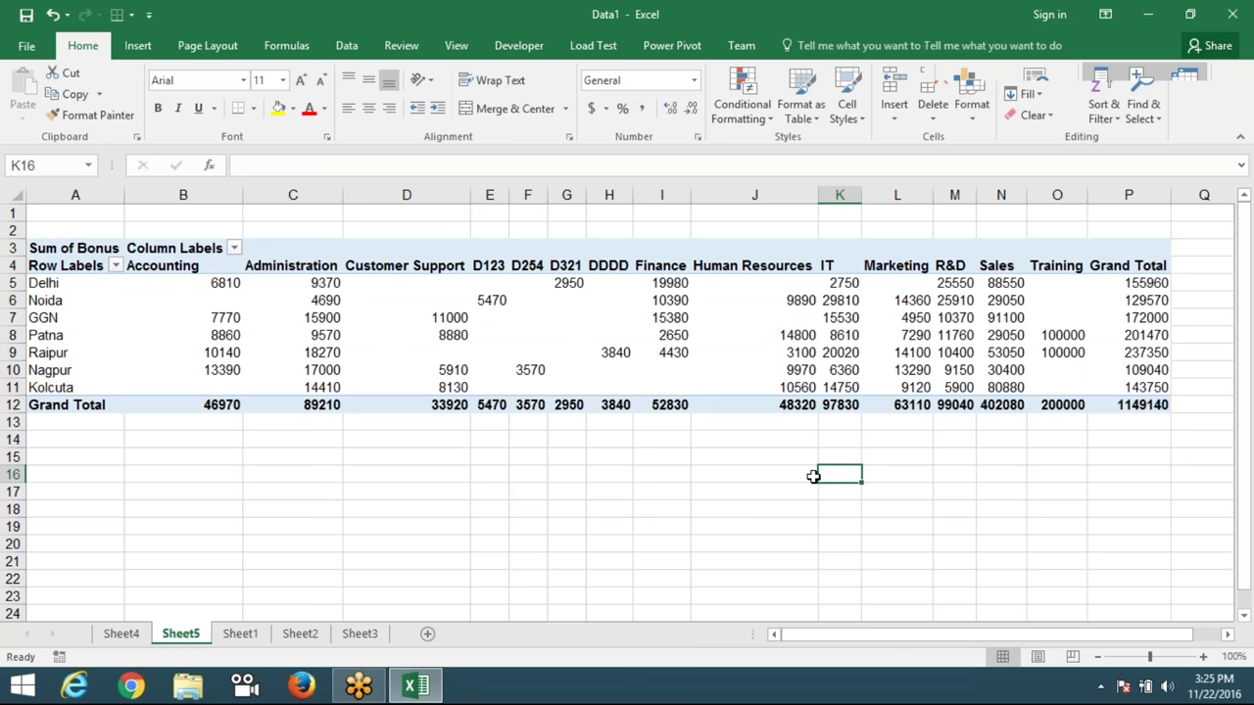
pyautogui.moveTo(159, 272); pyautogui.dragTo(982, 266)
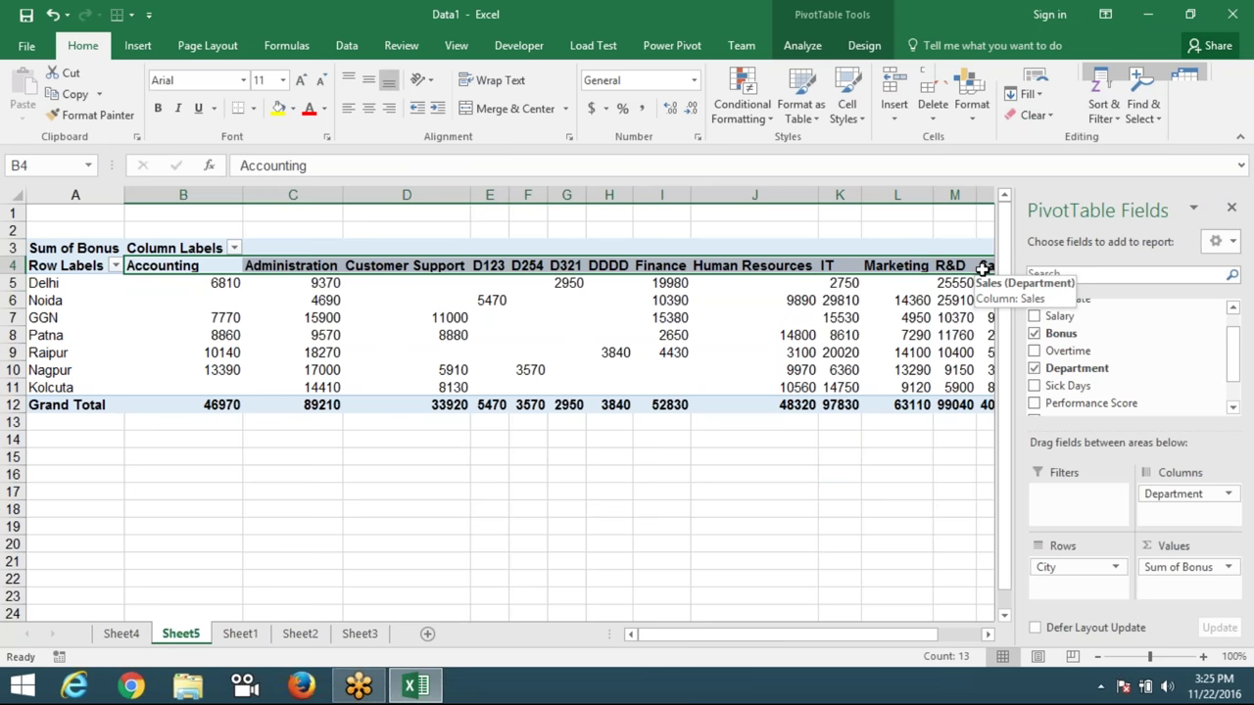
pyautogui.moveTo(609, 474); pyautogui.dragTo(566, 491)
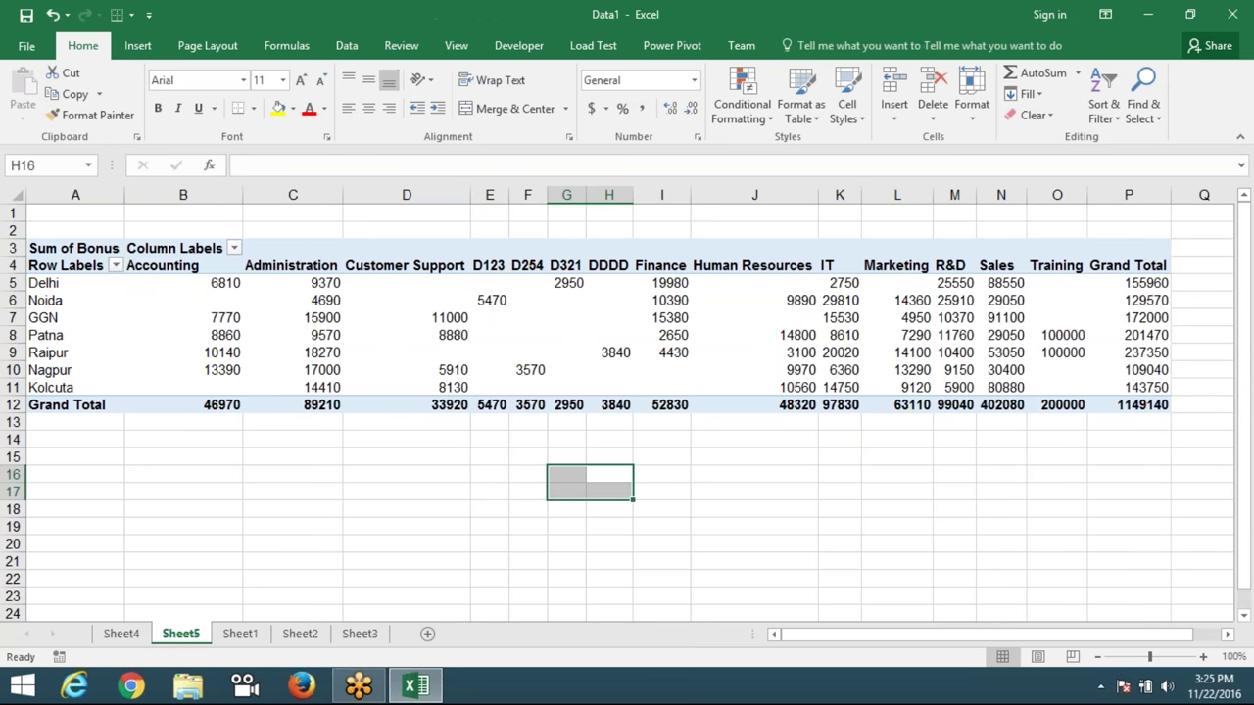
pyautogui.click(1219, 271)
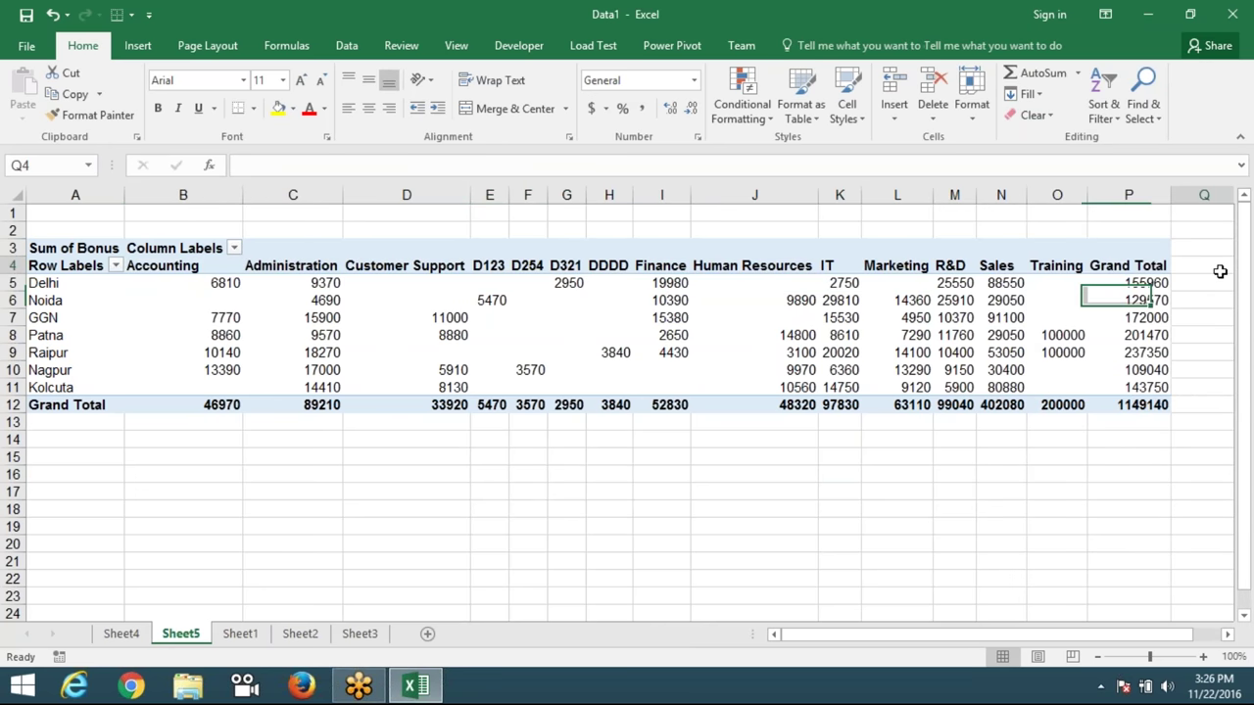
pyautogui.moveTo(1219, 271); pyautogui.dragTo(887, 326)
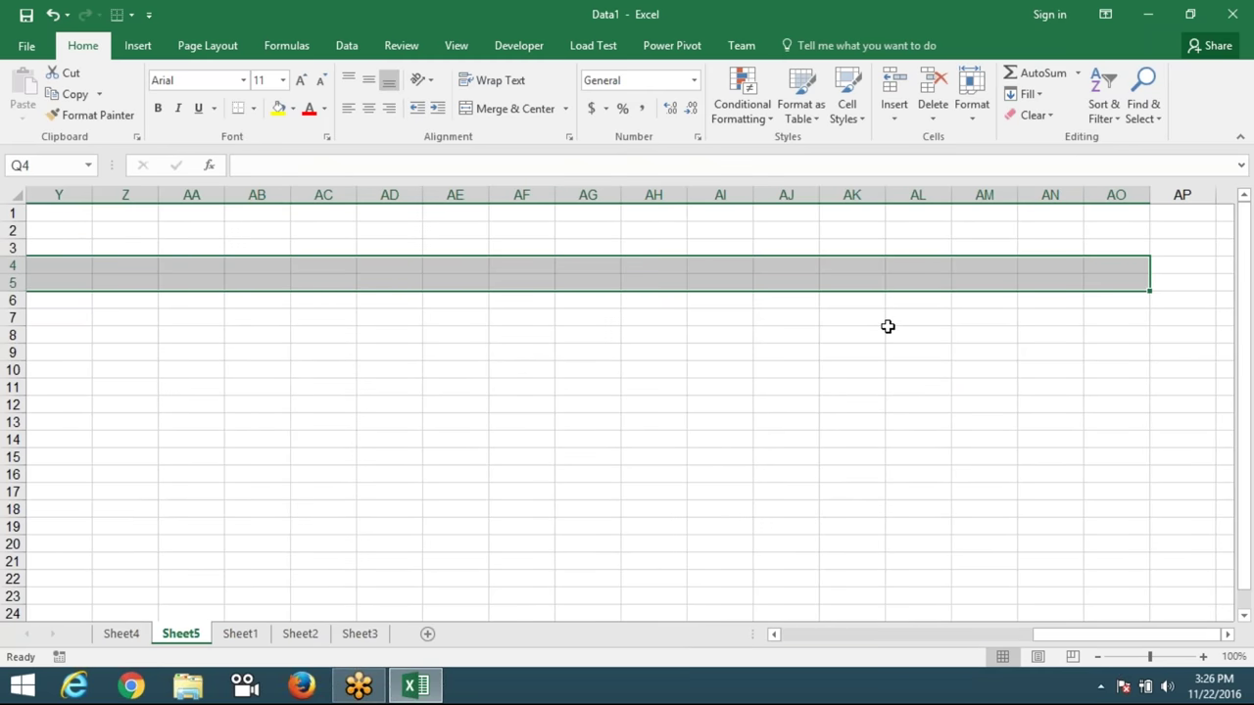
pyautogui.moveTo(1028, 634); pyautogui.dragTo(784, 634)
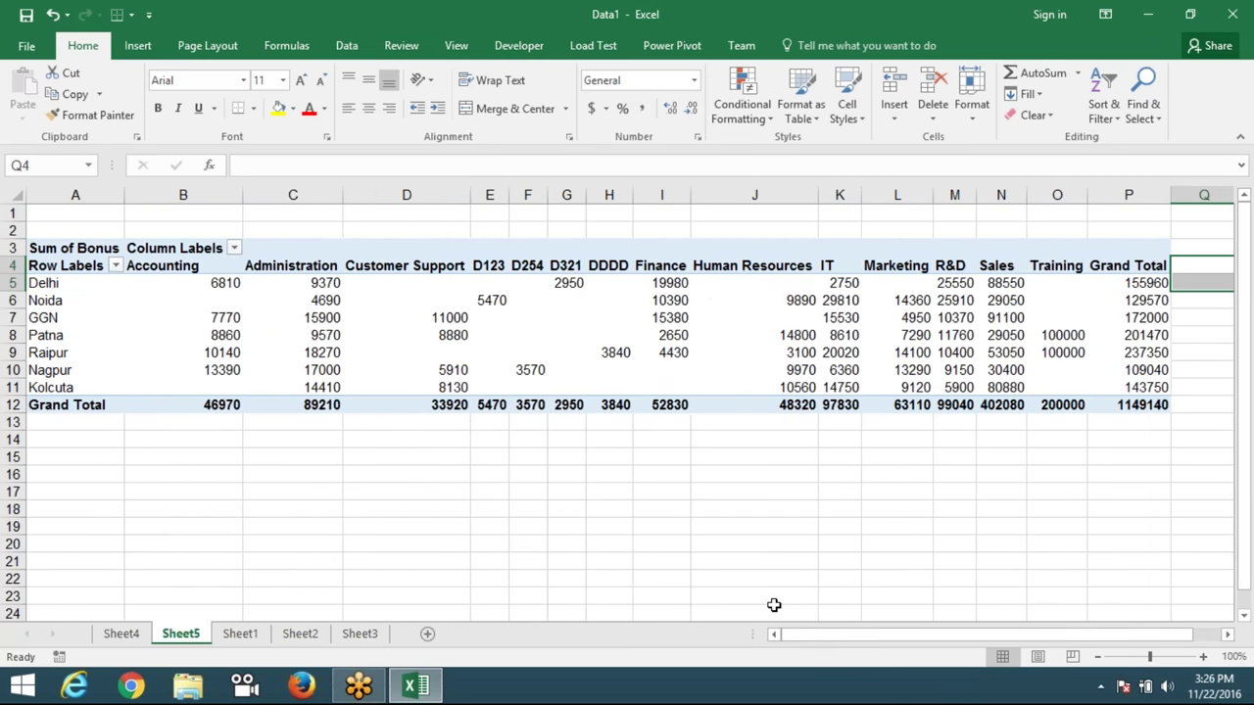
pyautogui.click(560, 300)
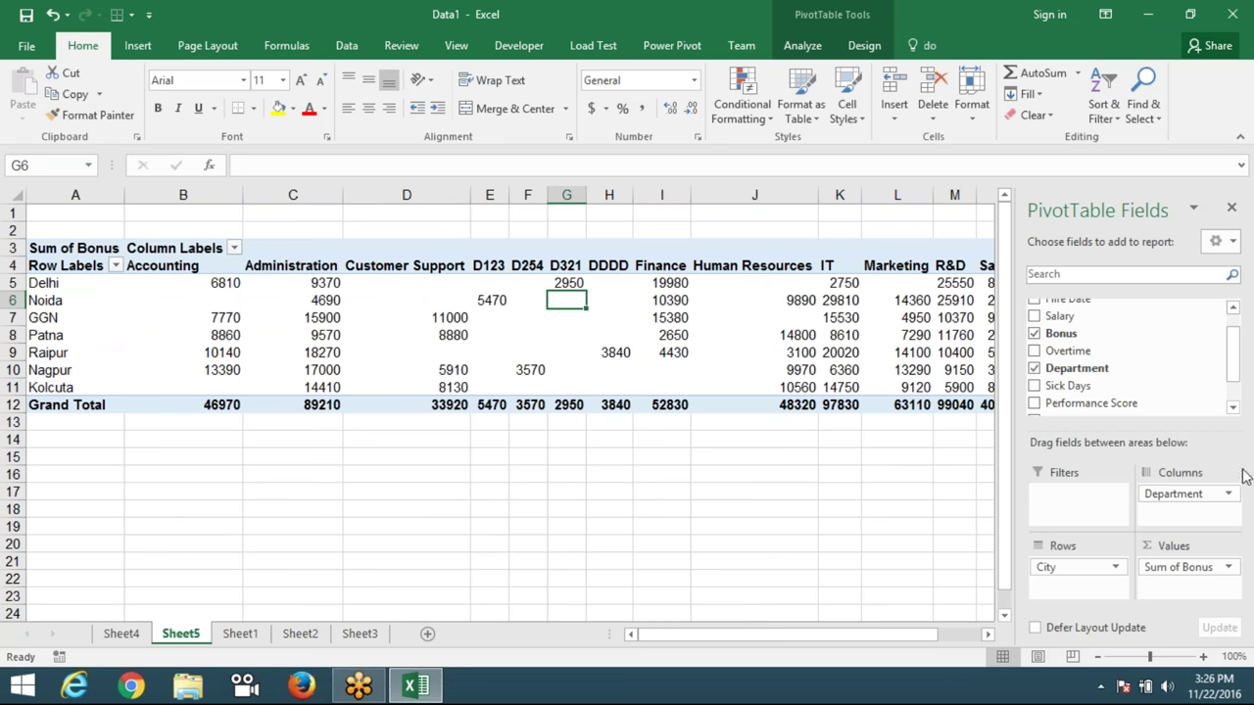
# Move Department from columns into rows beneath City in the pivot.
pyautogui.moveTo(1174, 494)
pyautogui.mouseDown()
pyautogui.moveTo(1092, 619)
pyautogui.moveTo(1078, 586)
pyautogui.mouseUp()
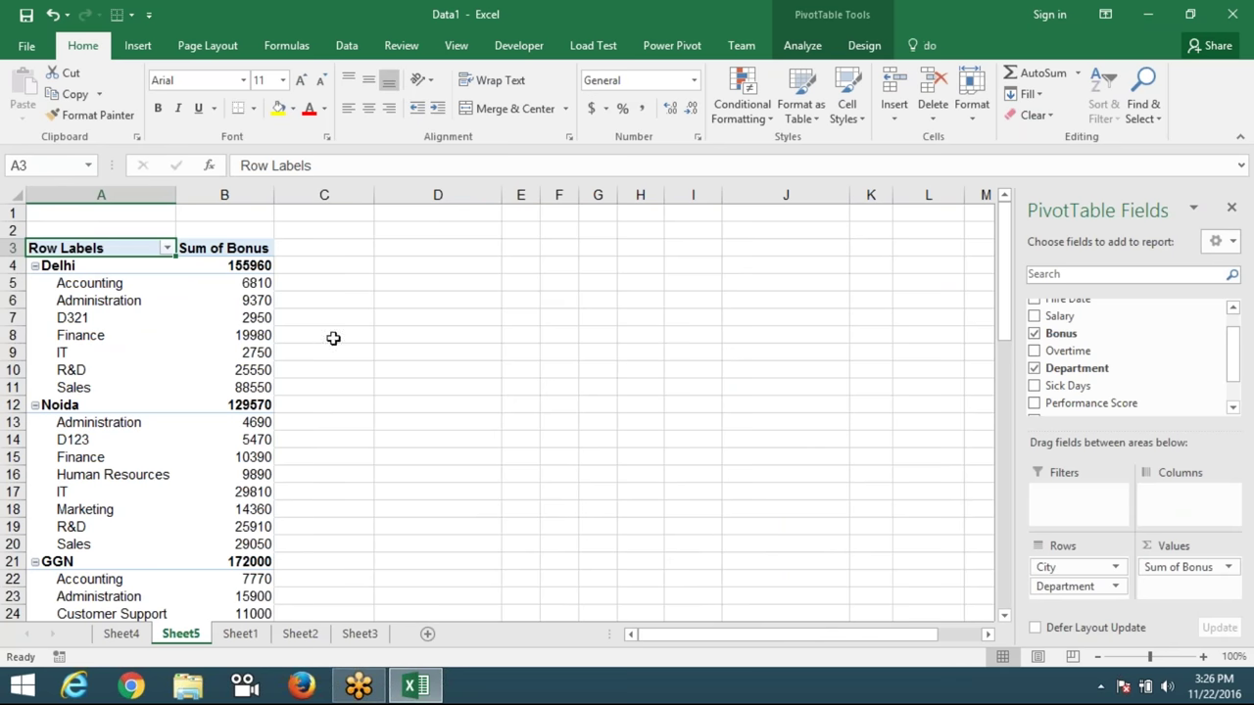
pyautogui.click(105, 267)
pyautogui.moveTo(104, 283); pyautogui.dragTo(235, 393)
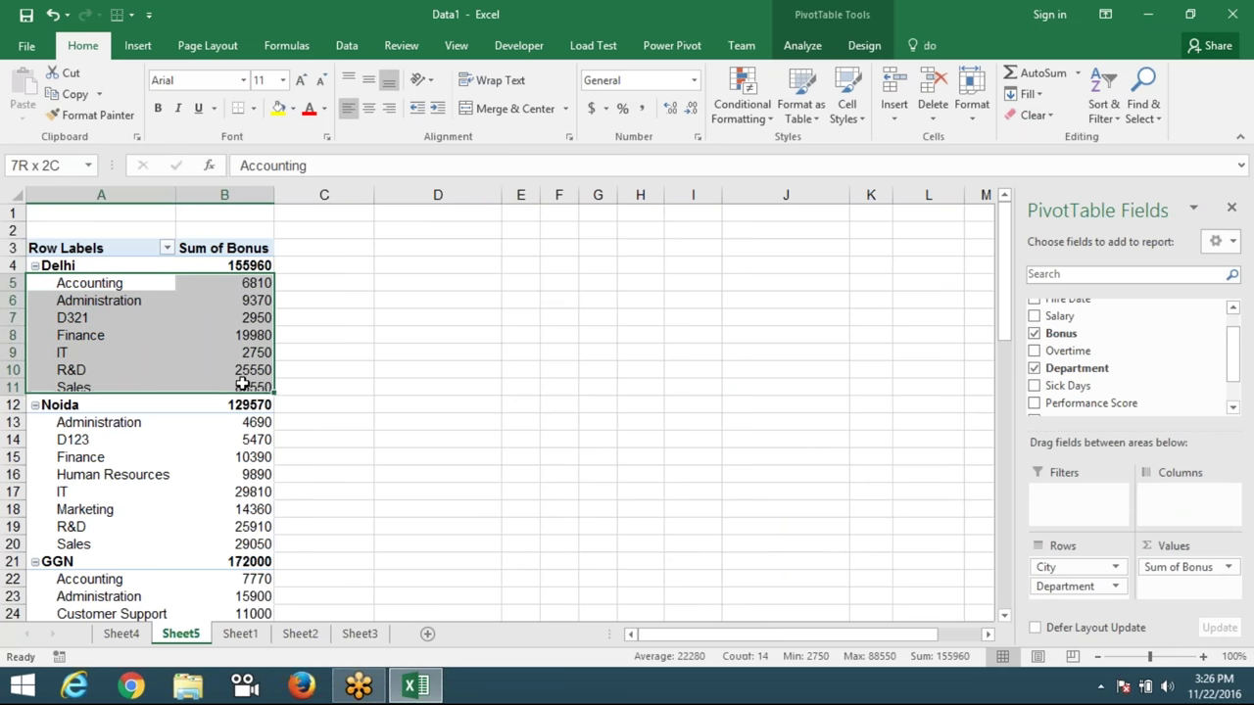
pyautogui.click(182, 472)
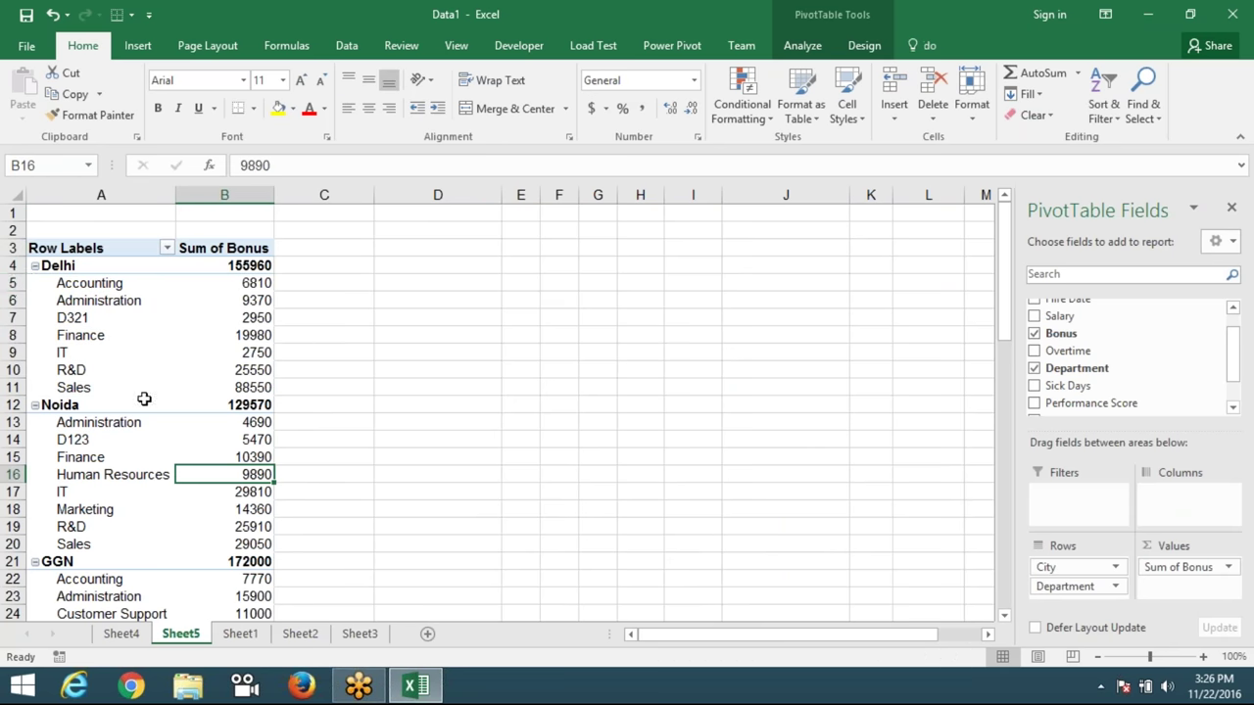
# Collapse every city to show only its total bonus, e.g. Raipur 237350.
pyautogui.click(35, 267)
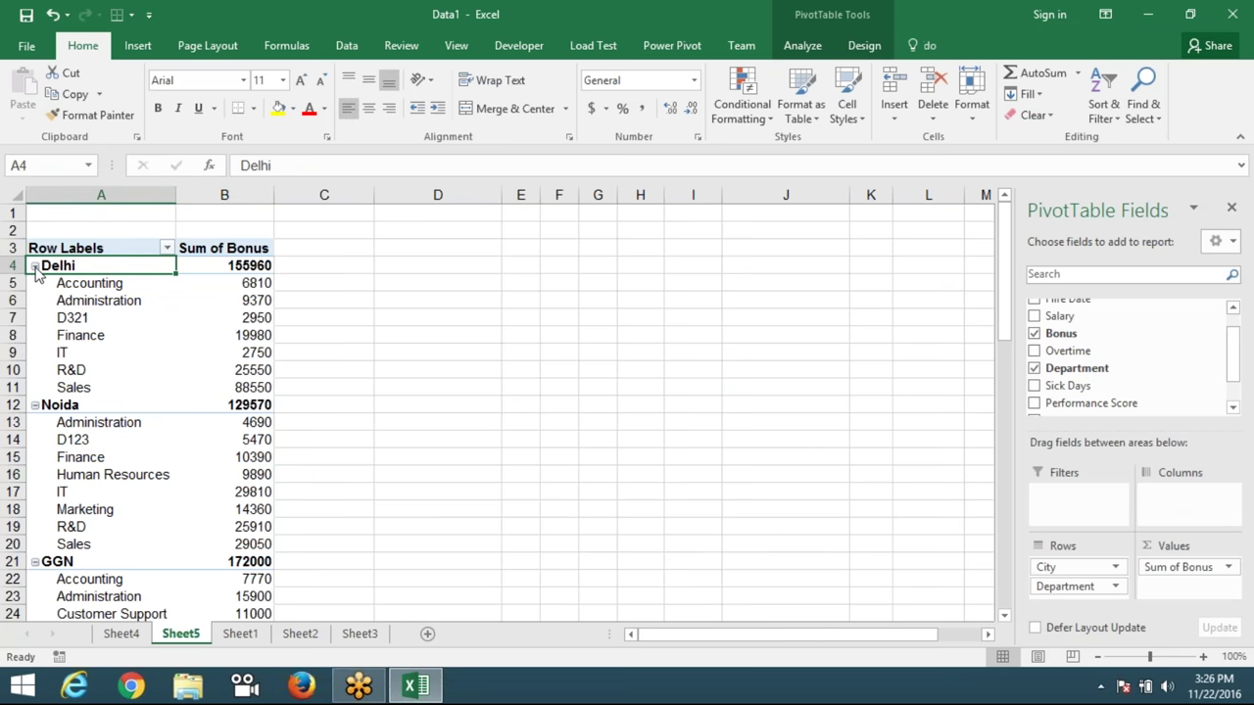
pyautogui.click(34, 283)
pyautogui.click(34, 301)
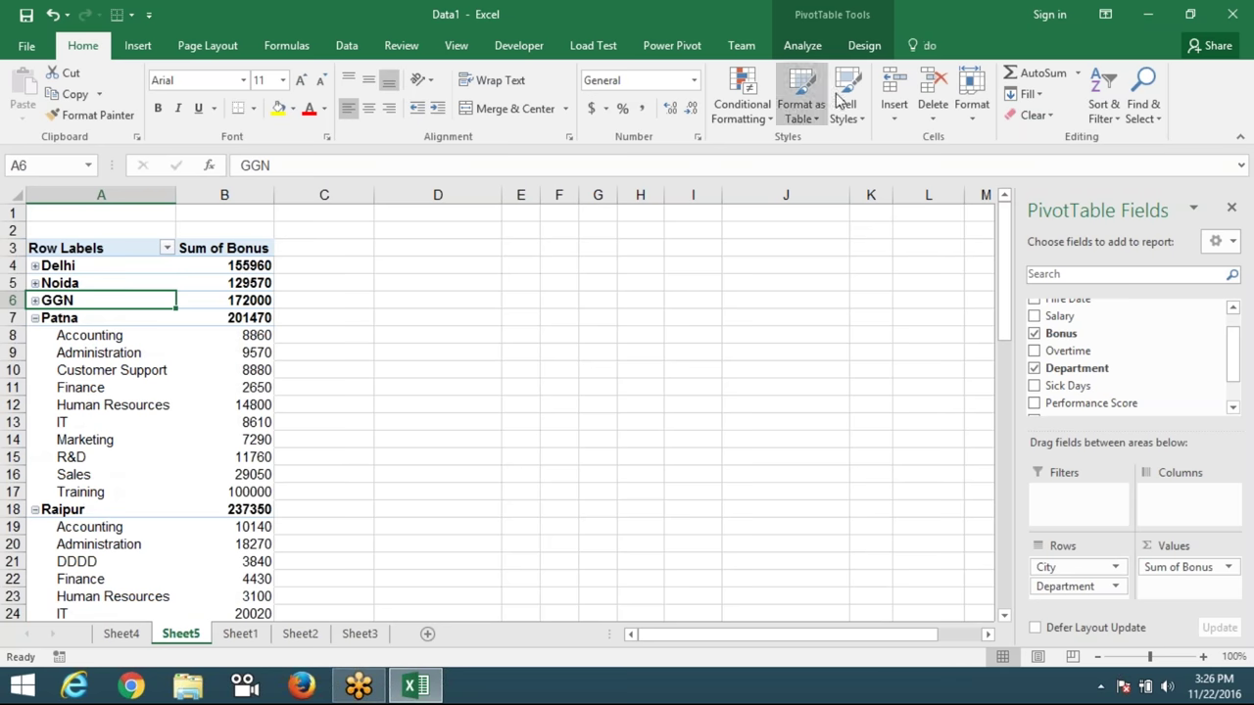
pyautogui.click(802, 45)
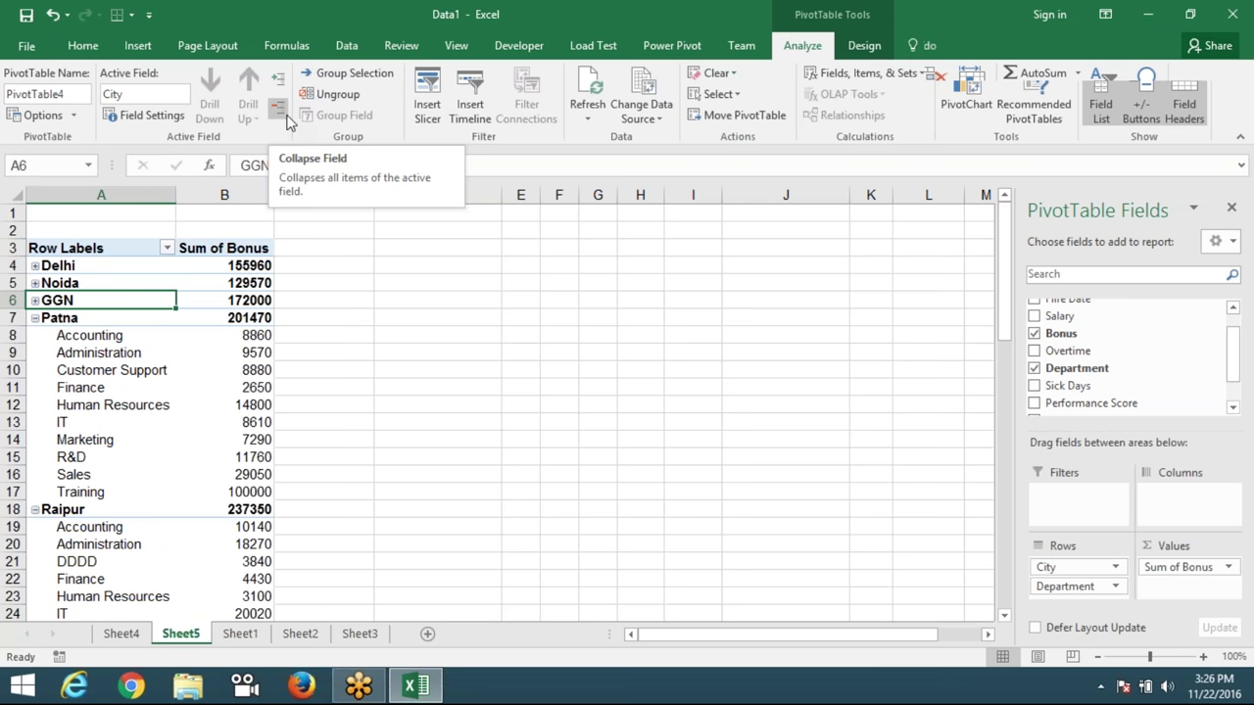
pyautogui.click(280, 110)
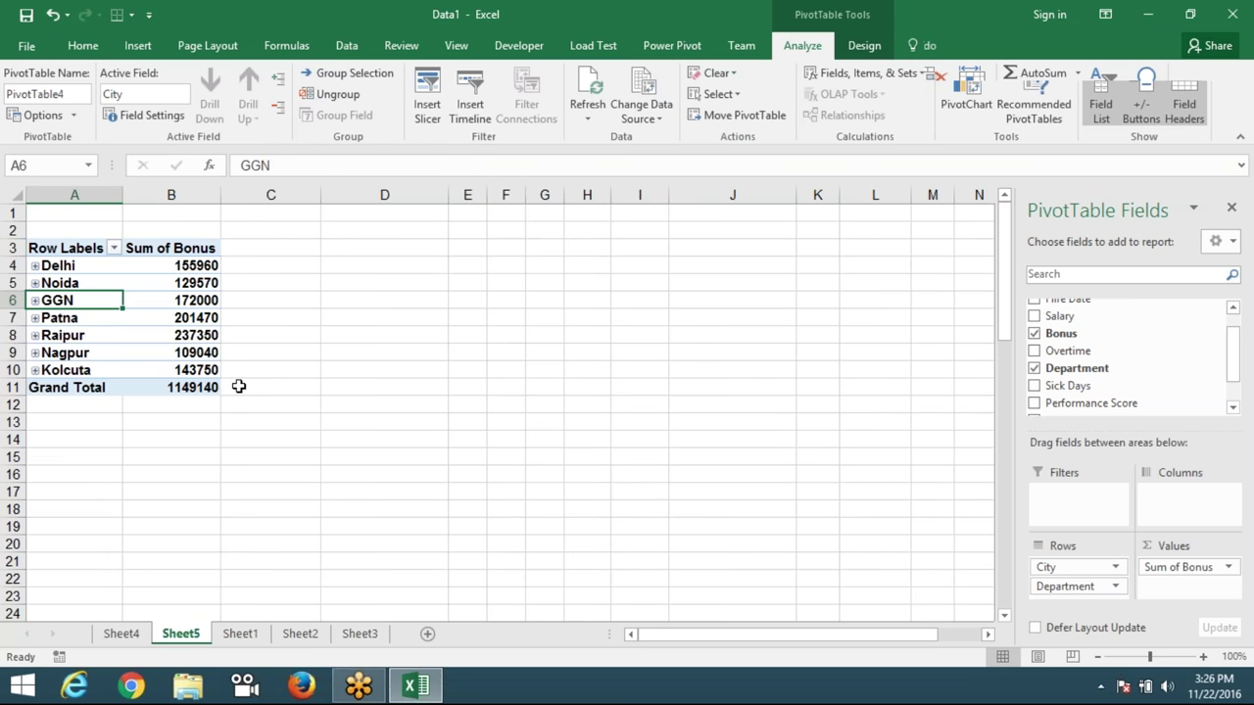
pyautogui.click(281, 414)
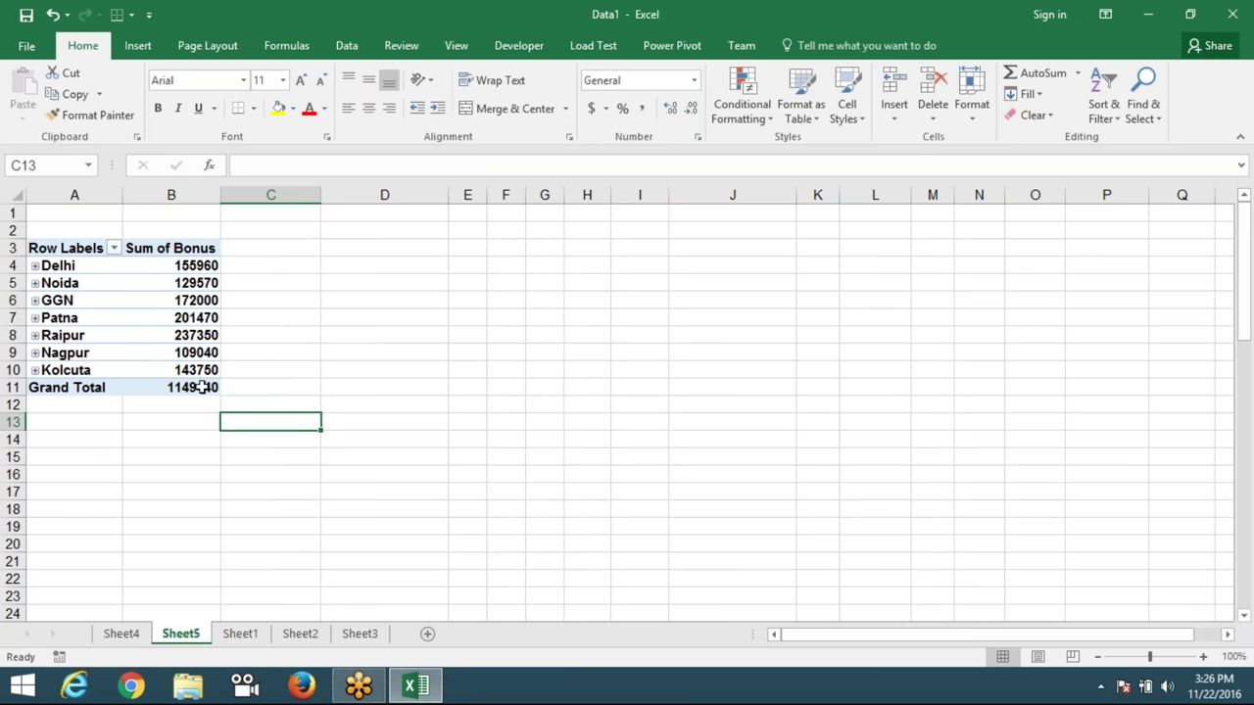
# Expand Patna in the pivot to list its department bonuses.
pyautogui.click(69, 335)
pyautogui.click(61, 320)
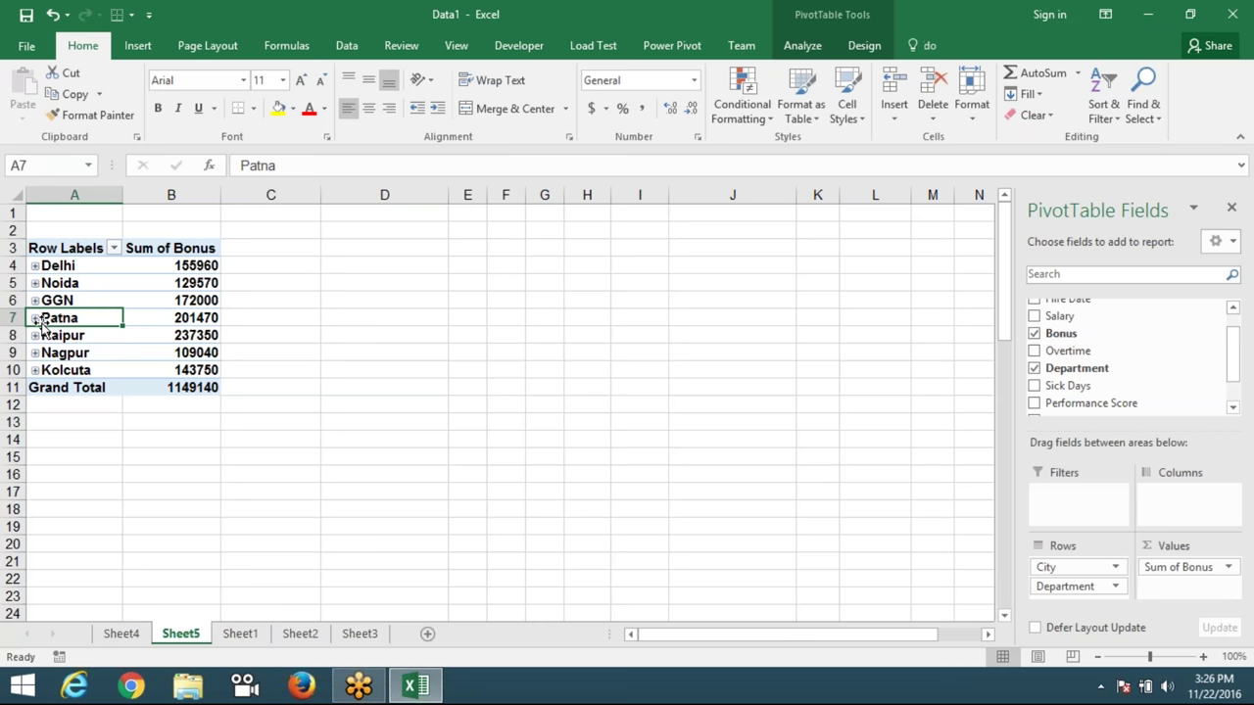
pyautogui.click(36, 318)
pyautogui.moveTo(69, 335); pyautogui.dragTo(256, 495)
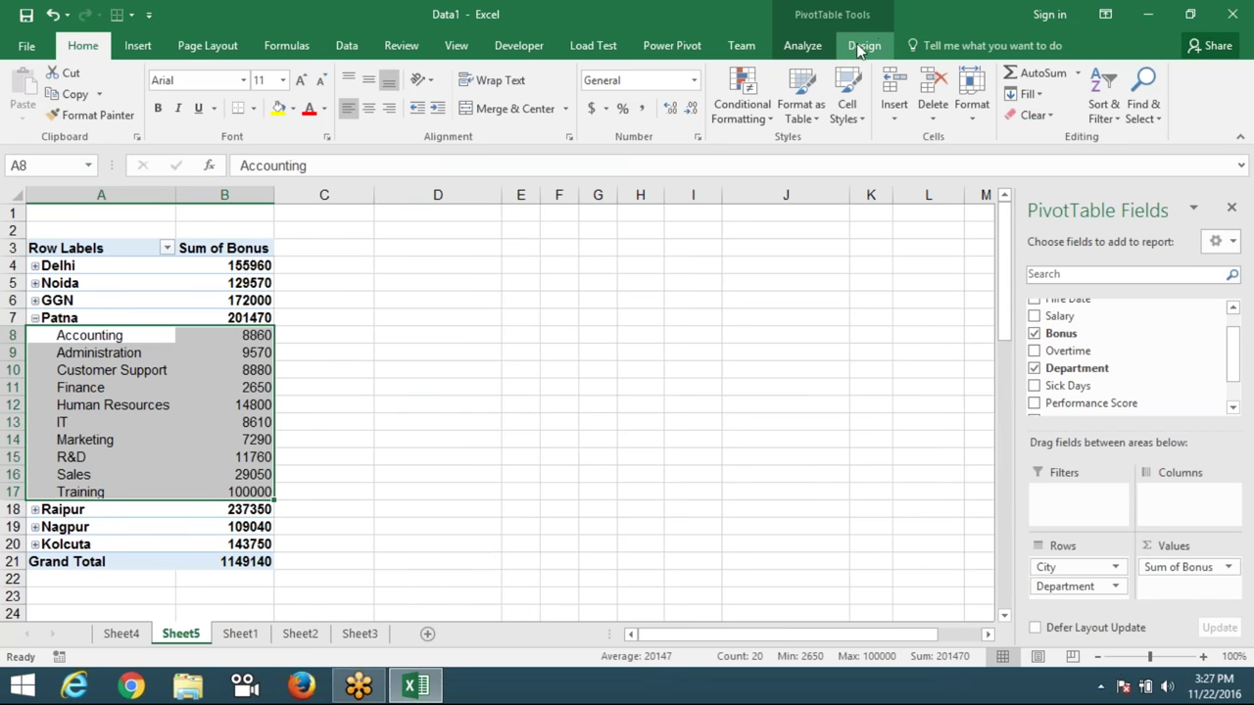
pyautogui.click(802, 45)
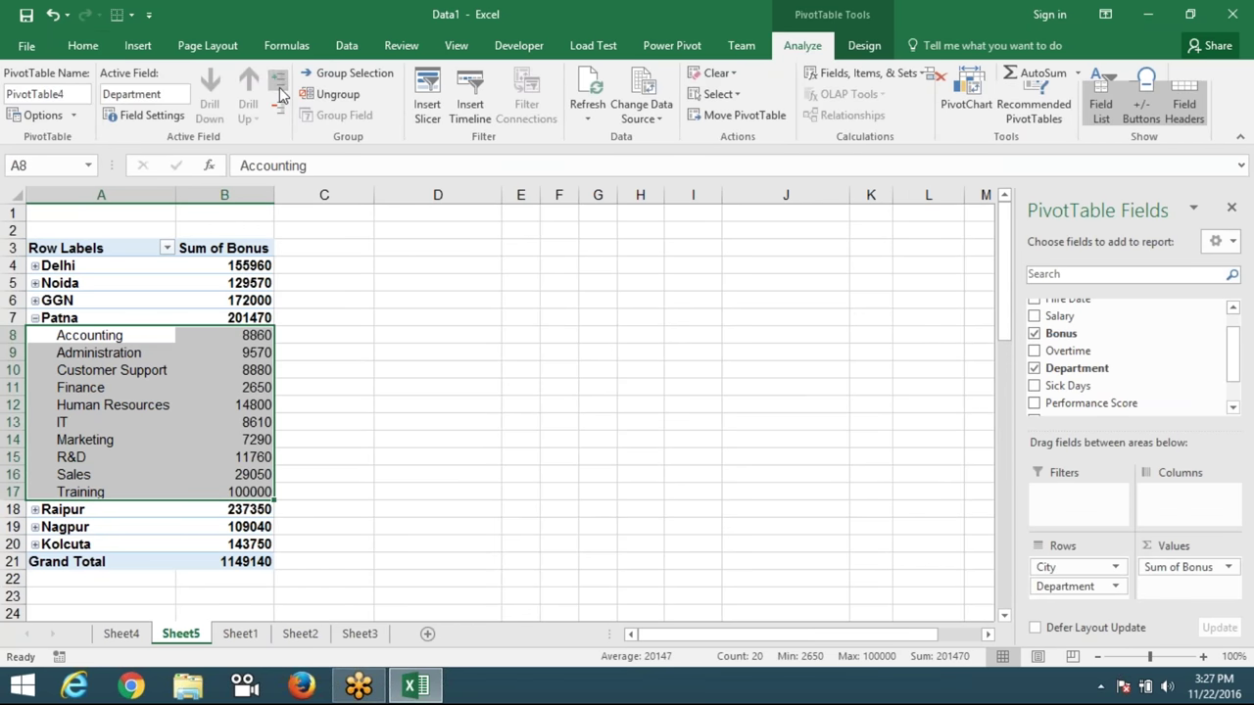
pyautogui.click(279, 78)
pyautogui.press('Escape')
pyautogui.click(187, 338)
# Expand all cities' departments with Expand Field and review the list, e.g. Delhi Sales 88550.
pyautogui.click(99, 300)
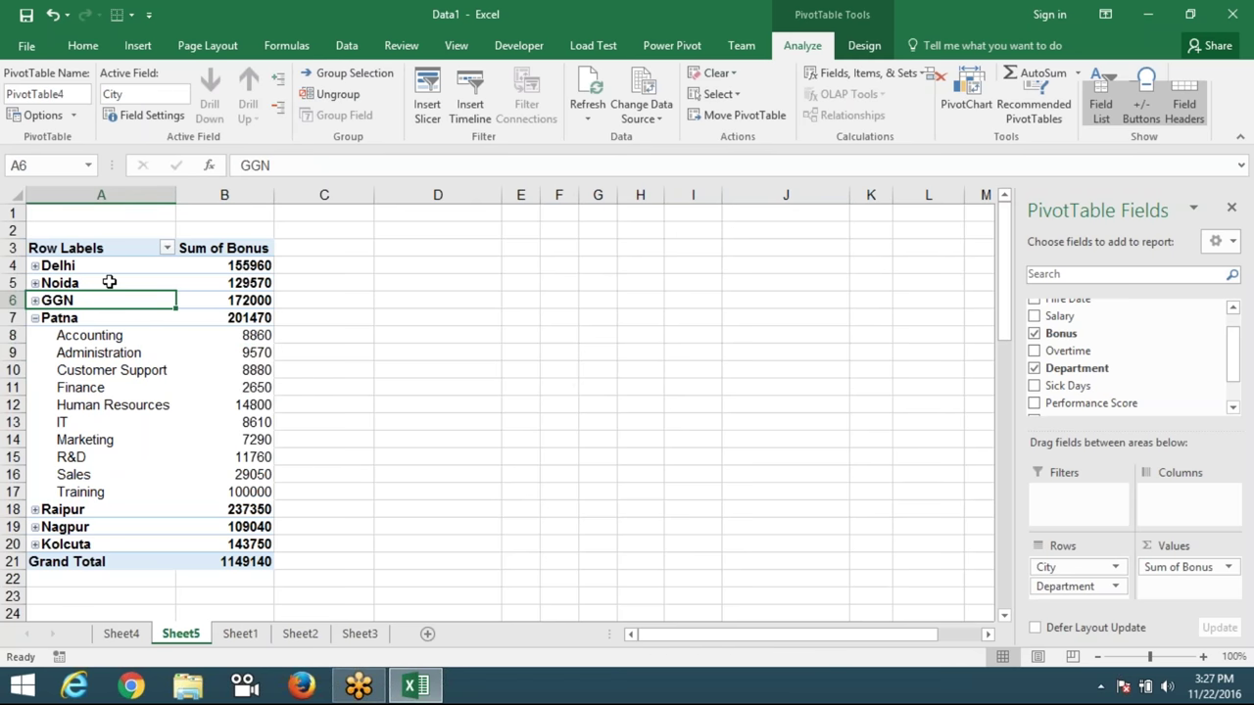
pyautogui.click(278, 78)
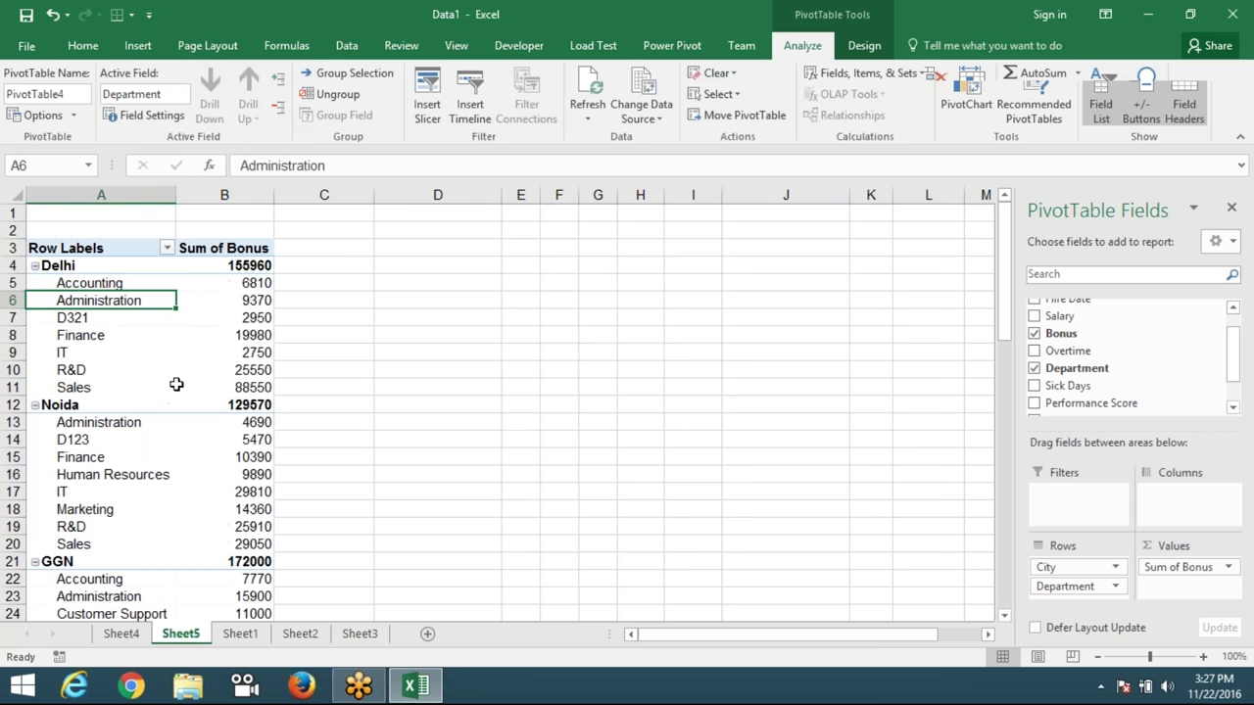
pyautogui.click(164, 369)
pyautogui.scroll(-1, 163, 367)
pyautogui.scroll(-6, 163, 367)
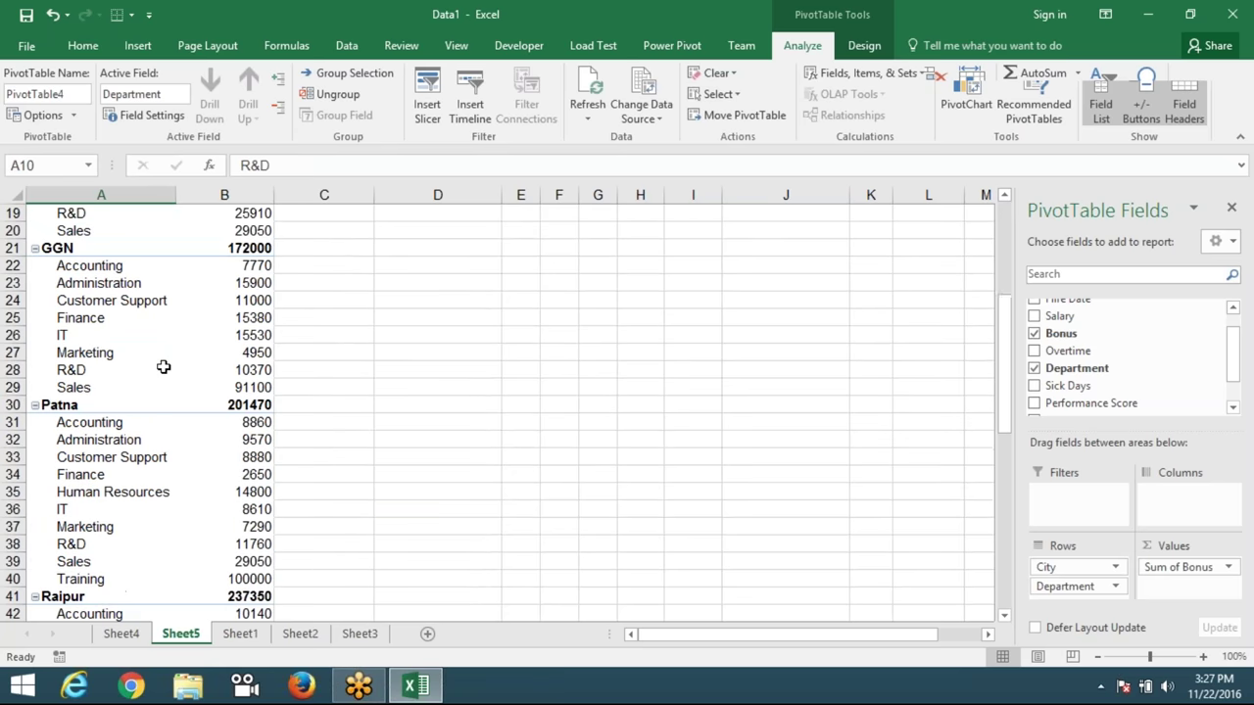
pyautogui.scroll(-2, 163, 367)
pyautogui.scroll(-2, 164, 366)
pyautogui.scroll(3, 163, 364)
pyautogui.scroll(7, 164, 364)
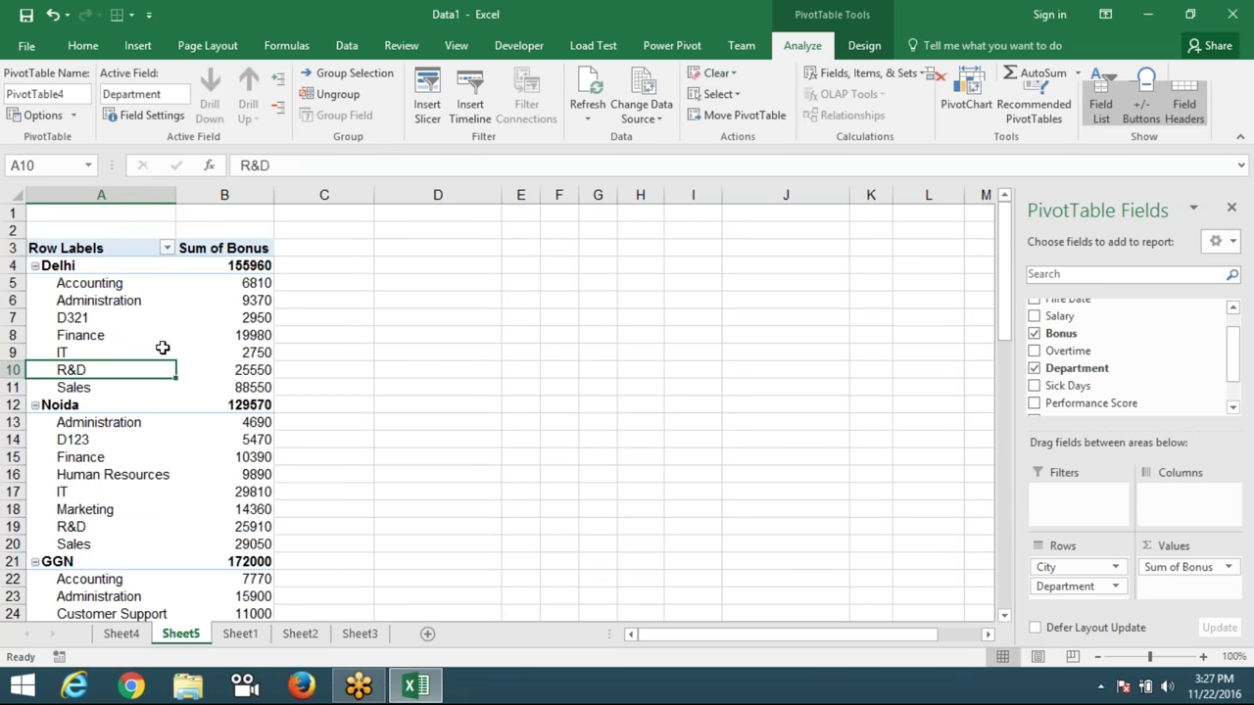
pyautogui.scroll(-2, 162, 351)
pyautogui.scroll(2, 163, 353)
pyautogui.moveTo(98, 353)
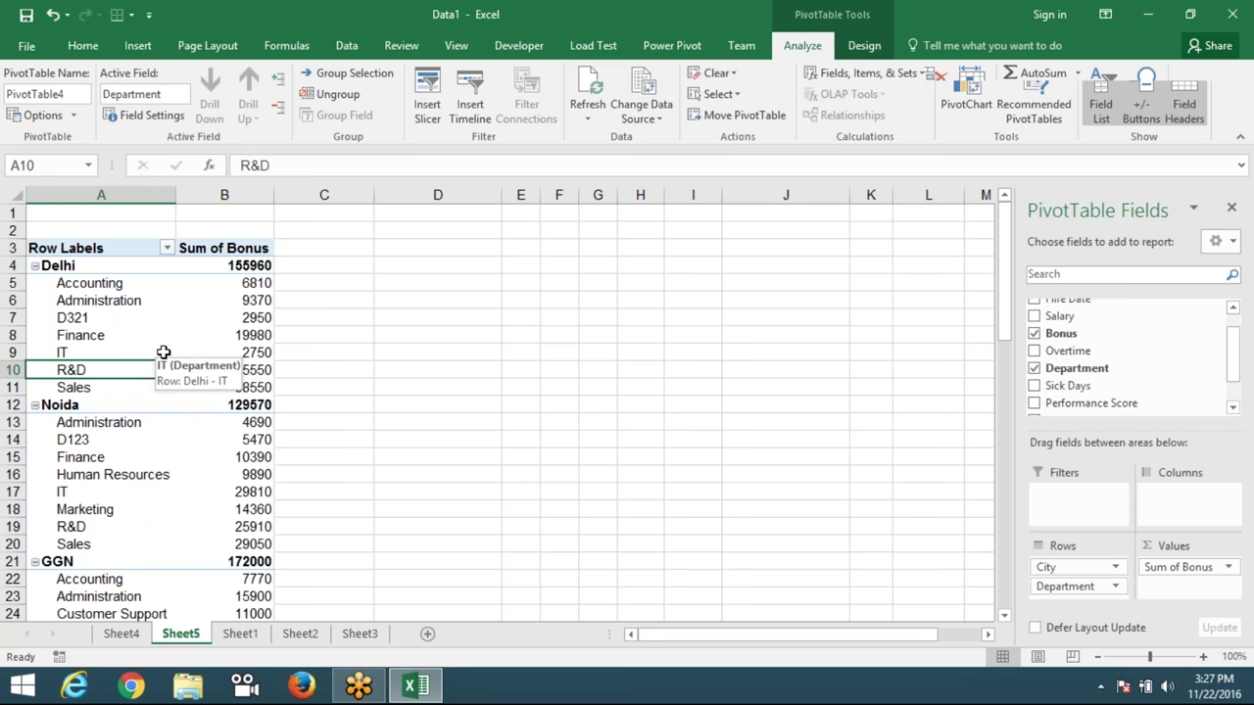
pyautogui.click(101, 195)
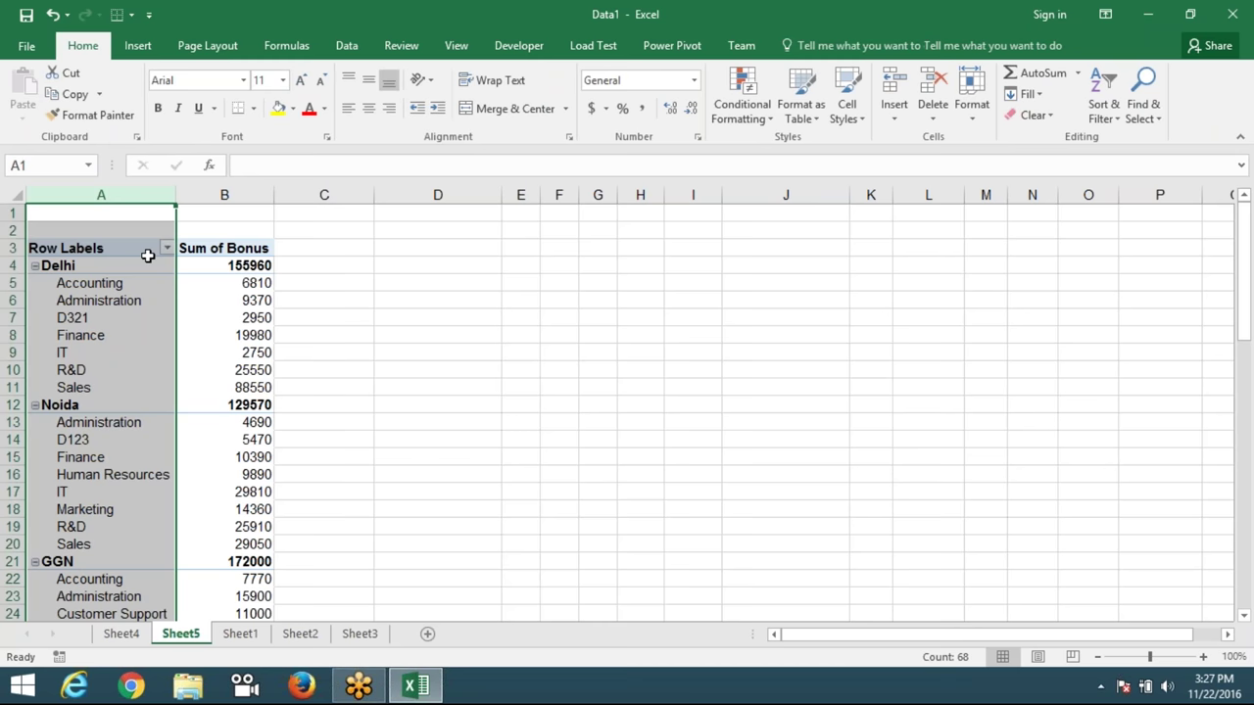
# Copy the whole pivot and paste it into Sheet2 as values only.
pyautogui.click(147, 252)
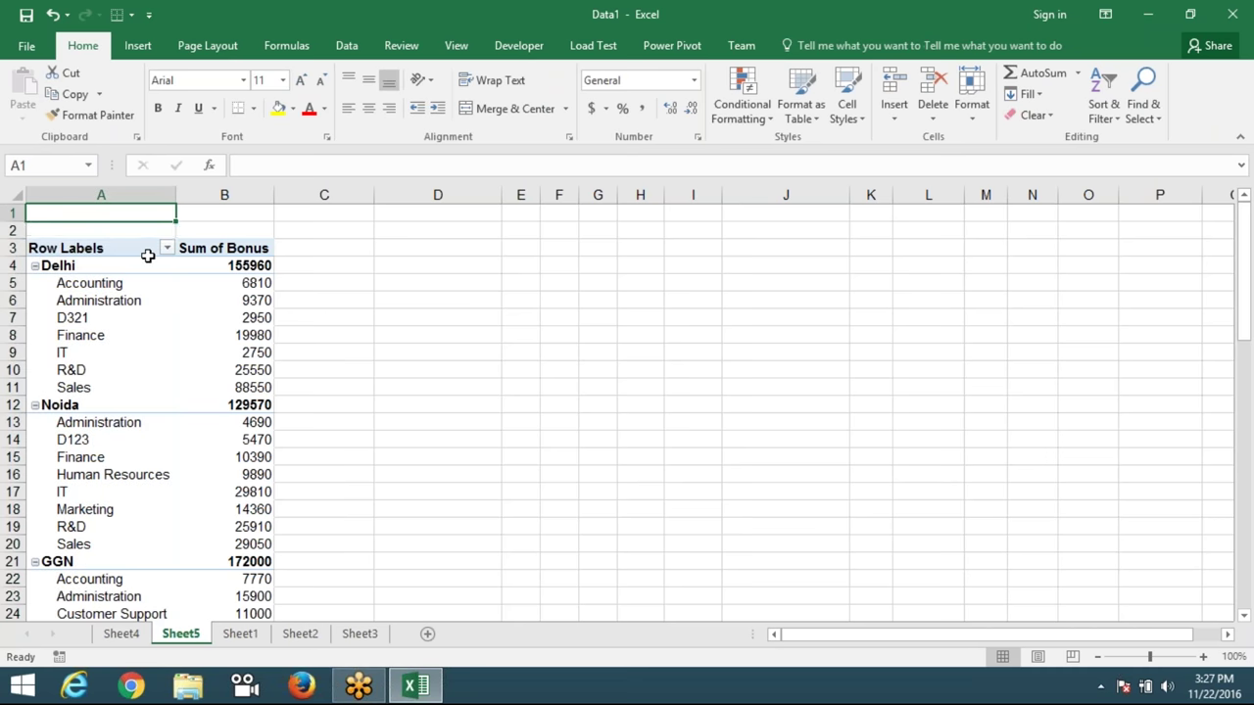
pyautogui.hotkey('ctrl', 'shift', 'End')
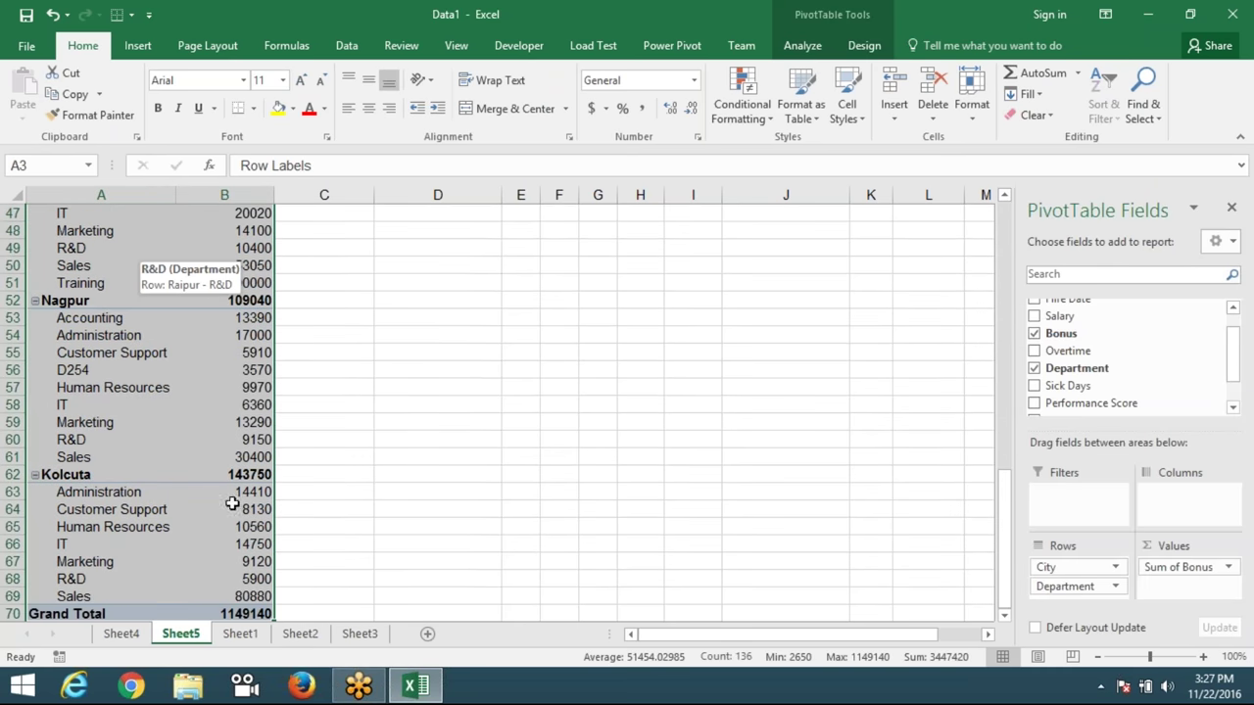
pyautogui.hotkey('ctrl', 'c')
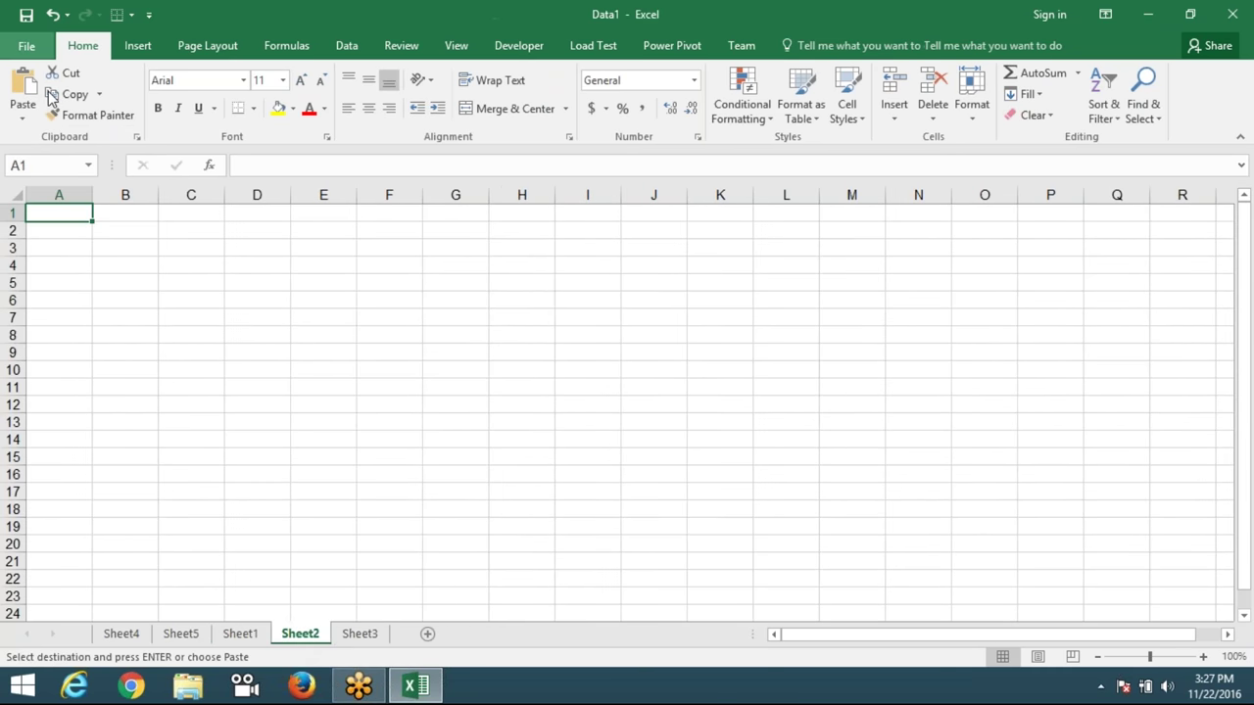
pyautogui.click(22, 119)
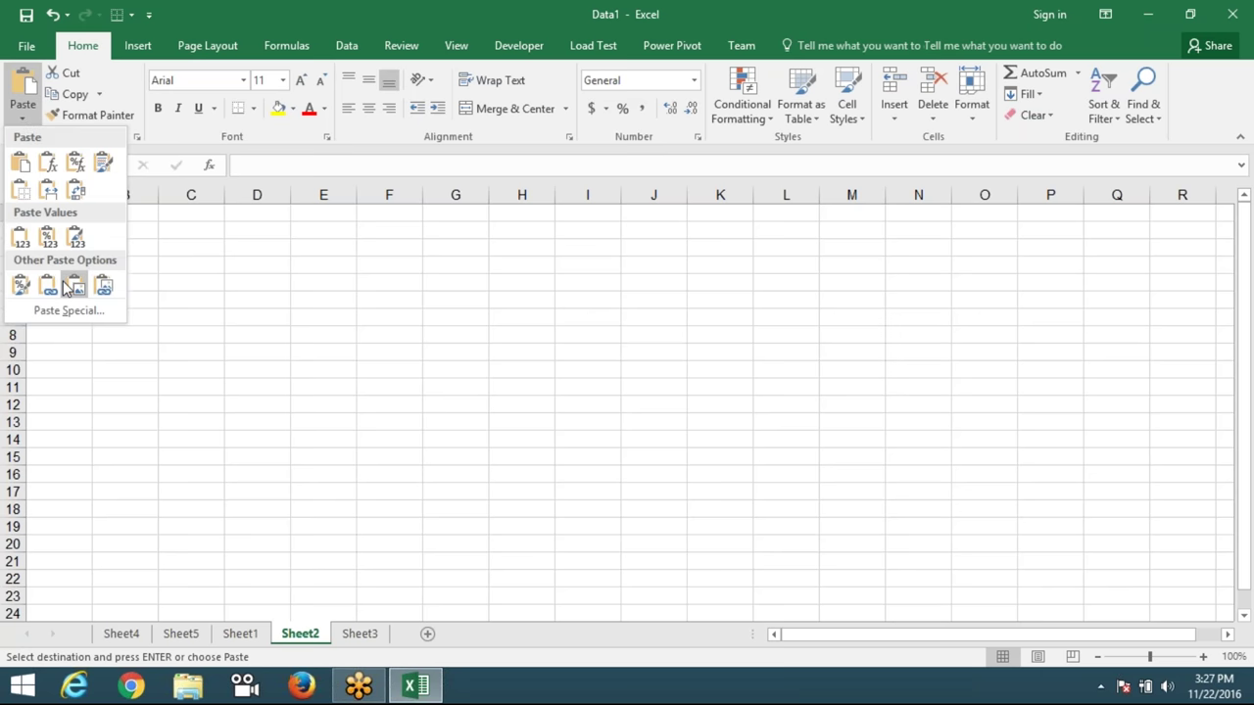
pyautogui.click(48, 237)
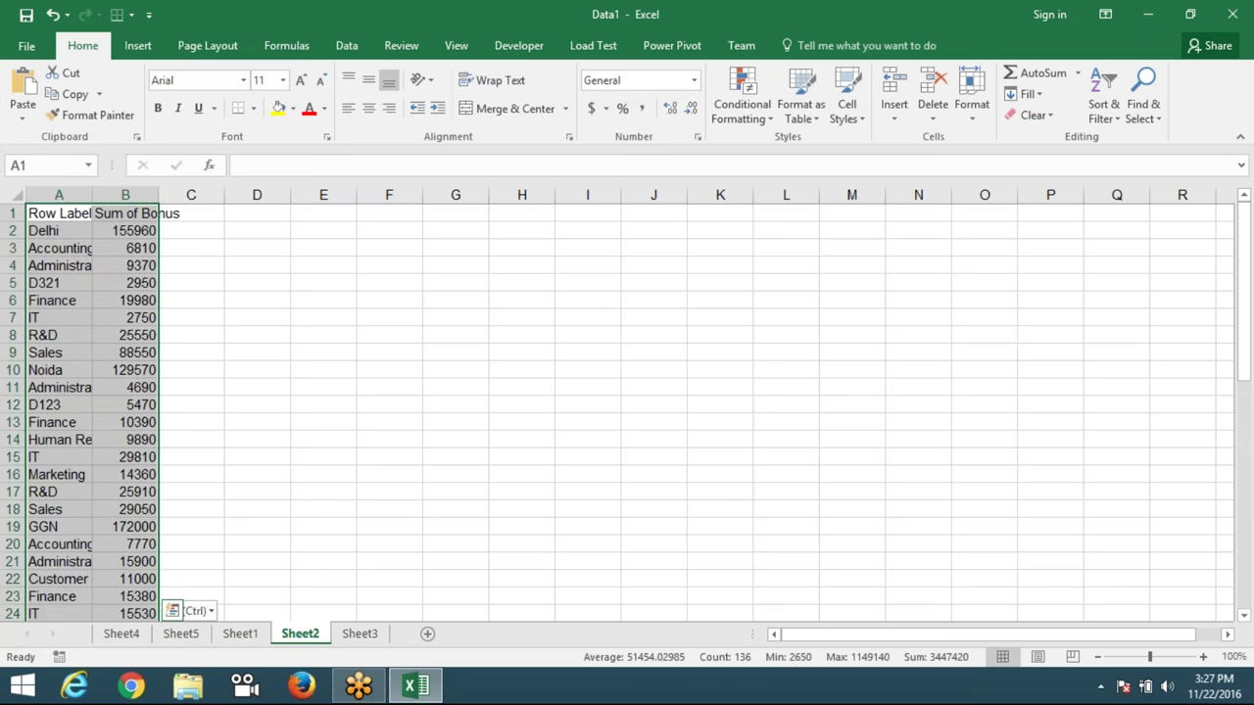
# Autofit columns A and B to the city labels and Sum of Bonus heading.
pyautogui.doubleClick(92, 194)
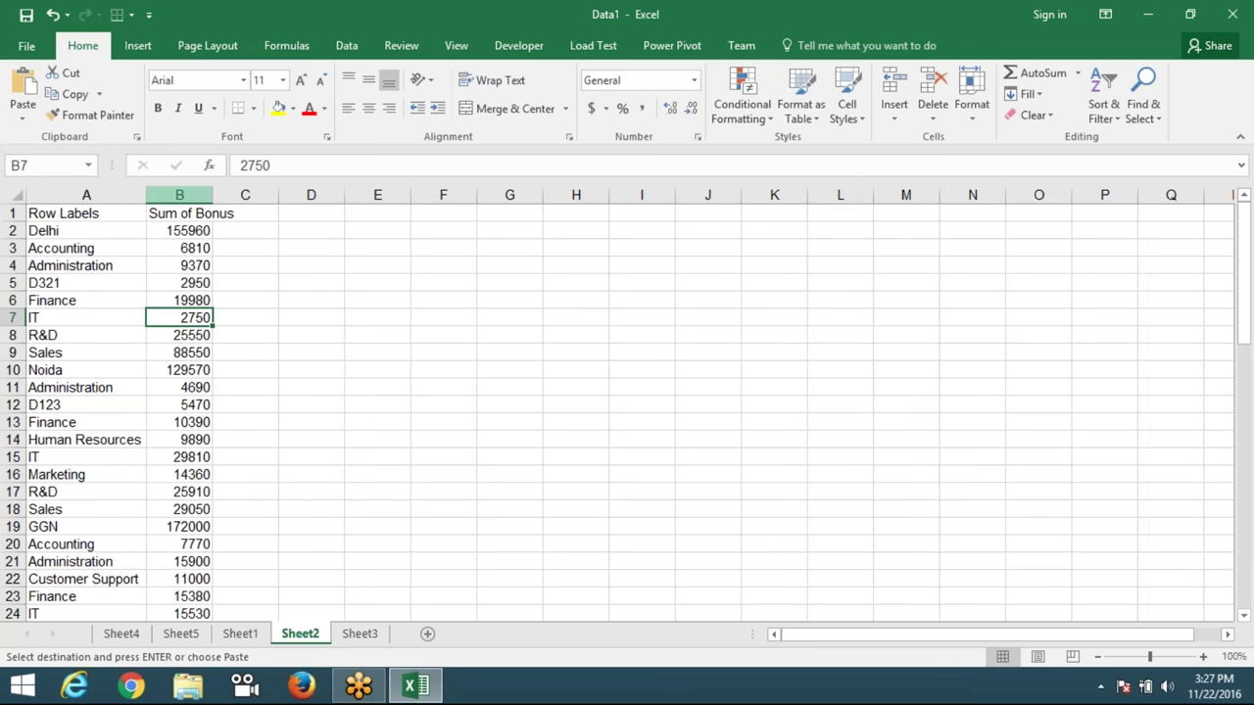
pyautogui.click(203, 193)
pyautogui.doubleClick(211, 194)
pyautogui.click(271, 282)
pyautogui.click(105, 232)
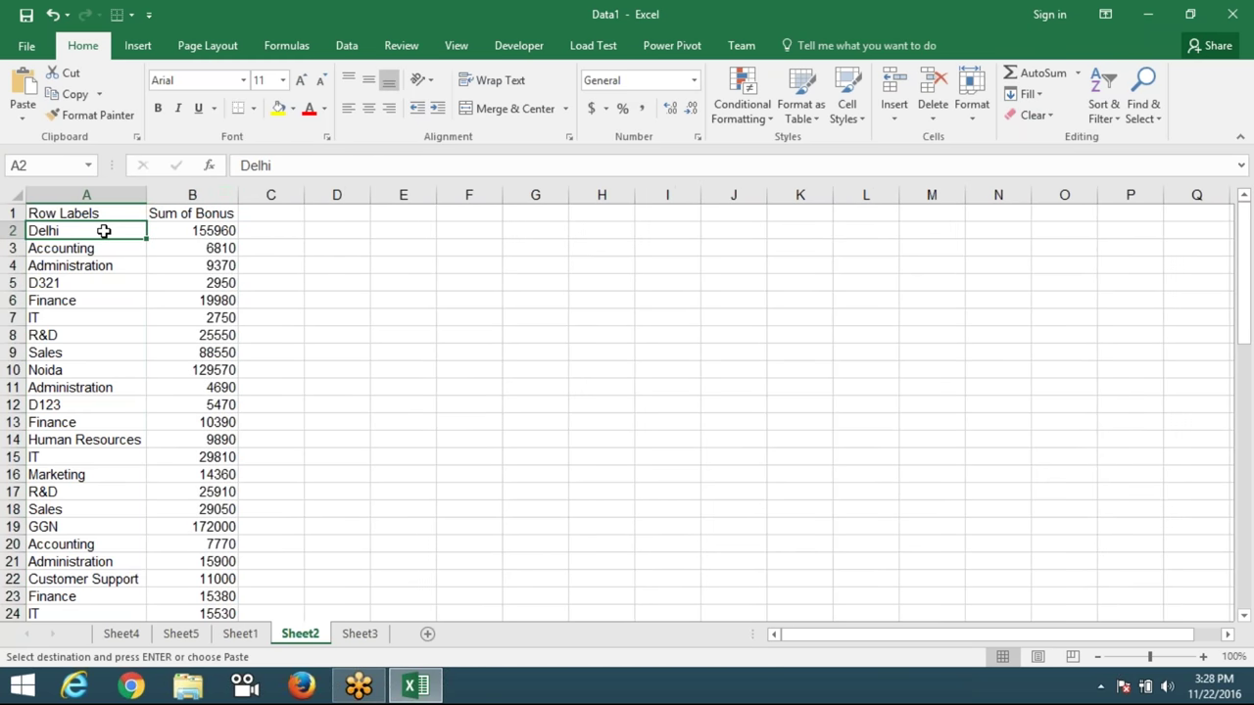
pyautogui.moveTo(99, 248); pyautogui.dragTo(92, 352)
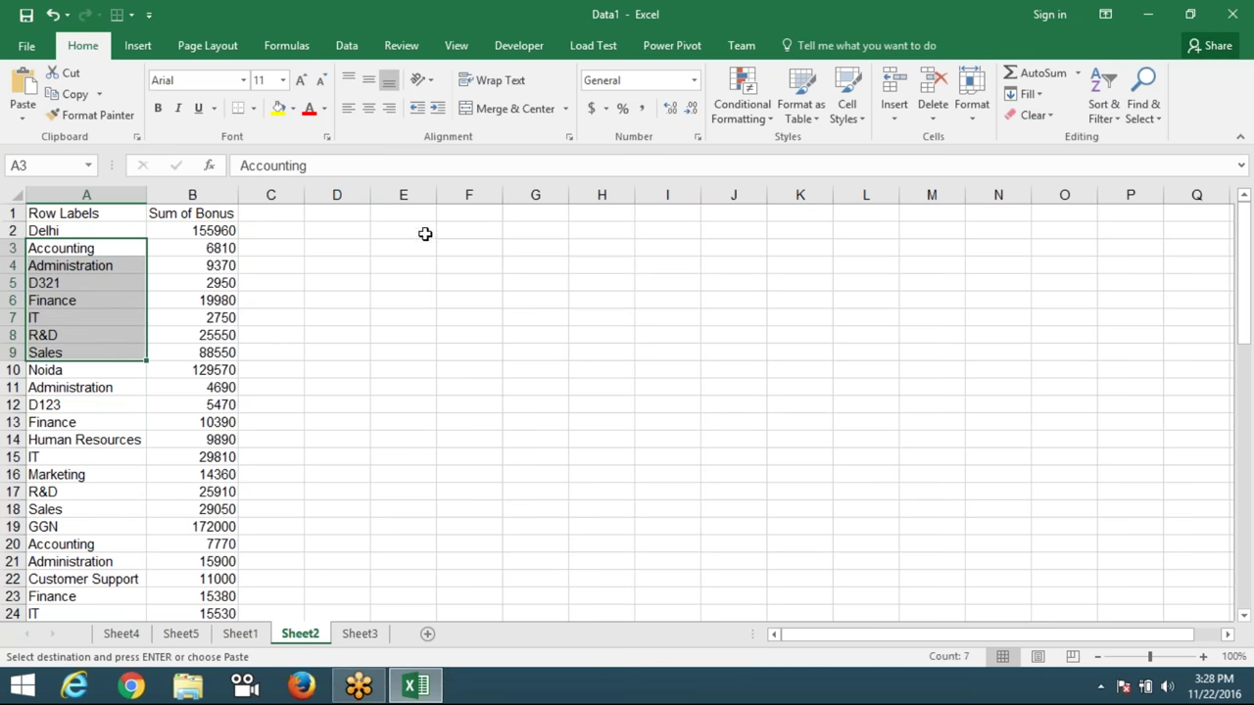
# Type the headings 'city' in E3 and 'de' in F3.
pyautogui.click(412, 249)
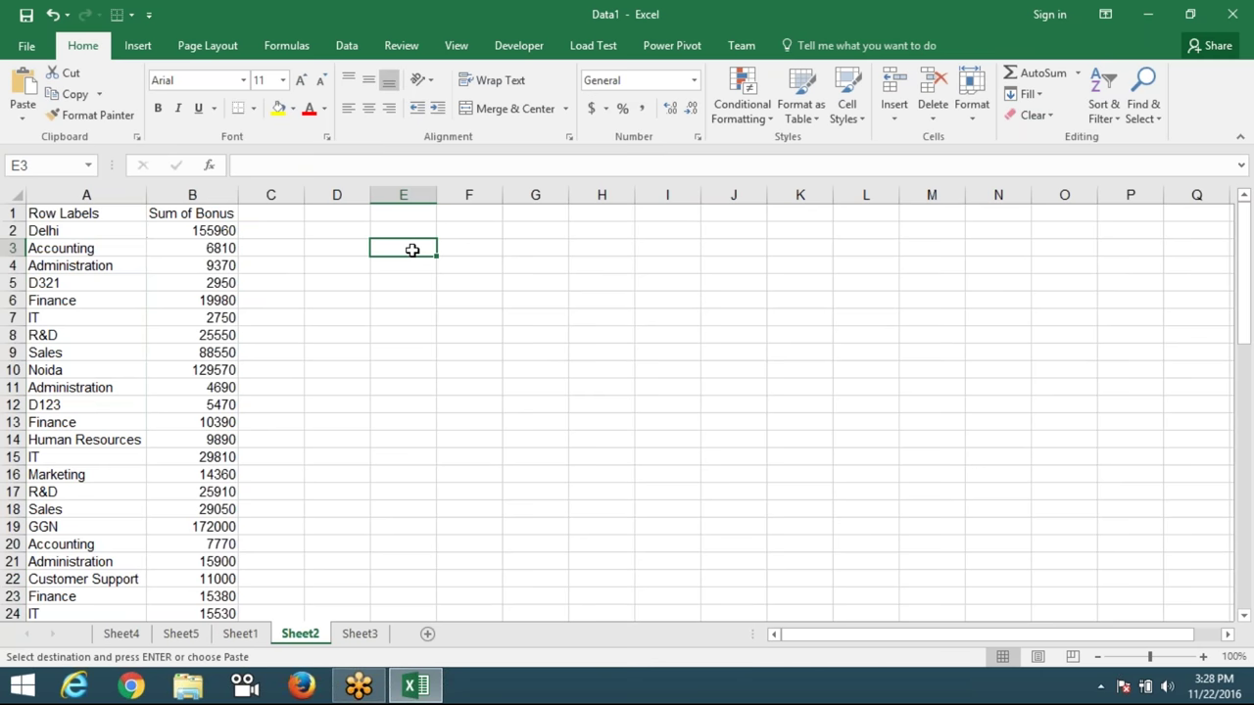
pyautogui.write('city')
pyautogui.press('Tab')
pyautogui.write('ded')
pyautogui.press('BackSpace')
pyautogui.press('Tab')
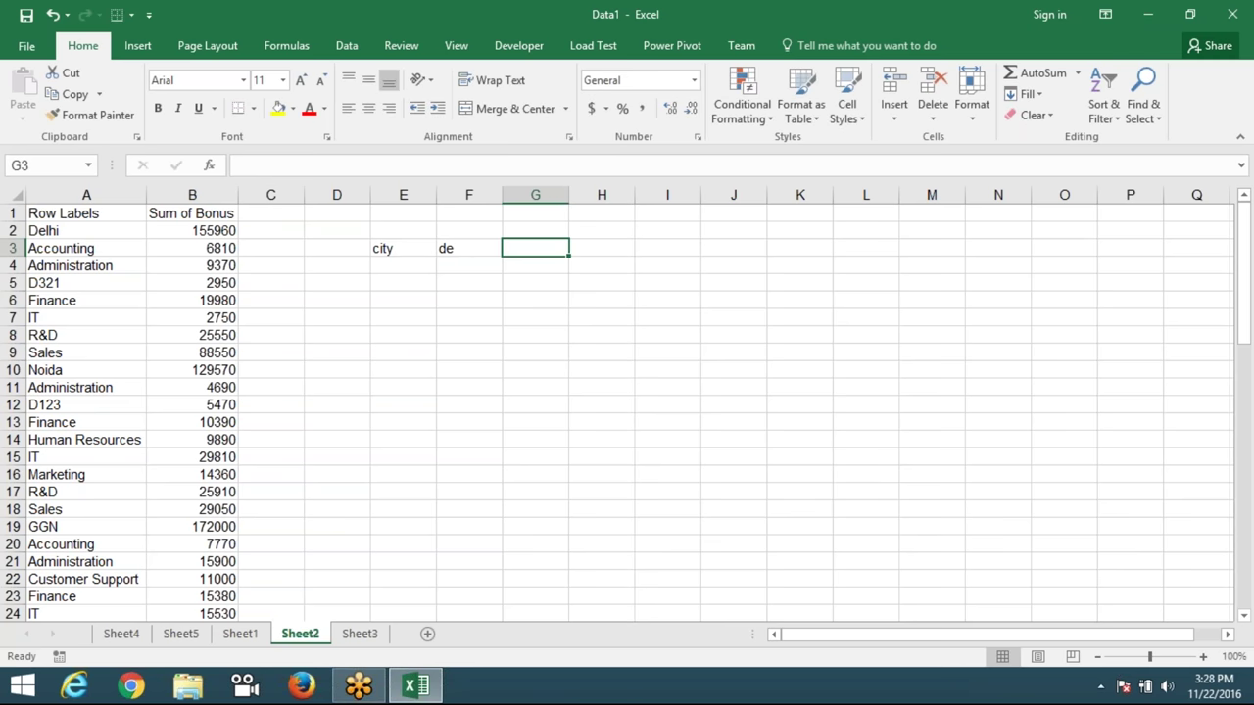
# Look over Sheet1's employee data, then return to Sheet5's PivotTable4.
pyautogui.click(240, 635)
pyautogui.click(188, 365)
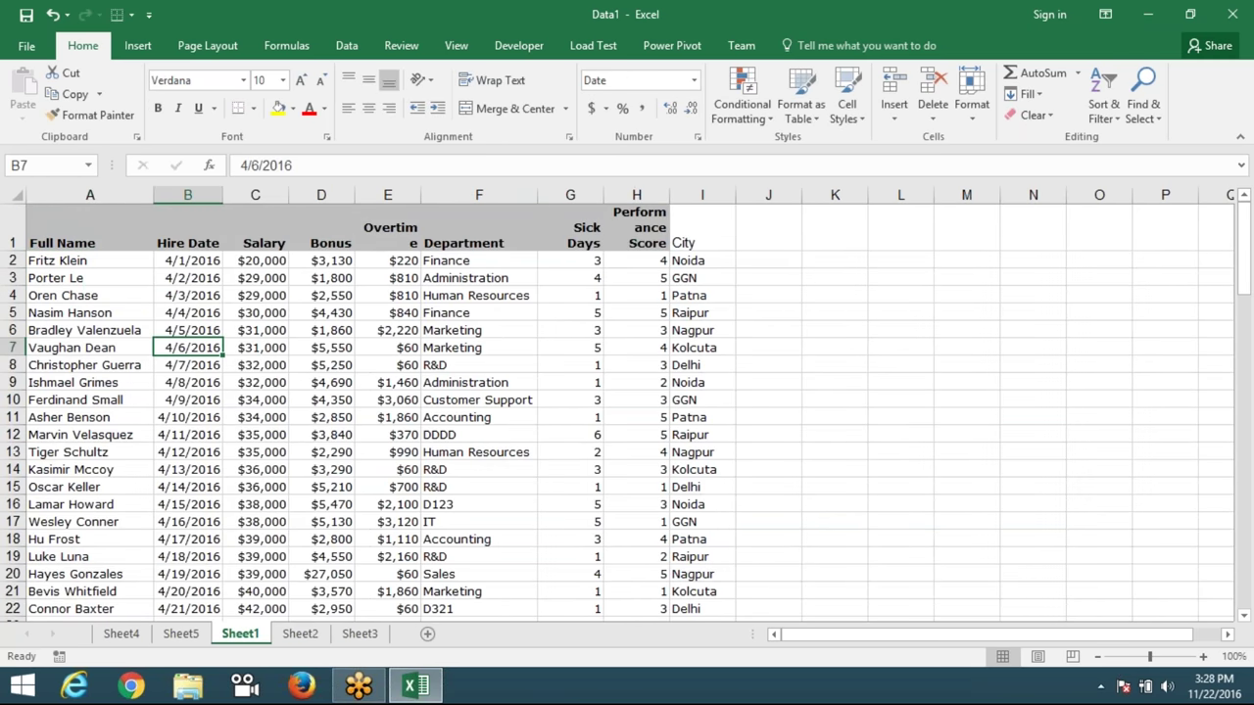
pyautogui.click(77, 223)
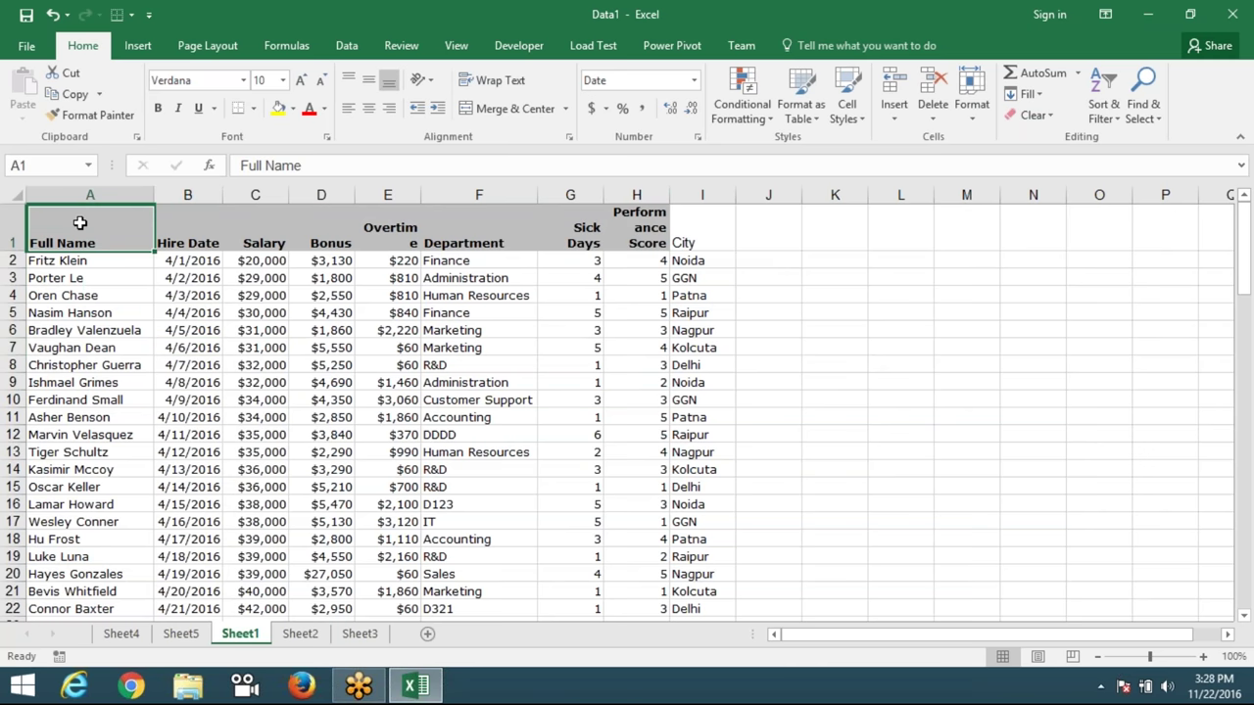
pyautogui.click(138, 46)
pyautogui.click(181, 634)
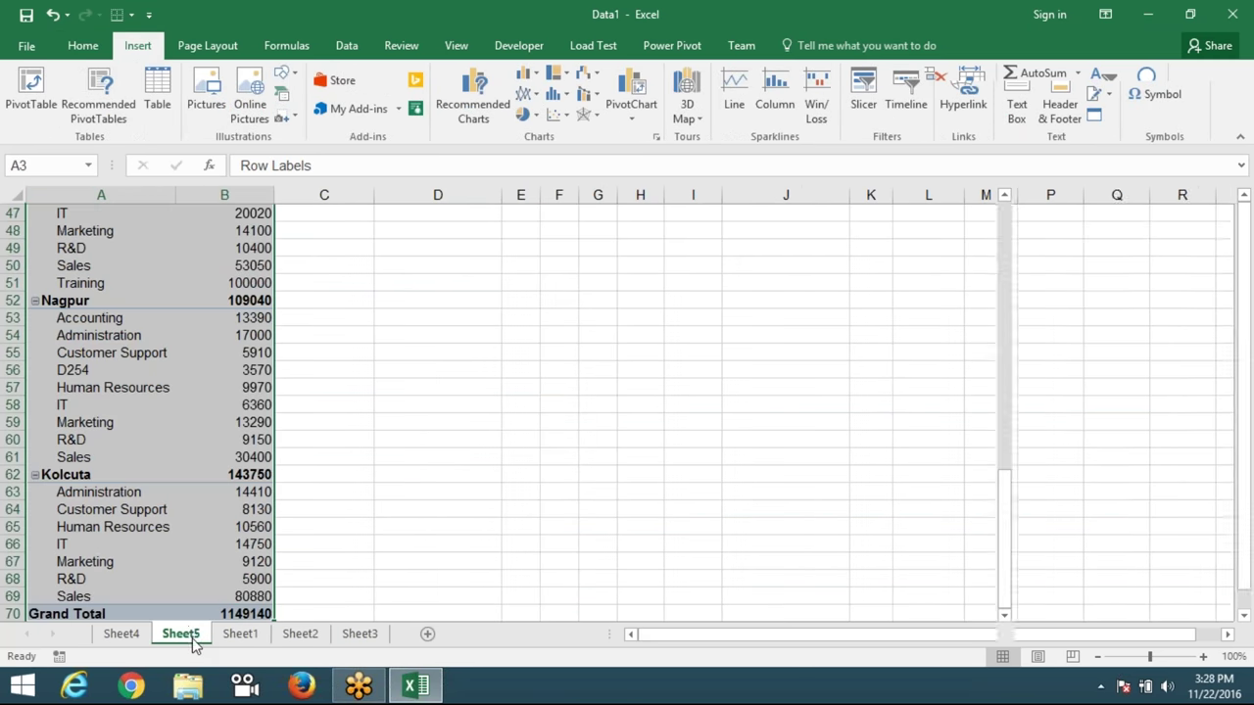
pyautogui.click(127, 423)
pyautogui.scroll(6, 137, 449)
pyautogui.scroll(5, 137, 441)
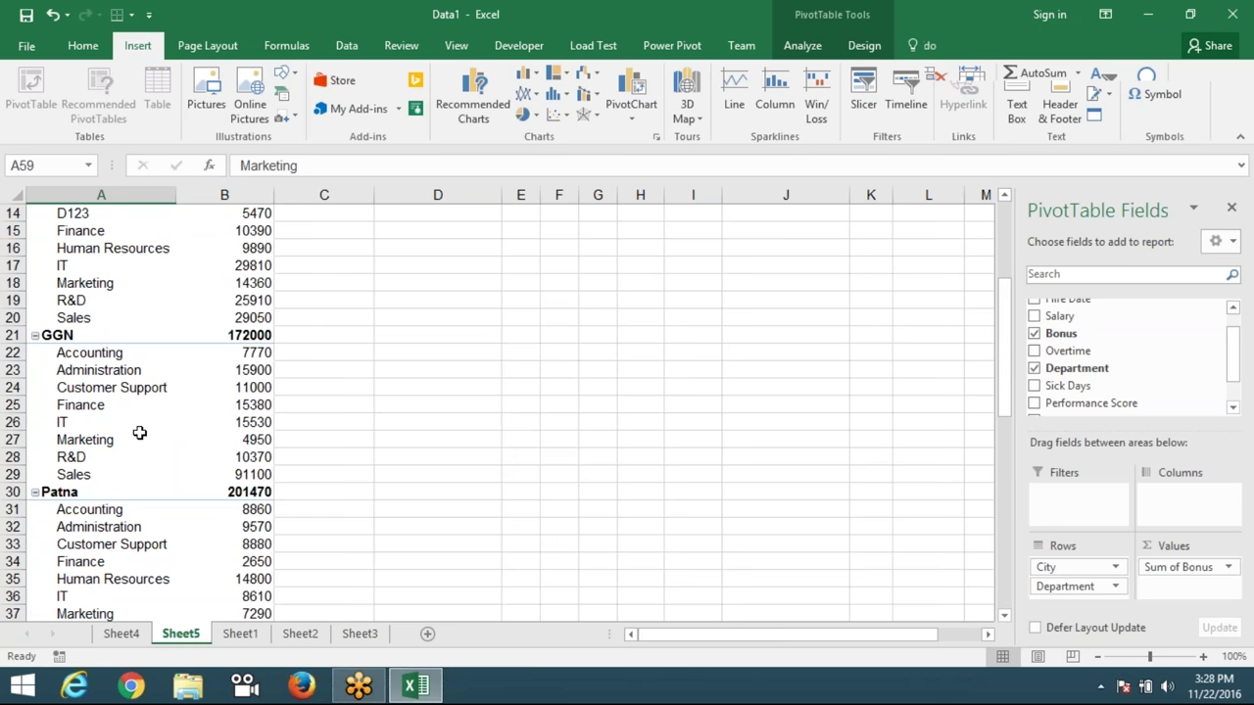
# Try the Outline and Tabular report layouts for PivotTable4 from the Design tab.
pyautogui.scroll(5, 138, 428)
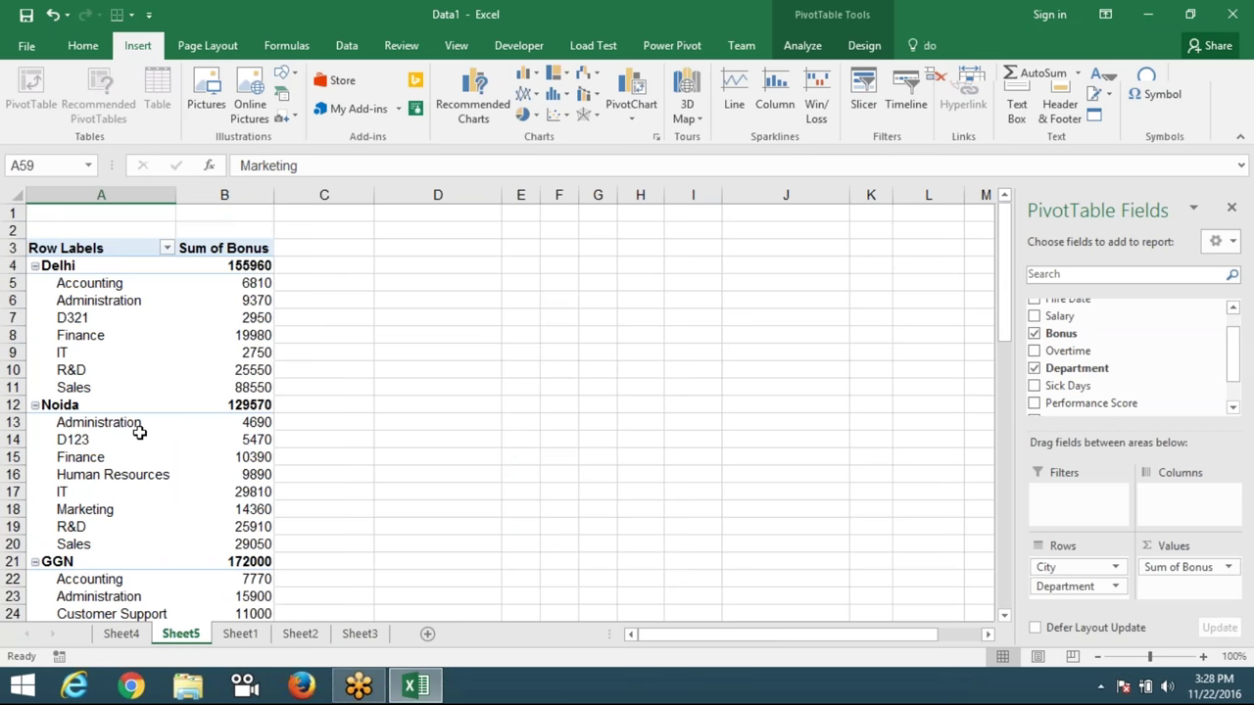
pyautogui.click(875, 48)
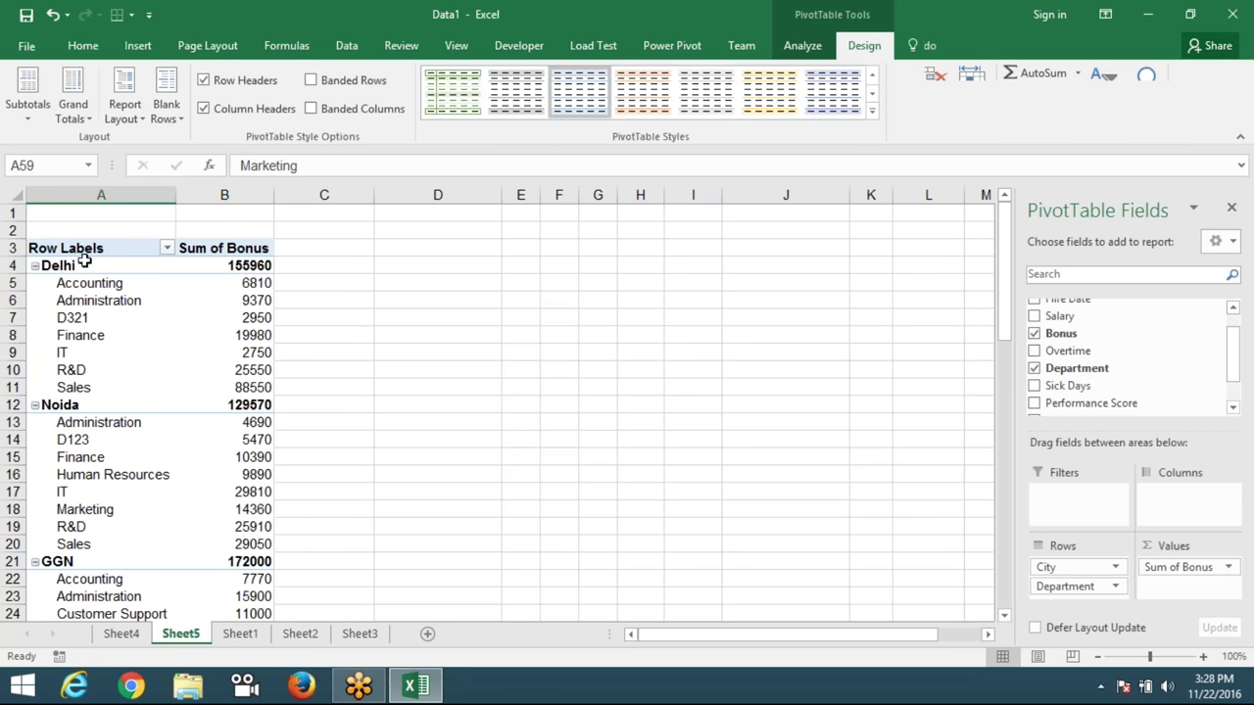
pyautogui.click(125, 127)
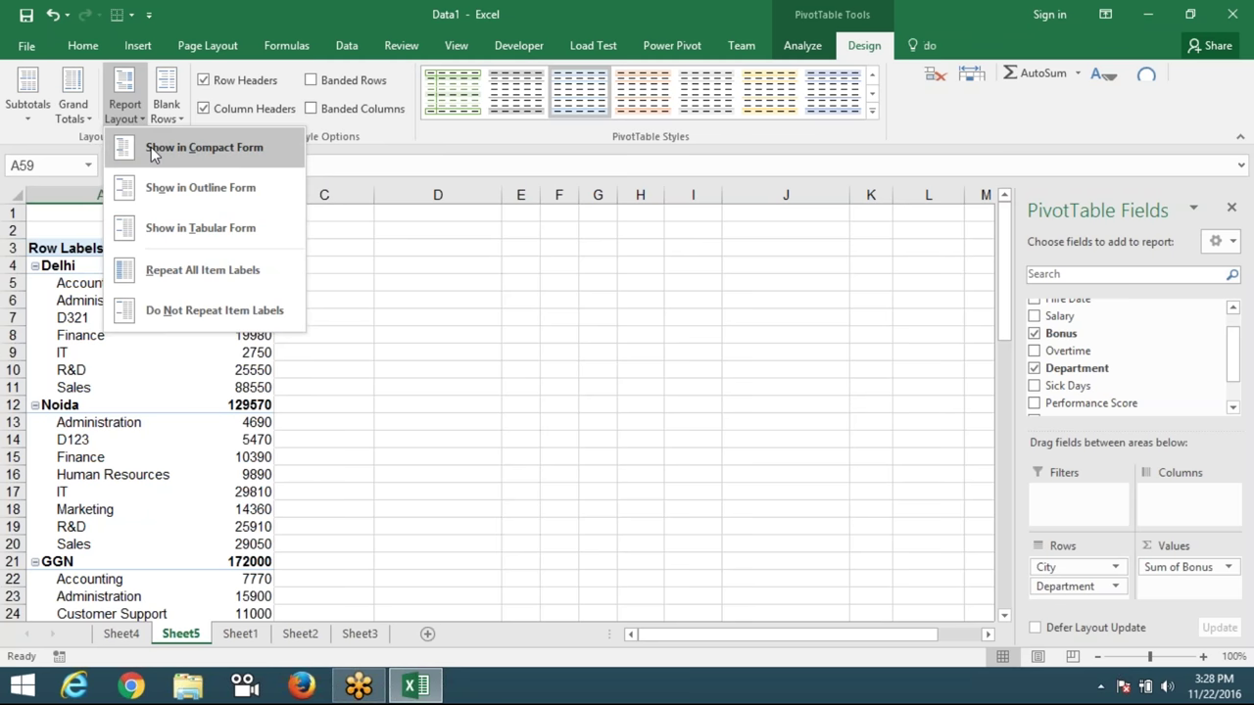
pyautogui.click(171, 199)
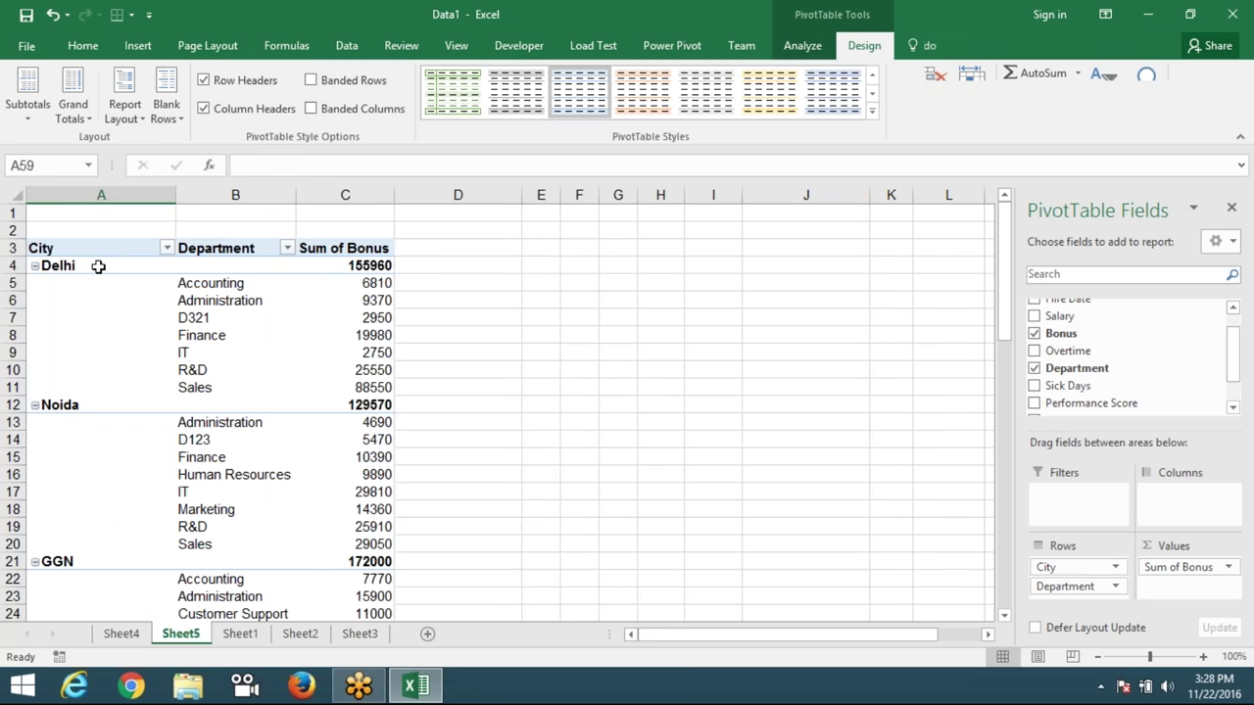
pyautogui.moveTo(98, 265); pyautogui.dragTo(457, 265)
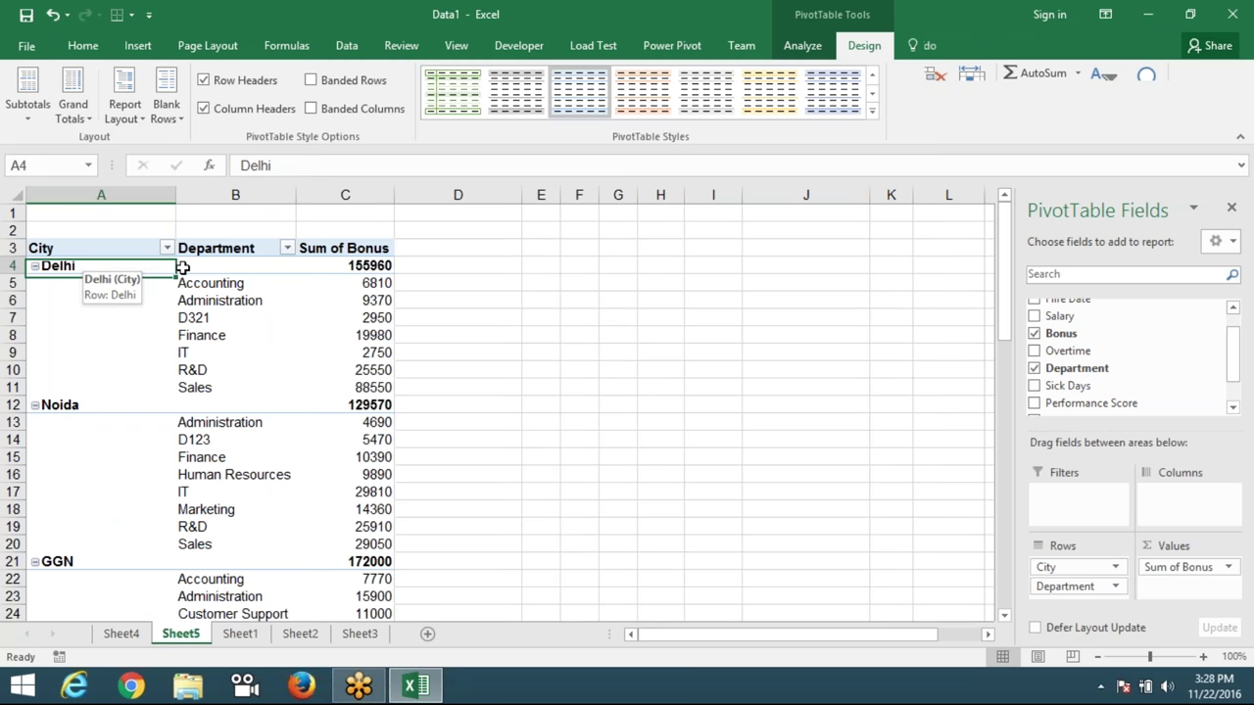
pyautogui.click(138, 123)
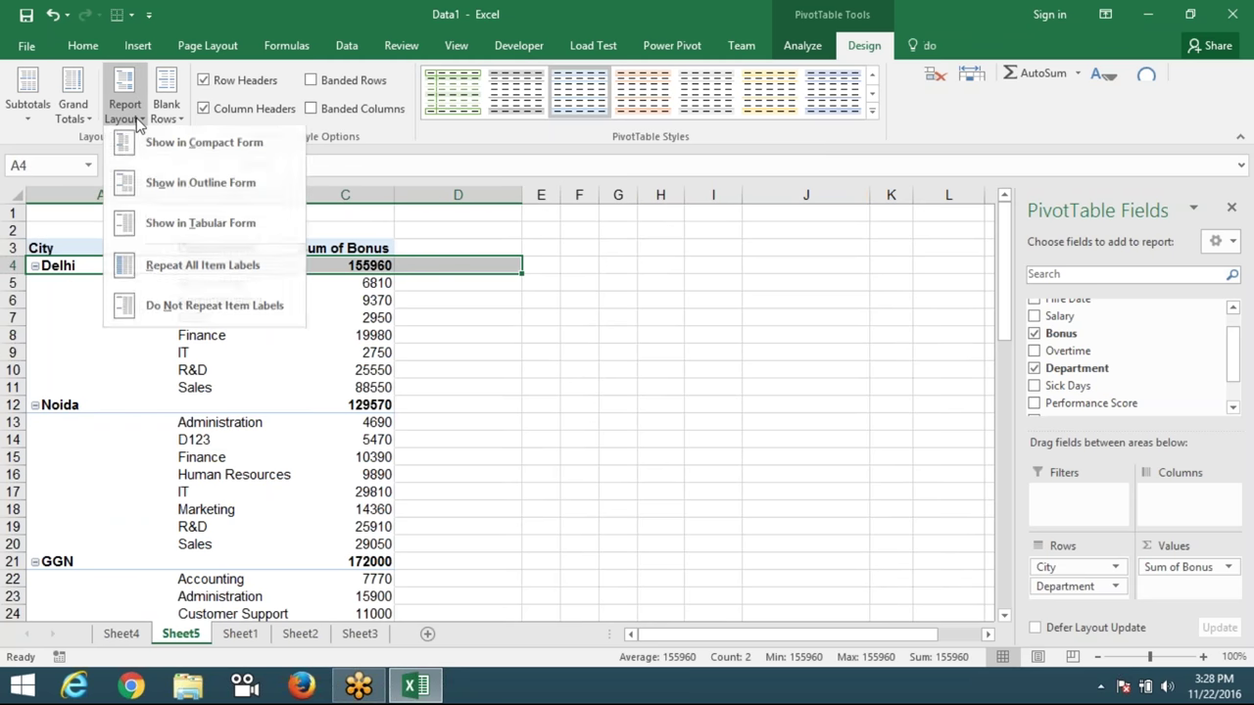
pyautogui.click(165, 229)
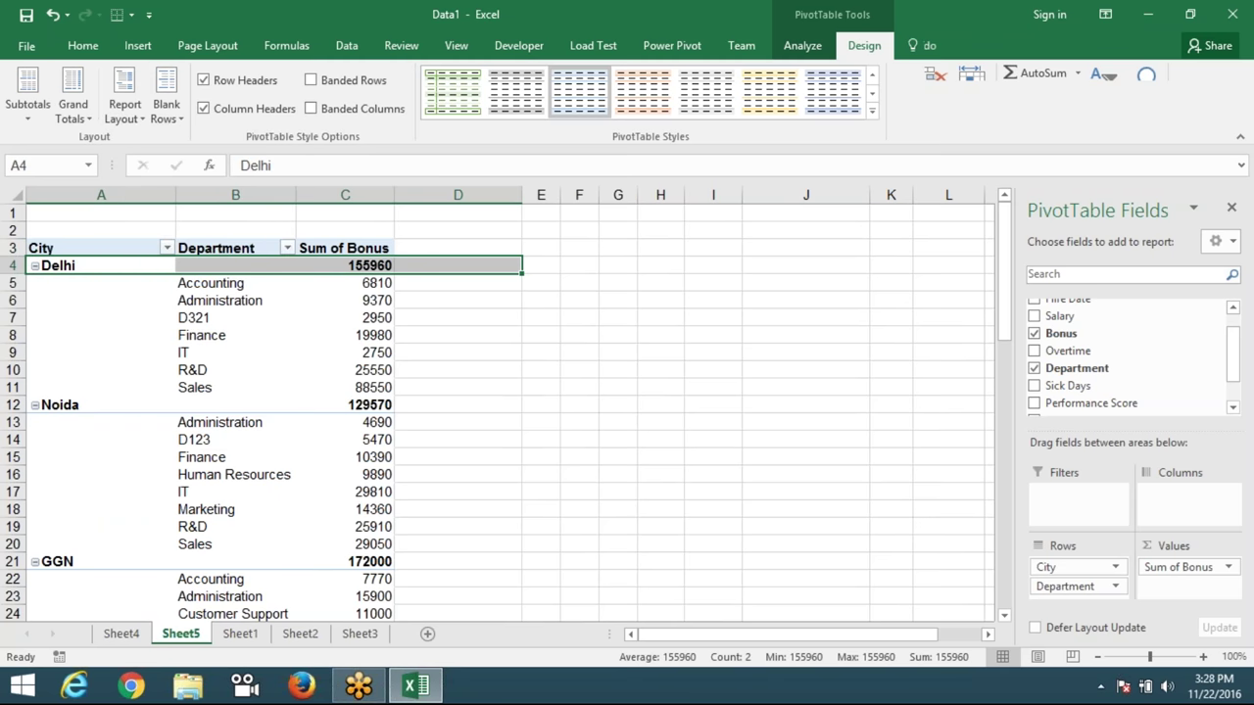
pyautogui.click(156, 120)
pyautogui.click(124, 121)
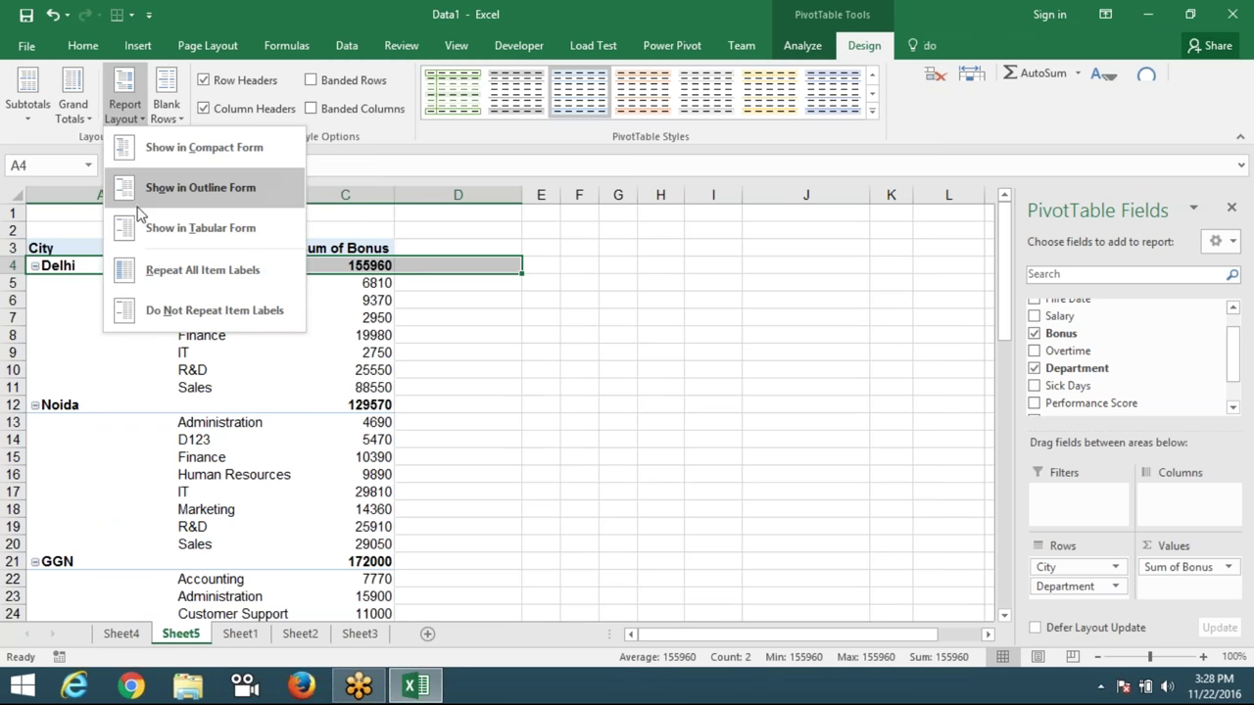
pyautogui.click(139, 228)
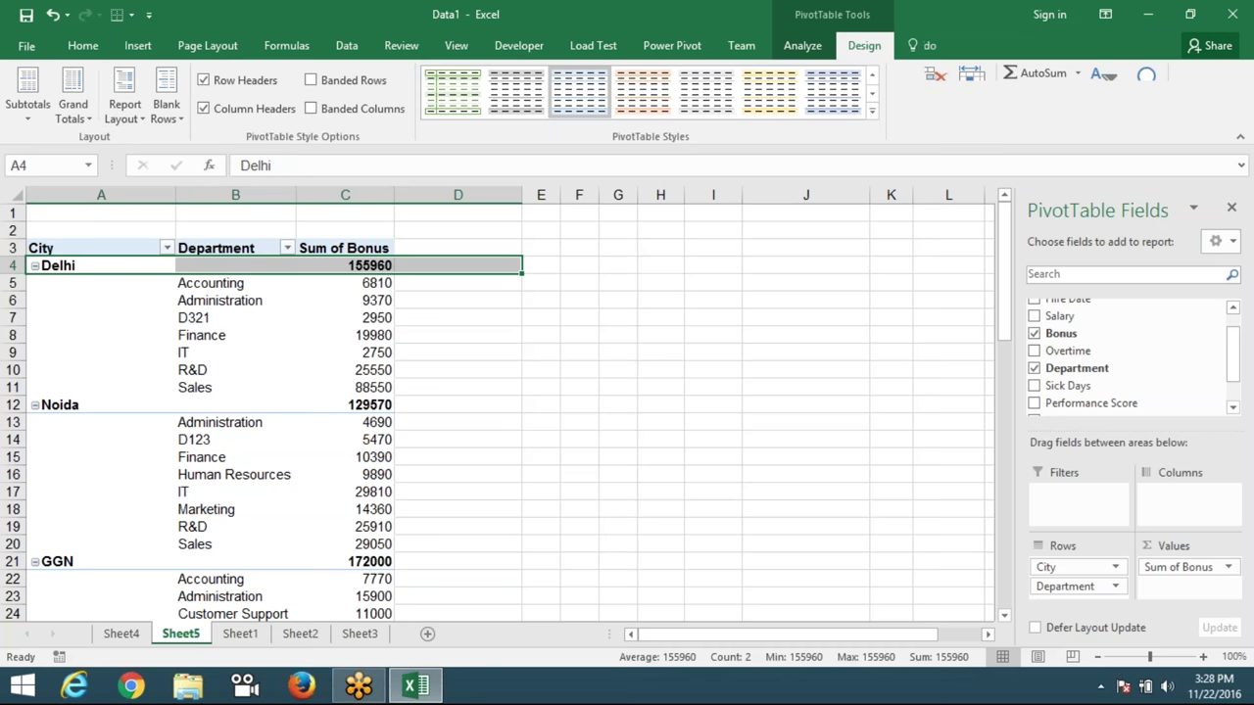
# Settle PivotTable4 on Tabular Form, showing a total row per city, e.g. Delhi Total 155960.
pyautogui.click(207, 335)
pyautogui.click(125, 108)
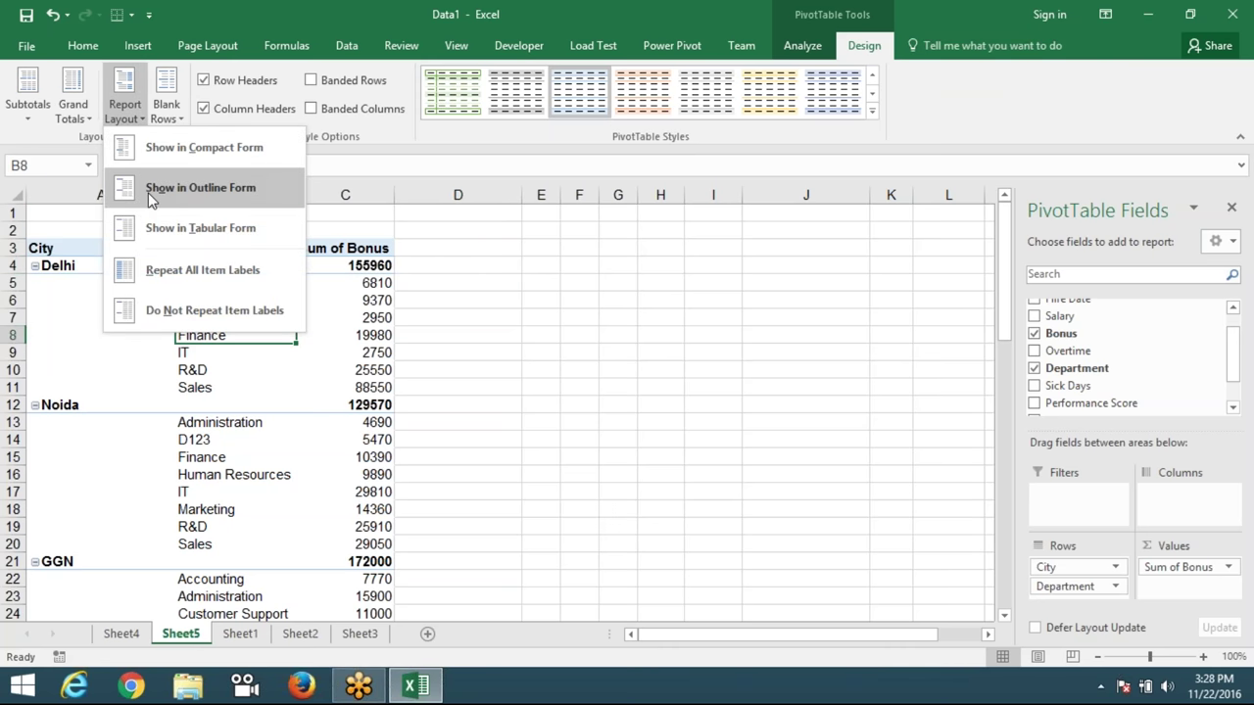
pyautogui.click(152, 188)
pyautogui.click(153, 333)
pyautogui.scroll(-2, 154, 333)
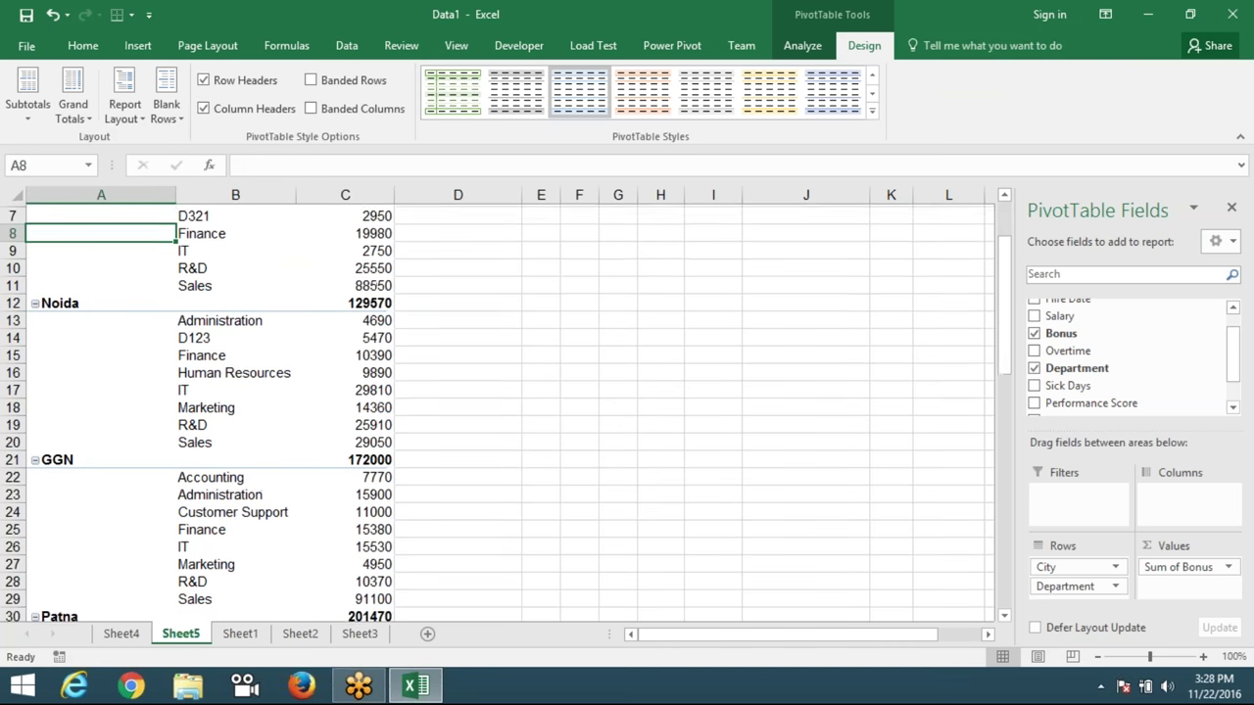
pyautogui.scroll(2, 156, 238)
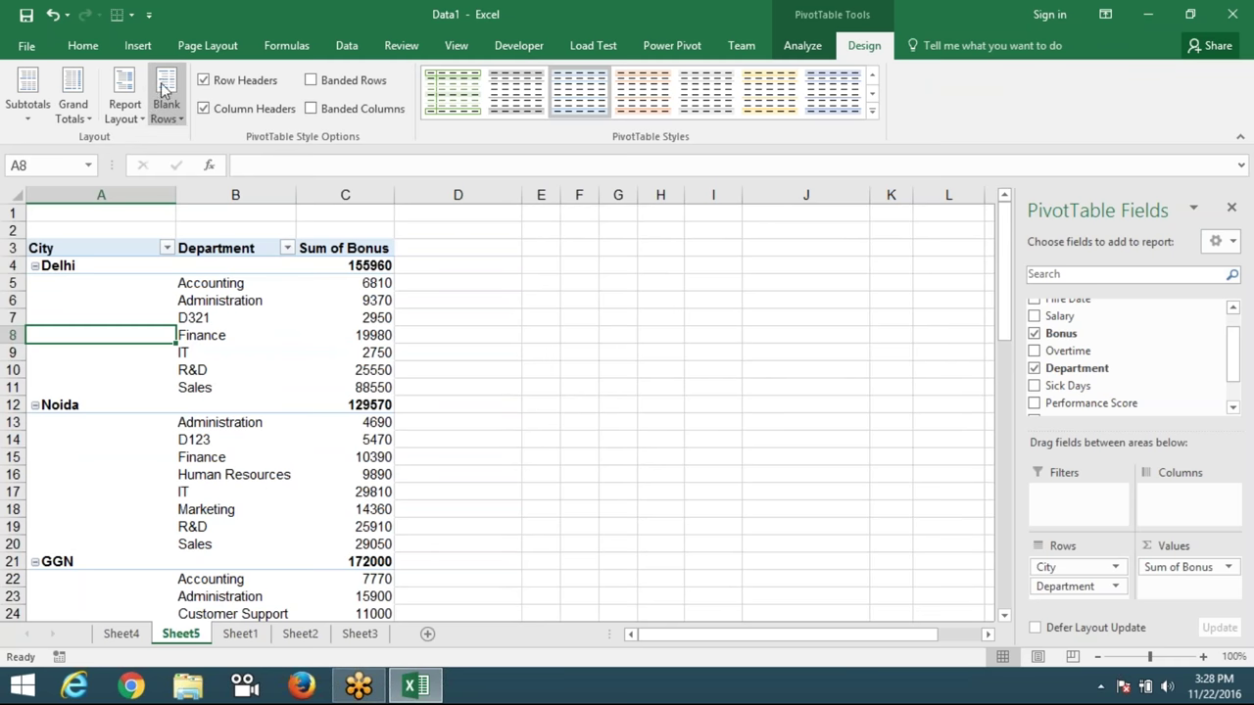
pyautogui.click(124, 108)
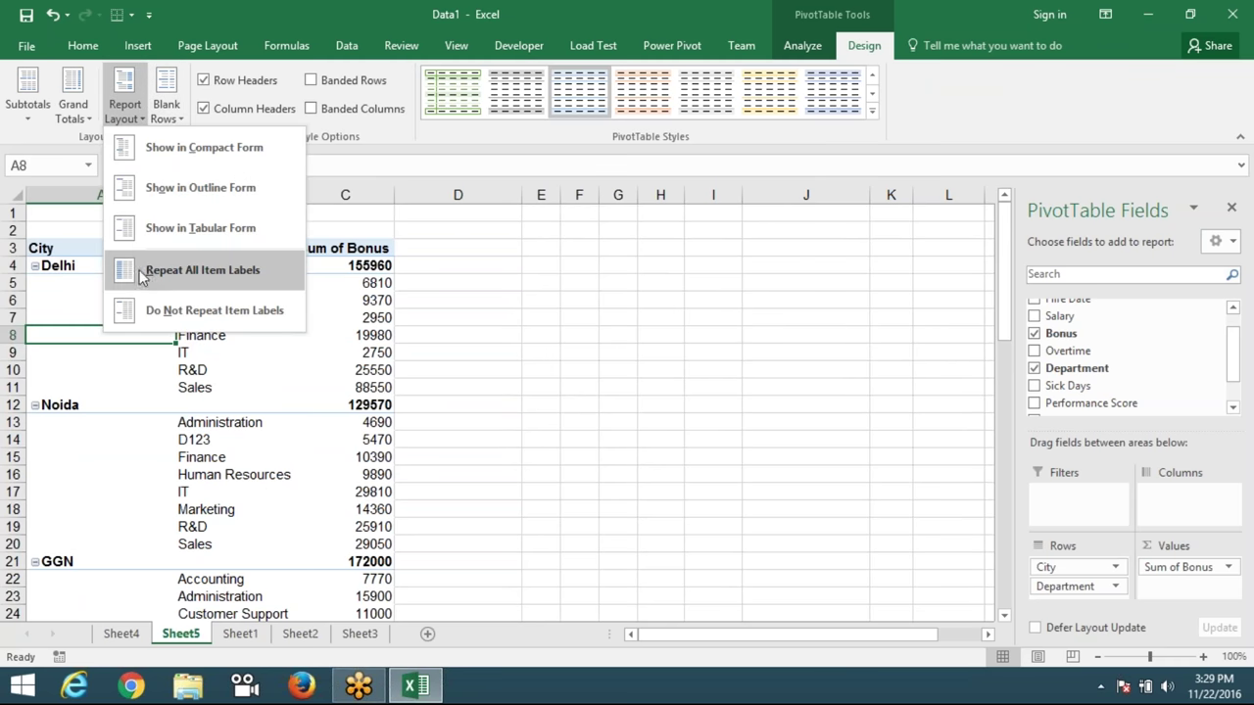
pyautogui.click(157, 227)
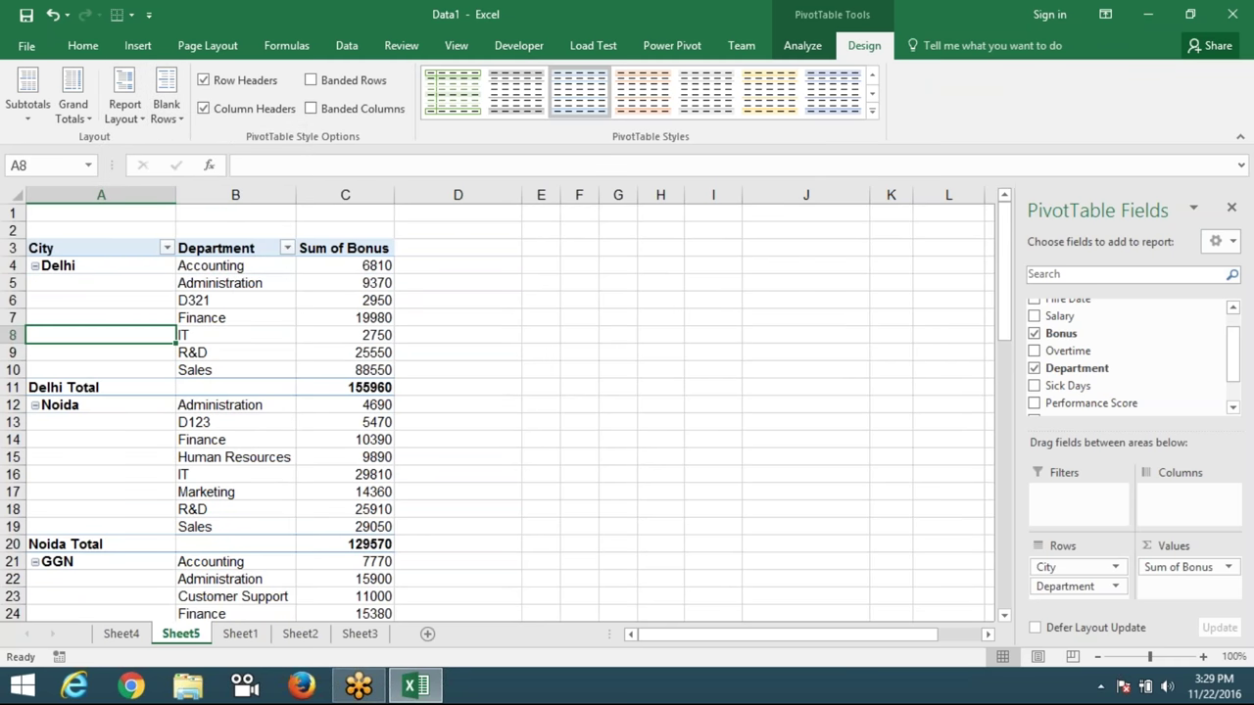
pyautogui.click(135, 94)
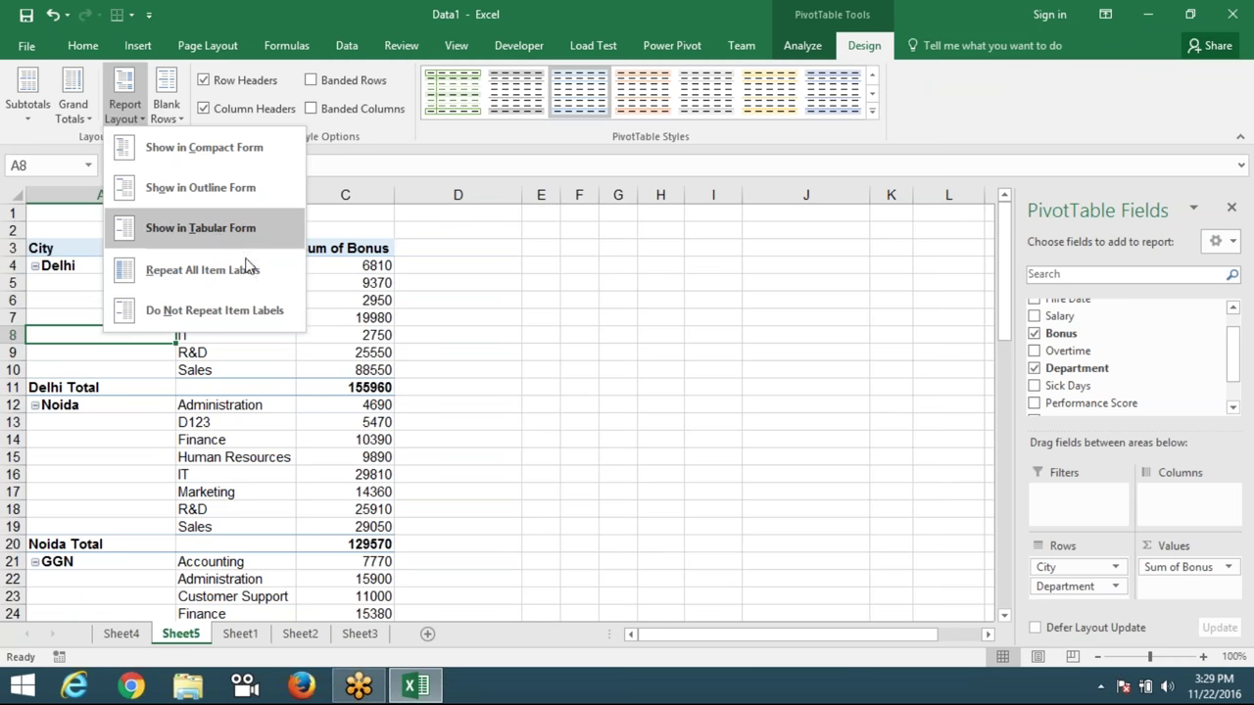
pyautogui.click(340, 320)
pyautogui.click(63, 273)
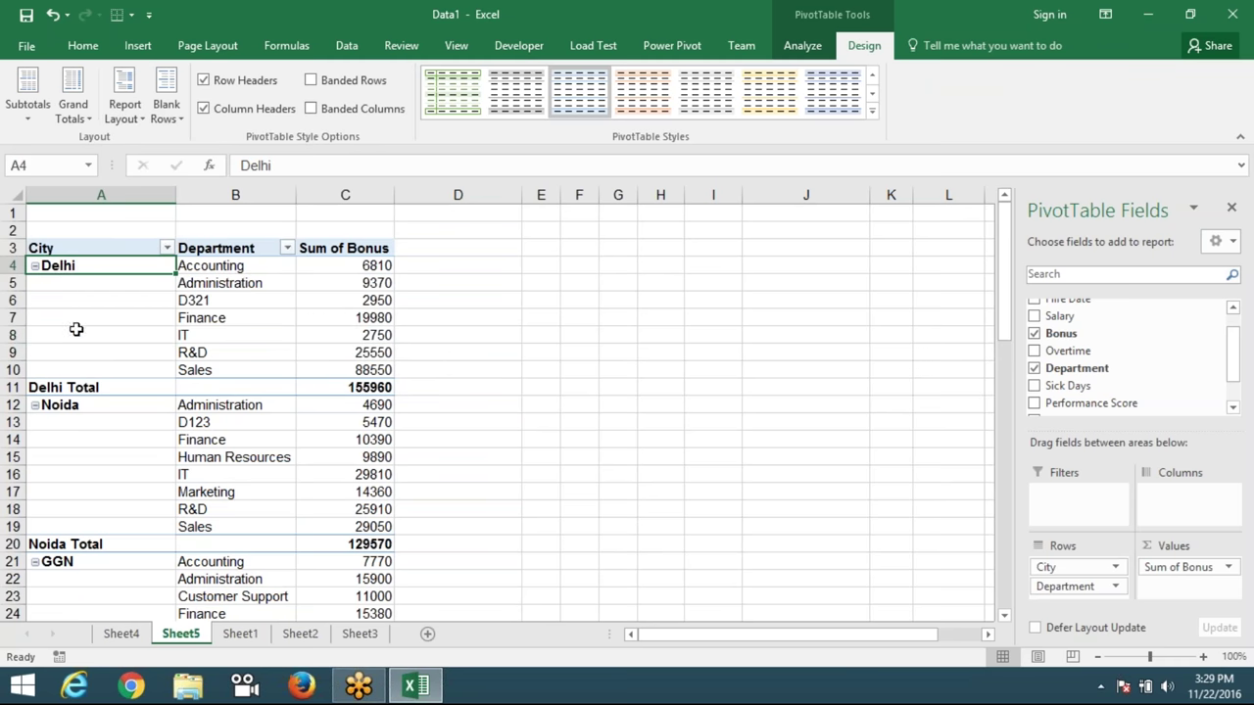
pyautogui.click(56, 392)
pyautogui.click(344, 387)
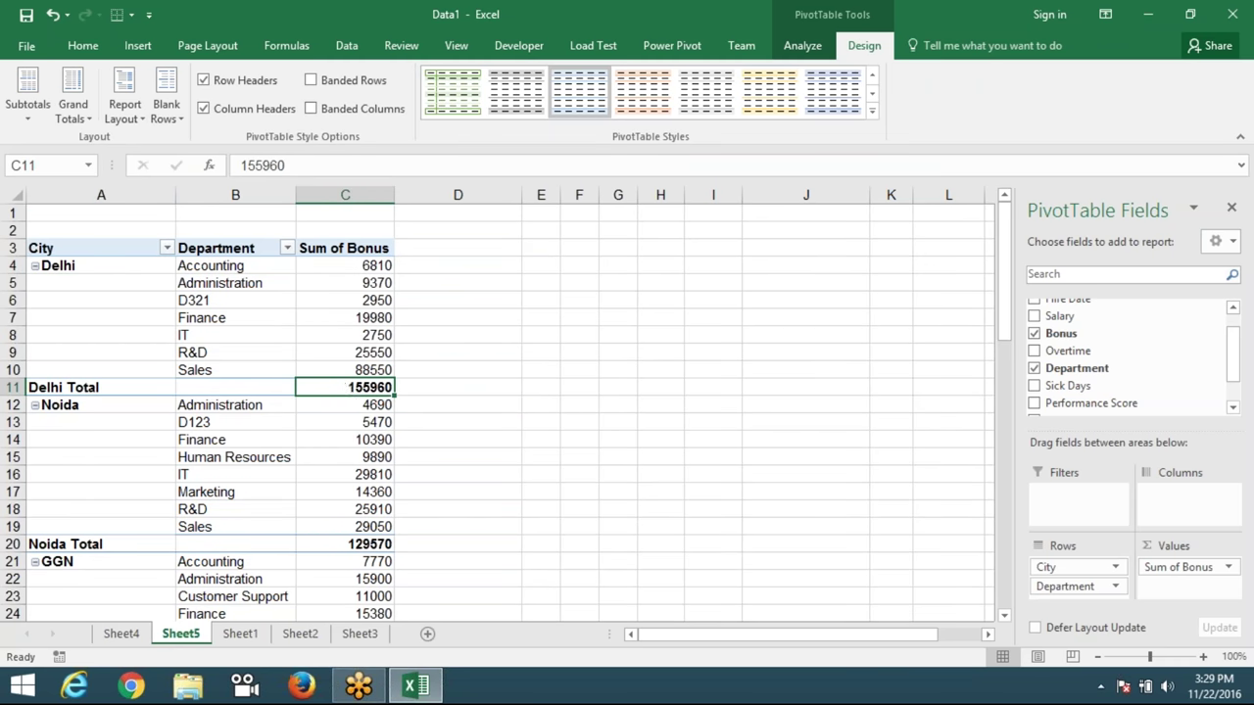
pyautogui.scroll(-2, 346, 389)
pyautogui.scroll(2, 350, 387)
pyautogui.click(134, 122)
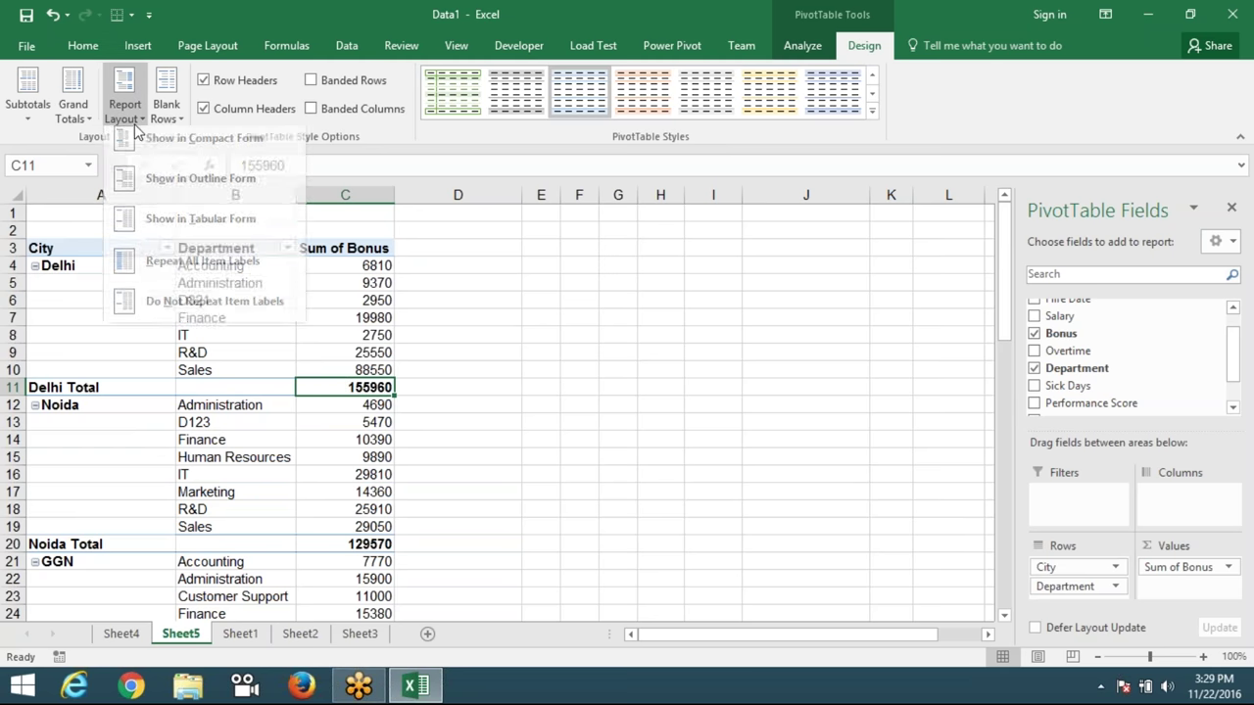
pyautogui.click(182, 233)
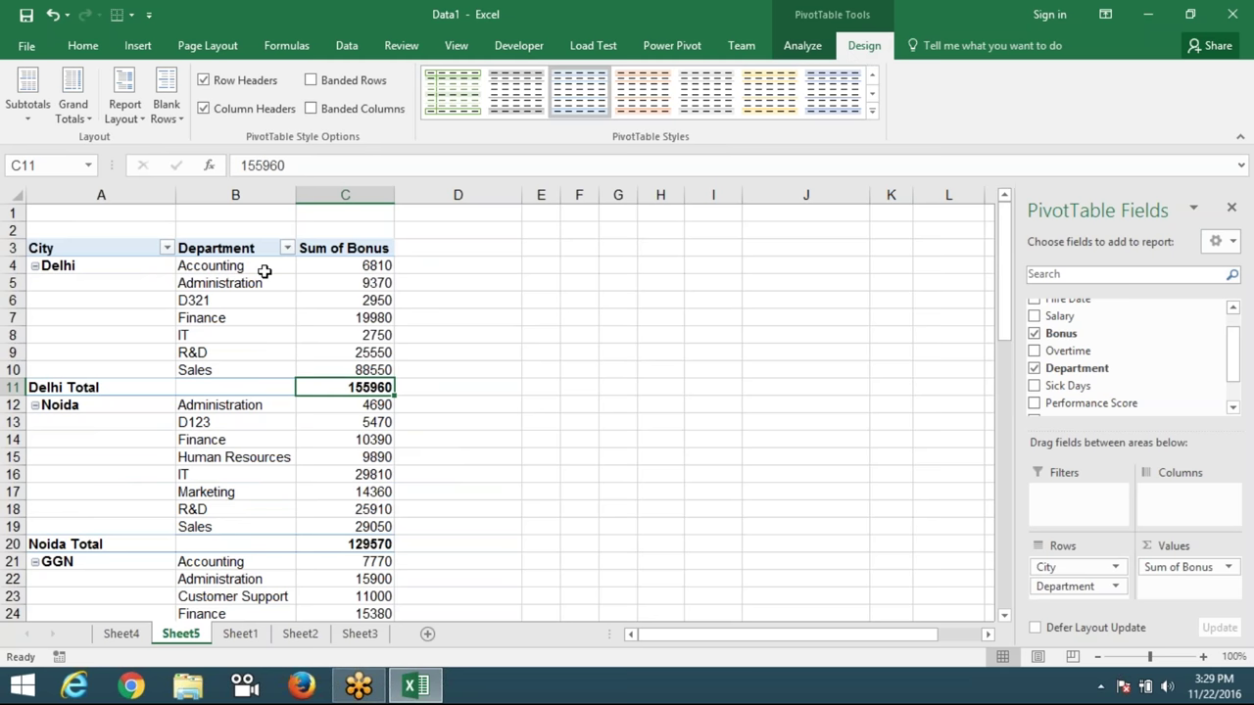
pyautogui.click(140, 120)
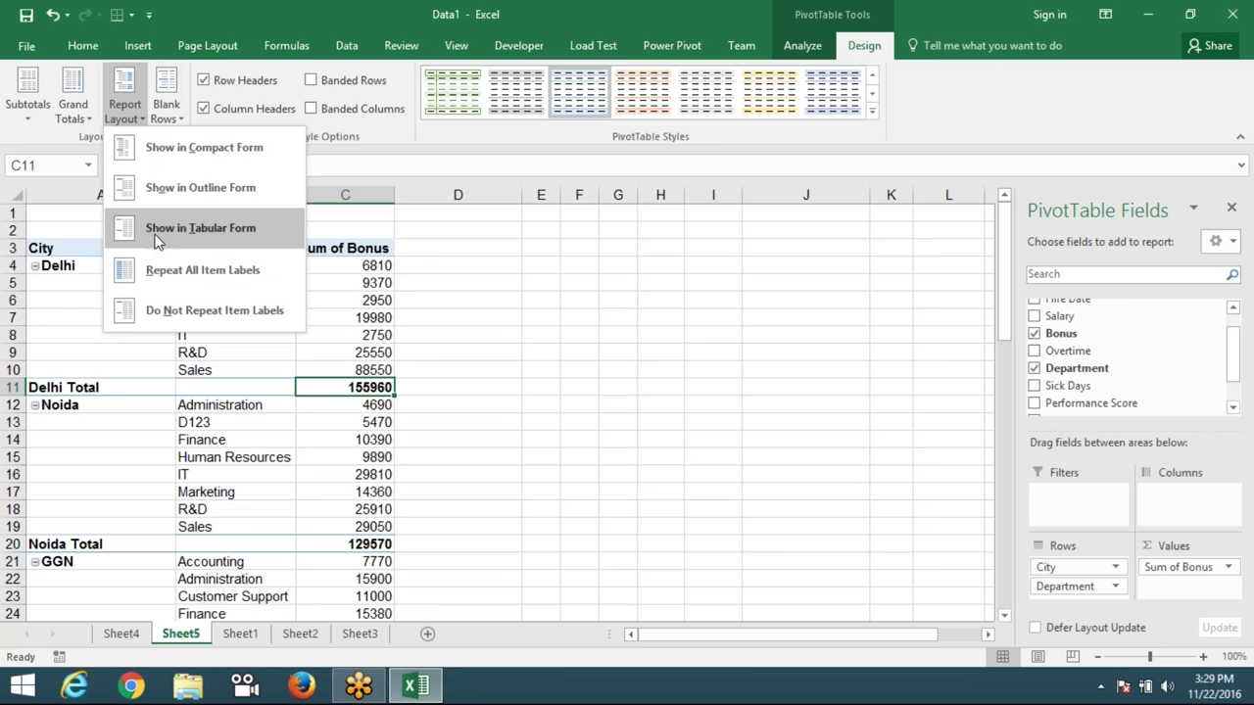
pyautogui.click(342, 311)
pyautogui.scroll(-4, 177, 462)
pyautogui.scroll(4, 177, 462)
pyautogui.click(174, 462)
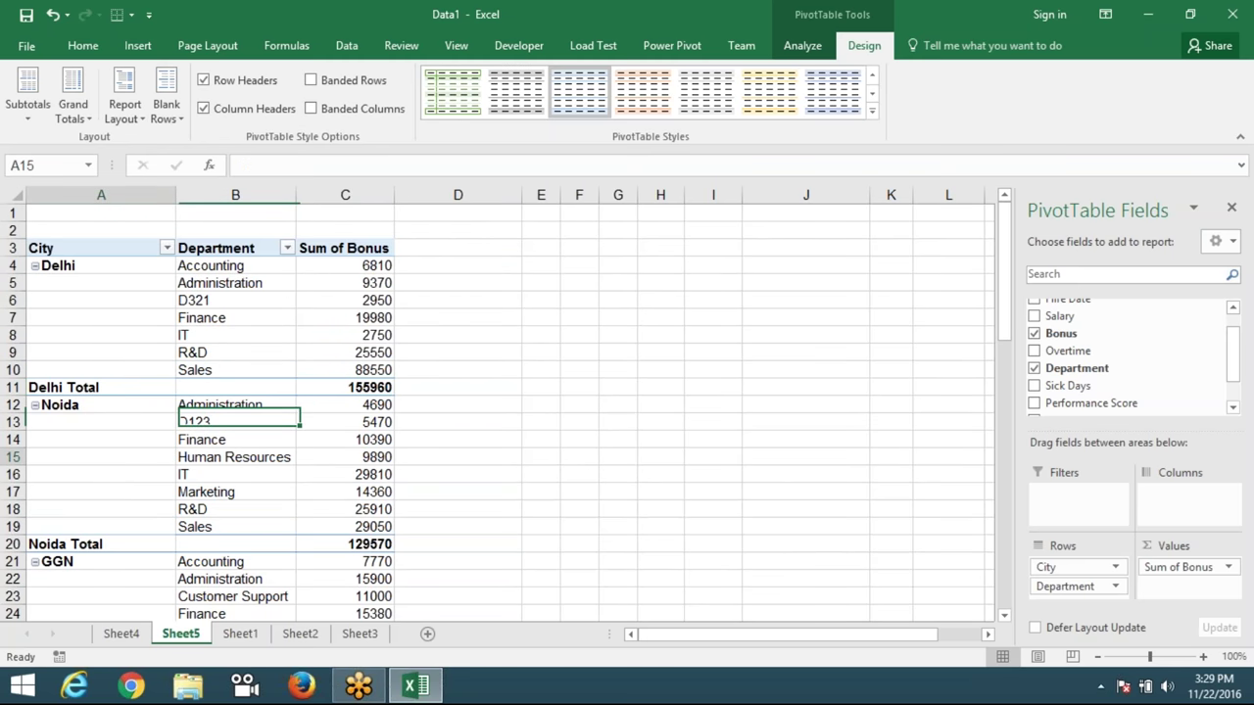
pyautogui.click(76, 388)
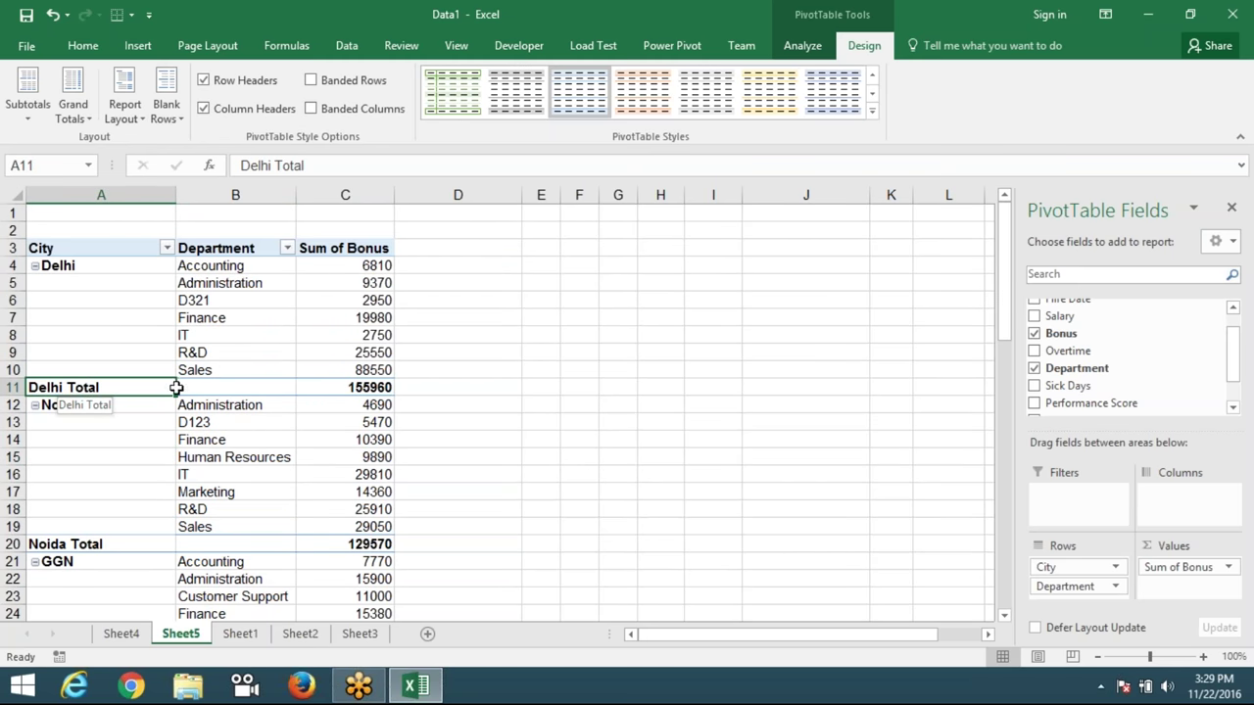
pyautogui.moveTo(77, 388); pyautogui.dragTo(326, 387)
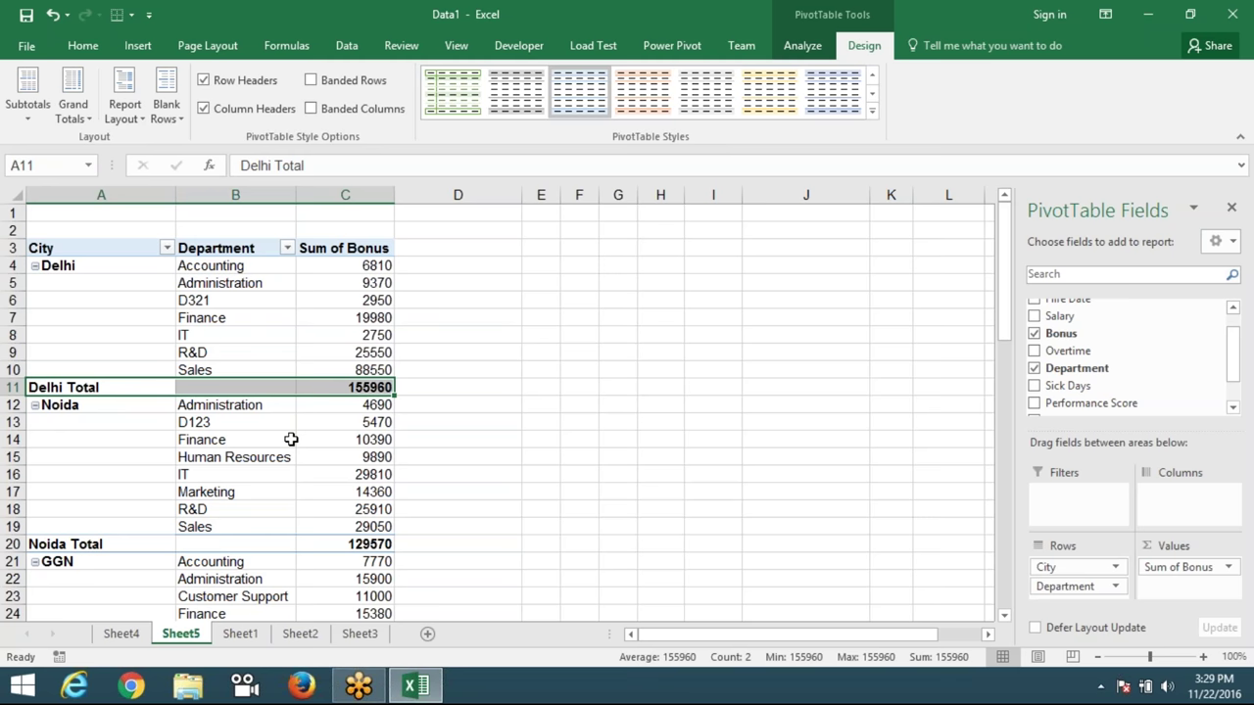
pyautogui.click(291, 440)
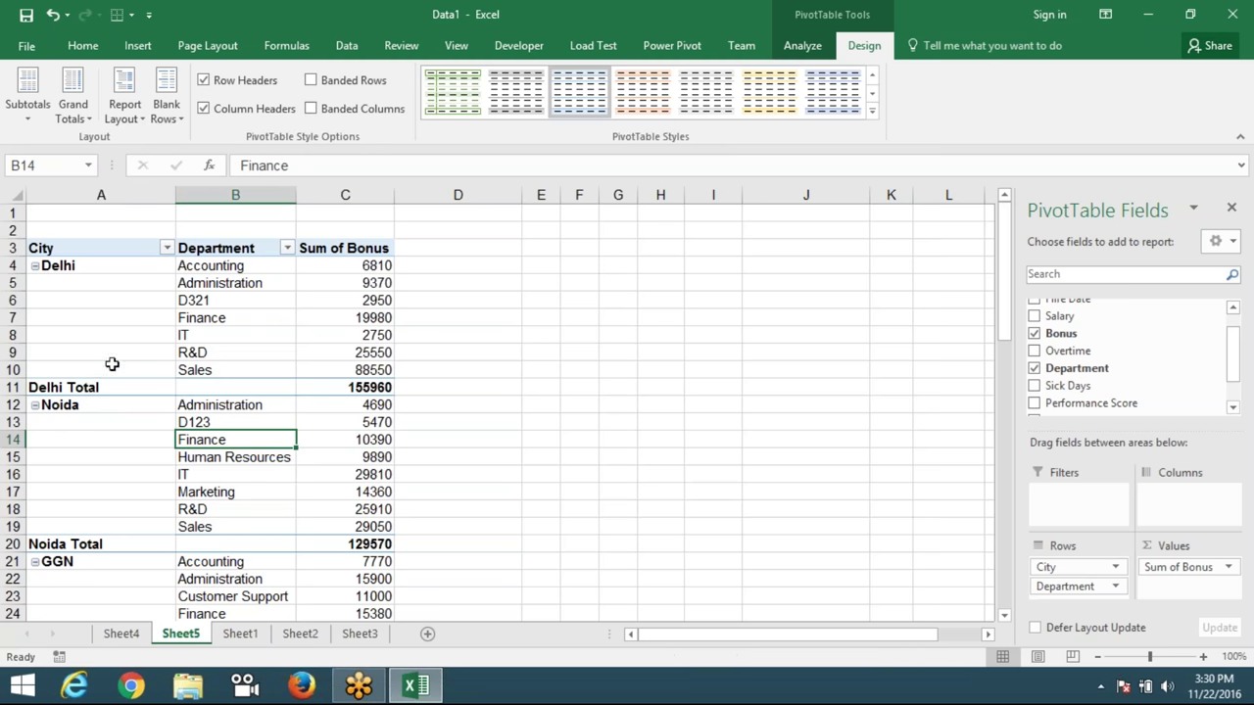
pyautogui.click(106, 386)
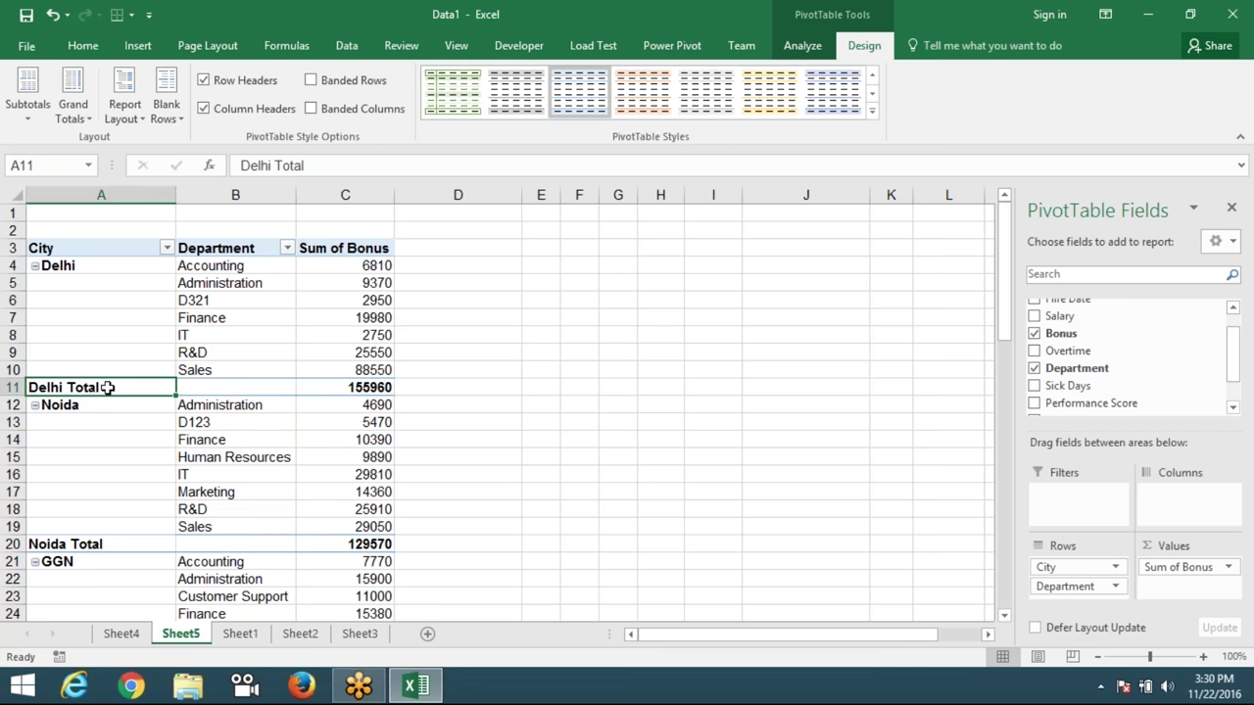
# Uncheck Subtotal "City" from a City label's context menu, leaving the city total rows removed.
pyautogui.rightClick(106, 386)
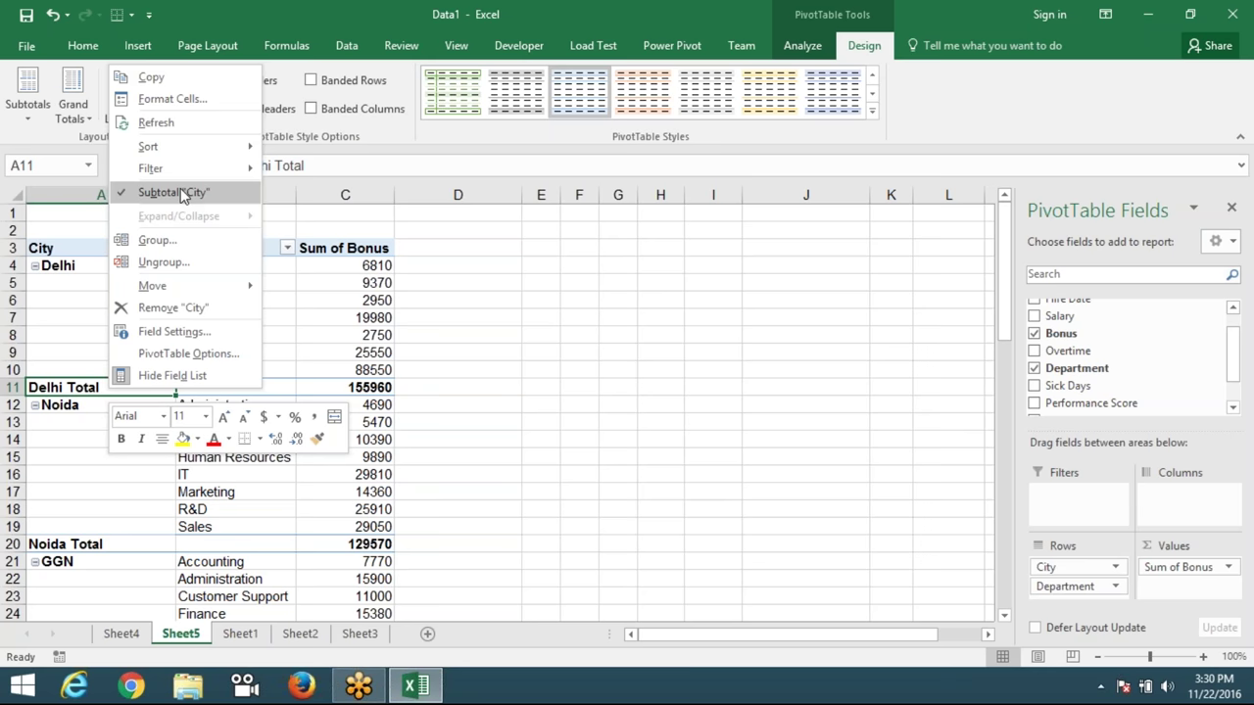
pyautogui.click(176, 193)
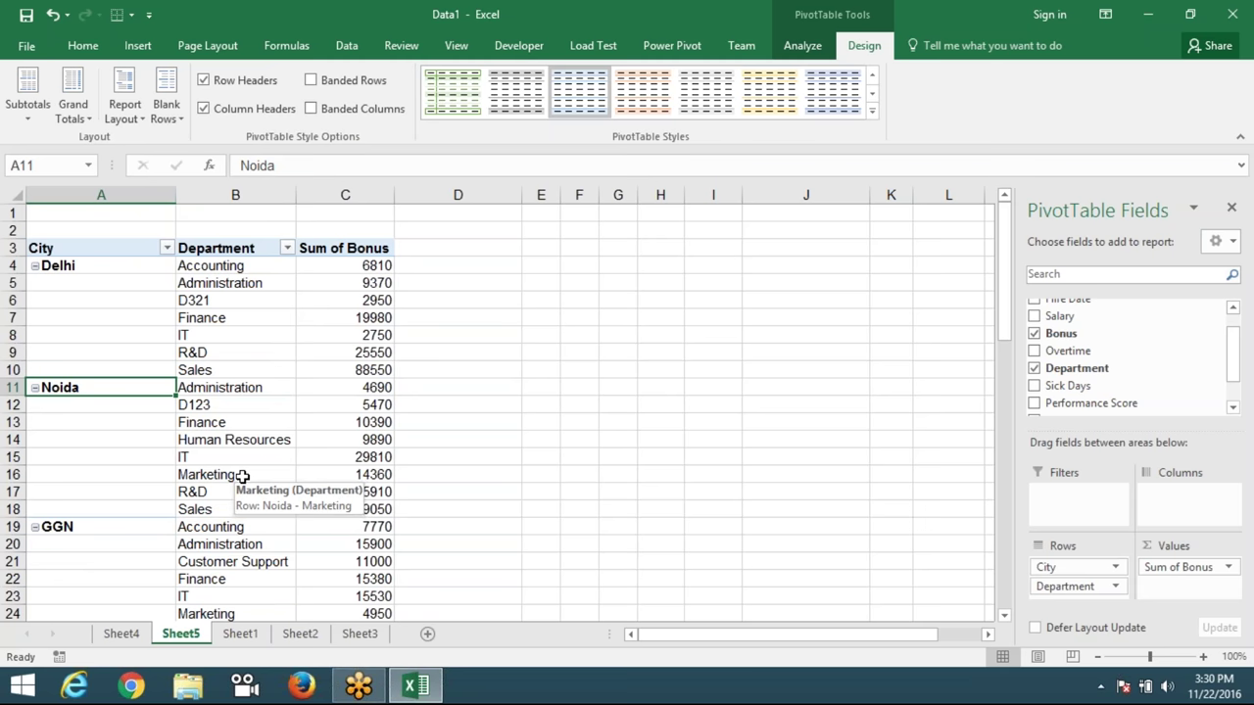
pyautogui.rightClick(98, 395)
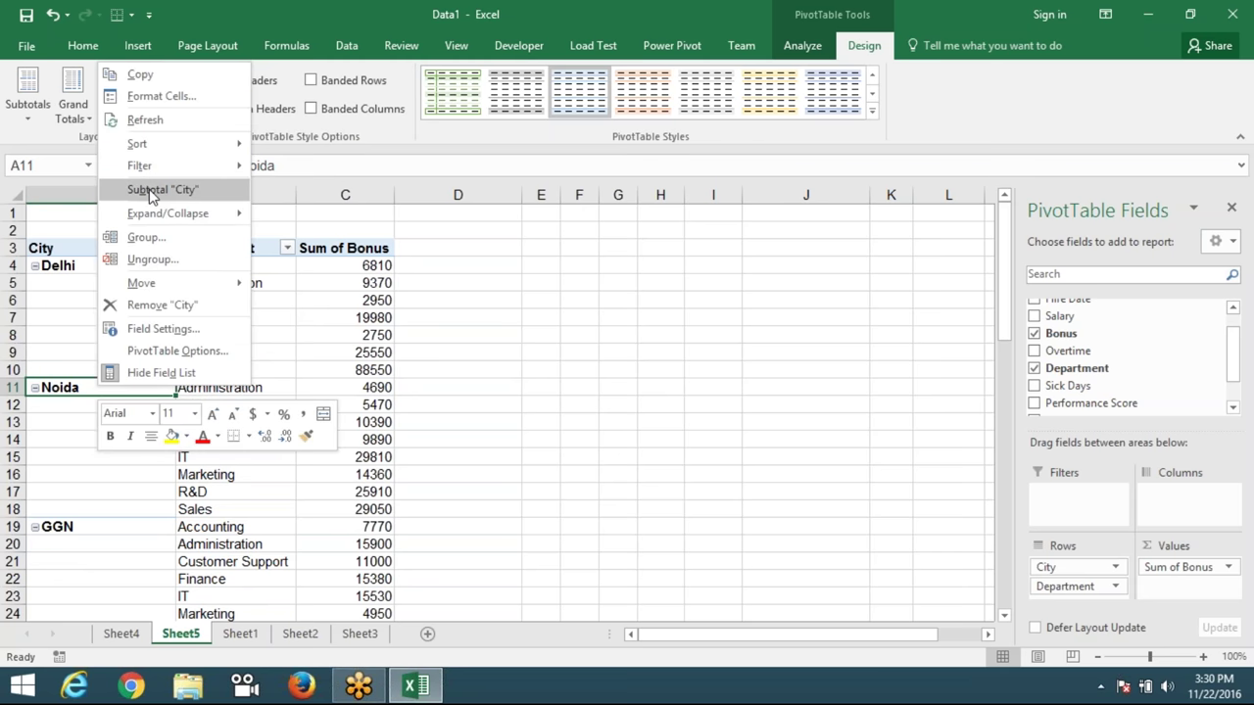
pyautogui.click(152, 190)
pyautogui.rightClick(120, 390)
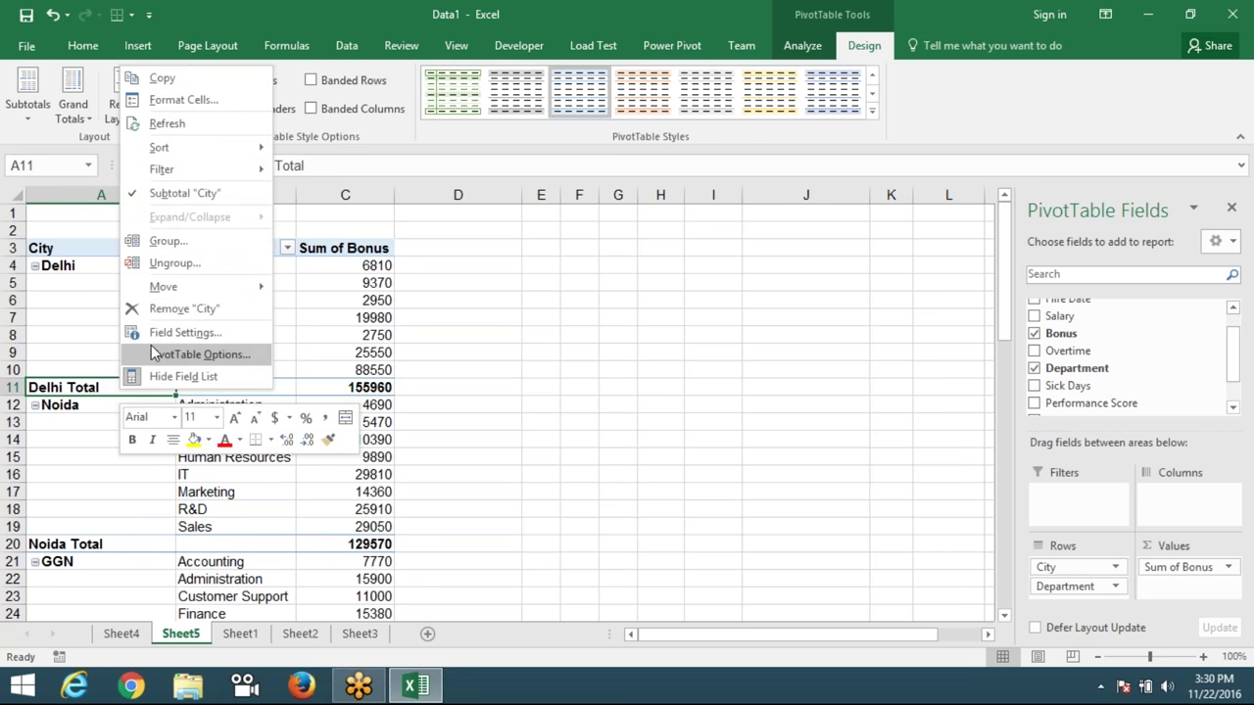
pyautogui.click(157, 193)
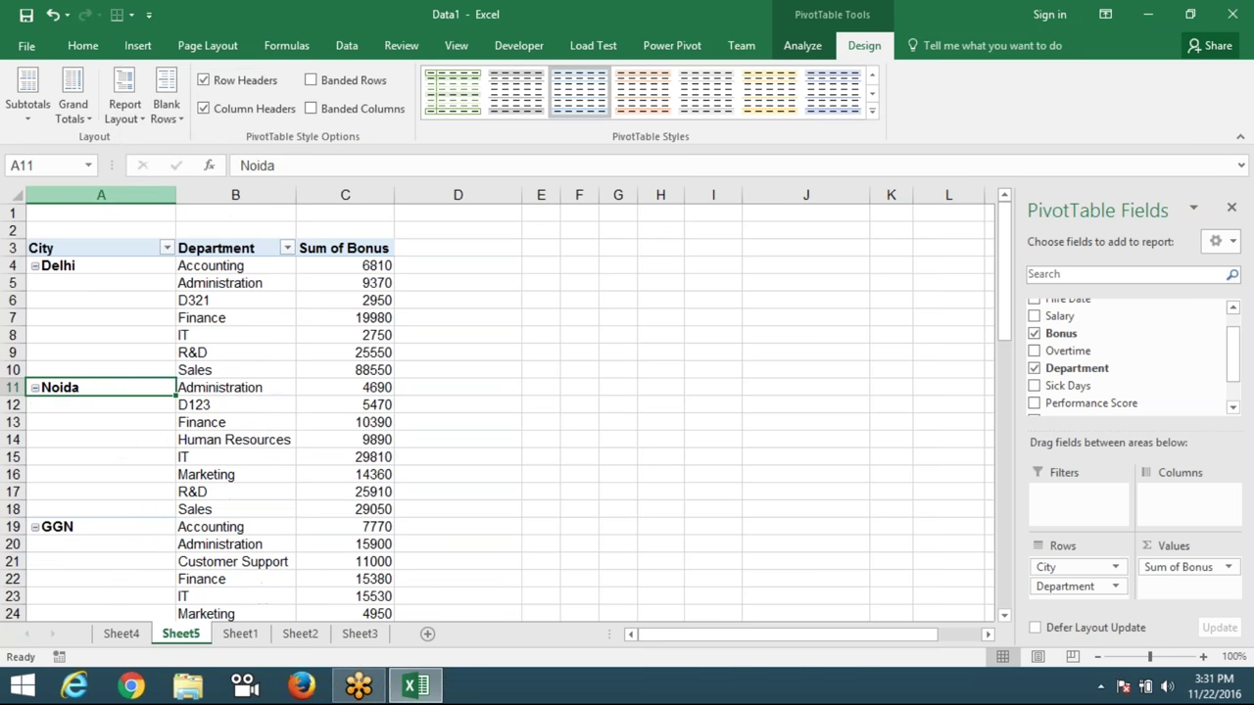
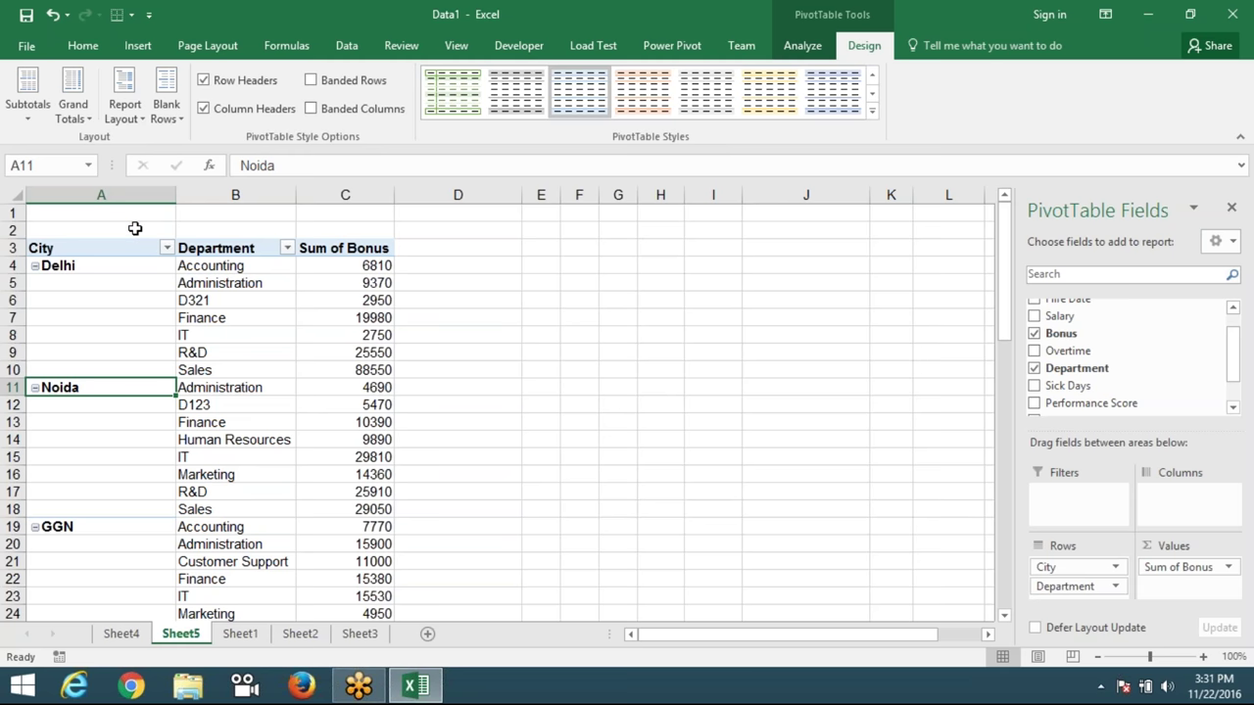
# Turn on 'Merge and center cells with labels' in the pivot table's PivotTable Options.
pyautogui.click(204, 366)
pyautogui.click(218, 318)
pyautogui.moveTo(148, 271); pyautogui.dragTo(149, 364)
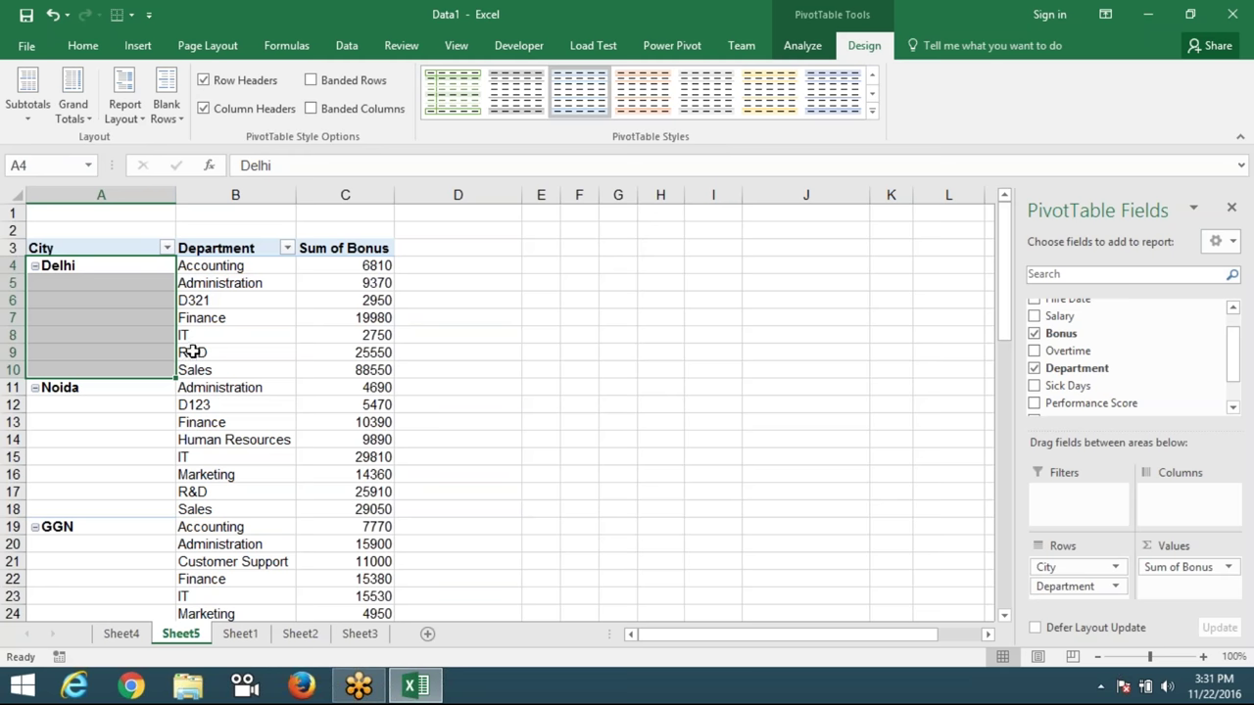
pyautogui.click(201, 351)
pyautogui.click(147, 319)
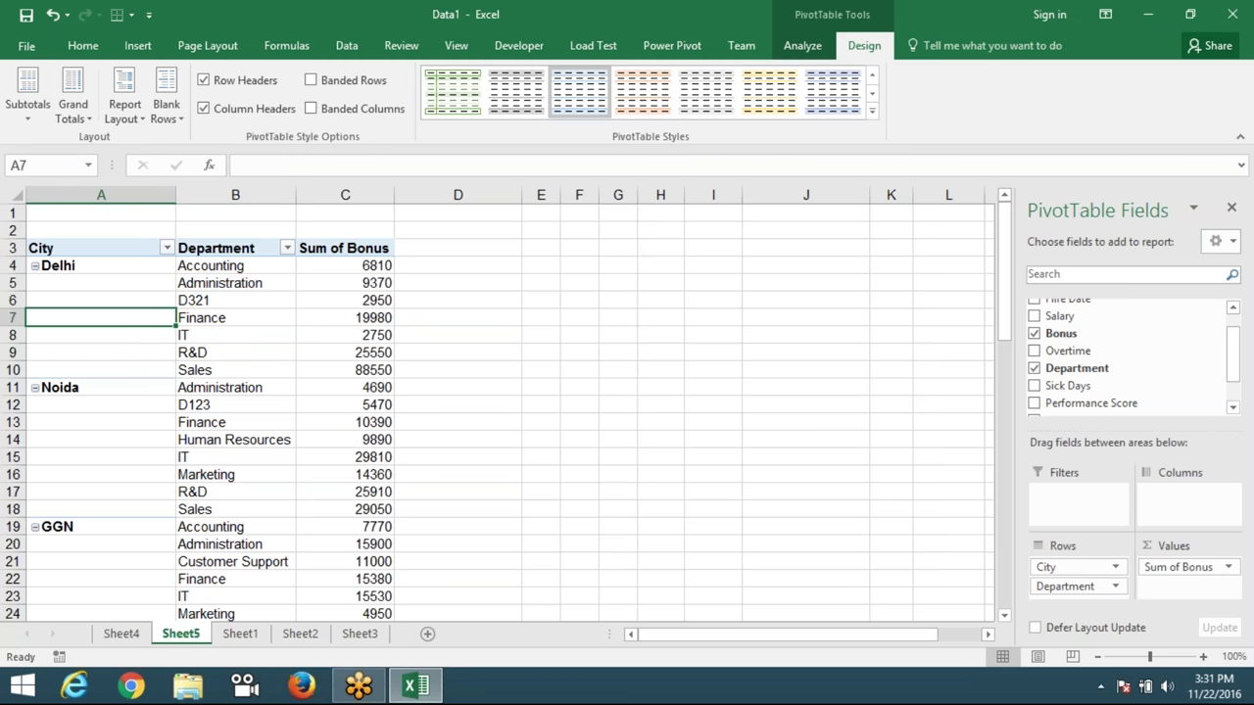
pyautogui.rightClick(147, 318)
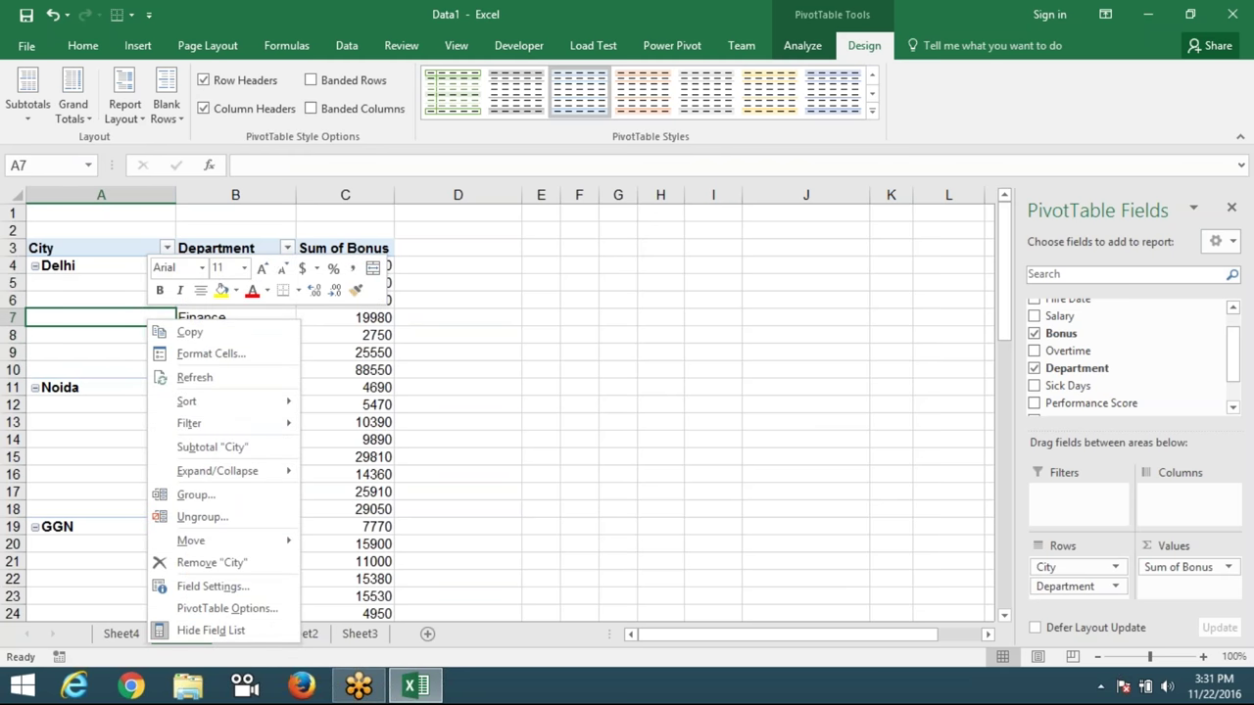
pyautogui.click(277, 608)
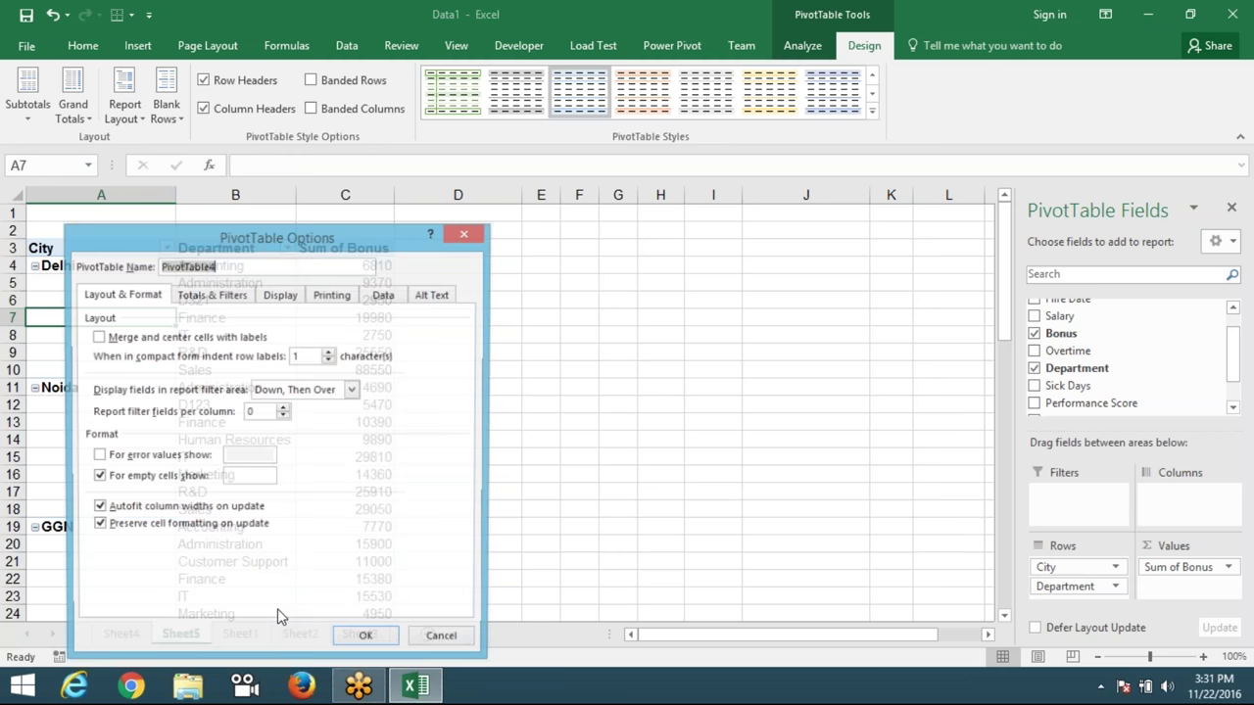
pyautogui.click(97, 337)
pyautogui.click(372, 641)
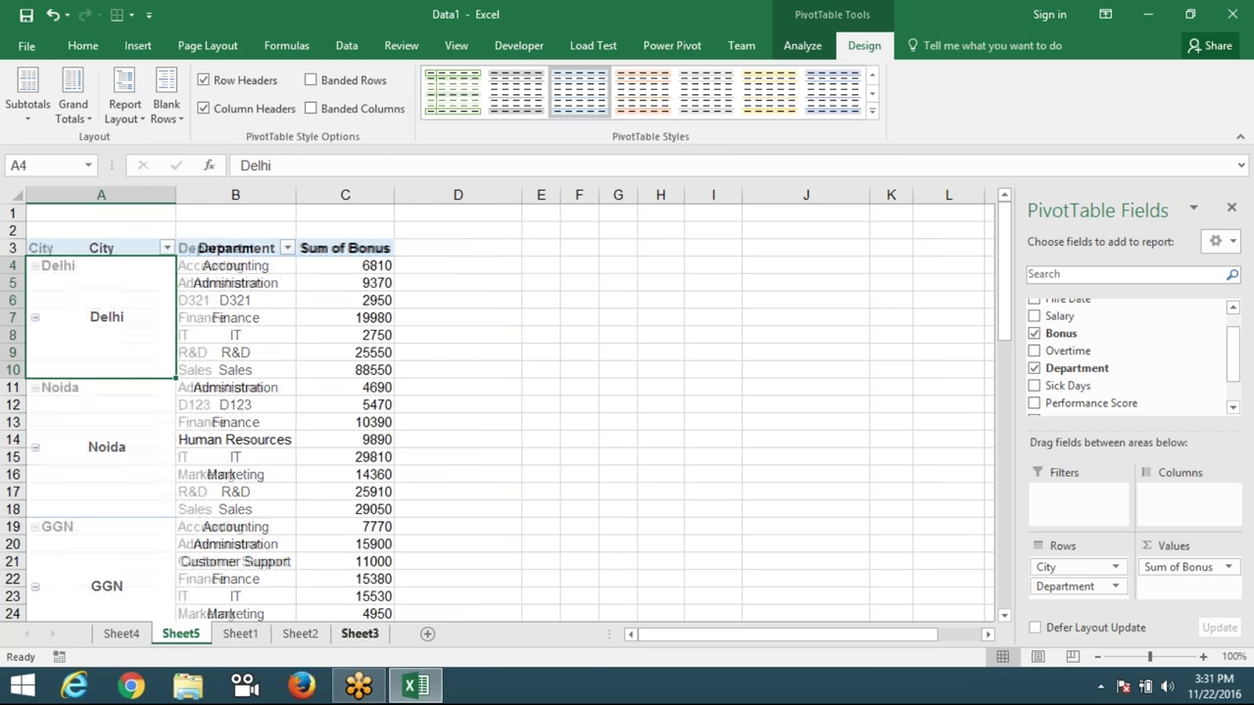
# Check the merged Noida and GGN labels and select the Delhi block A4:C10.
pyautogui.click(147, 418)
pyautogui.click(141, 562)
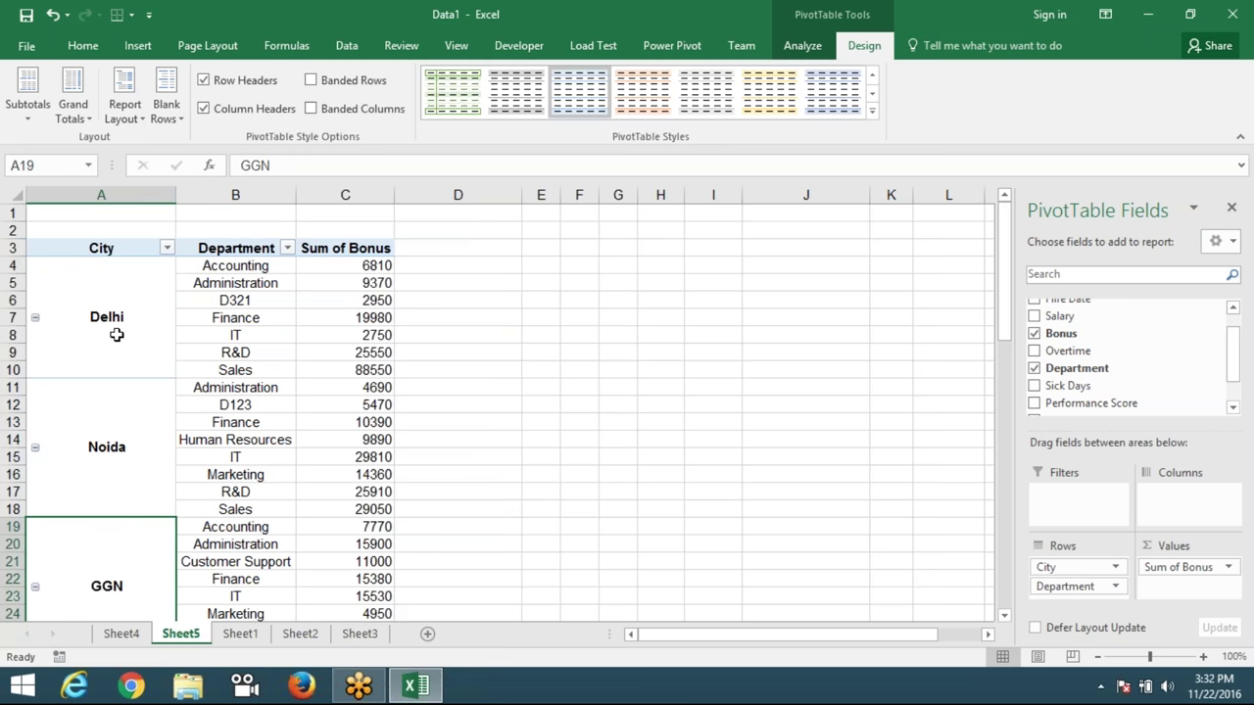
pyautogui.moveTo(114, 338); pyautogui.dragTo(362, 343)
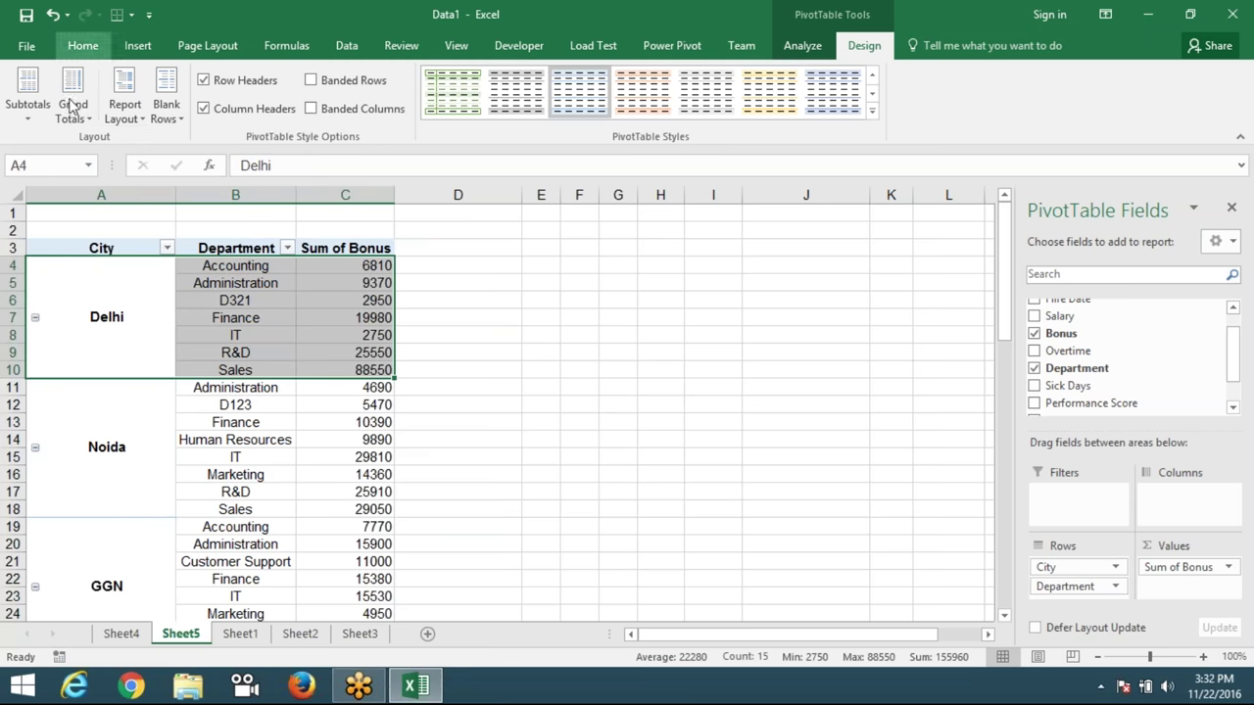
# Apply All Borders to the whole pivot table range A3:C24.
pyautogui.click(82, 45)
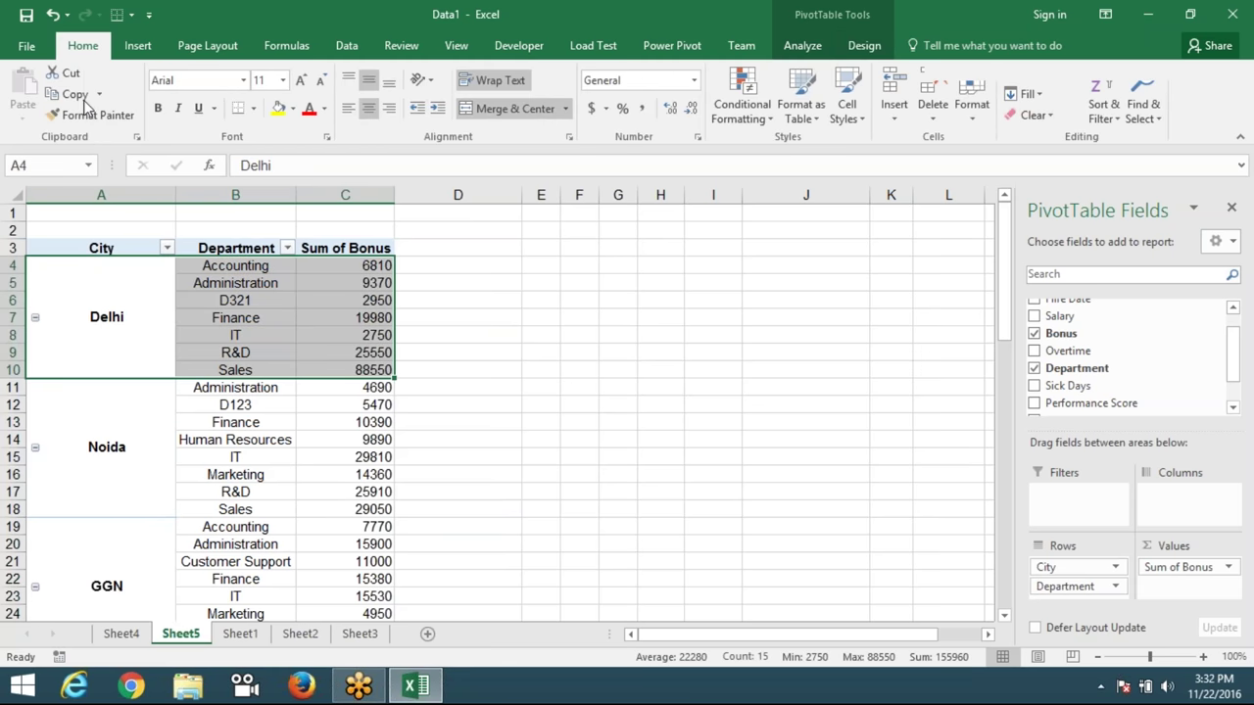
pyautogui.click(90, 115)
pyautogui.moveTo(169, 329); pyautogui.dragTo(330, 582)
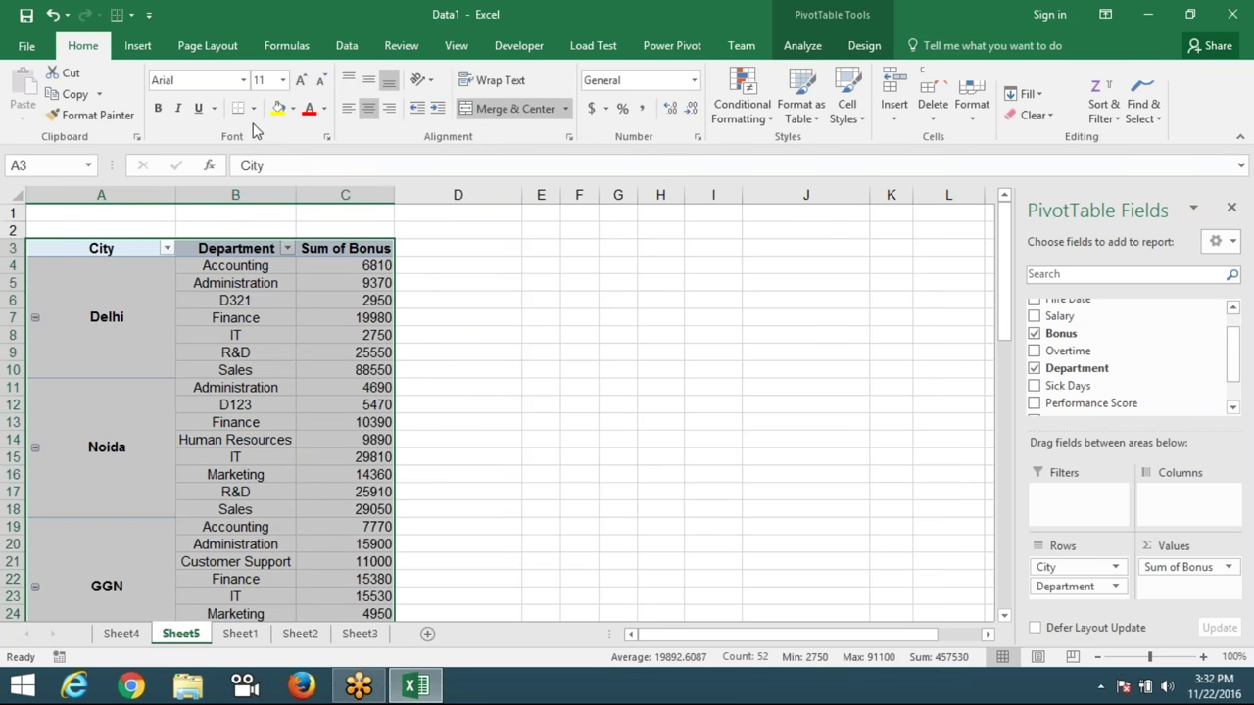
pyautogui.click(253, 115)
pyautogui.click(274, 265)
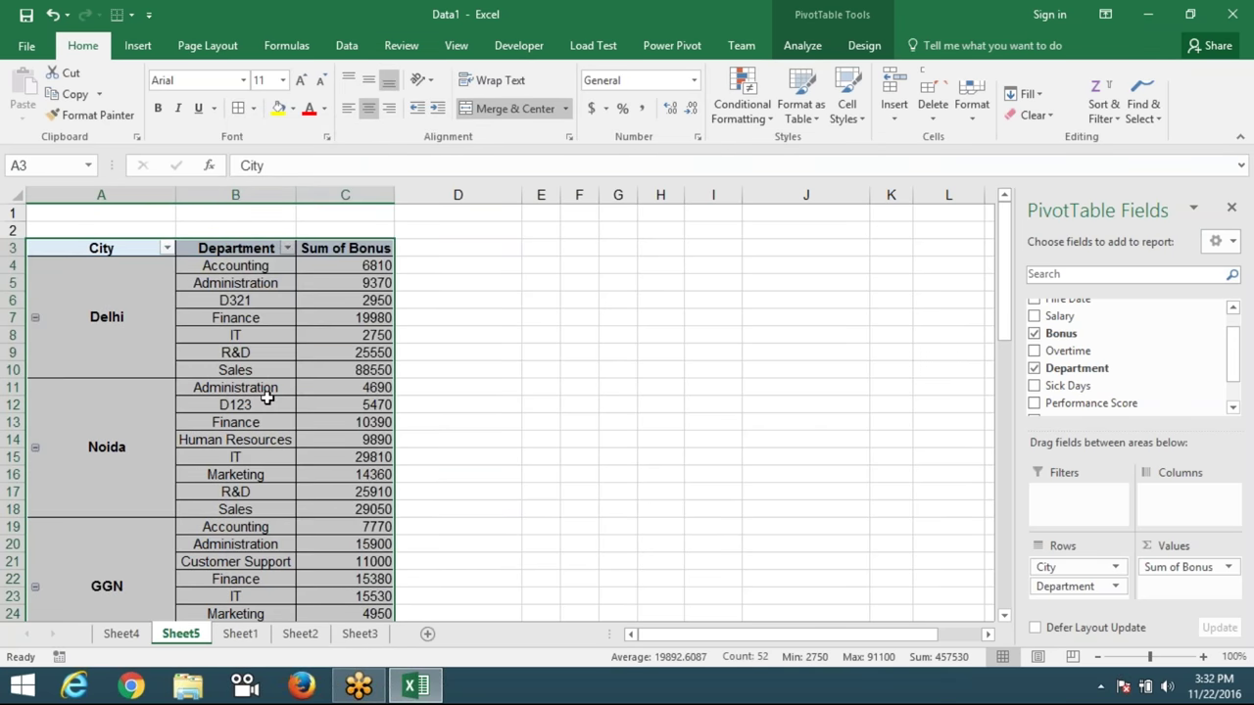
pyautogui.click(268, 408)
pyautogui.click(235, 474)
pyautogui.scroll(-3, 235, 442)
pyautogui.scroll(3, 206, 430)
# Reopen PivotTable Options from Delhi to review the table, then close it unchanged.
pyautogui.rightClick(133, 333)
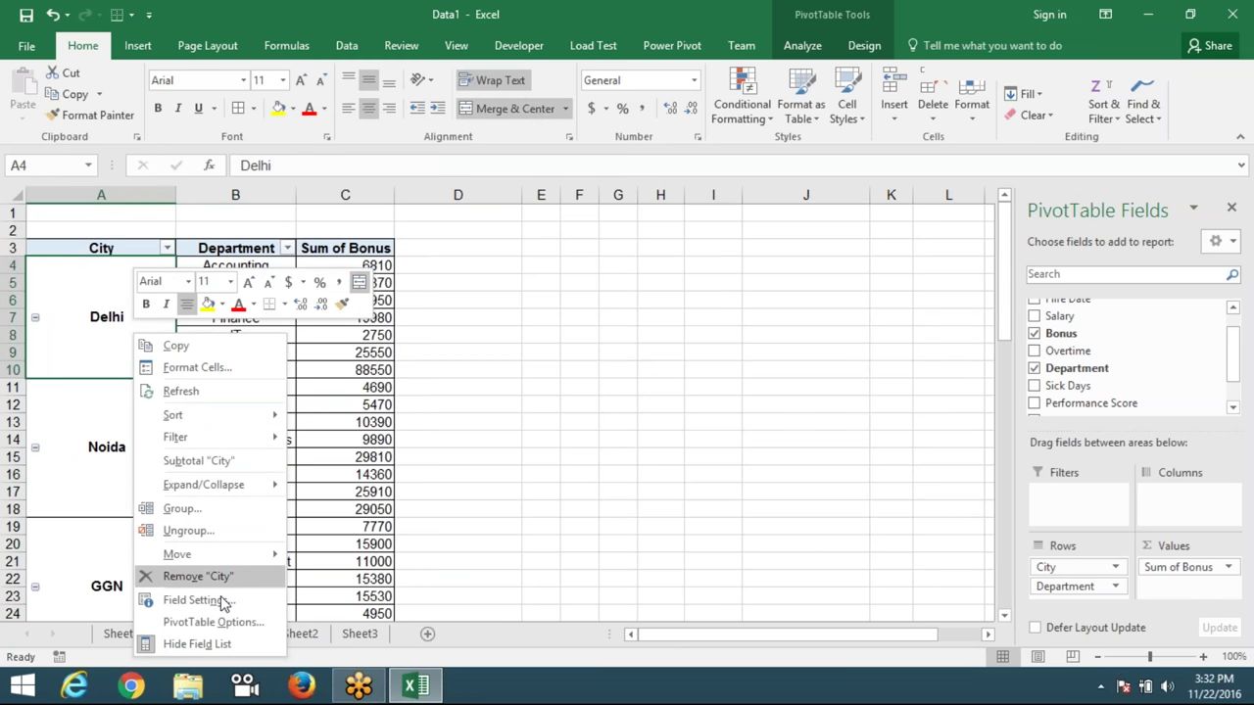
pyautogui.click(218, 623)
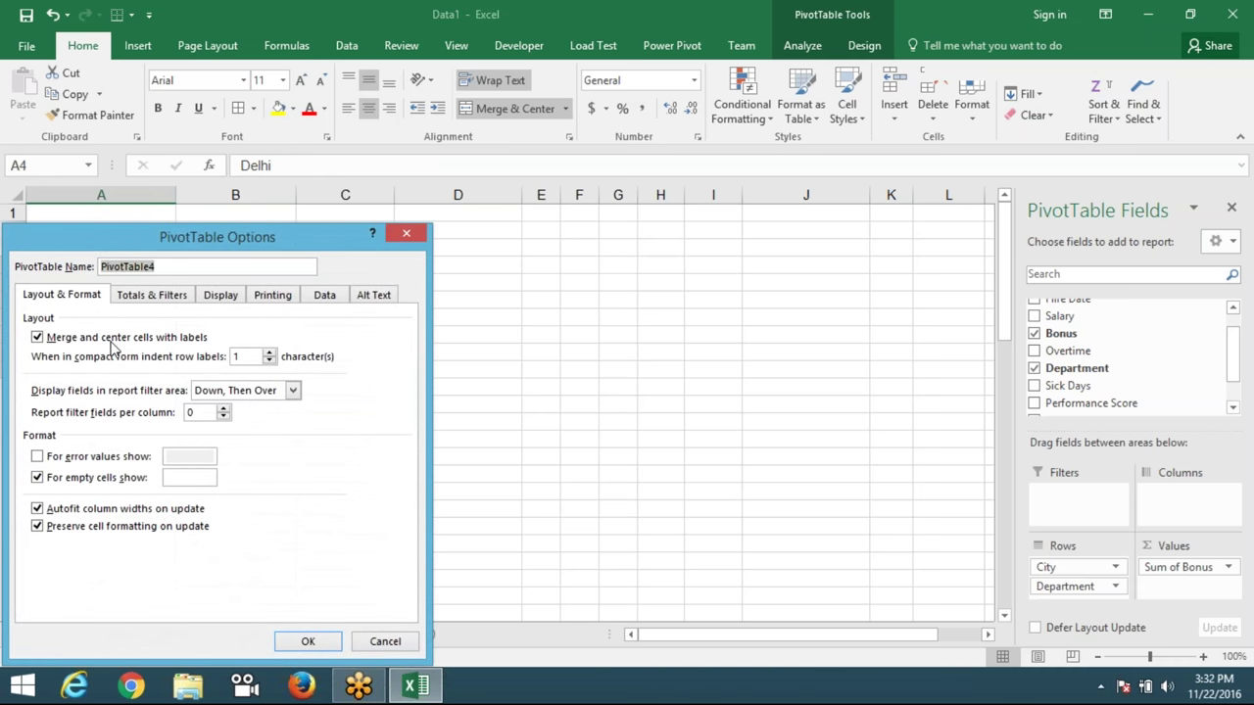
pyautogui.moveTo(147, 245); pyautogui.dragTo(325, 239)
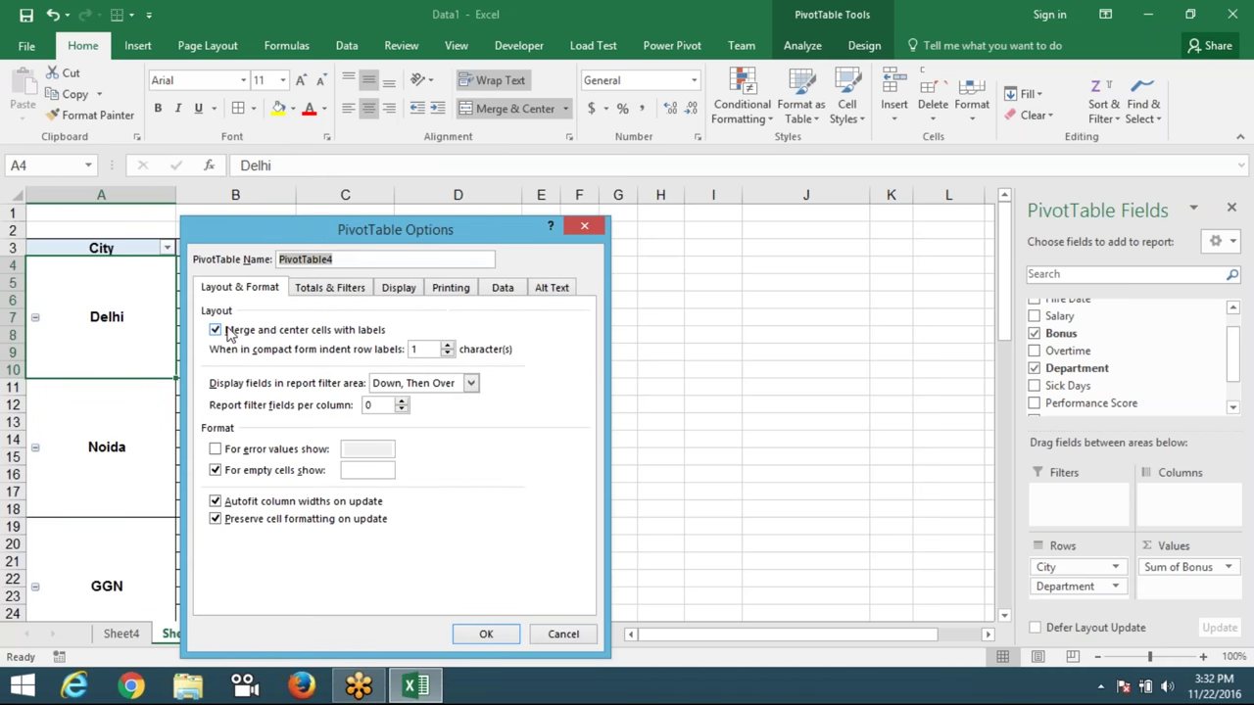
pyautogui.click(486, 633)
# Review the department cells and bring up the shortcut menu on the merged Delhi label.
pyautogui.click(279, 483)
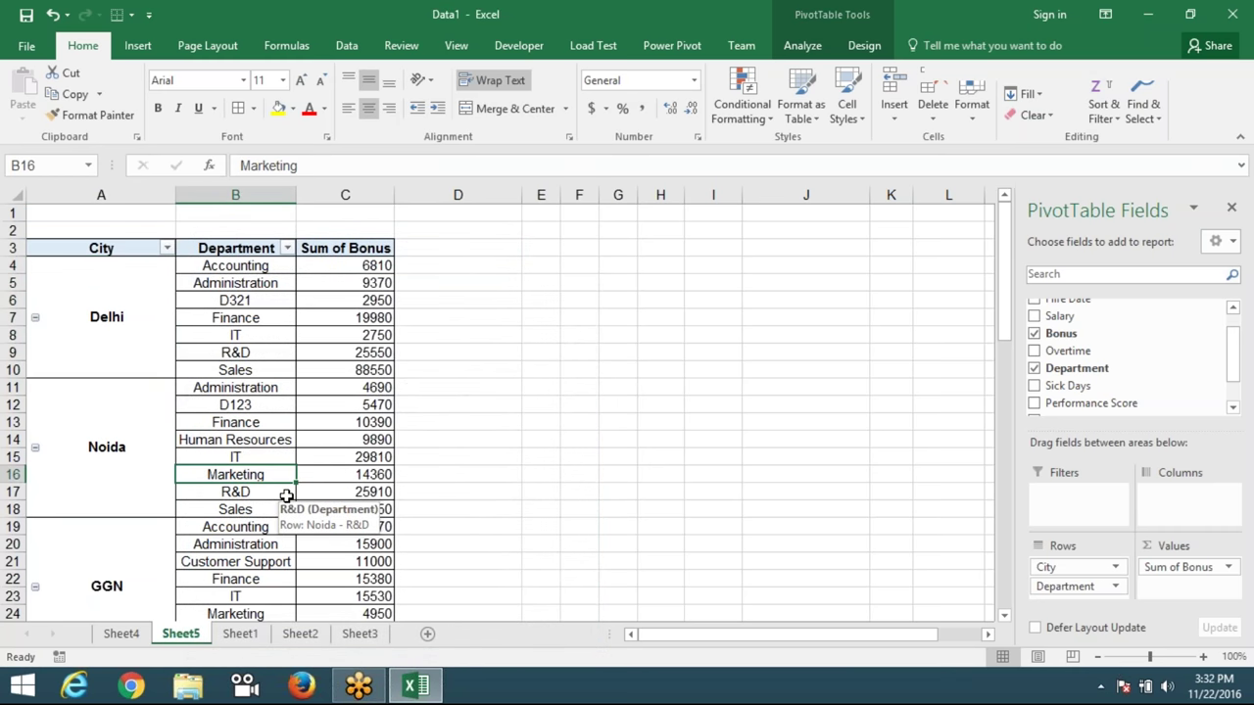
pyautogui.scroll(-3, 286, 496)
pyautogui.scroll(-1, 286, 496)
pyautogui.scroll(3, 286, 496)
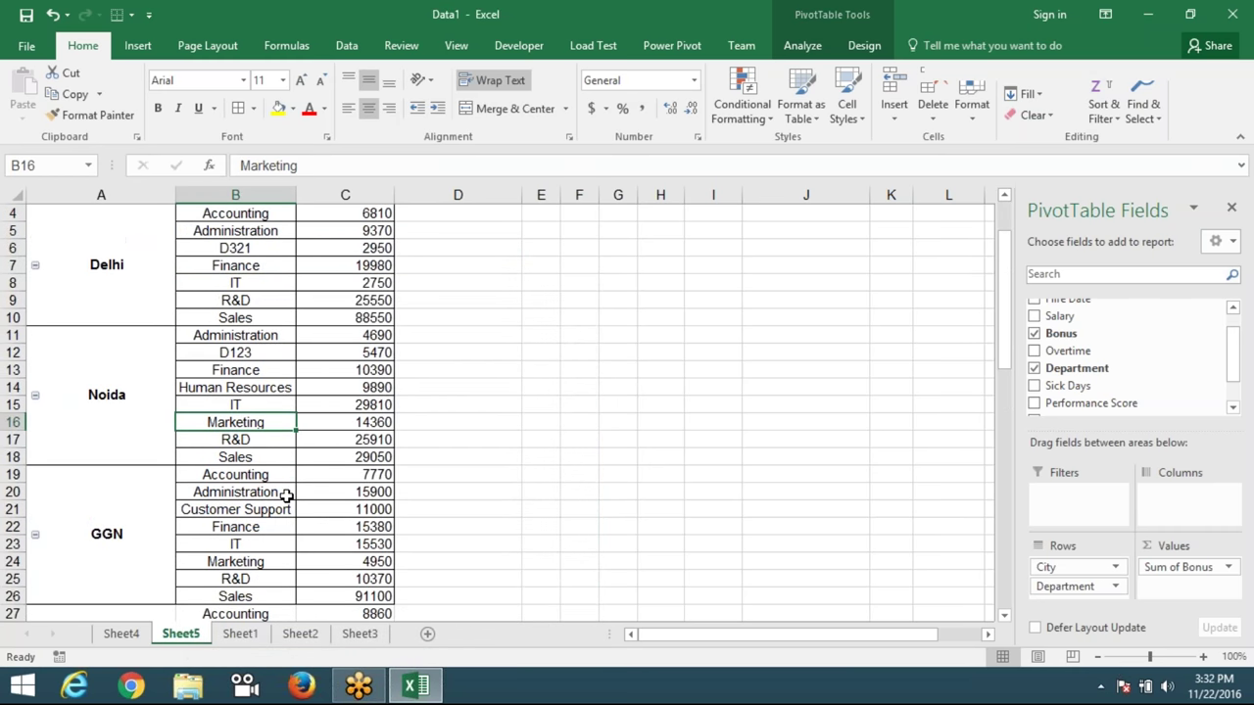
pyautogui.scroll(1, 287, 498)
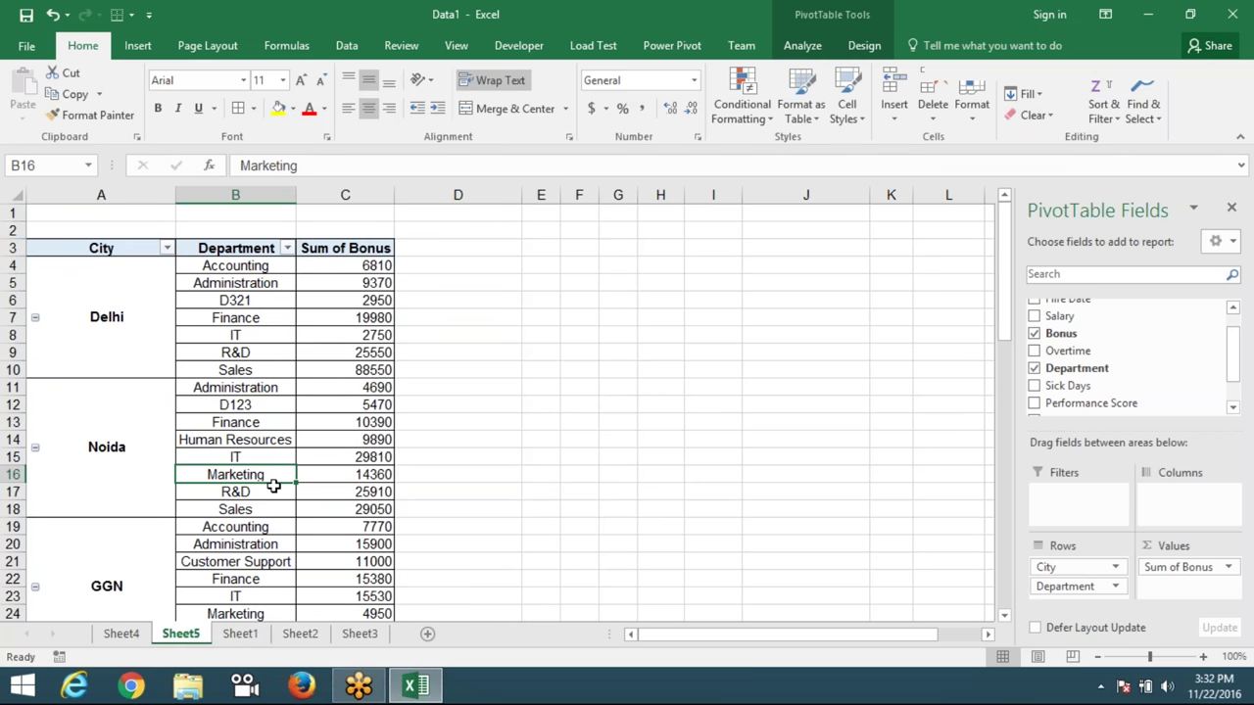
pyautogui.click(180, 418)
pyautogui.click(119, 351)
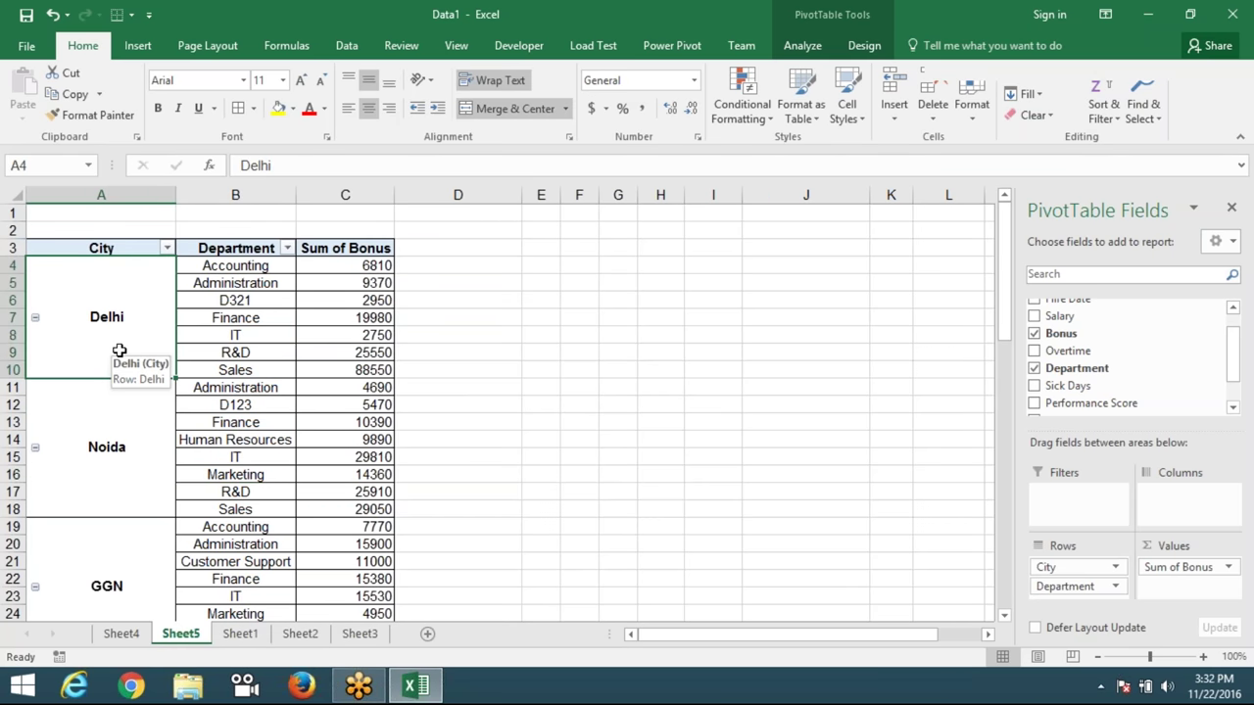
pyautogui.rightClick(118, 351)
# Untick 'Merge and center cells with labels' so Delhi, Noida and GGN sit left-aligned atop their groups.
pyautogui.click(196, 315)
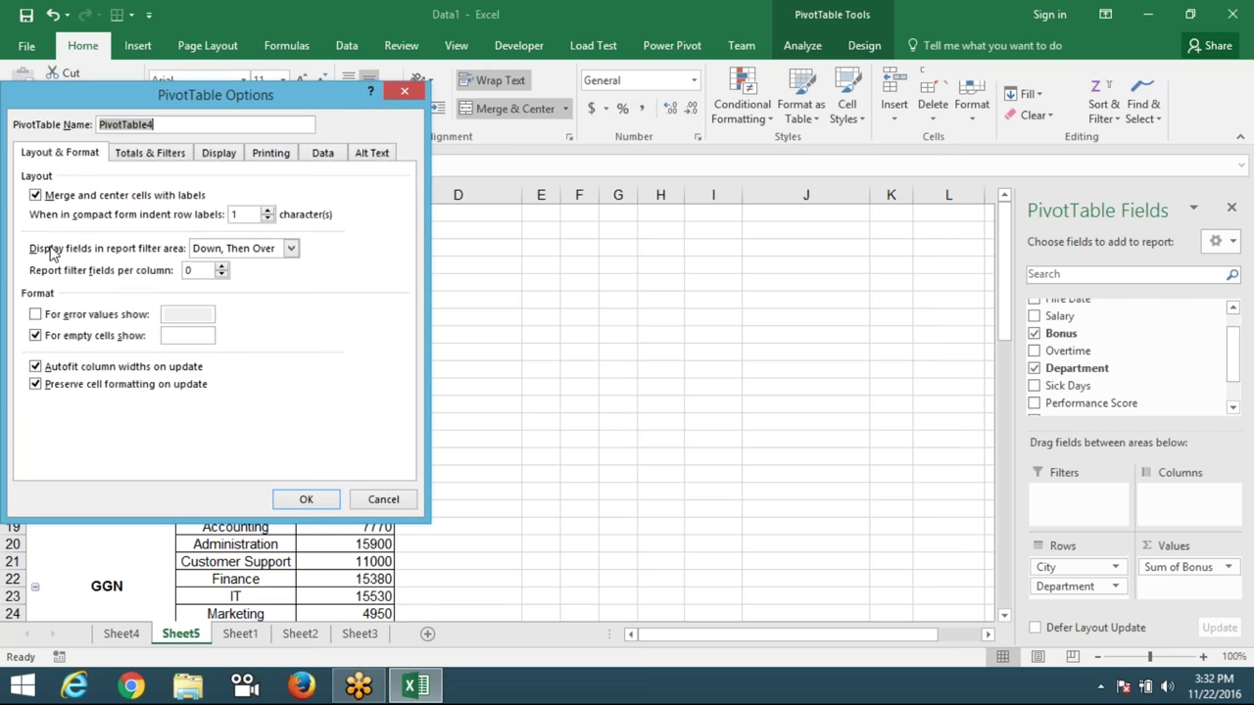
pyautogui.click(38, 195)
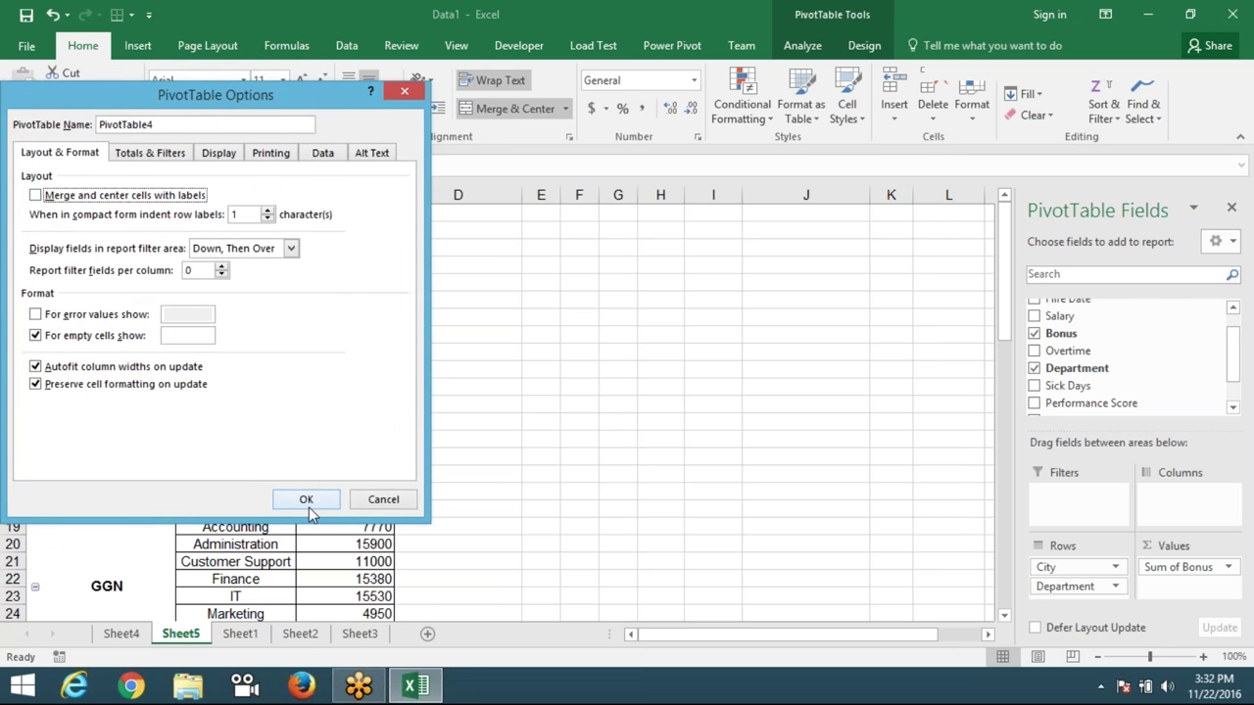
pyautogui.click(306, 499)
pyautogui.click(241, 442)
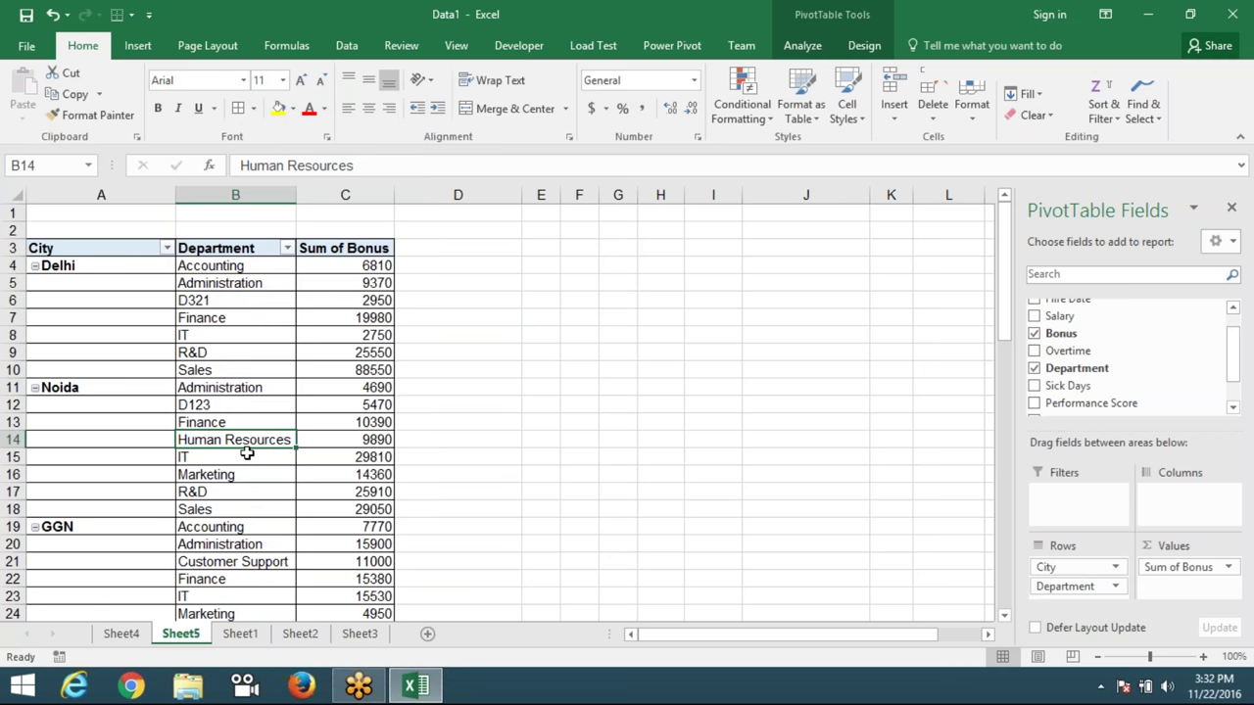
pyautogui.moveTo(87, 265); pyautogui.dragTo(80, 507)
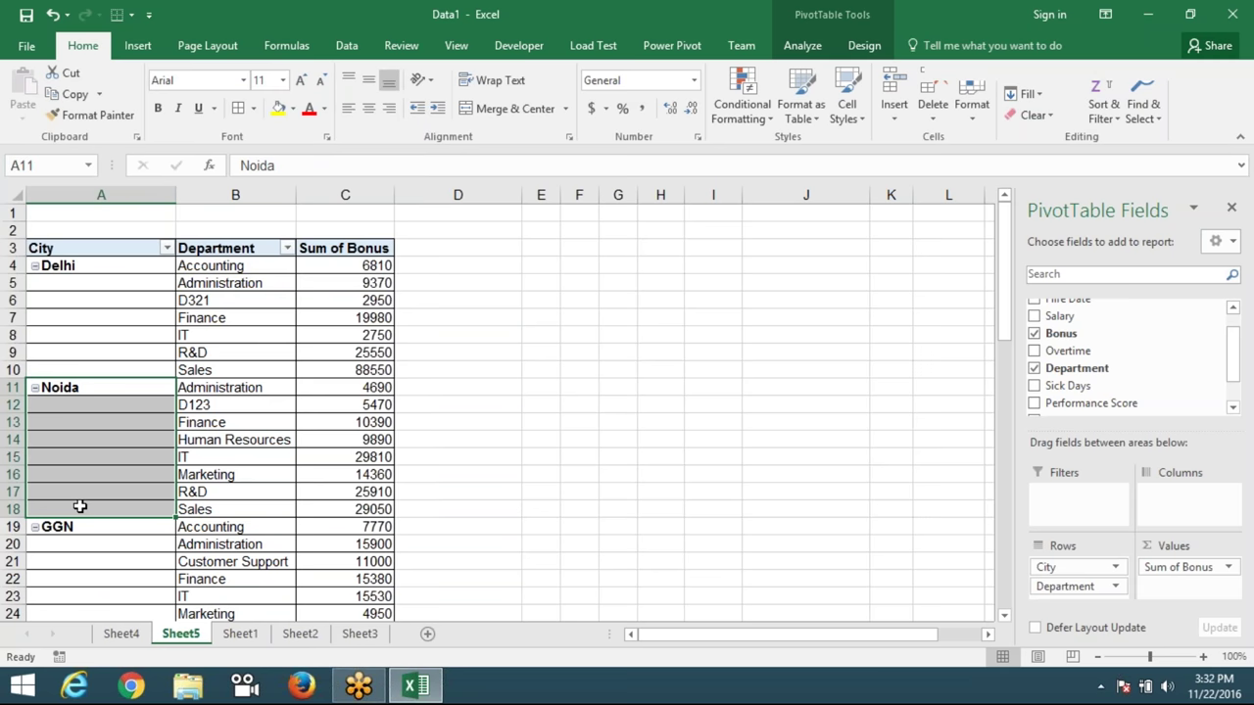
pyautogui.click(104, 338)
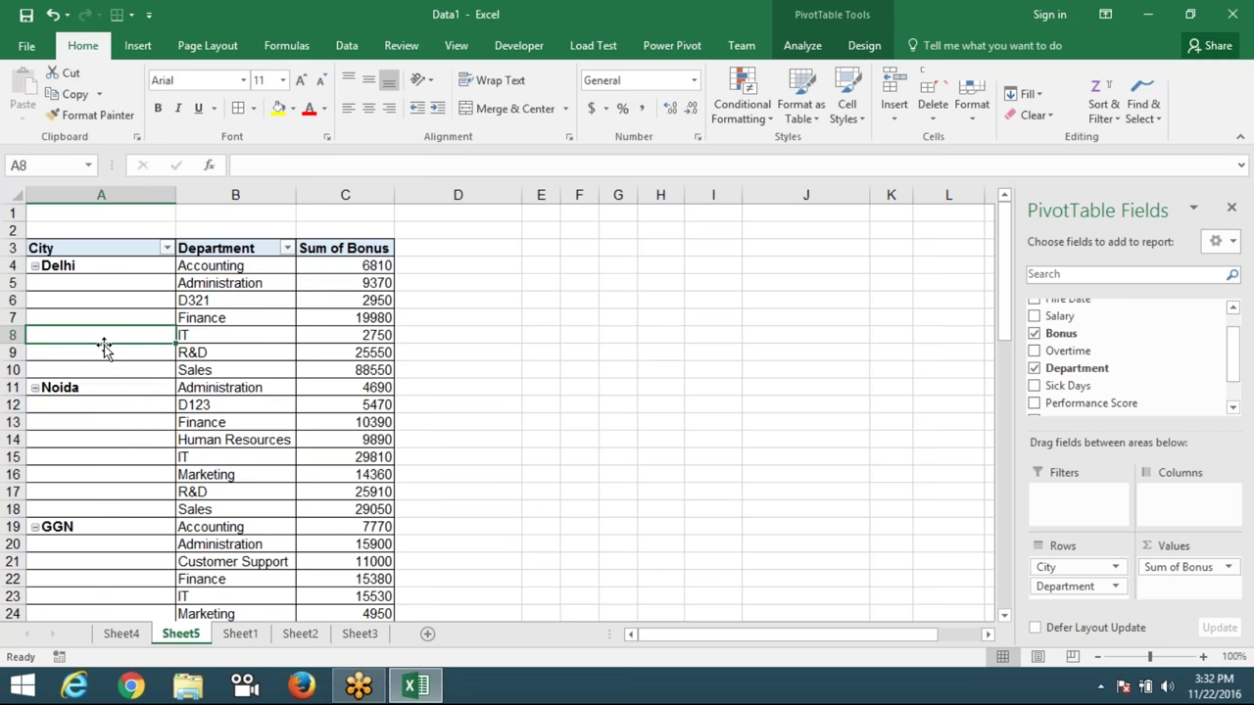
# Set the Design tab's Report Layout to Repeat All Item Labels so every row shows its city.
pyautogui.click(802, 45)
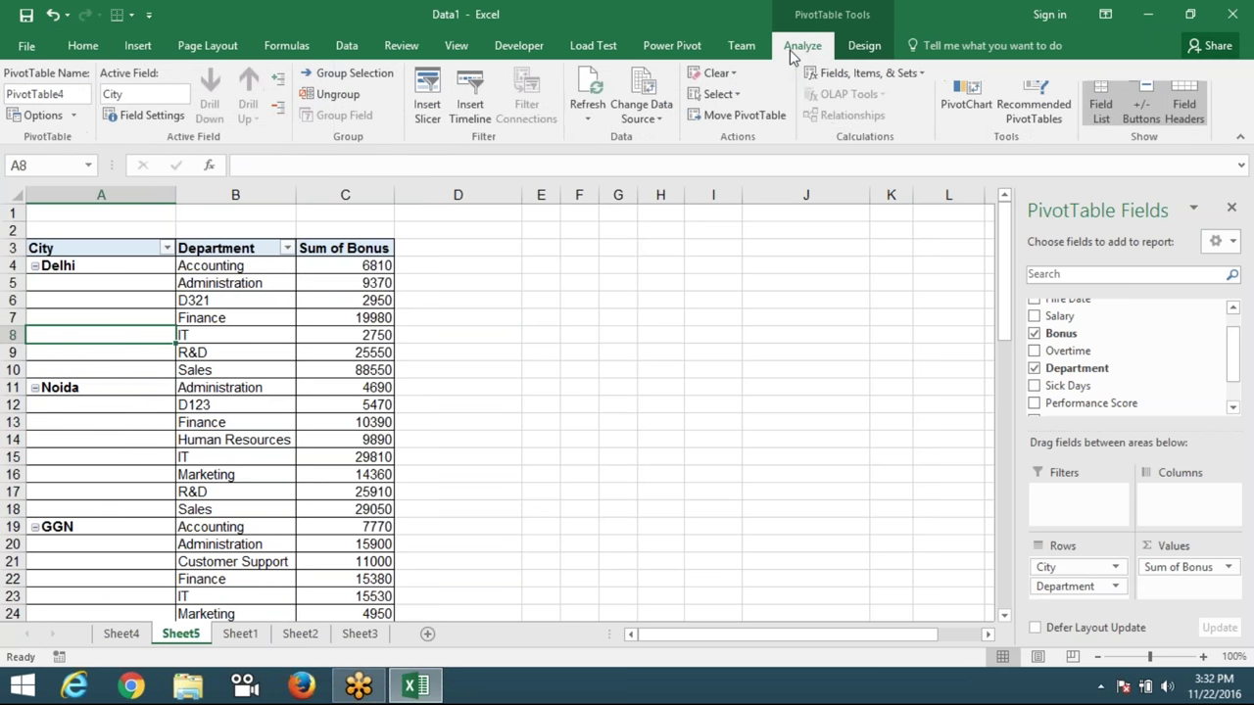
pyautogui.click(866, 49)
pyautogui.click(114, 283)
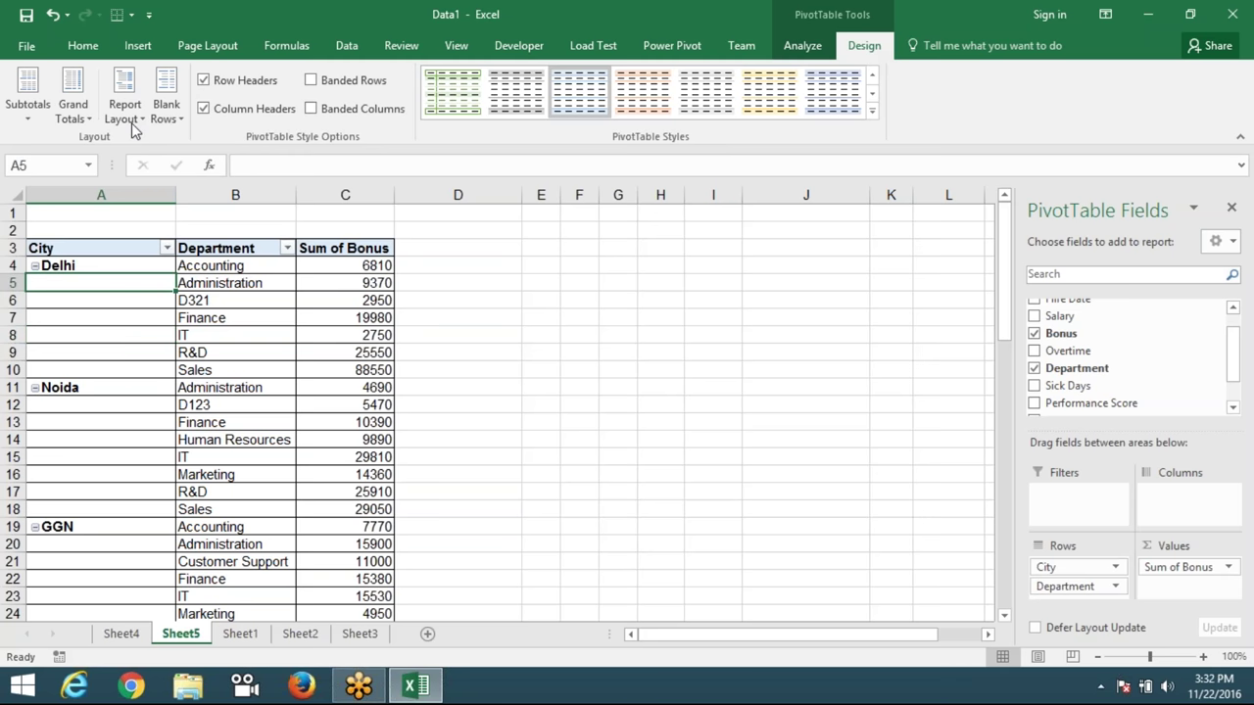
pyautogui.click(137, 124)
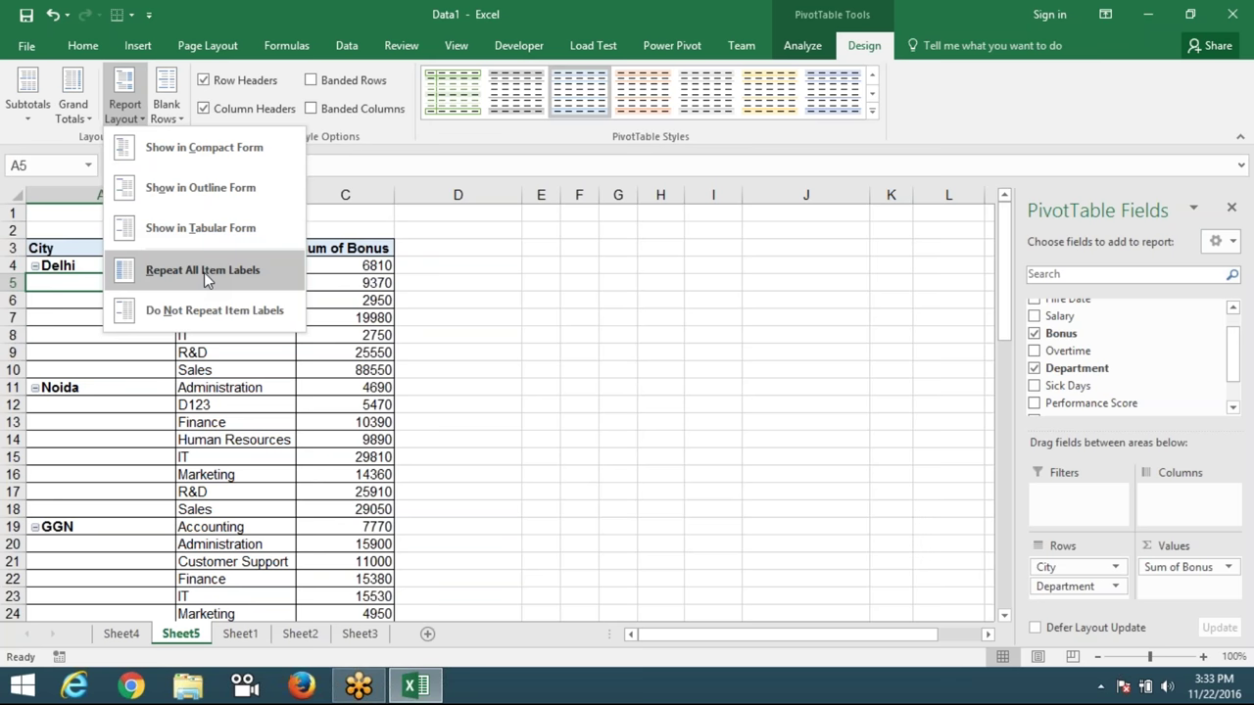
pyautogui.click(203, 272)
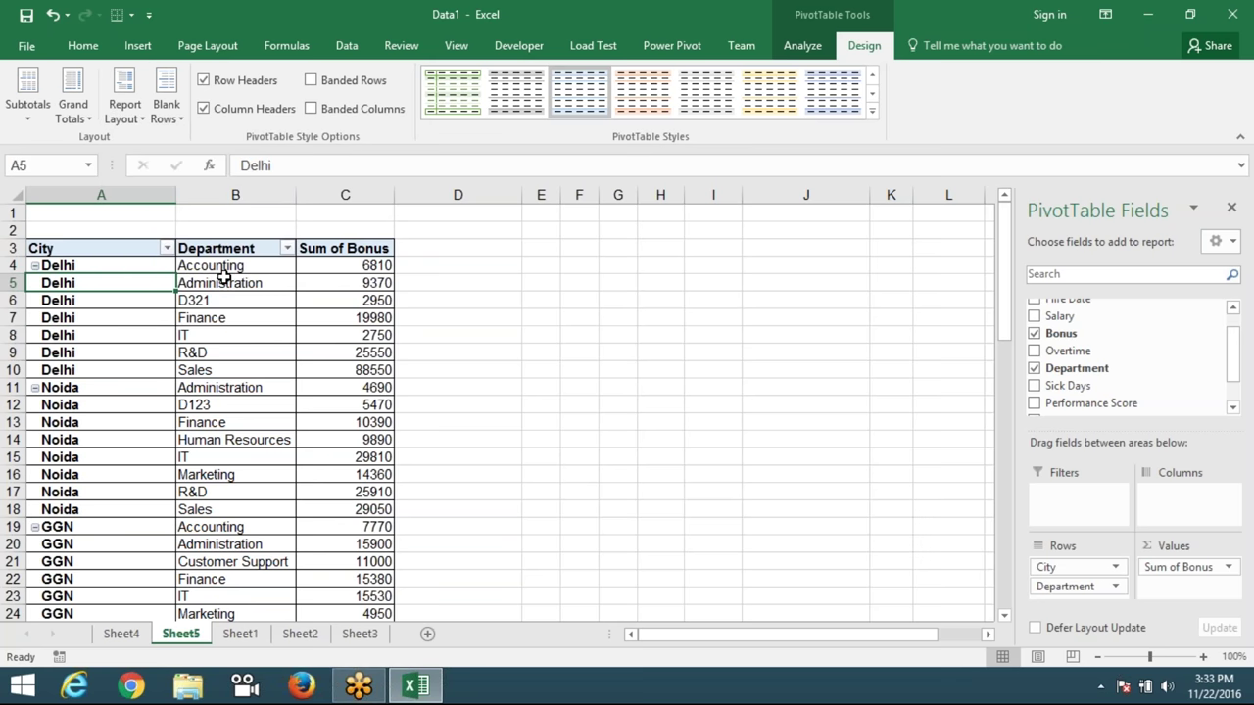
pyautogui.scroll(-11, 210, 282)
pyautogui.scroll(-4, 216, 286)
pyautogui.scroll(5, 223, 292)
pyautogui.scroll(5, 223, 292)
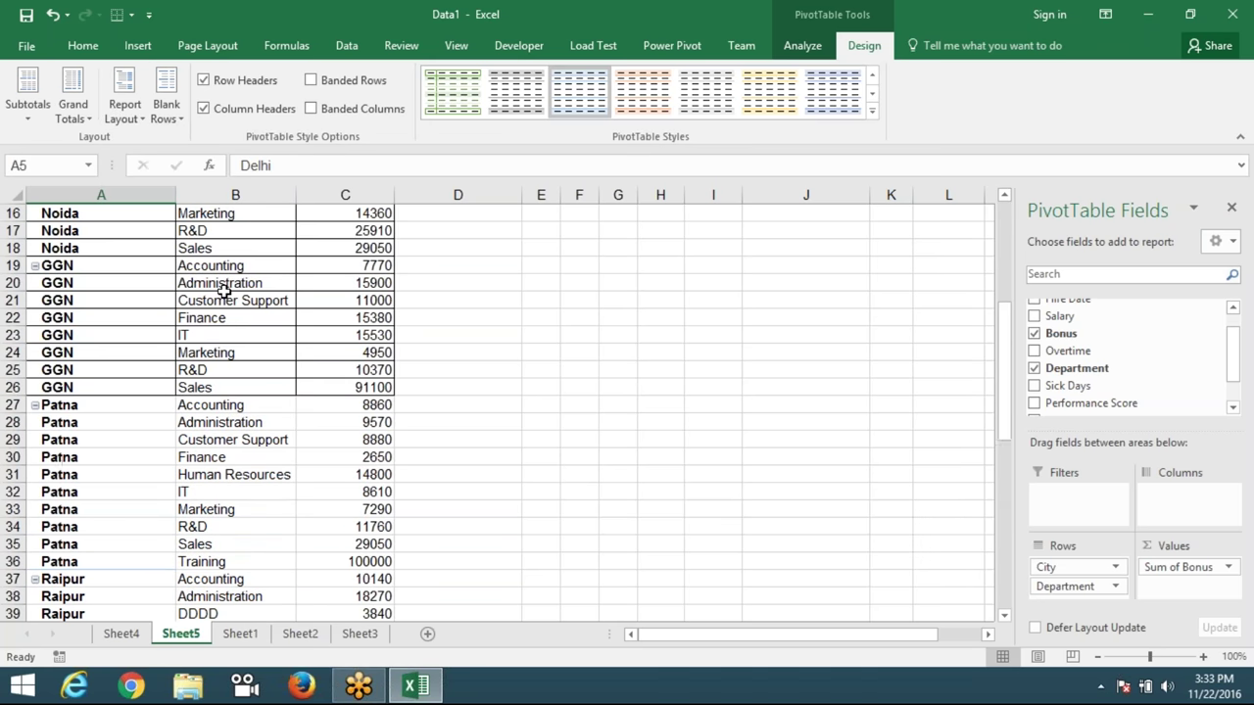
pyautogui.scroll(3, 224, 292)
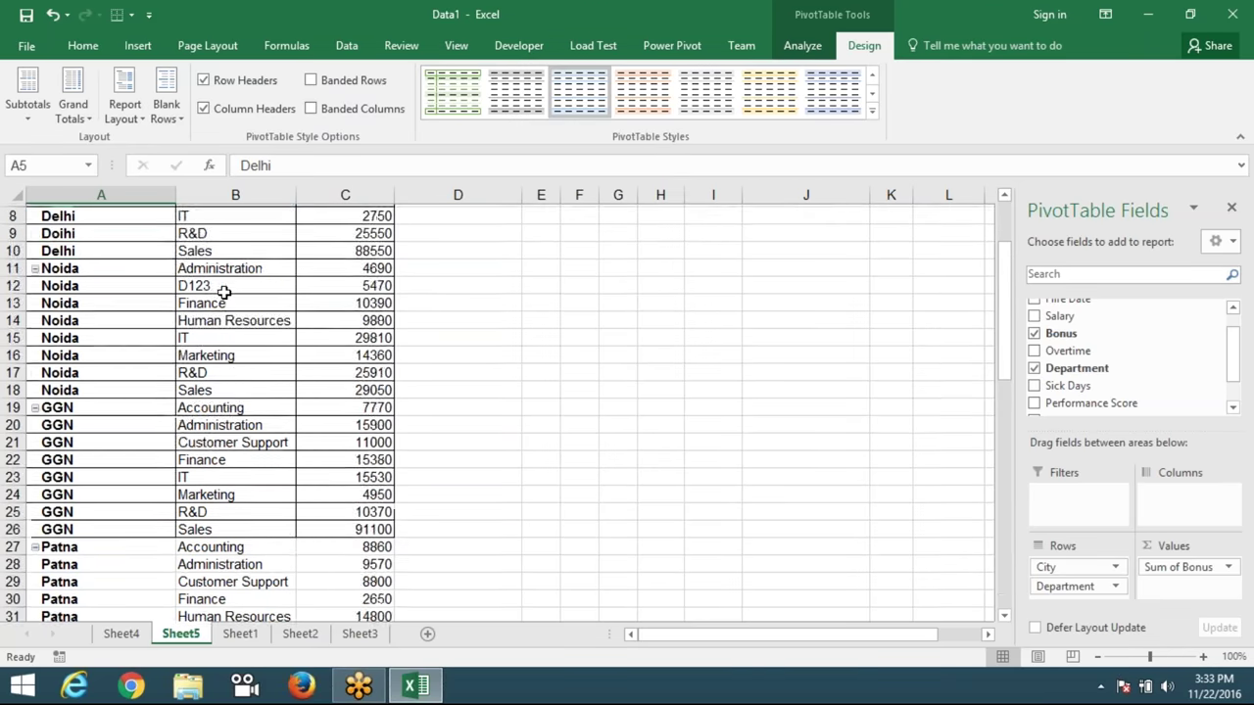
pyautogui.scroll(2, 224, 292)
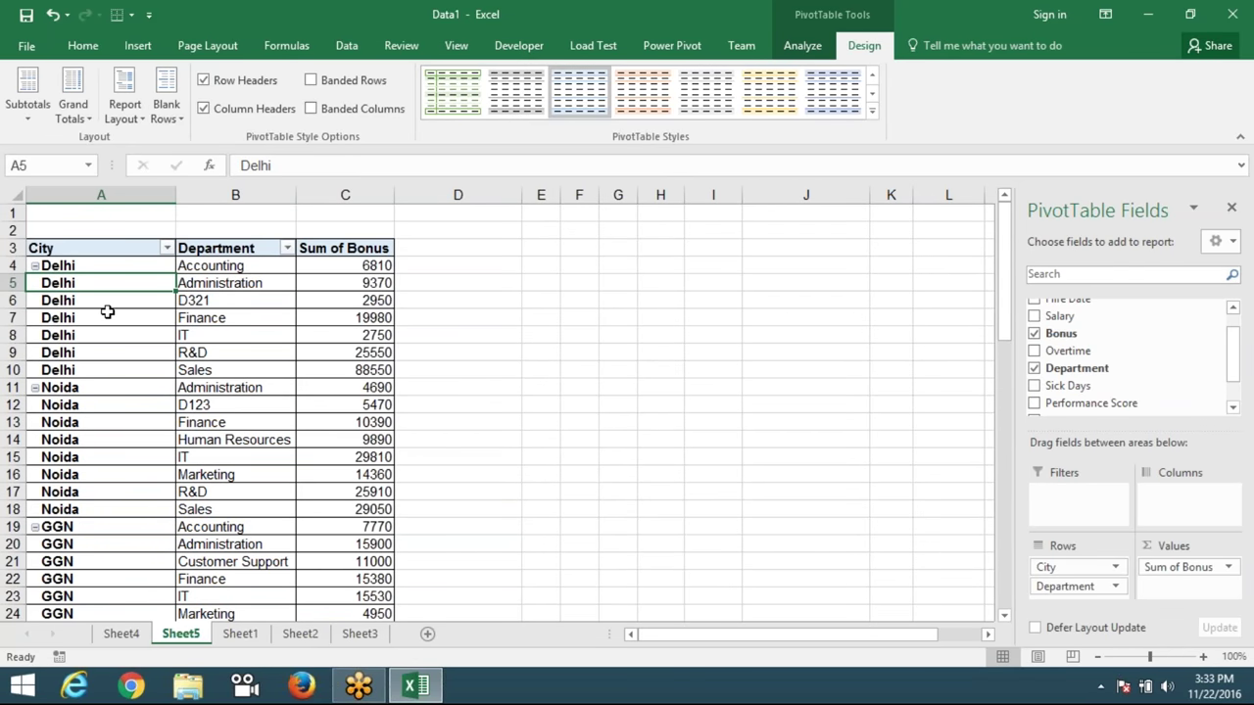
pyautogui.click(129, 116)
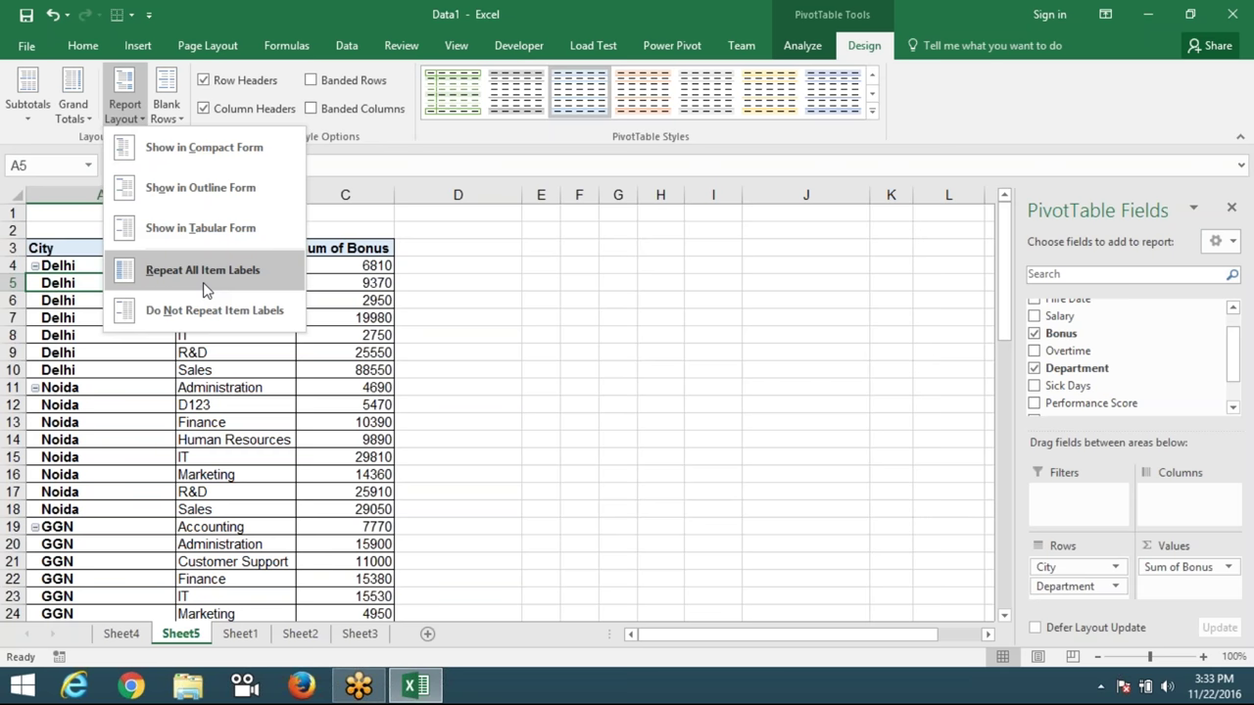
# Choose Blank Rows > Insert Blank Line after Each Item for the city groups.
pyautogui.click(208, 372)
pyautogui.moveTo(51, 370); pyautogui.dragTo(54, 387)
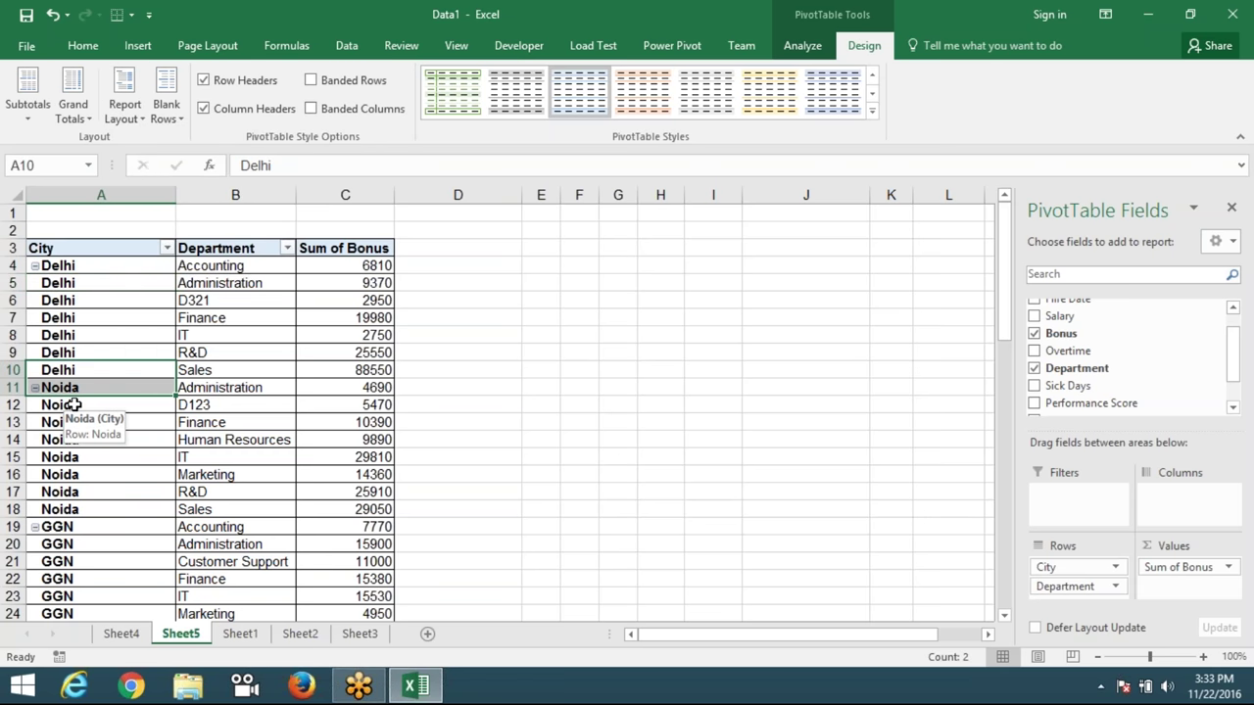
pyautogui.click(215, 368)
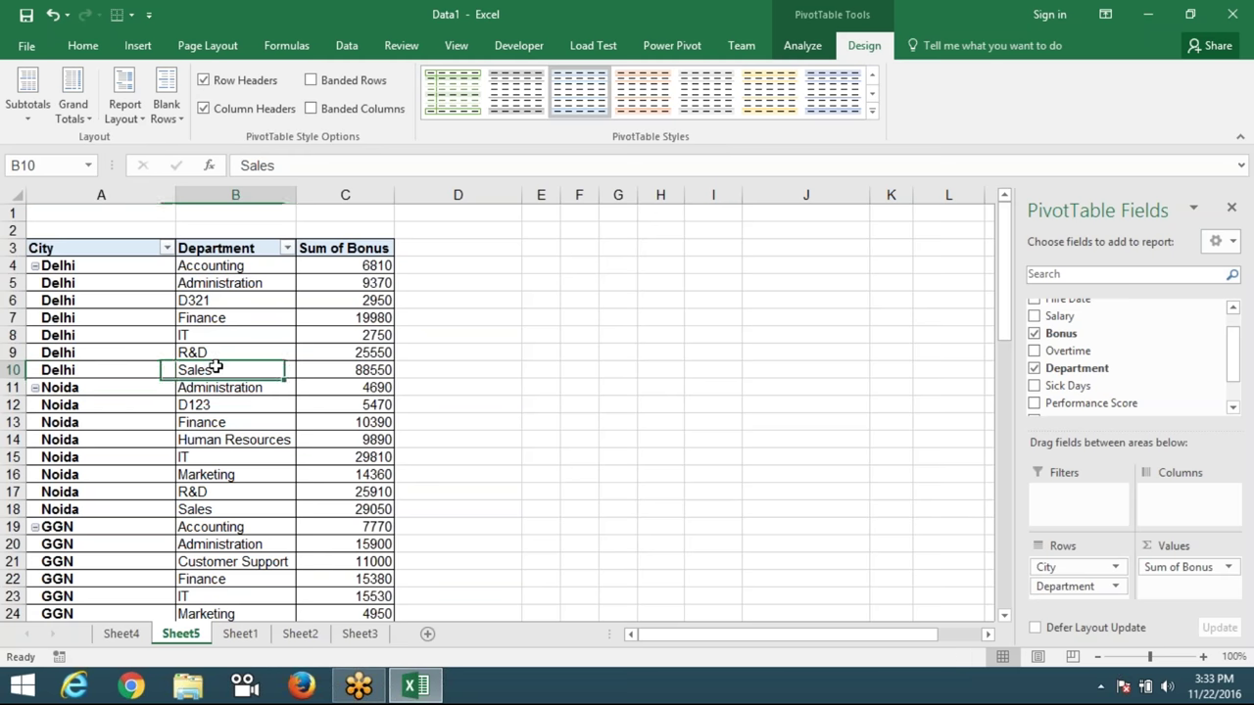
pyautogui.click(166, 108)
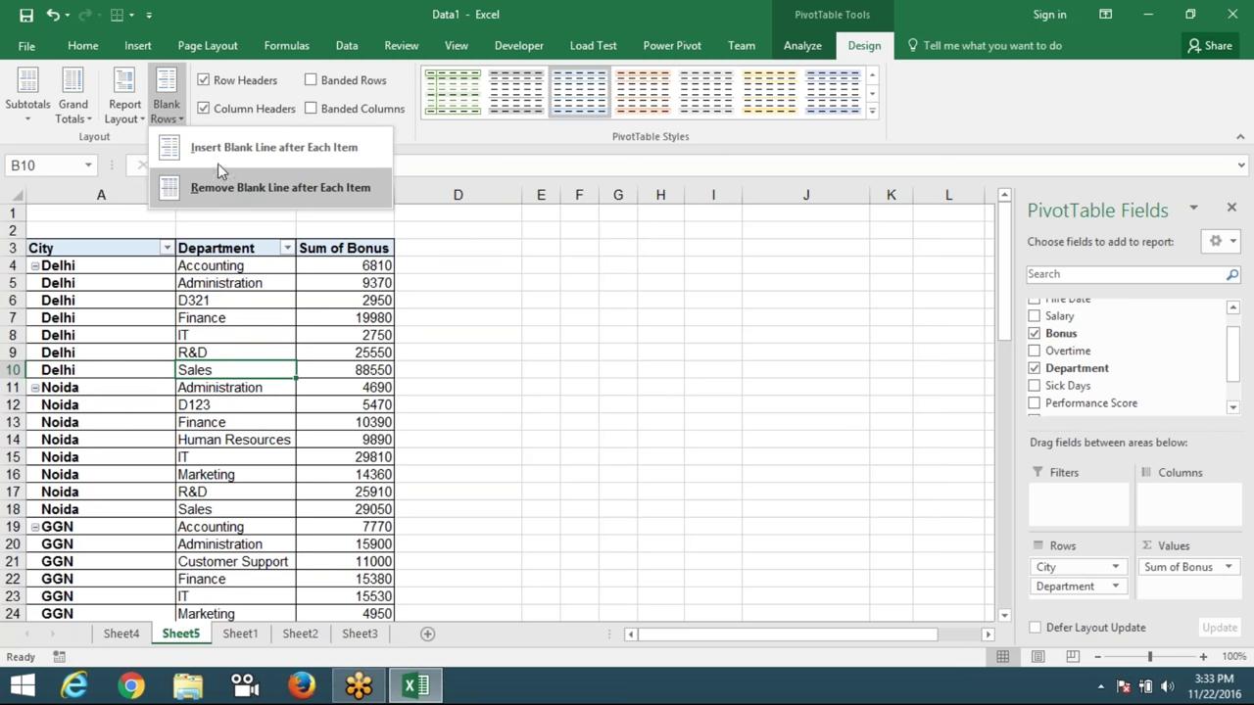
pyautogui.click(219, 147)
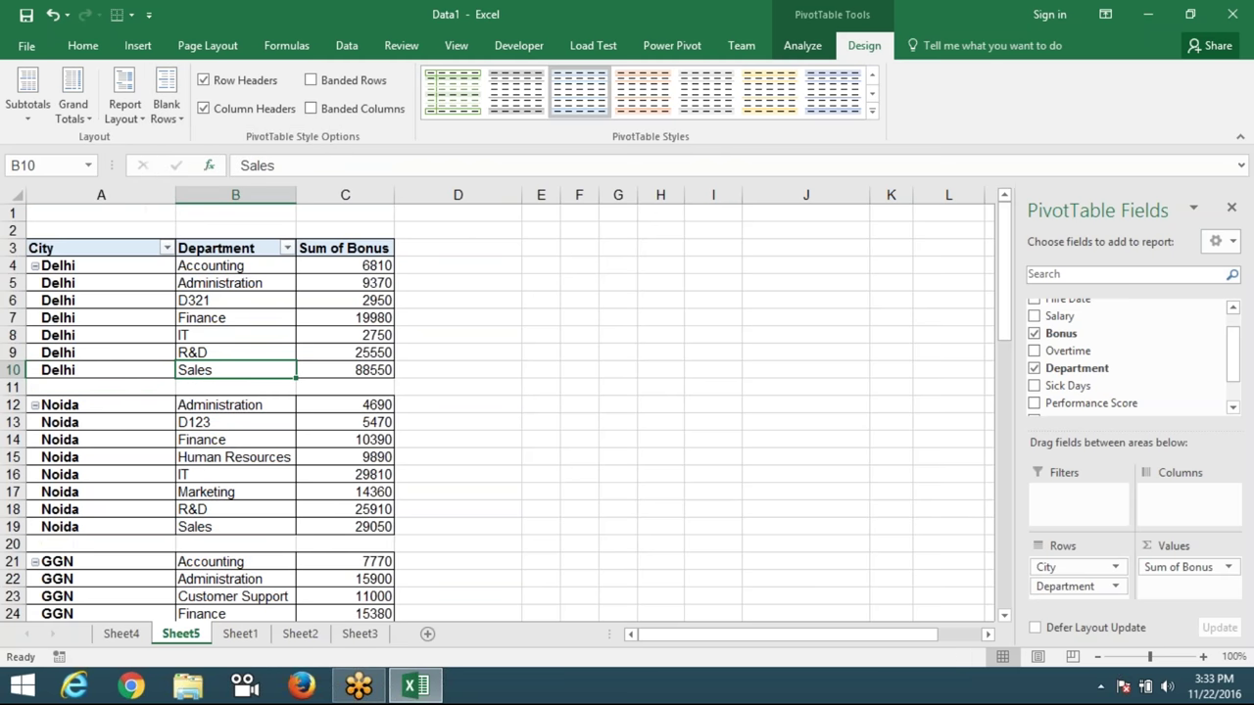
pyautogui.click(57, 387)
# Select and review the new blank rows under the Delhi and Noida groups.
pyautogui.moveTo(189, 388); pyautogui.dragTo(339, 389)
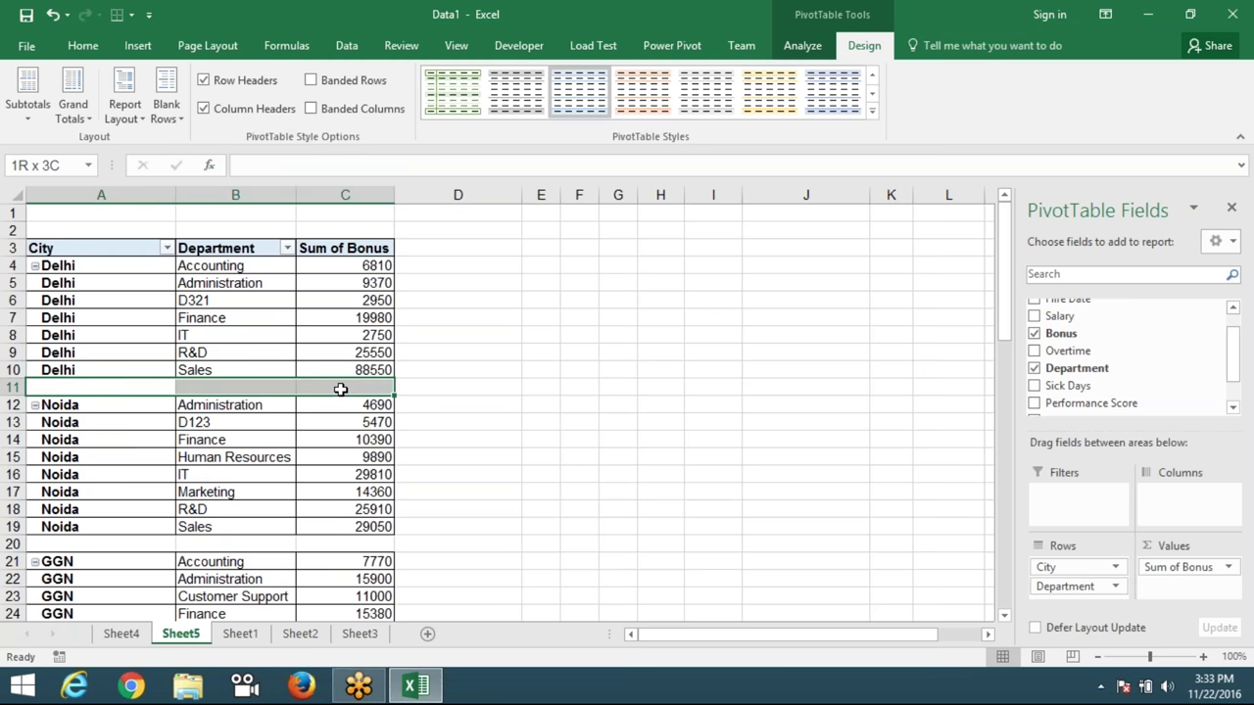
pyautogui.moveTo(62, 545)
pyautogui.mouseDown()
pyautogui.moveTo(339, 545)
pyautogui.moveTo(338, 563)
pyautogui.mouseUp()
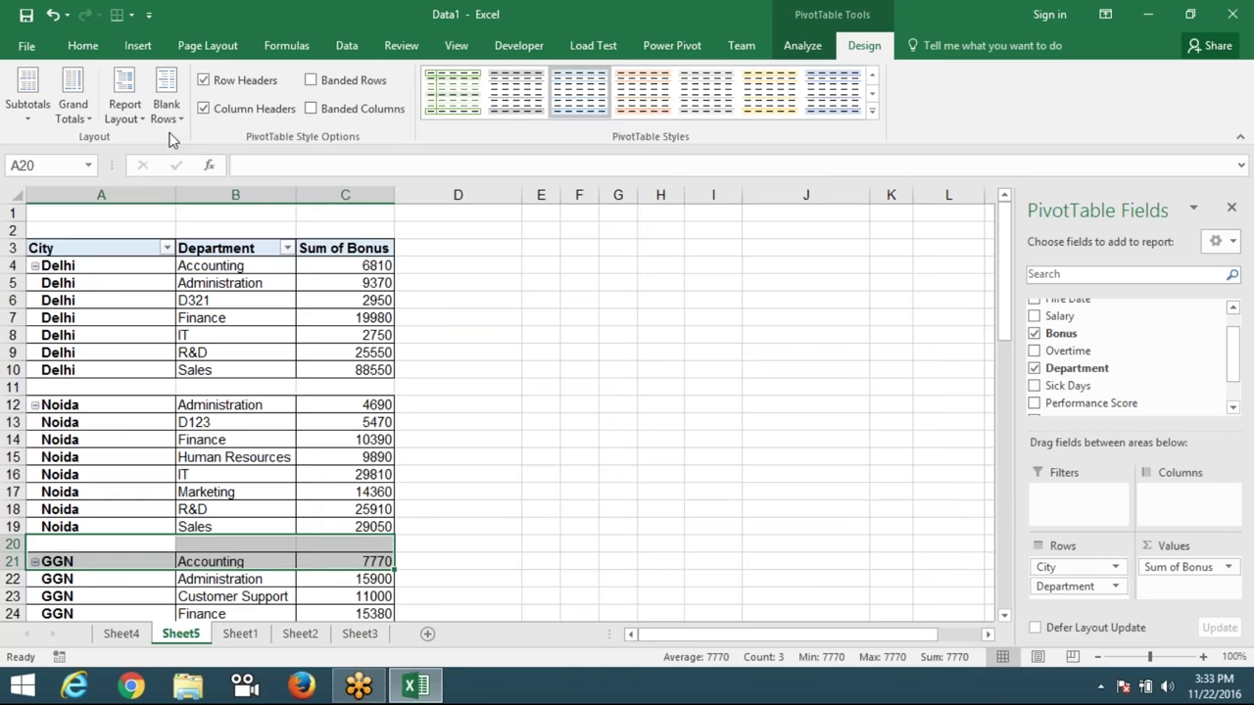
pyautogui.scroll(-4, 206, 435)
pyautogui.scroll(-2, 207, 435)
pyautogui.scroll(1, 207, 435)
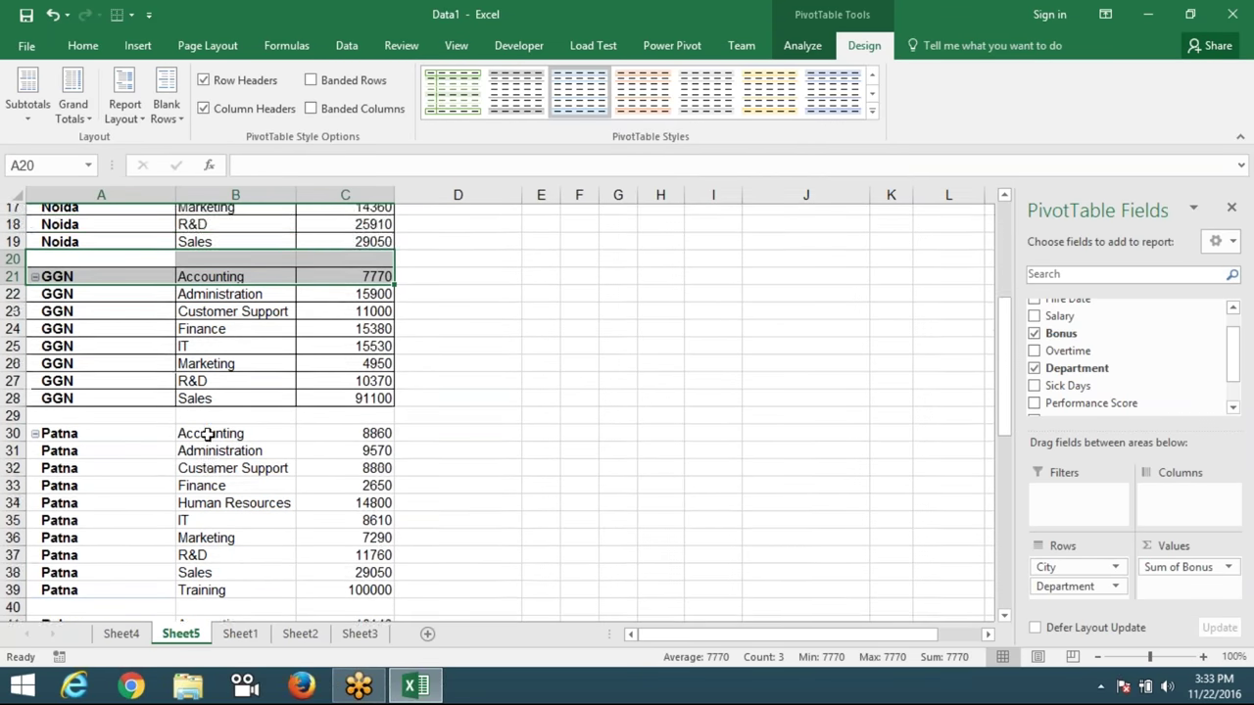
pyautogui.scroll(5, 207, 435)
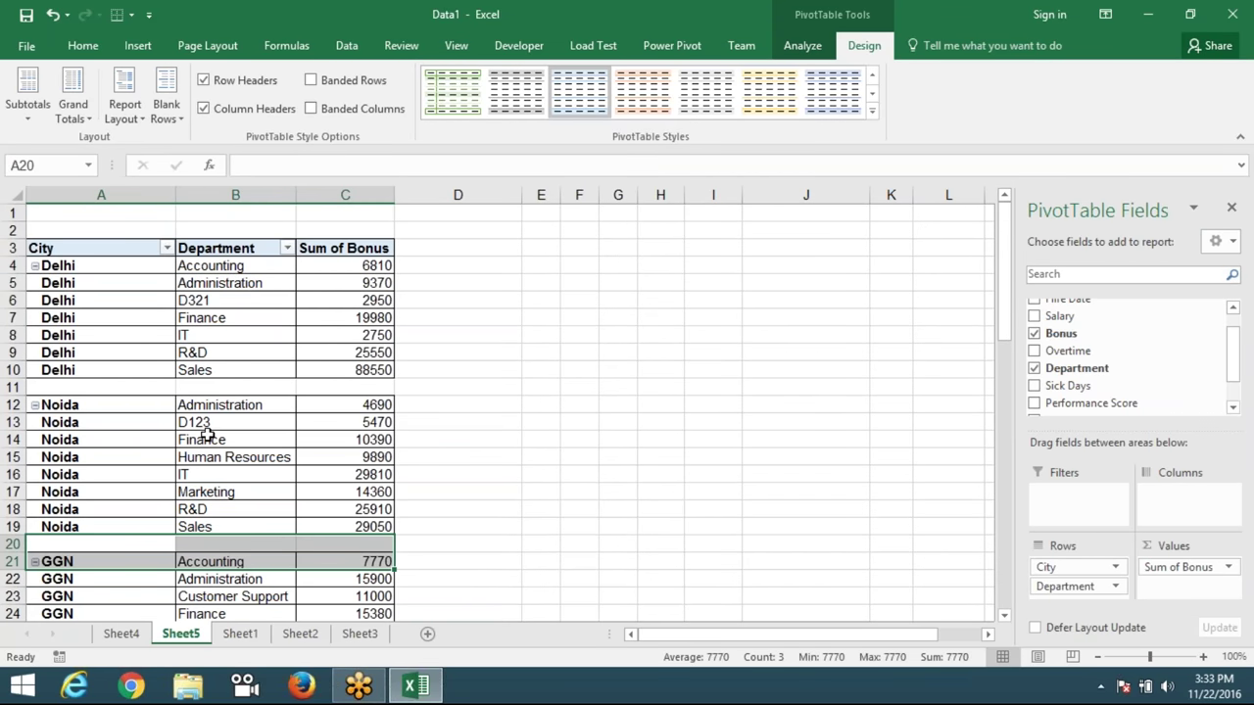
pyautogui.click(223, 351)
pyautogui.click(247, 403)
pyautogui.click(245, 458)
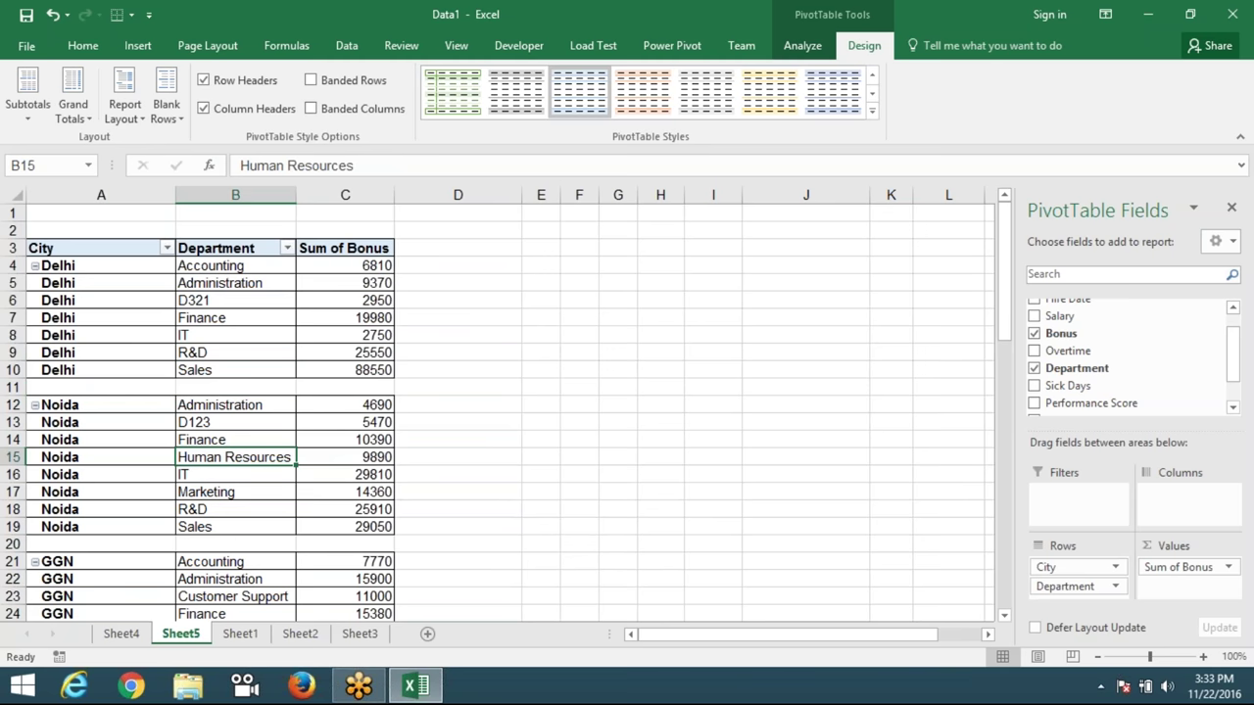
# On Sheet4, double-click Accounting's HeadCount value to drill into its underlying records.
pyautogui.click(145, 638)
pyautogui.click(328, 576)
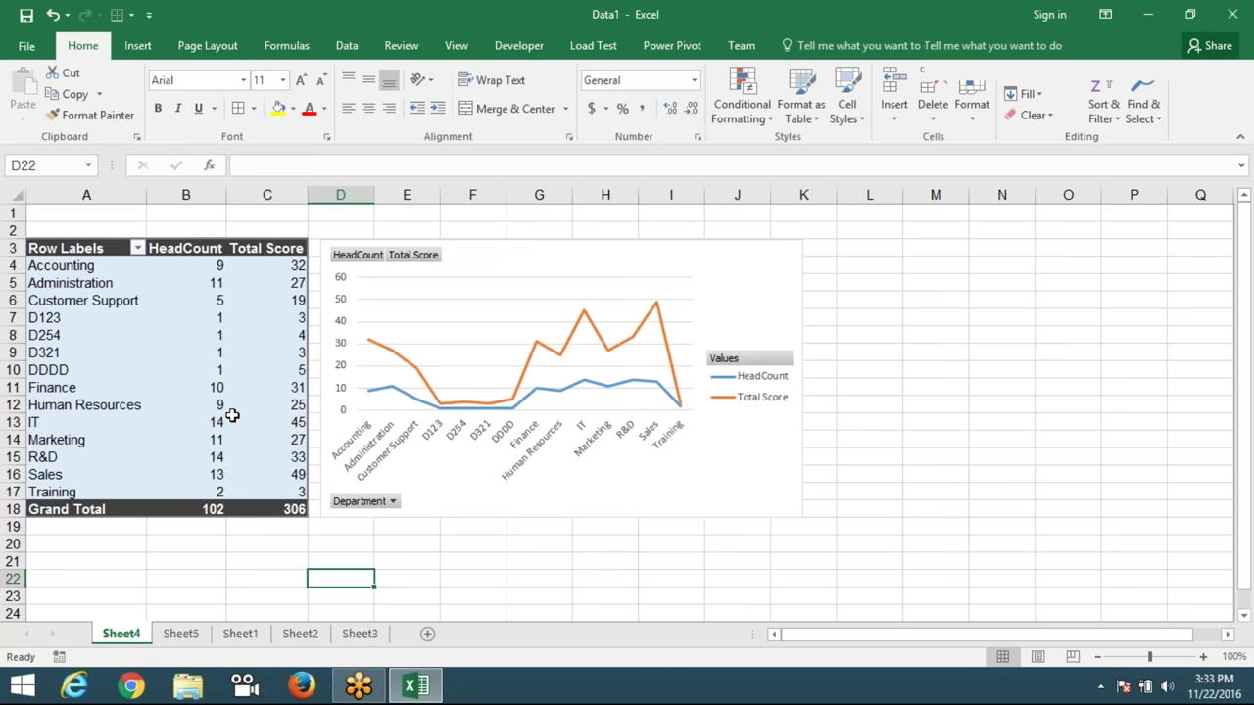
pyautogui.click(213, 267)
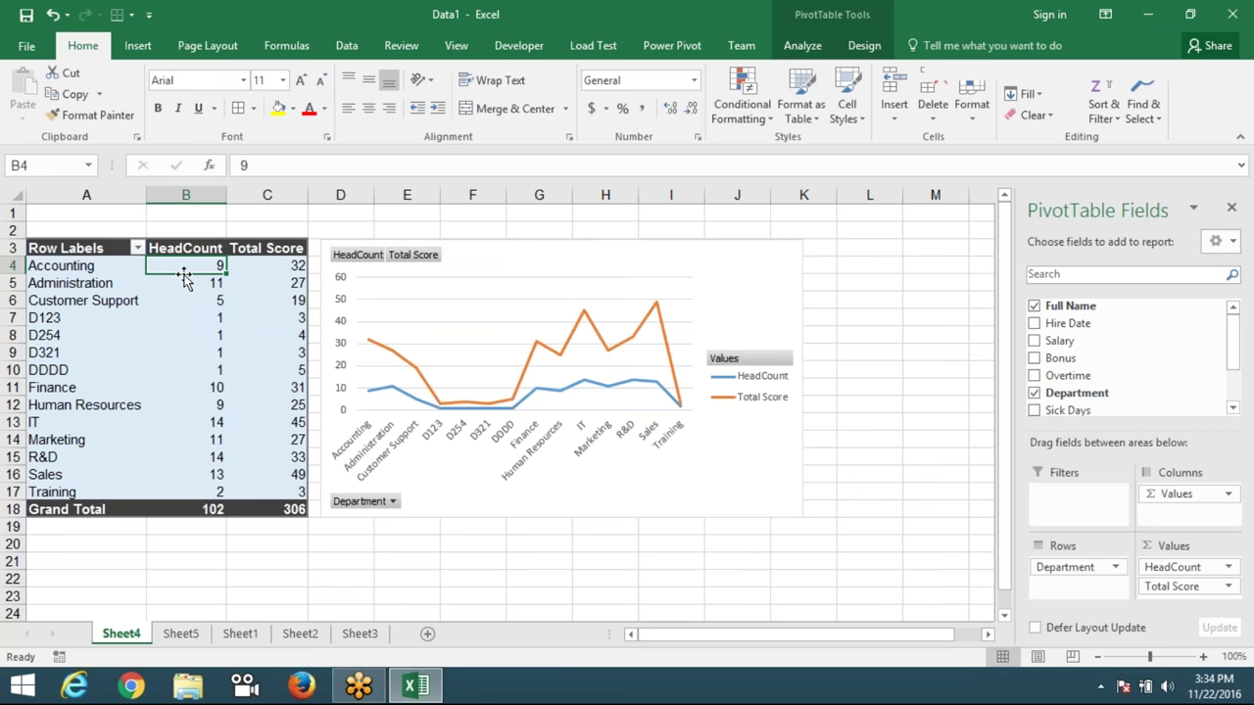
pyautogui.click(67, 265)
pyautogui.click(197, 265)
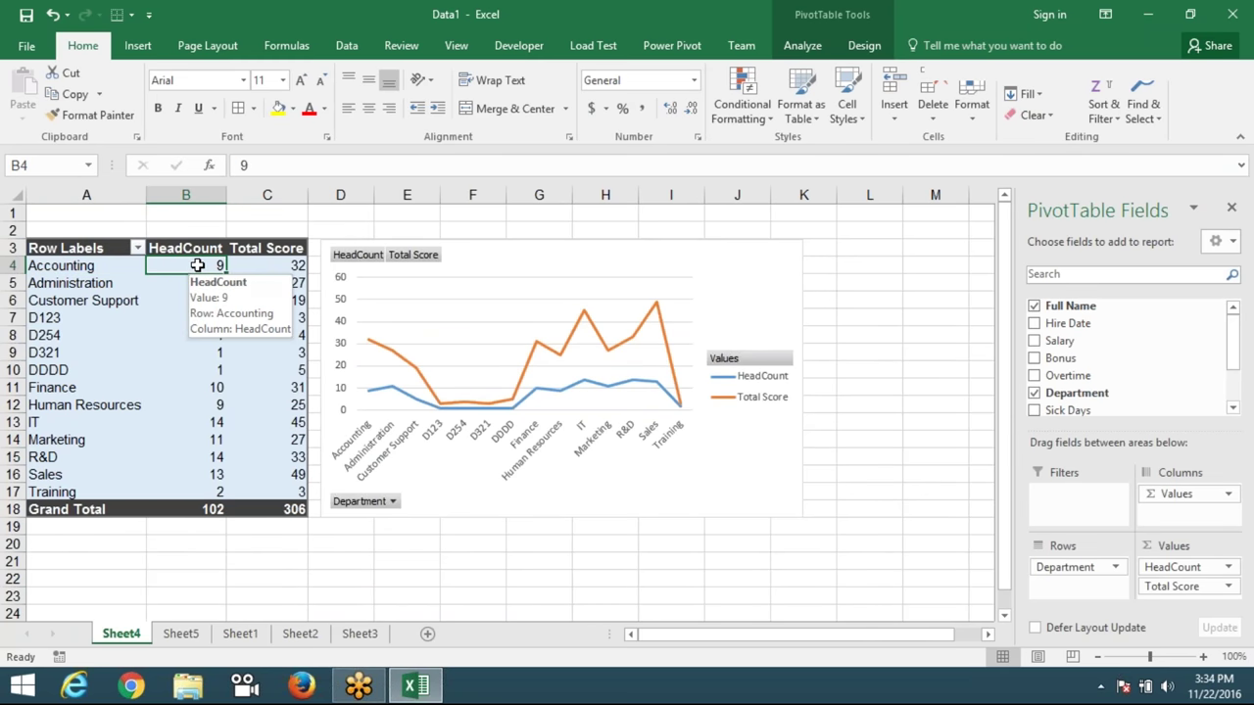
pyautogui.doubleClick(197, 265)
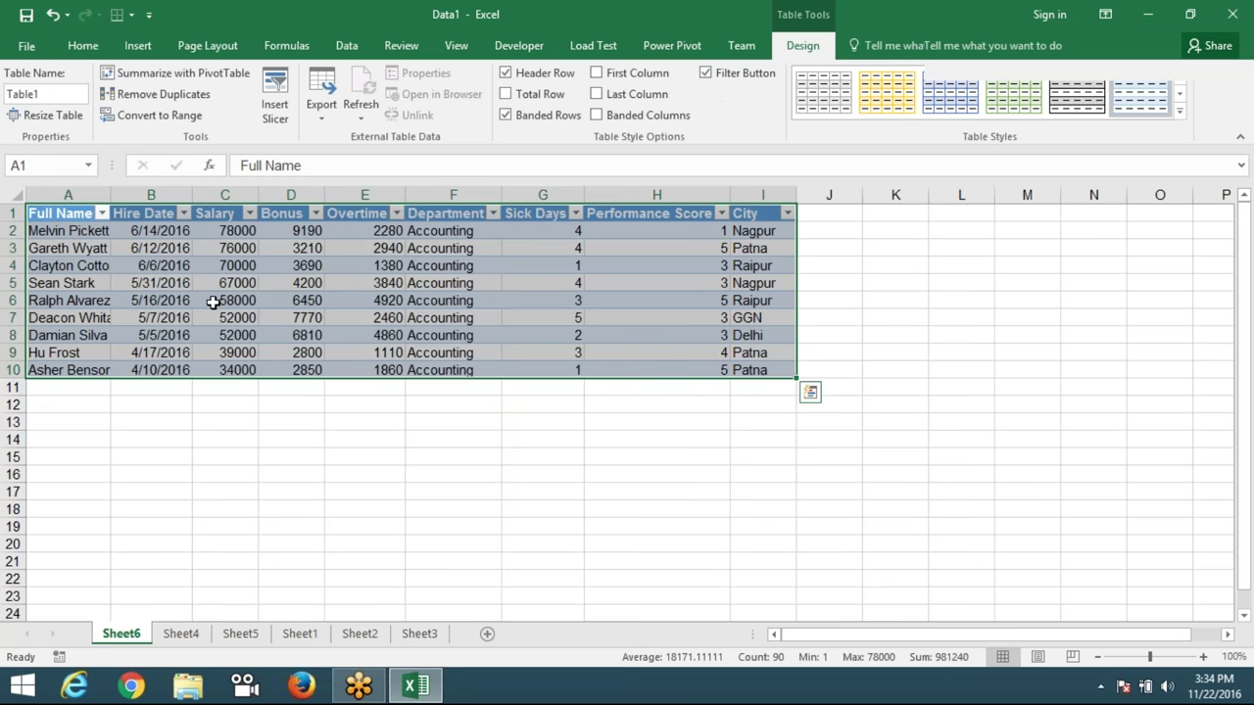
# Select the nine drilled-down Accounting records on Sheet6, then return to Sheet4.
pyautogui.click(214, 301)
pyautogui.moveTo(103, 213); pyautogui.dragTo(752, 368)
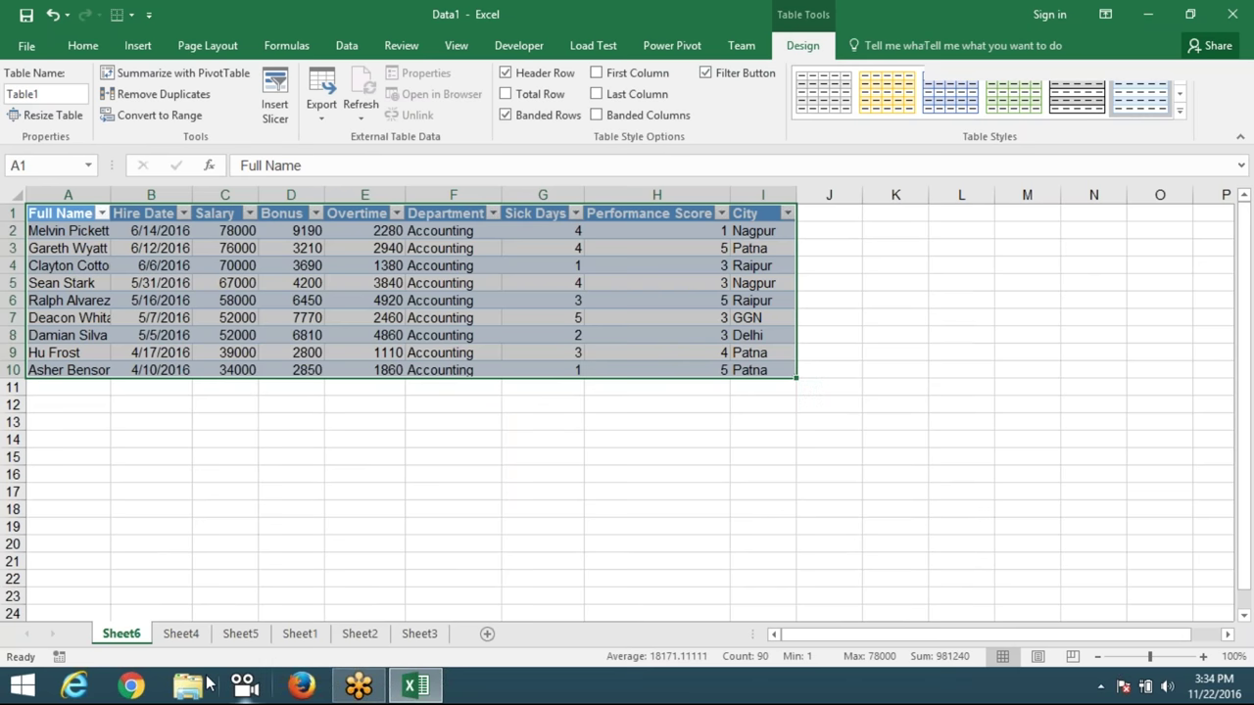
pyautogui.click(181, 635)
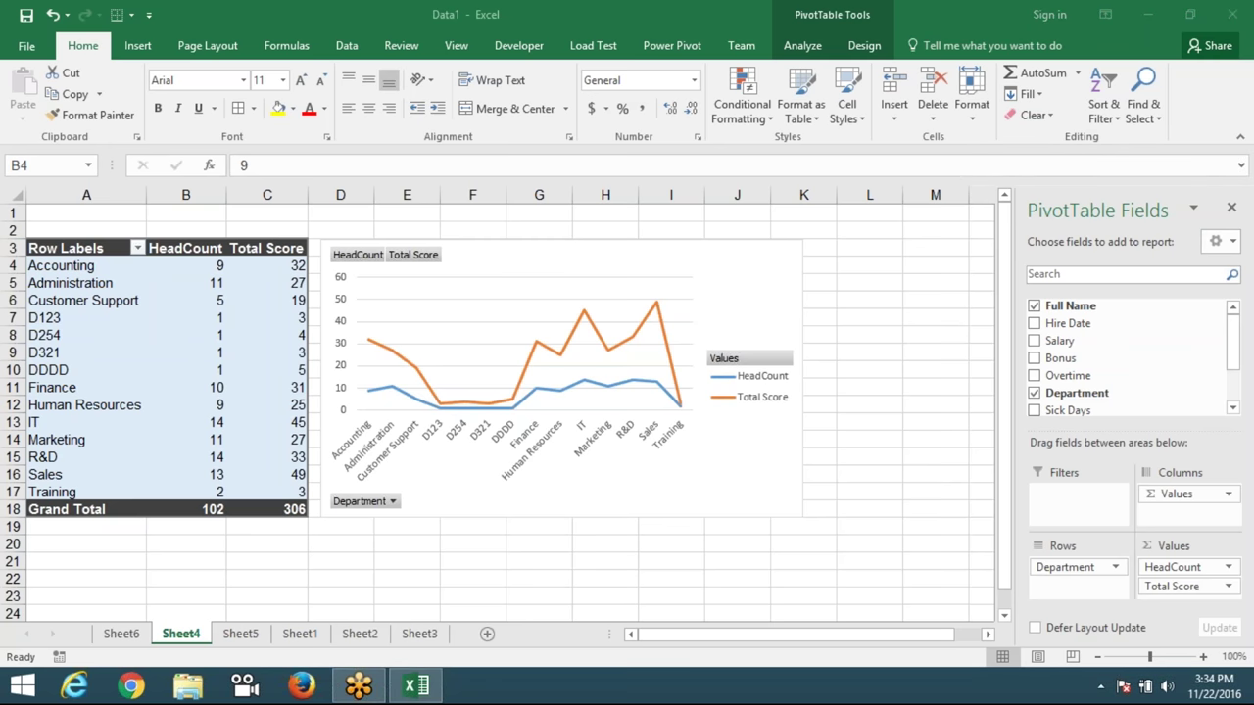
# Uncheck Enable show details on the Data tab of PivotTable Options.
pyautogui.rightClick(212, 285)
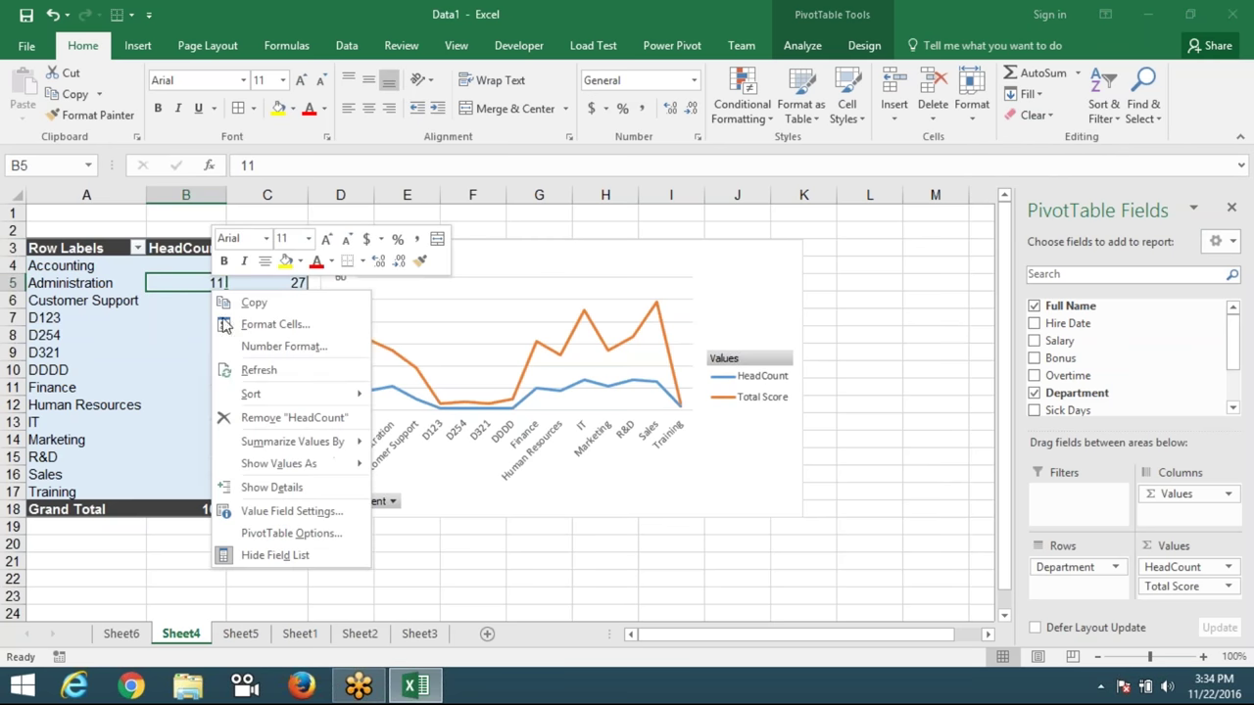
pyautogui.click(285, 535)
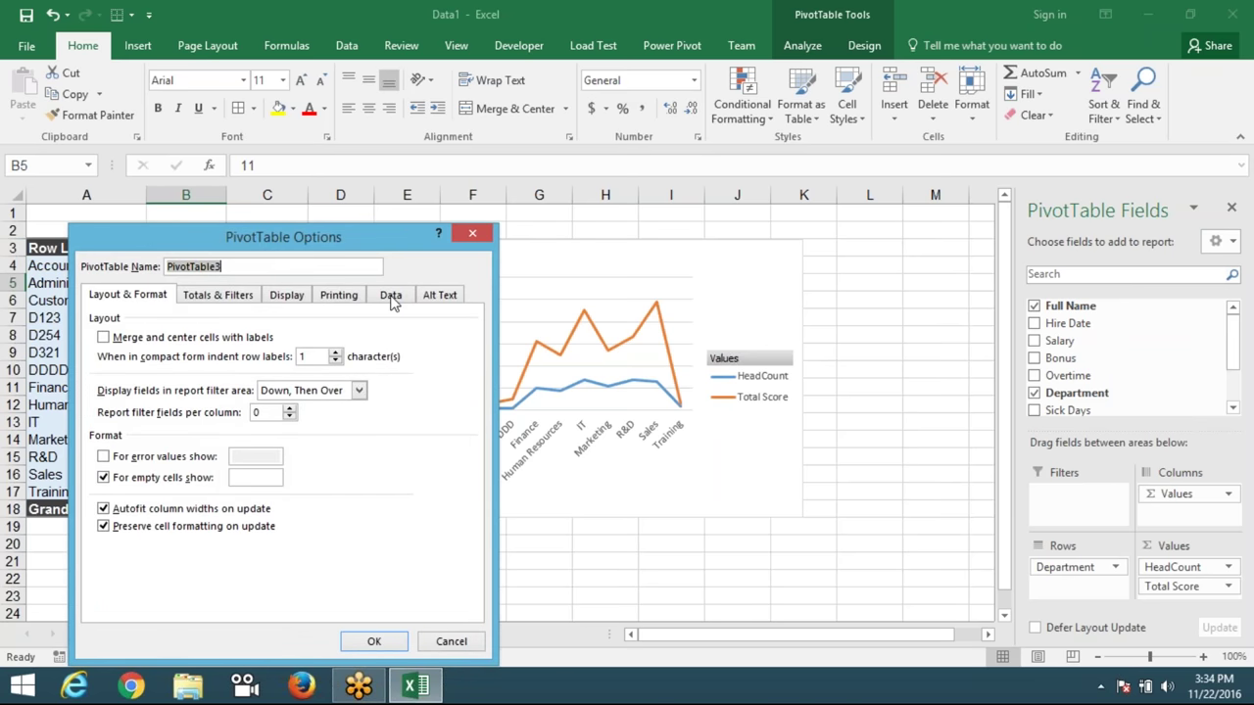
pyautogui.click(391, 297)
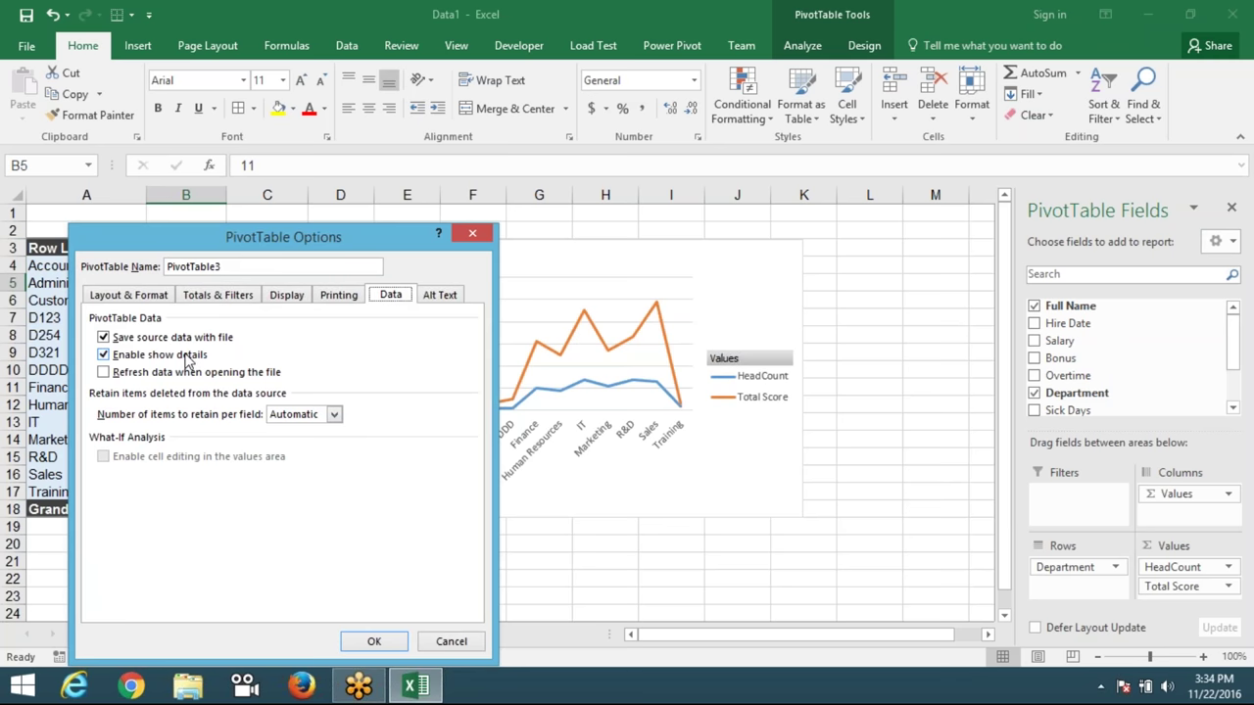
pyautogui.click(189, 360)
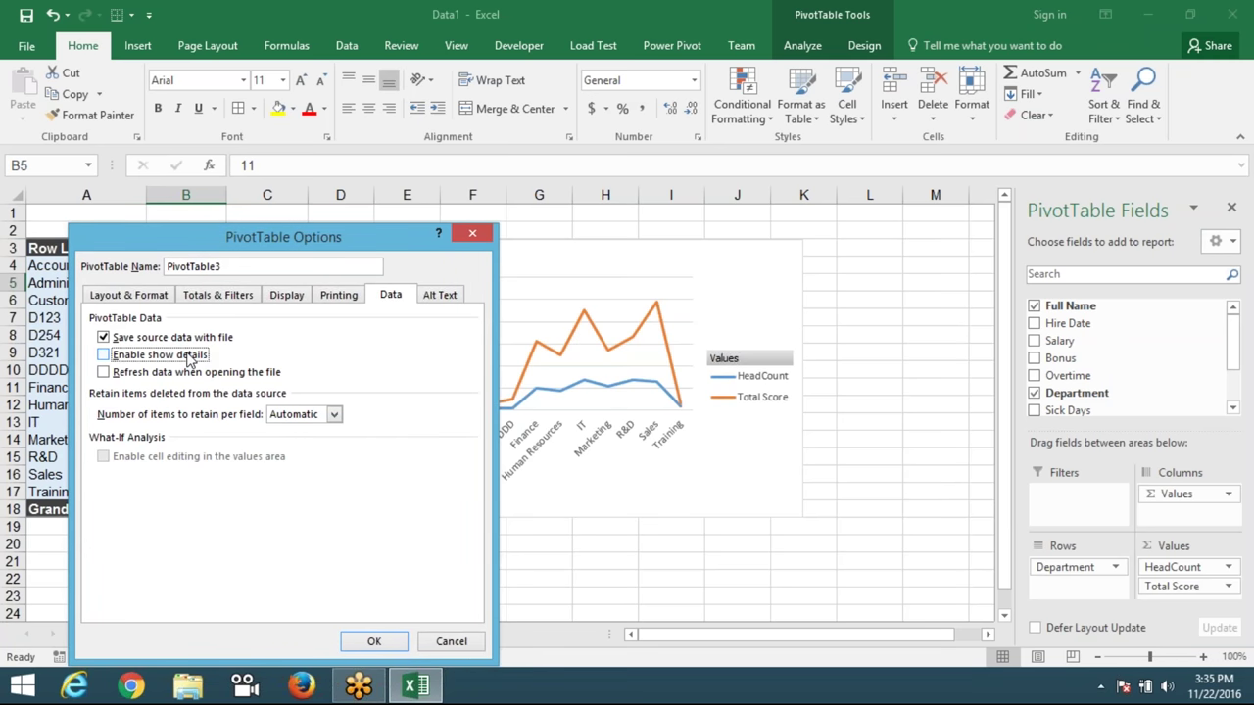
pyautogui.click(376, 640)
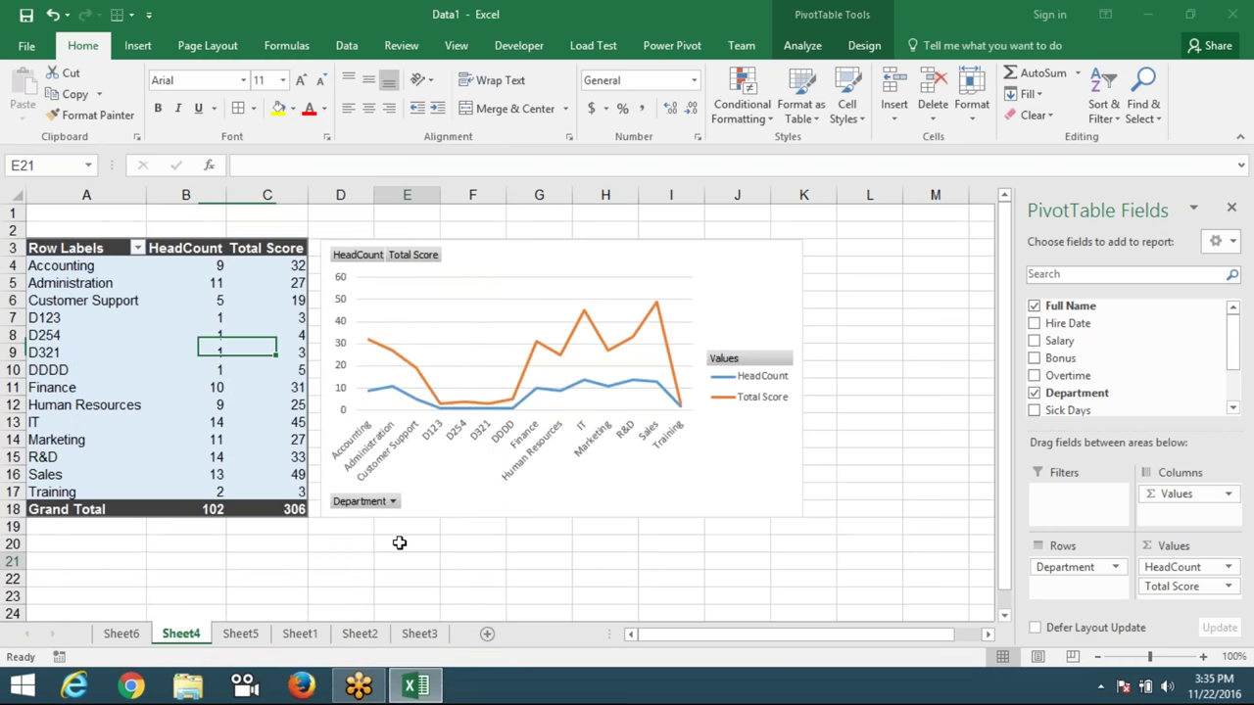
# Test D321's head count cell, dismiss the can't-change warning, and select the department labels.
pyautogui.click(368, 525)
pyautogui.click(216, 351)
pyautogui.press('Delete')
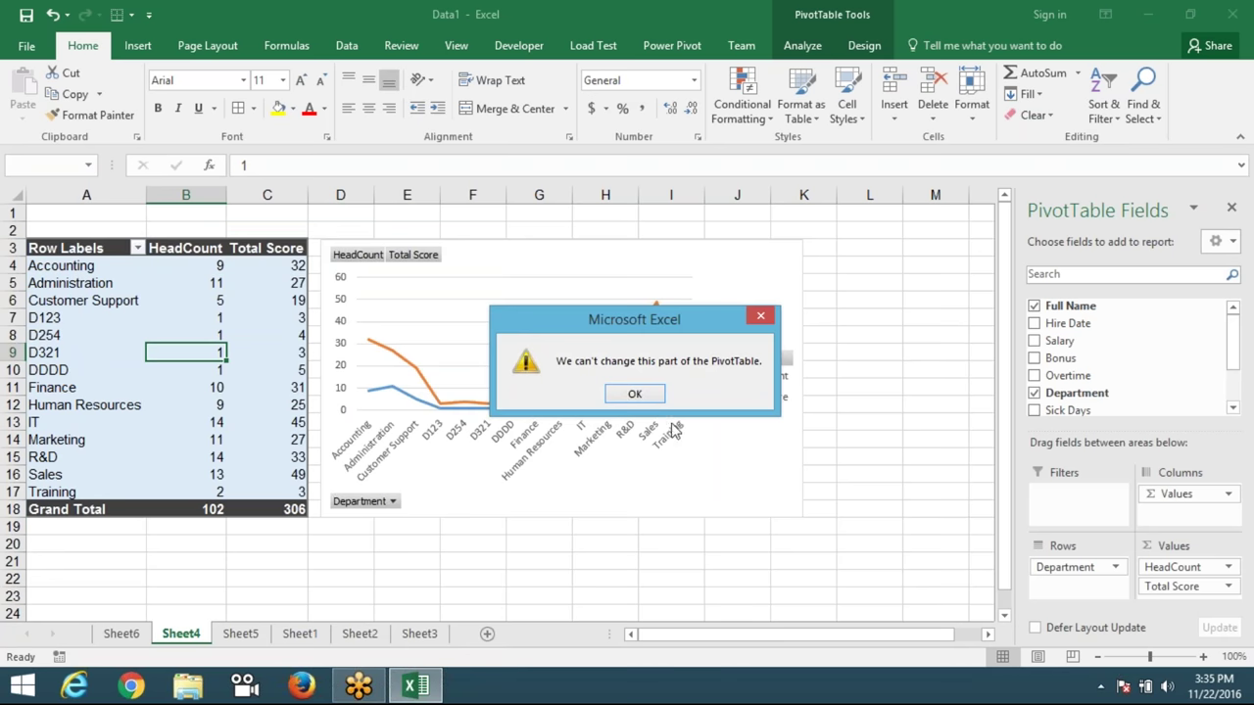
pyautogui.press('Return')
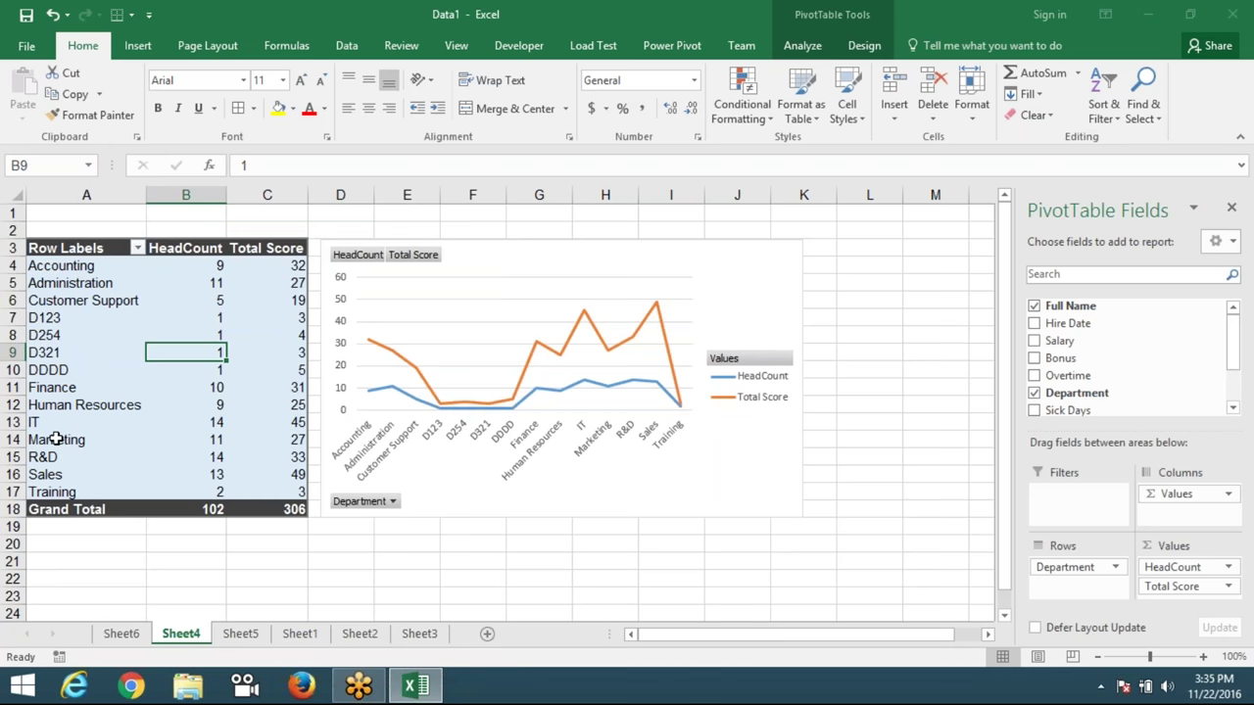
pyautogui.moveTo(49, 267); pyautogui.dragTo(49, 474)
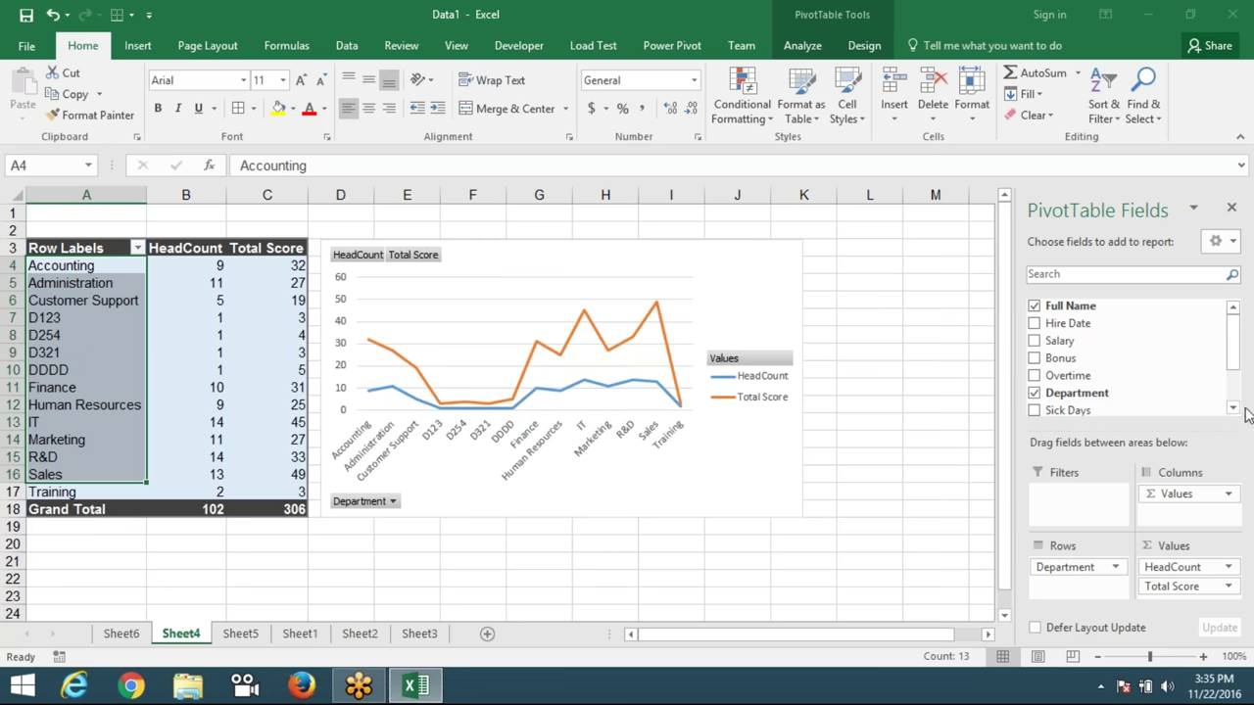
# Add City as a report filter and filter the pivot to Delhi, then to Noida.
pyautogui.scroll(-2, 1232, 362)
pyautogui.moveTo(1077, 382); pyautogui.dragTo(1077, 495)
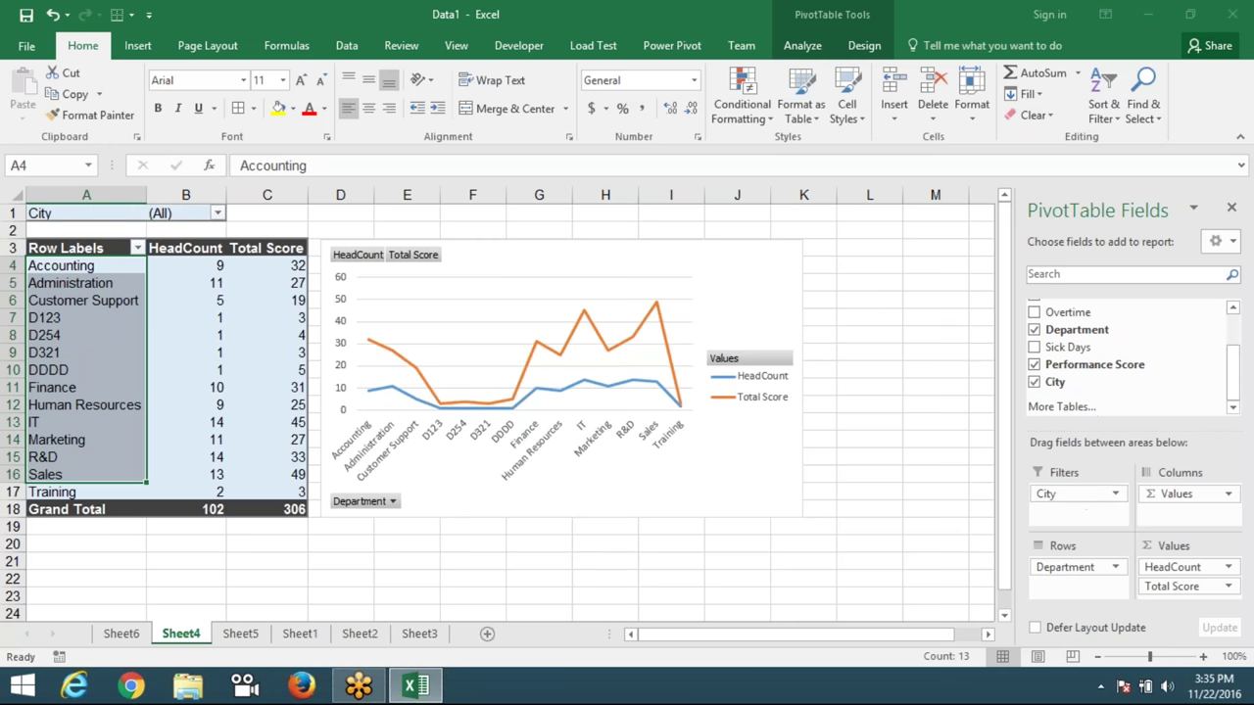
pyautogui.click(137, 369)
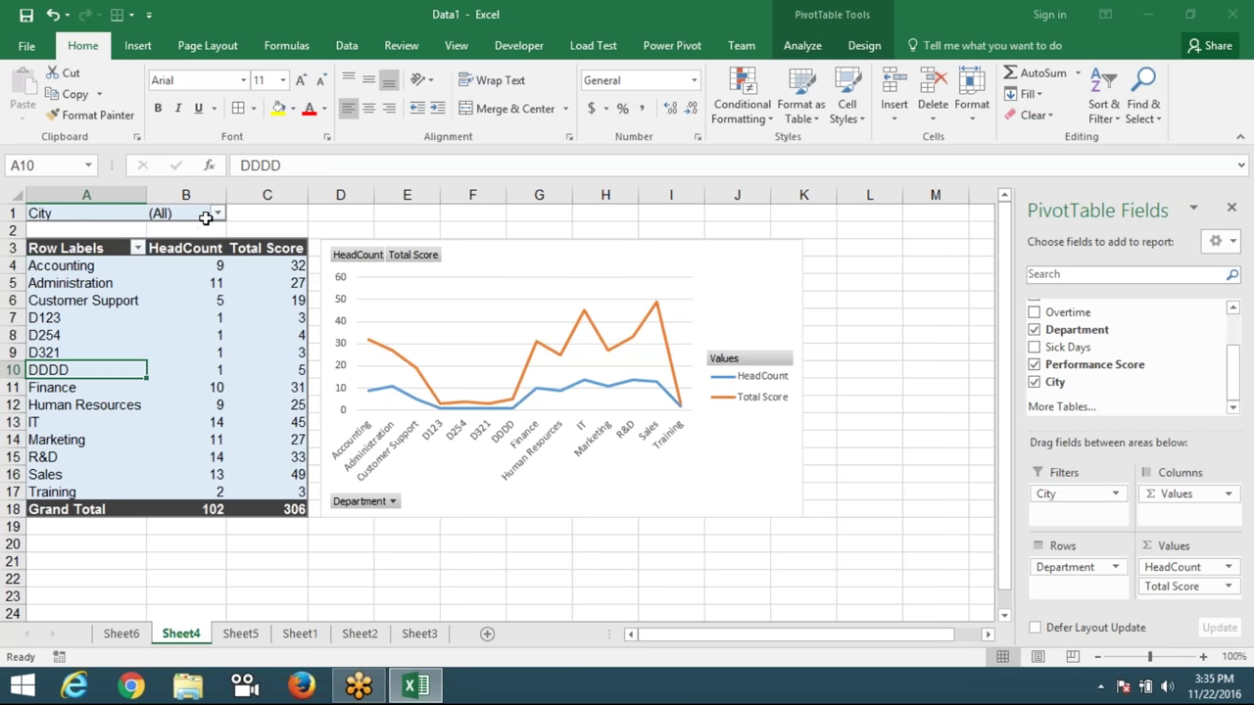
pyautogui.click(217, 212)
pyautogui.click(45, 271)
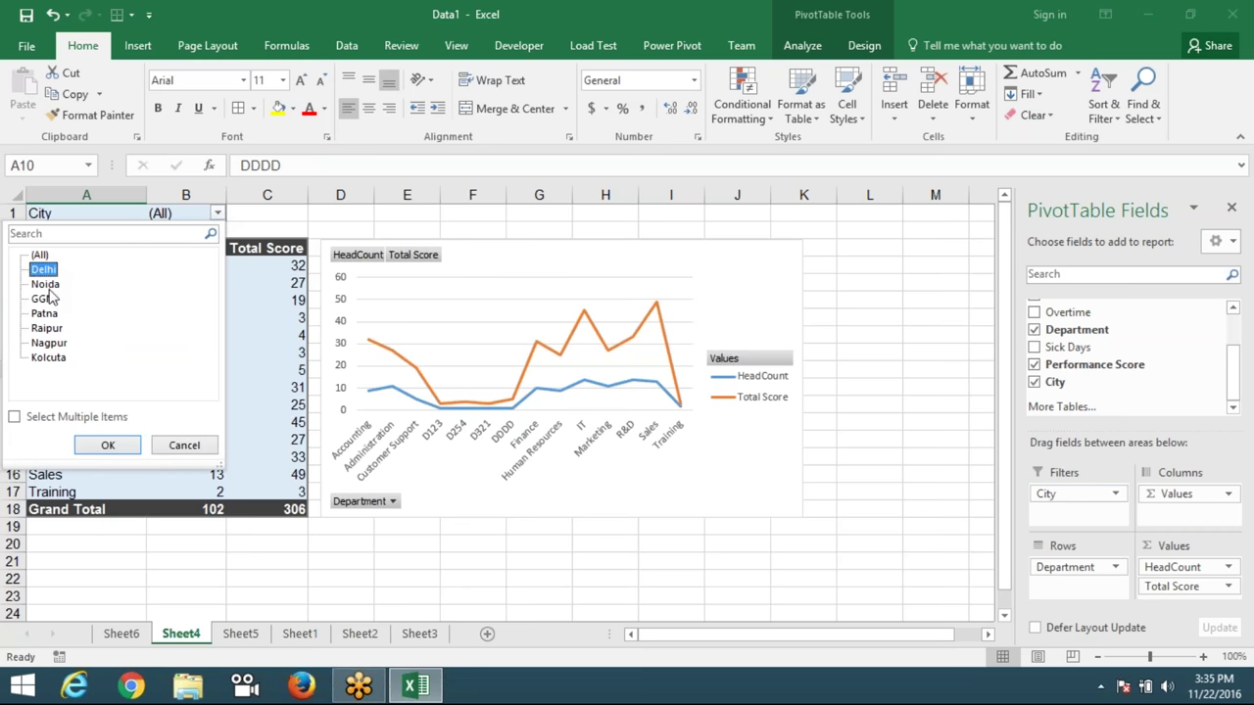
pyautogui.click(133, 445)
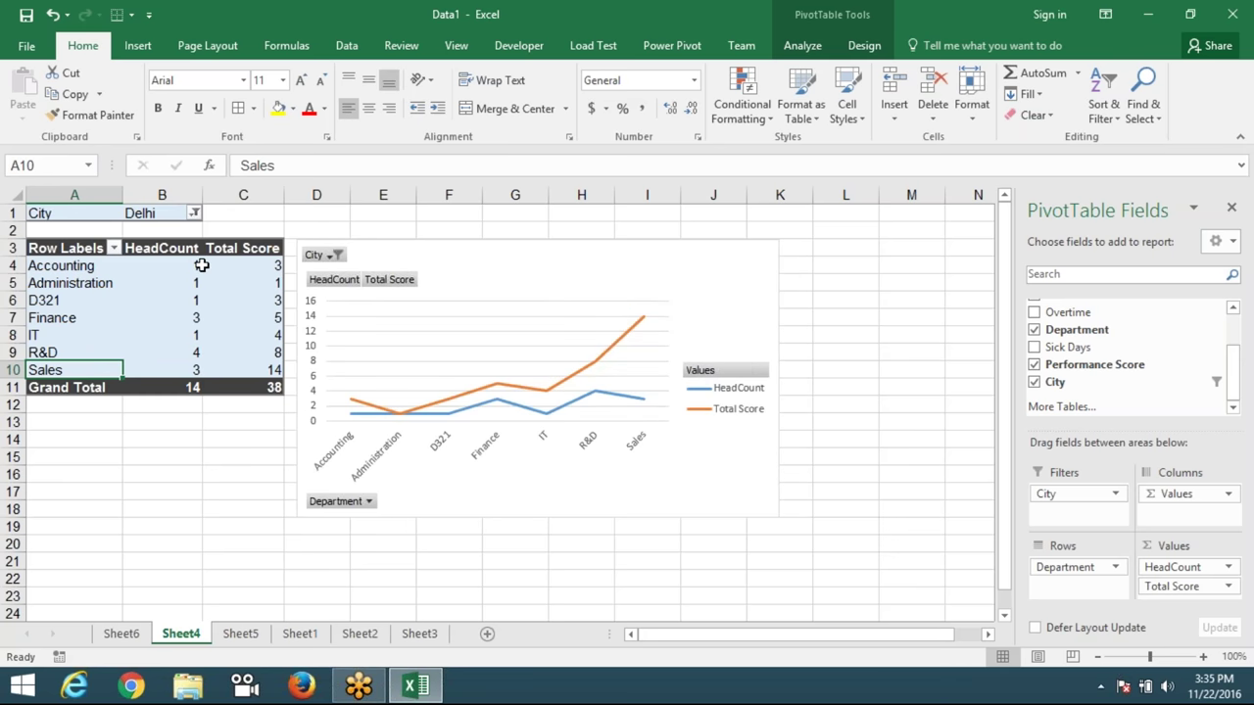
pyautogui.click(195, 215)
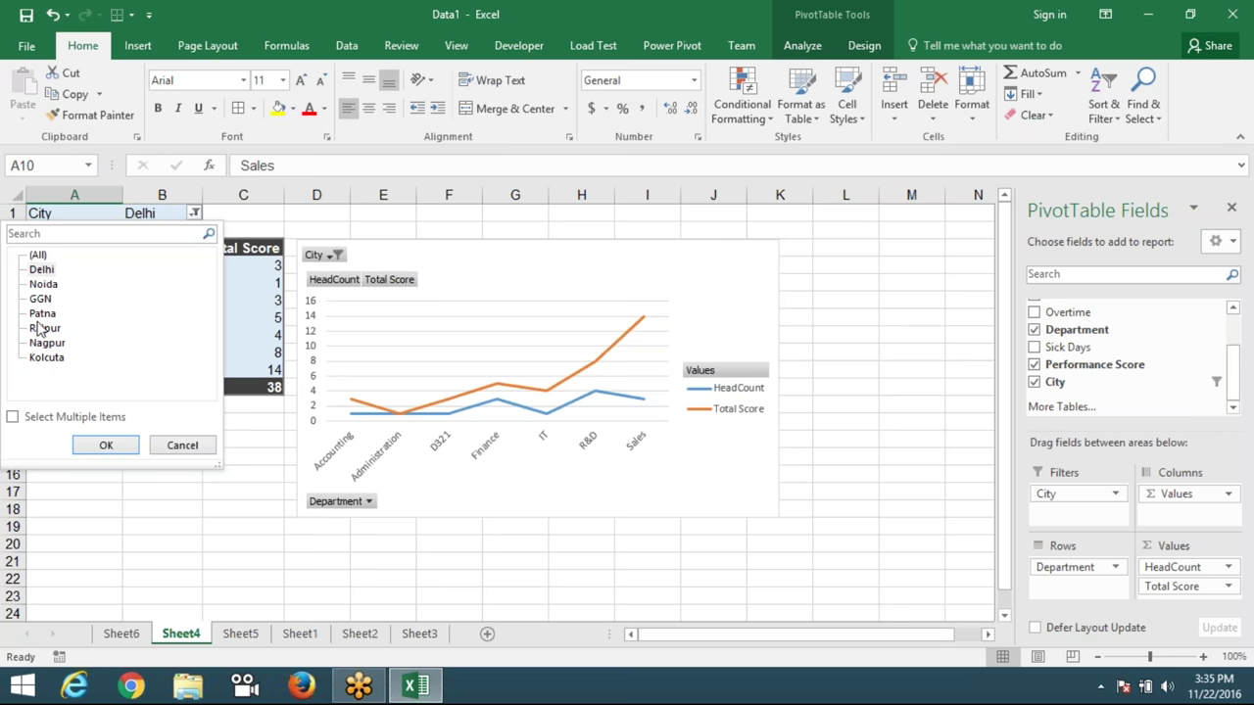
pyautogui.click(43, 284)
pyautogui.click(104, 445)
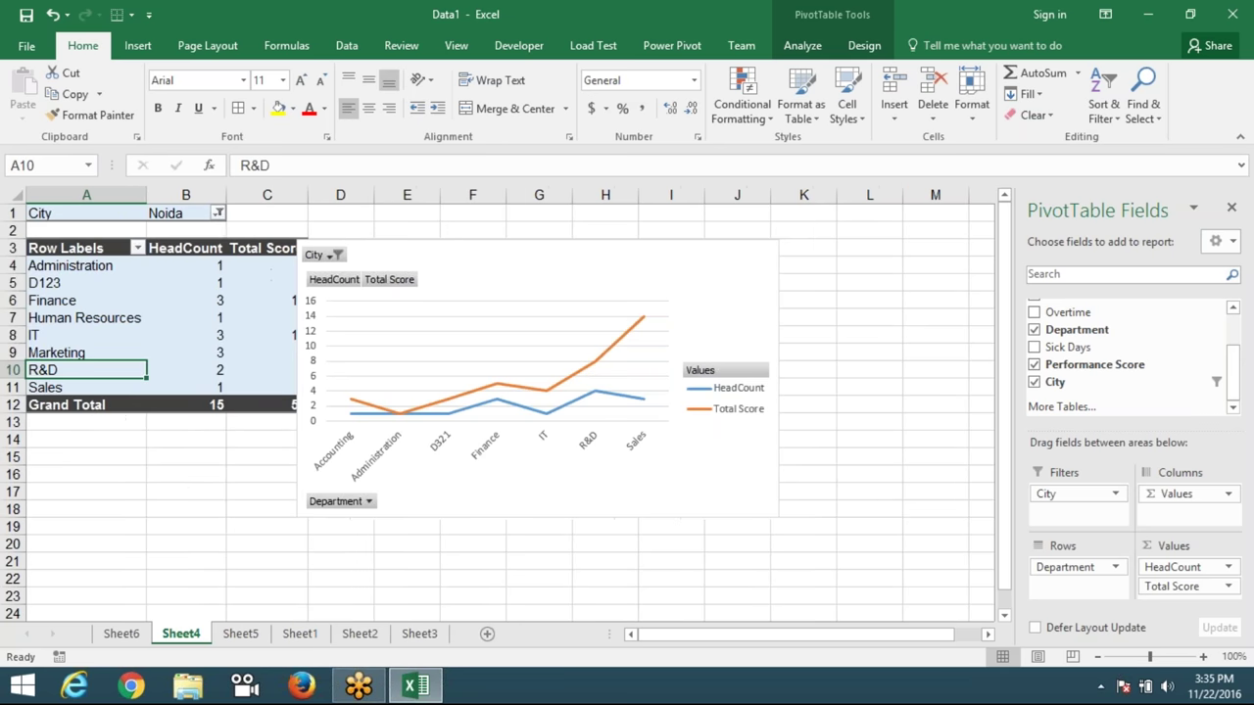
# Enable Select Multiple Items and filter the pivot to Delhi, Noida and GGN.
pyautogui.click(218, 213)
pyautogui.click(57, 329)
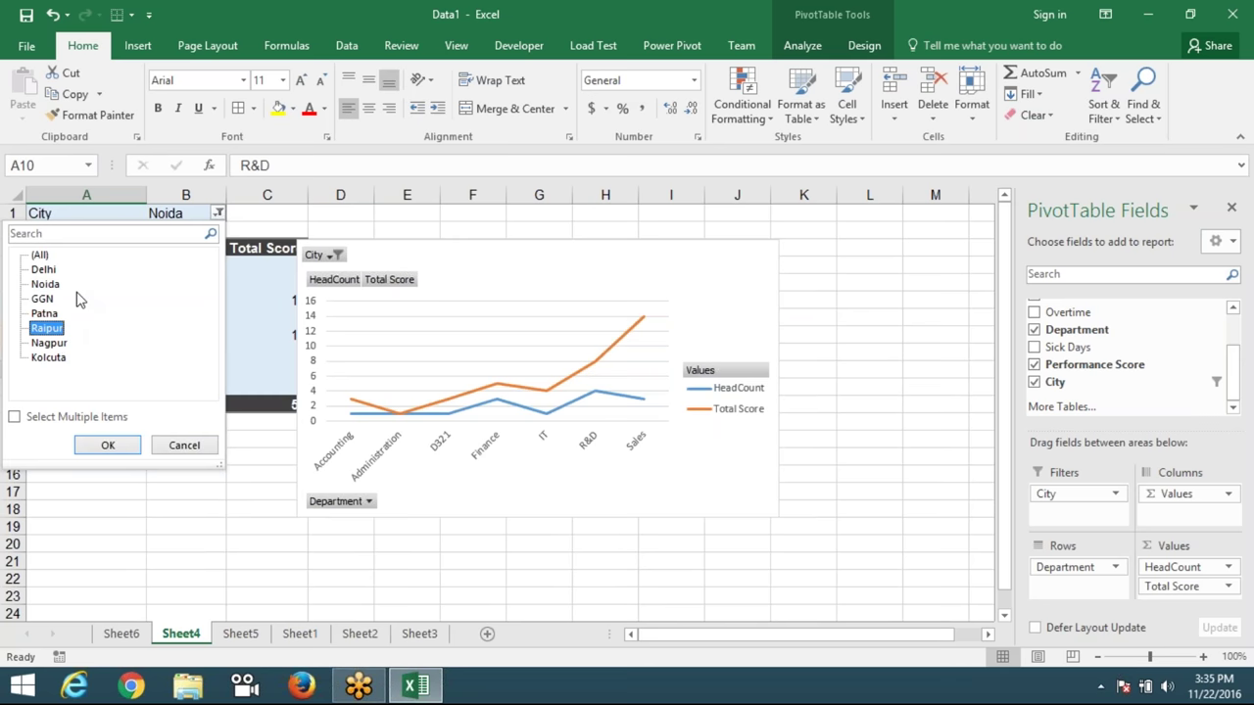
pyautogui.click(44, 271)
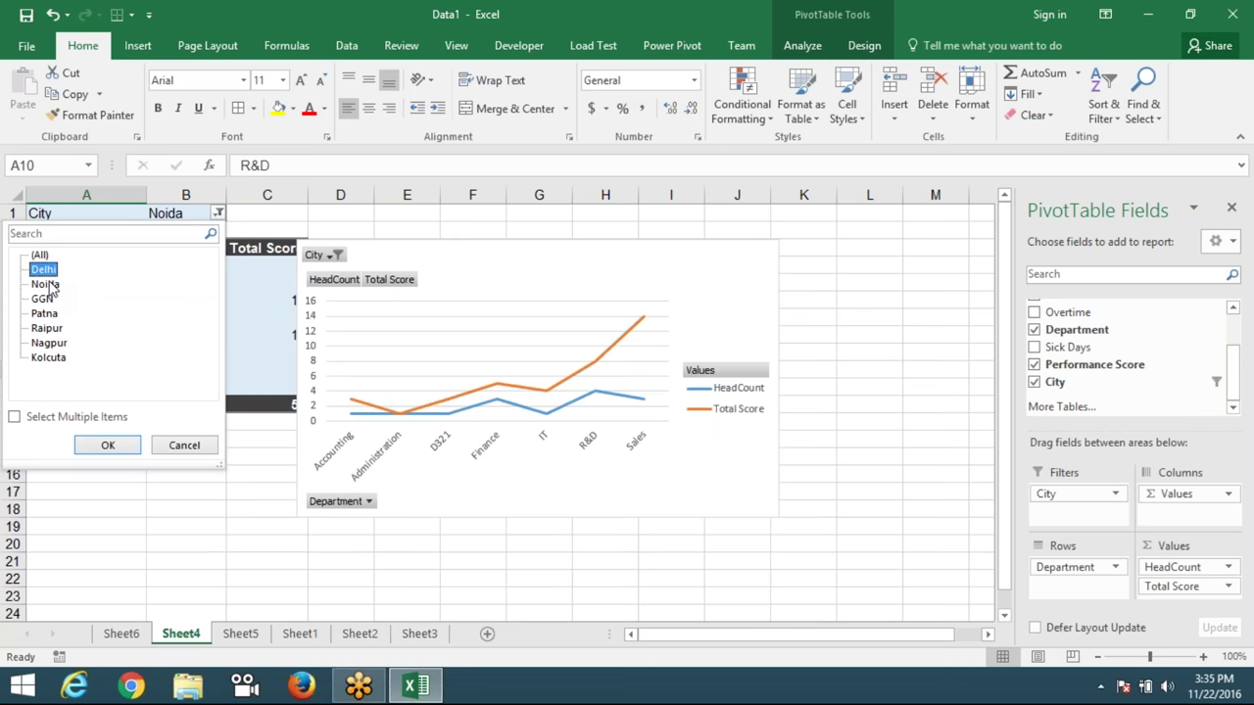
pyautogui.click(15, 419)
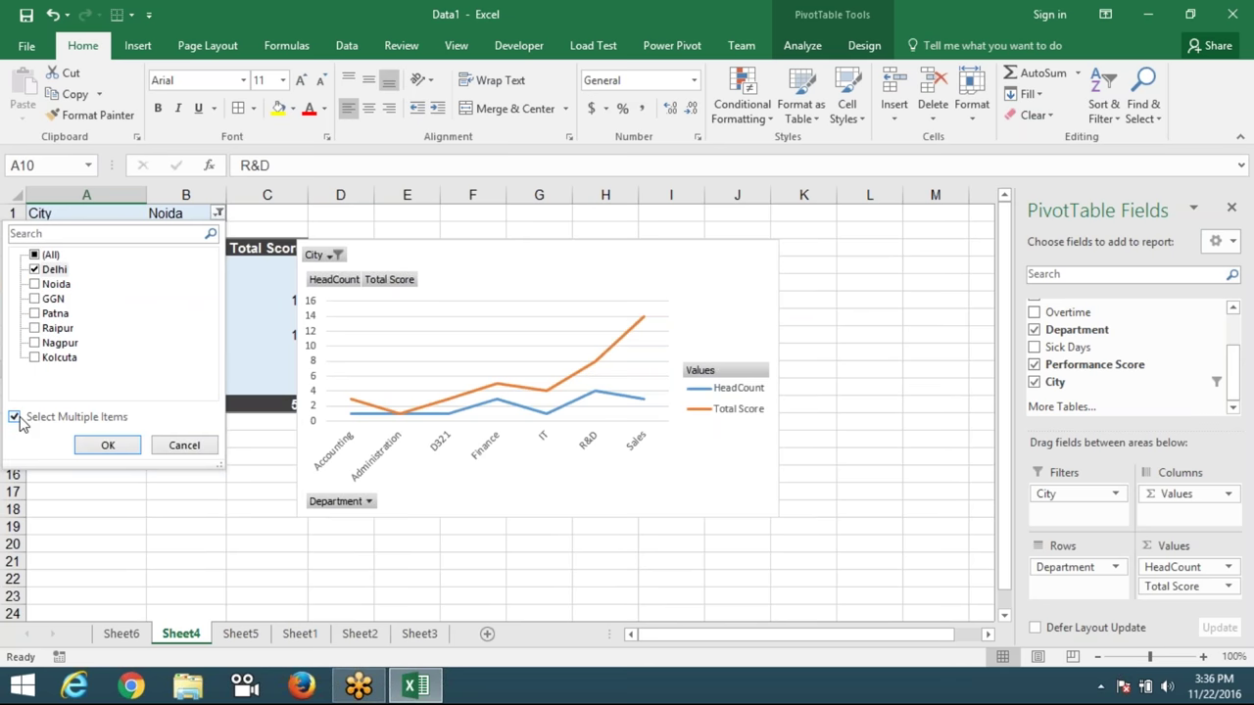
pyautogui.click(47, 284)
pyautogui.click(46, 298)
pyautogui.click(107, 445)
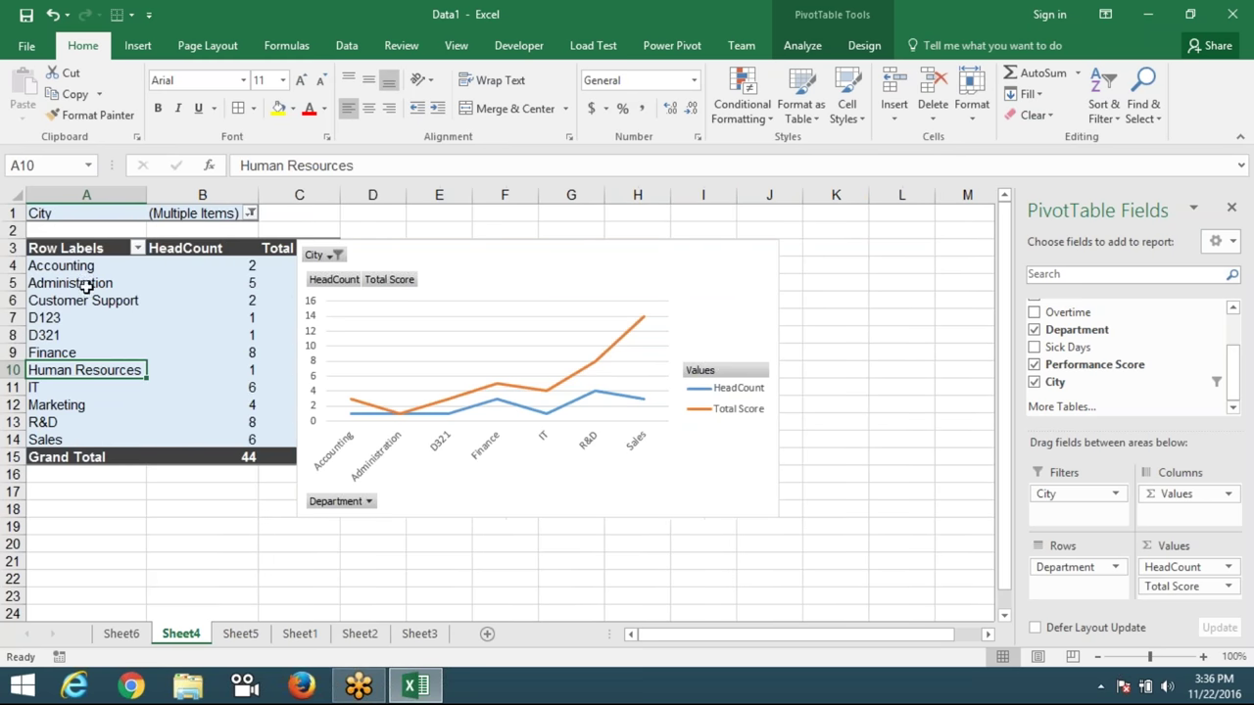
pyautogui.moveTo(74, 283); pyautogui.dragTo(237, 419)
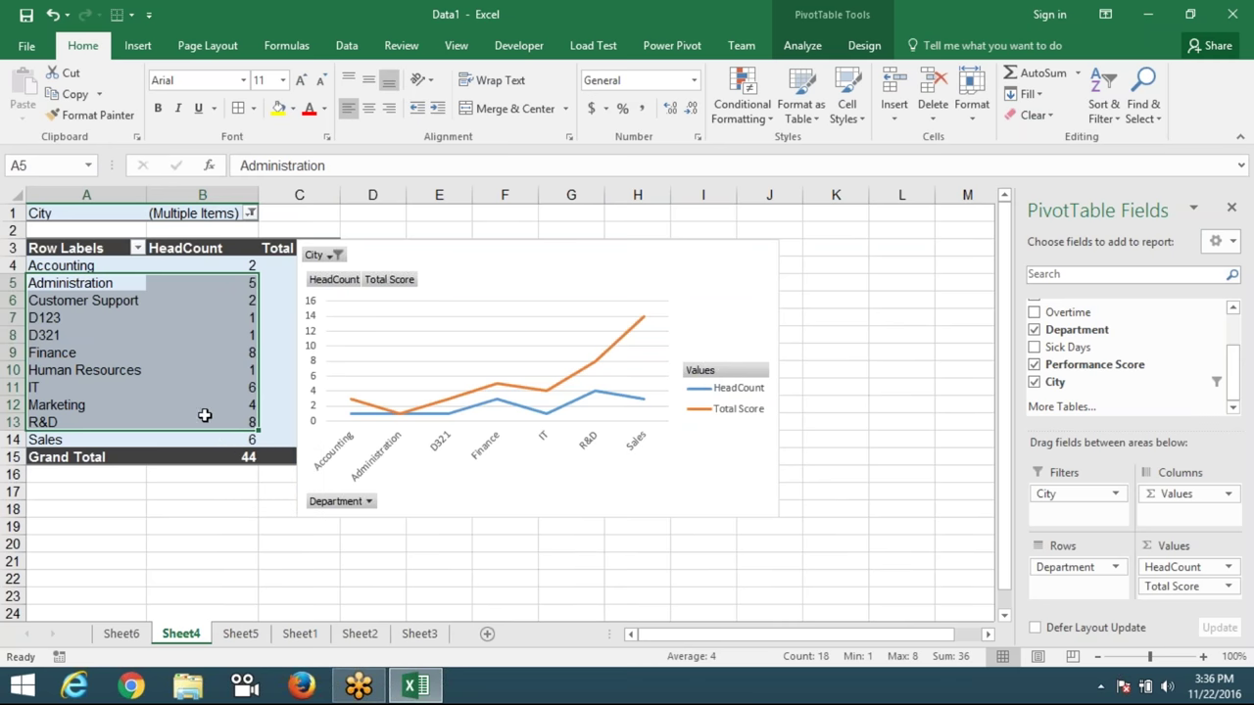
# On Sheet1, select the first Hire Date cells from 4/1/2016 and scroll through the dates.
pyautogui.click(300, 634)
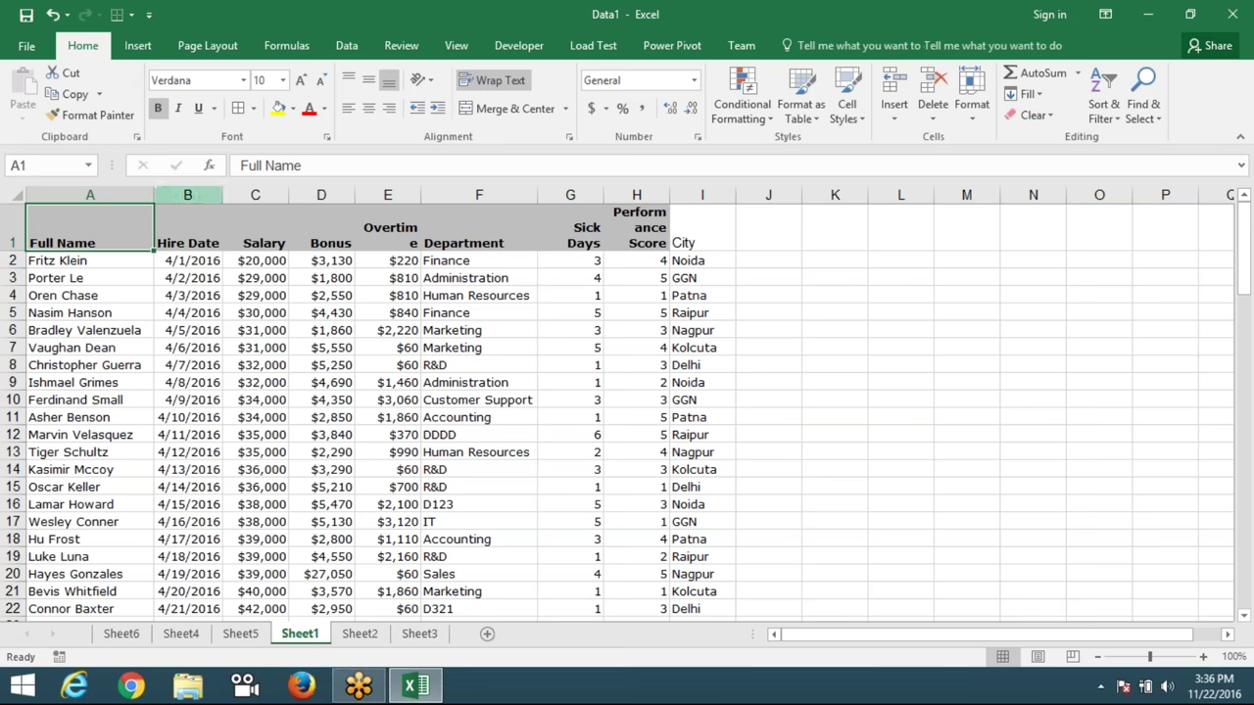
pyautogui.moveTo(176, 261); pyautogui.dragTo(171, 408)
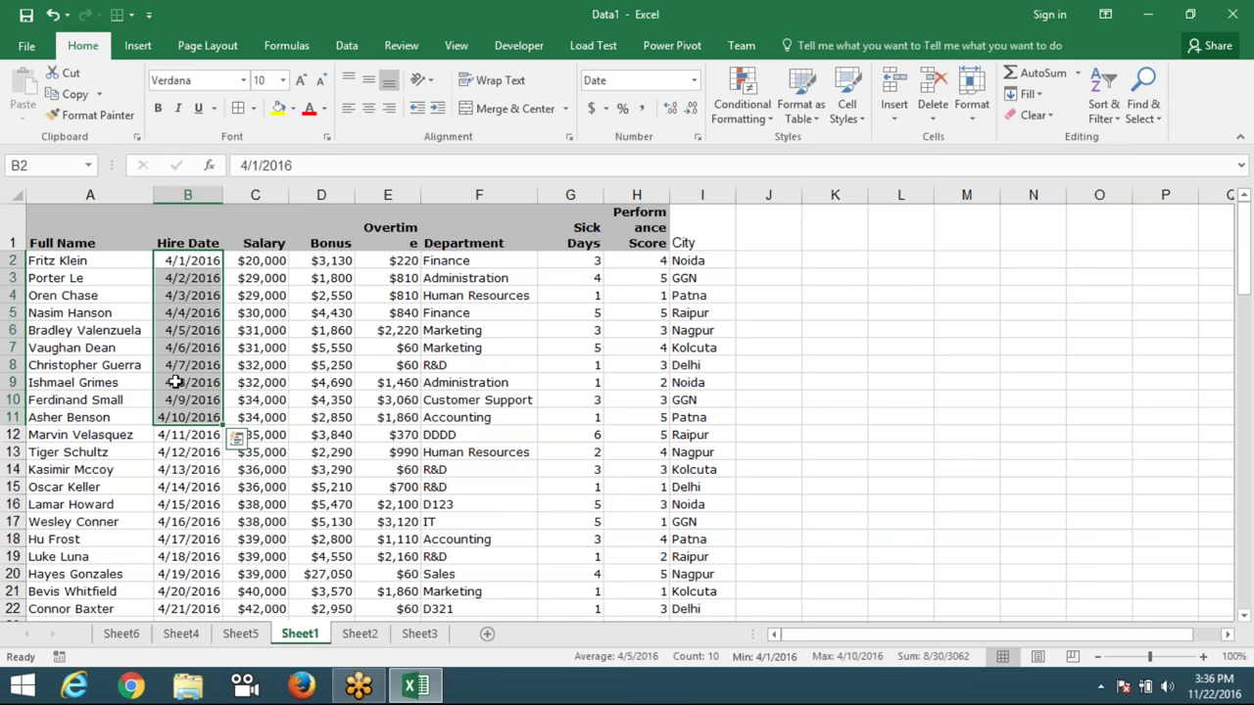
pyautogui.scroll(-5, 176, 378)
pyautogui.scroll(-3, 178, 376)
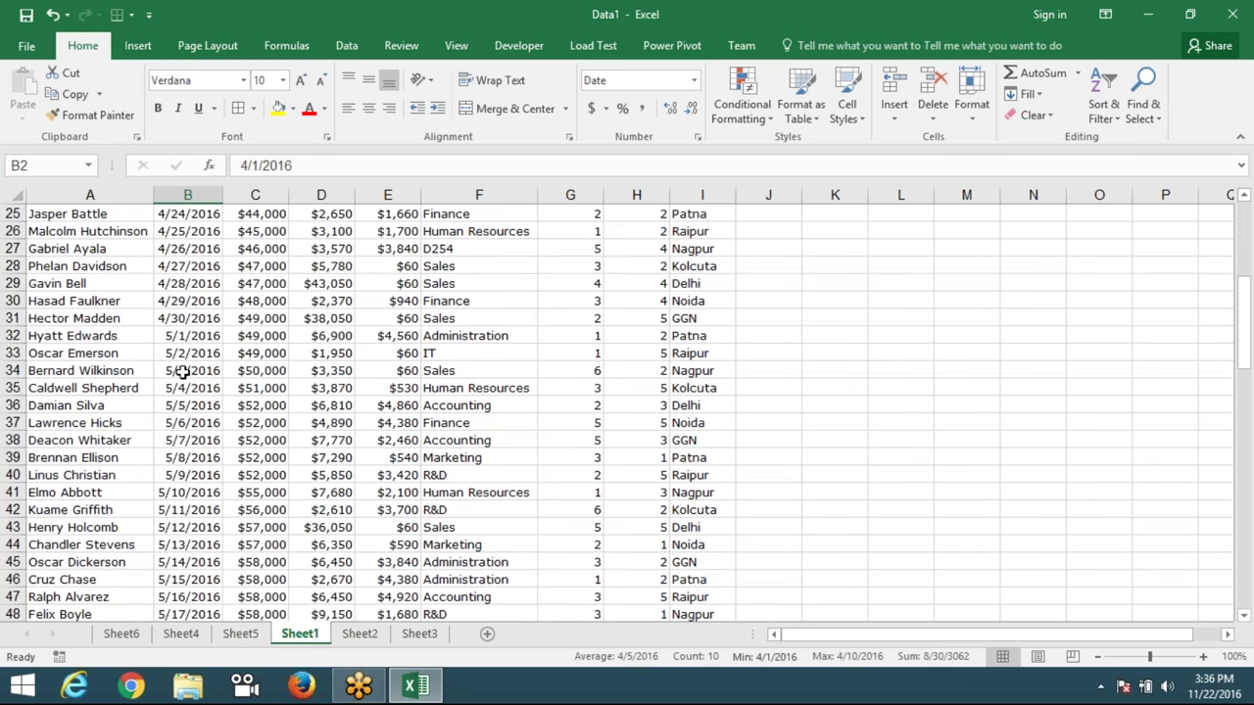
pyautogui.scroll(-13, 181, 375)
pyautogui.scroll(-1, 182, 372)
pyautogui.scroll(5, 182, 373)
pyautogui.scroll(8, 182, 370)
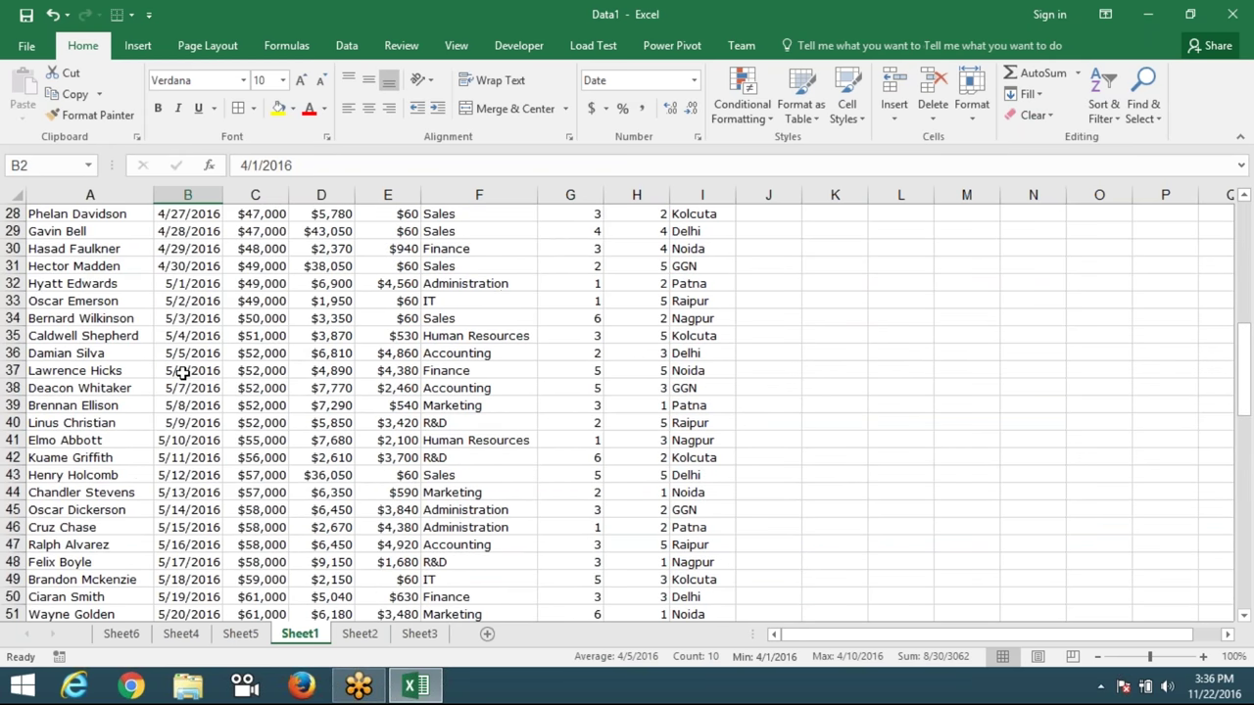
pyautogui.scroll(7, 182, 368)
pyautogui.scroll(2, 182, 365)
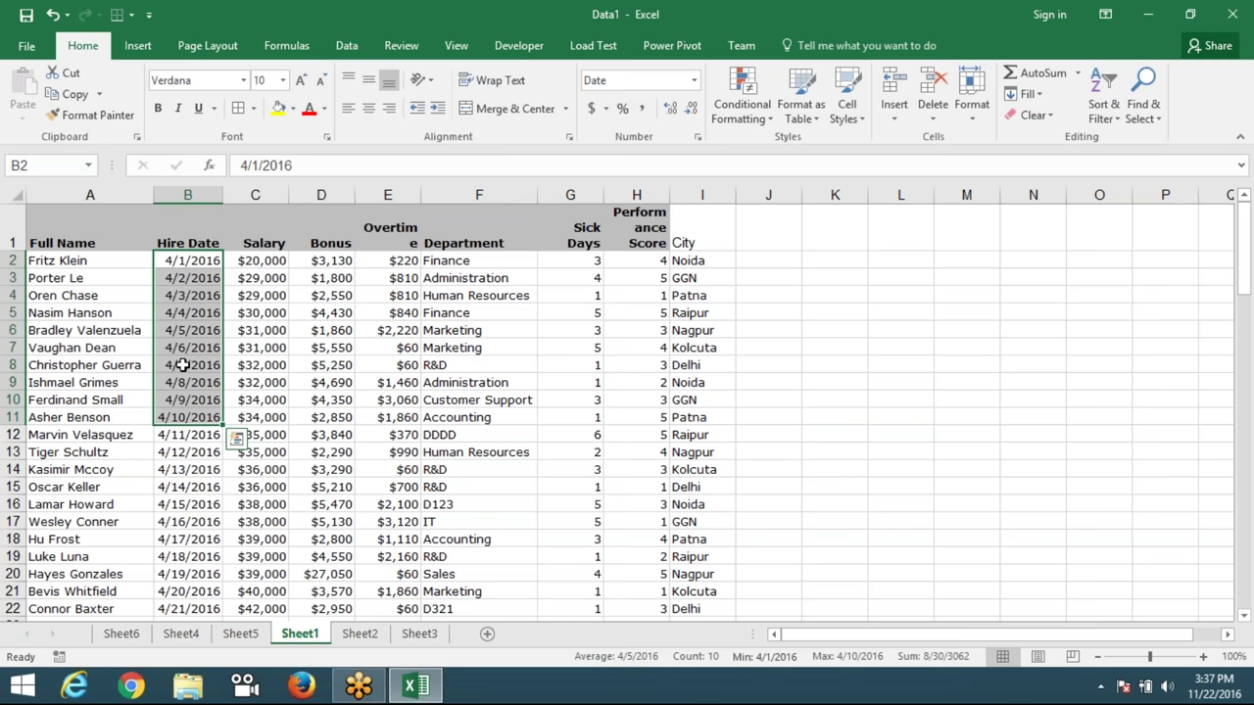
# Insert a PivotTable from the employee data on a new sheet, Sheet7.
pyautogui.click(108, 230)
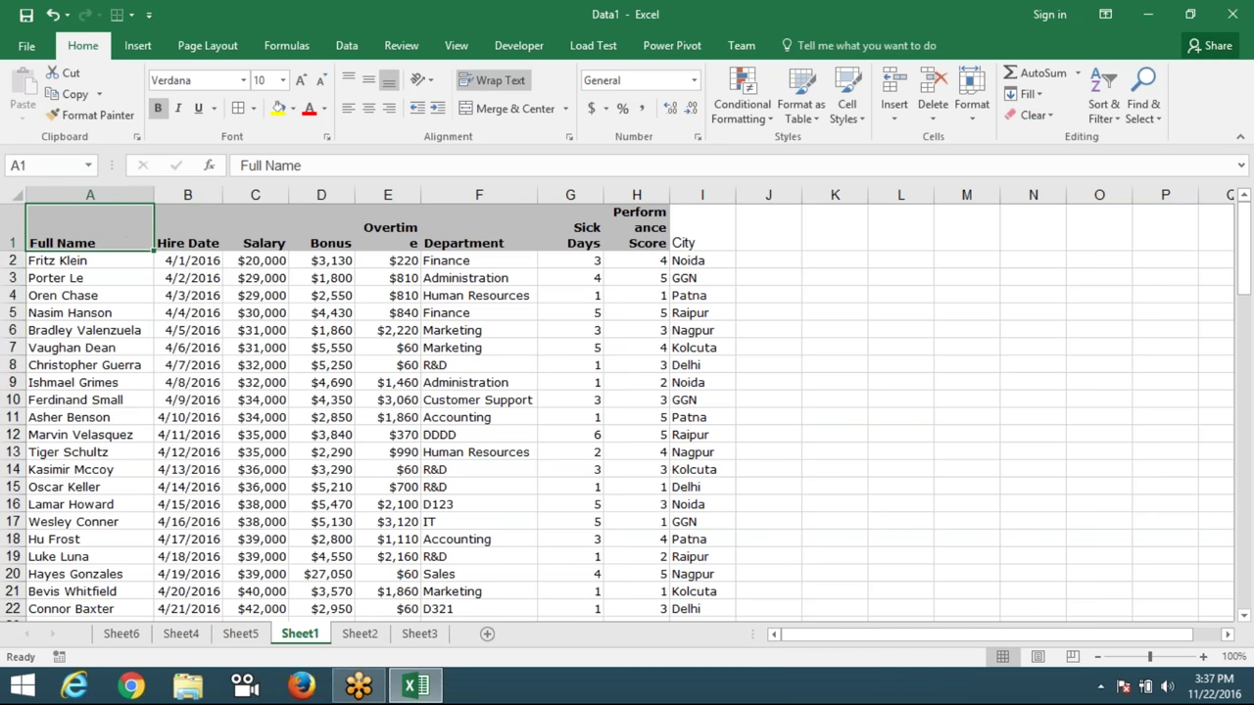
pyautogui.click(138, 46)
pyautogui.click(32, 93)
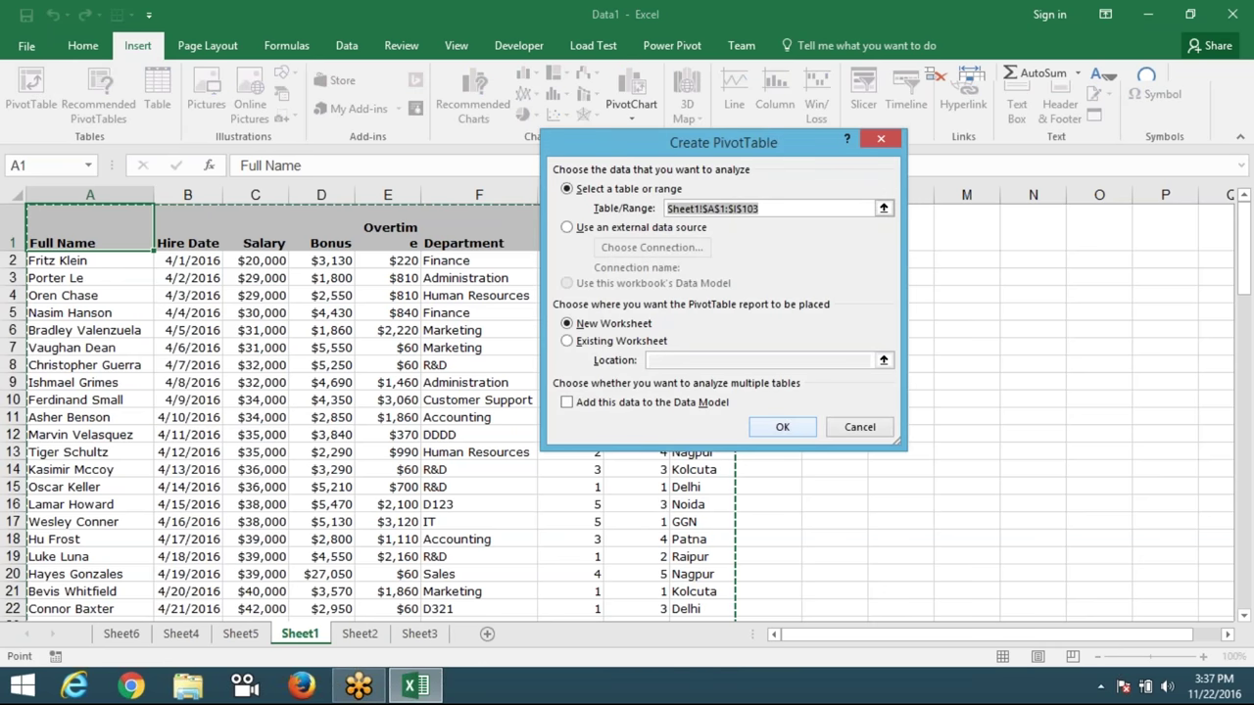
pyautogui.click(782, 427)
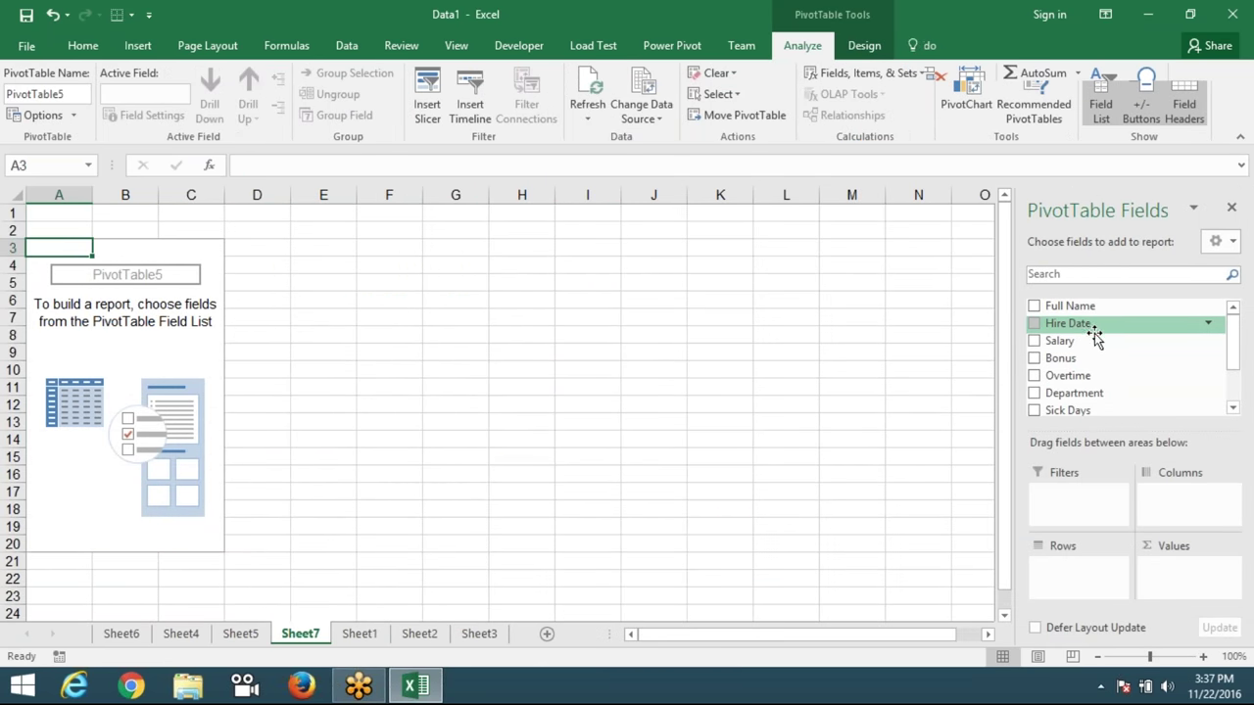
# Put Hire Date in the rows and ungroup the automatic months to list individual dates.
pyautogui.moveTo(1093, 329); pyautogui.dragTo(1083, 579)
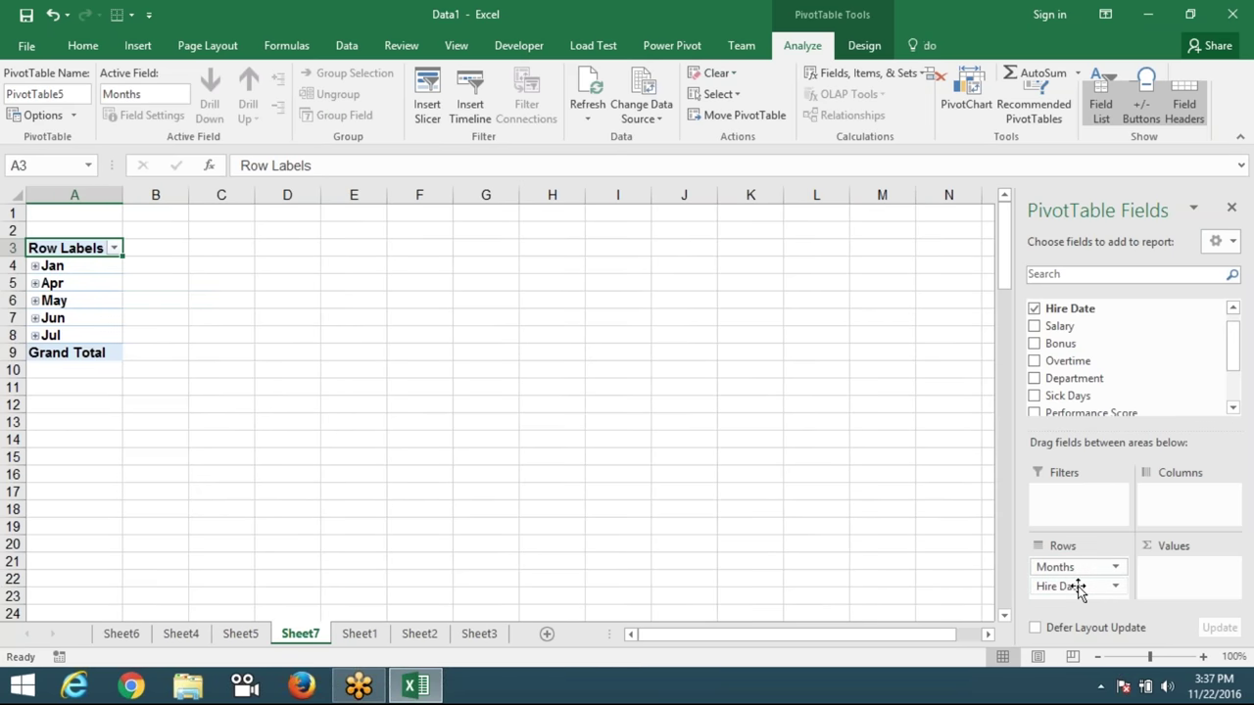
pyautogui.rightClick(57, 283)
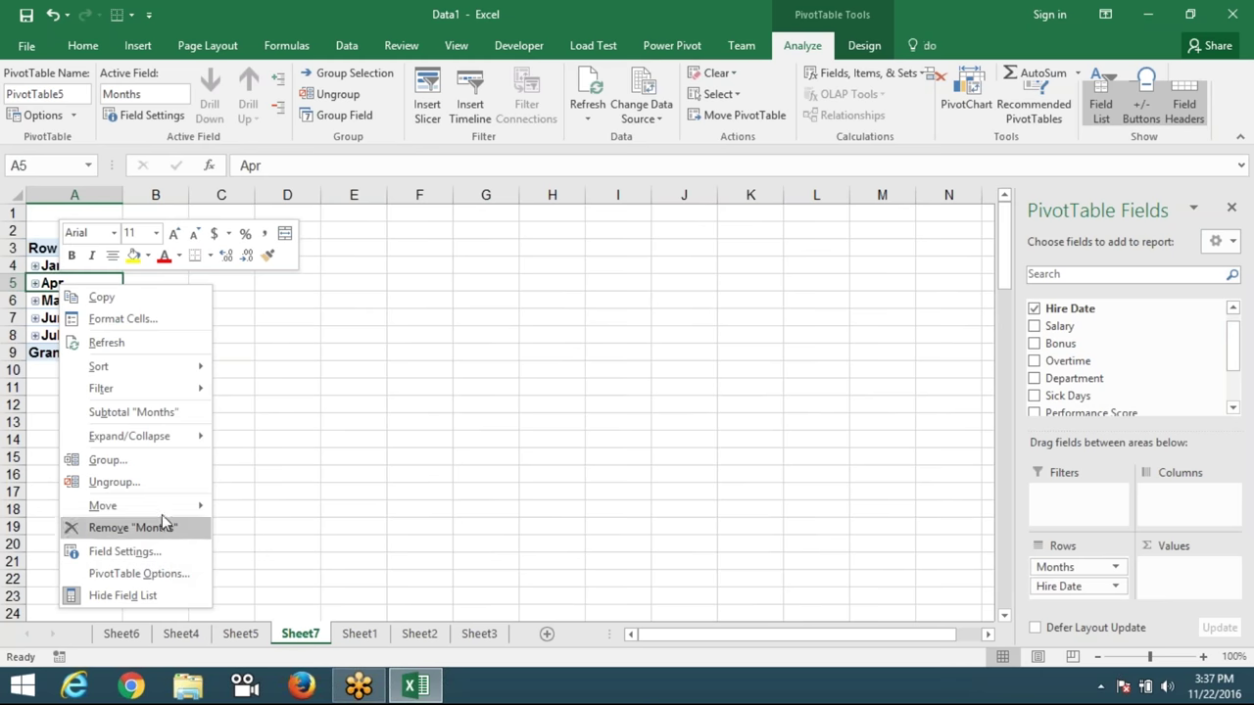
pyautogui.click(148, 482)
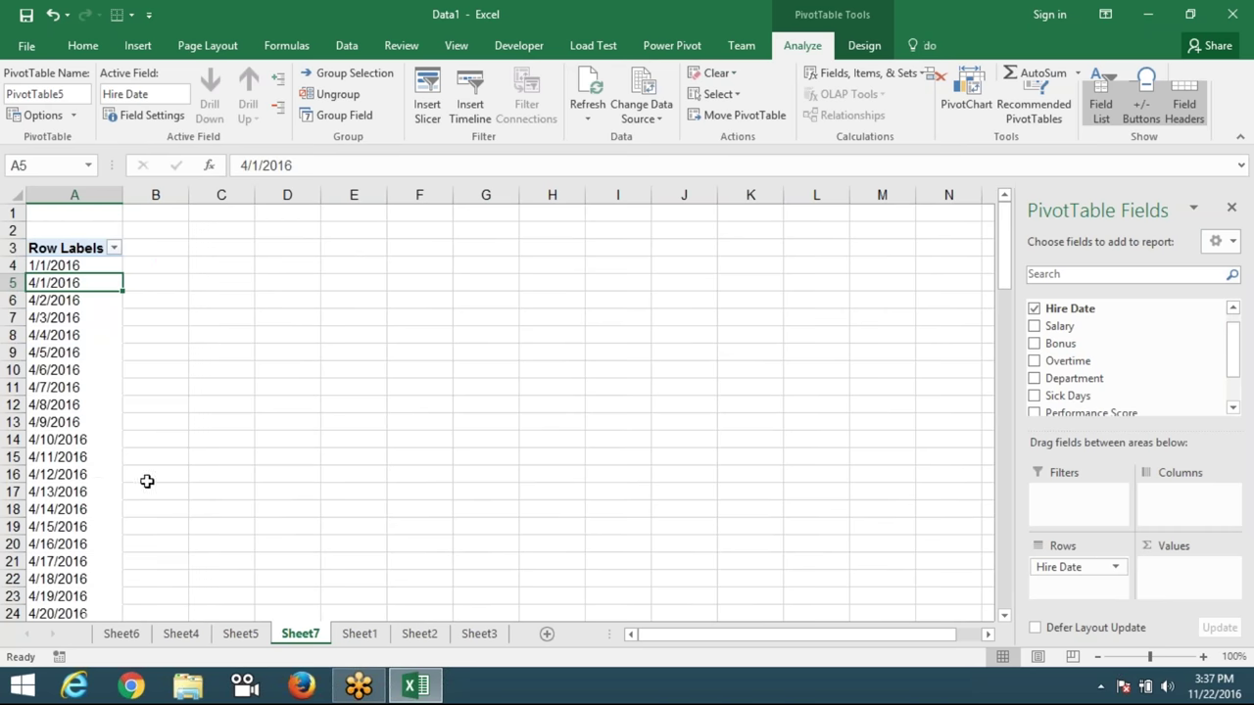
pyautogui.scroll(-5, 149, 477)
pyautogui.scroll(-4, 149, 475)
pyautogui.scroll(-4, 150, 475)
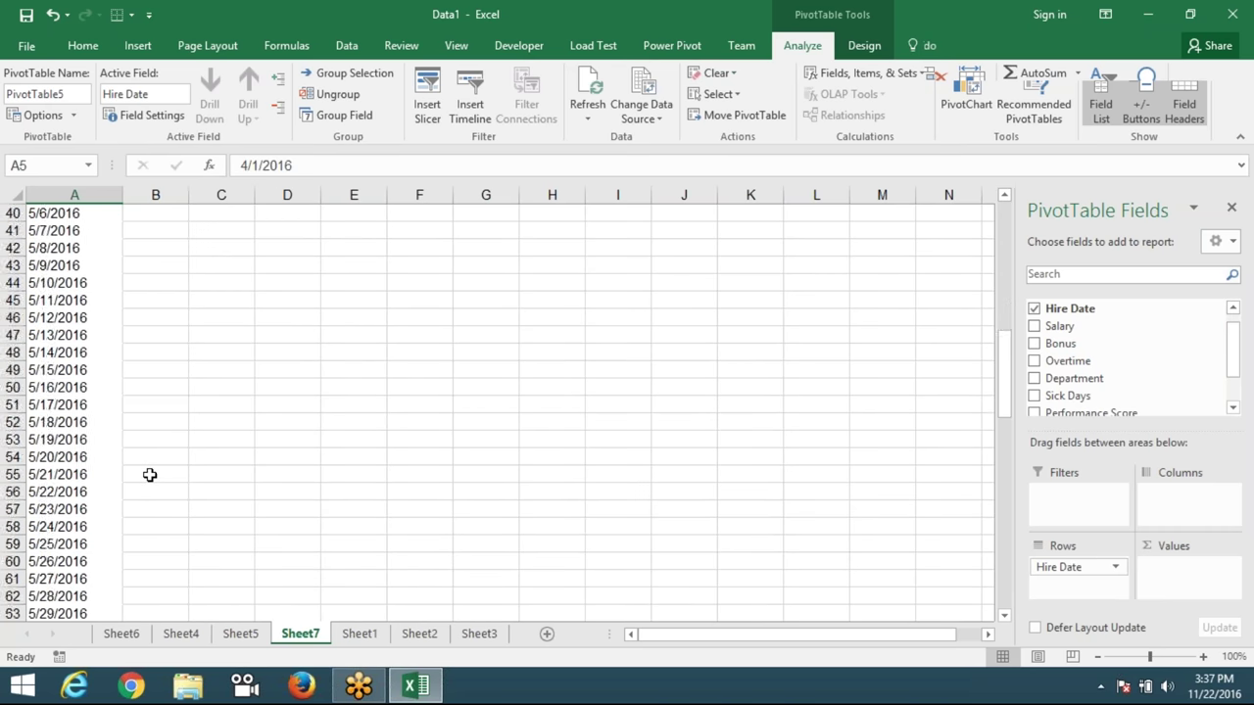
pyautogui.scroll(-5, 150, 475)
pyautogui.scroll(-4, 152, 474)
pyautogui.scroll(-2, 152, 474)
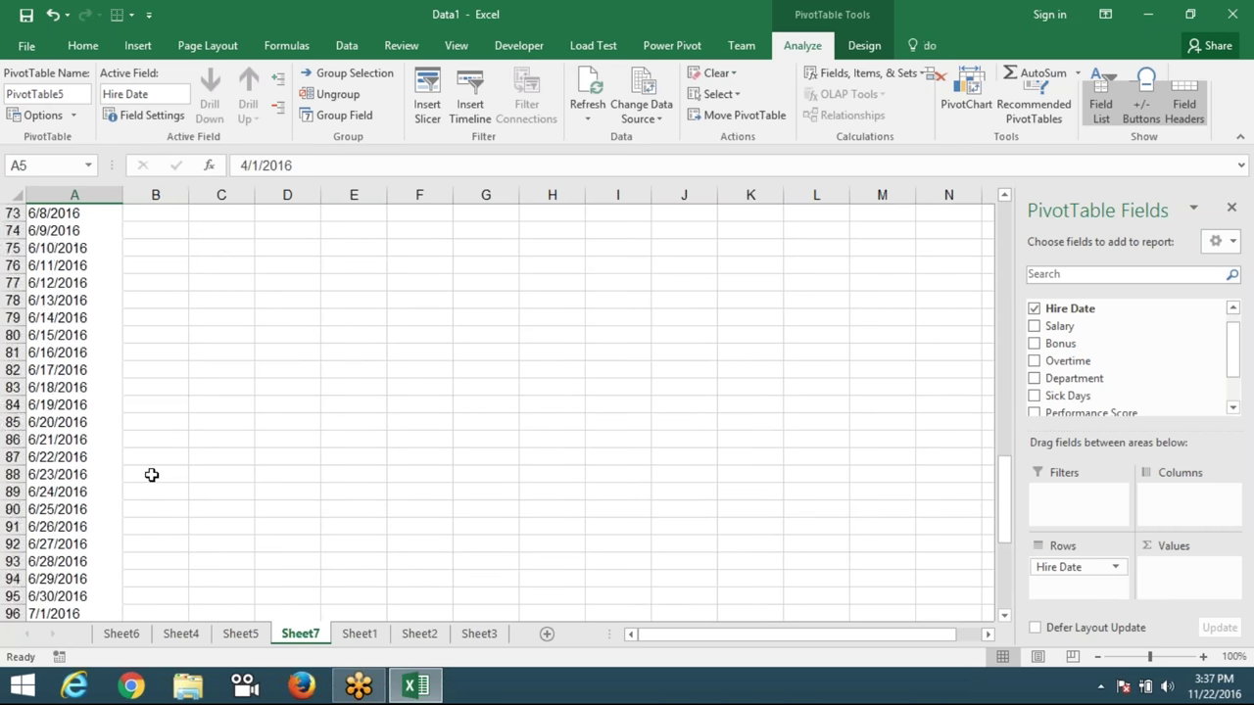
pyautogui.scroll(-2, 152, 474)
pyautogui.scroll(-4, 152, 474)
pyautogui.scroll(5, 153, 474)
pyautogui.scroll(10, 153, 474)
pyautogui.scroll(8, 152, 474)
pyautogui.scroll(6, 152, 474)
pyautogui.scroll(1, 153, 474)
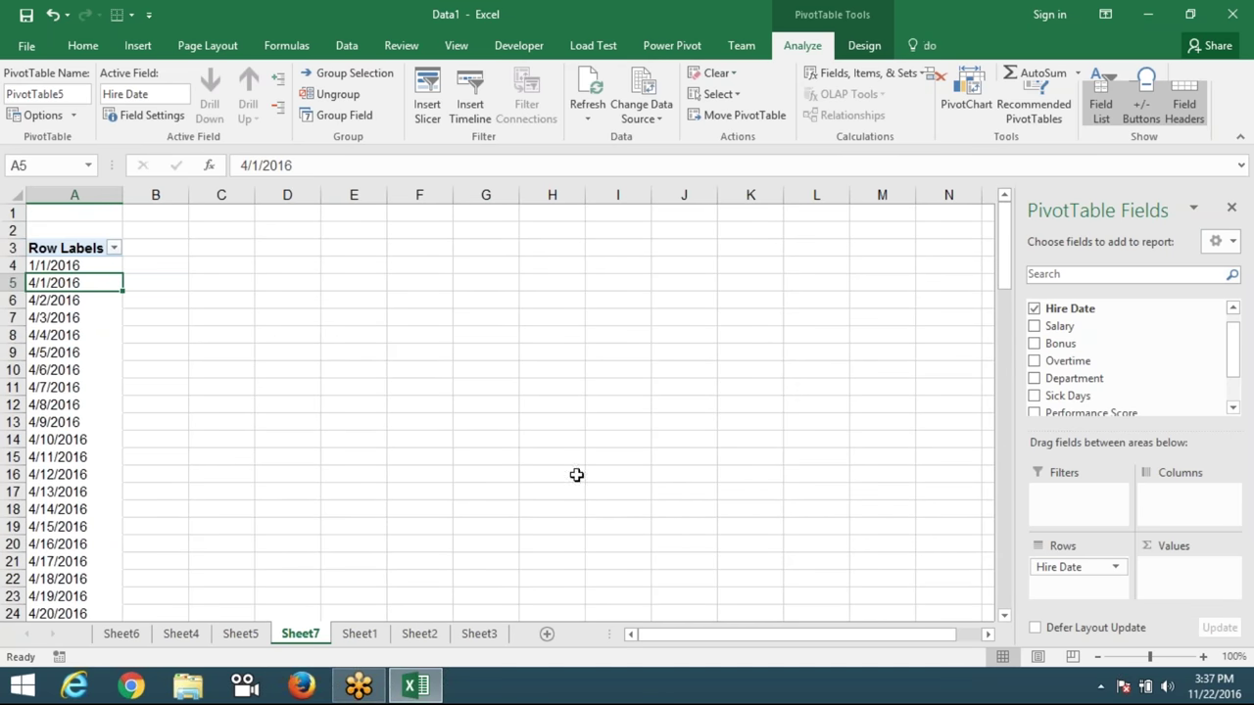
pyautogui.scroll(1, 1236, 355)
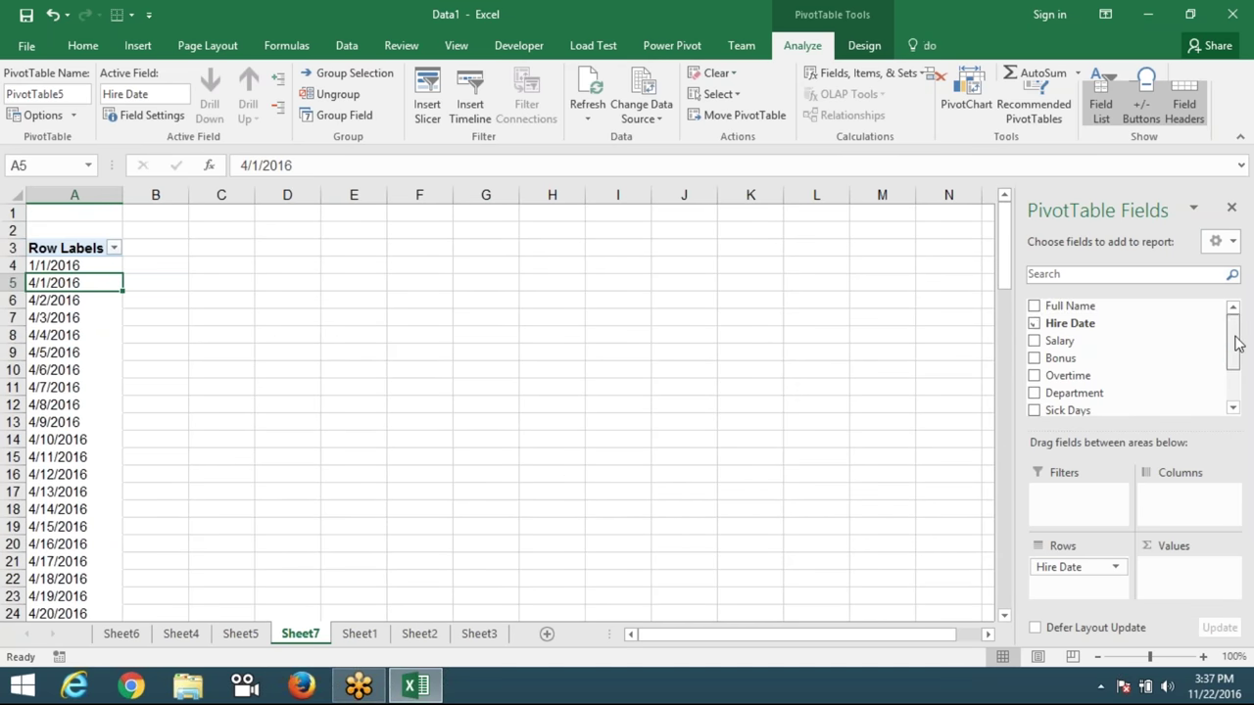
# Add a count of Full Name to Values and open grouping for the hire dates.
pyautogui.moveTo(1108, 306)
pyautogui.mouseDown()
pyautogui.moveTo(1219, 541)
pyautogui.moveTo(1187, 576)
pyautogui.mouseUp()
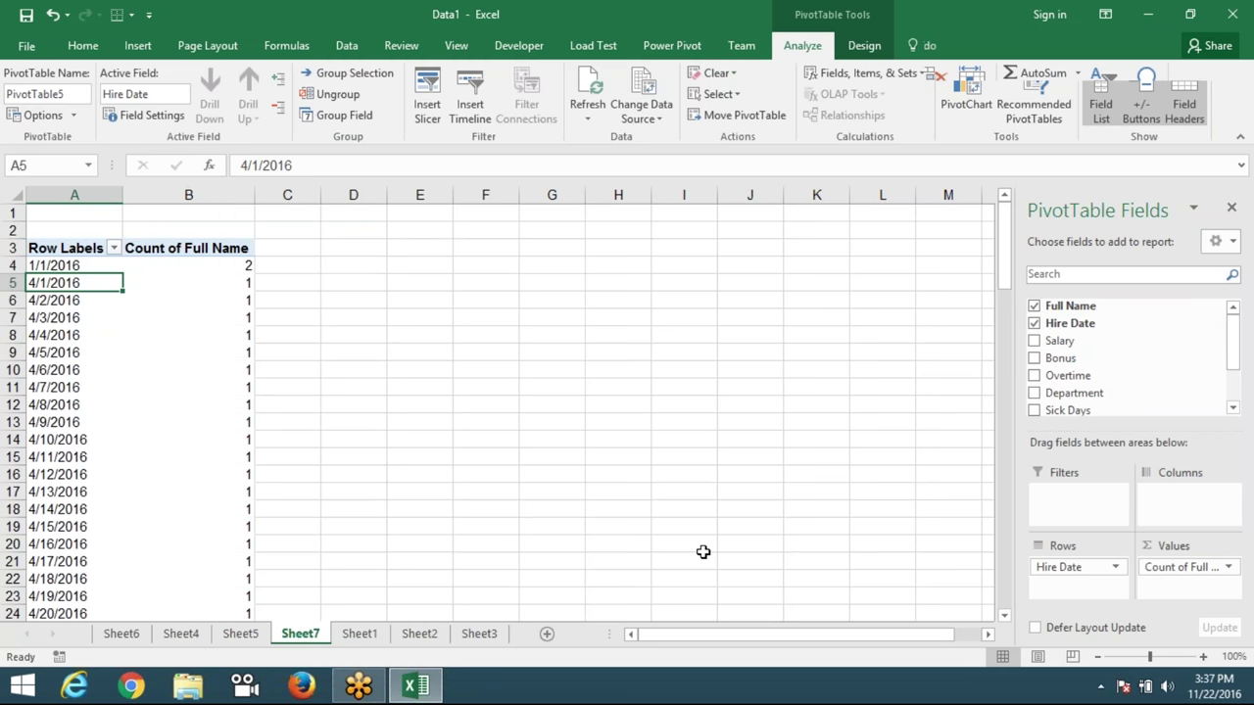
pyautogui.click(52, 338)
pyautogui.click(54, 354)
pyautogui.click(54, 370)
pyautogui.click(53, 388)
pyautogui.click(53, 421)
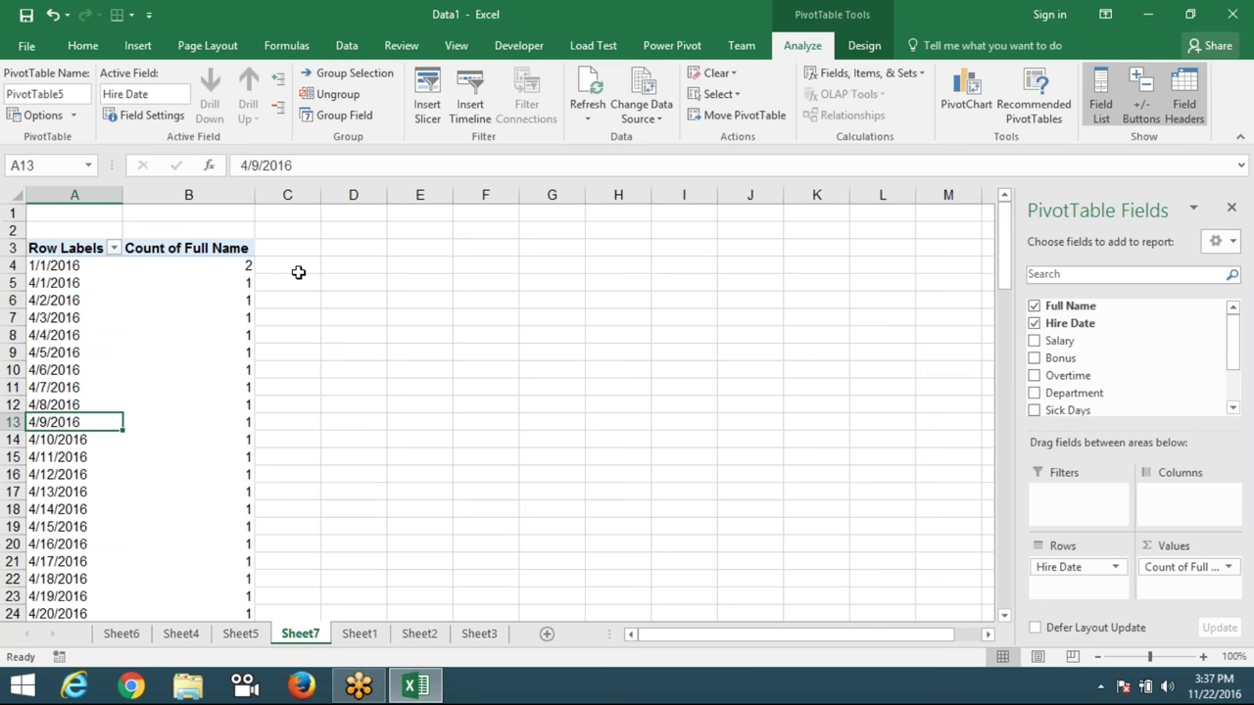
pyautogui.rightClick(62, 296)
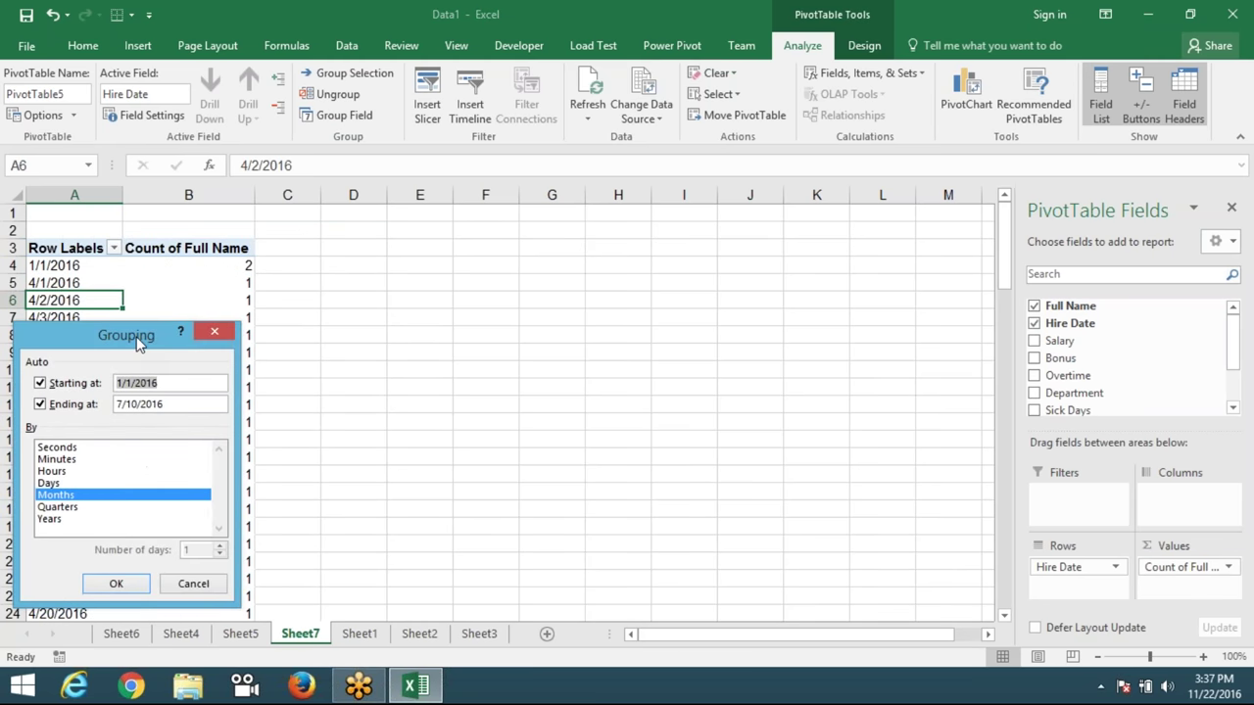
# Group hire dates by month: Jan 2, Apr 30, May 31, Jun 30, Jul 9.
pyautogui.moveTo(142, 335); pyautogui.dragTo(425, 292)
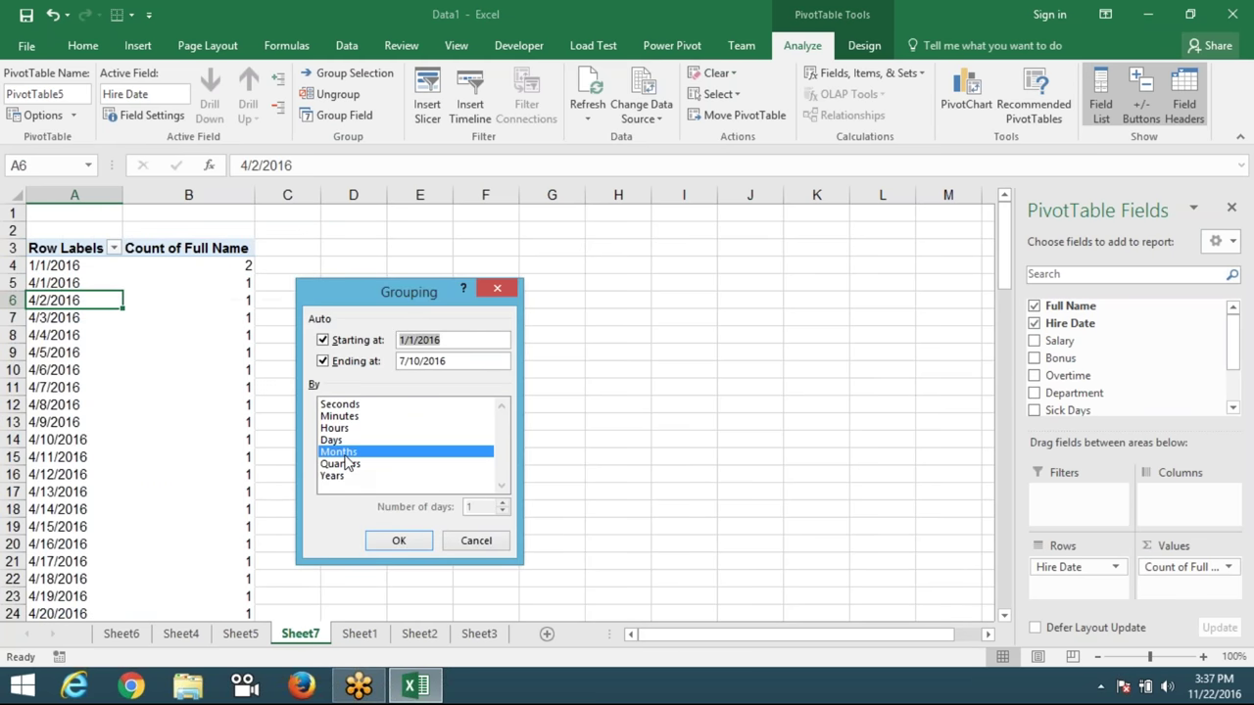
pyautogui.click(414, 544)
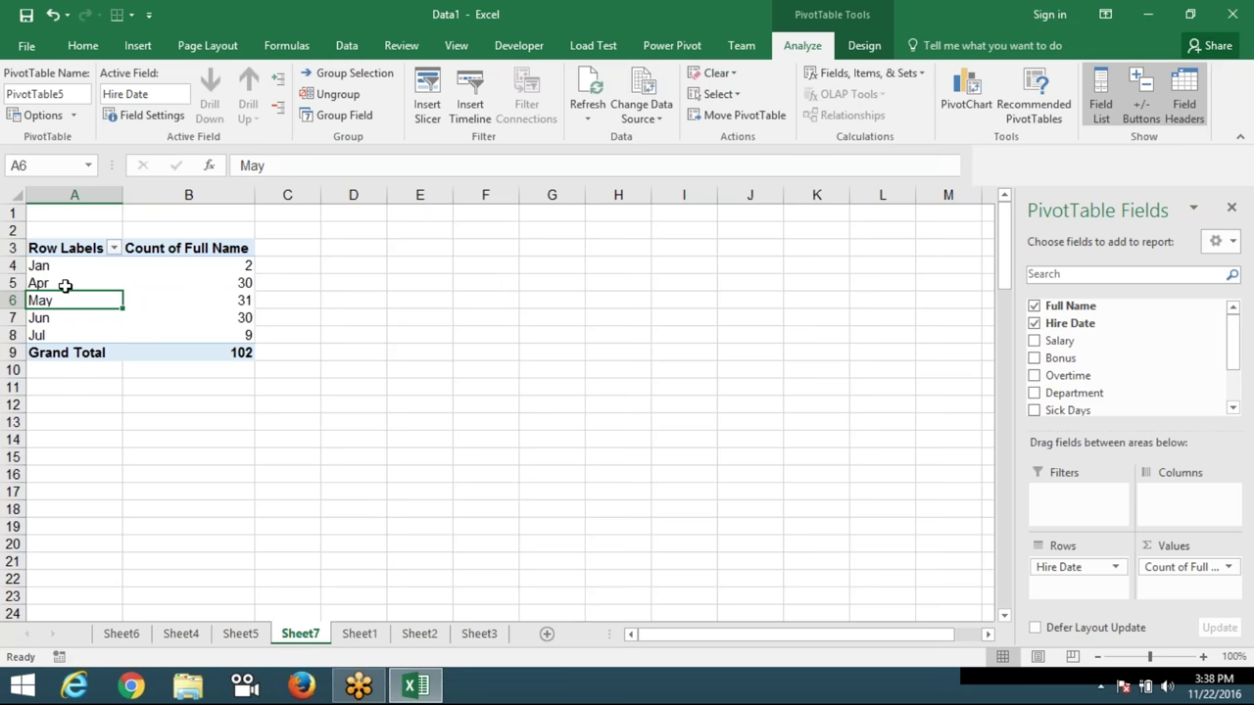
# Add Quarters to the Months grouping so months nest under Qtr1, Qtr2 and Qtr3.
pyautogui.rightClick(67, 299)
pyautogui.click(146, 478)
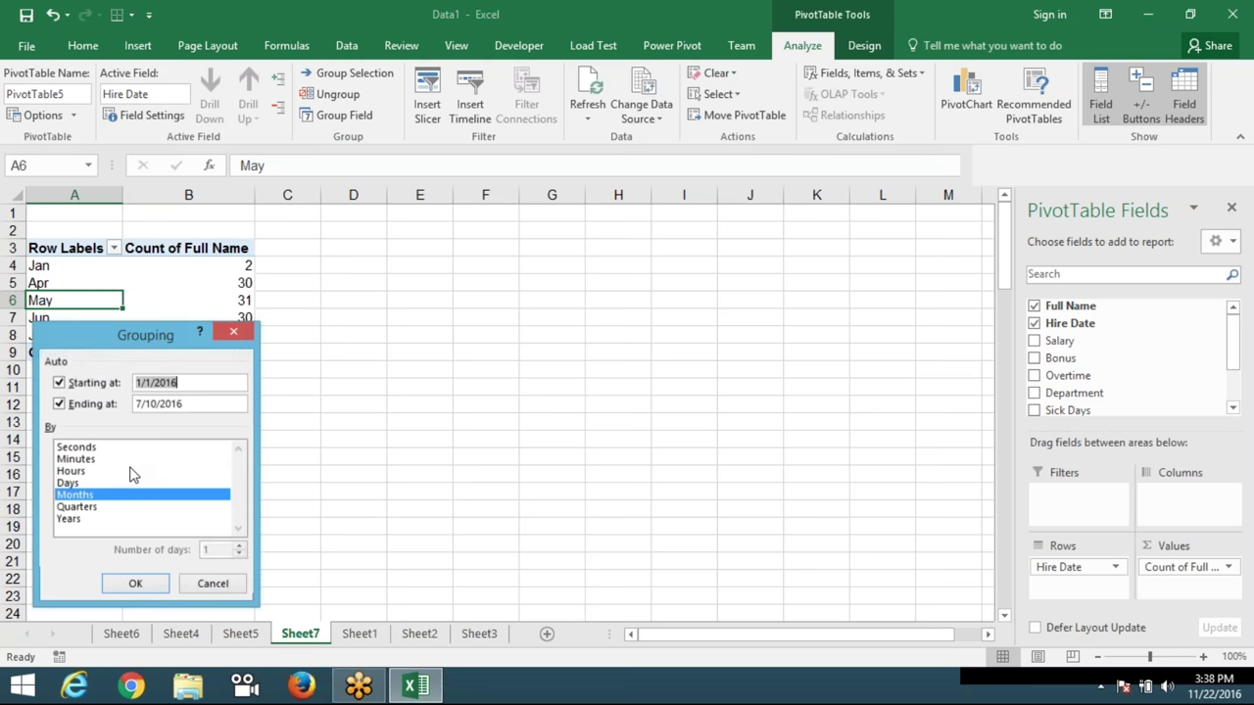
pyautogui.click(88, 507)
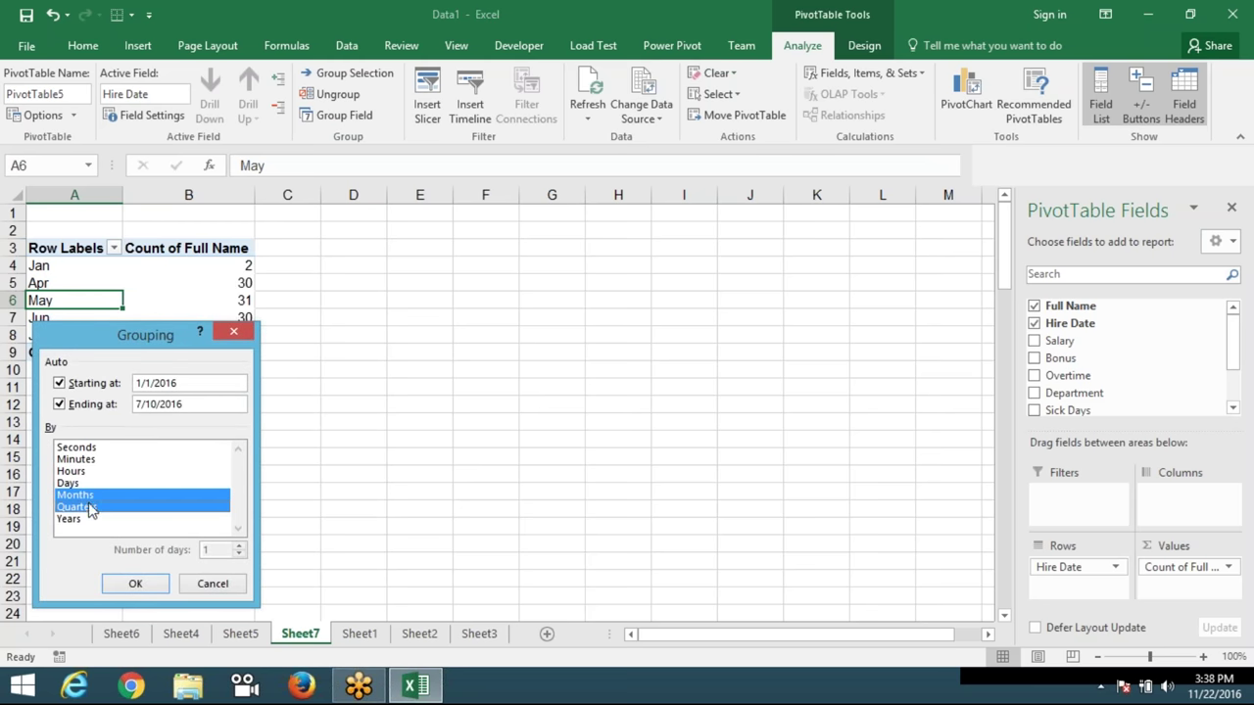
pyautogui.click(147, 585)
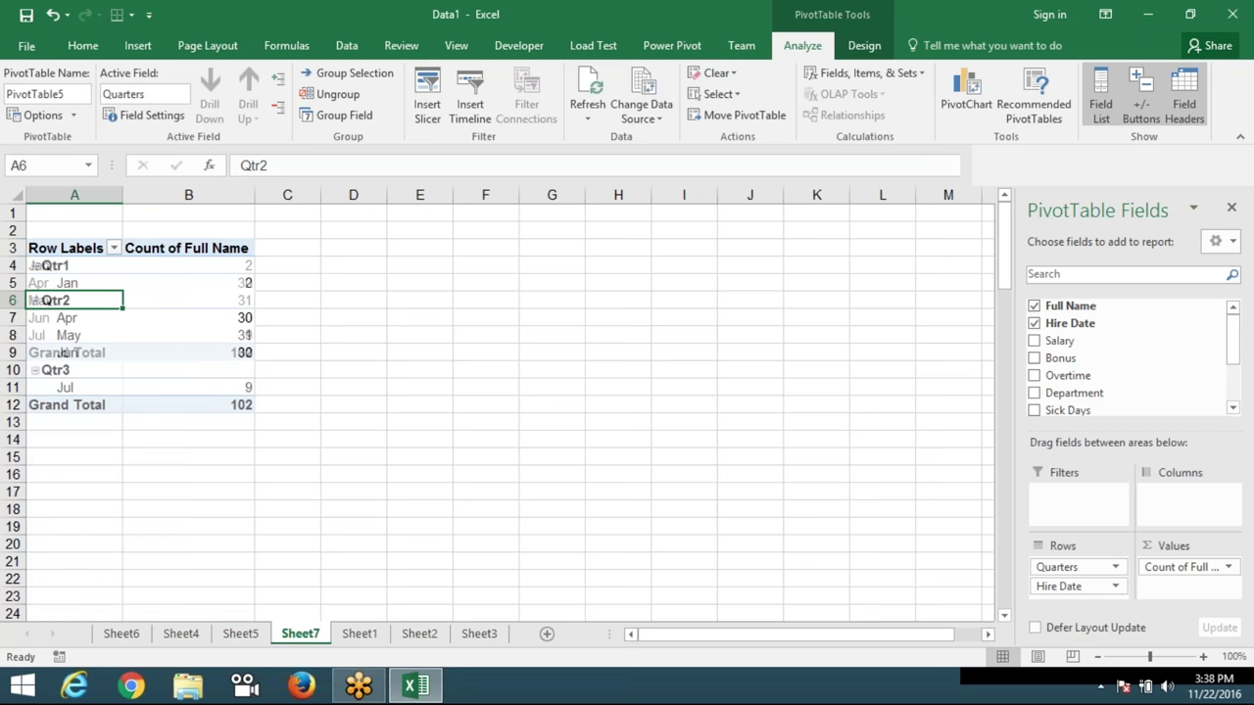
# Reopen the date grouping and confirm the unchanged Months and Quarters settings.
pyautogui.rightClick(65, 302)
pyautogui.press('Escape')
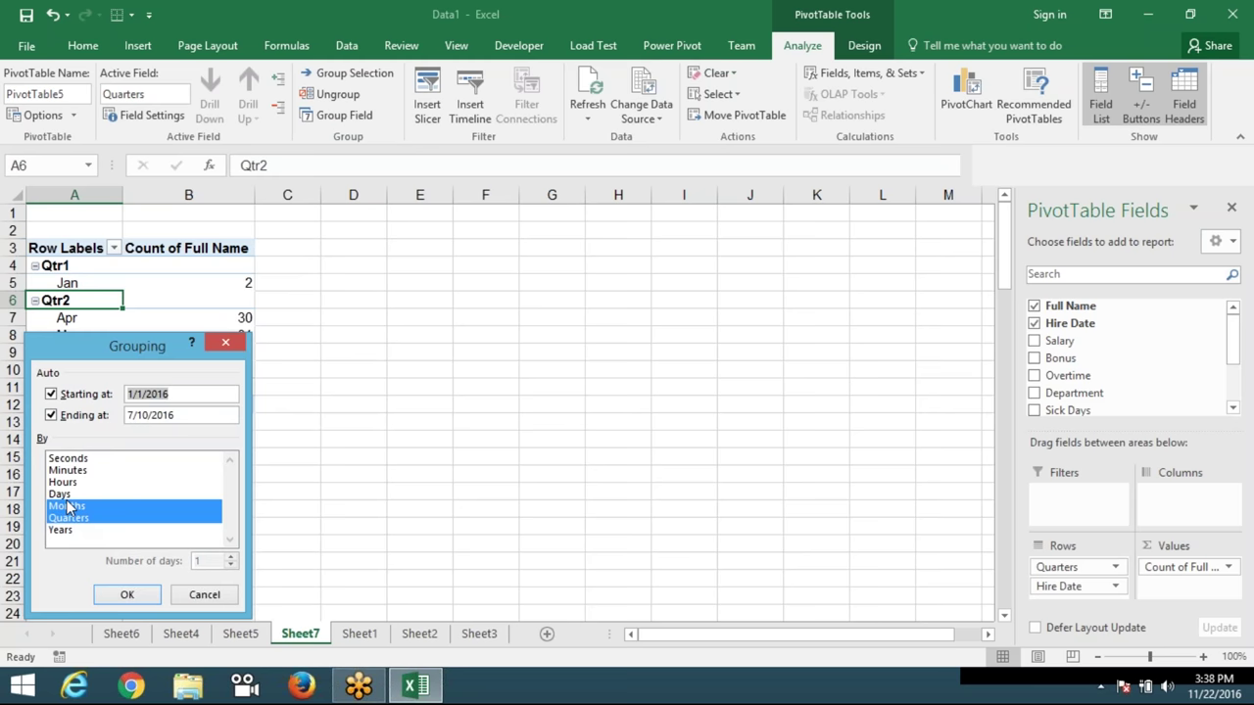
pyautogui.click(126, 595)
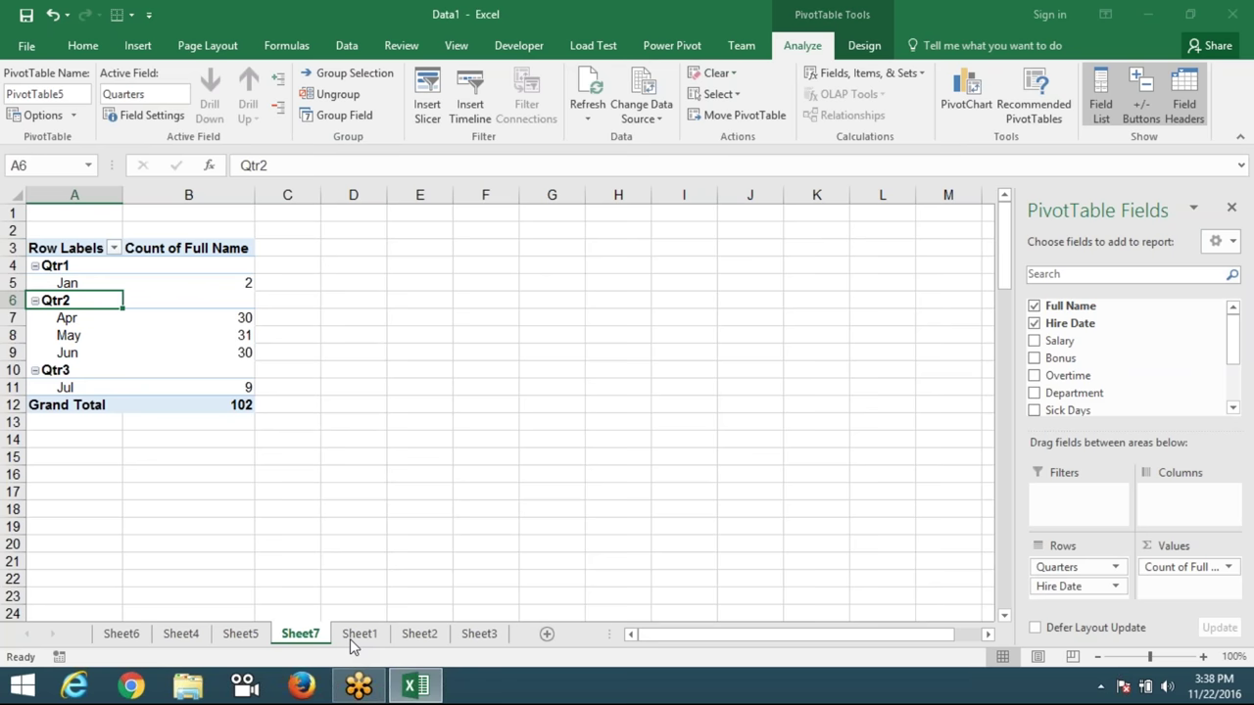
# Glance at Sheet1, then return to the Sheet7 quarterly pivot without changes.
pyautogui.click(350, 634)
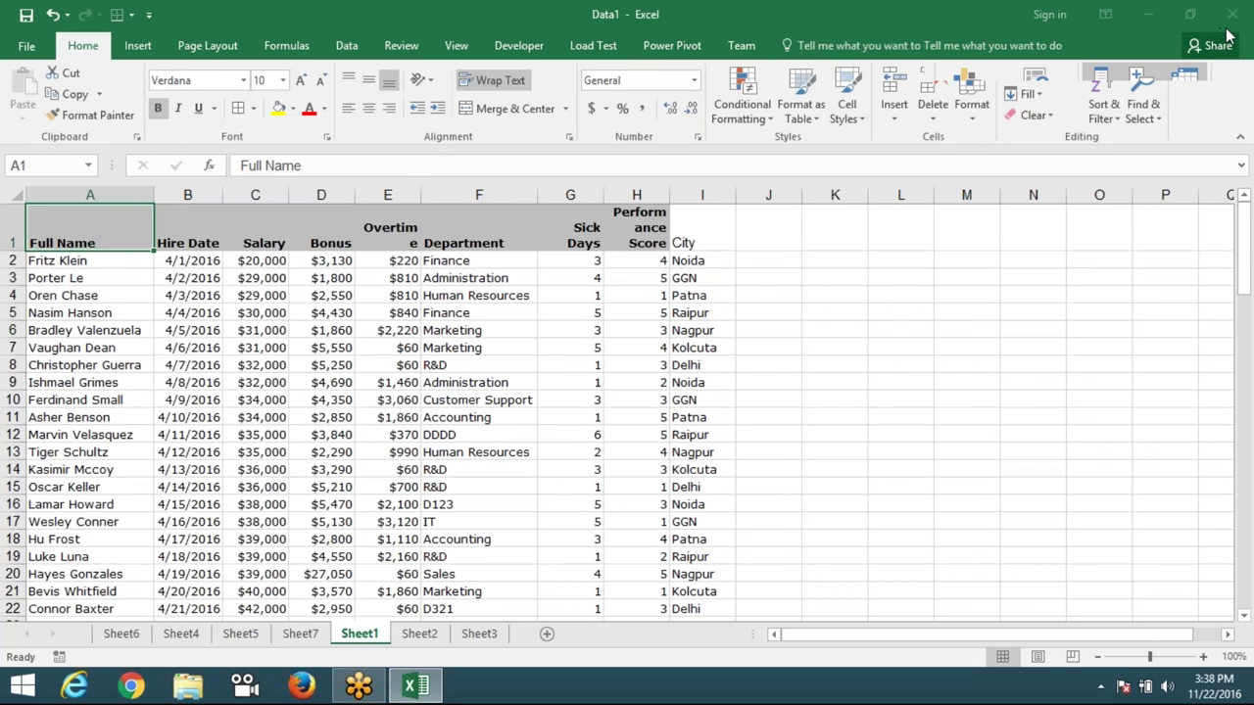
pyautogui.click(301, 633)
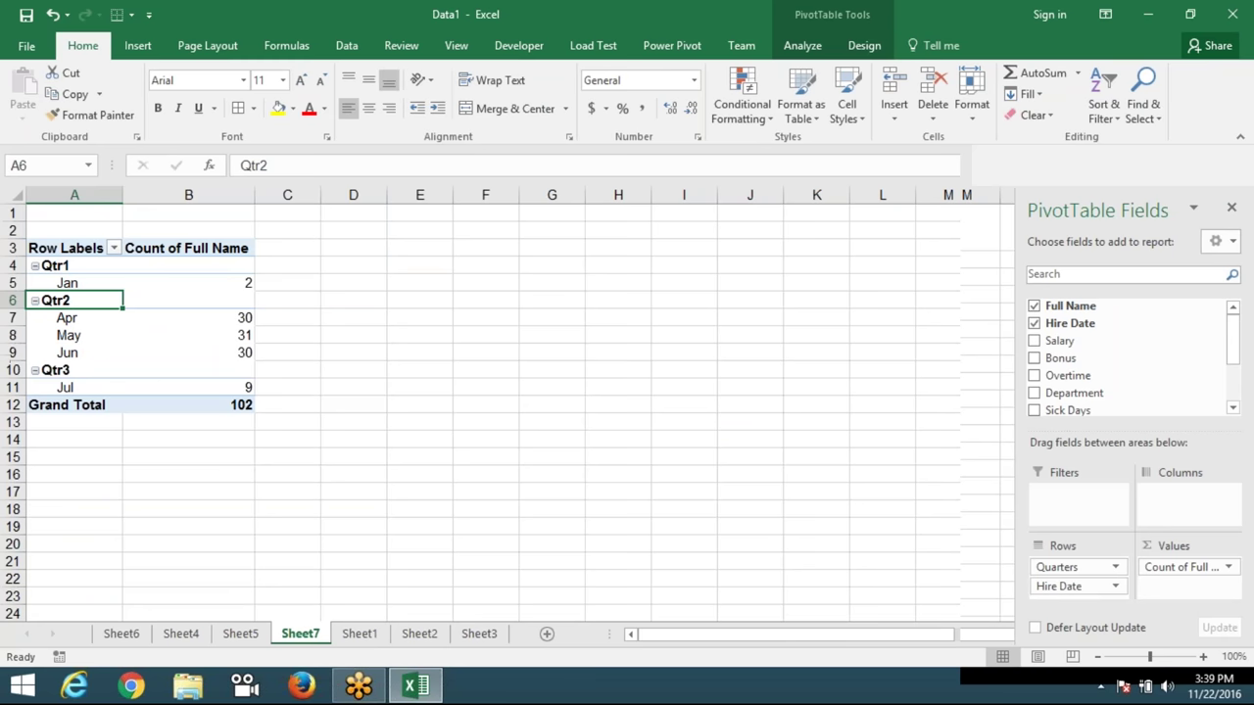
pyautogui.rightClick(53, 301)
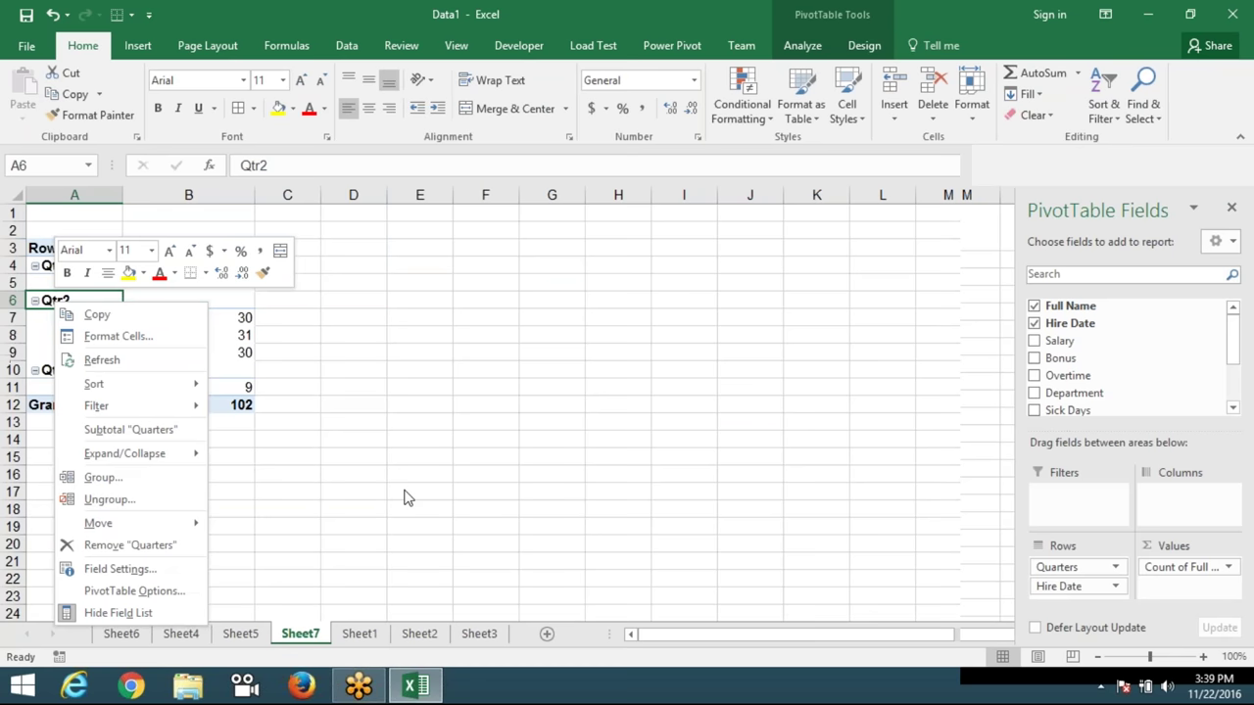
pyautogui.press('Escape')
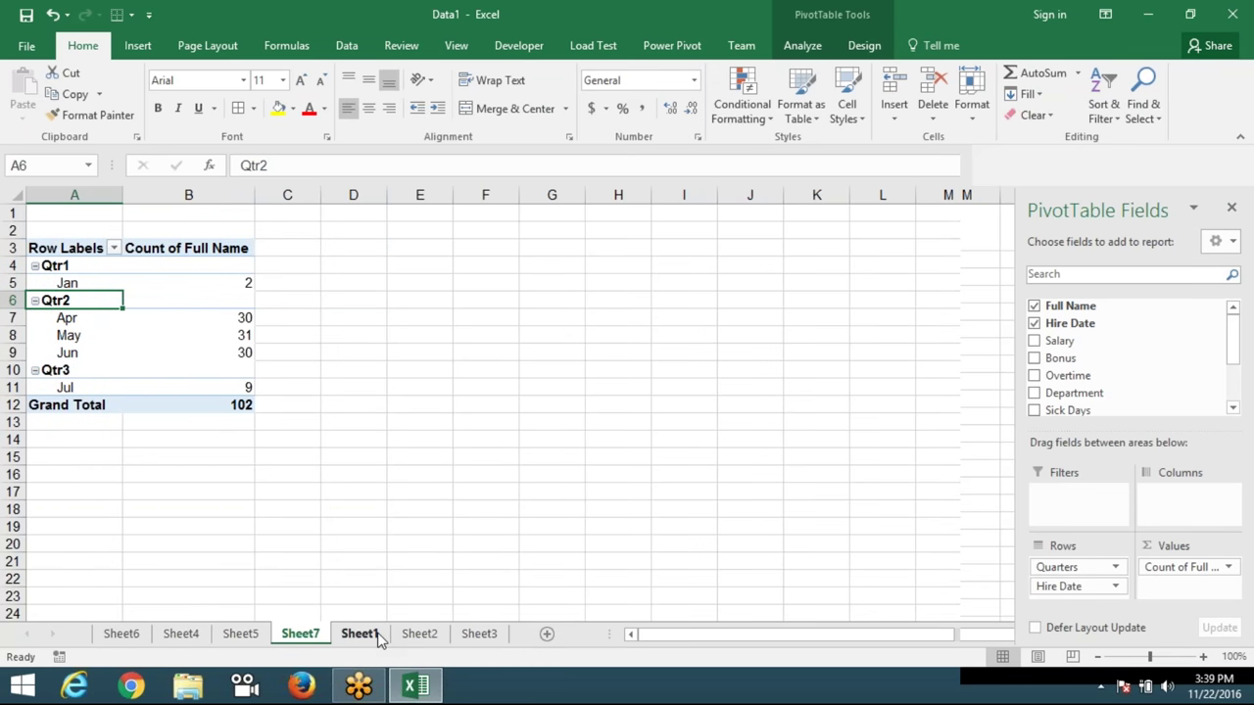
# On Sheet1, select the Salary column and the first seven salaries, C2:C8.
pyautogui.click(359, 634)
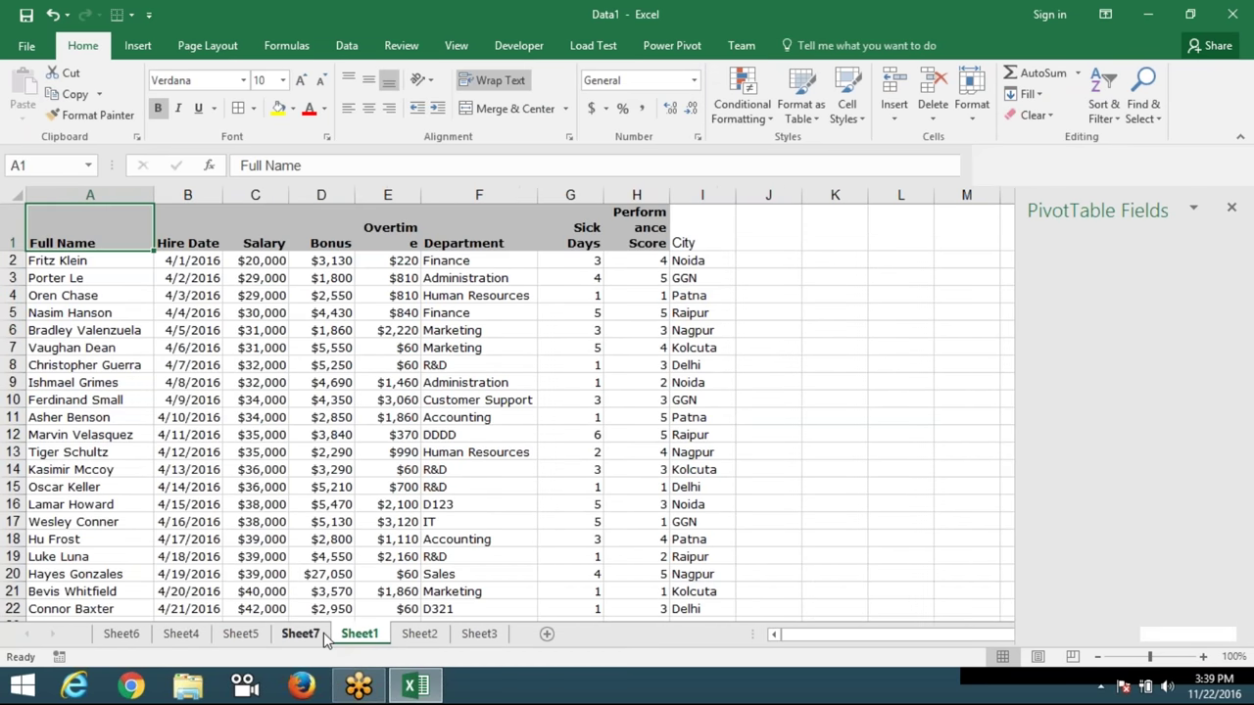
pyautogui.click(303, 384)
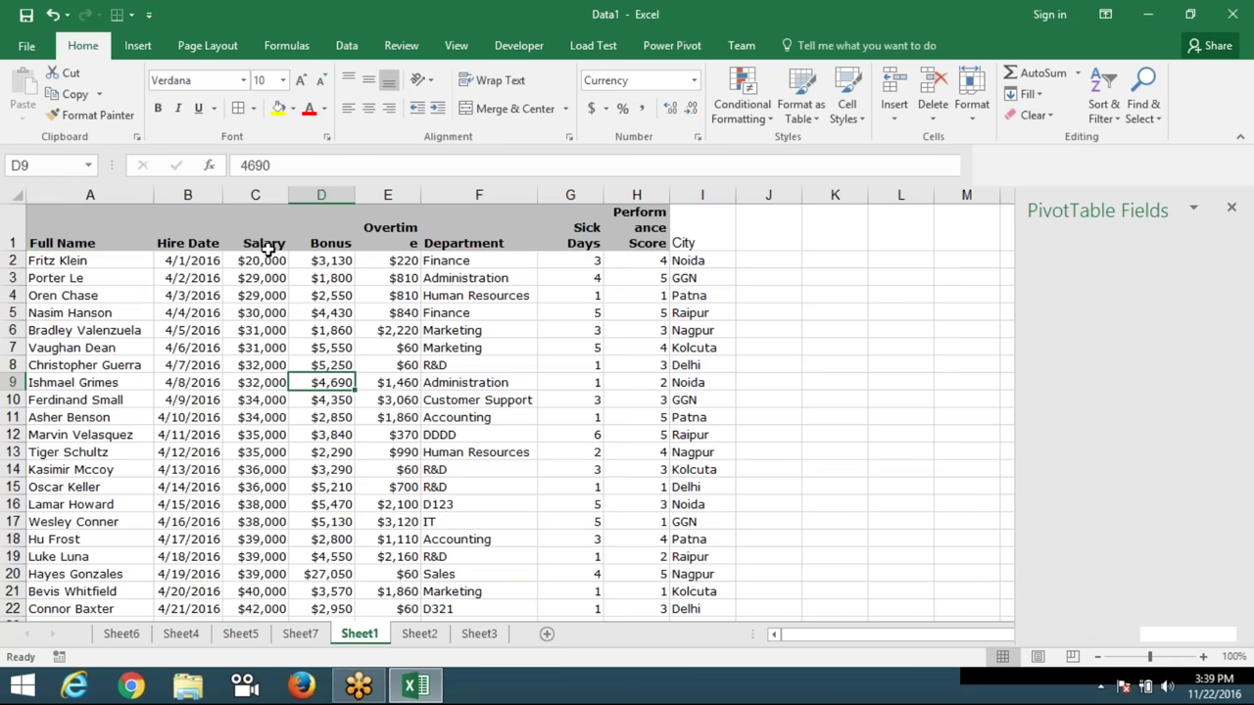
pyautogui.click(266, 198)
pyautogui.moveTo(263, 263); pyautogui.dragTo(265, 360)
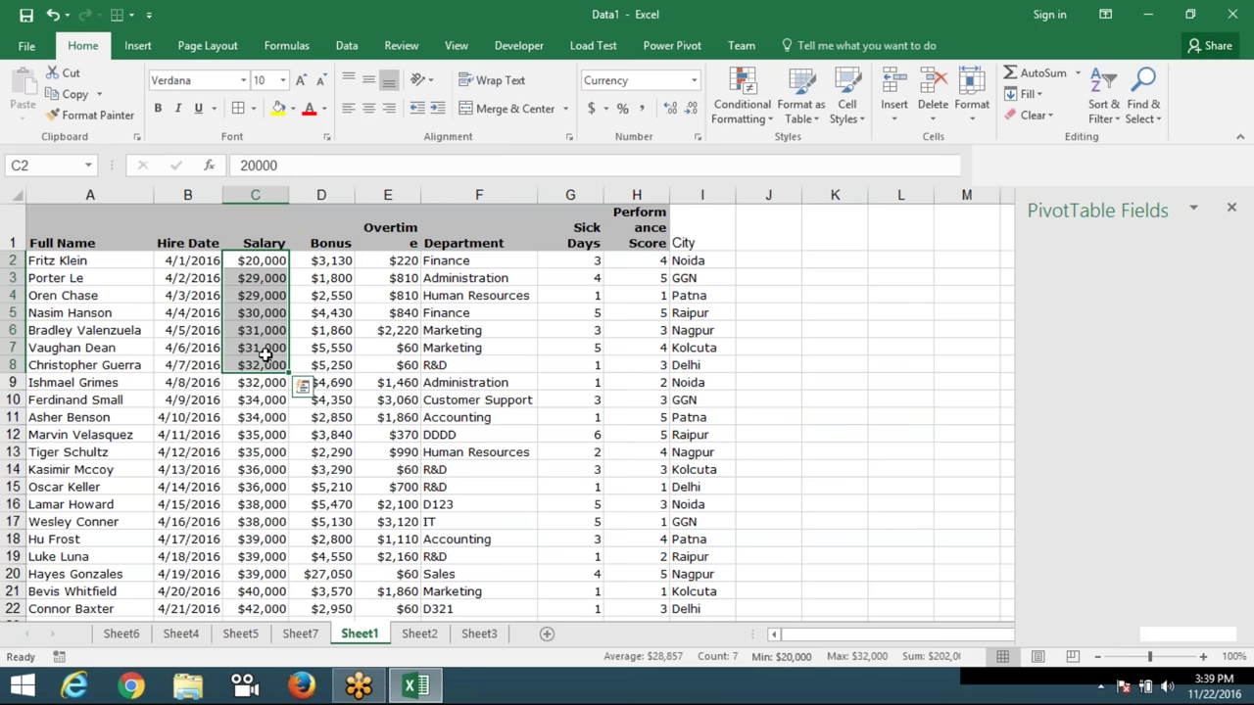
pyautogui.click(1099, 687)
# Create PivotTable6 on Sheet8 from the employee data, listing each Salary as a row.
pyautogui.click(832, 480)
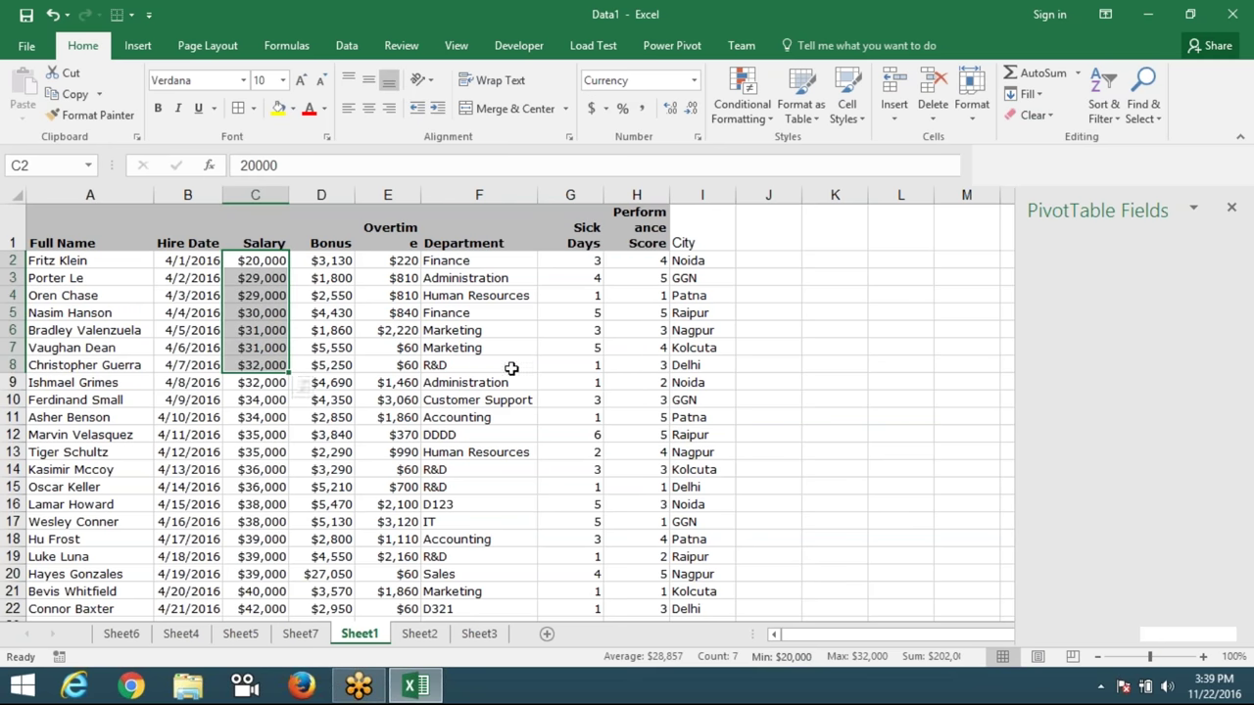
pyautogui.click(68, 232)
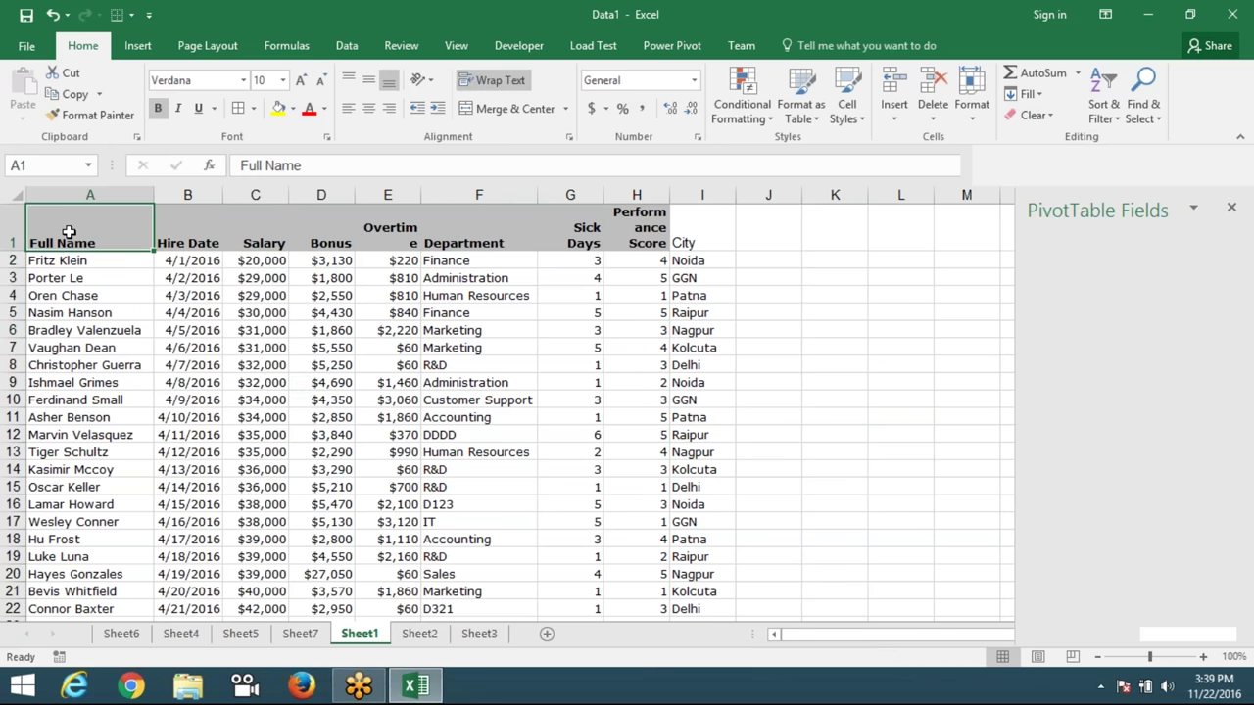
pyautogui.click(137, 45)
pyautogui.click(31, 93)
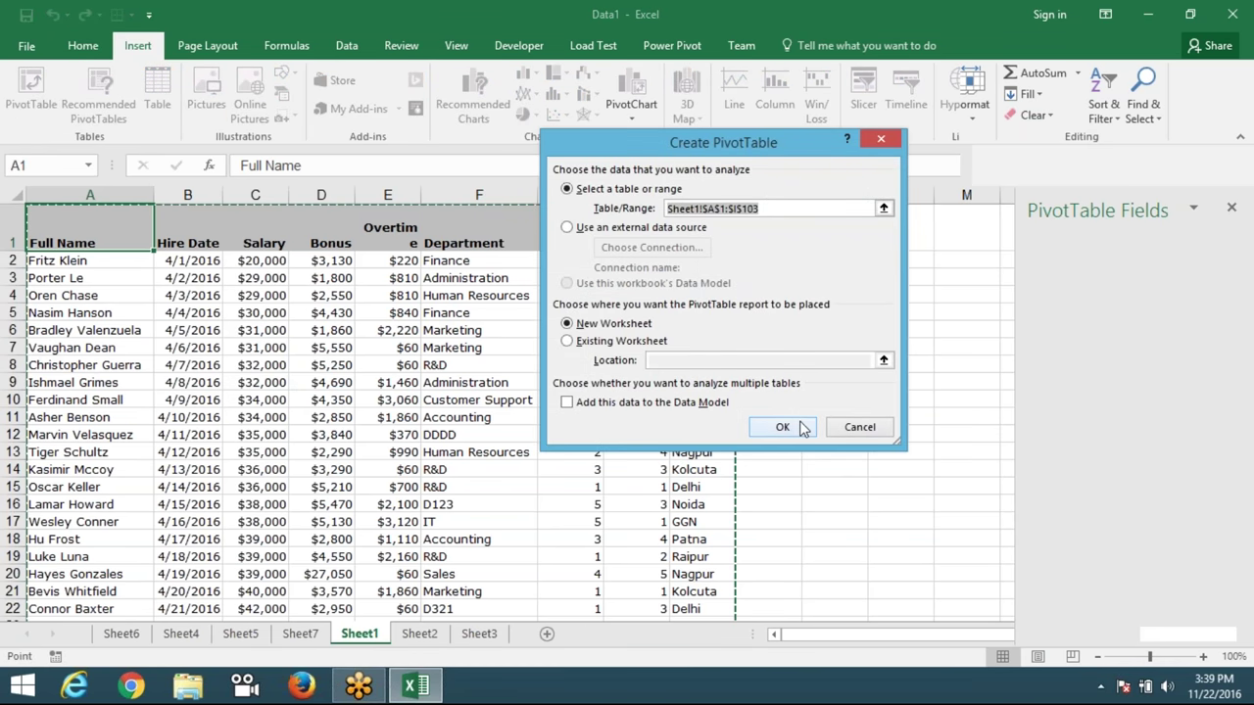
pyautogui.click(784, 427)
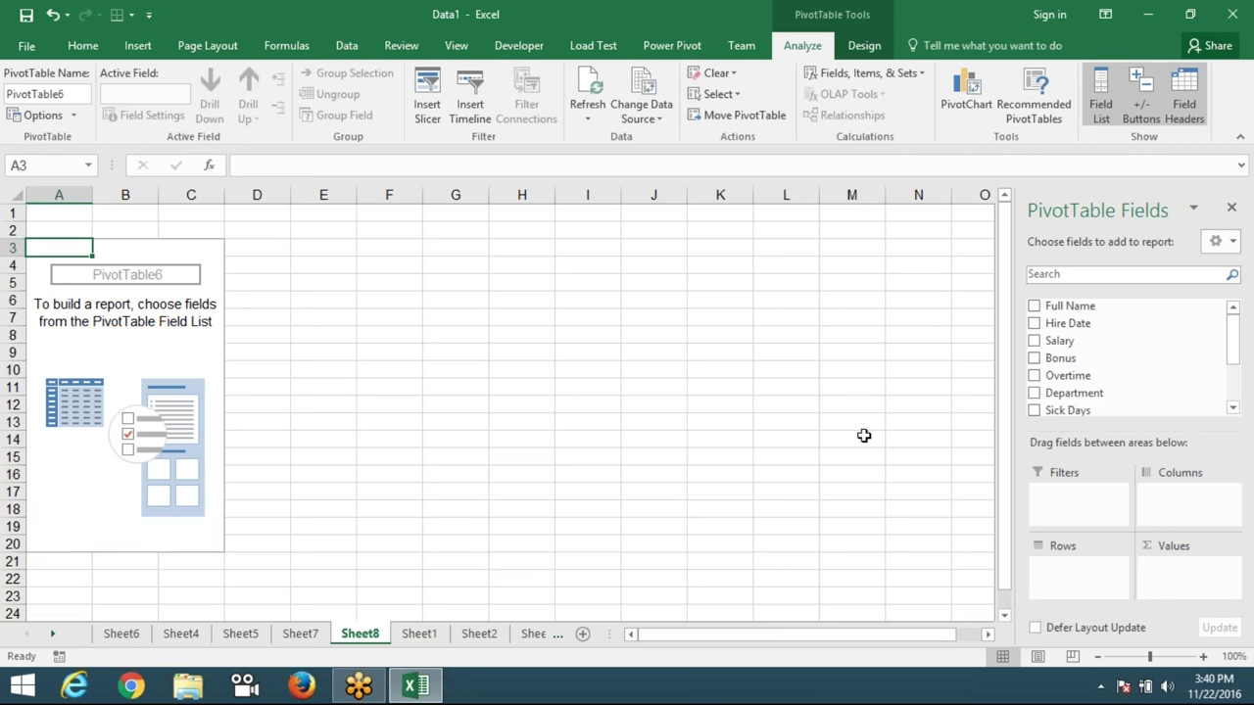
pyautogui.moveTo(1058, 345)
pyautogui.mouseDown()
pyautogui.moveTo(1090, 584)
pyautogui.moveTo(1082, 573)
pyautogui.mouseUp()
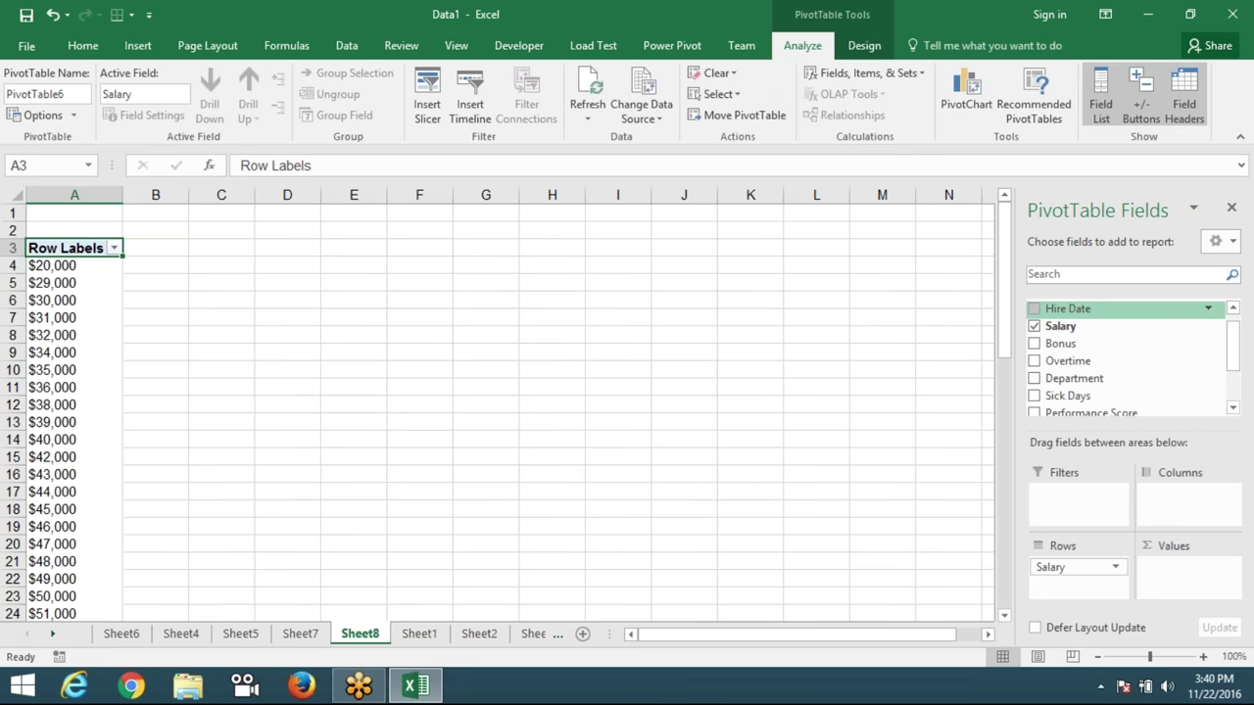
pyautogui.moveTo(1233, 338); pyautogui.dragTo(1233, 324)
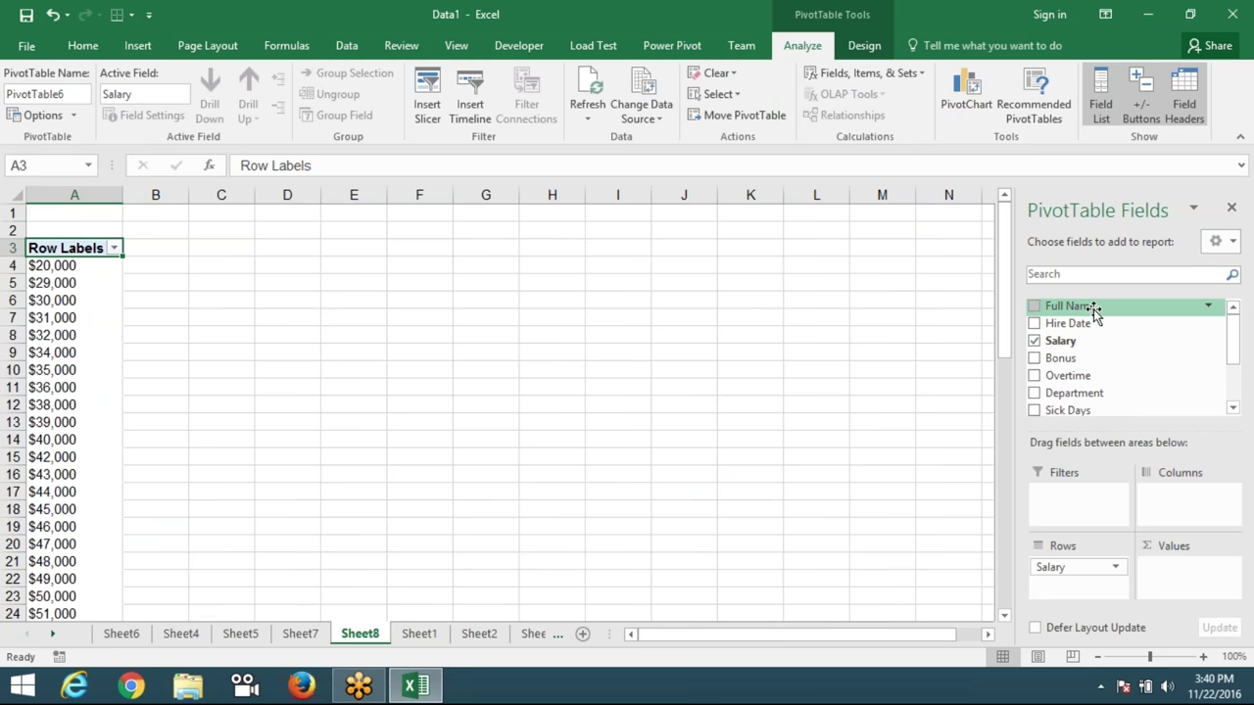
# Add a count of Full Name to the salary pivot's values.
pyautogui.moveTo(1093, 306); pyautogui.dragTo(1212, 568)
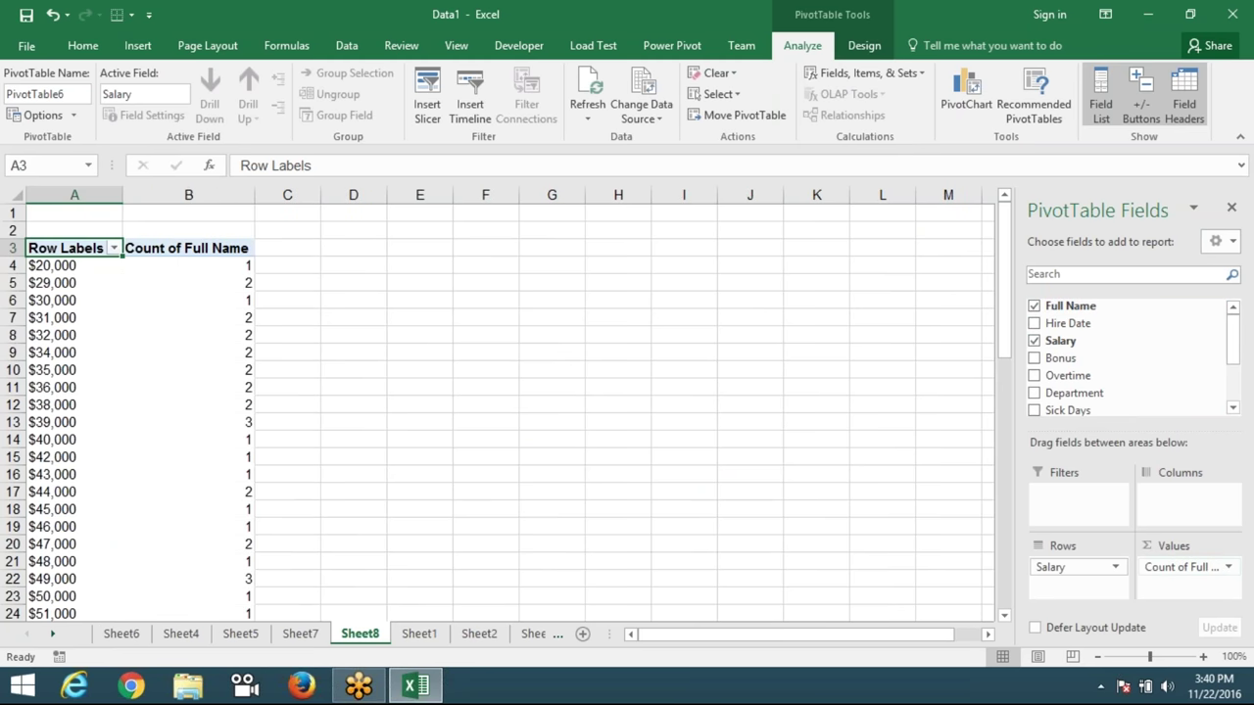
pyautogui.moveTo(34, 268); pyautogui.dragTo(30, 331)
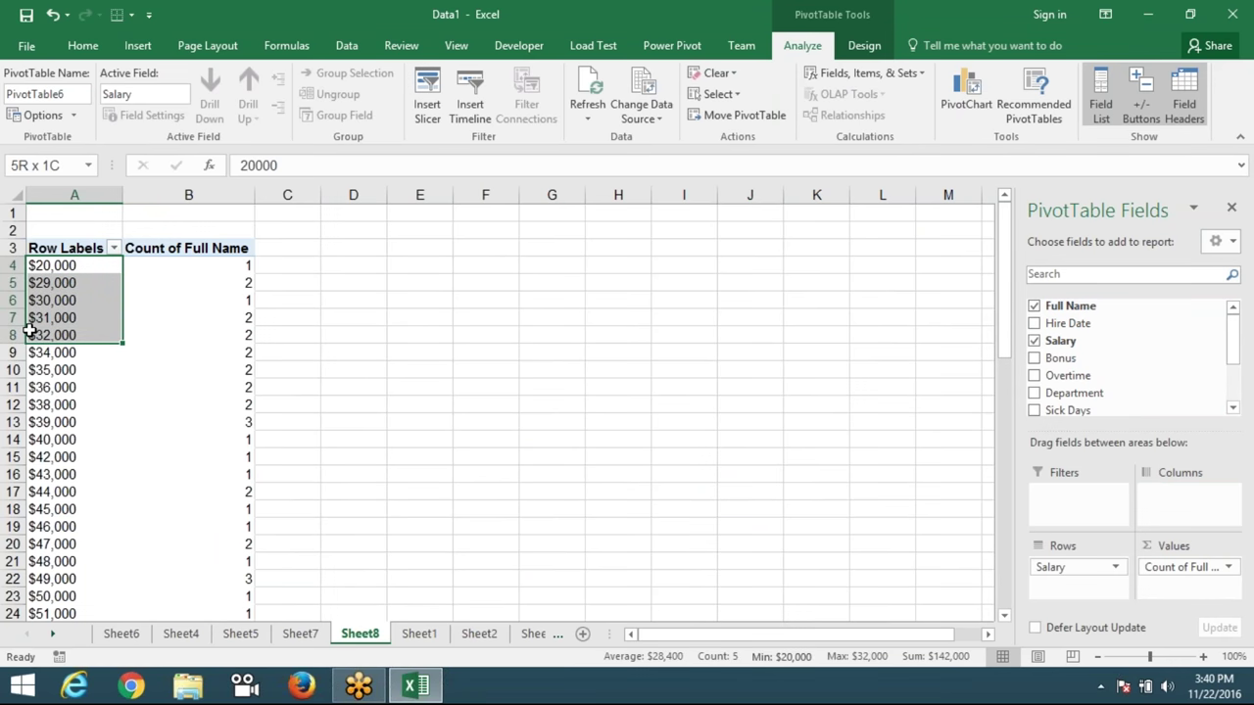
pyautogui.click(44, 298)
# Group the salary labels into bands 20000 wide.
pyautogui.rightClick(43, 299)
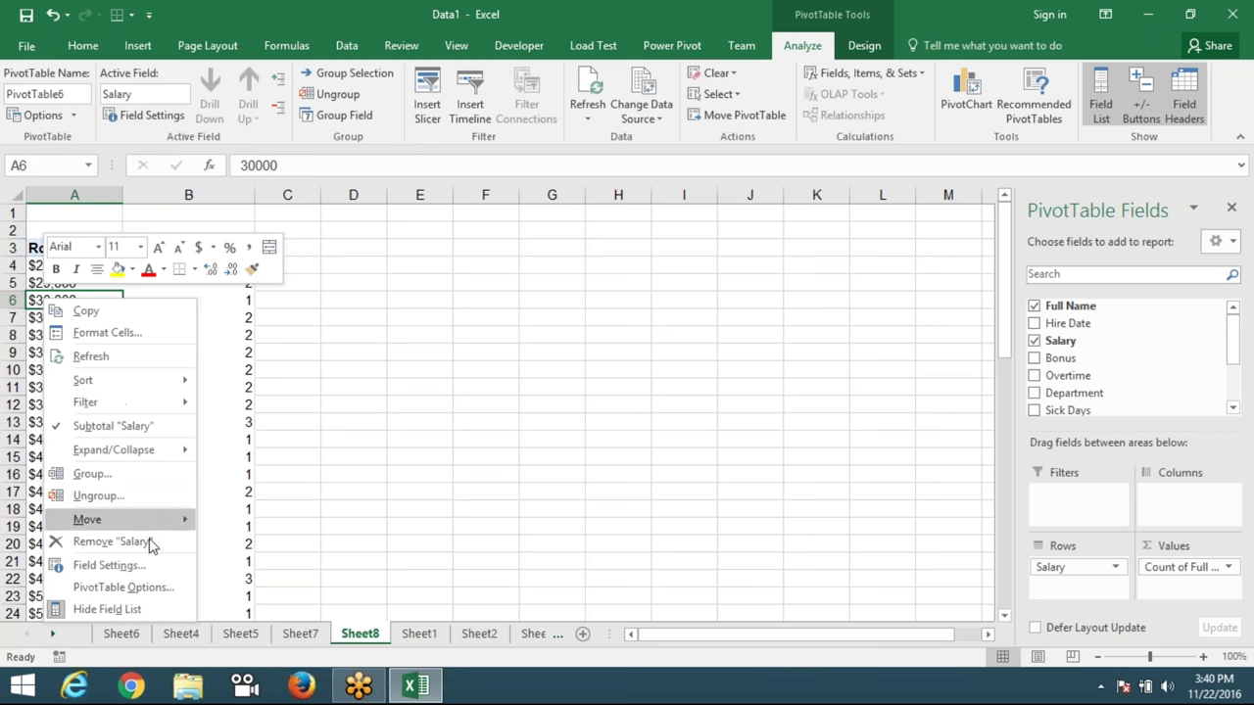
pyautogui.click(98, 474)
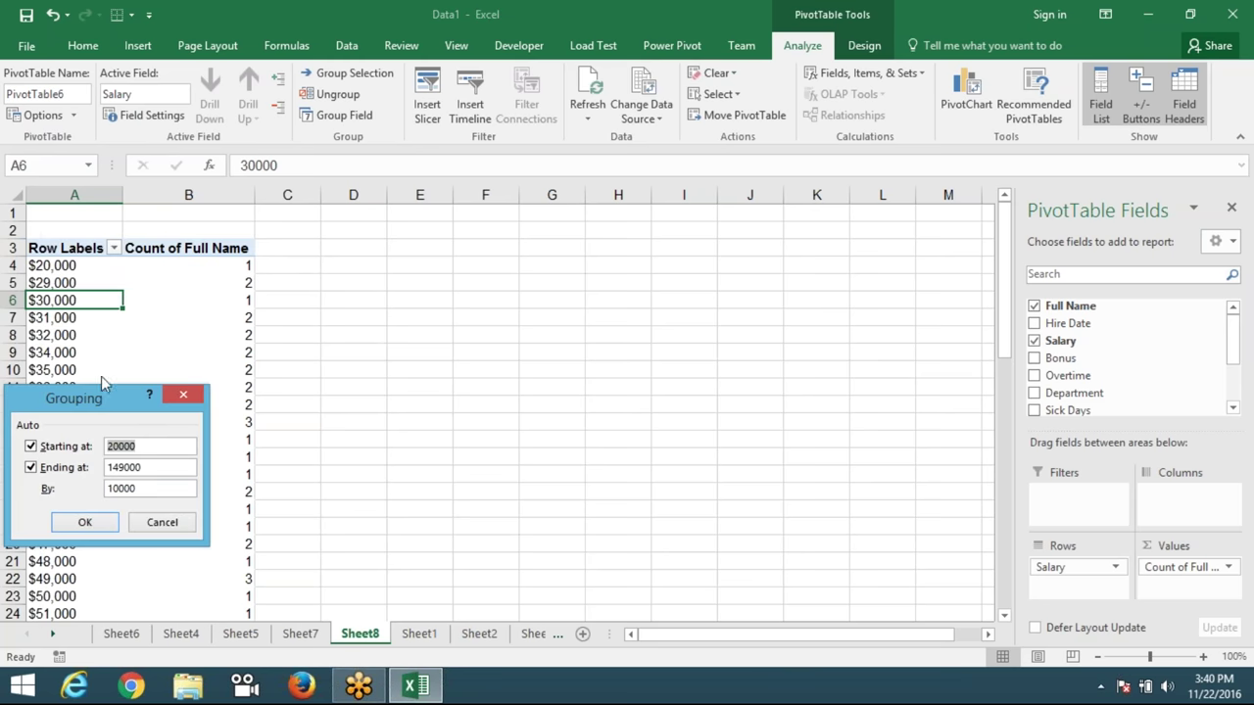
pyautogui.moveTo(98, 397); pyautogui.dragTo(376, 321)
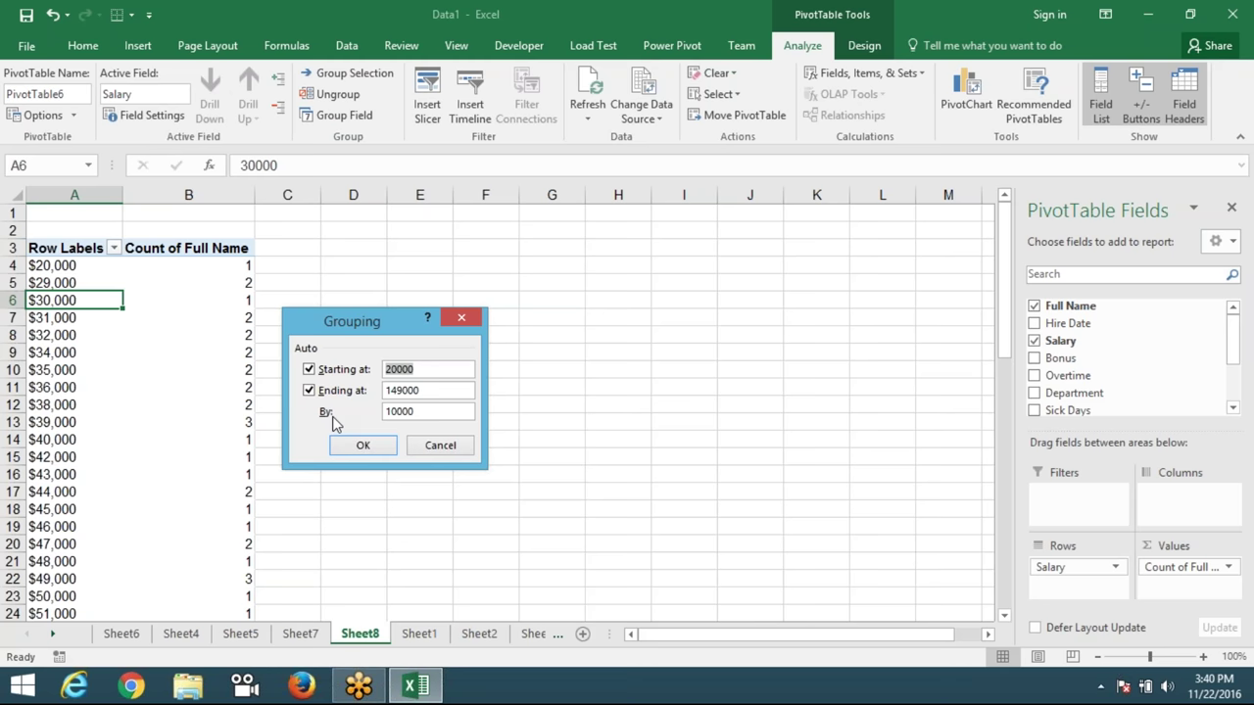
pyautogui.moveTo(435, 412); pyautogui.dragTo(380, 413)
pyautogui.write('20000')
pyautogui.click(357, 443)
pyautogui.click(54, 264)
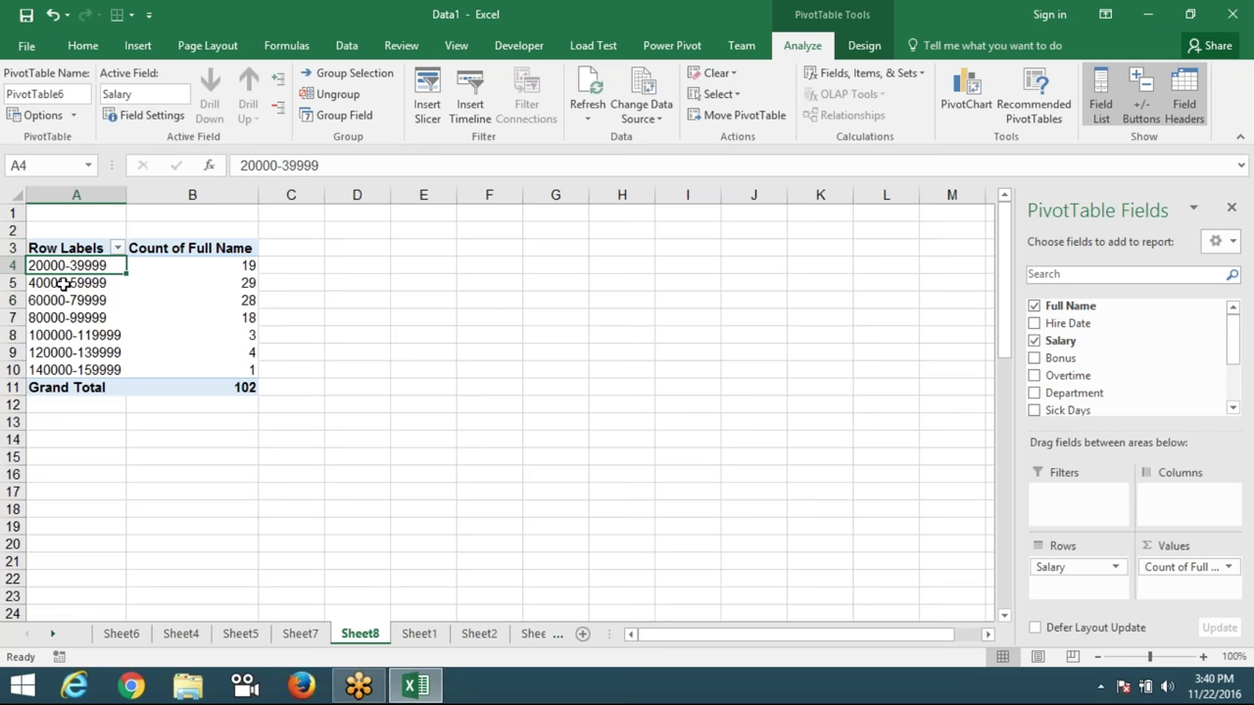
pyautogui.click(64, 283)
pyautogui.click(65, 301)
pyautogui.click(66, 318)
pyautogui.click(71, 335)
pyautogui.click(40, 352)
pyautogui.click(77, 369)
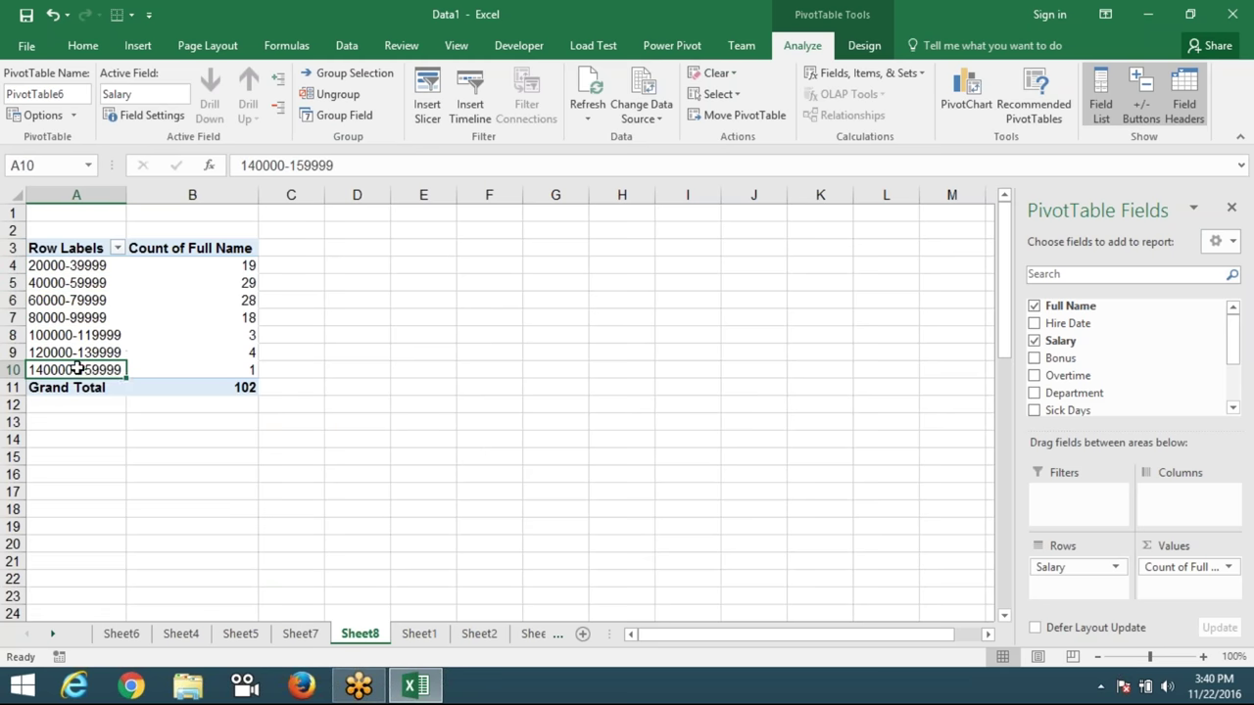
pyautogui.click(301, 635)
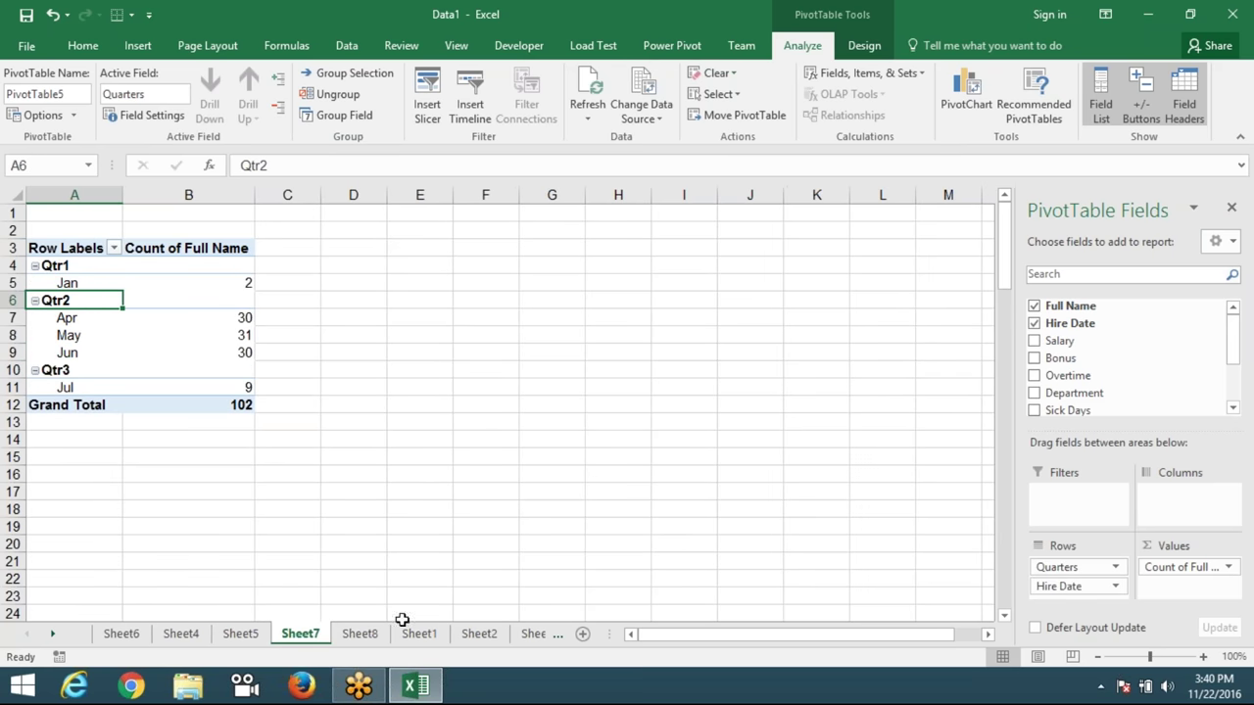
# Drop Quarters, re-add Hire Date to rows, and ungroup it into individual dates.
pyautogui.moveTo(1062, 586)
pyautogui.mouseDown()
pyautogui.moveTo(1097, 574)
pyautogui.moveTo(1067, 392)
pyautogui.mouseUp()
pyautogui.moveTo(1067, 323); pyautogui.dragTo(1066, 576)
pyautogui.rightClick(67, 282)
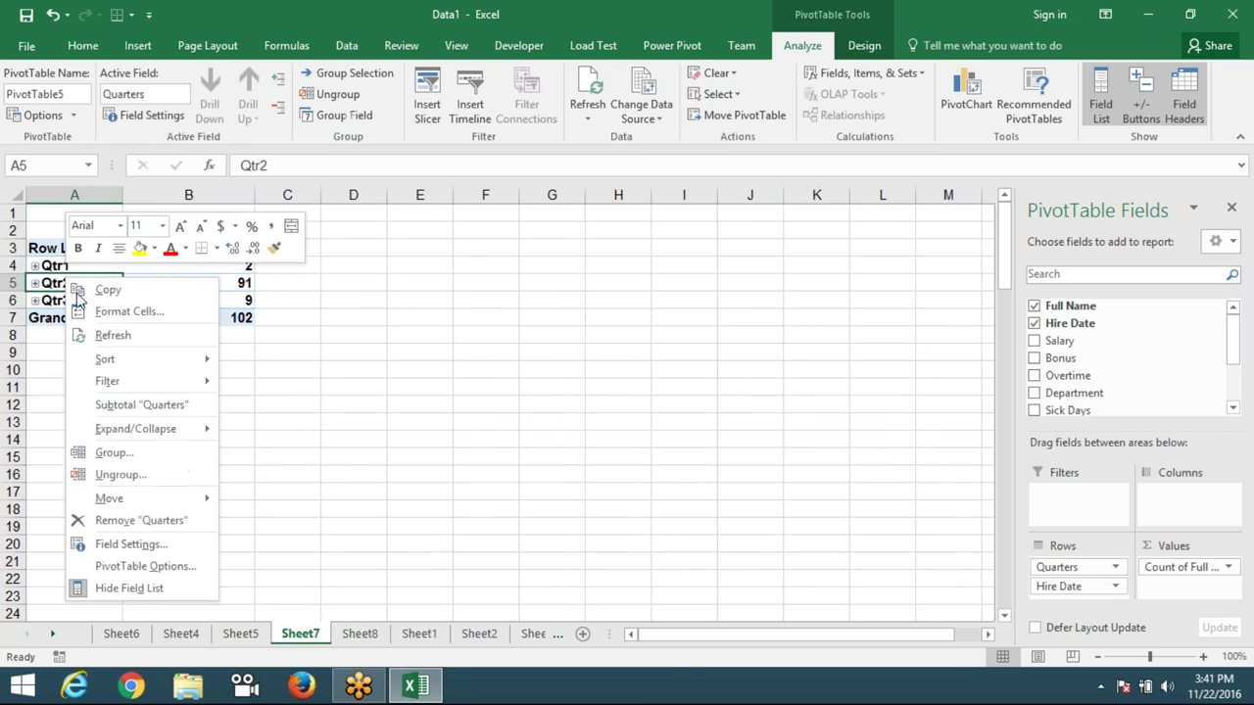
pyautogui.click(123, 475)
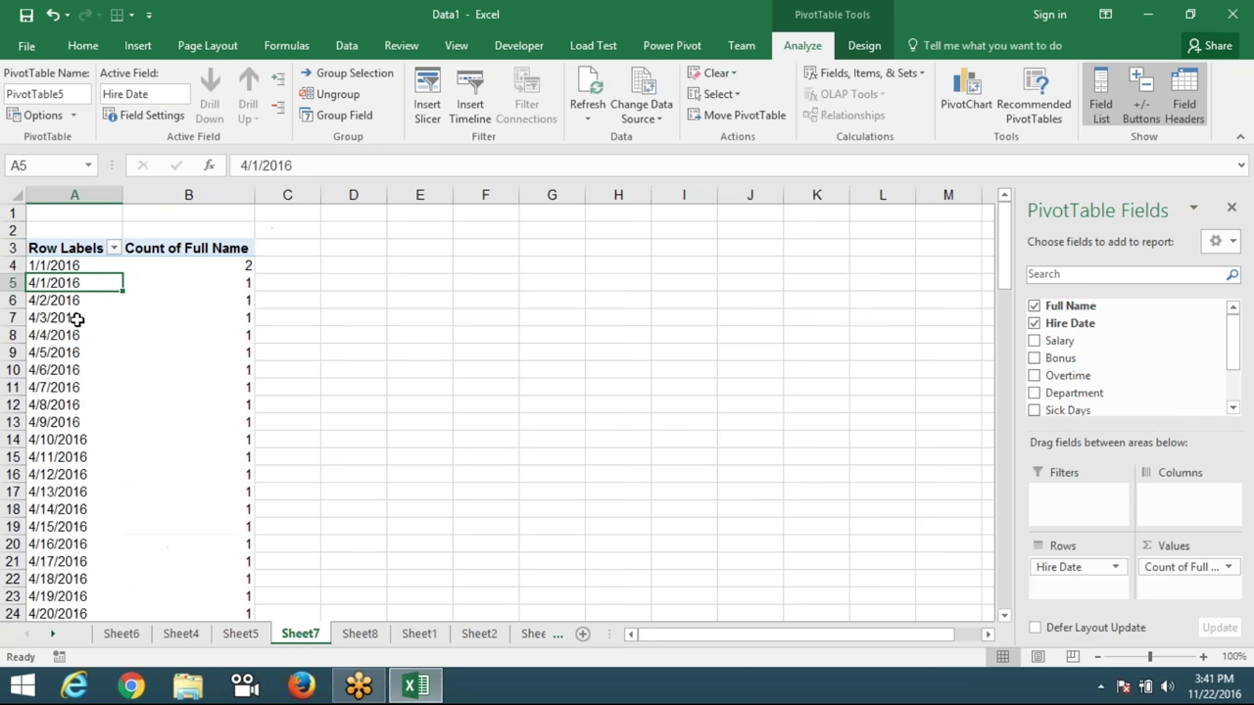
pyautogui.click(76, 266)
pyautogui.click(217, 266)
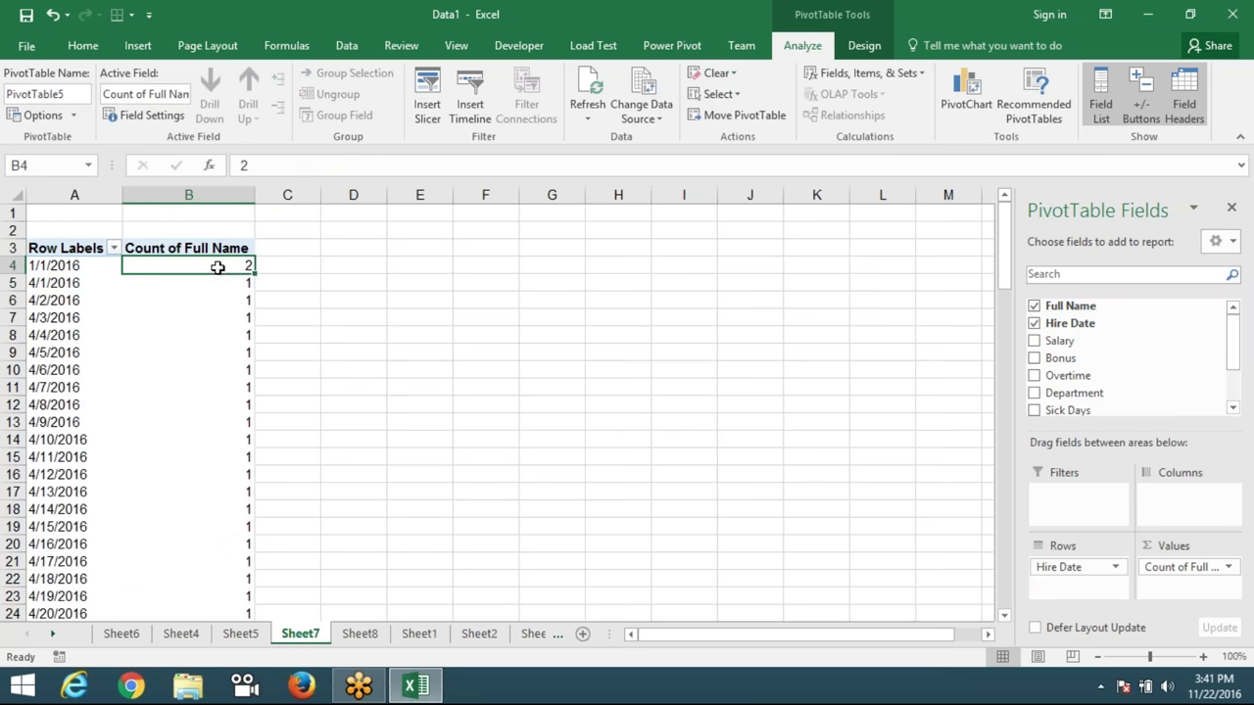
pyautogui.scroll(-2, 167, 314)
pyautogui.scroll(4, 167, 314)
pyautogui.moveTo(61, 283); pyautogui.dragTo(64, 344)
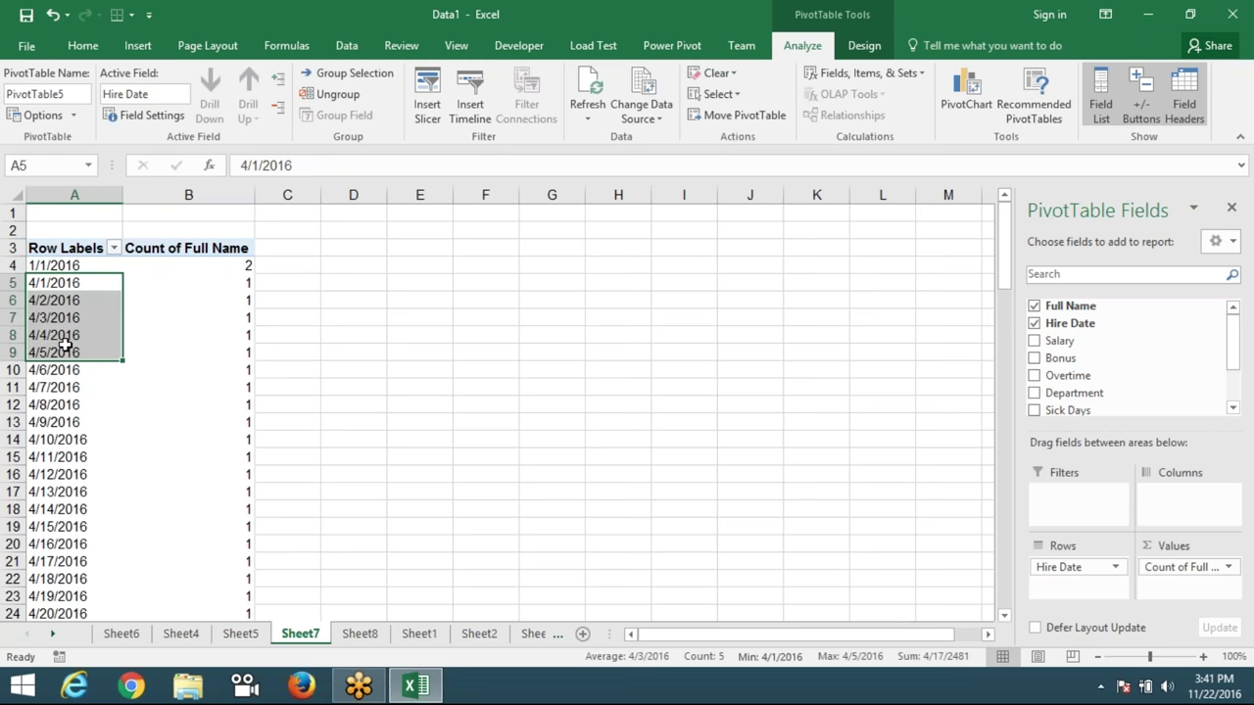
pyautogui.click(159, 353)
pyautogui.click(33, 335)
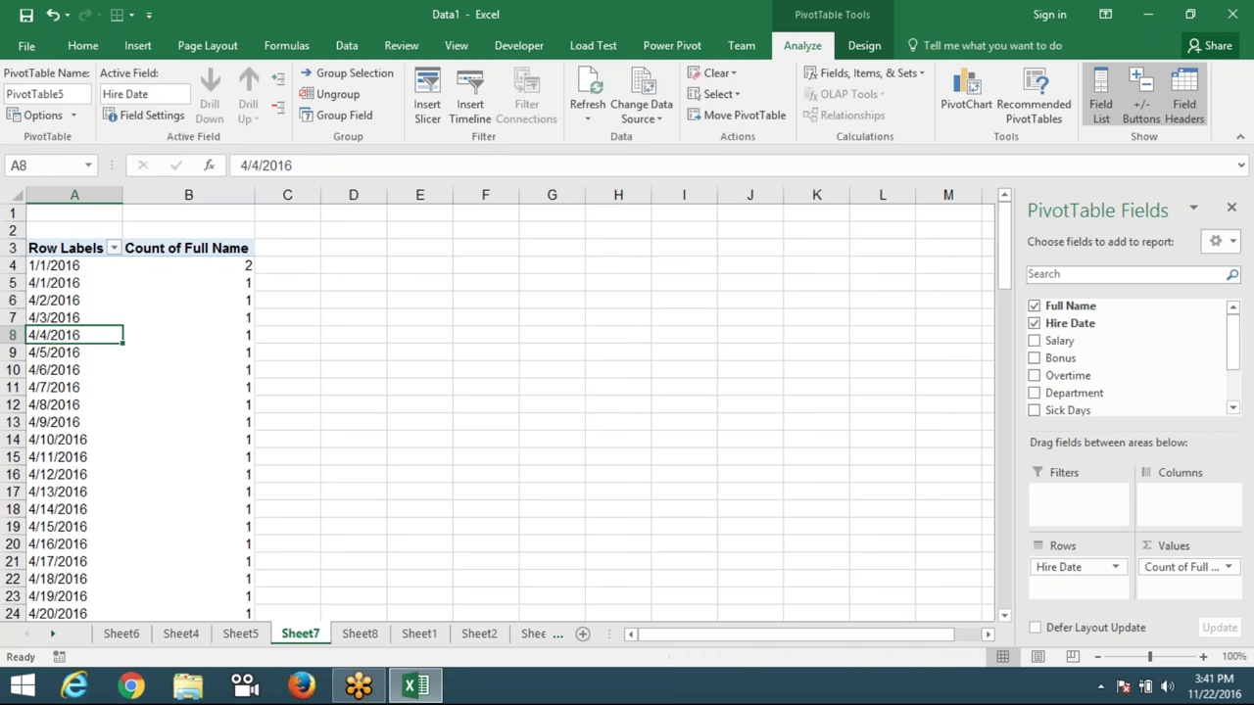
# Regroup hire dates by months only, then go back to the Sheet8 salary bands.
pyautogui.rightClick(59, 333)
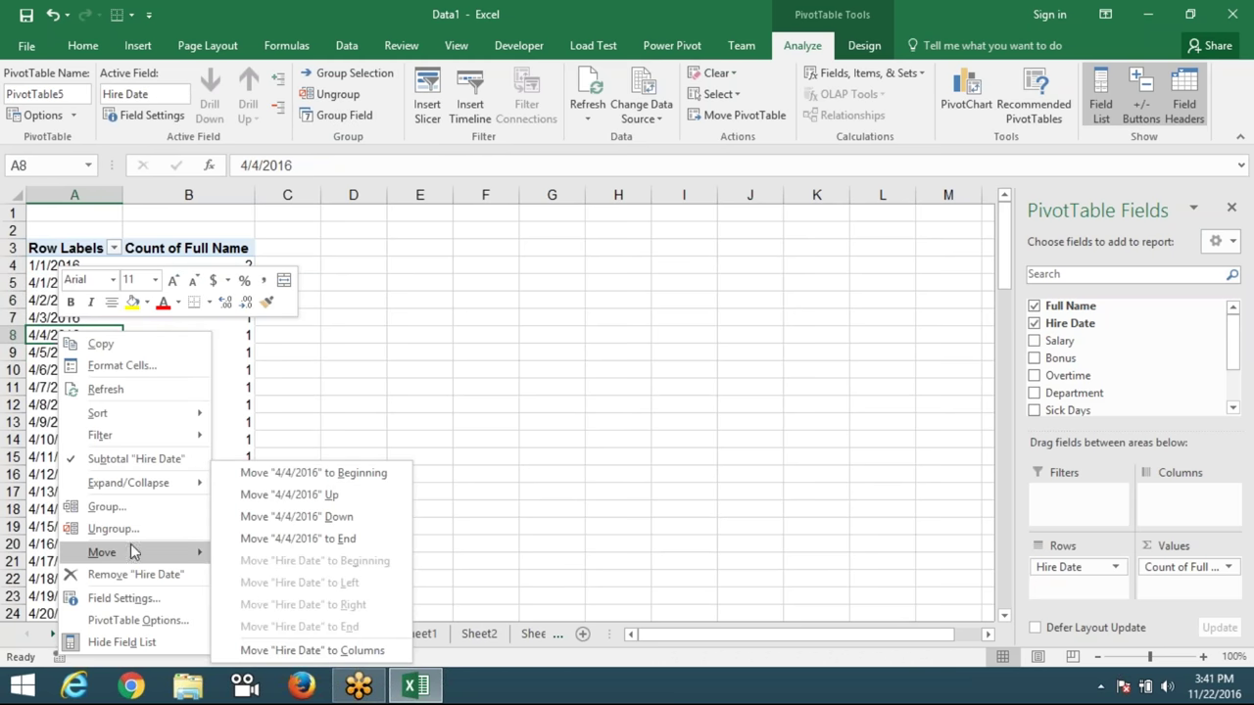
pyautogui.click(130, 507)
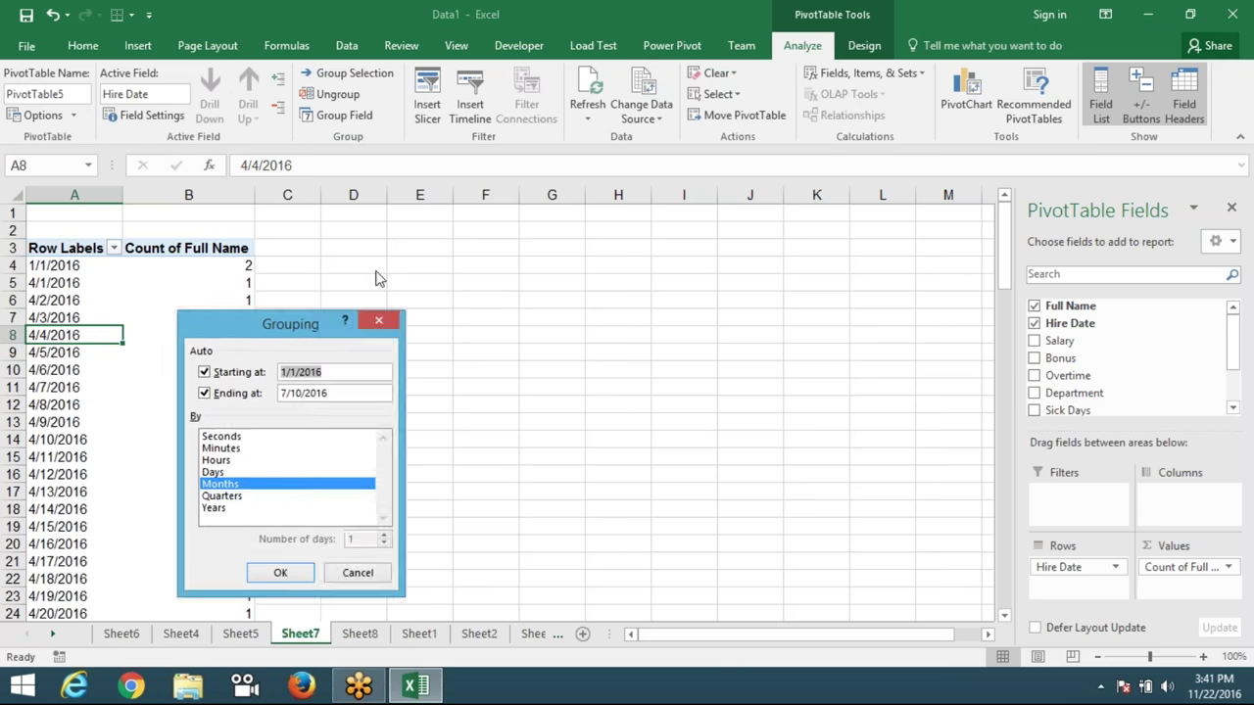
pyautogui.moveTo(149, 366); pyautogui.dragTo(443, 231)
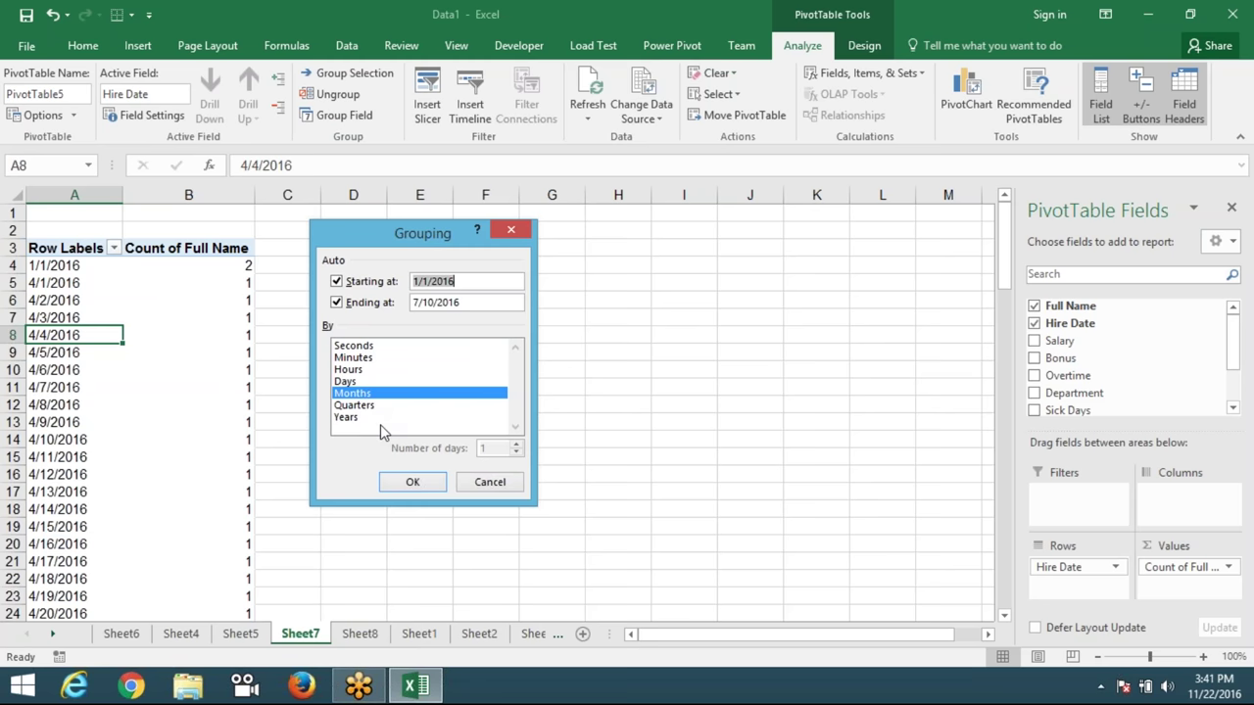
pyautogui.click(413, 482)
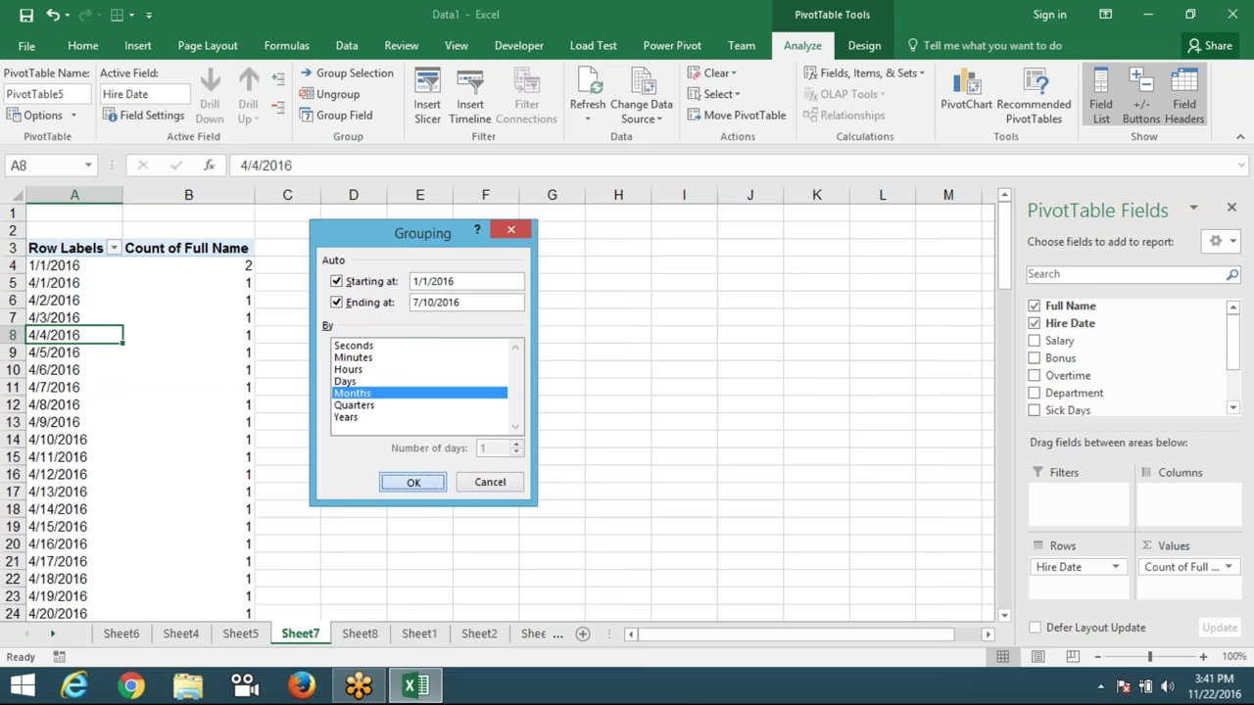
pyautogui.click(360, 634)
pyautogui.click(90, 304)
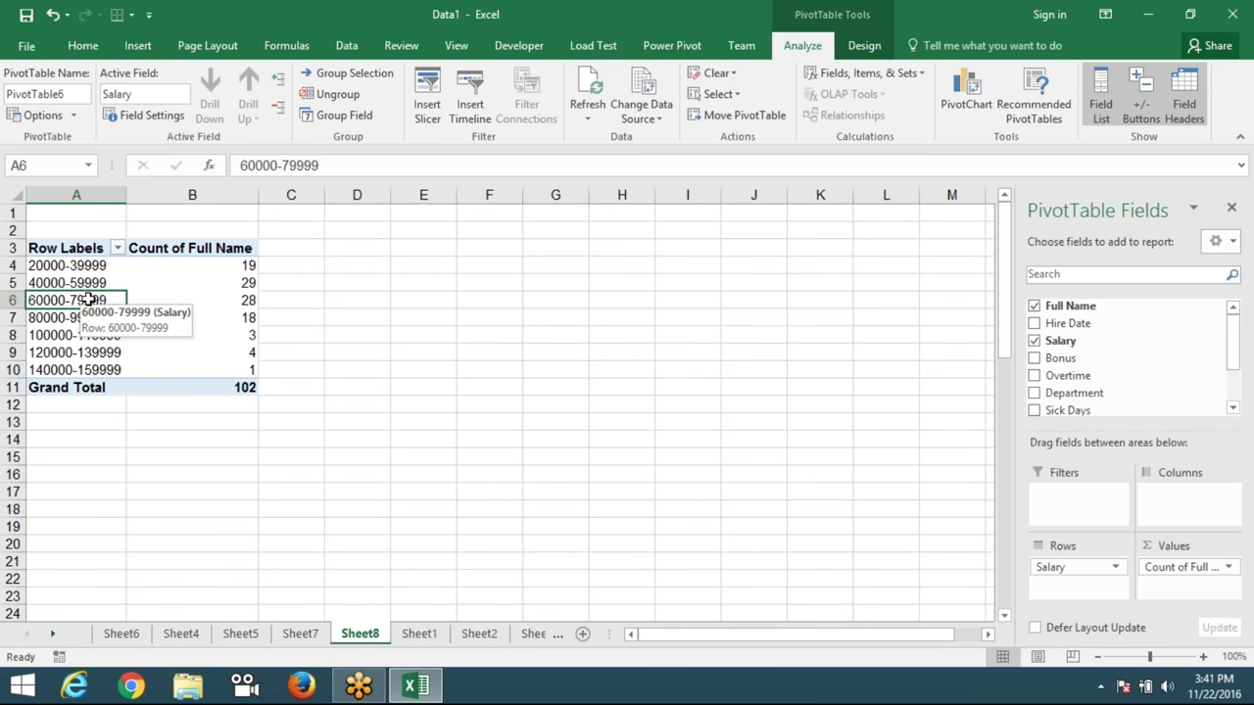
# Confirm the Salary grouping with start 20000, end 149000 and interval 20000.
pyautogui.rightClick(88, 300)
pyautogui.click(172, 474)
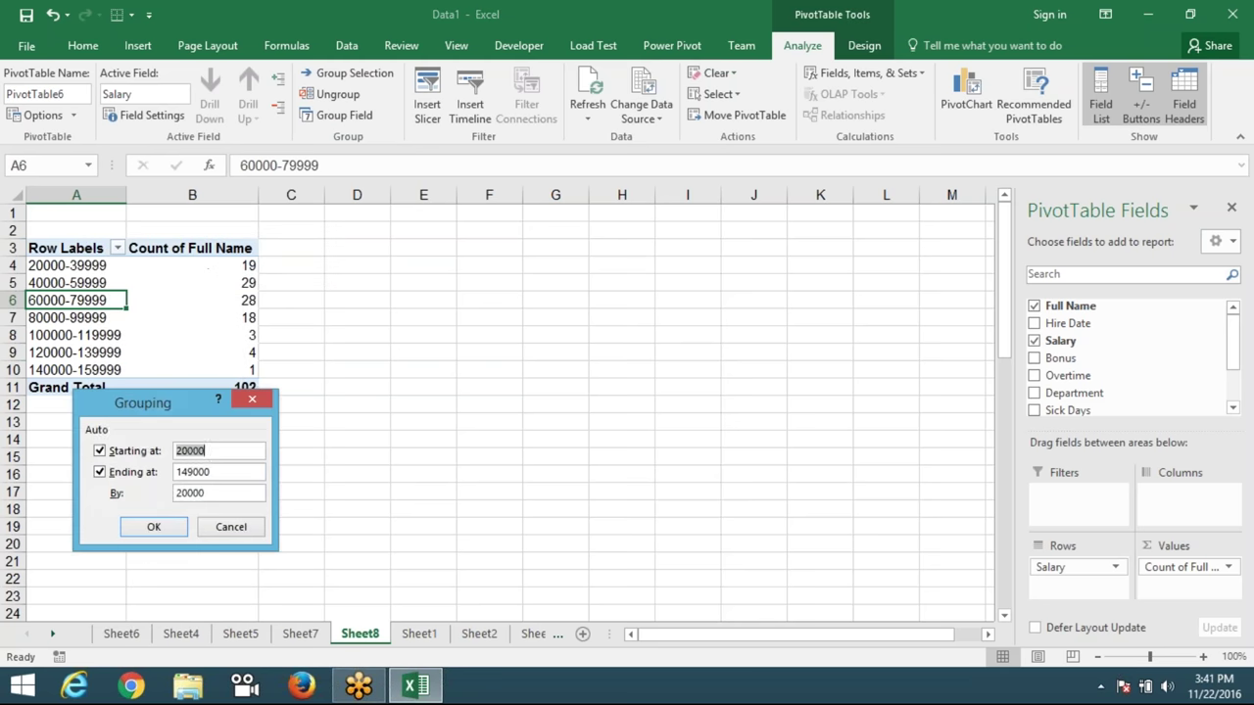
pyautogui.moveTo(189, 405); pyautogui.dragTo(358, 342)
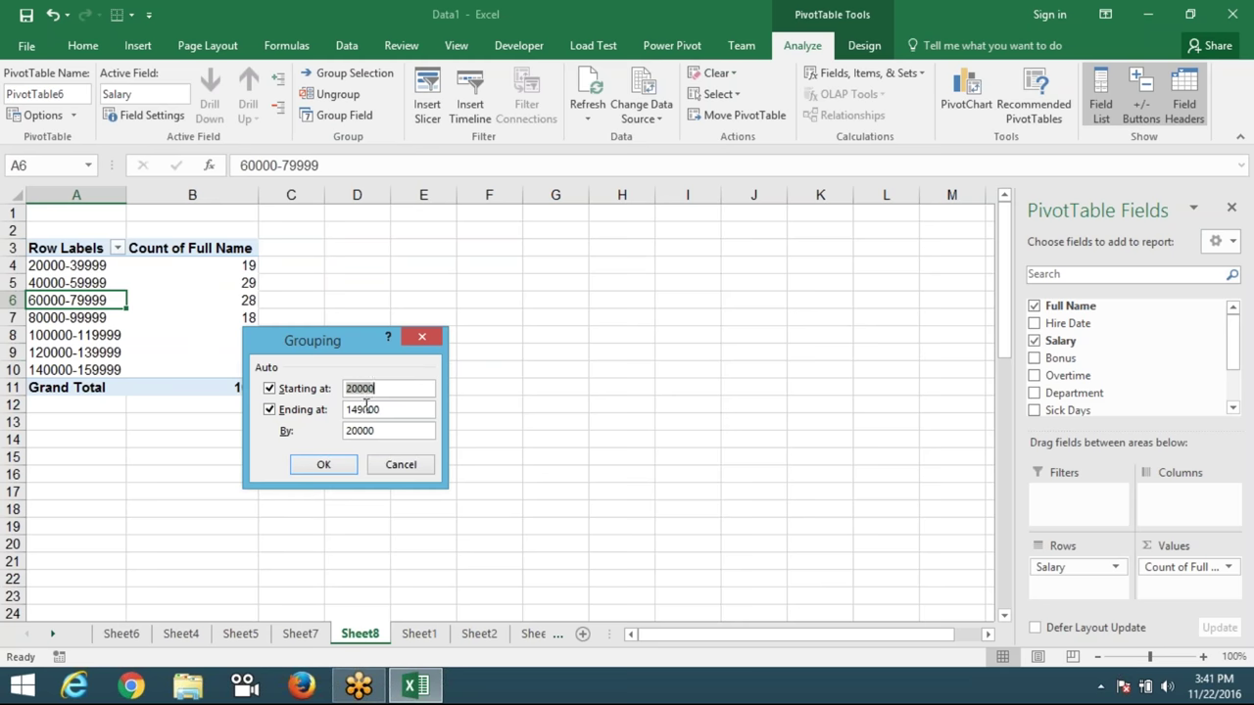
pyautogui.moveTo(375, 431); pyautogui.dragTo(333, 430)
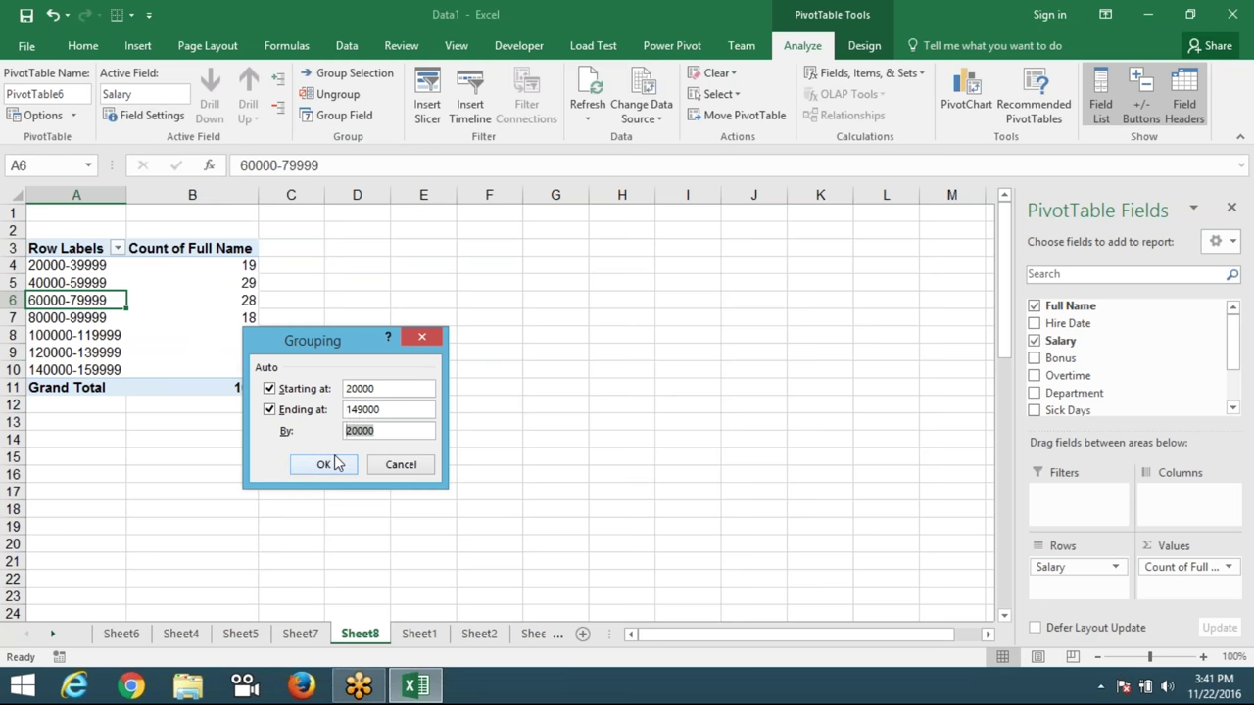
pyautogui.click(336, 463)
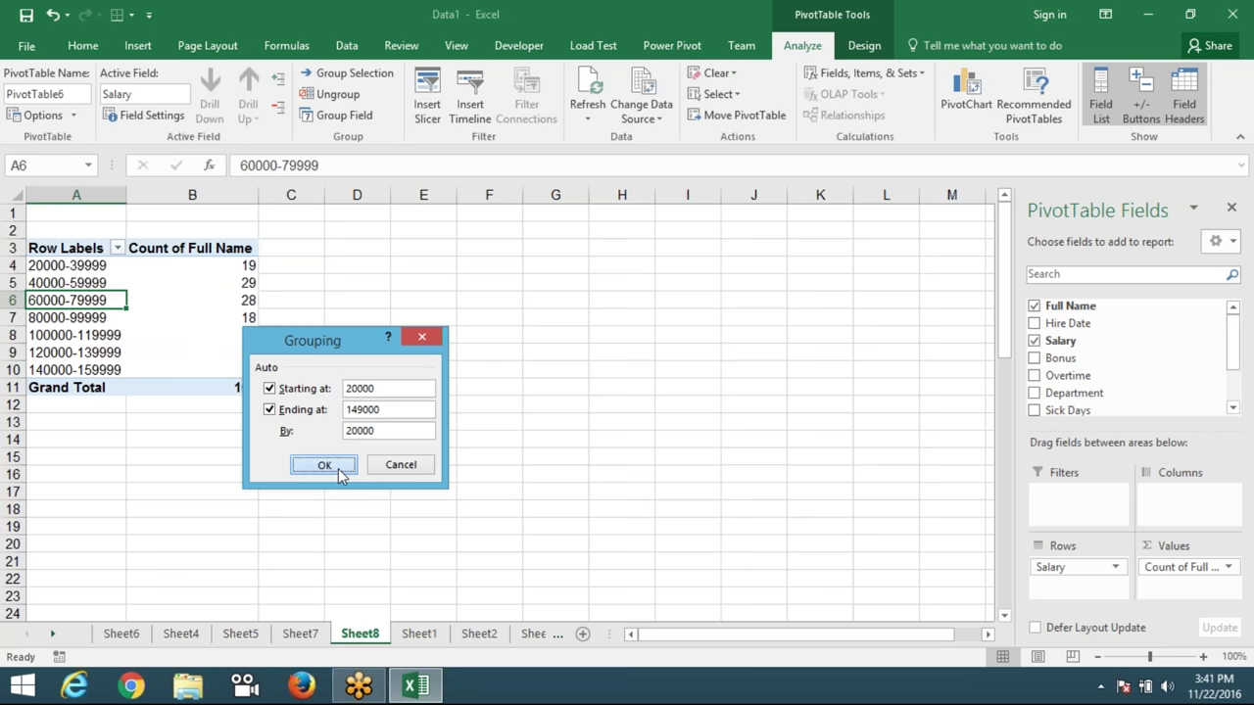
# Build a Sheet9 pivot with City in rows and Count of Full Name, totalling 102.
pyautogui.click(418, 634)
pyautogui.click(137, 45)
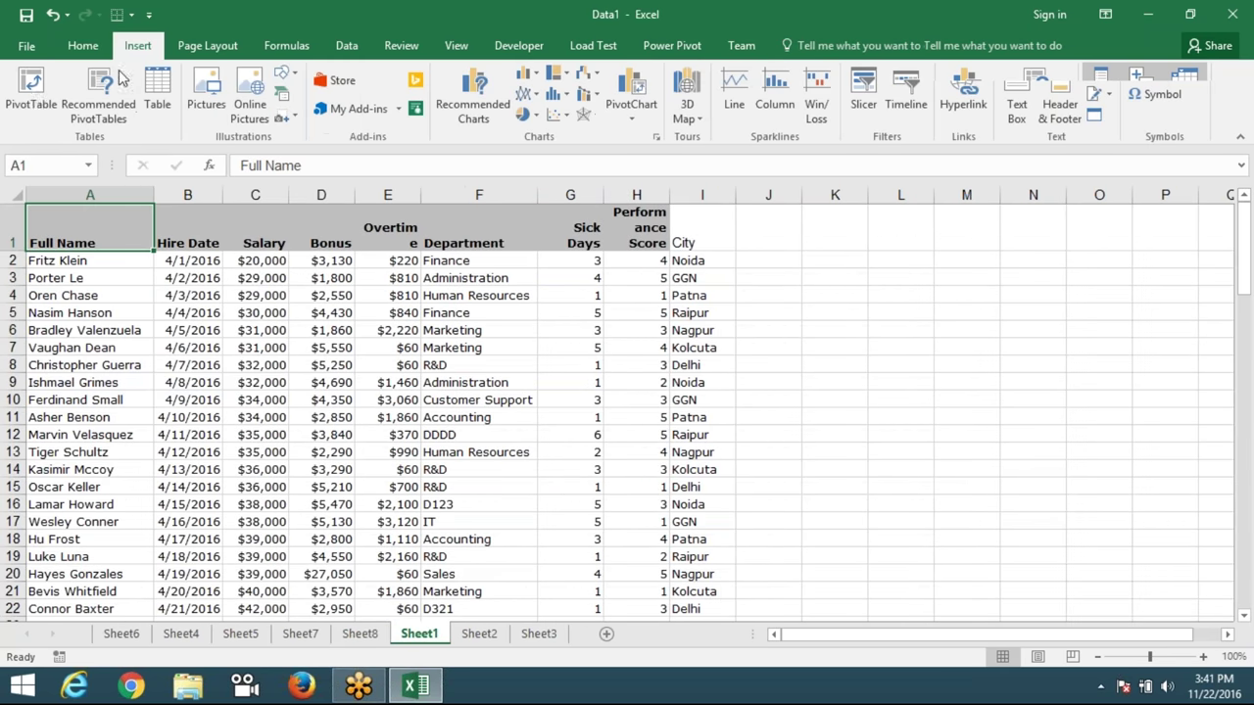
pyautogui.click(32, 98)
pyautogui.click(784, 427)
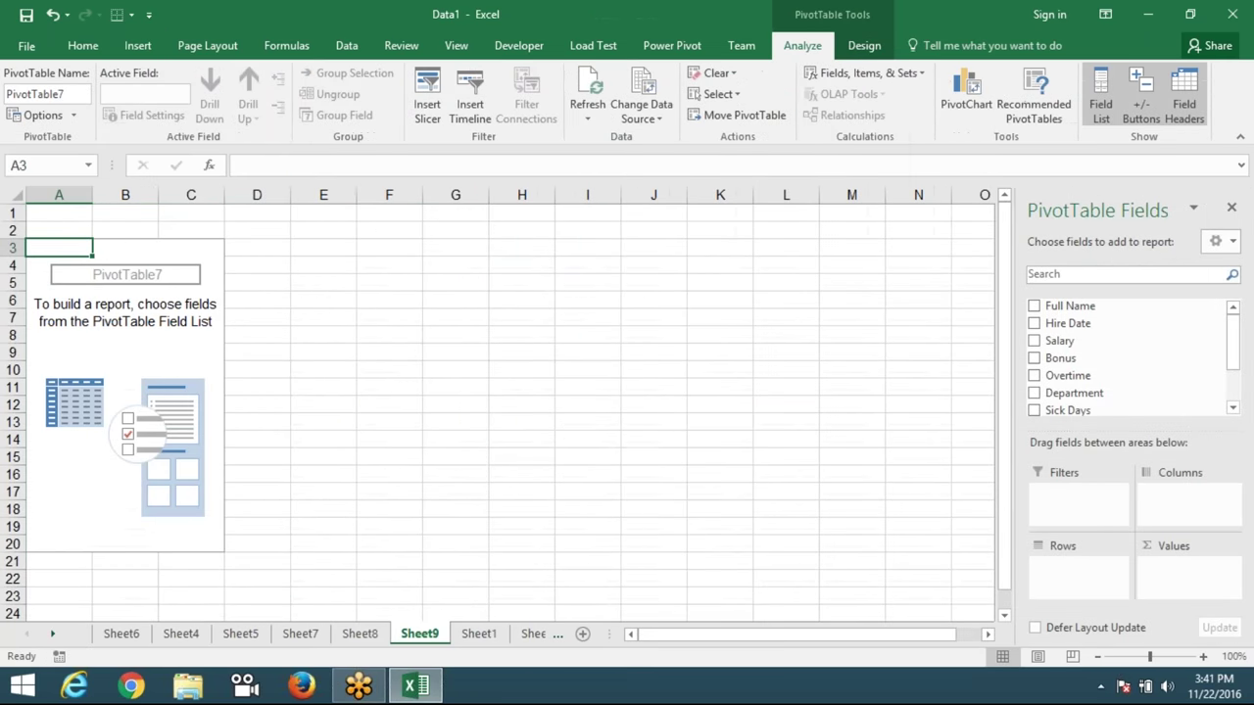
pyautogui.scroll(-3, 1214, 343)
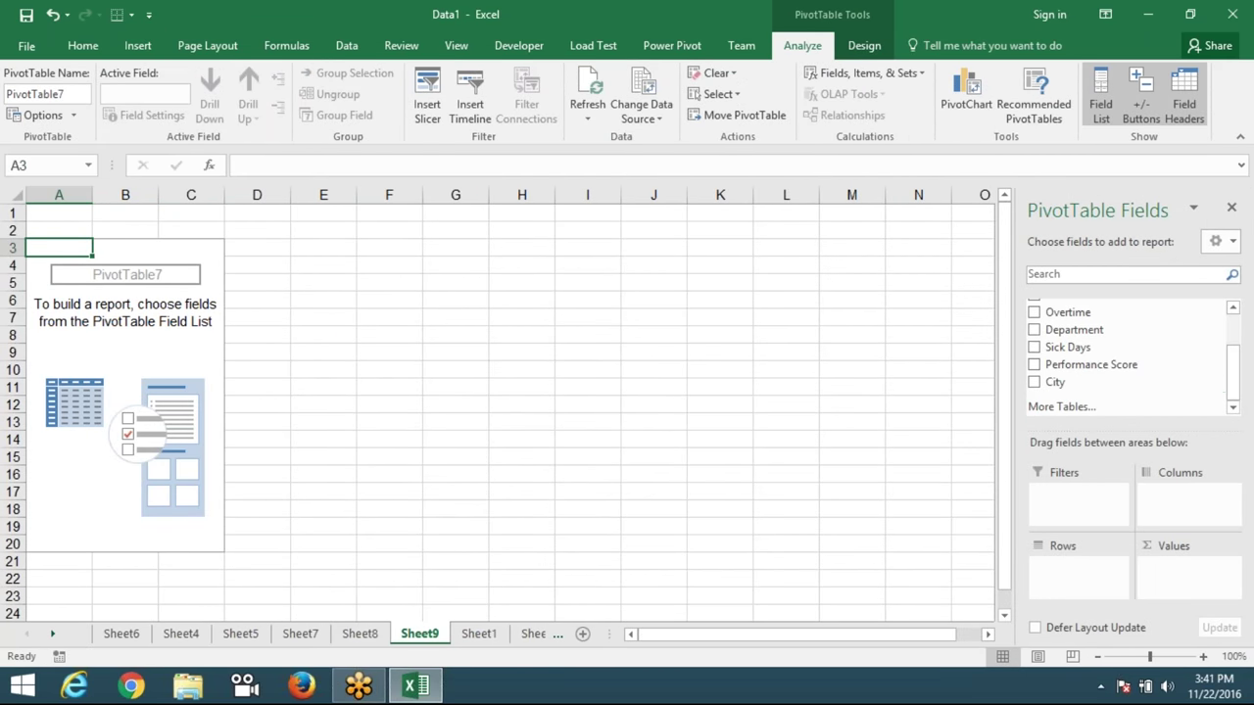
pyautogui.moveTo(1055, 382); pyautogui.dragTo(1073, 573)
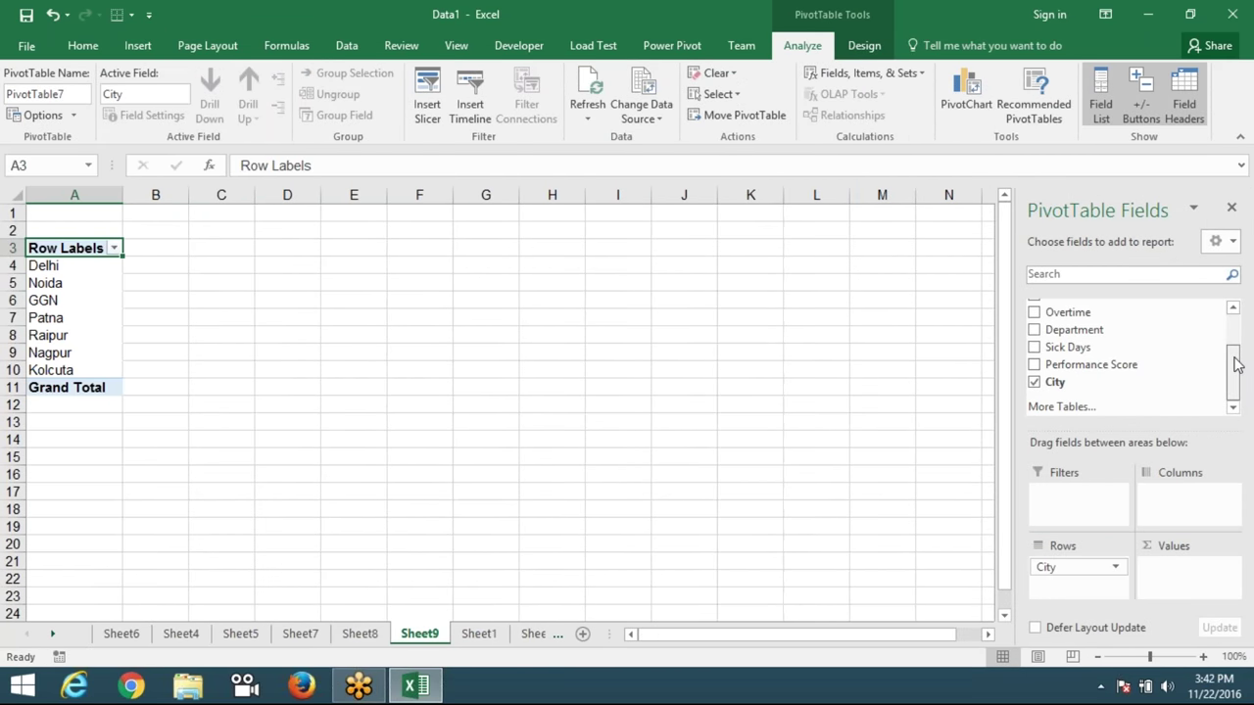
pyautogui.scroll(3, 1214, 353)
pyautogui.moveTo(1069, 306); pyautogui.dragTo(1185, 578)
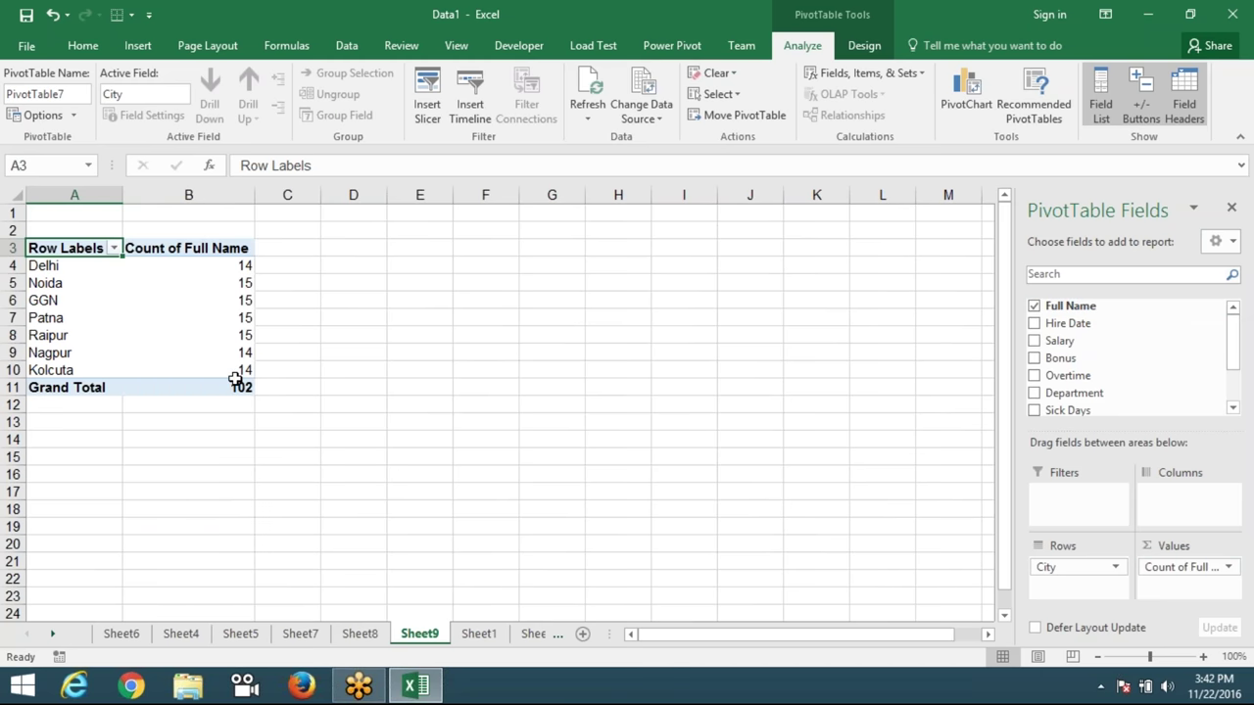
pyautogui.moveTo(58, 270); pyautogui.dragTo(59, 299)
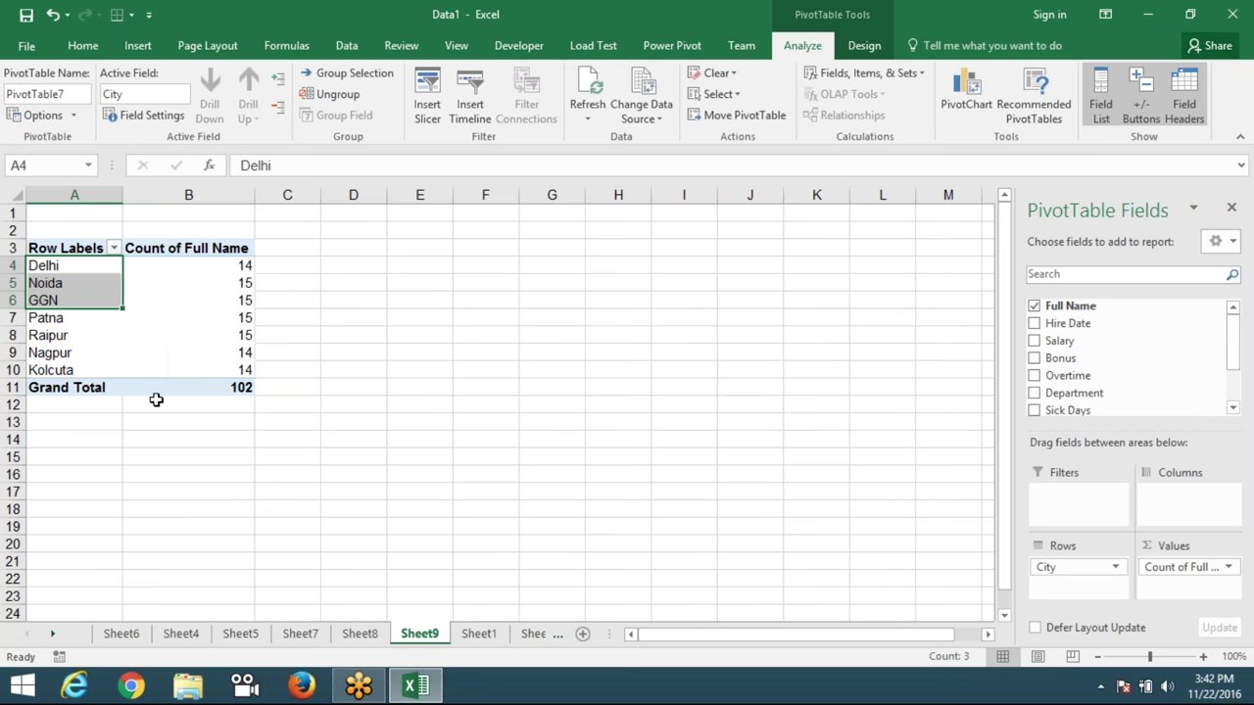
# Group the Delhi, Noida and GGN city labels together.
pyautogui.click(164, 452)
pyautogui.click(60, 274)
pyautogui.moveTo(59, 275); pyautogui.dragTo(59, 297)
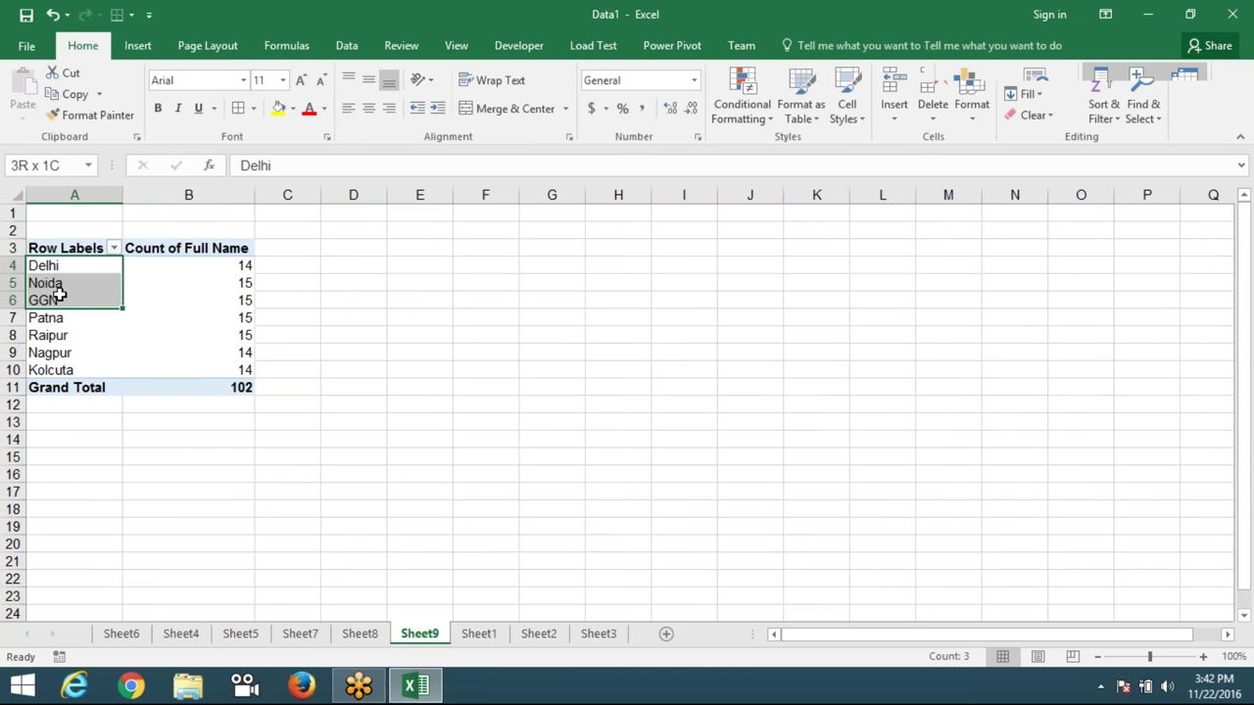
pyautogui.rightClick(59, 294)
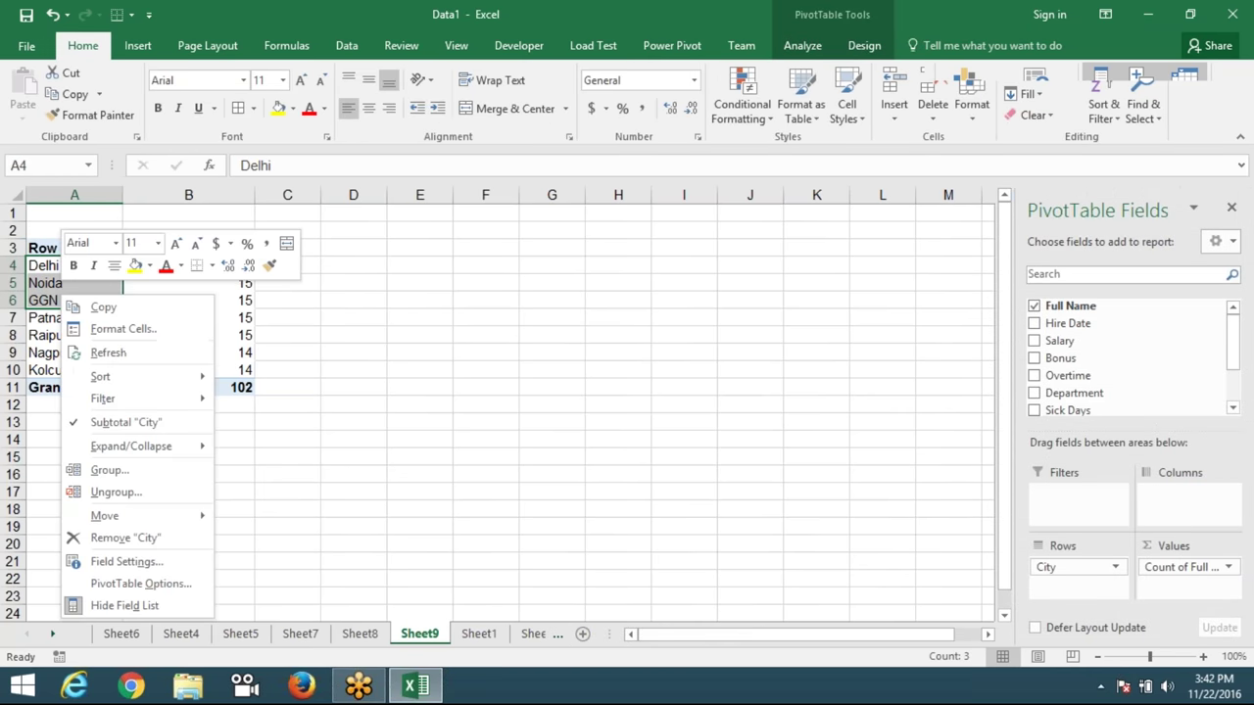
pyautogui.click(171, 474)
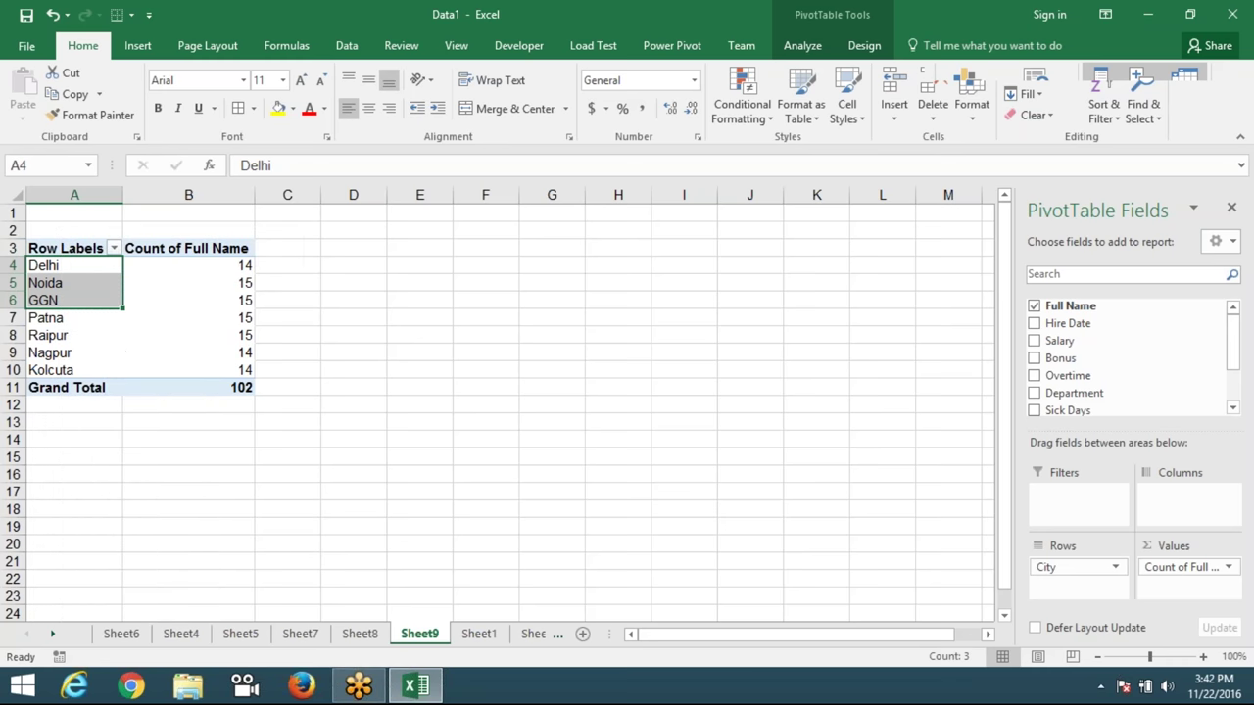
# Rename the new Group1 label to 'Delhi & NCR'.
pyautogui.click(78, 266)
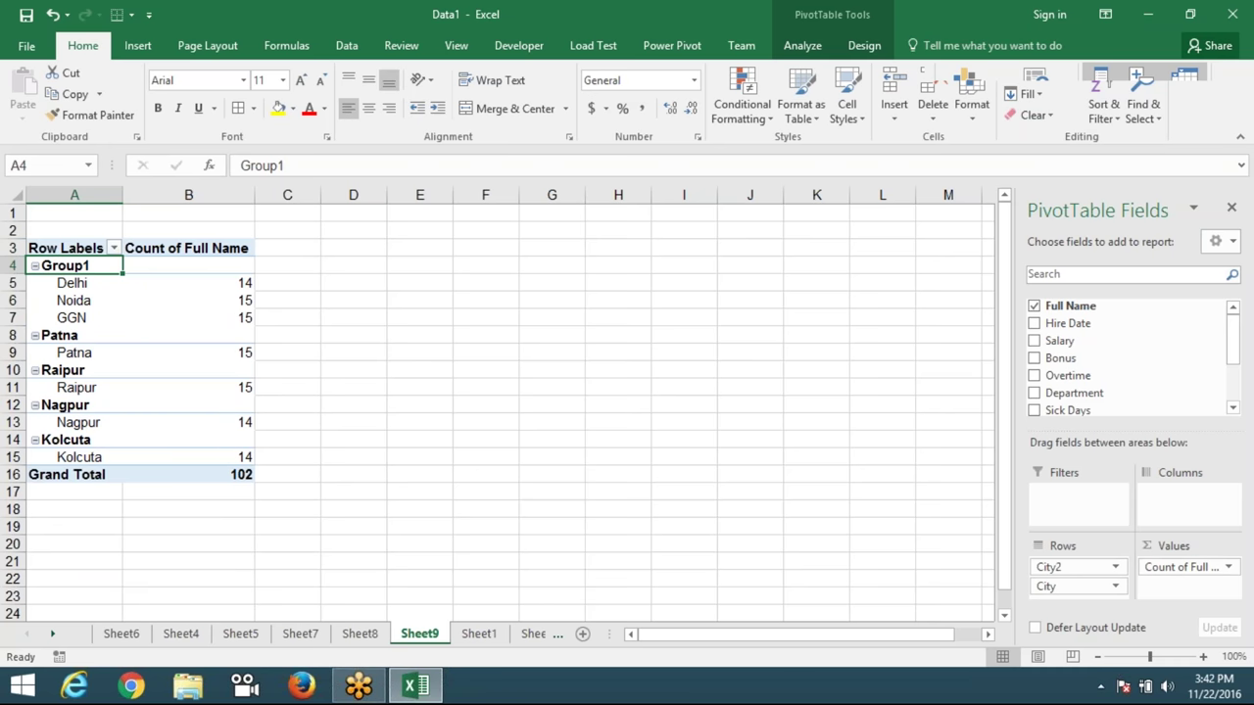
pyautogui.moveTo(167, 265); pyautogui.dragTo(168, 457)
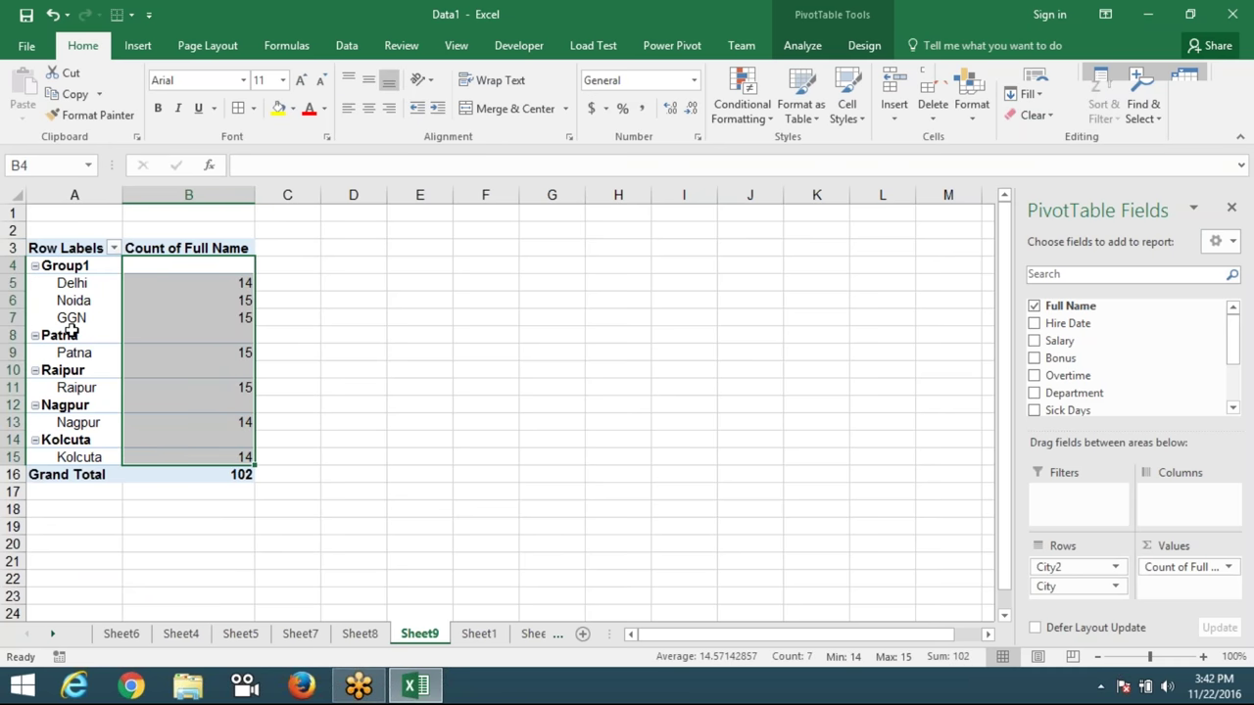
pyautogui.click(67, 268)
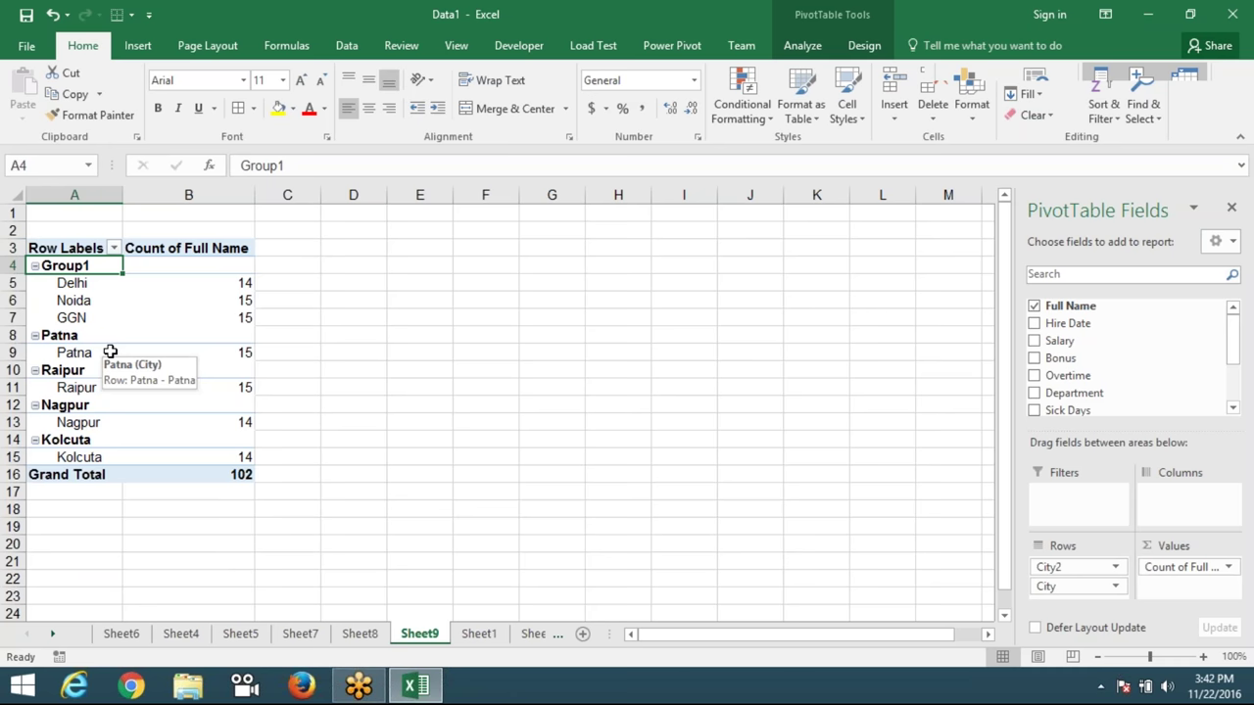
pyautogui.write('Delhihi')
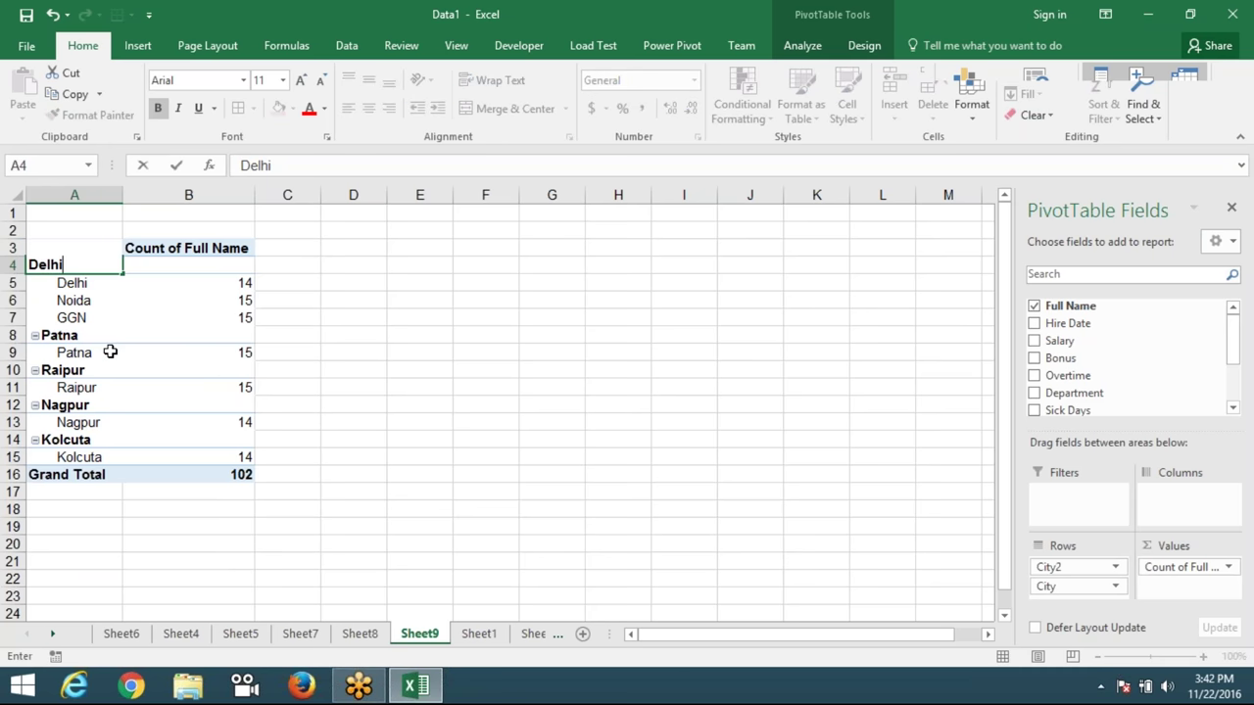
pyautogui.write(' &')
pyautogui.write(' NCR')
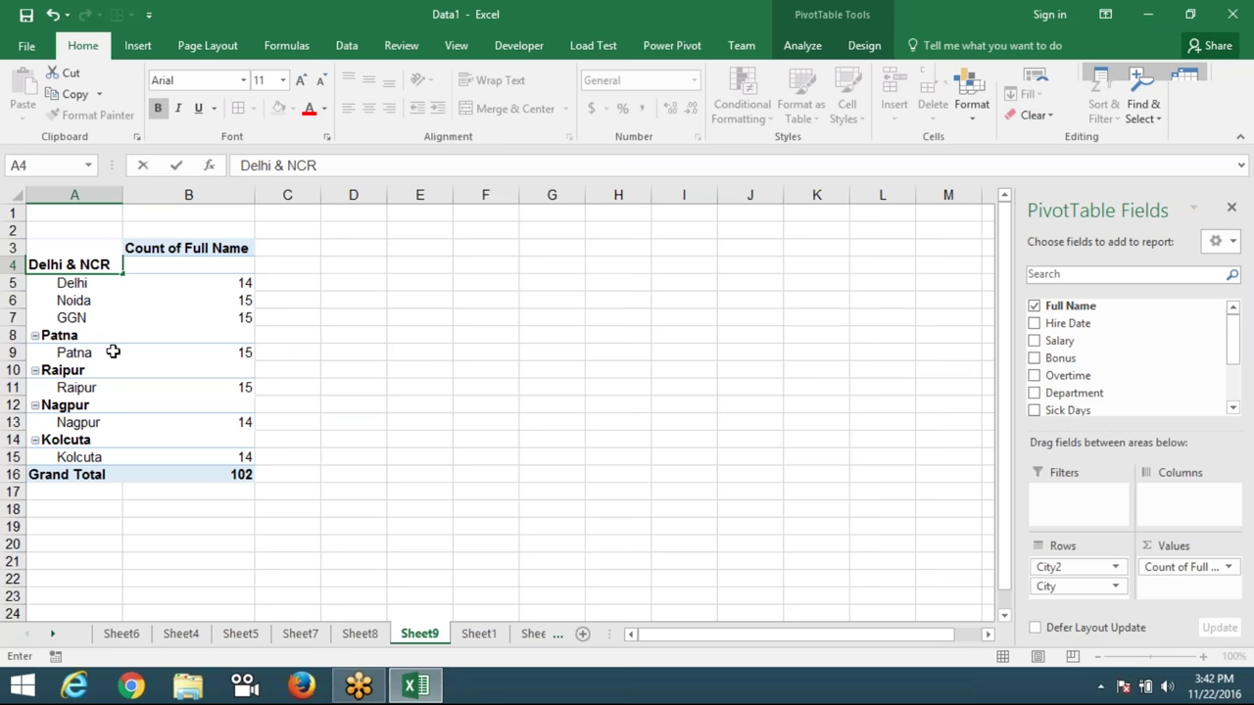
pyautogui.click(117, 354)
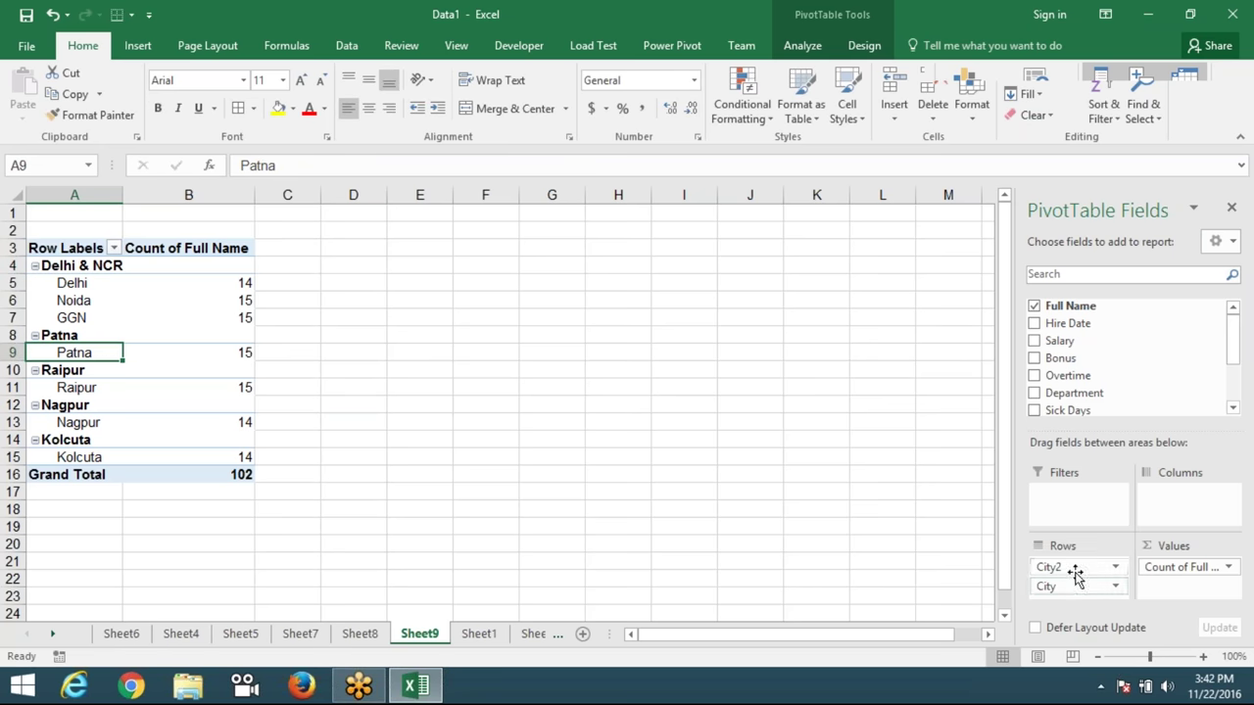
# Remove the original City field from the pivot rows, leaving only the City2 groups with Delhi & NCR at 44.
pyautogui.moveTo(1075, 587); pyautogui.dragTo(1087, 396)
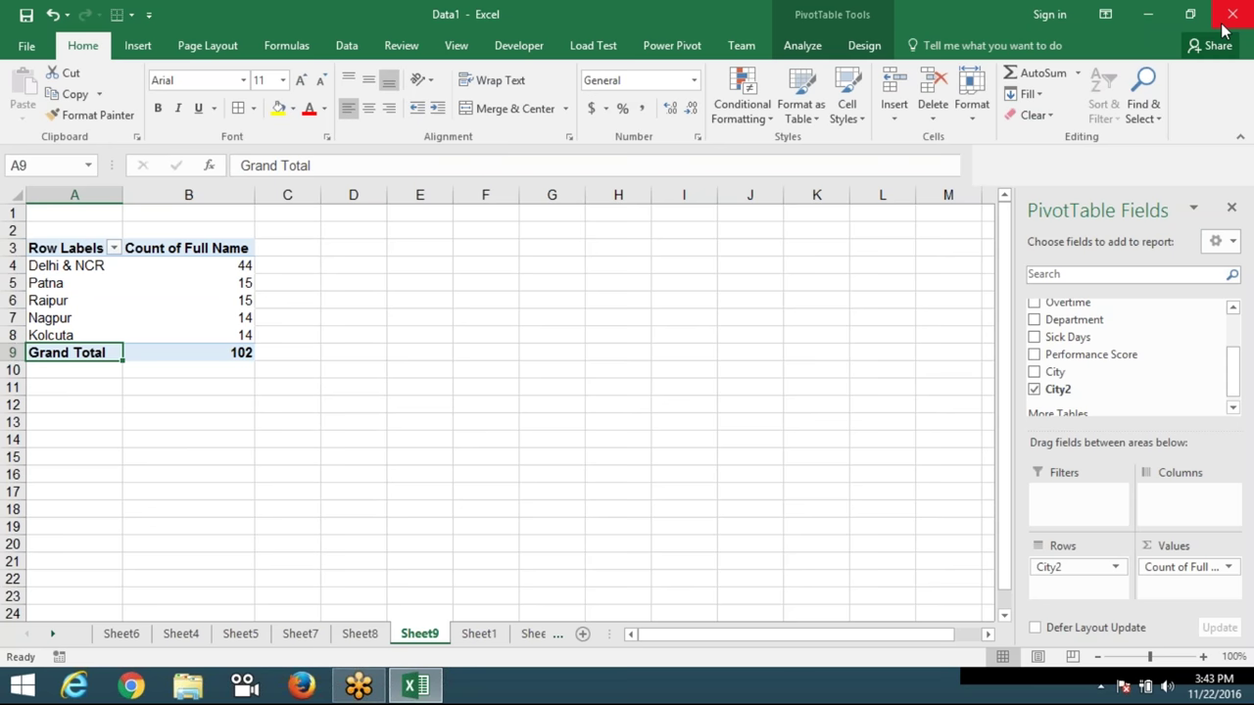
# On Sheet1, check the Salary, Bonus and Overtime headers and widen column E so Overtime fits.
pyautogui.click(494, 641)
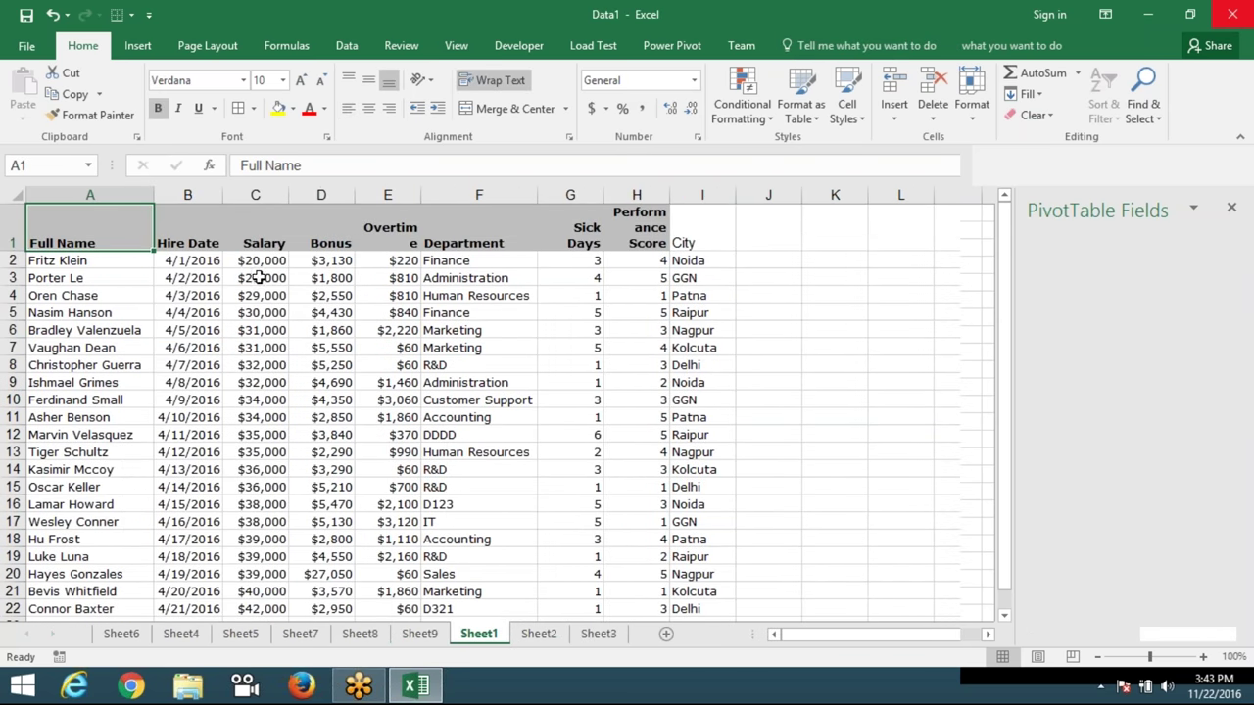
pyautogui.click(262, 246)
pyautogui.click(333, 245)
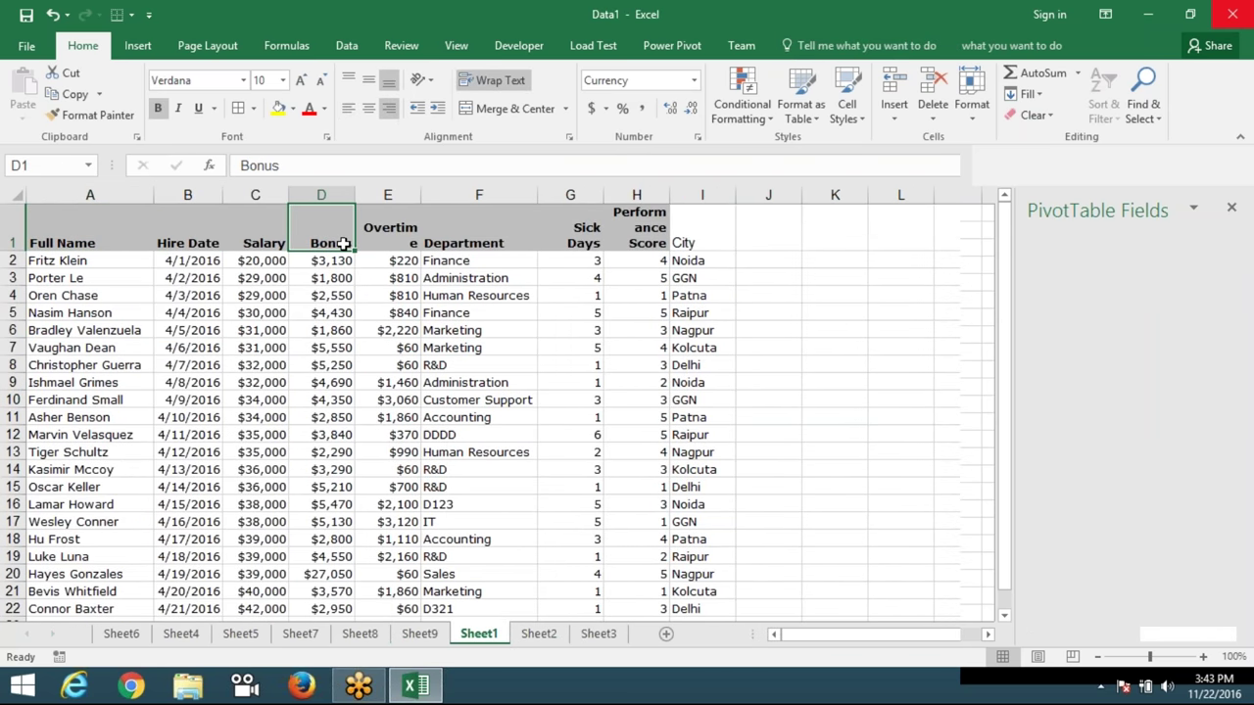
pyautogui.click(380, 245)
pyautogui.moveTo(423, 195); pyautogui.dragTo(440, 195)
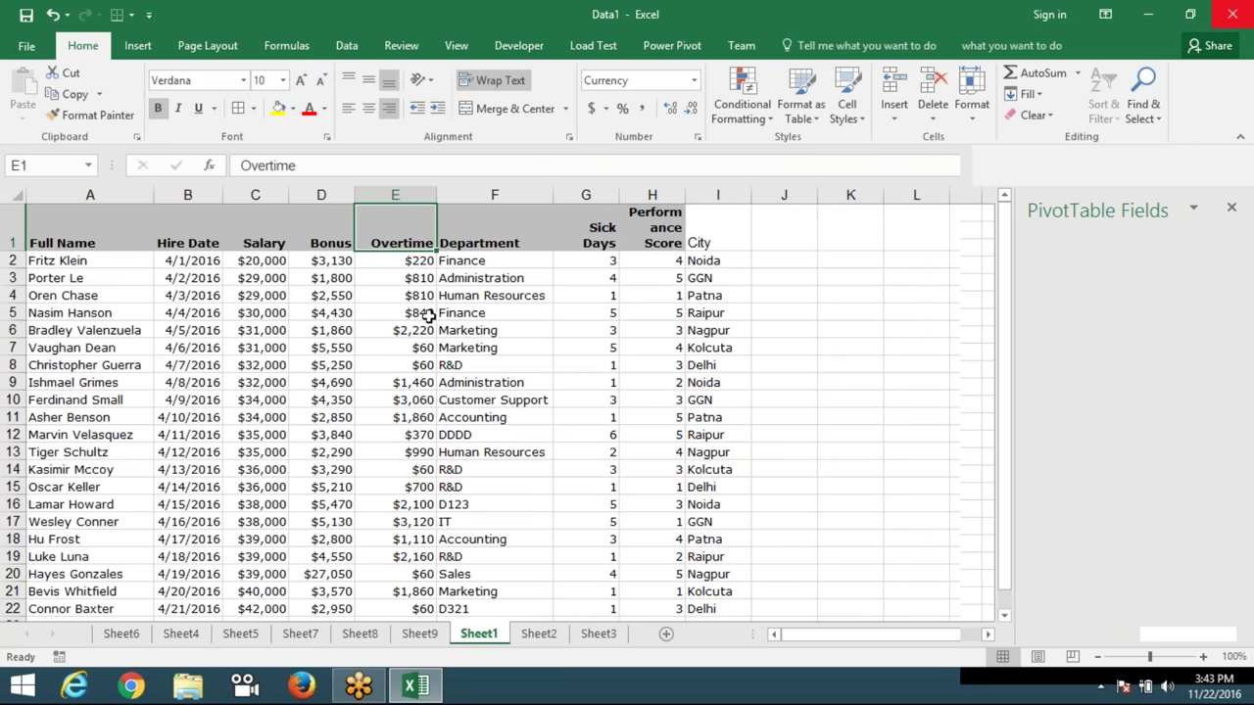
# Create a new pivot with Department in Rows and Salary, Bonus and Overtime in Values.
pyautogui.click(138, 45)
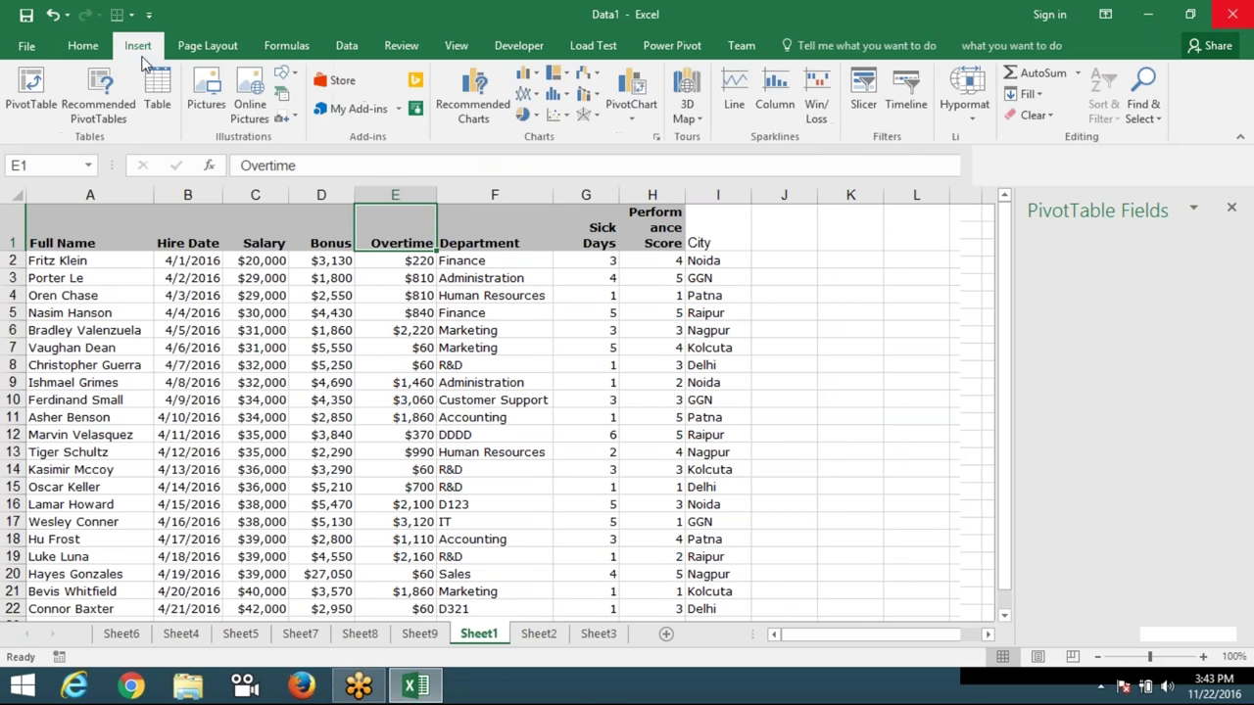
pyautogui.click(31, 90)
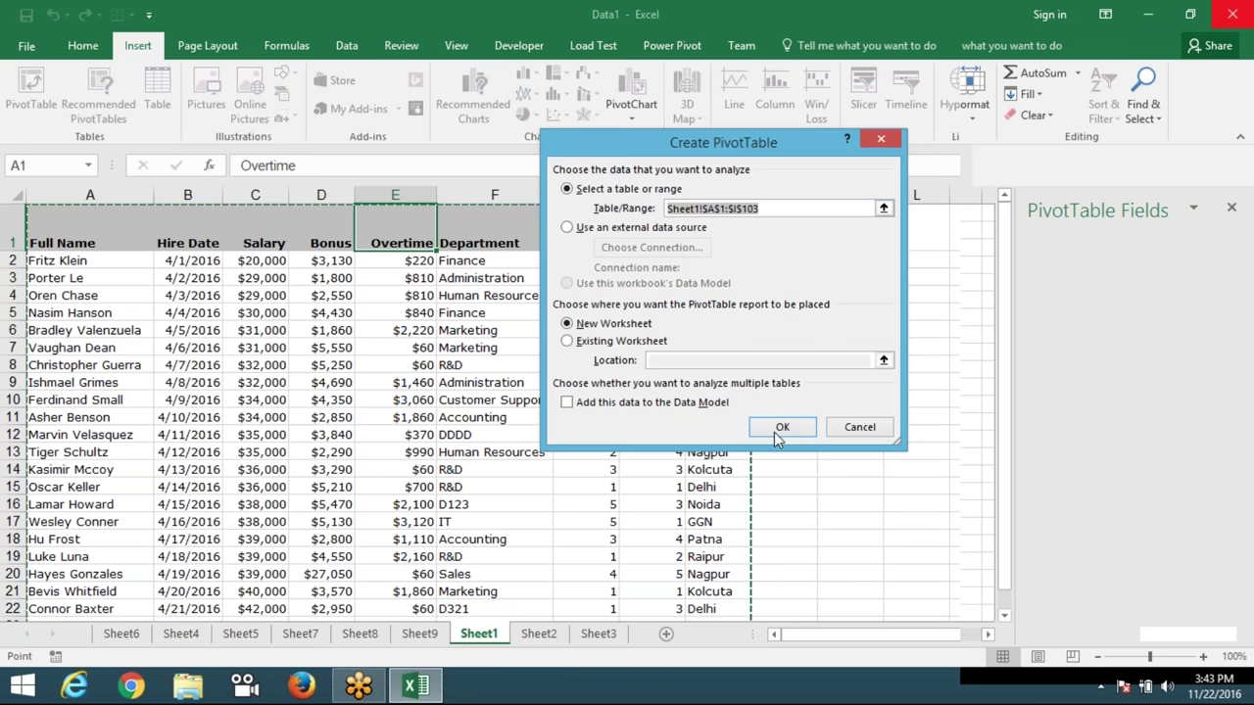
pyautogui.click(773, 432)
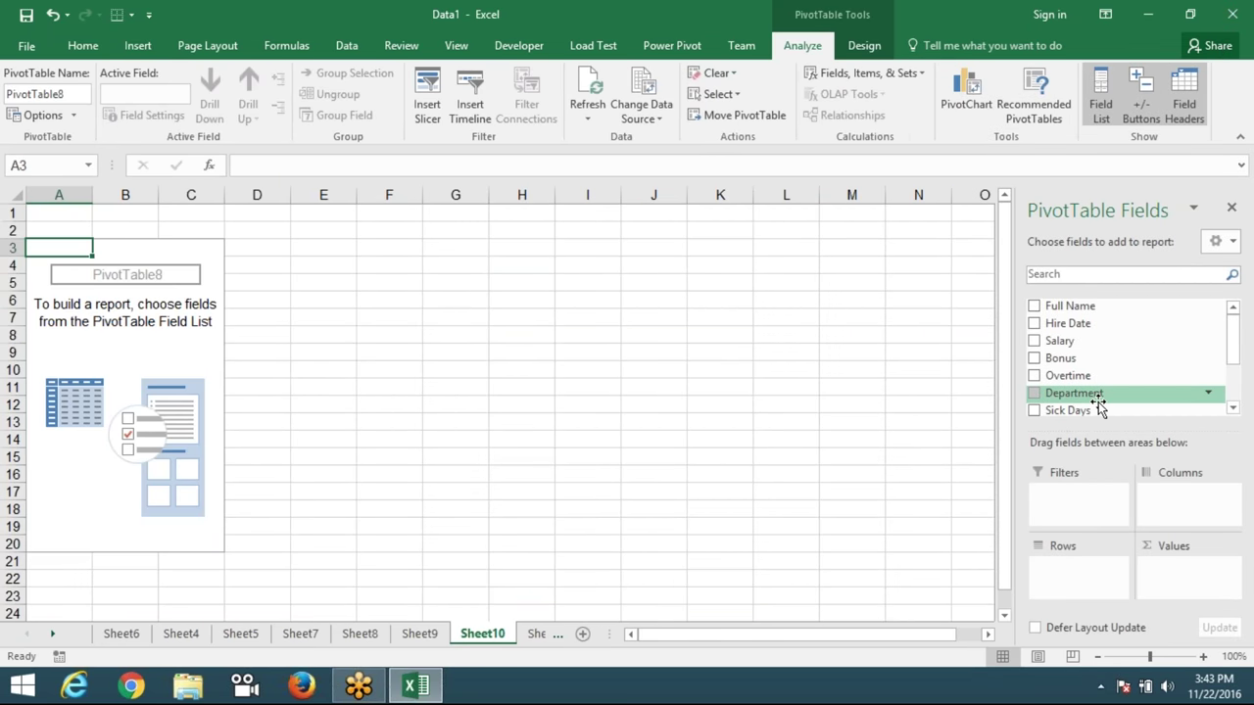
pyautogui.moveTo(1099, 397); pyautogui.dragTo(1077, 568)
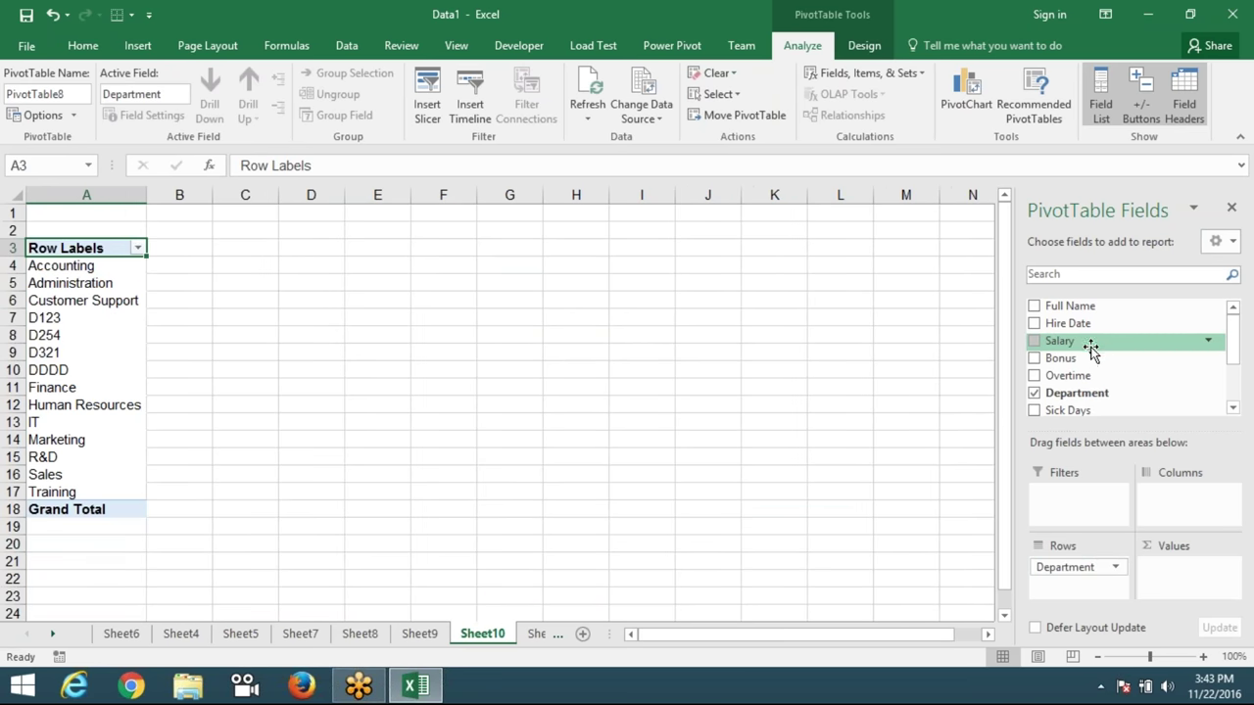
pyautogui.moveTo(1060, 341); pyautogui.dragTo(1185, 573)
pyautogui.moveTo(1060, 357); pyautogui.dragTo(1204, 586)
pyautogui.moveTo(1067, 375); pyautogui.dragTo(1187, 588)
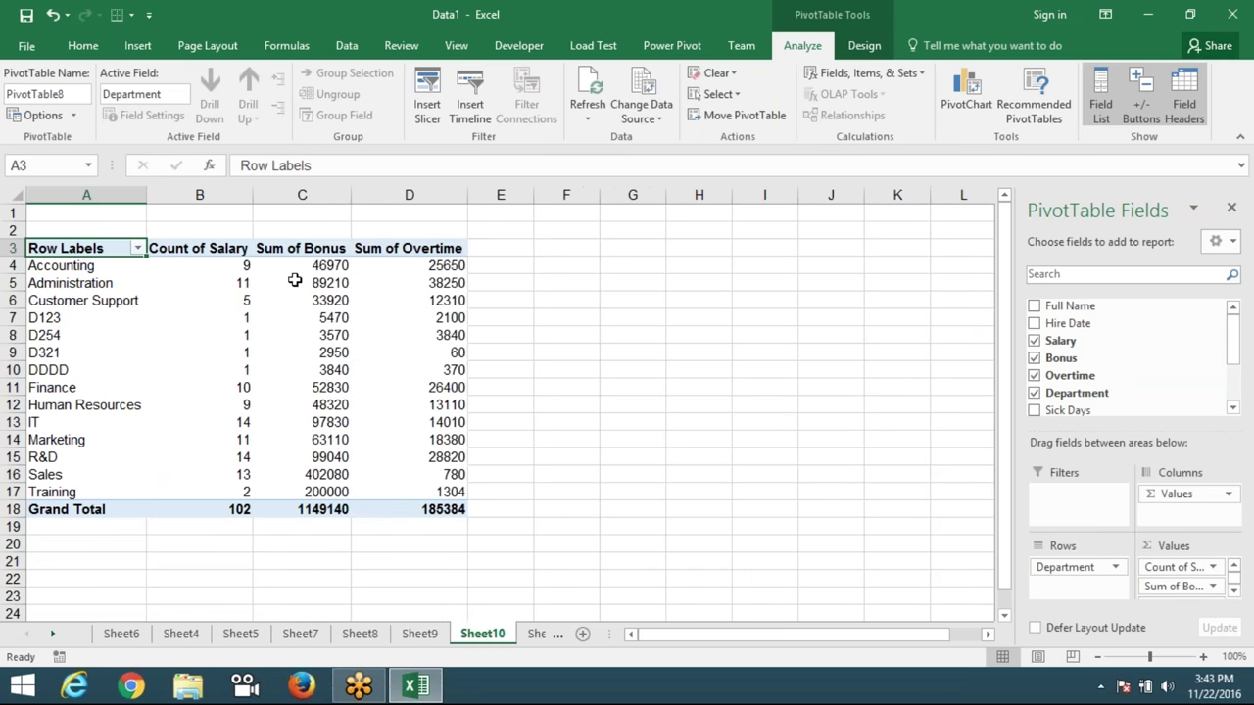
pyautogui.doubleClick(214, 247)
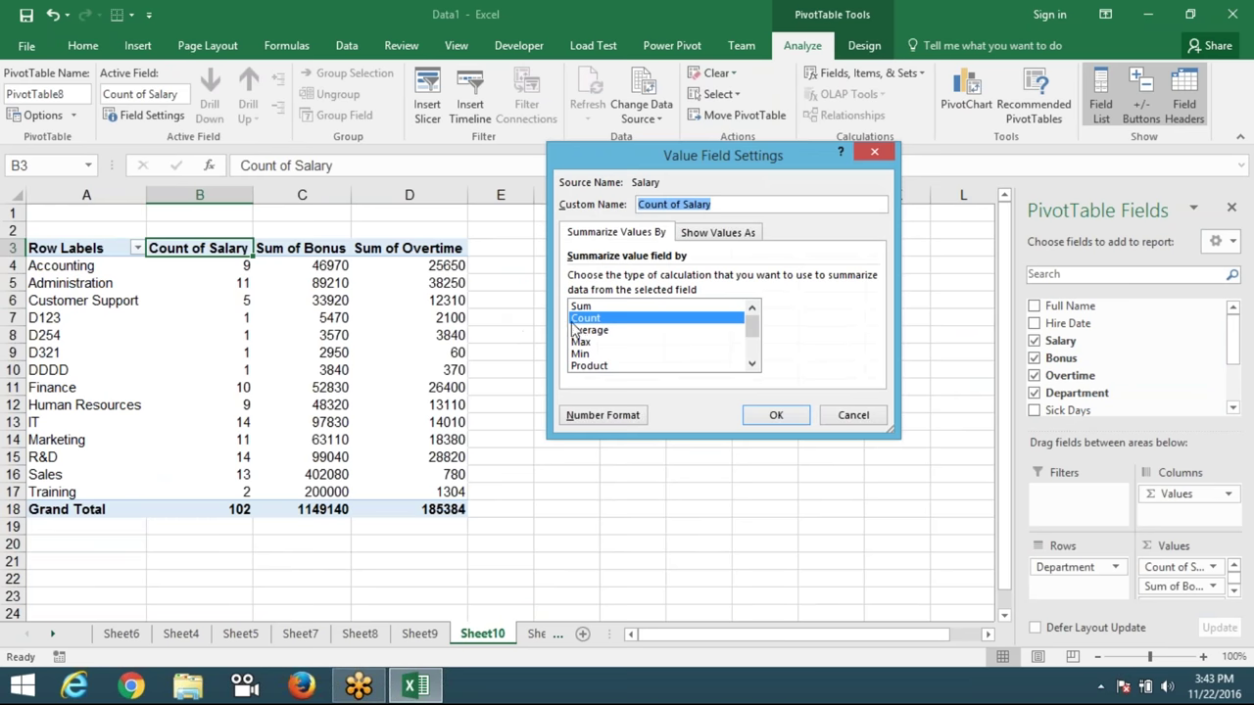
# Change Count of Salary to Sum of Salary, then review Accounting's salary, bonus and overtime totals.
pyautogui.click(581, 306)
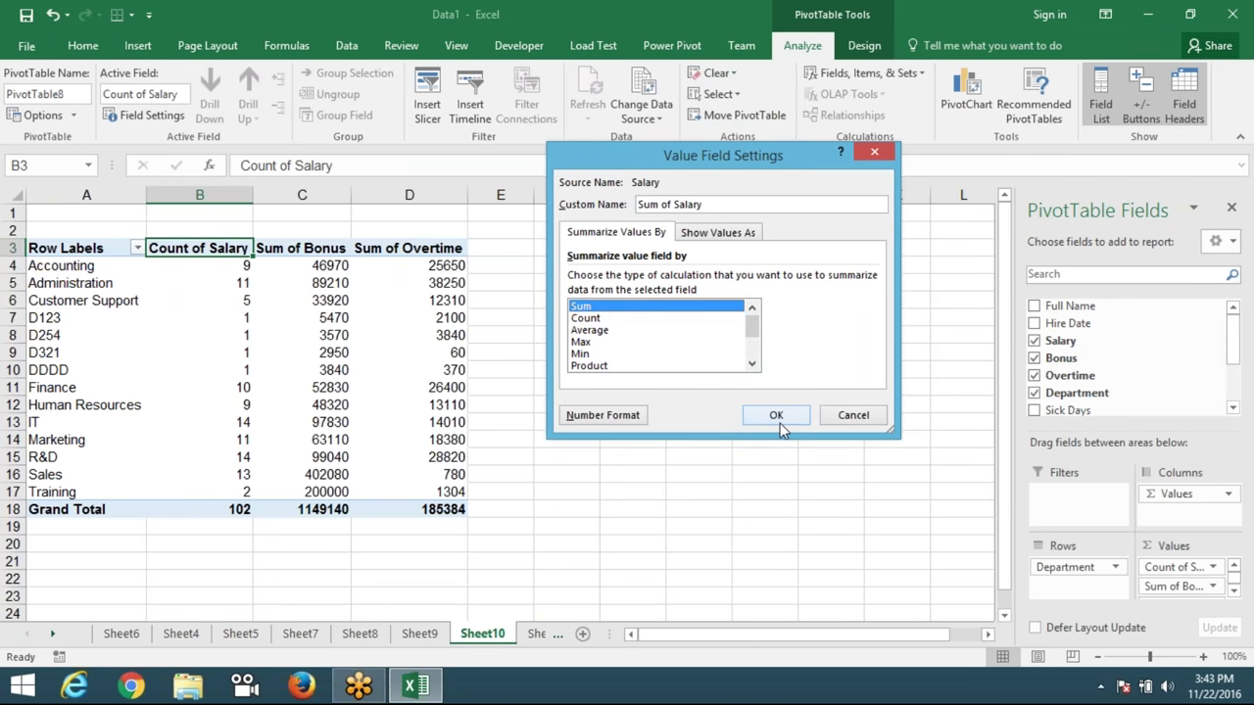
pyautogui.click(783, 419)
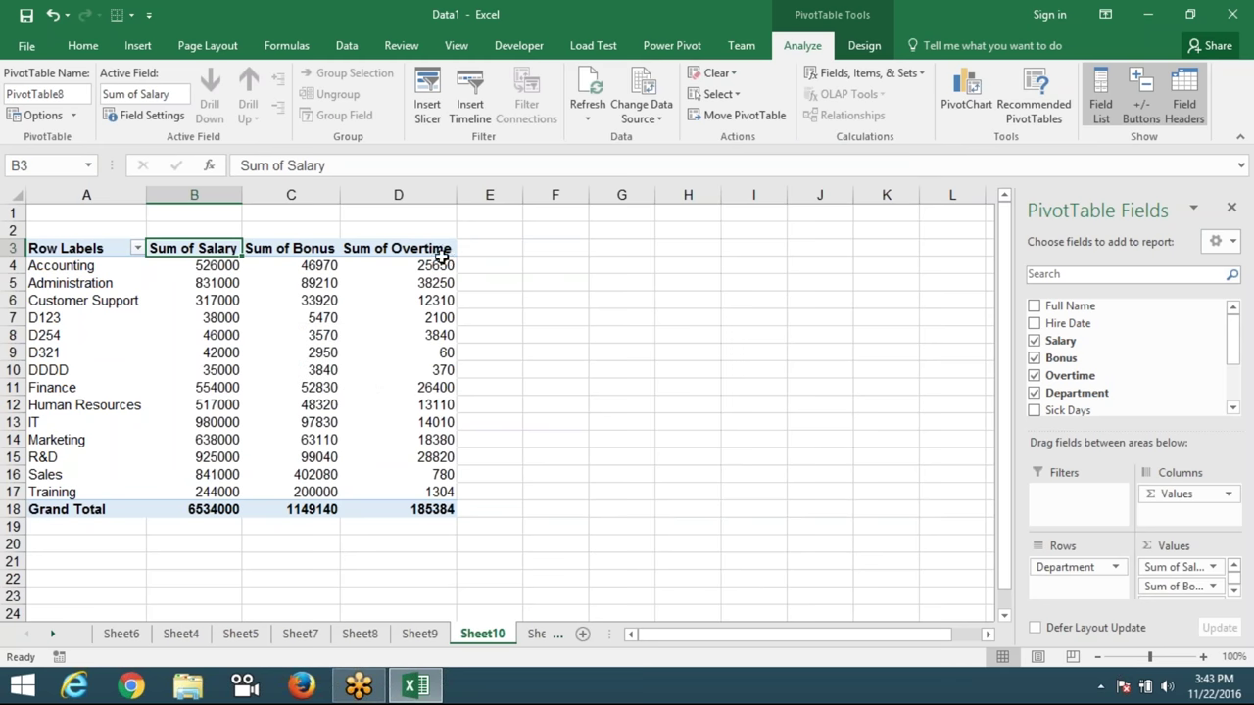
pyautogui.moveTo(219, 250); pyautogui.dragTo(351, 253)
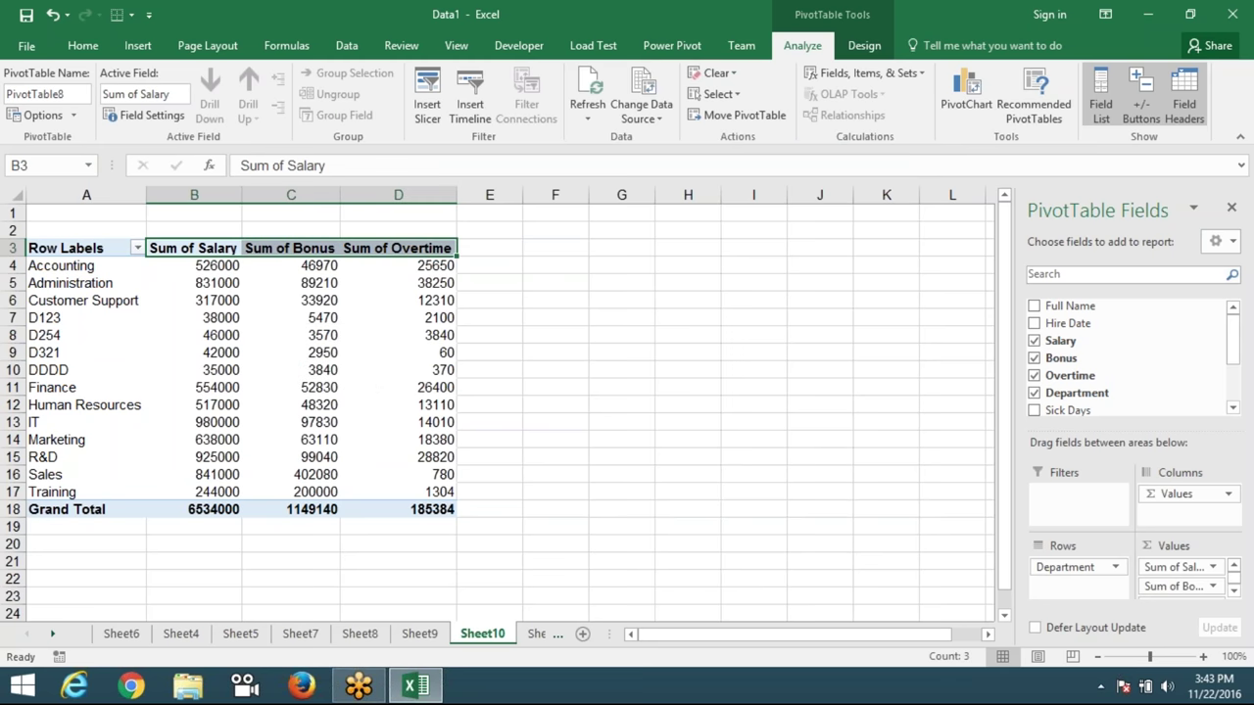
pyautogui.click(315, 283)
pyautogui.click(219, 267)
pyautogui.moveTo(219, 267); pyautogui.dragTo(401, 266)
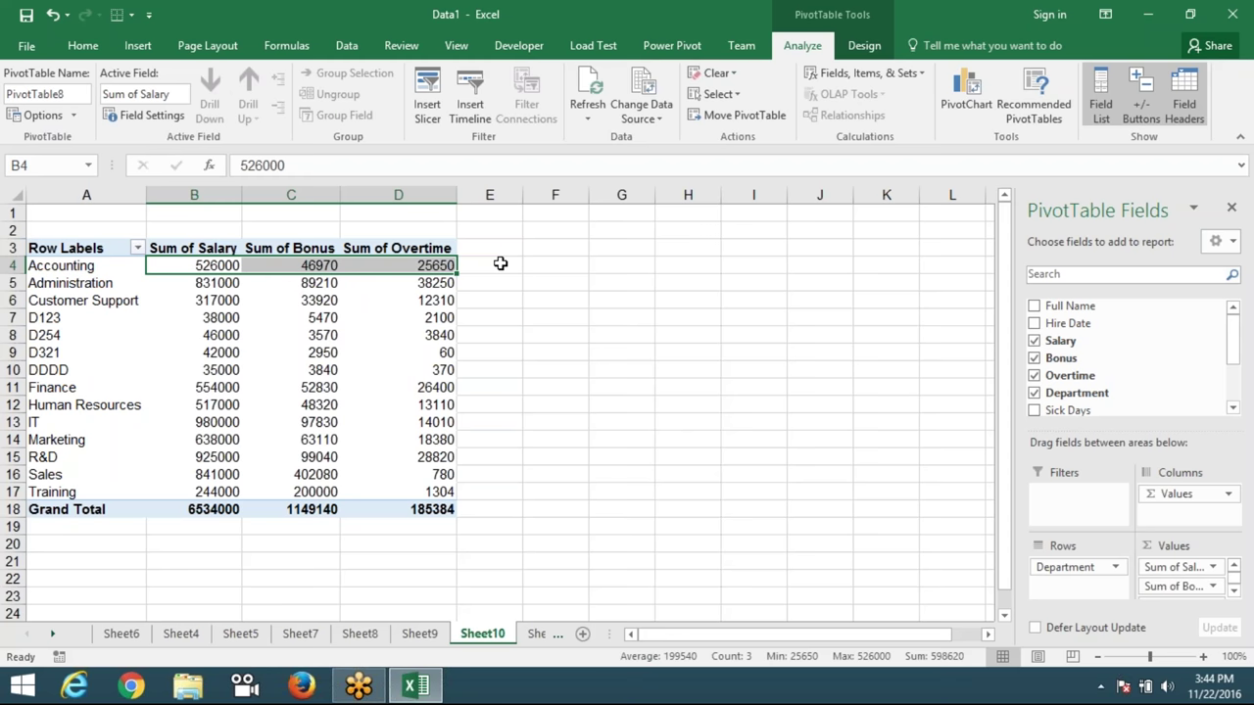
pyautogui.click(395, 249)
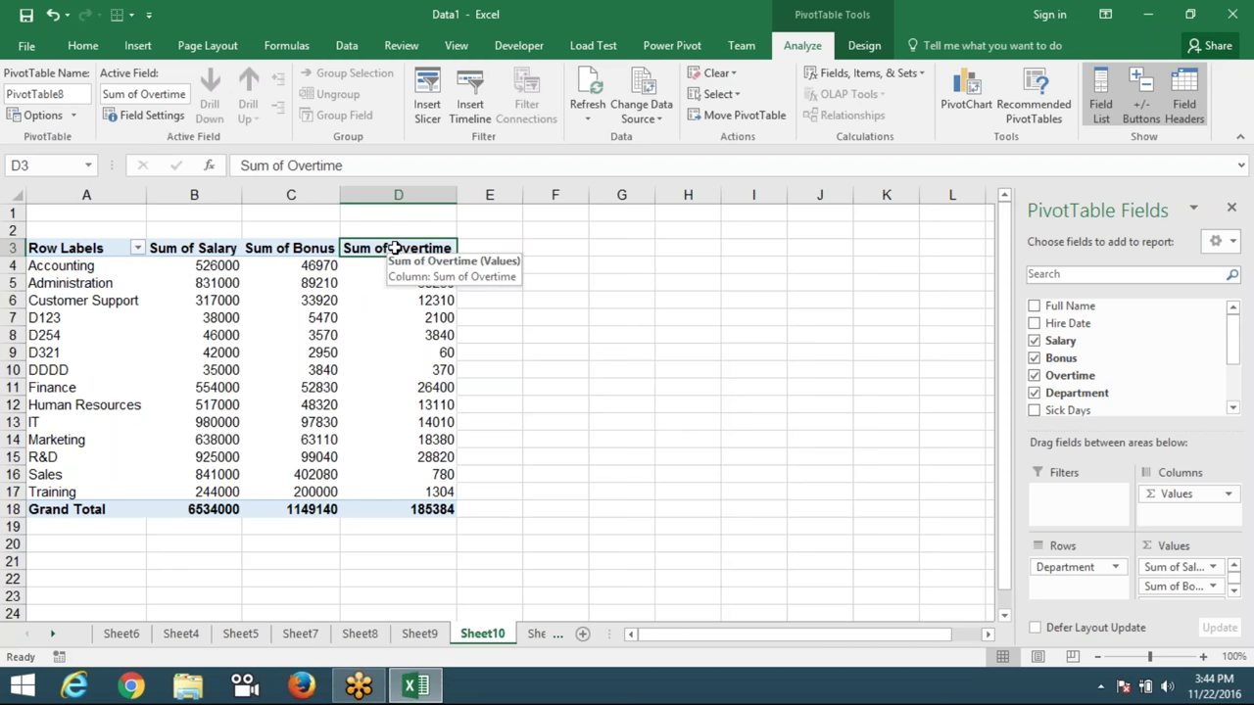
# Review Salary, Bonus and Overtime columns C:E on Sheet1, then return to the Sheet10 pivot tools.
pyautogui.click(533, 635)
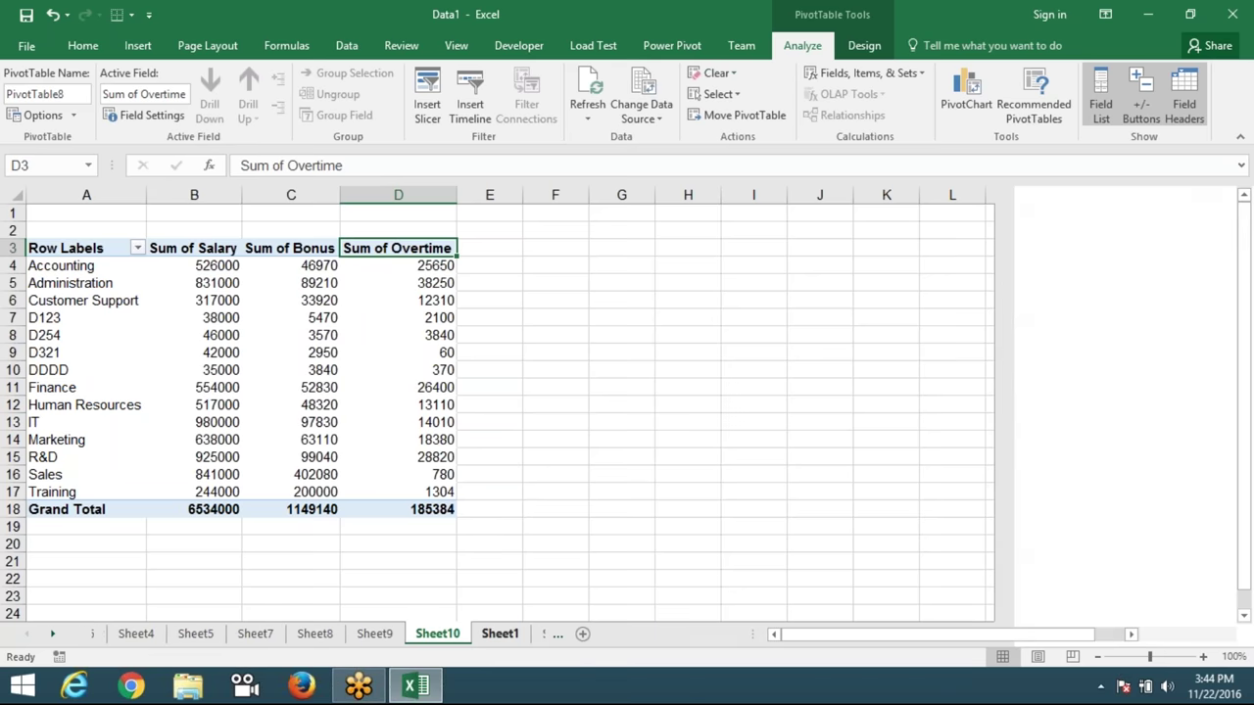
pyautogui.moveTo(274, 194); pyautogui.dragTo(394, 194)
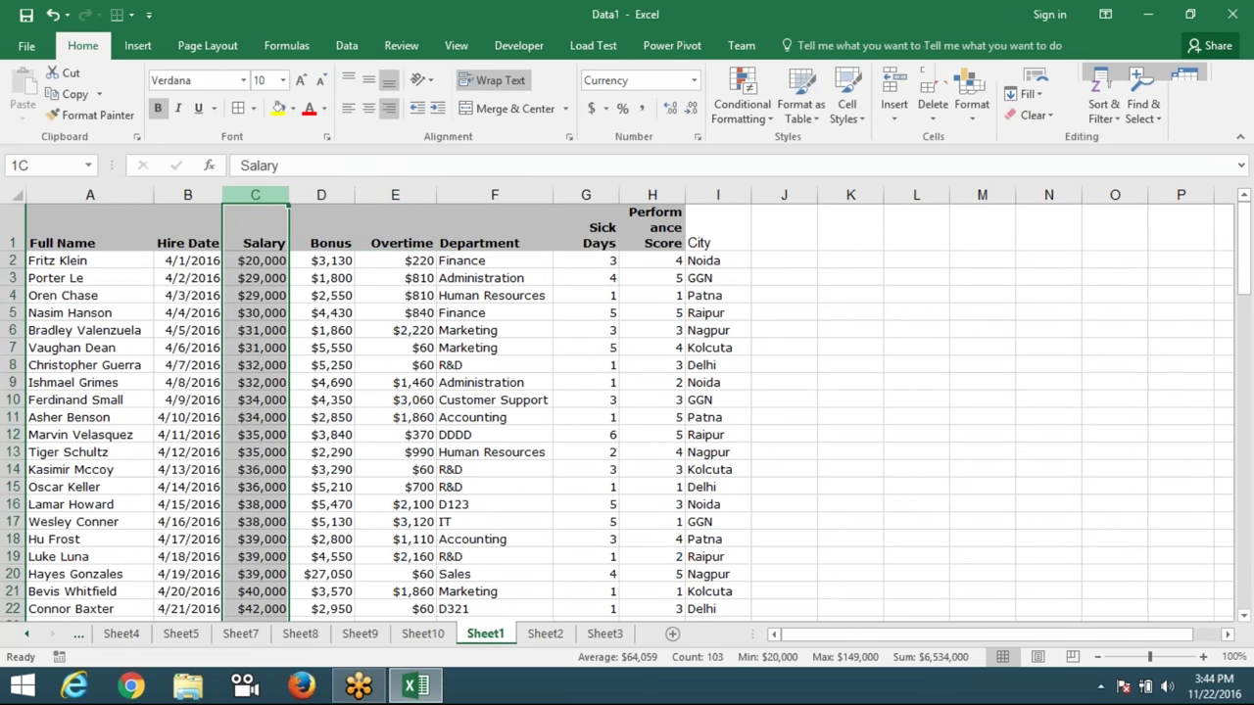
pyautogui.keyDown('ctrl'); pyautogui.click(423, 634); pyautogui.keyUp('ctrl')
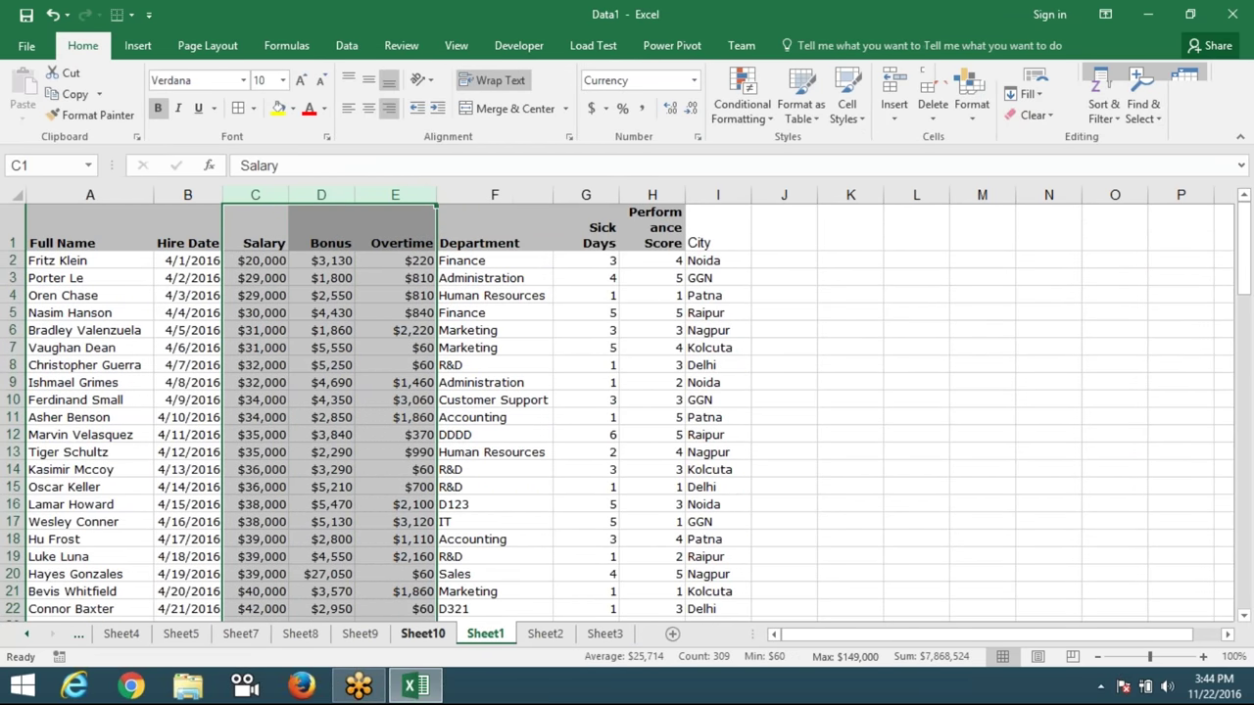
pyautogui.click(437, 635)
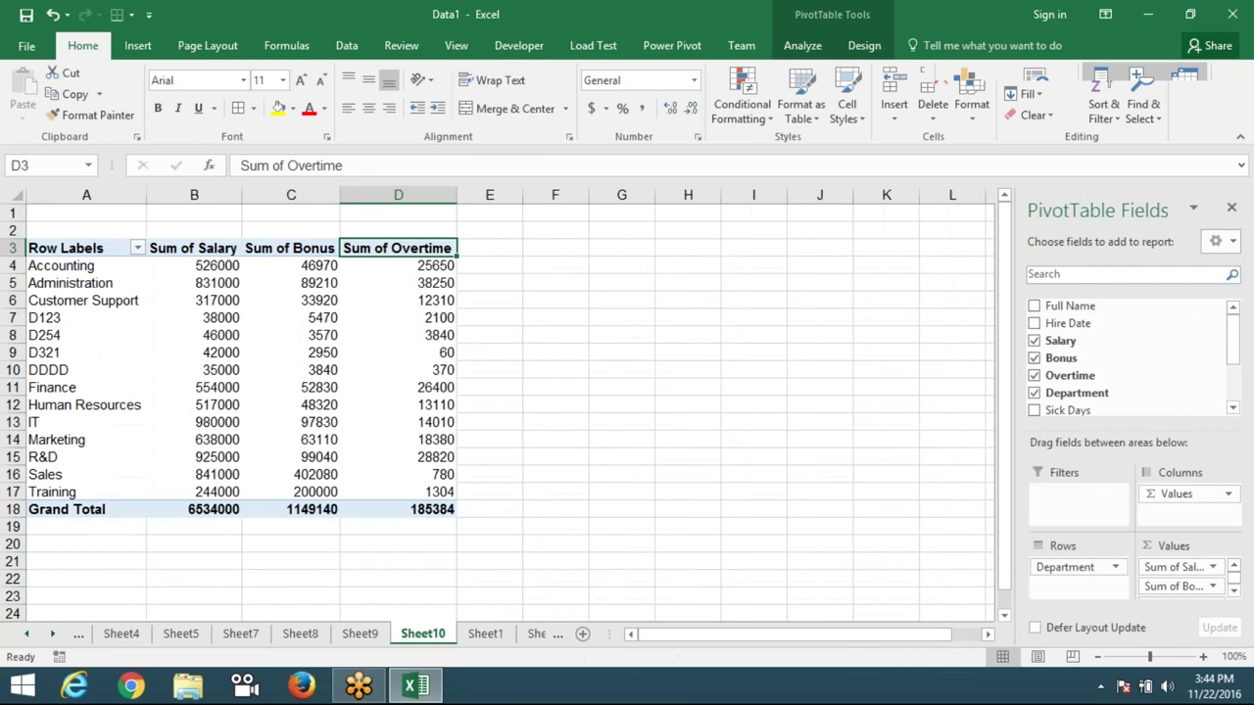
pyautogui.click(800, 48)
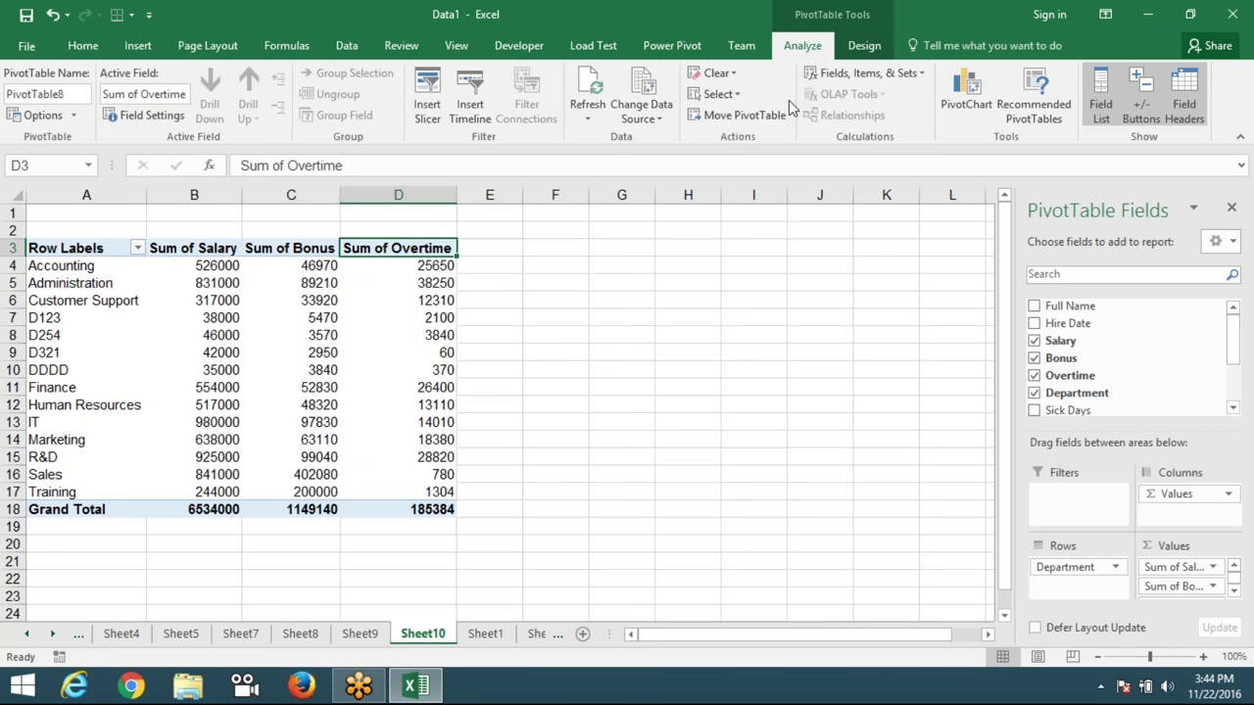
# Start a new calculated field named Total and clear its default formula.
pyautogui.click(891, 86)
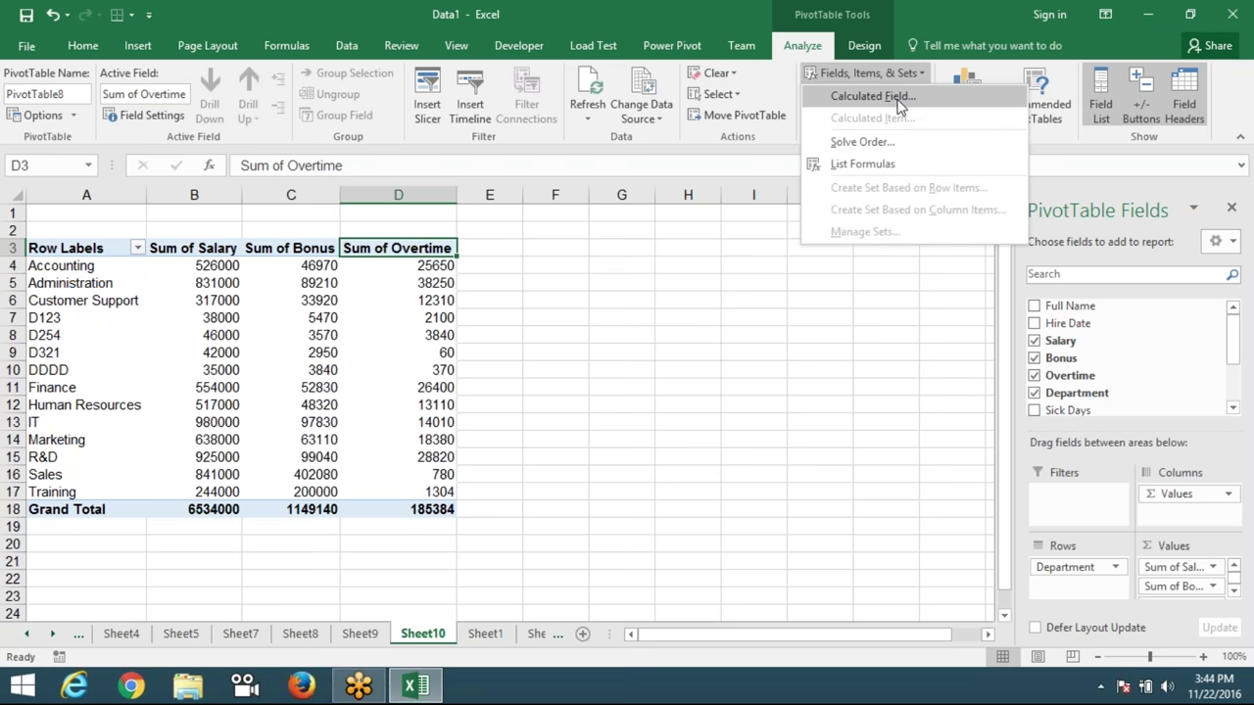
pyautogui.click(900, 98)
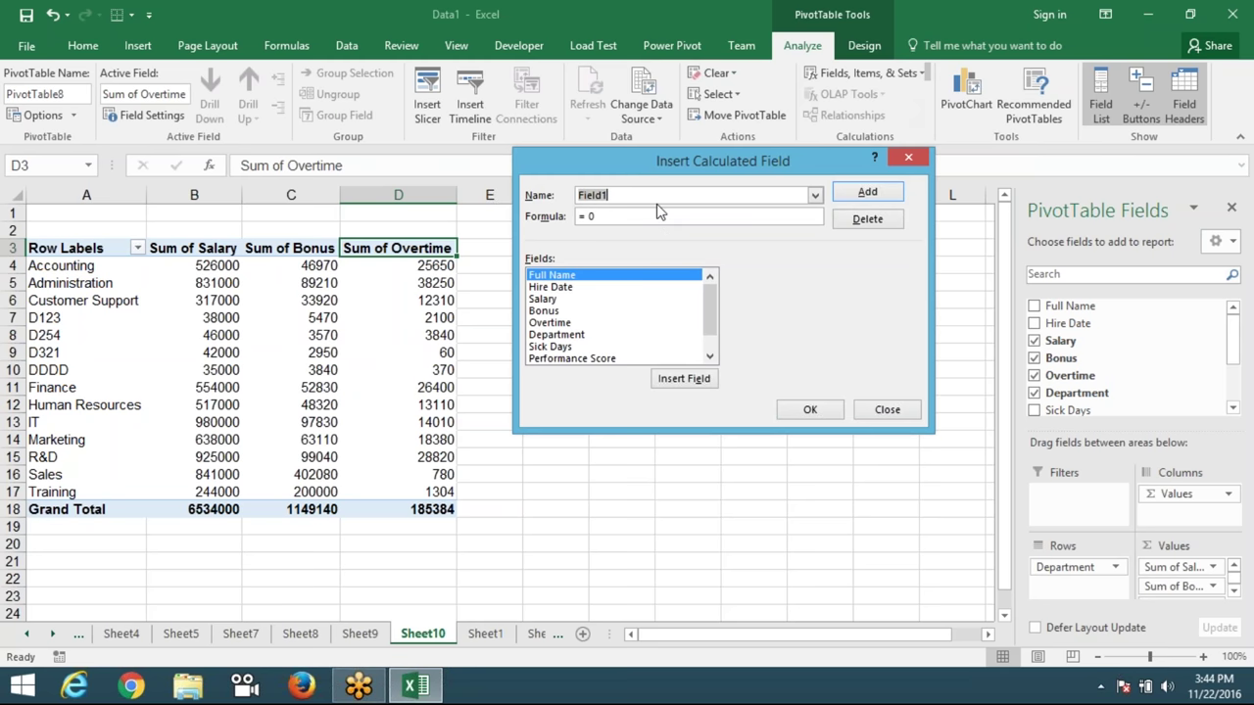
pyautogui.write('Total')
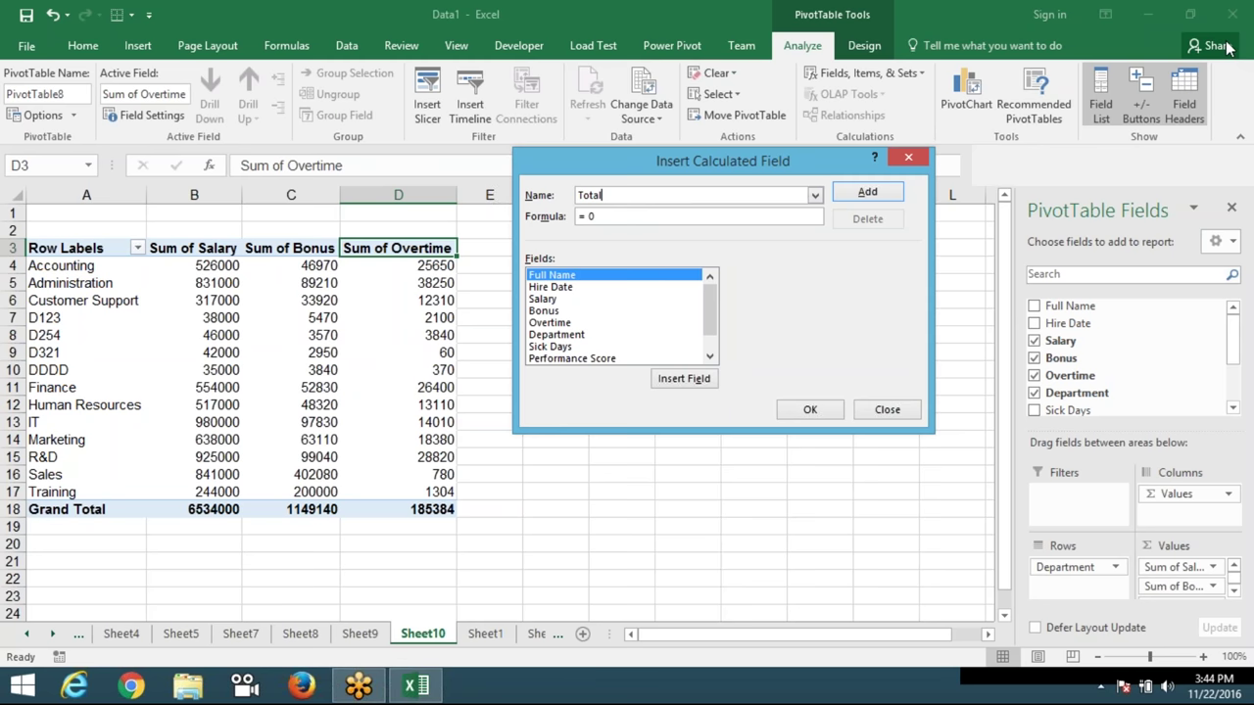
pyautogui.click(594, 216)
pyautogui.press('BackSpace')
pyautogui.press('BackSpace')
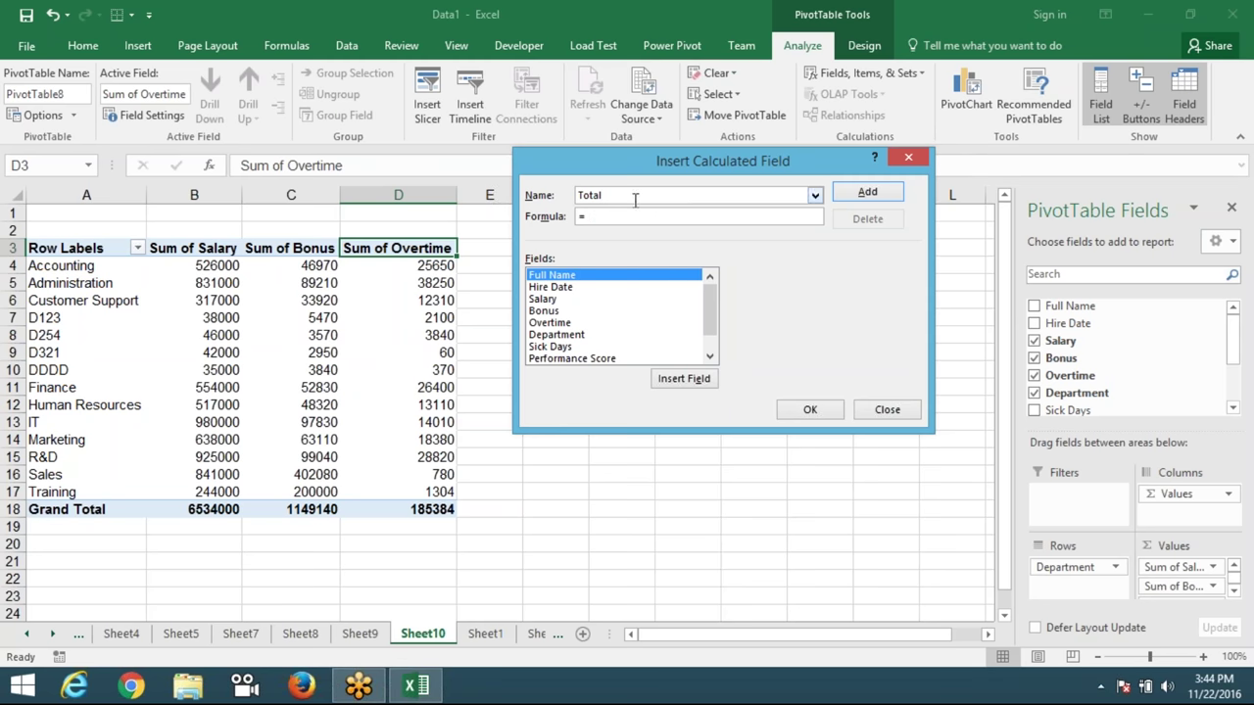
# Set the Total formula to Salary+Bonus+Overtime and add it as Sum of Total.
pyautogui.moveTo(710, 318); pyautogui.dragTo(708, 330)
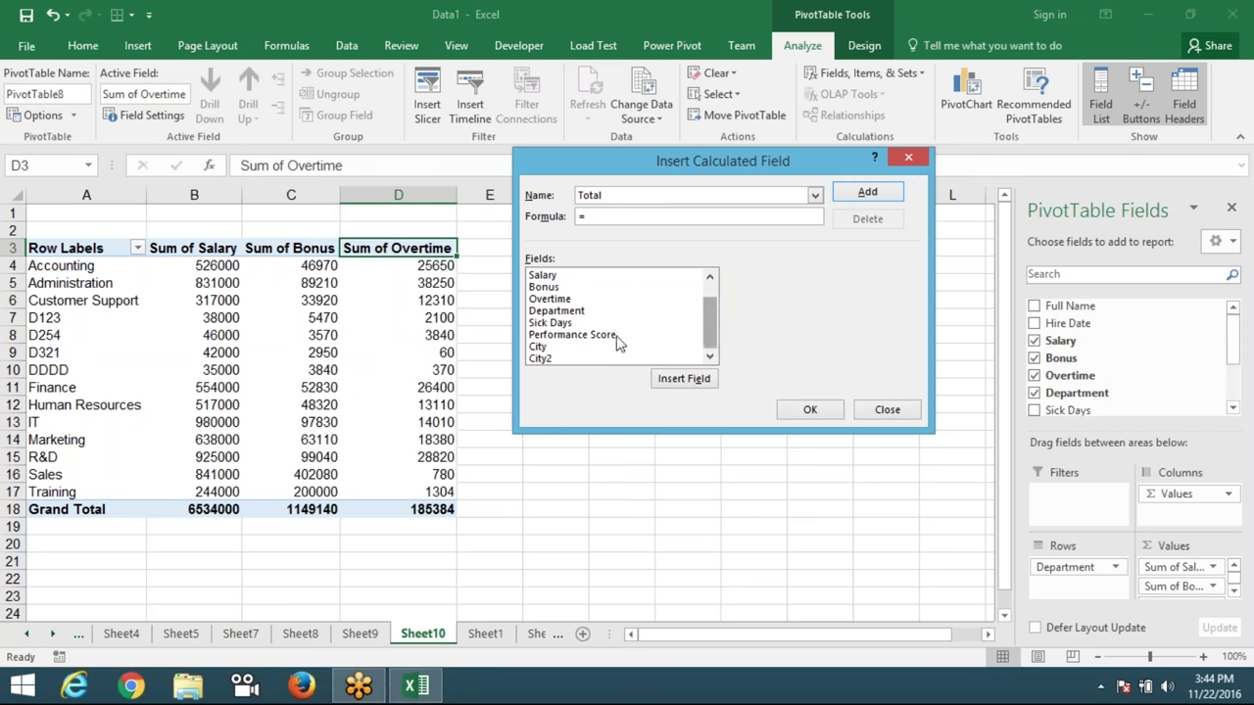
pyautogui.click(554, 275)
pyautogui.click(700, 387)
pyautogui.write('+')
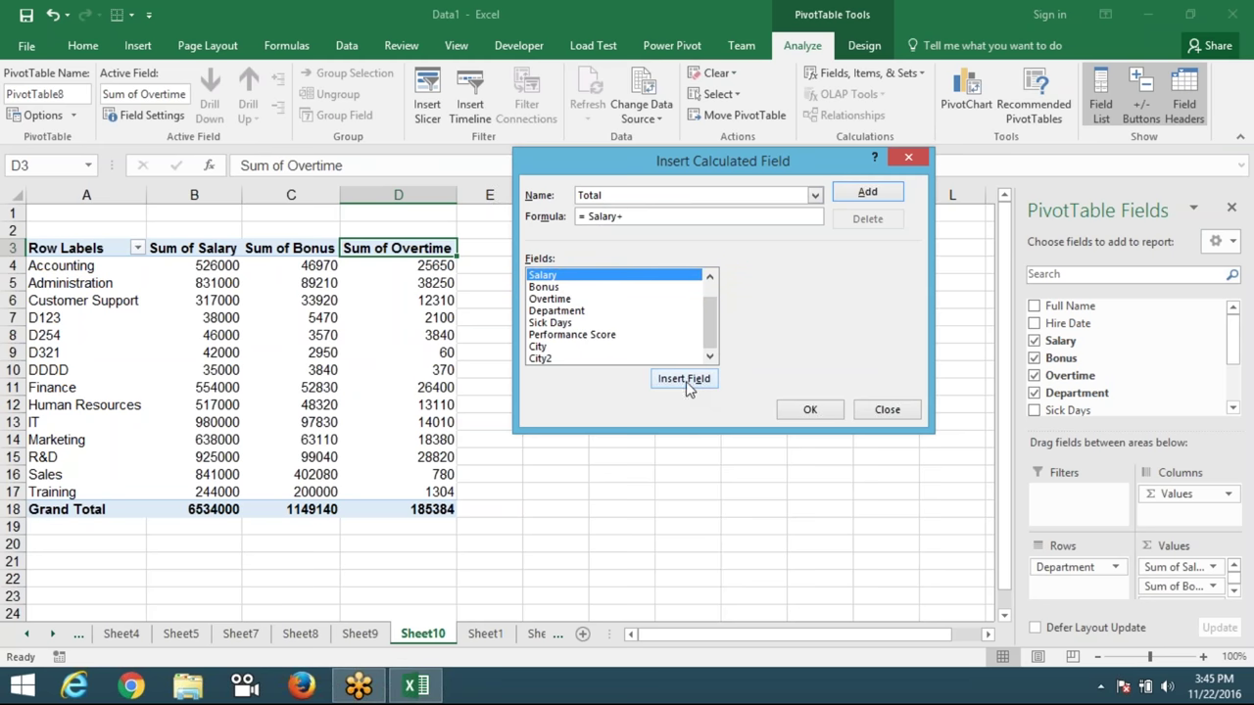
pyautogui.click(548, 287)
pyautogui.click(666, 378)
pyautogui.write('+')
pyautogui.click(580, 299)
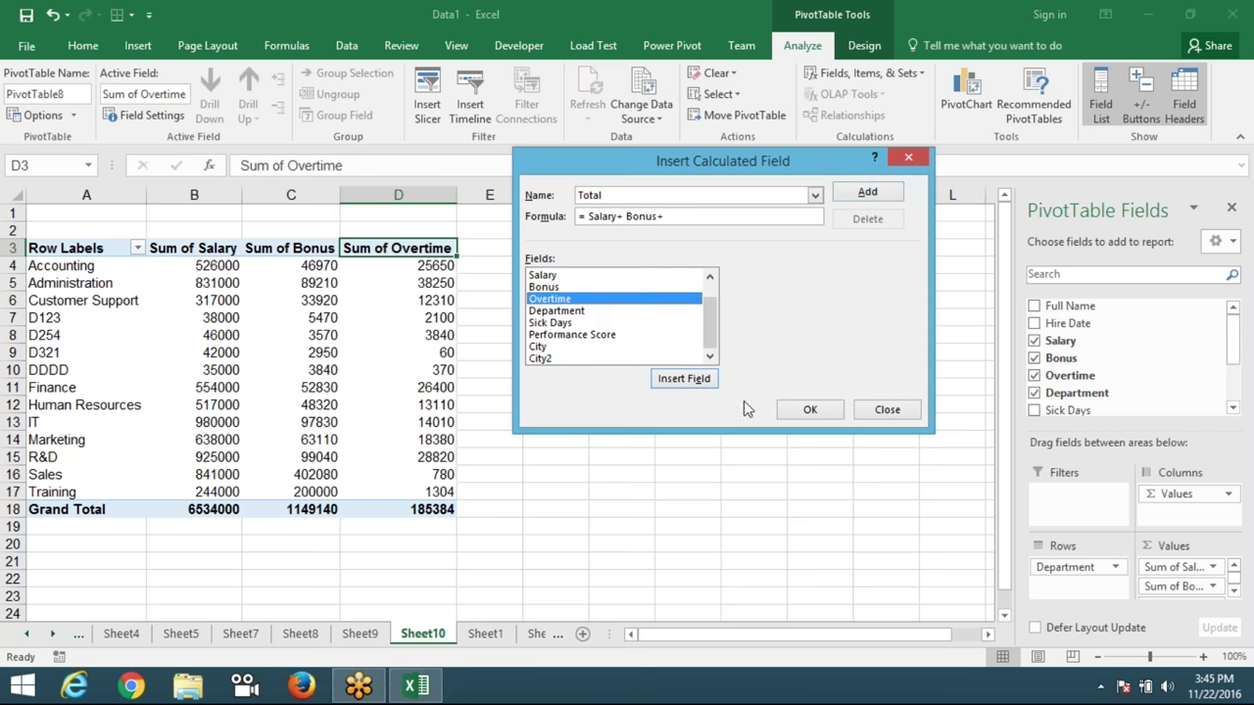
pyautogui.click(685, 380)
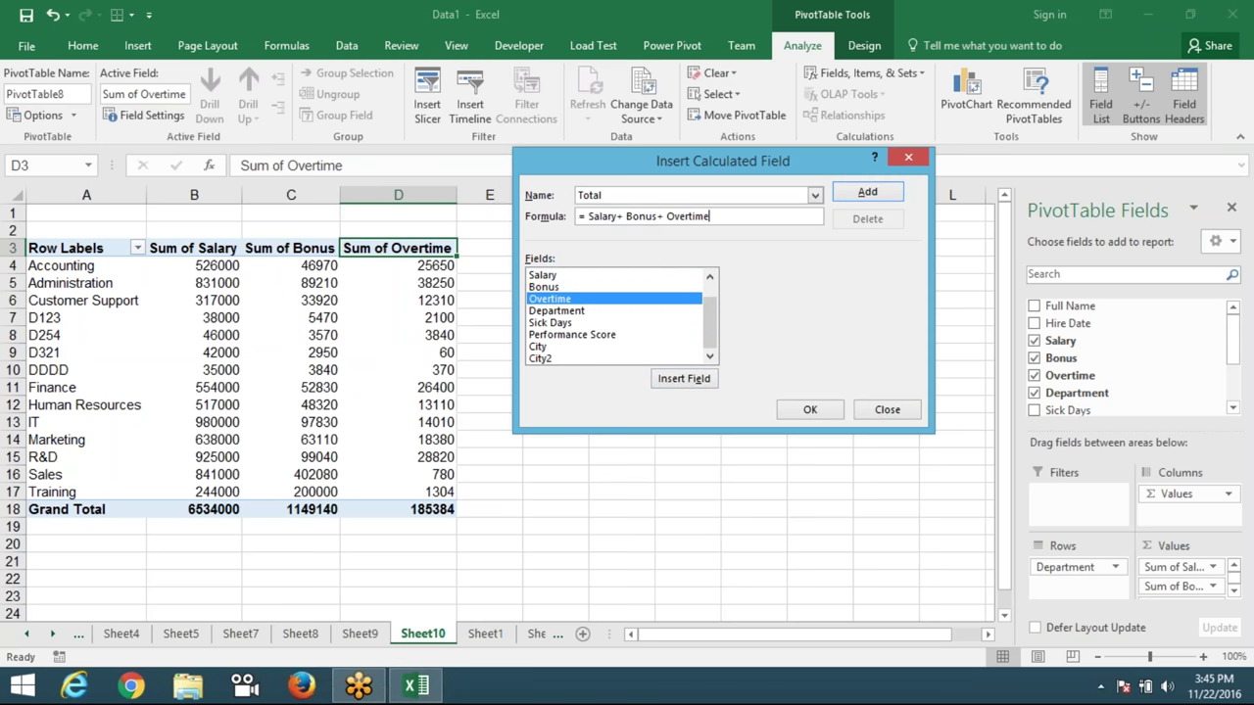
pyautogui.hotkey('ctrl', 'shift', 'Left')
pyautogui.hotkey('ctrl', 'shift', 'Left')
pyautogui.hotkey('ctrl', 'shift', 'Left')
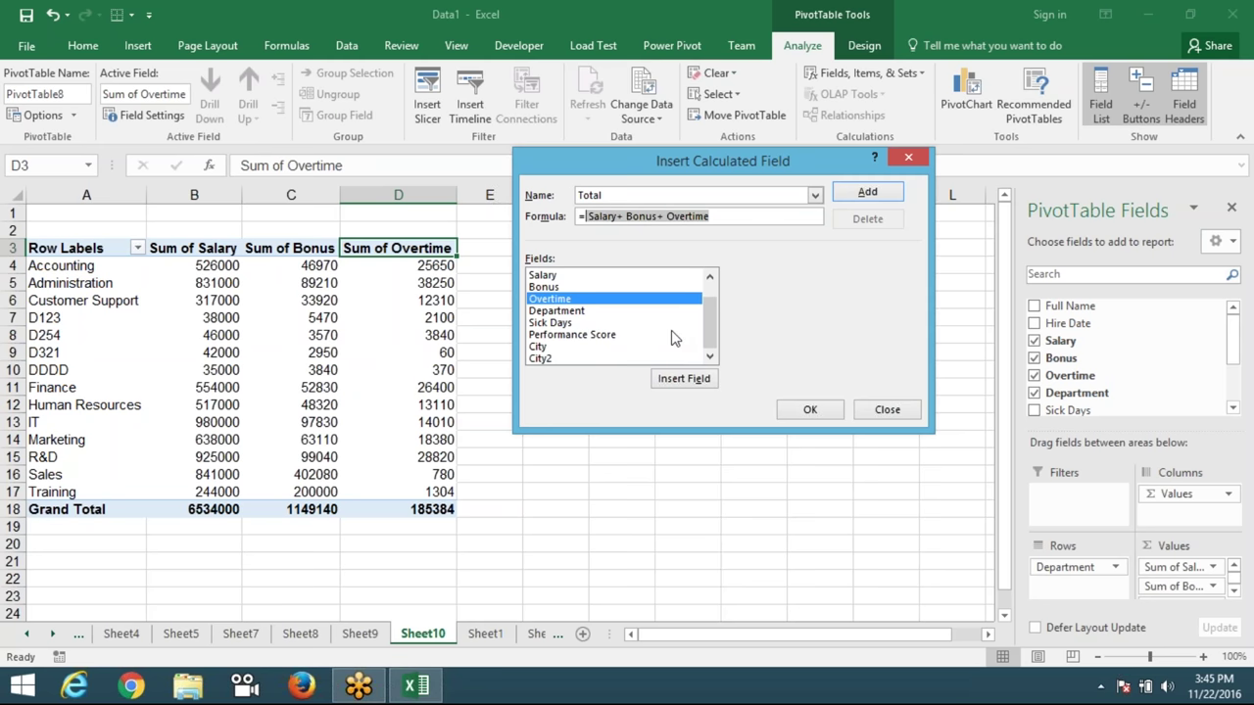
pyautogui.click(871, 197)
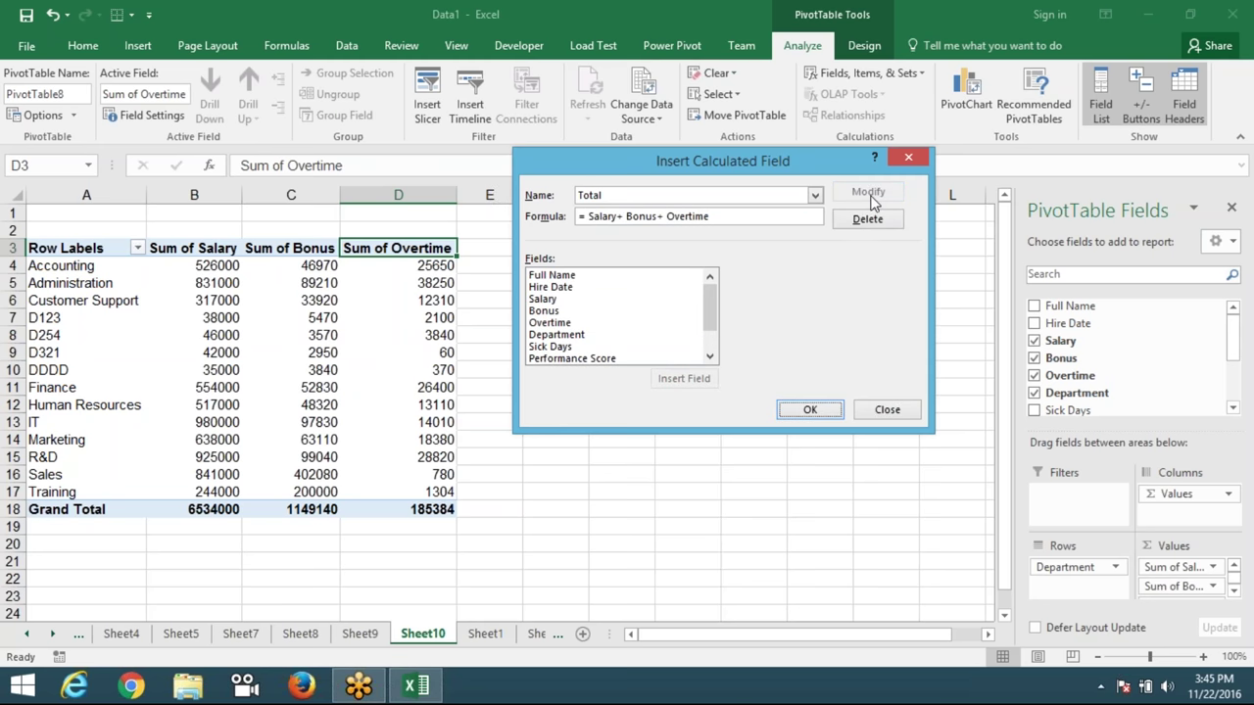
pyautogui.click(809, 409)
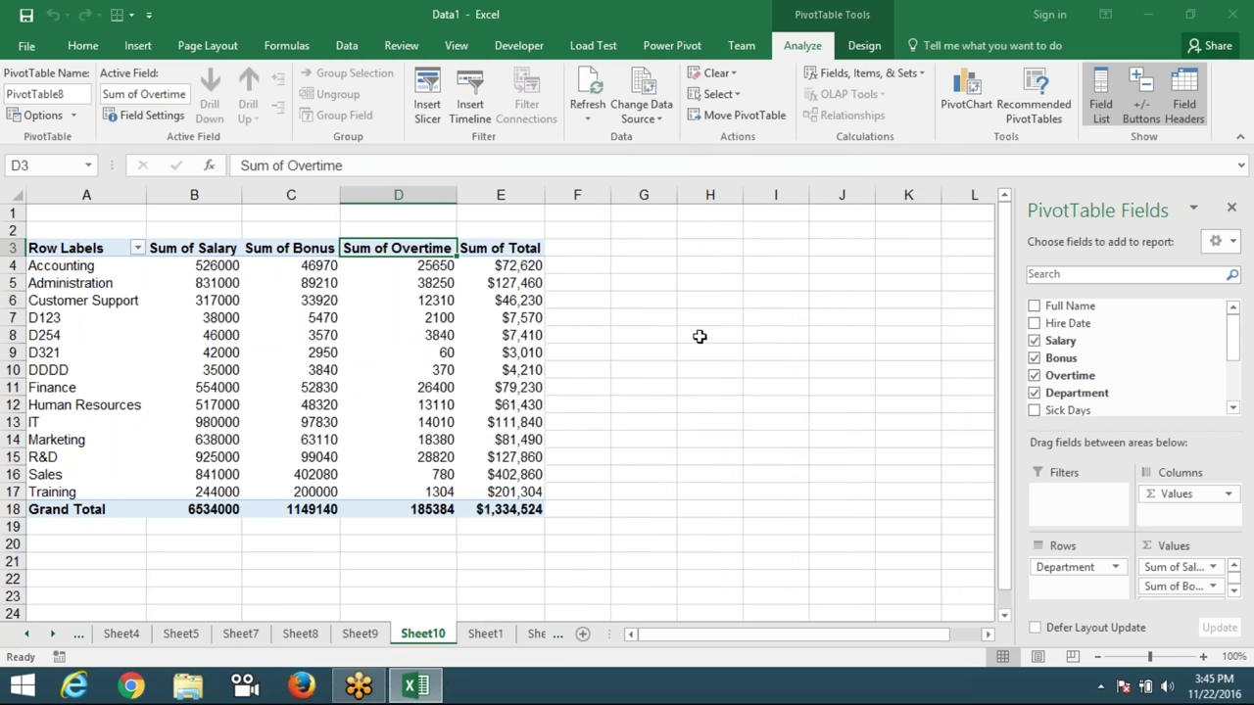
pyautogui.click(500, 250)
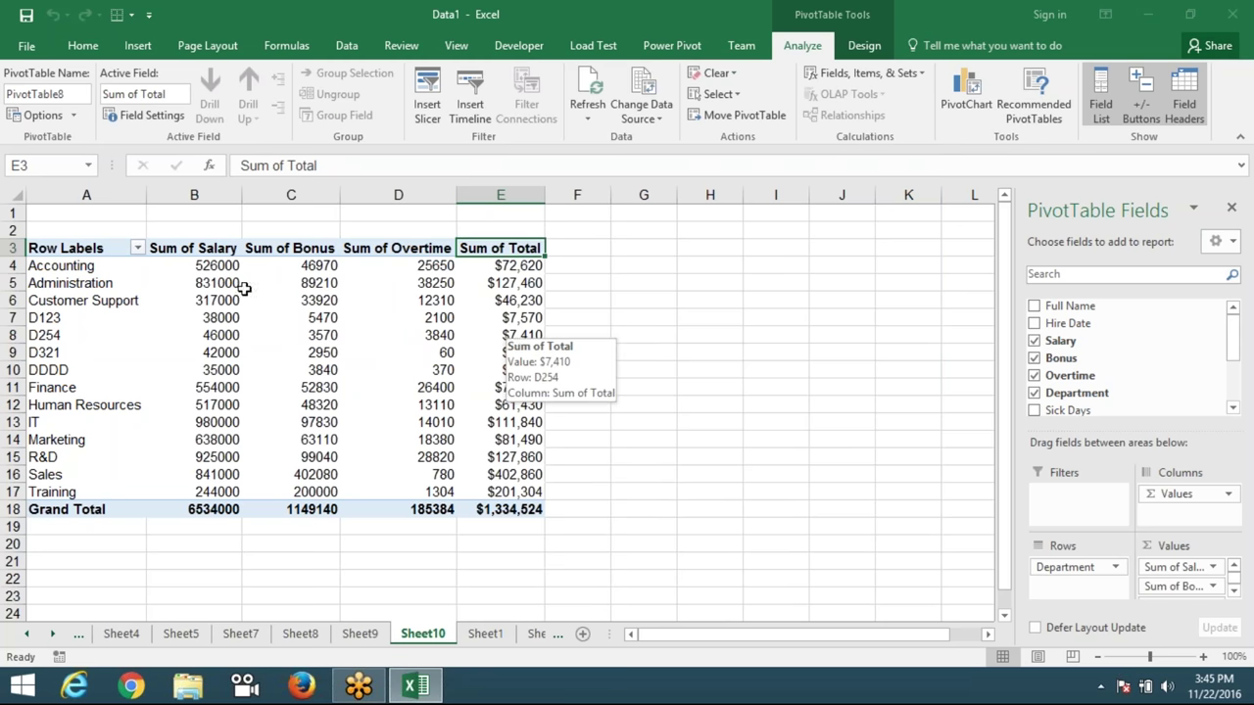
pyautogui.moveTo(201, 266); pyautogui.dragTo(470, 268)
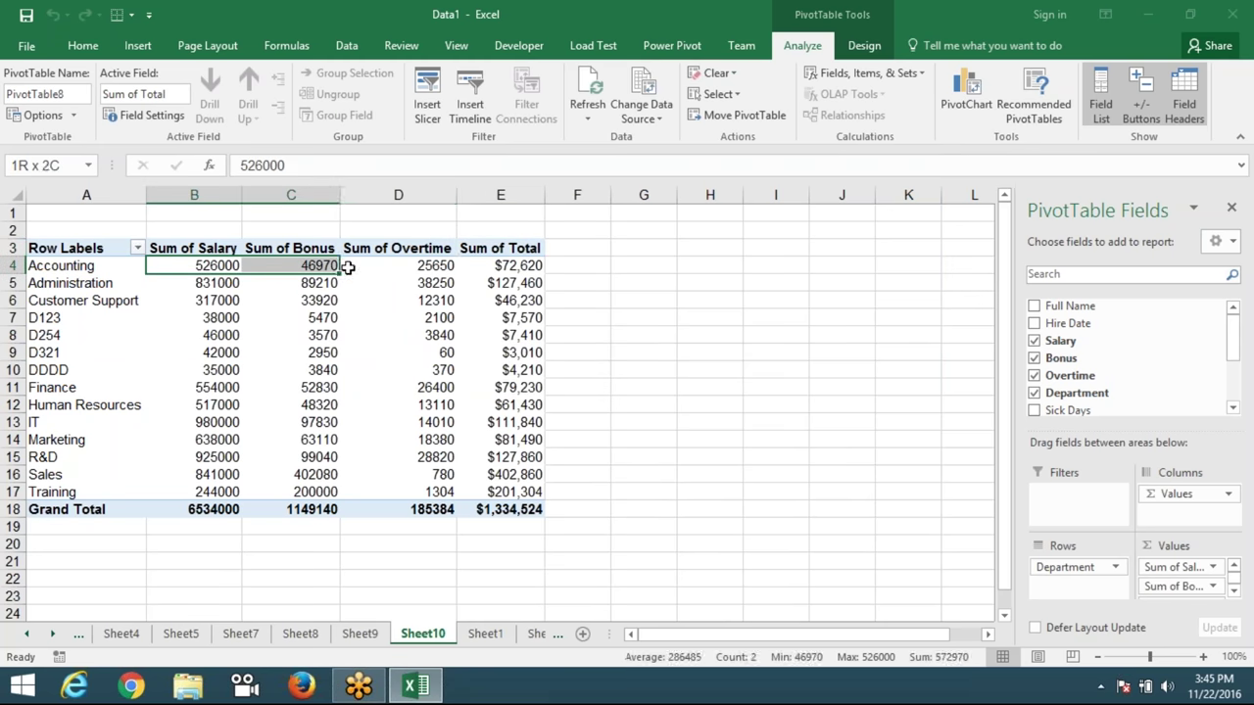
pyautogui.click(500, 266)
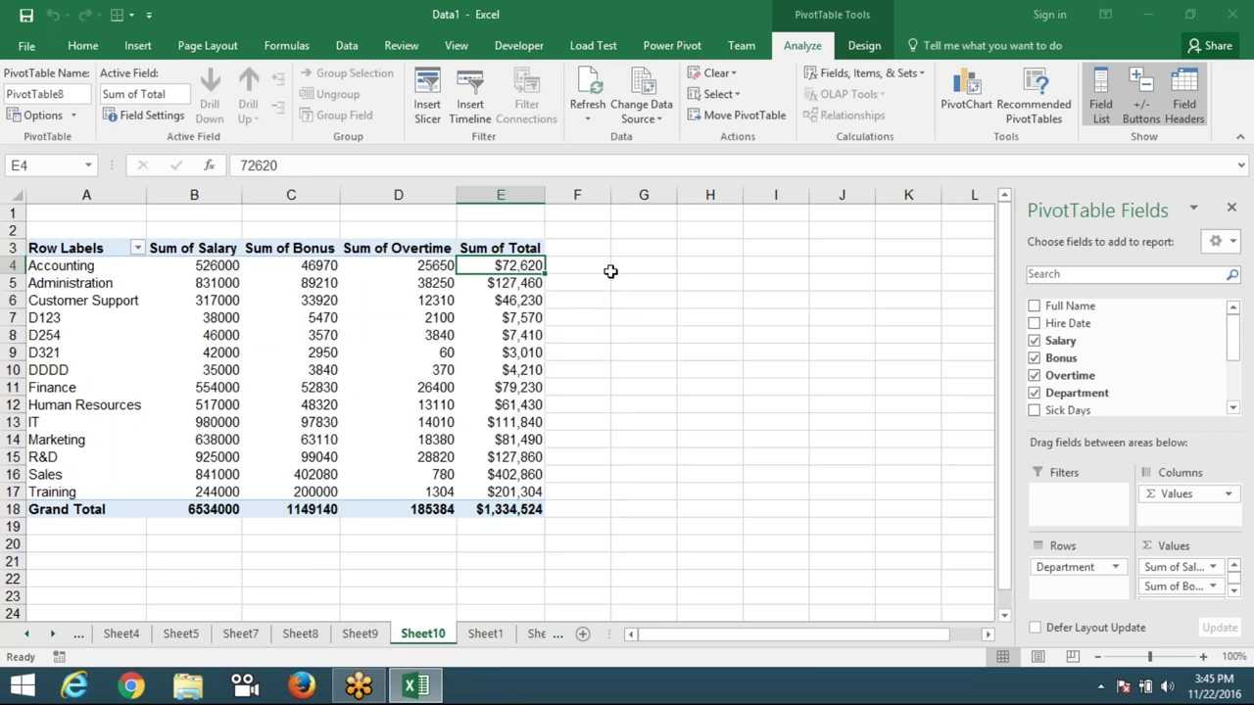
pyautogui.click(821, 79)
# Add a calculated field ESIC with formula Total*6.5% to the department pivot.
pyautogui.click(861, 94)
pyautogui.write('ESIC')
pyautogui.click(711, 215)
pyautogui.press('BackSpace')
pyautogui.press('BackSpace')
pyautogui.scroll(-1, 710, 304)
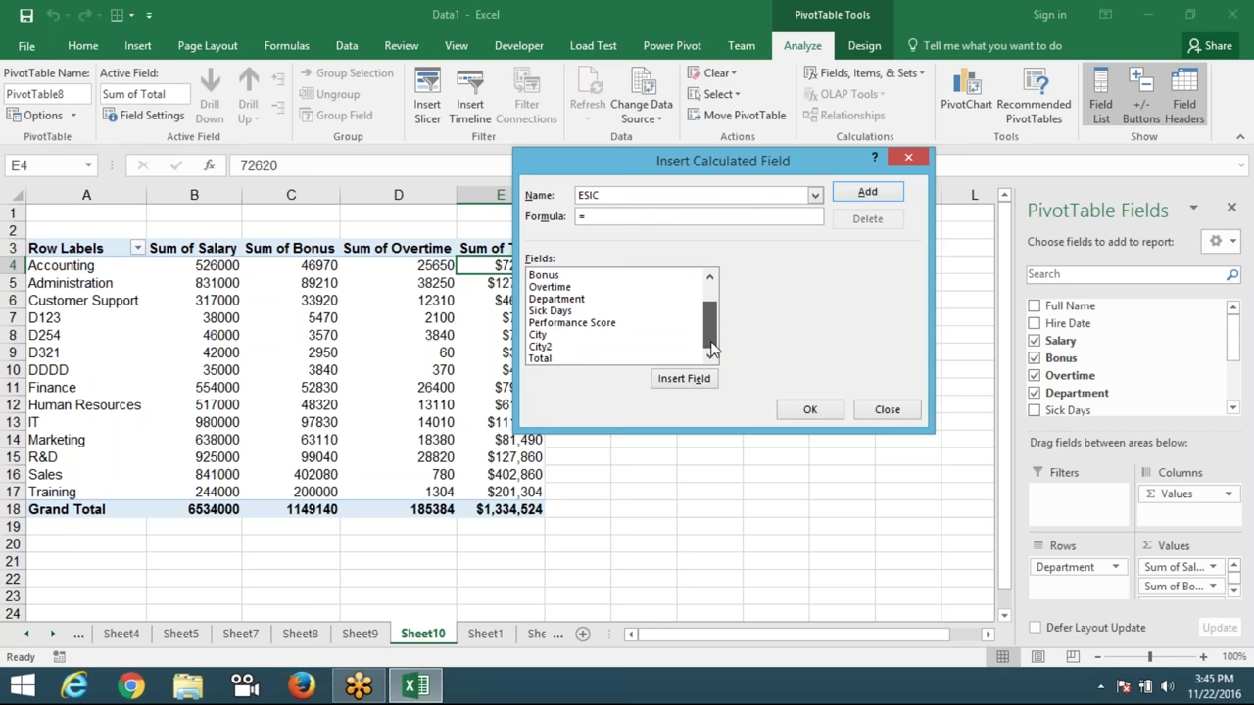
pyautogui.click(597, 347)
pyautogui.click(607, 359)
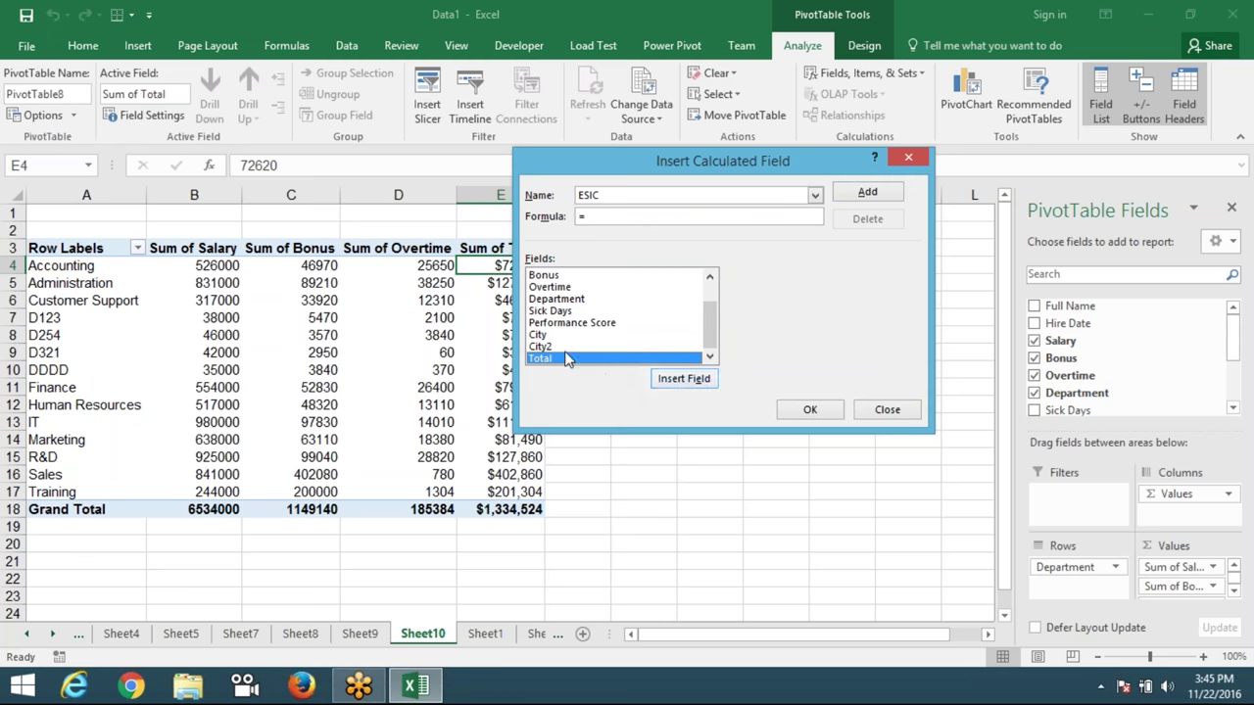
pyautogui.click(674, 384)
pyautogui.write('*')
pyautogui.write('6.5')
pyautogui.write('%')
pyautogui.click(865, 193)
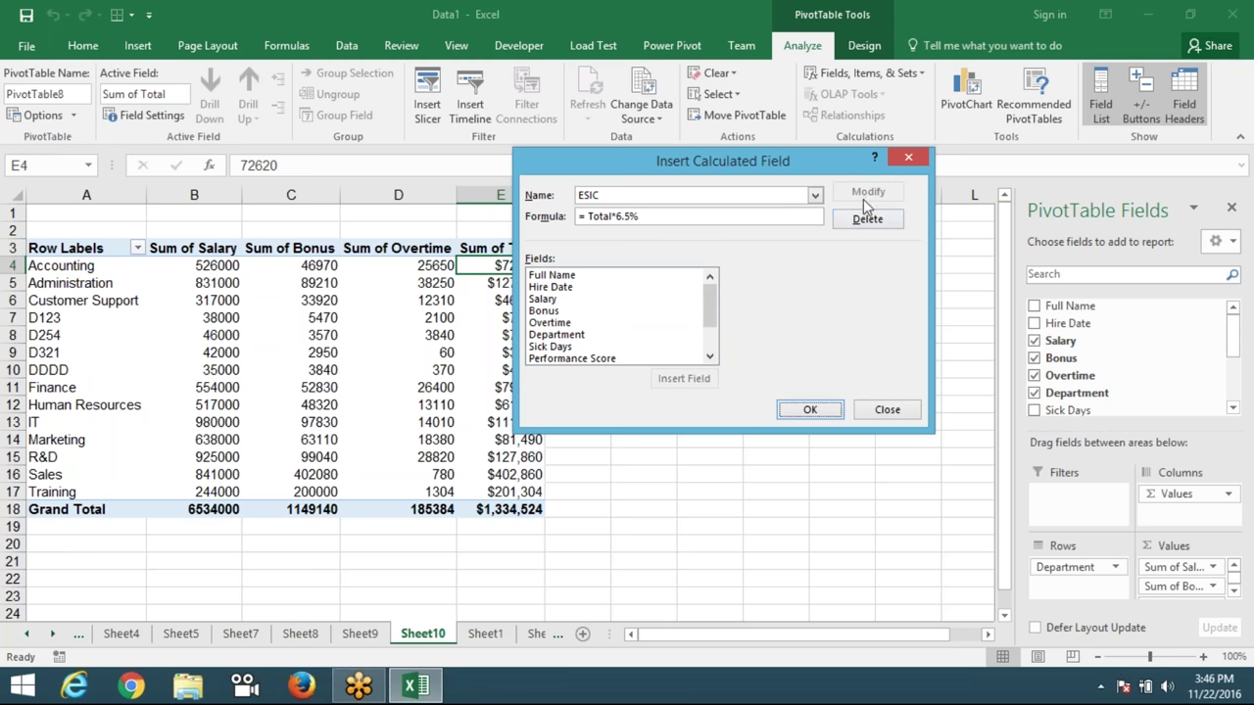
pyautogui.click(817, 411)
pyautogui.click(609, 271)
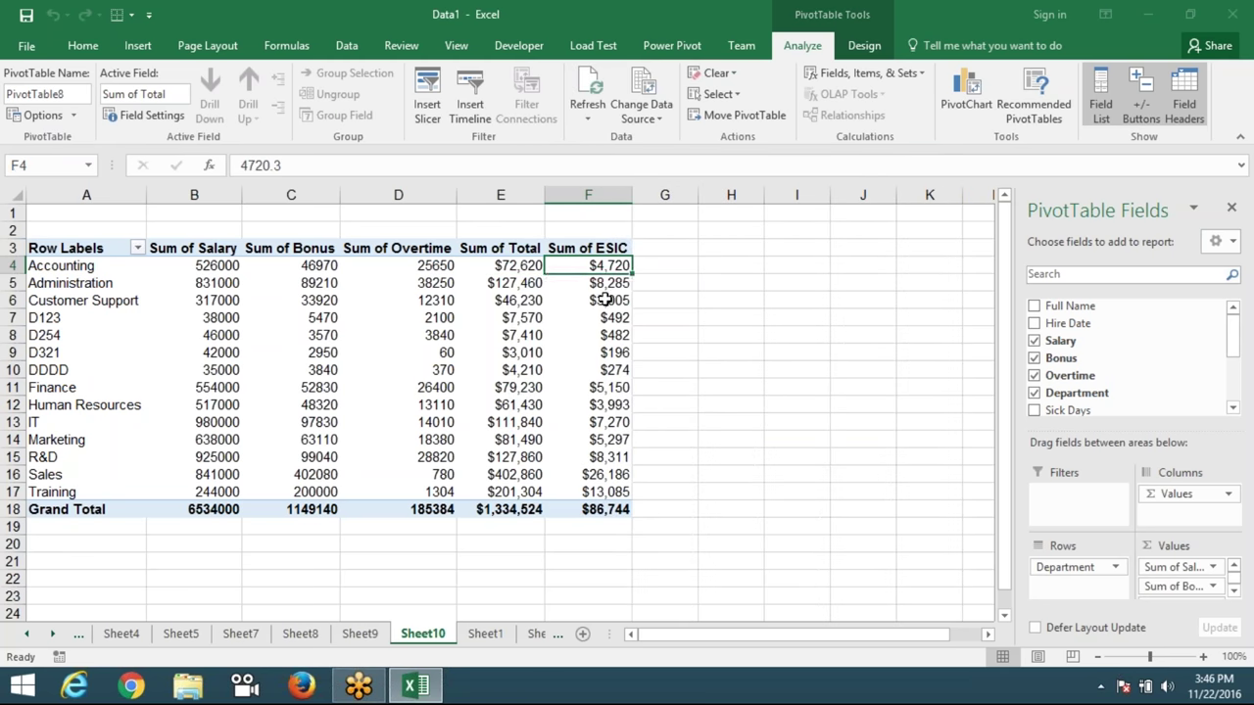
# Select the ESIC and Total value columns to compare the results.
pyautogui.moveTo(605, 299); pyautogui.dragTo(598, 494)
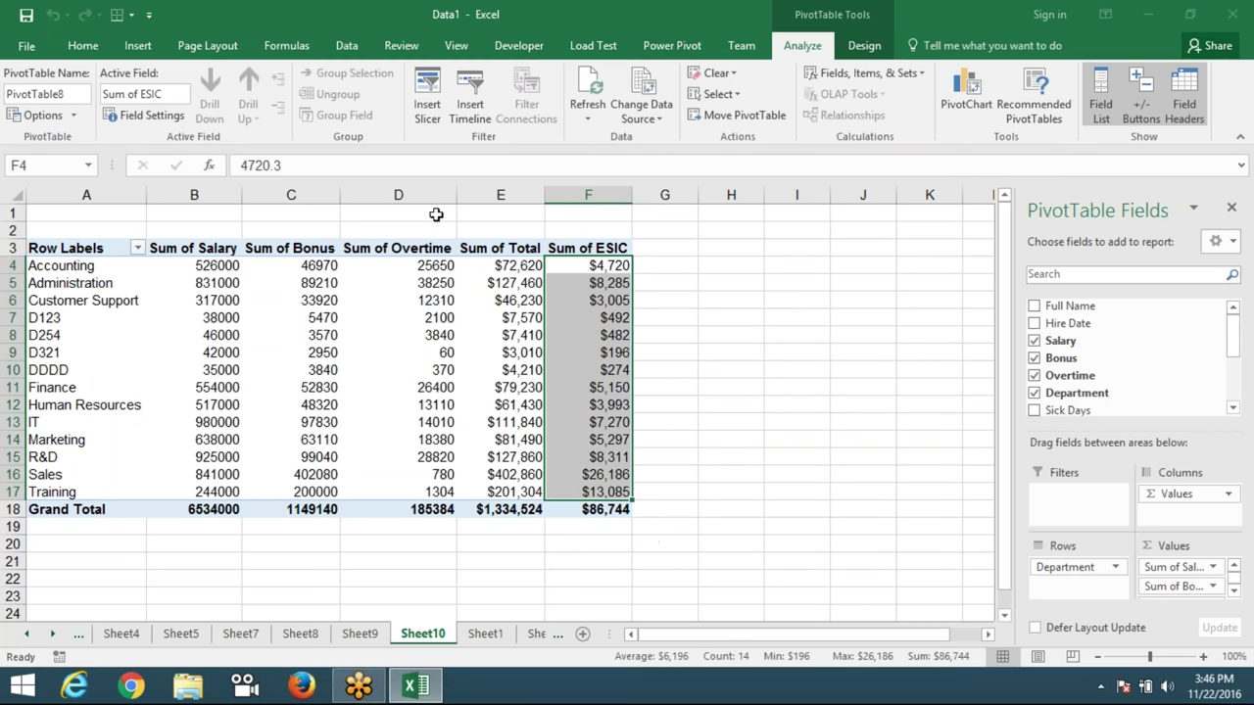
pyautogui.moveTo(502, 272); pyautogui.dragTo(504, 352)
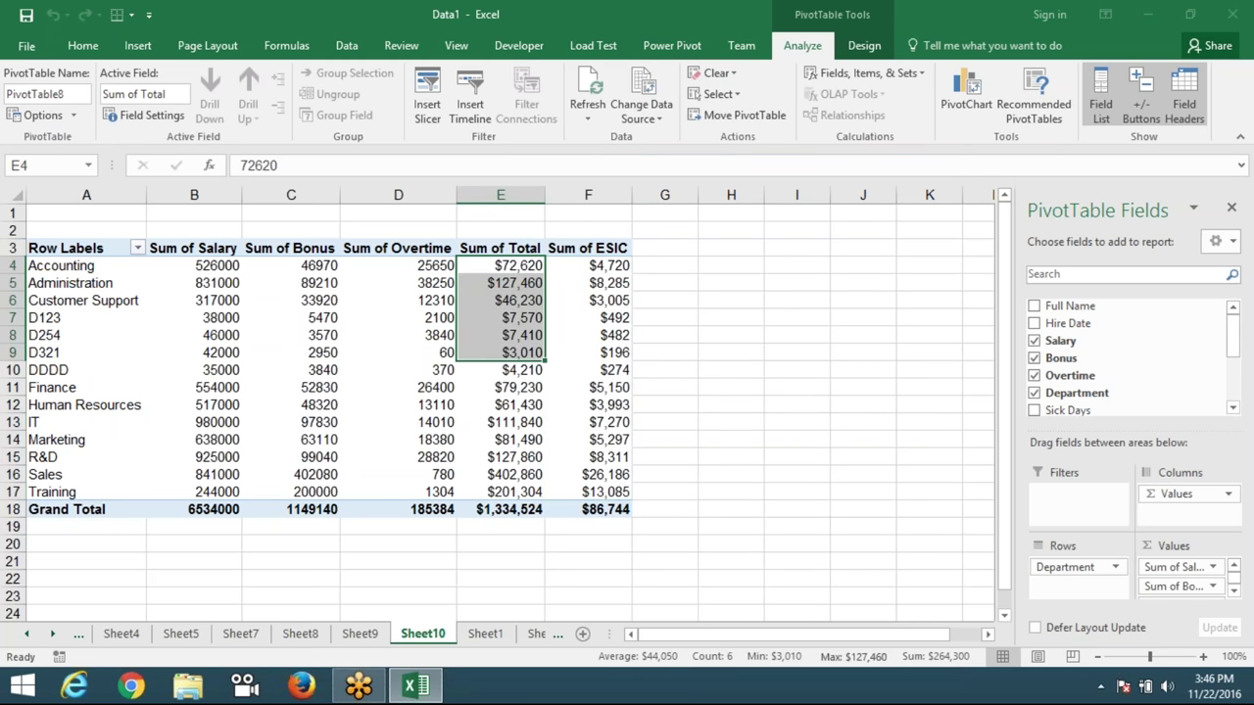
pyautogui.click(617, 270)
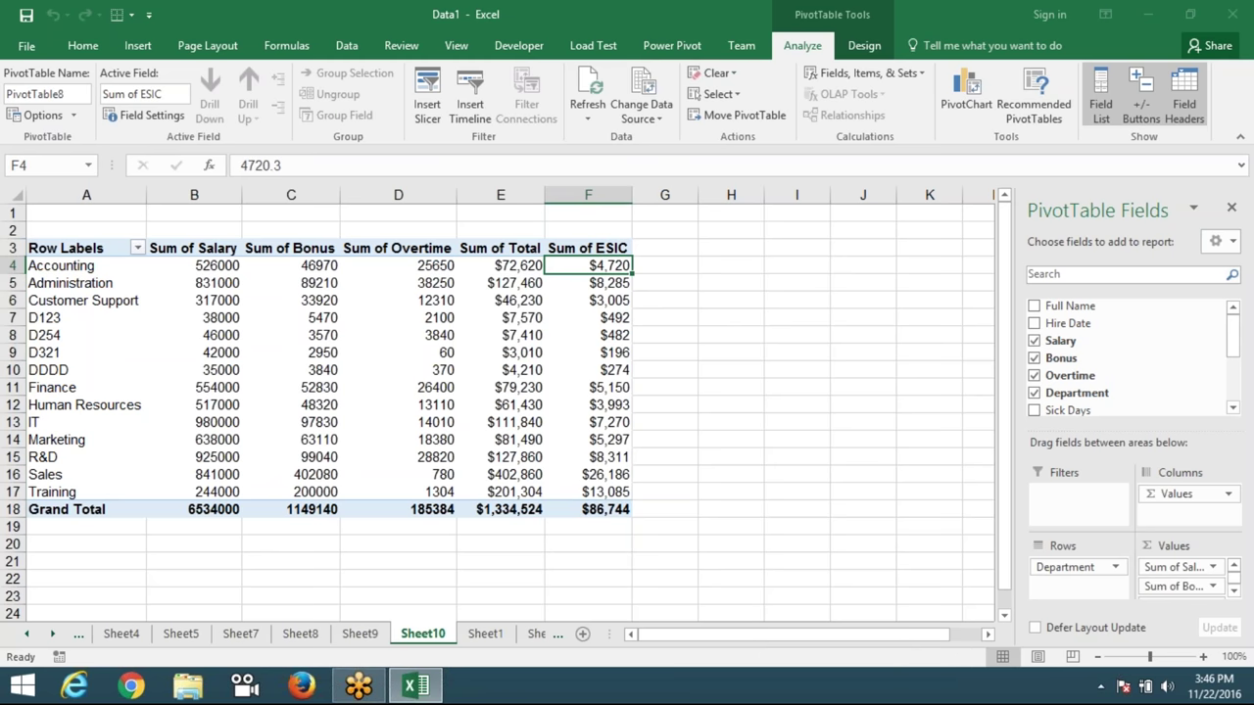
# Add a calculated field PF with formula Total*12%, creating a Sum of PF column.
pyautogui.click(822, 74)
pyautogui.click(833, 94)
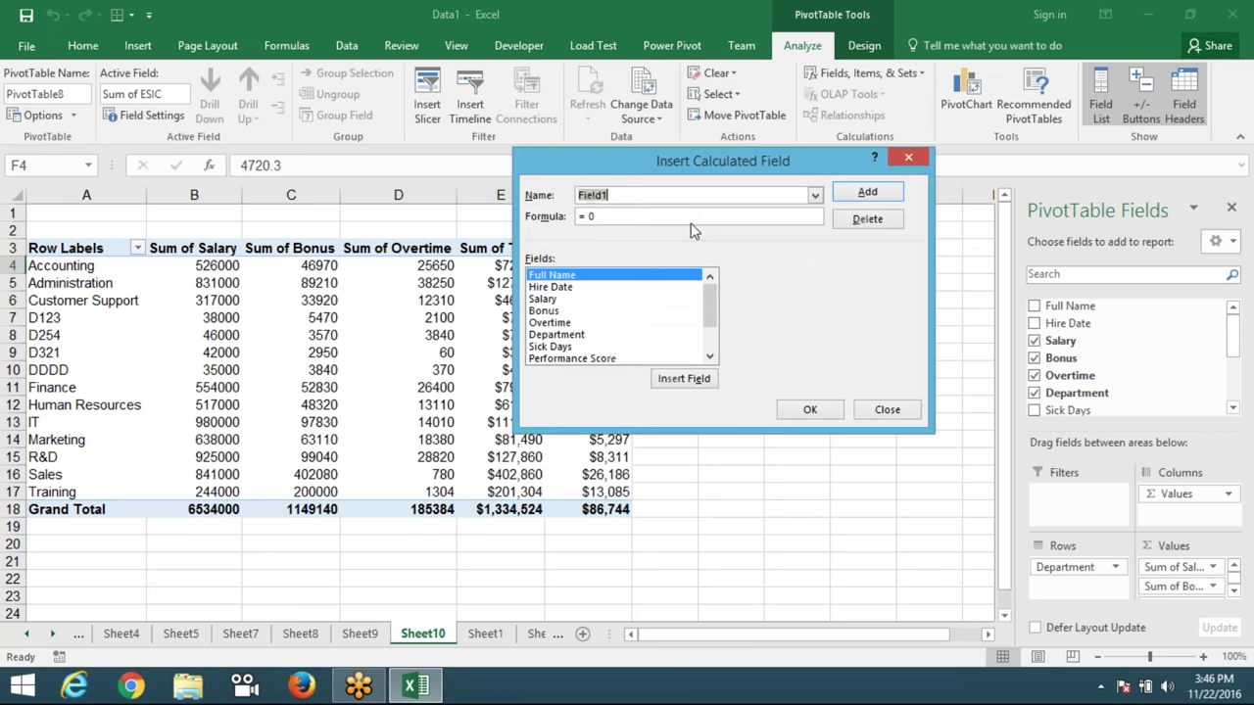
pyautogui.write('T')
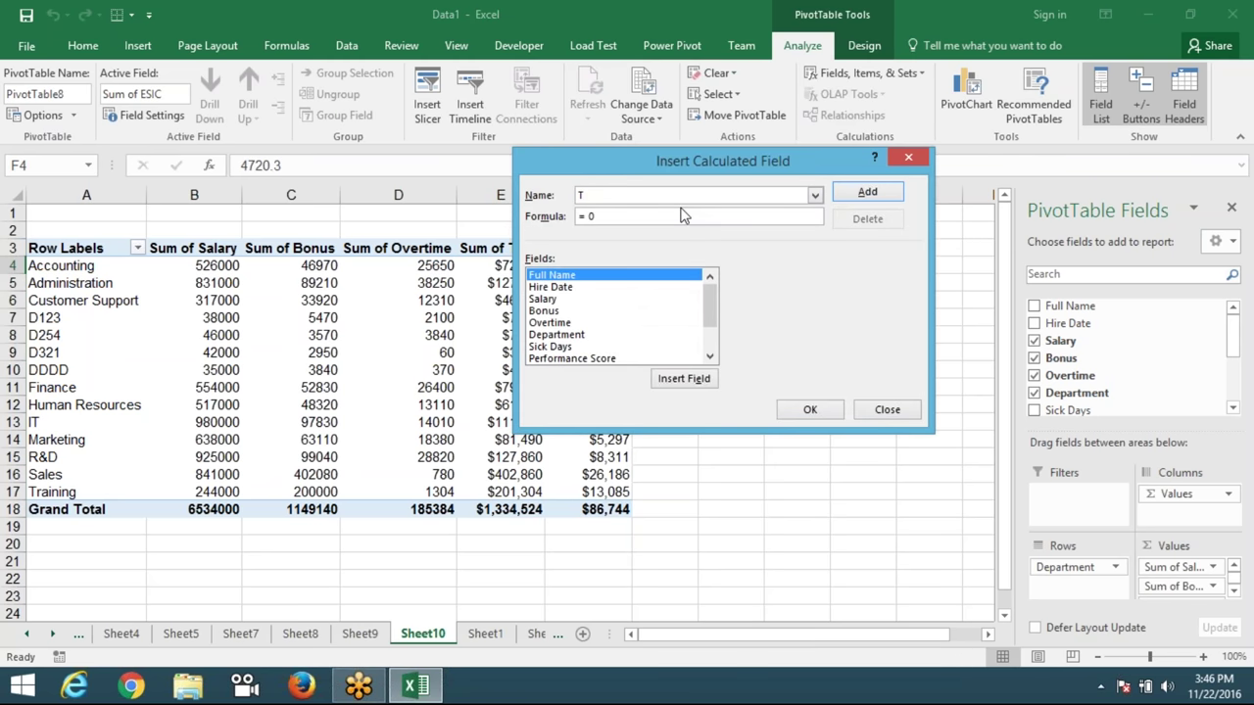
pyautogui.press('BackSpace')
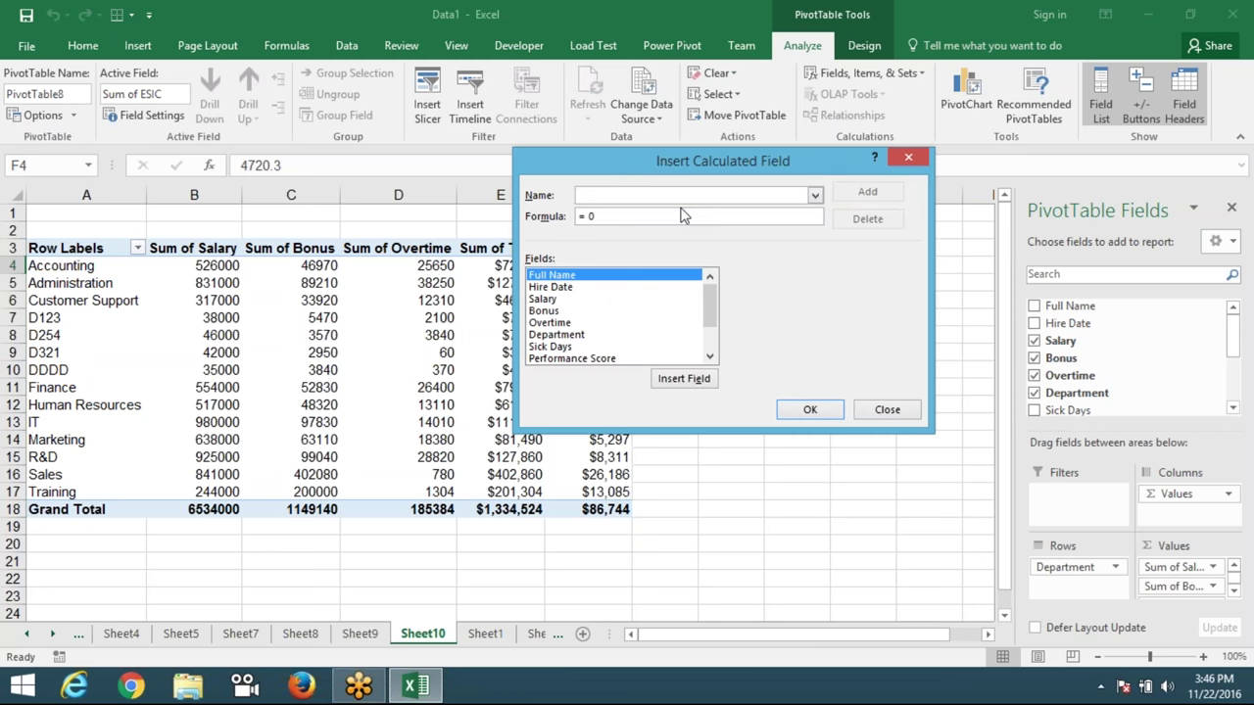
pyautogui.write('PF')
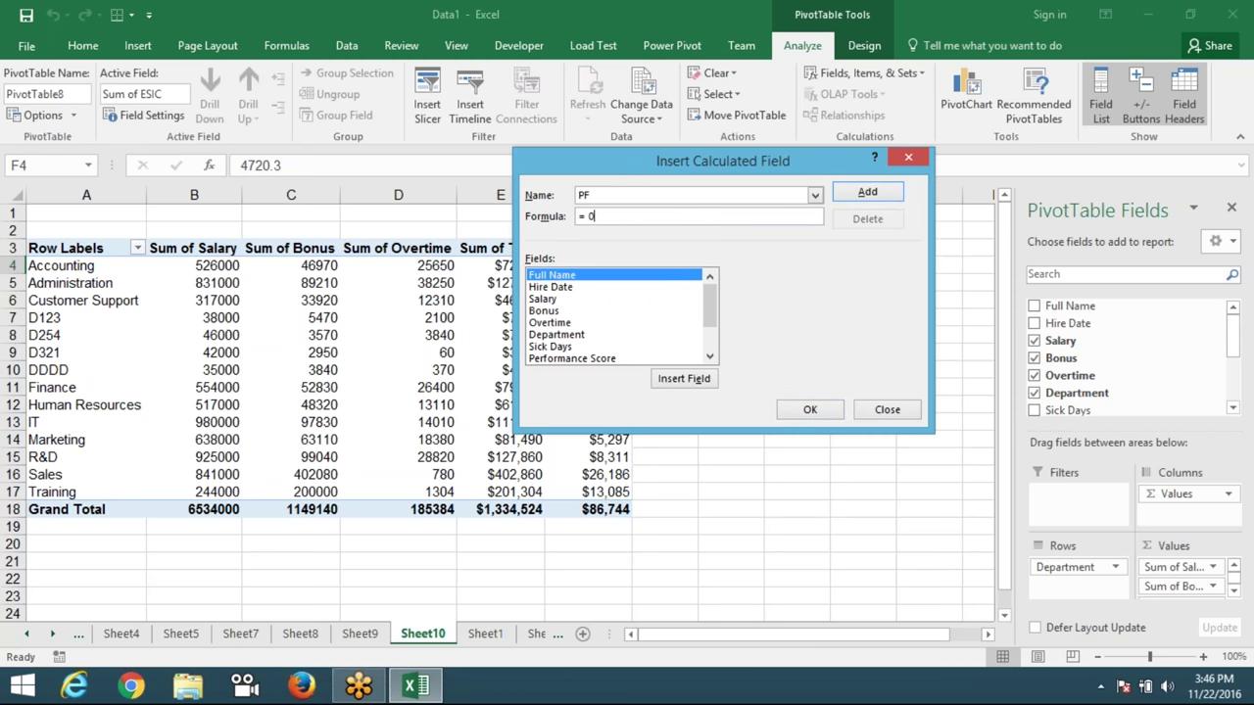
pyautogui.press('BackSpace')
pyautogui.press('BackSpace')
pyautogui.moveTo(709, 310); pyautogui.dragTo(709, 338)
pyautogui.click(564, 347)
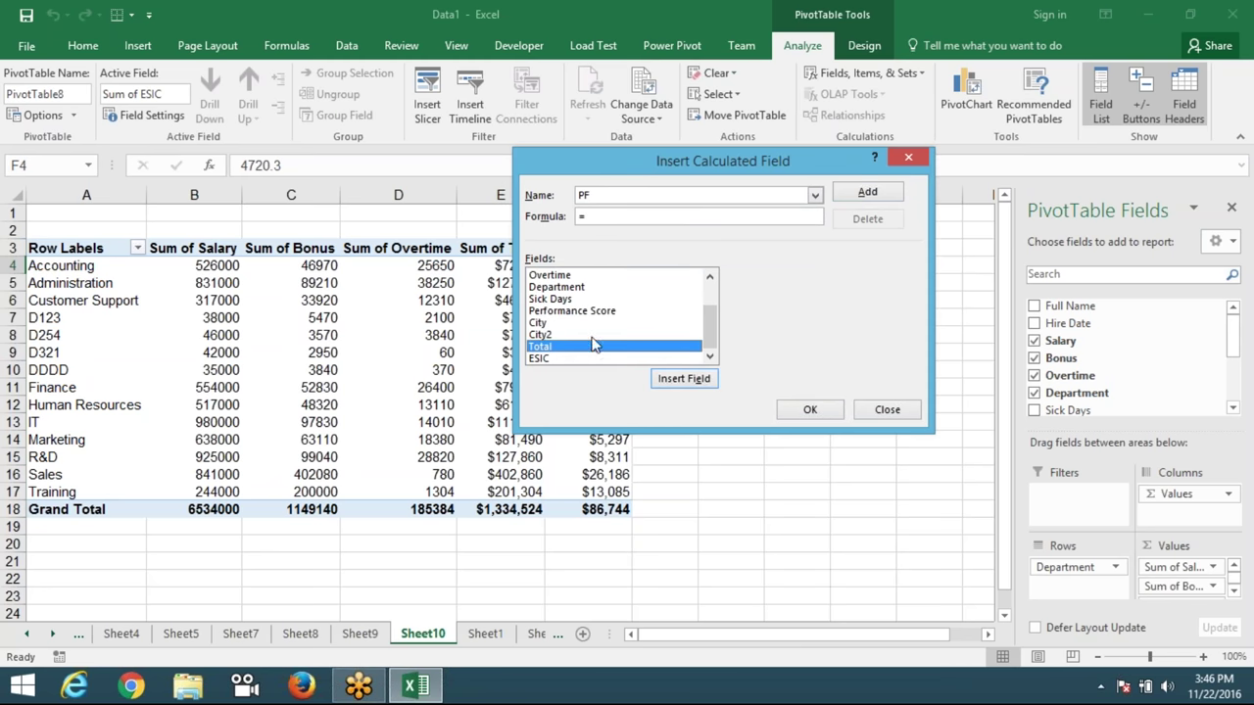
pyautogui.click(703, 380)
pyautogui.write('12%')
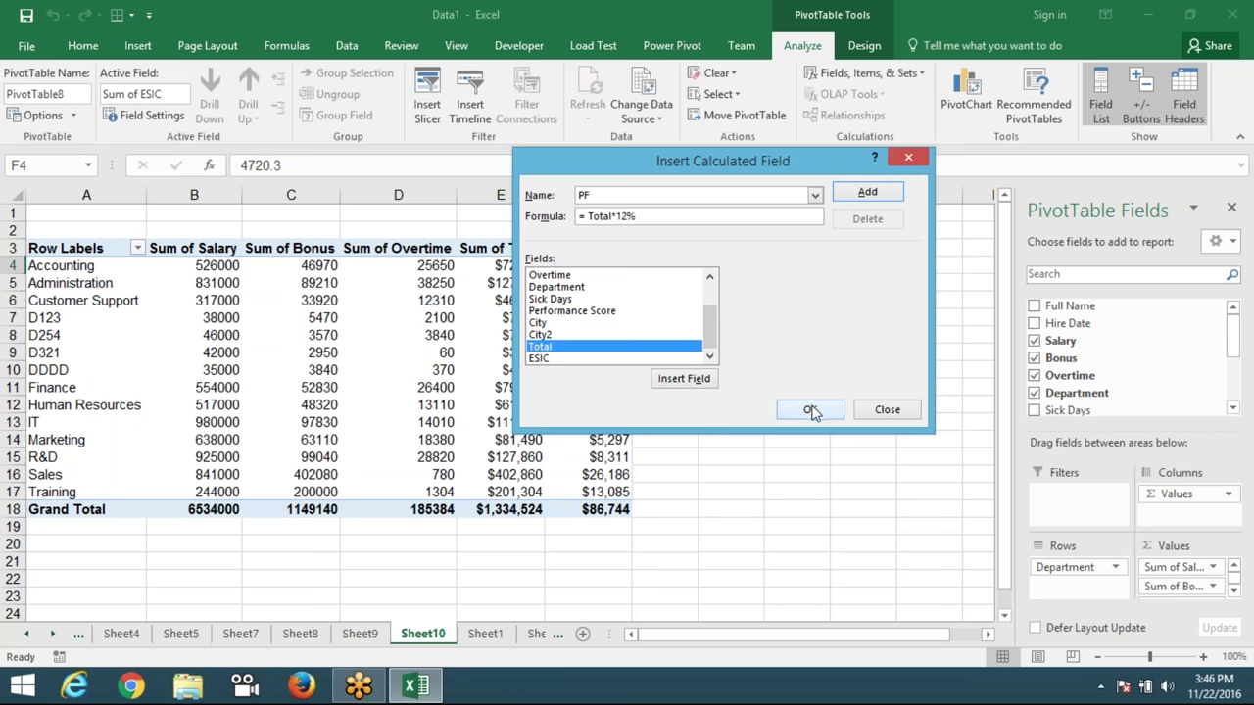
pyautogui.click(866, 192)
pyautogui.click(810, 409)
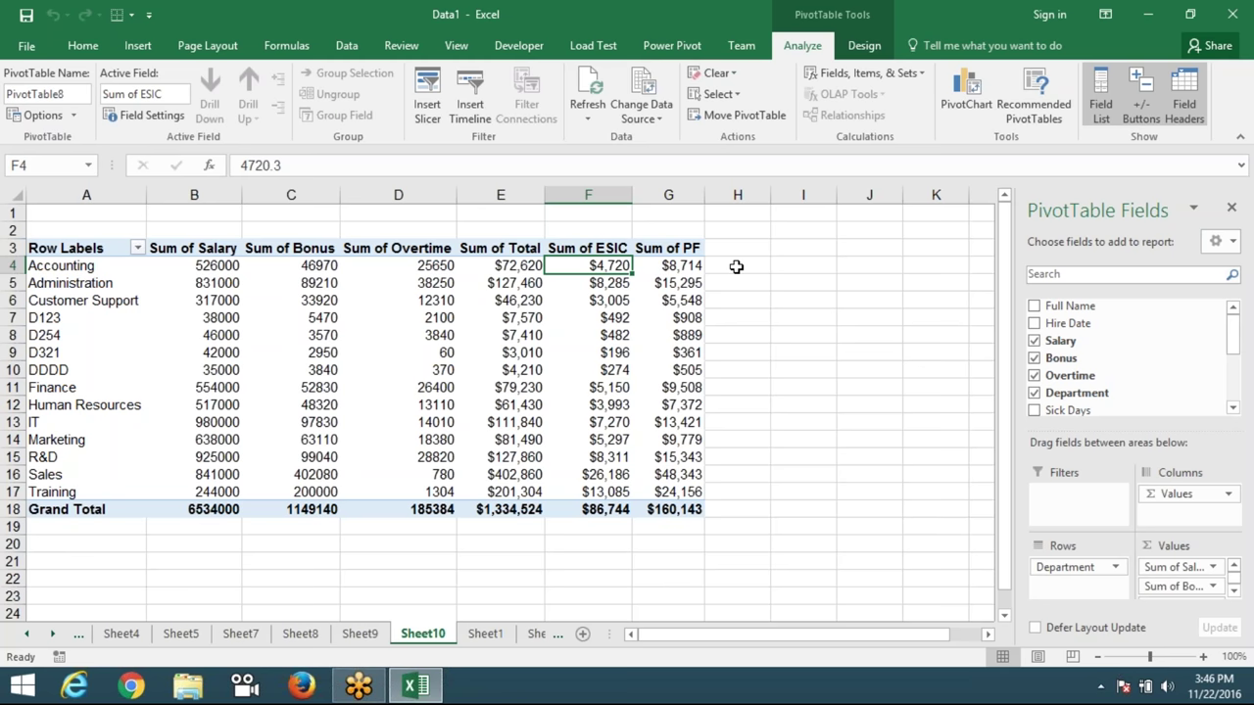
# Change the bonus in Sheet1 cell D23 to 3,800.
pyautogui.click(485, 633)
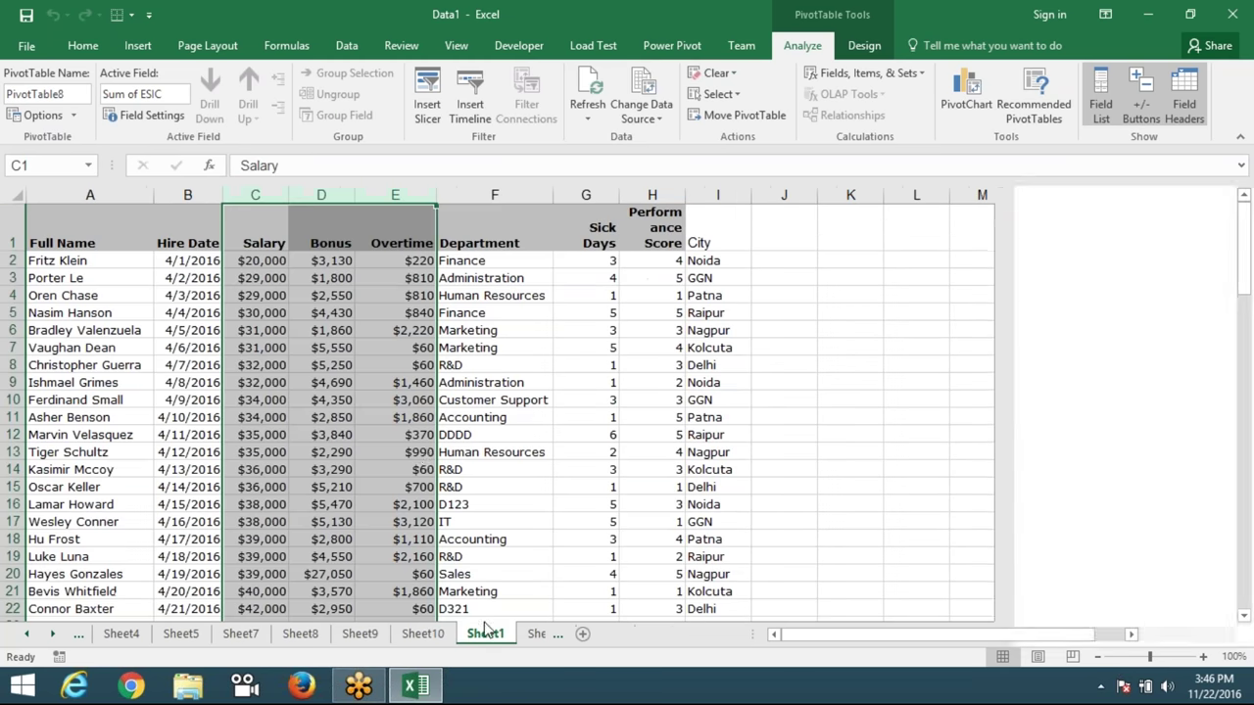
pyautogui.scroll(-4, 428, 460)
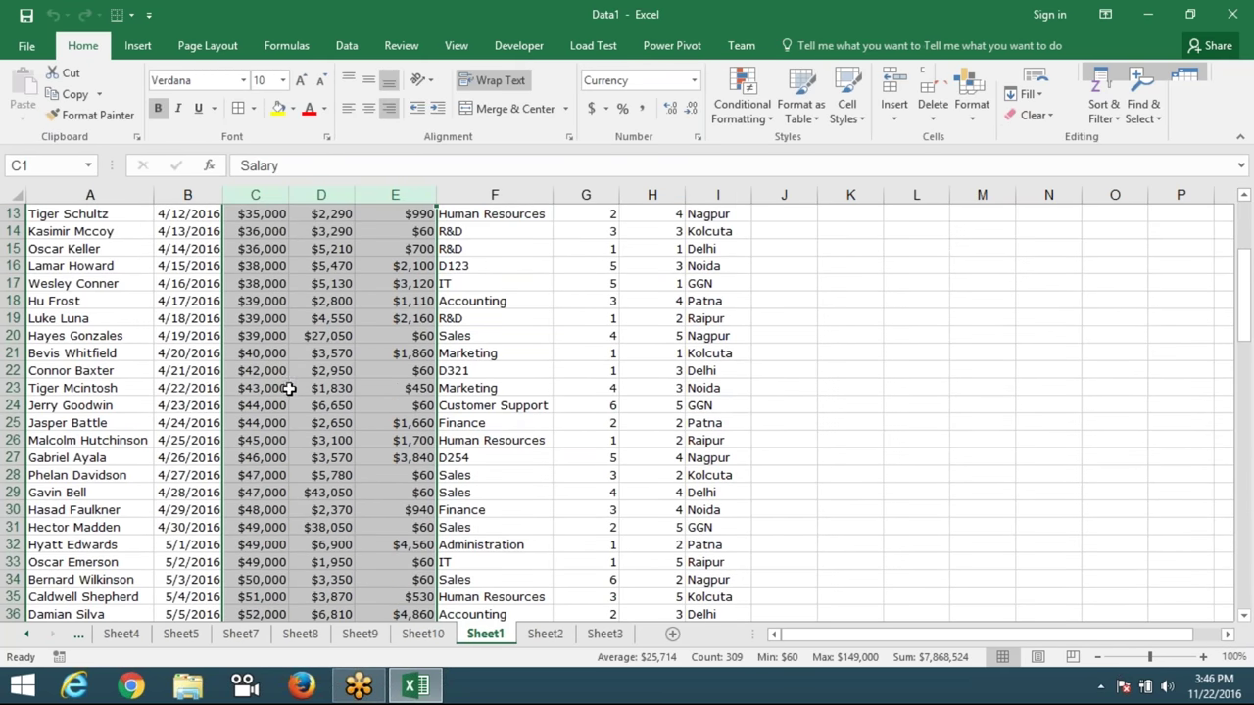
pyautogui.click(311, 388)
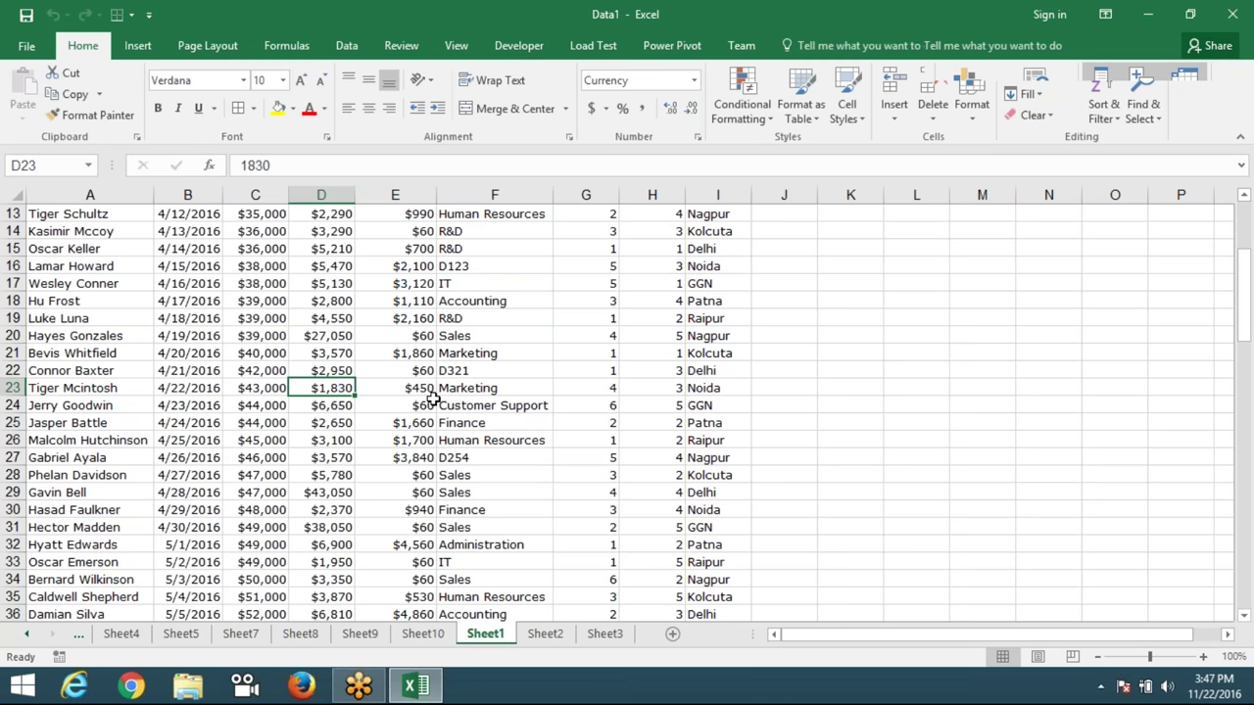
pyautogui.write('3,800')
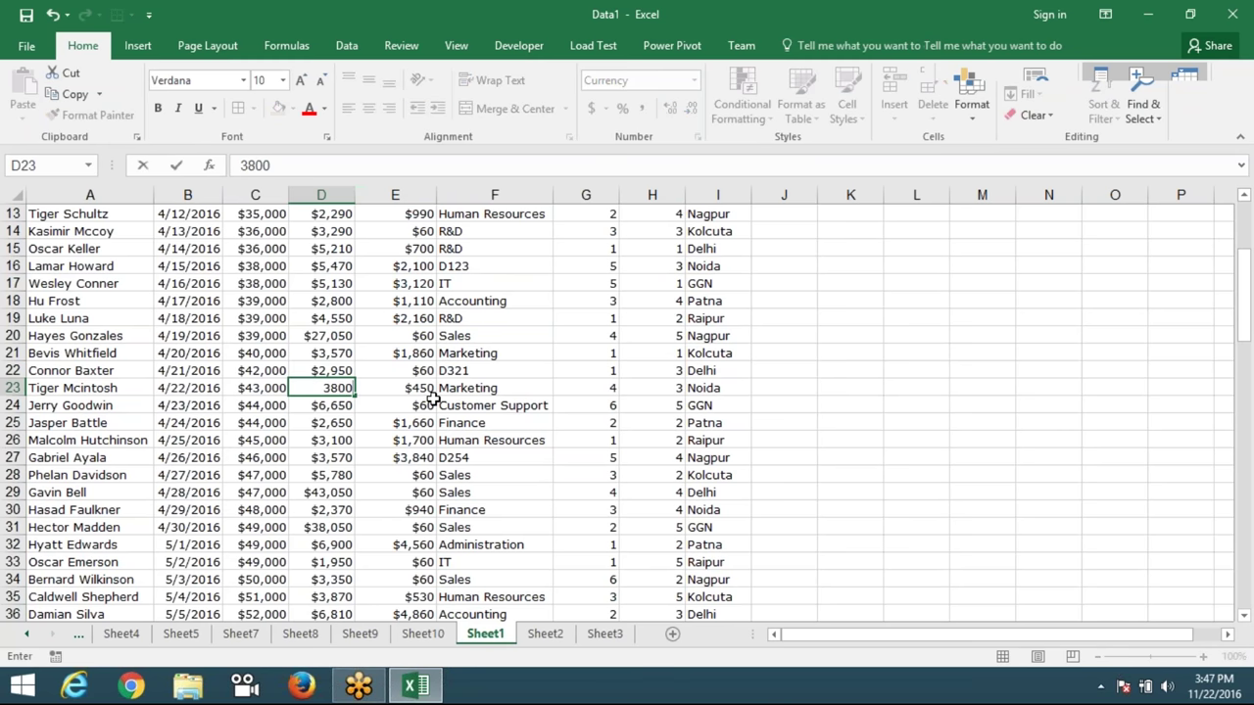
pyautogui.press('Return')
pyautogui.press('Up')
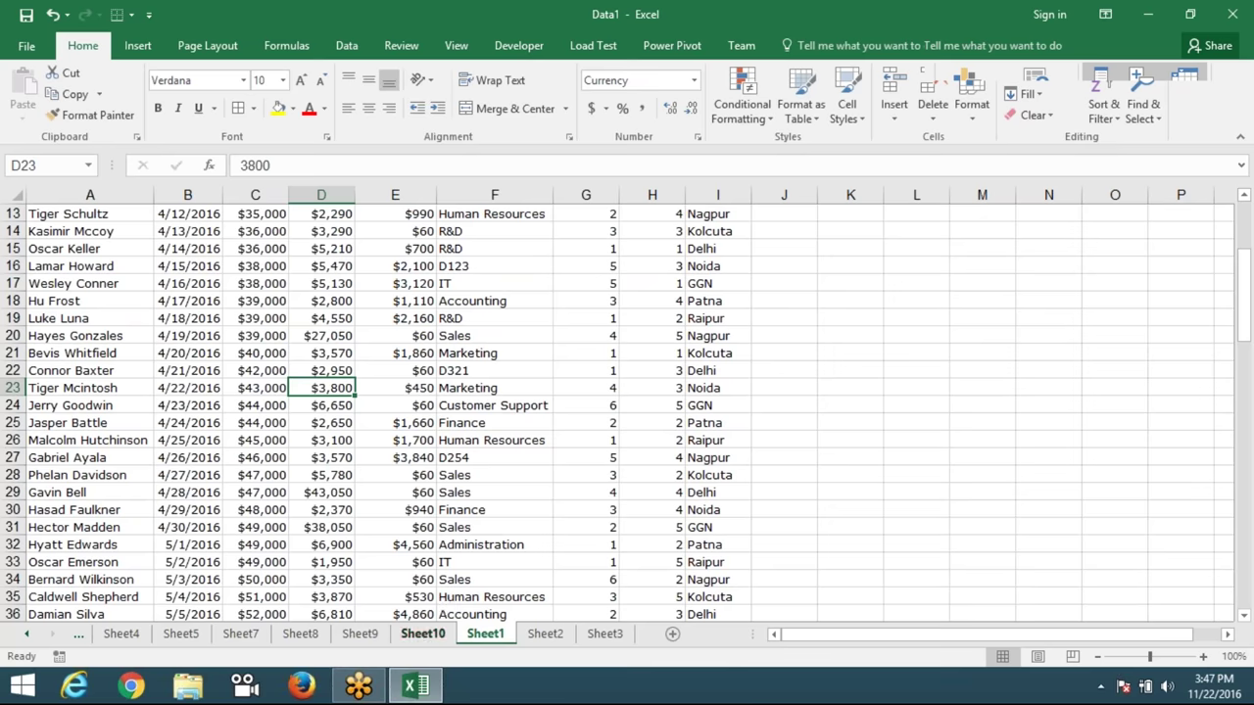
# Refresh the Sheet10 pivot so it reflects the new bonus.
pyautogui.click(423, 633)
pyautogui.rightClick(388, 365)
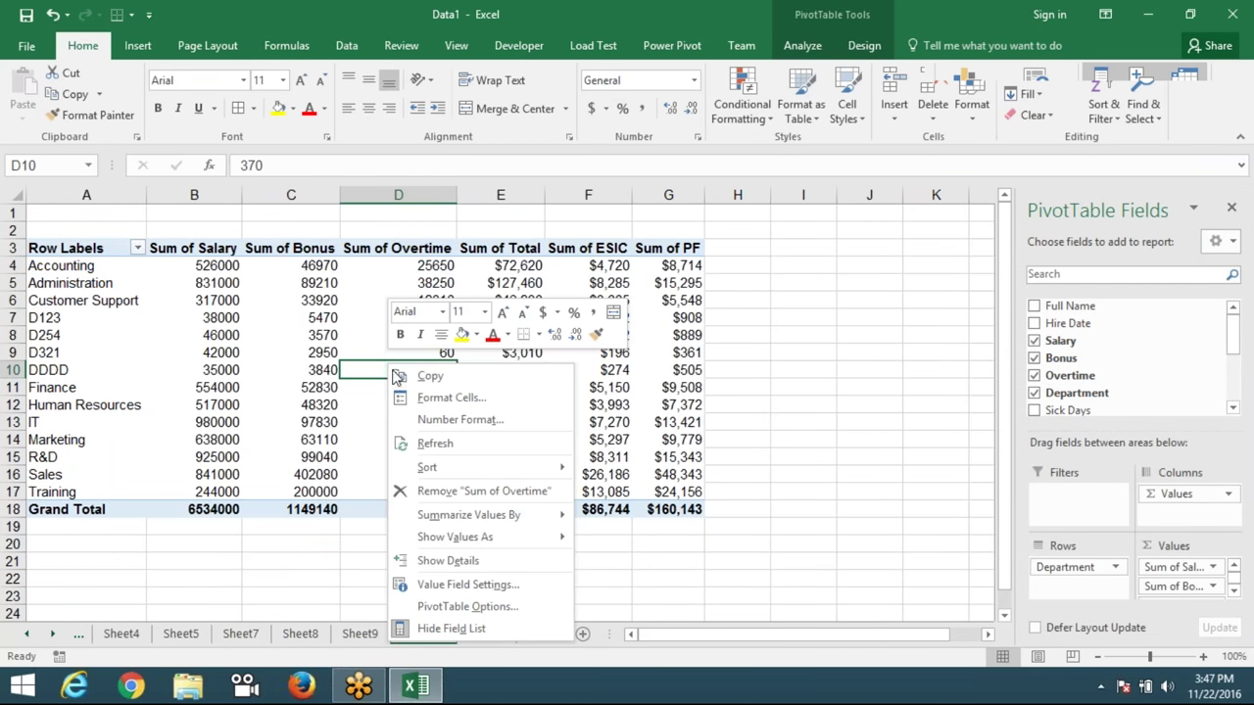
pyautogui.click(435, 443)
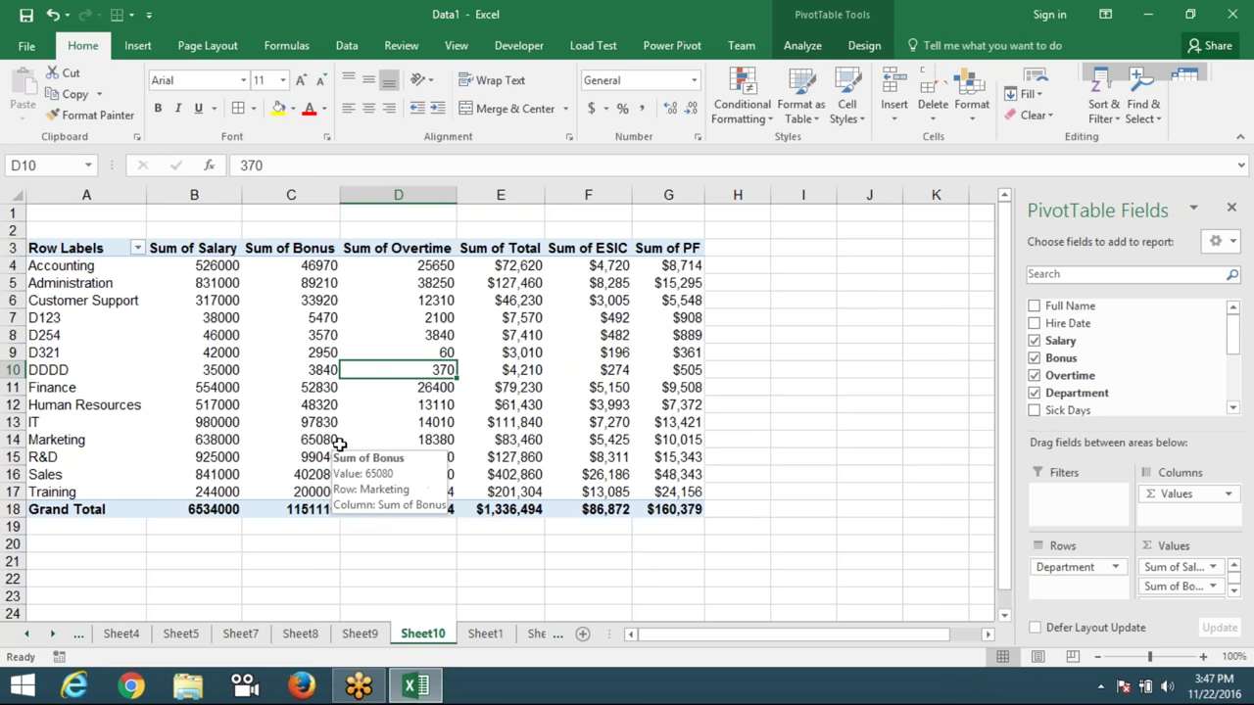
# In row 104, enter the employee's name, hire date 6/1, salary 25000, bonus 300, overtime 252.
pyautogui.click(484, 633)
pyautogui.press('Left')
pyautogui.hotkey('ctrl', 'Down')
pyautogui.press('Down')
pyautogui.press('Down')
pyautogui.press('Up')
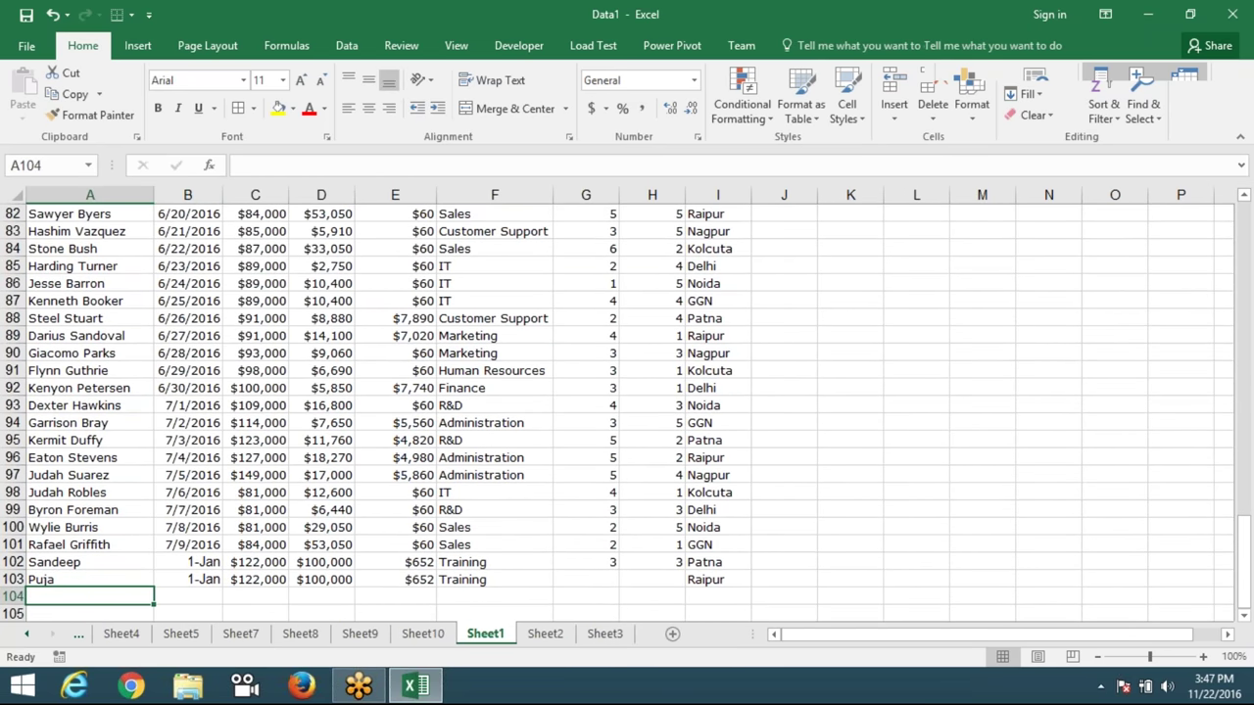
pyautogui.write('Om Nath')
pyautogui.press('Tab')
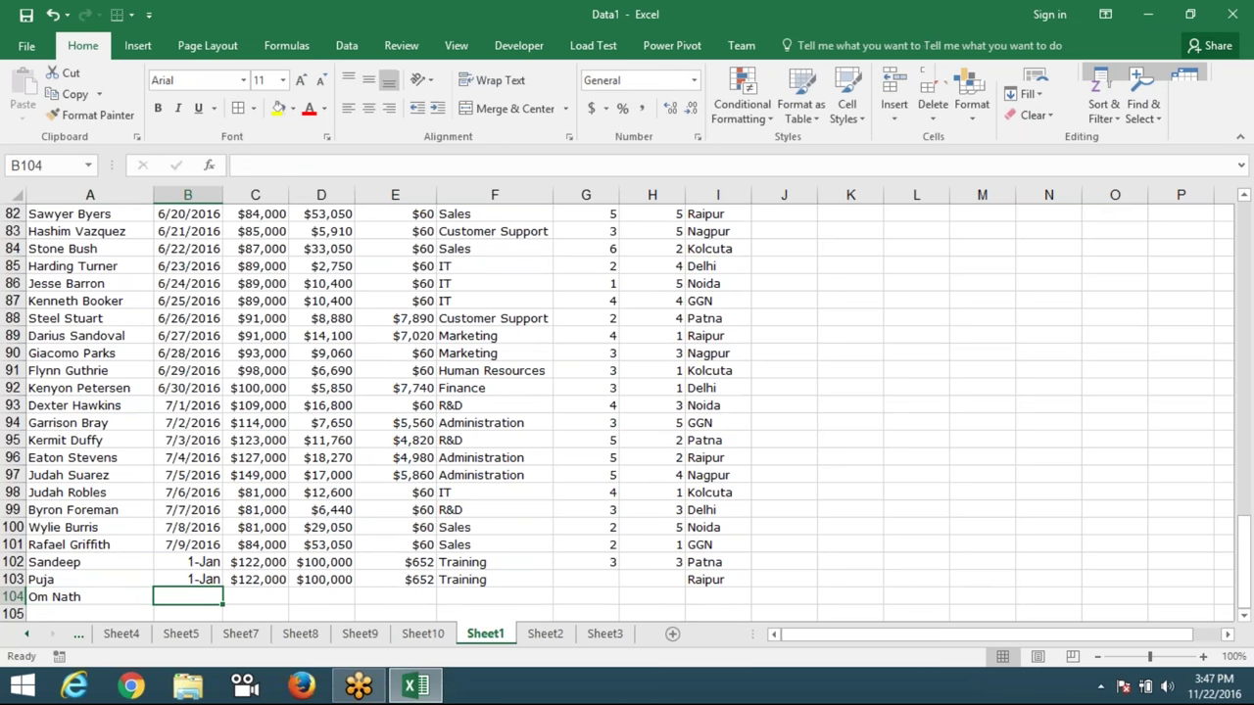
pyautogui.write('6/')
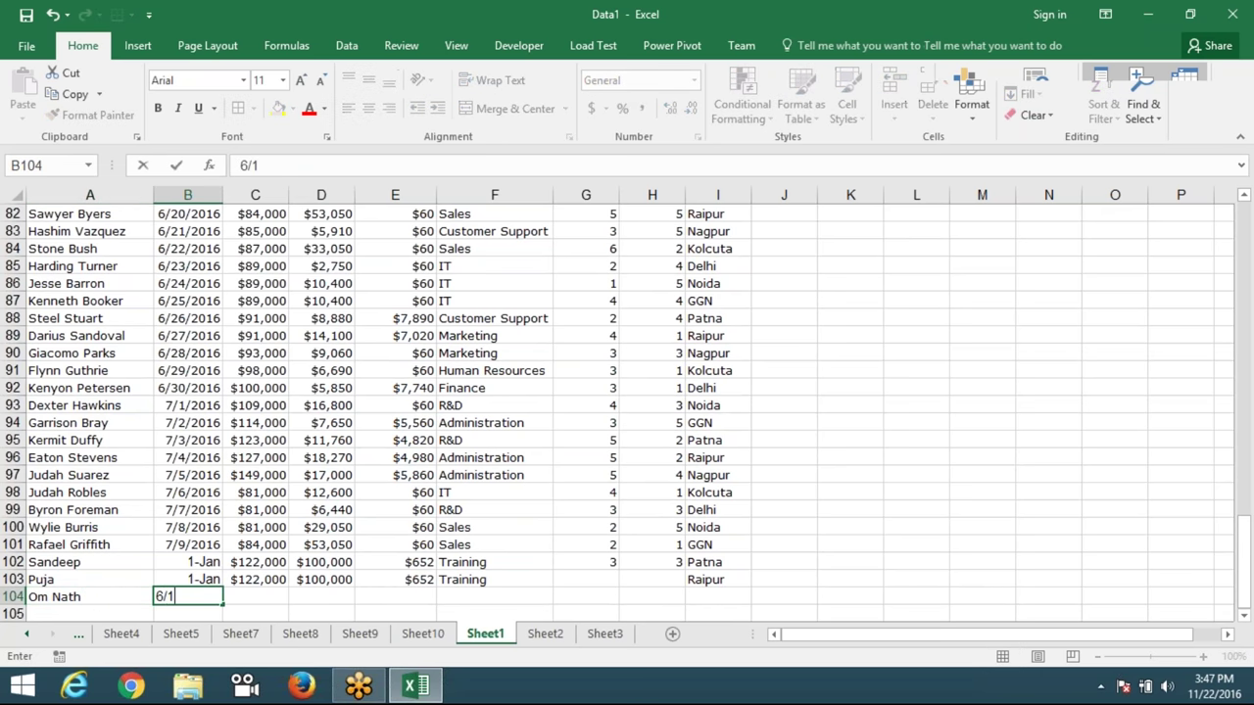
pyautogui.write('1')
pyautogui.press('Tab')
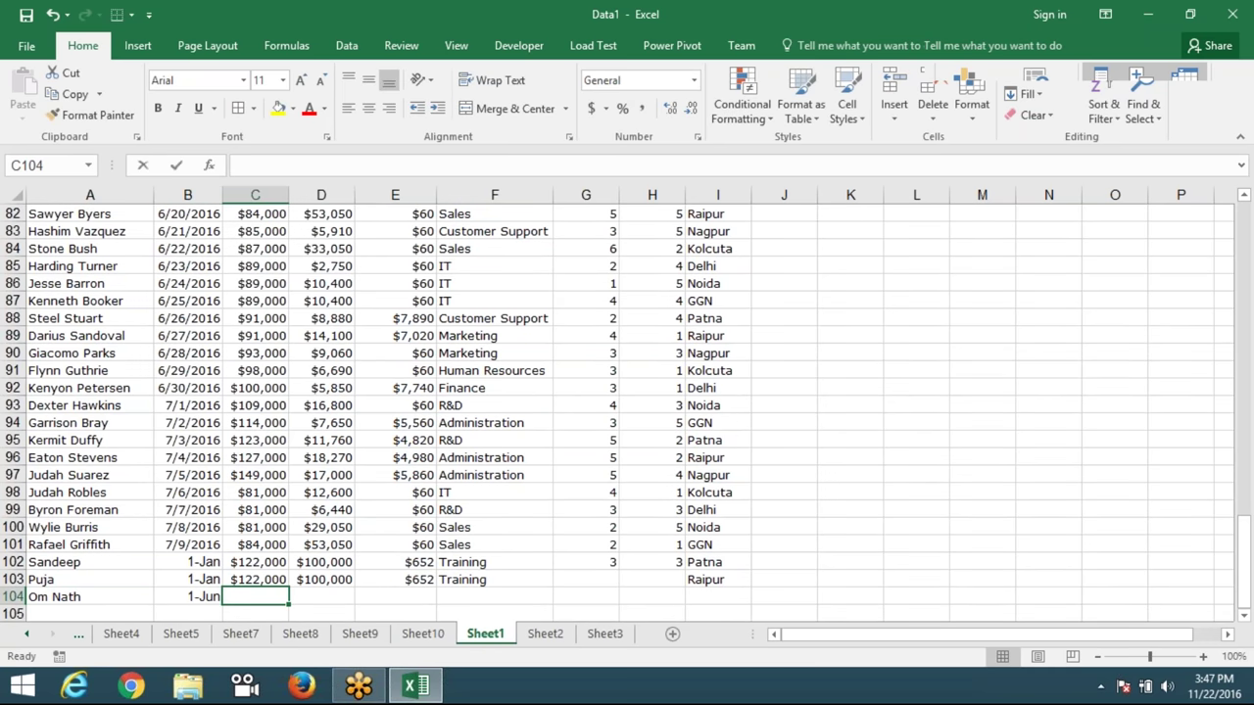
pyautogui.write('25000')
pyautogui.press('Tab')
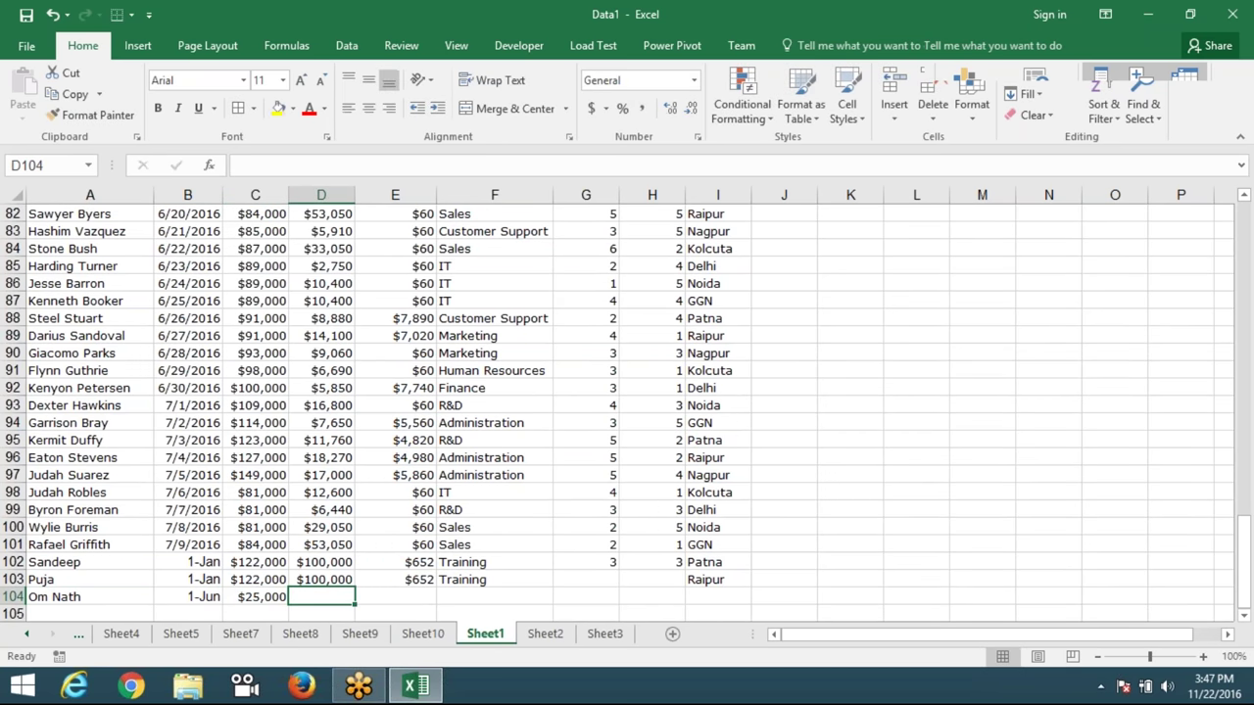
pyautogui.write('300')
pyautogui.press('Tab')
pyautogui.write('252')
pyautogui.press('Tab')
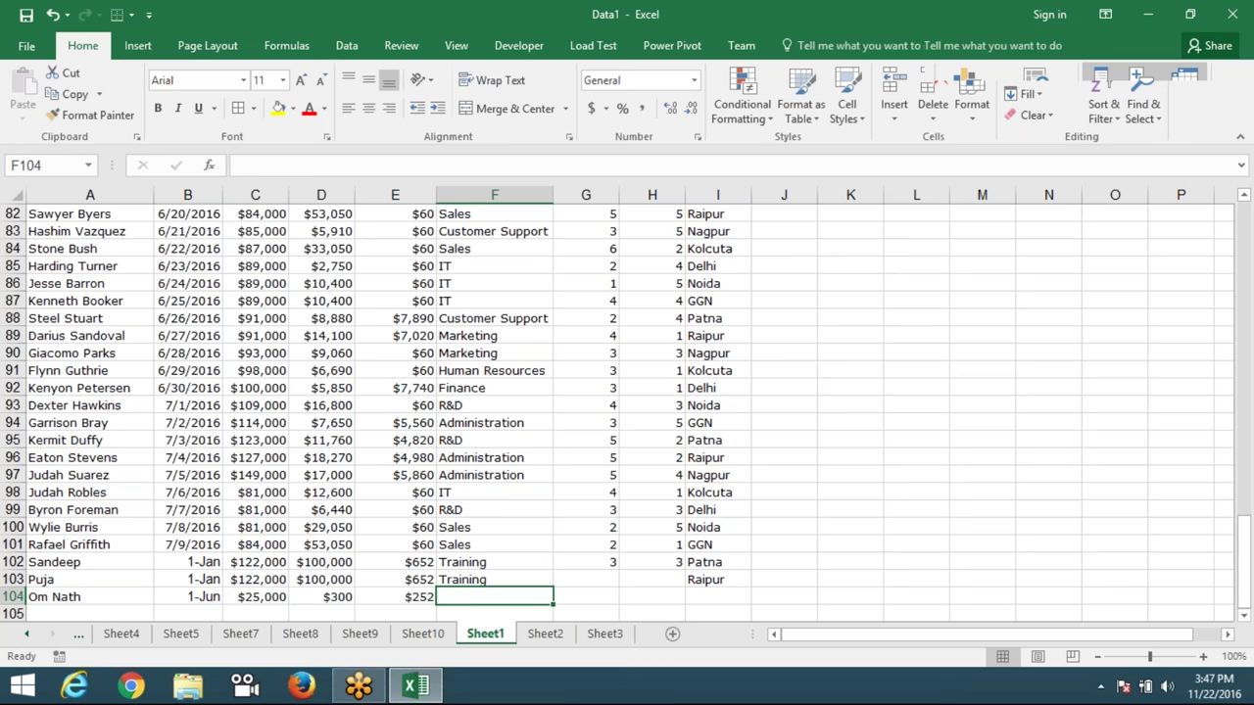
# Complete the row with department Purch., sick days 1, performance score 5 and city Delhi.
pyautogui.write('Purch,')
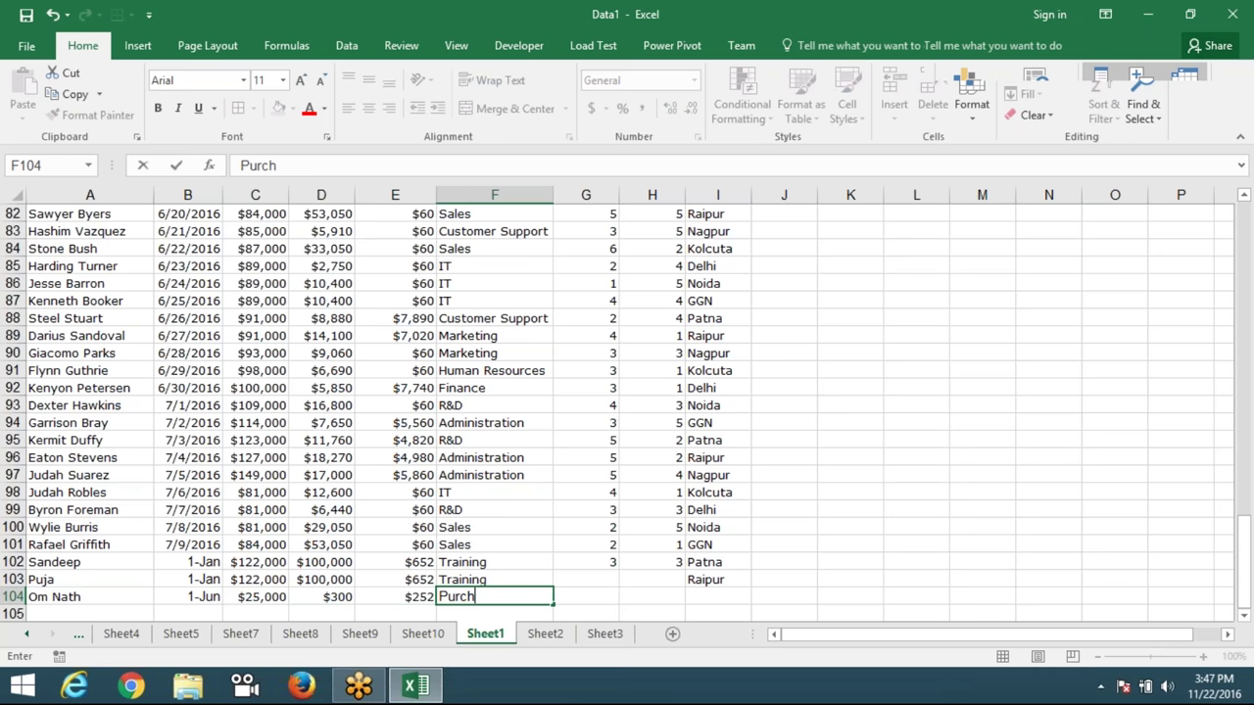
pyautogui.press('Tab')
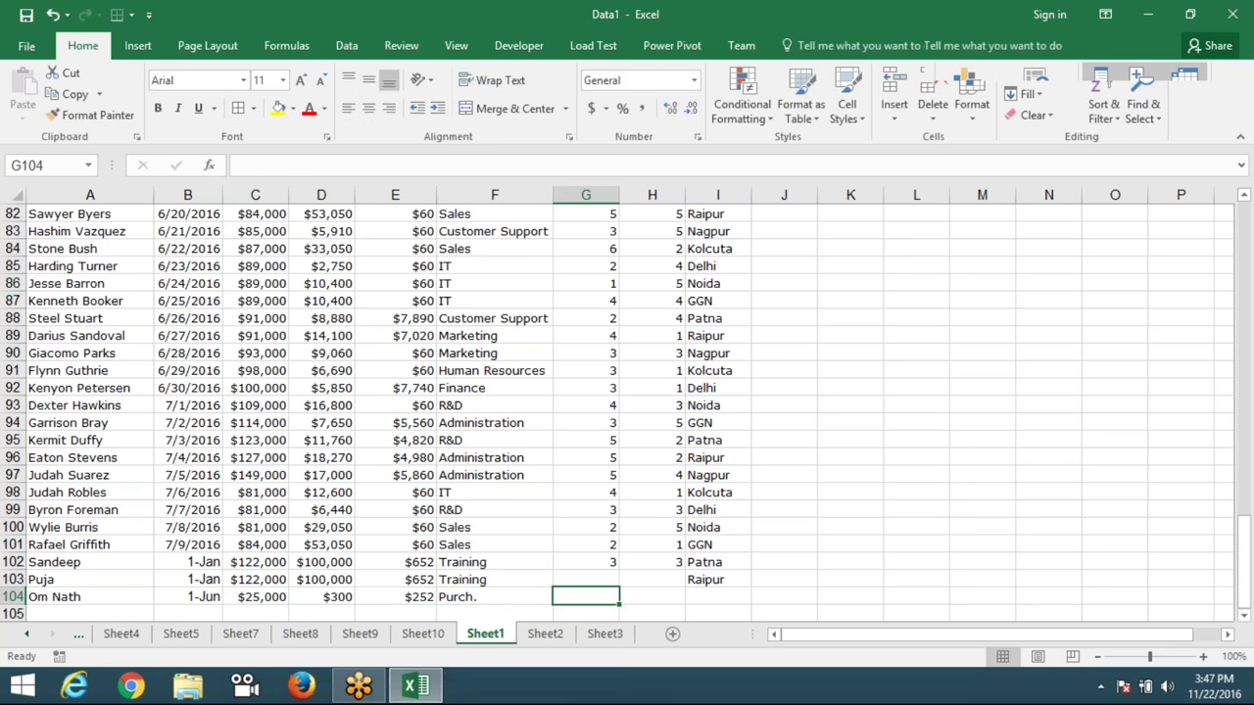
pyautogui.write('4')
pyautogui.press('Left')
pyautogui.write('1')
pyautogui.press('Tab')
pyautogui.write('5')
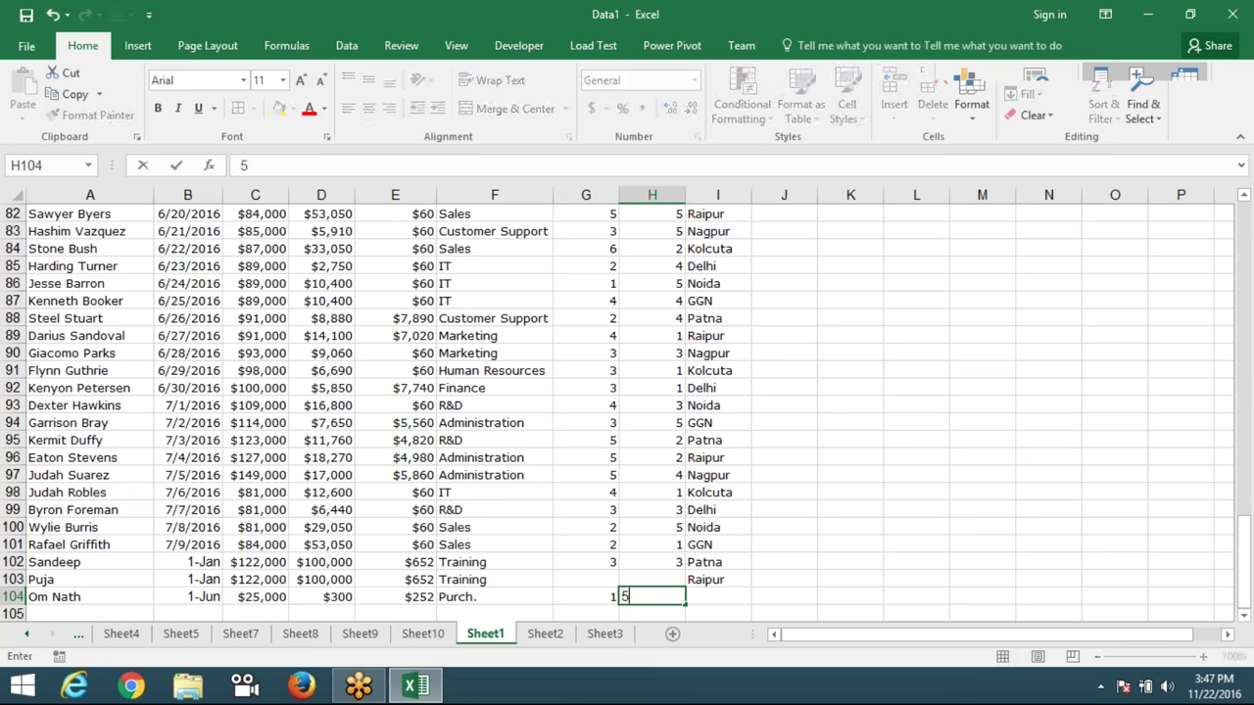
pyautogui.press('Tab')
pyautogui.write('Delhi')
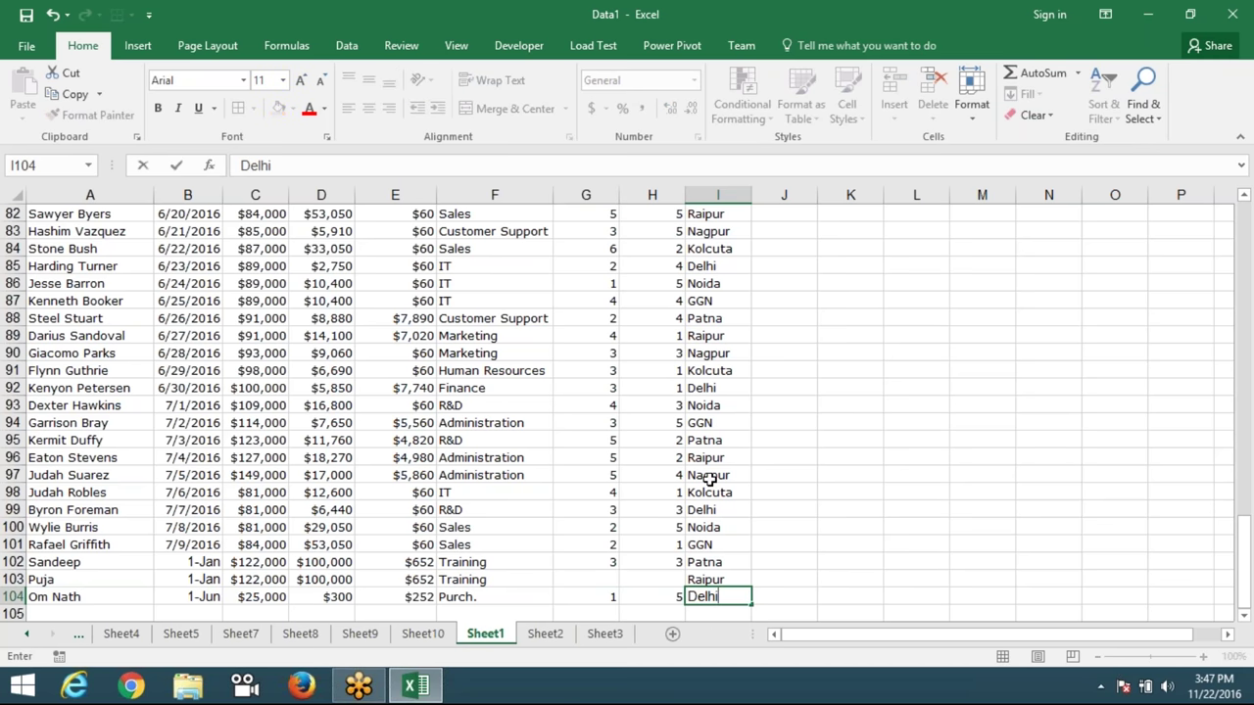
pyautogui.moveTo(702, 476); pyautogui.dragTo(703, 493)
# Return to the Sheet10 pivot and bring up a pivot cell's context menu.
pyautogui.click(445, 634)
pyautogui.click(319, 441)
pyautogui.rightClick(319, 441)
pyautogui.click(381, 242)
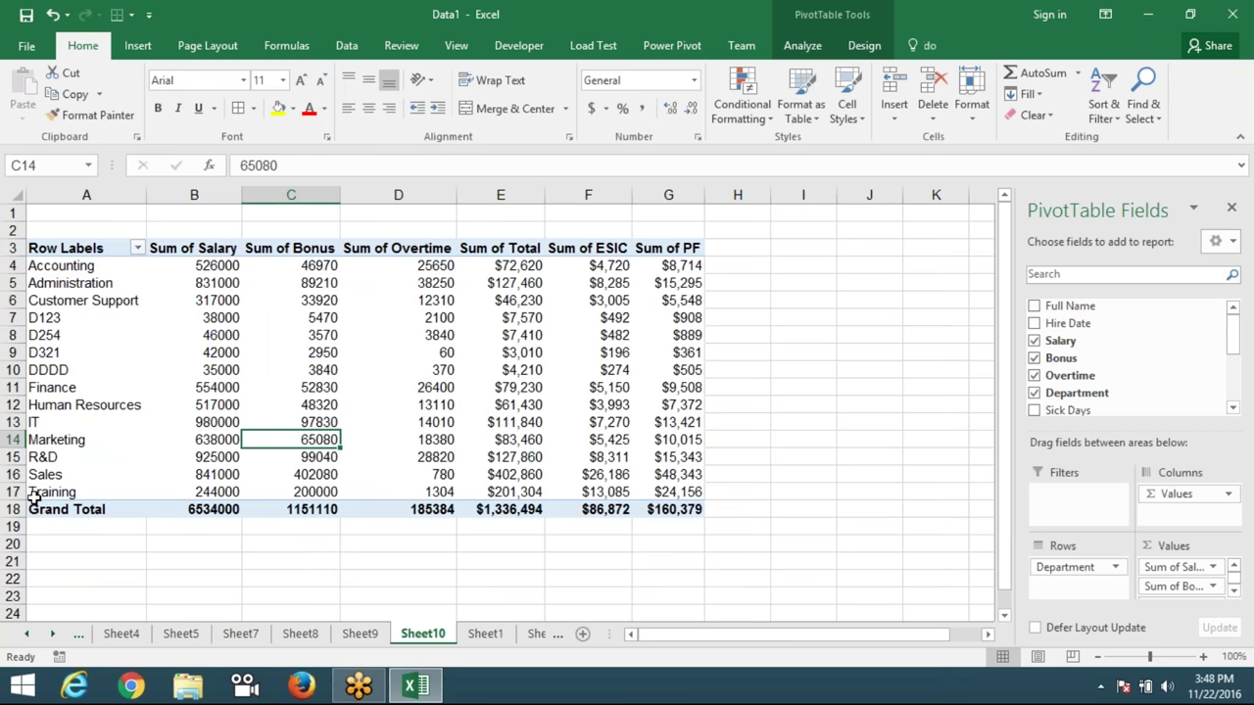
pyautogui.click(485, 633)
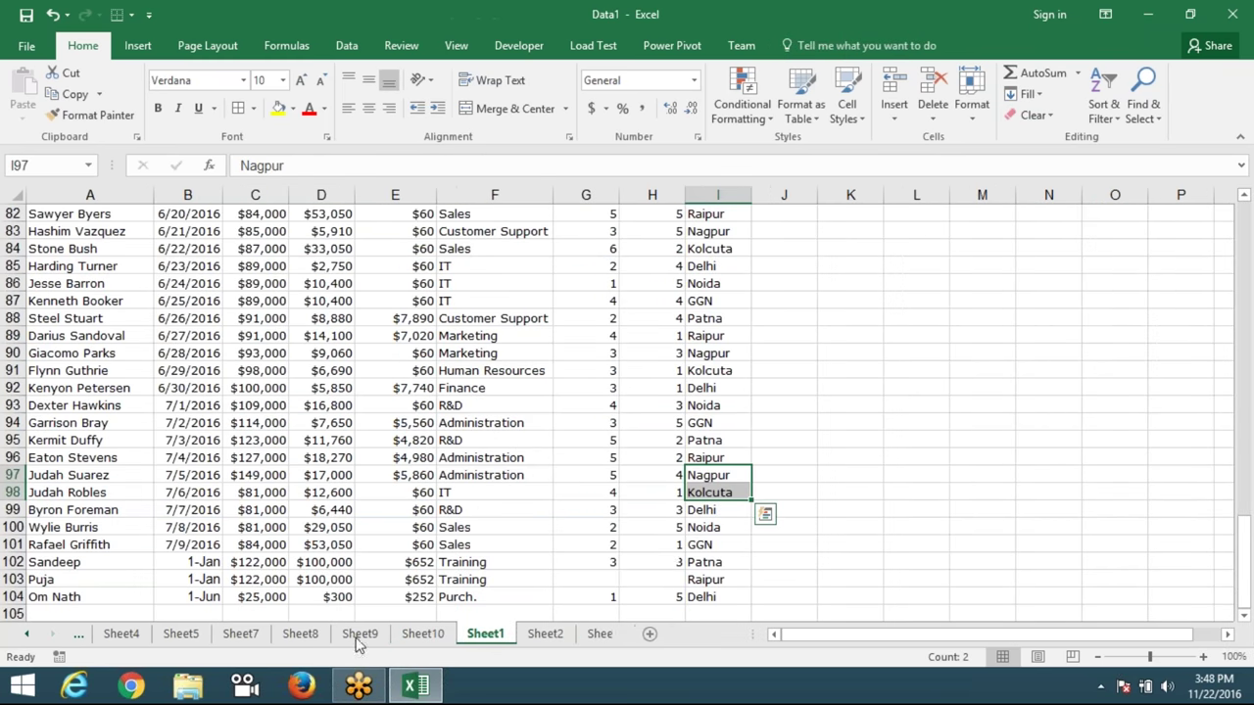
pyautogui.scroll(-3, 195, 489)
pyautogui.moveTo(42, 439); pyautogui.dragTo(42, 458)
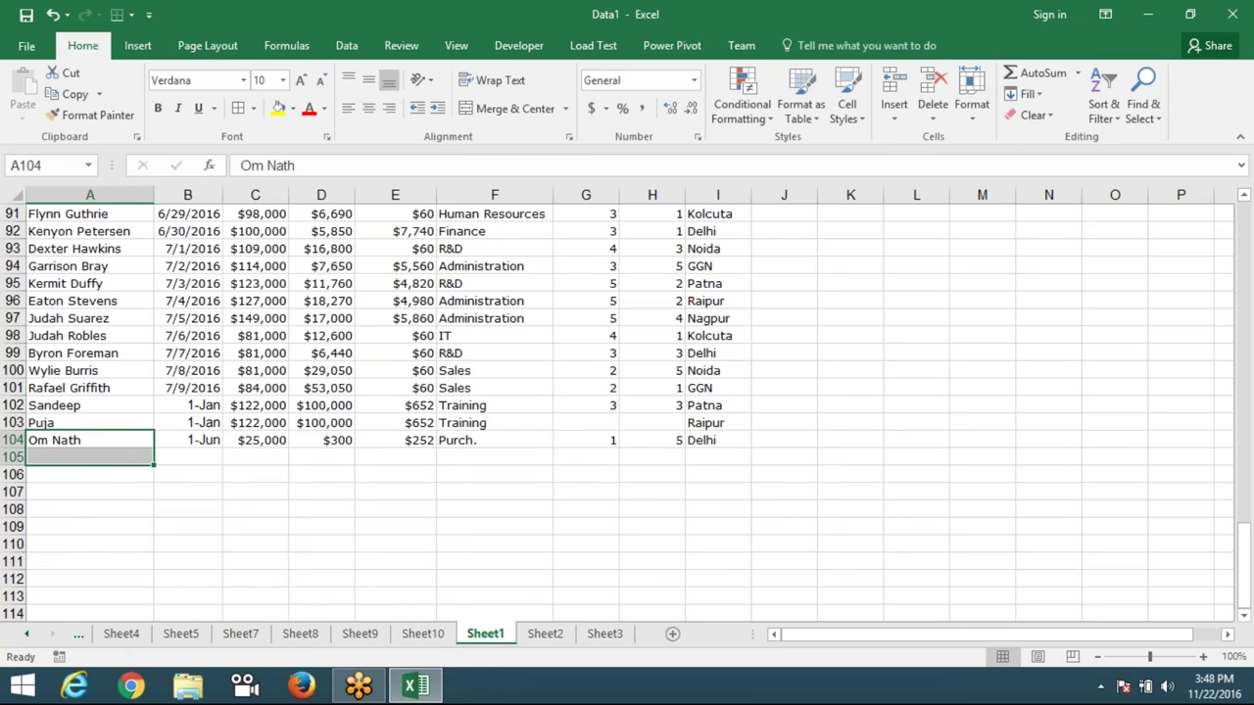
pyautogui.click(180, 506)
pyautogui.click(49, 423)
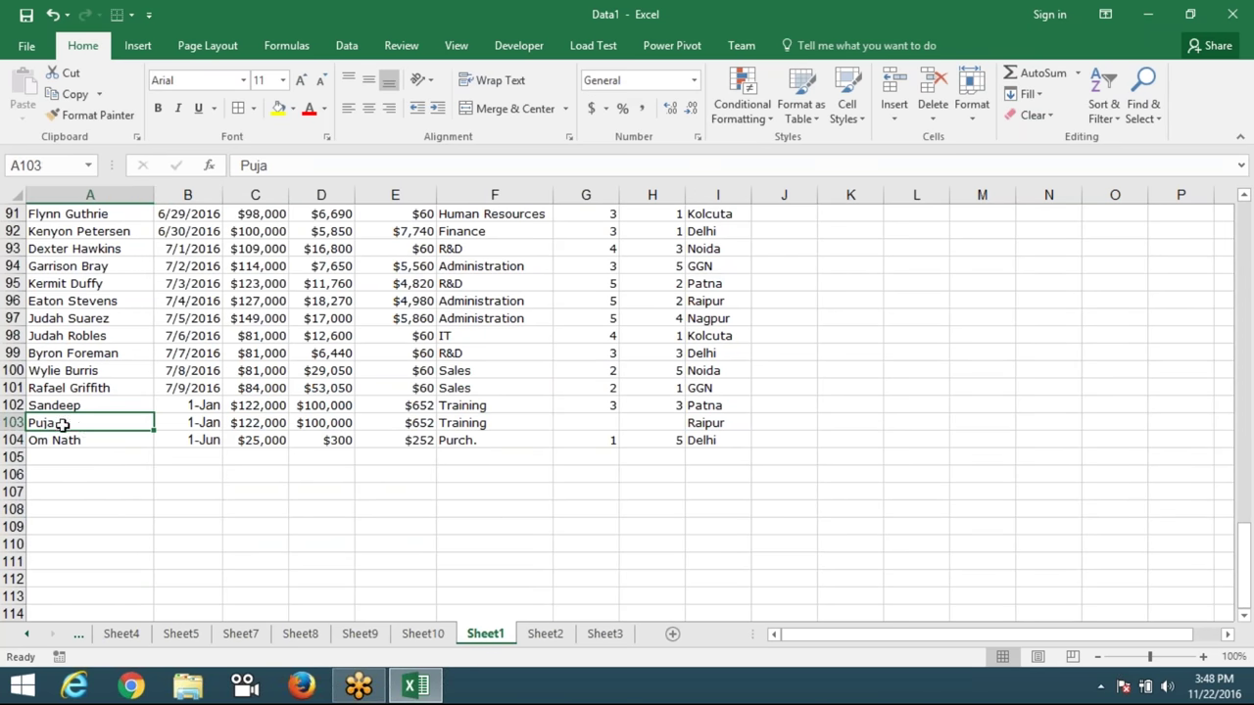
pyautogui.click(68, 491)
pyautogui.click(69, 441)
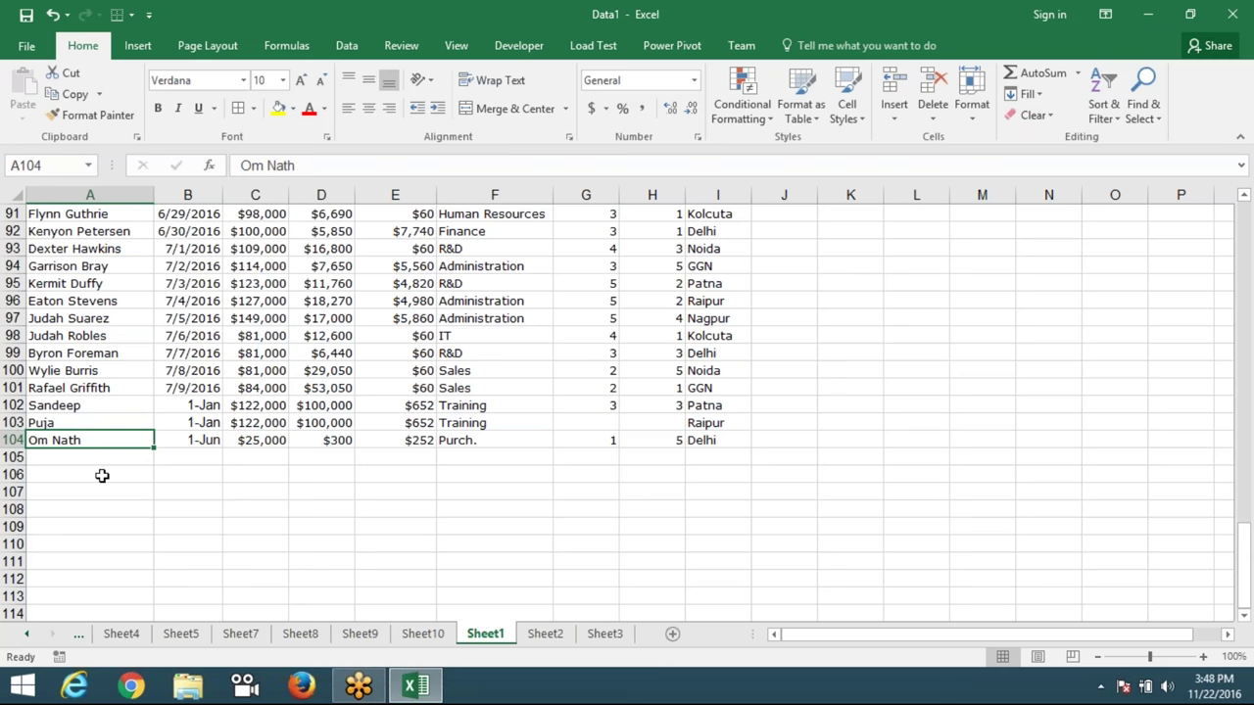
pyautogui.click(423, 634)
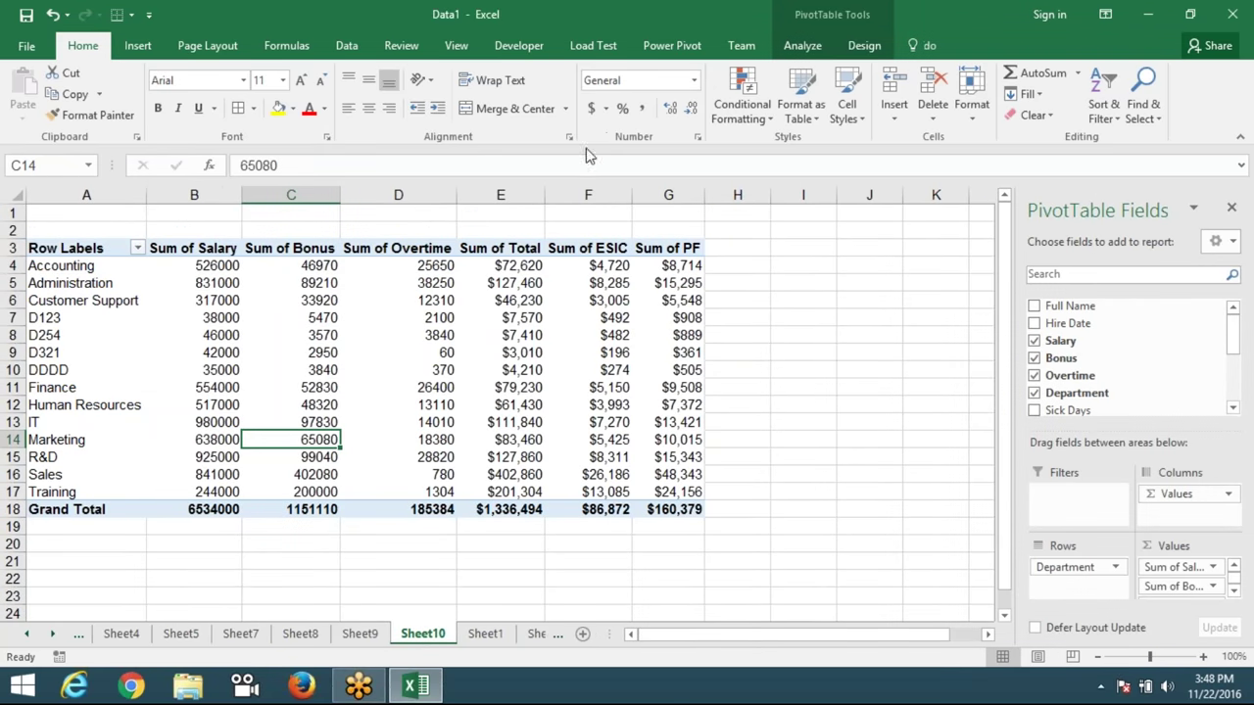
pyautogui.click(802, 46)
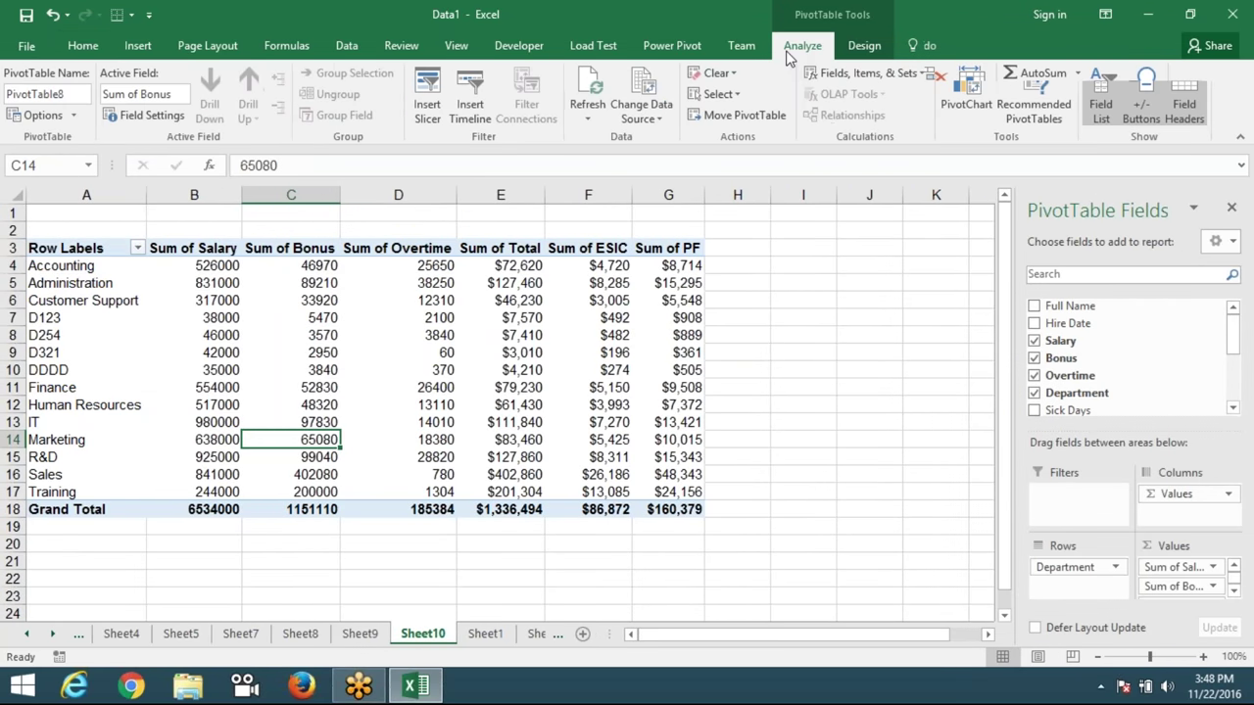
pyautogui.click(660, 119)
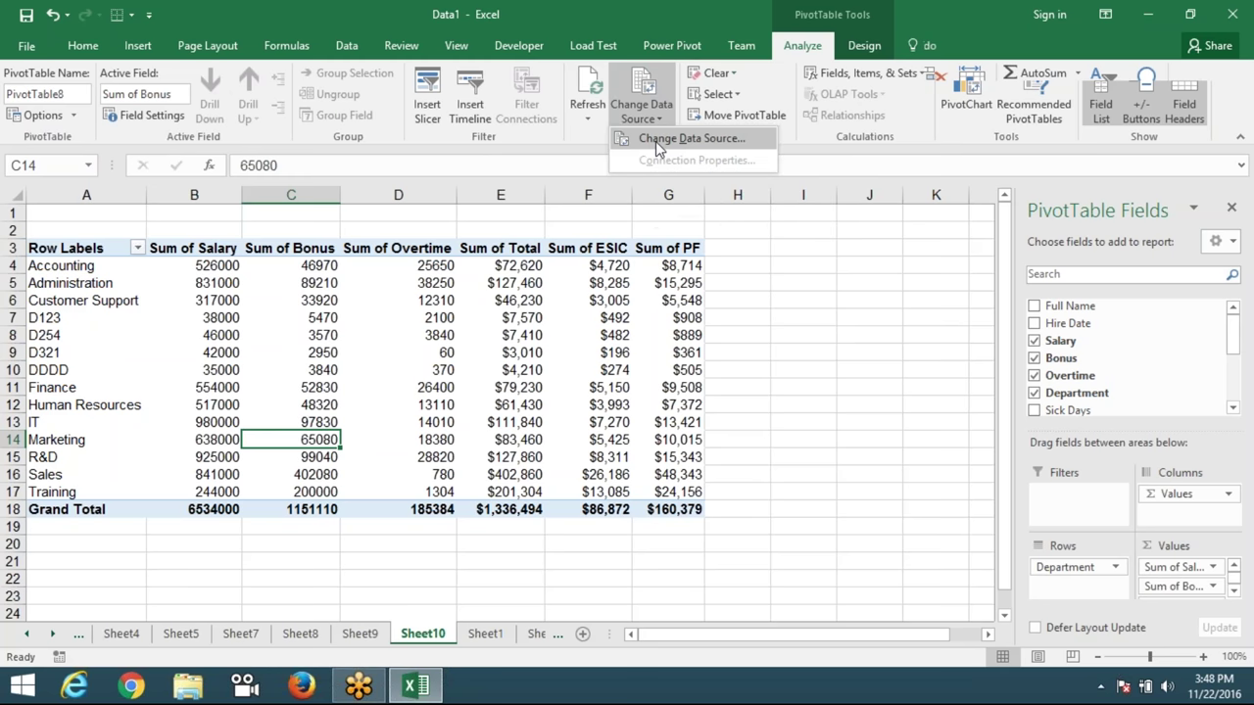
pyautogui.click(655, 141)
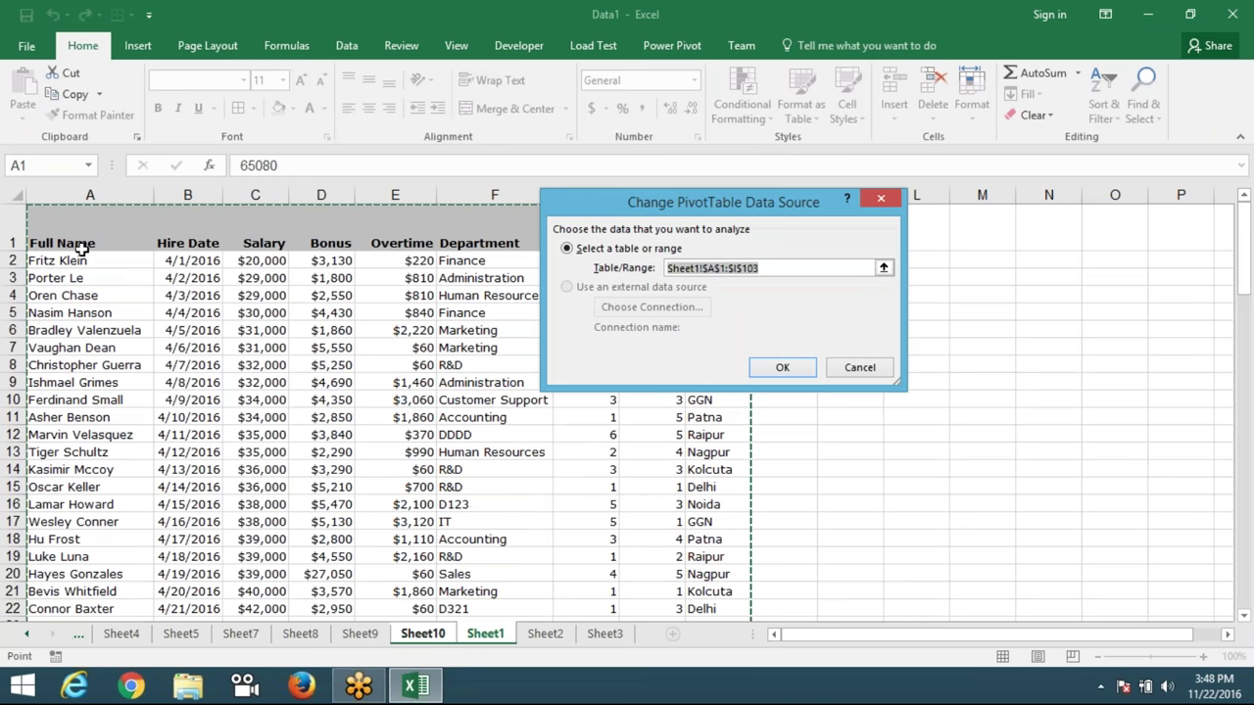
pyautogui.click(76, 225)
pyautogui.hotkey('ctrl', 'shift', 'Down')
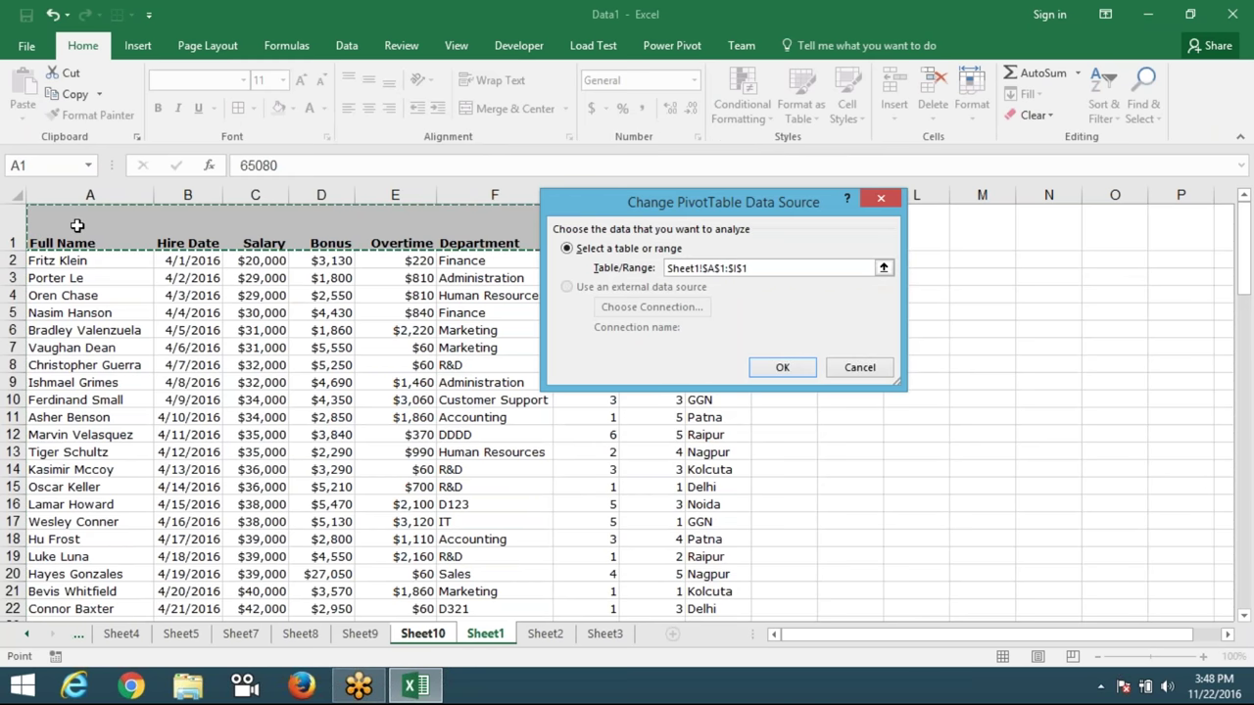
pyautogui.scroll(-1, 76, 226)
pyautogui.hotkey('ctrl', 'shift', 'Right')
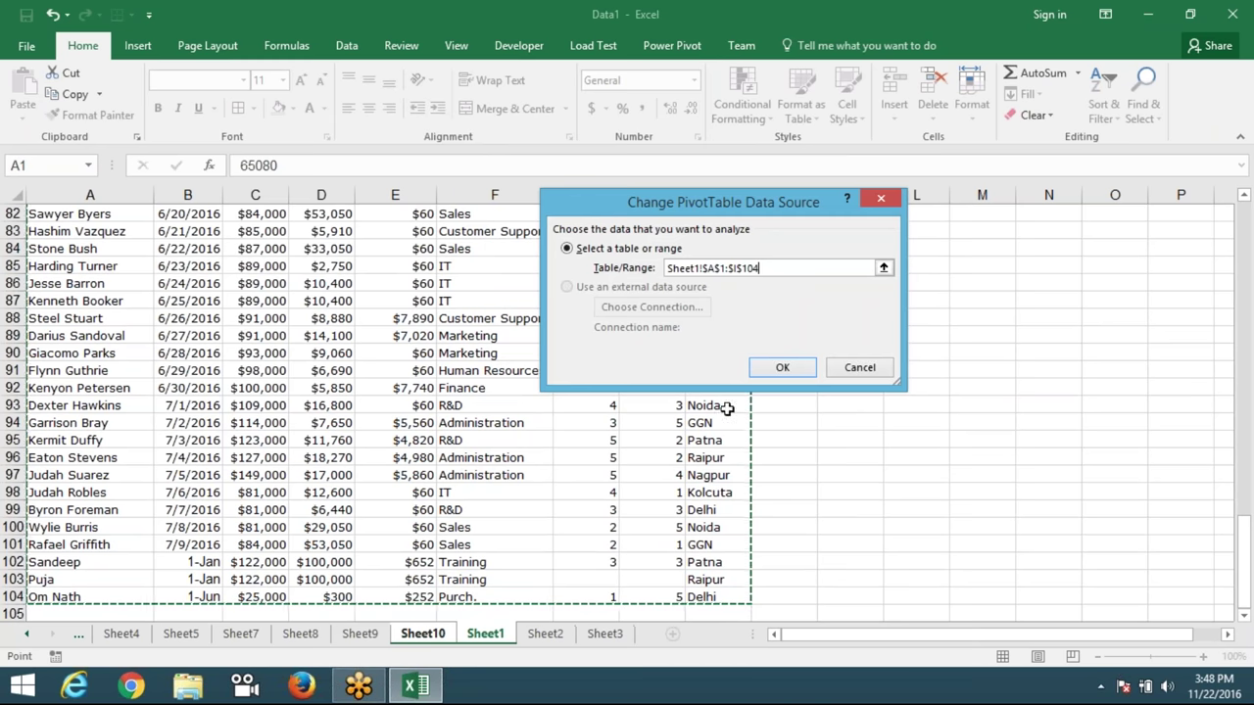
pyautogui.click(782, 368)
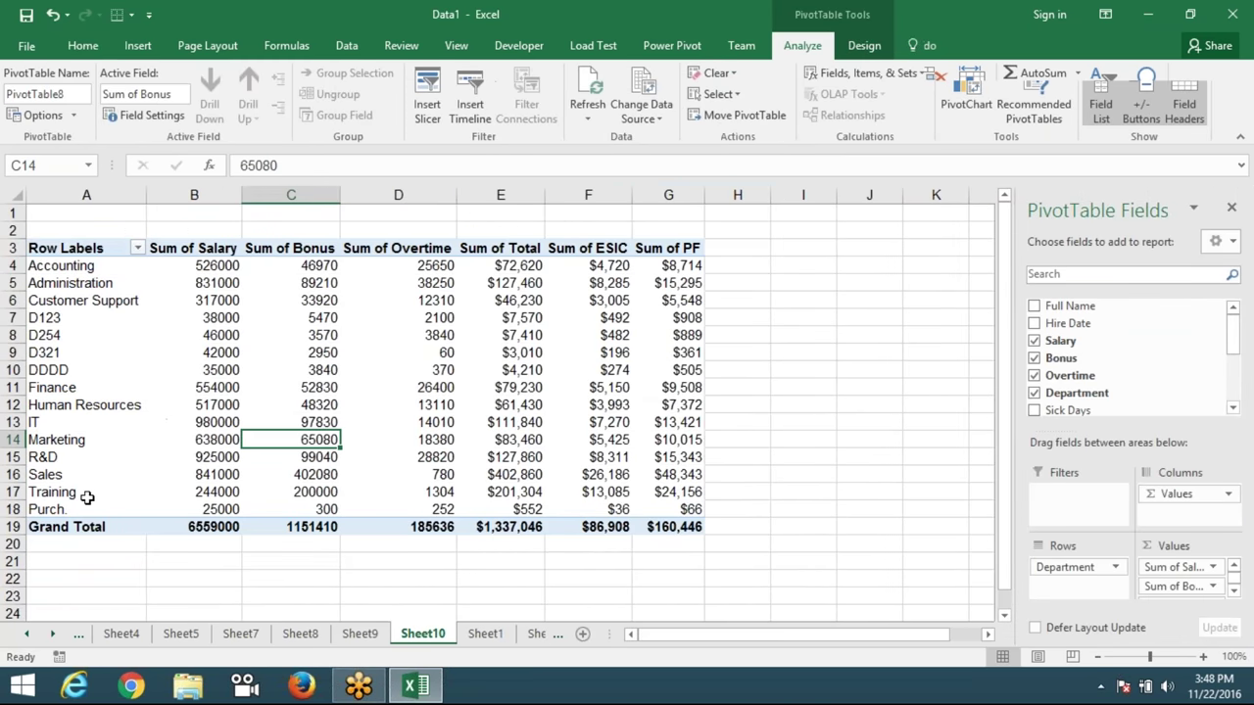
pyautogui.moveTo(69, 508); pyautogui.dragTo(690, 510)
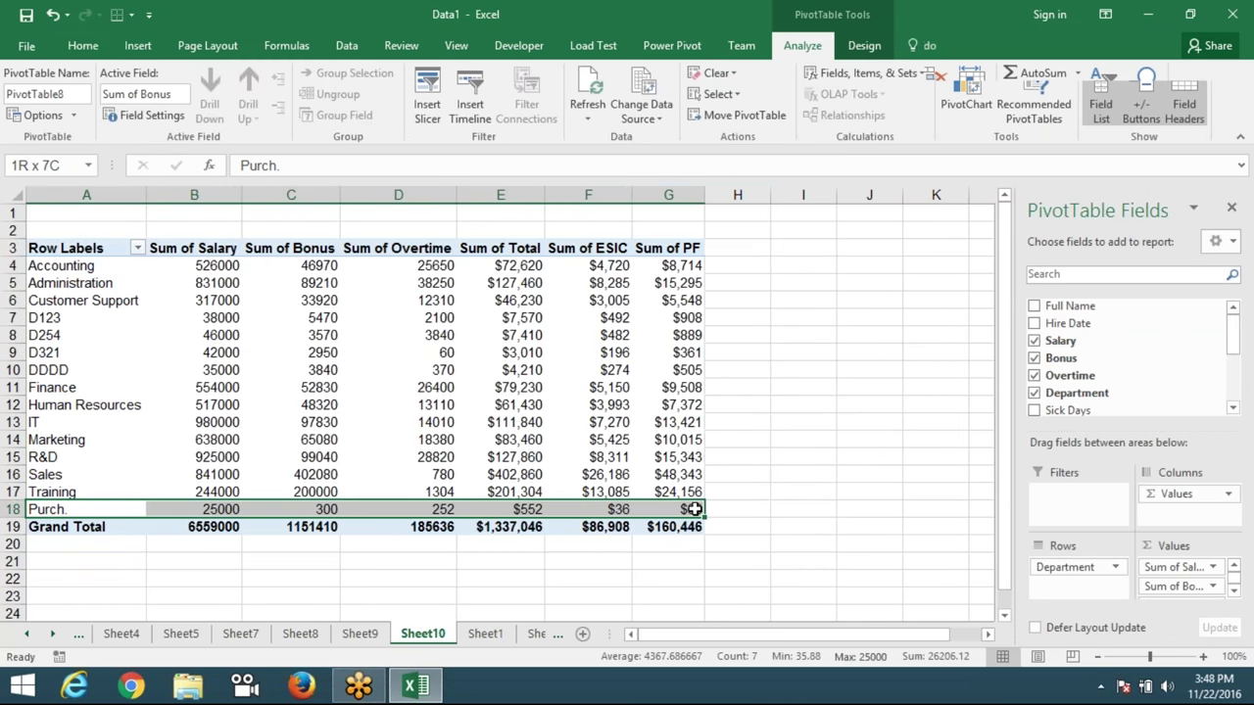
pyautogui.moveTo(290, 491)
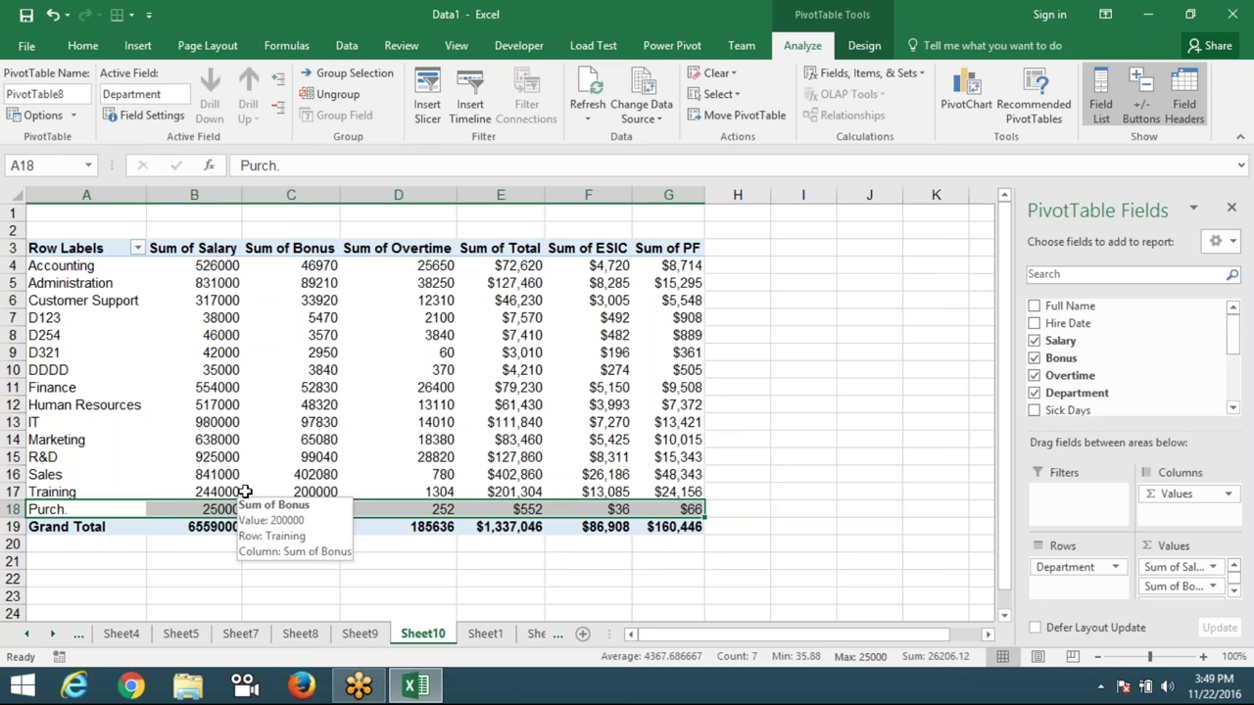
pyautogui.click(485, 633)
# Select the employee data A1:I104 and convert it into a table (Table2).
pyautogui.click(105, 270)
pyautogui.hotkey('ctrl', 'Home')
pyautogui.hotkey('ctrl', 'shift', 'Right')
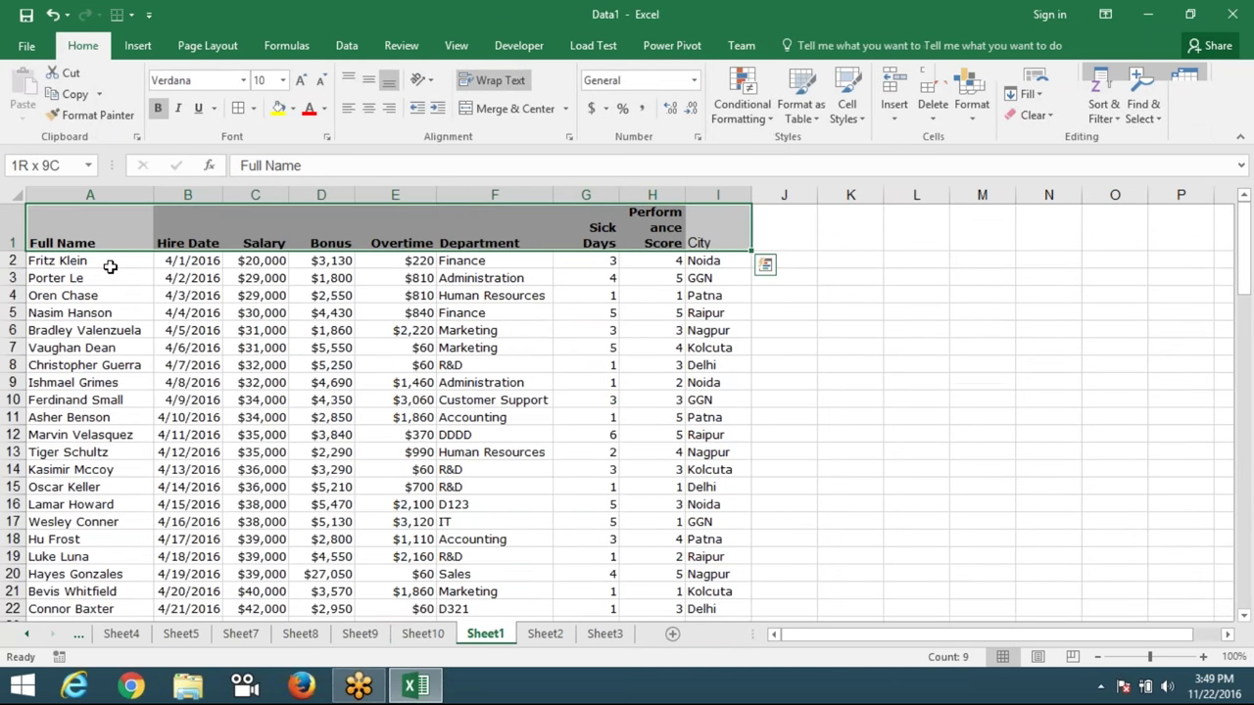
pyautogui.hotkey('ctrl', 'shift', 'Down')
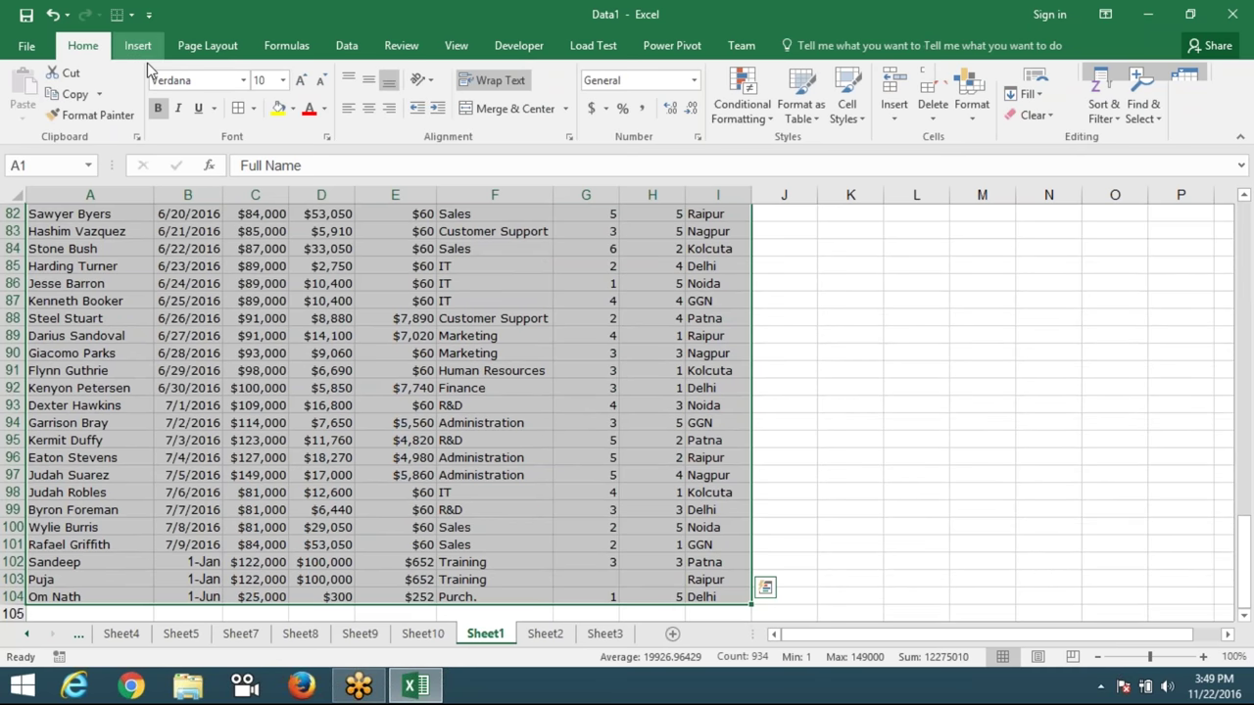
pyautogui.click(746, 106)
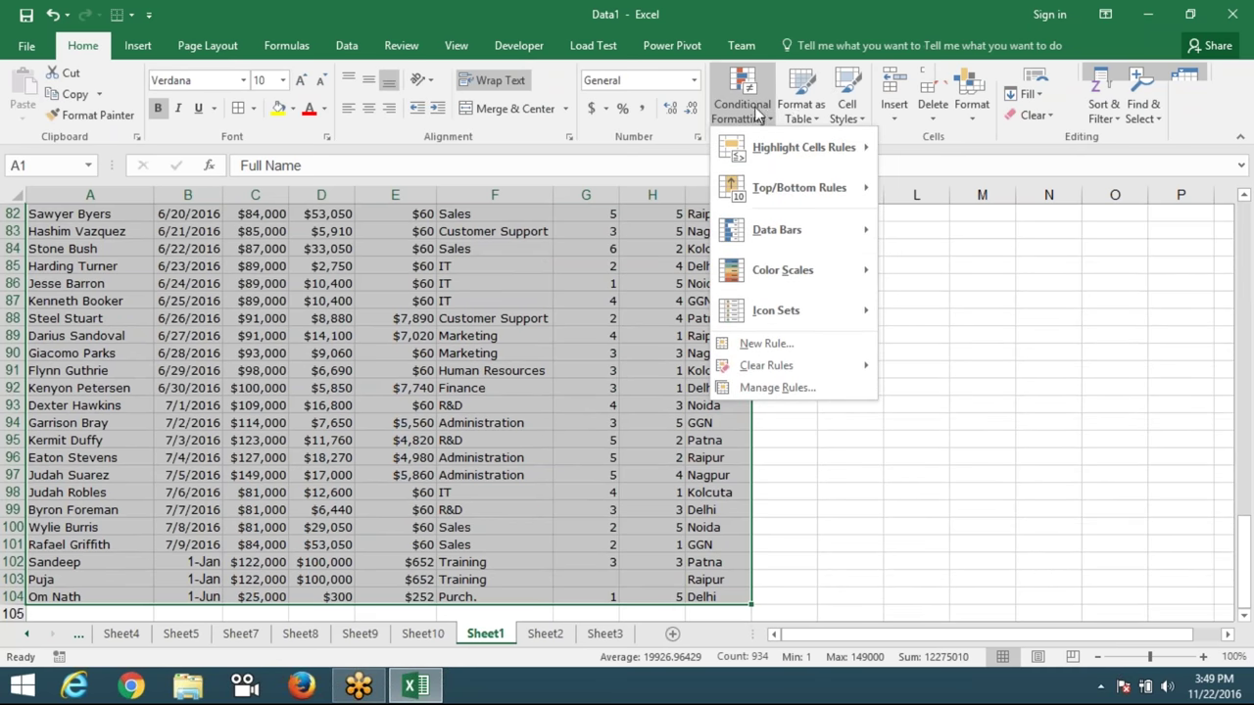
pyautogui.click(799, 108)
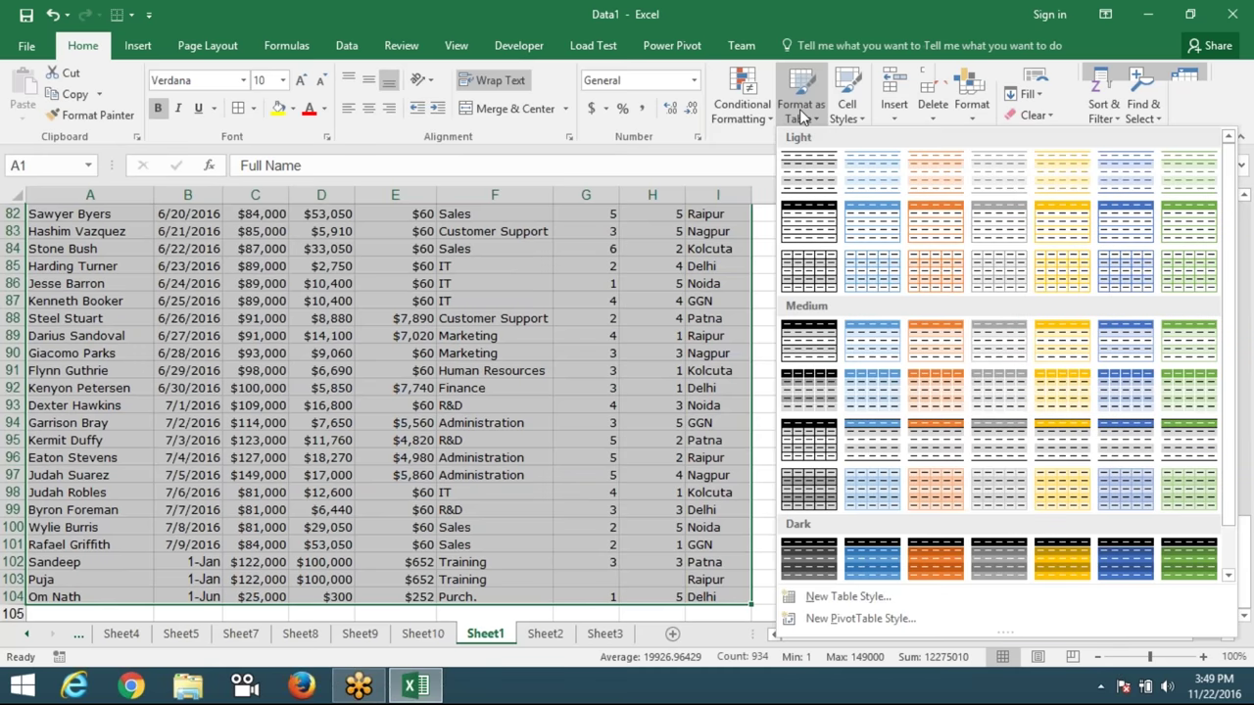
pyautogui.click(137, 45)
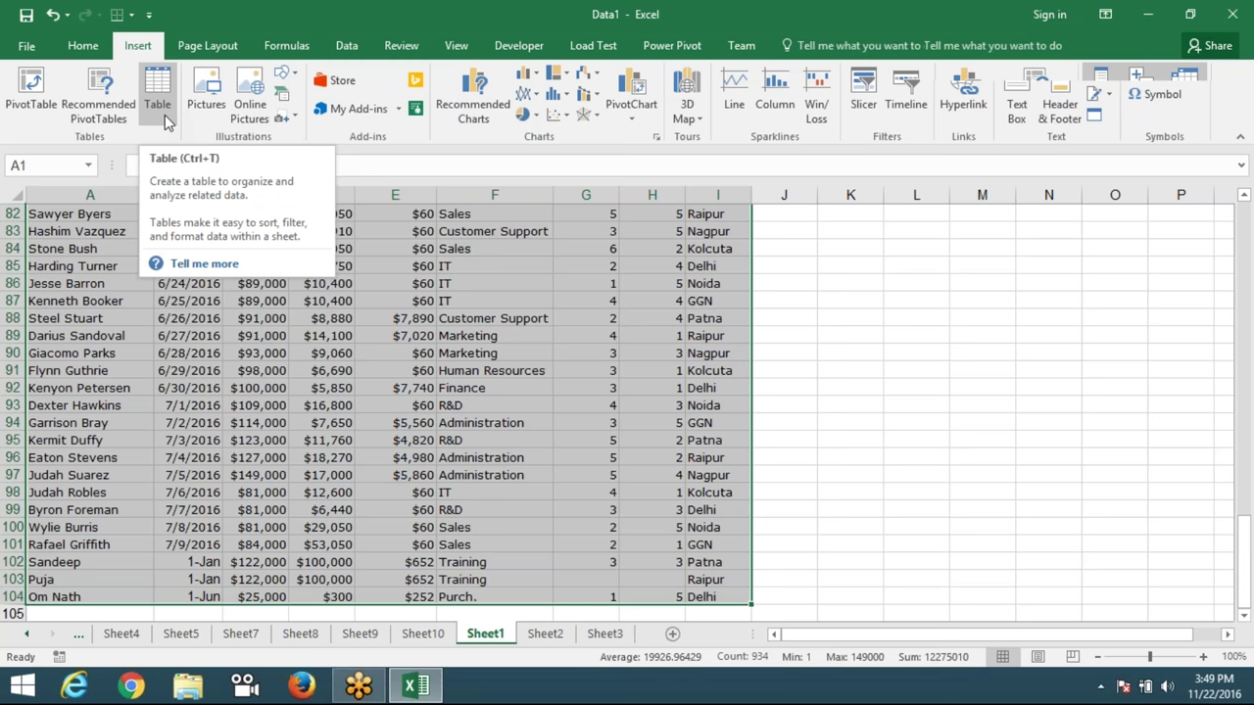
pyautogui.click(156, 98)
pyautogui.click(709, 338)
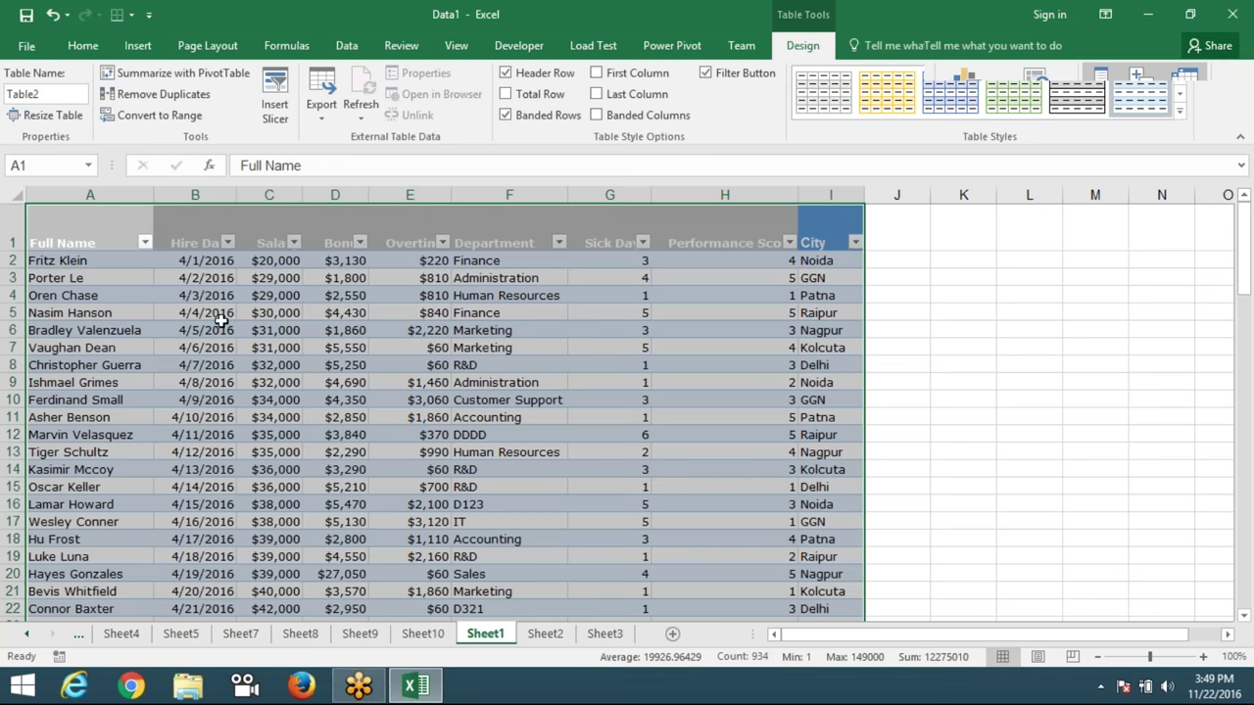
pyautogui.scroll(-5, 486, 368)
pyautogui.scroll(-11, 476, 392)
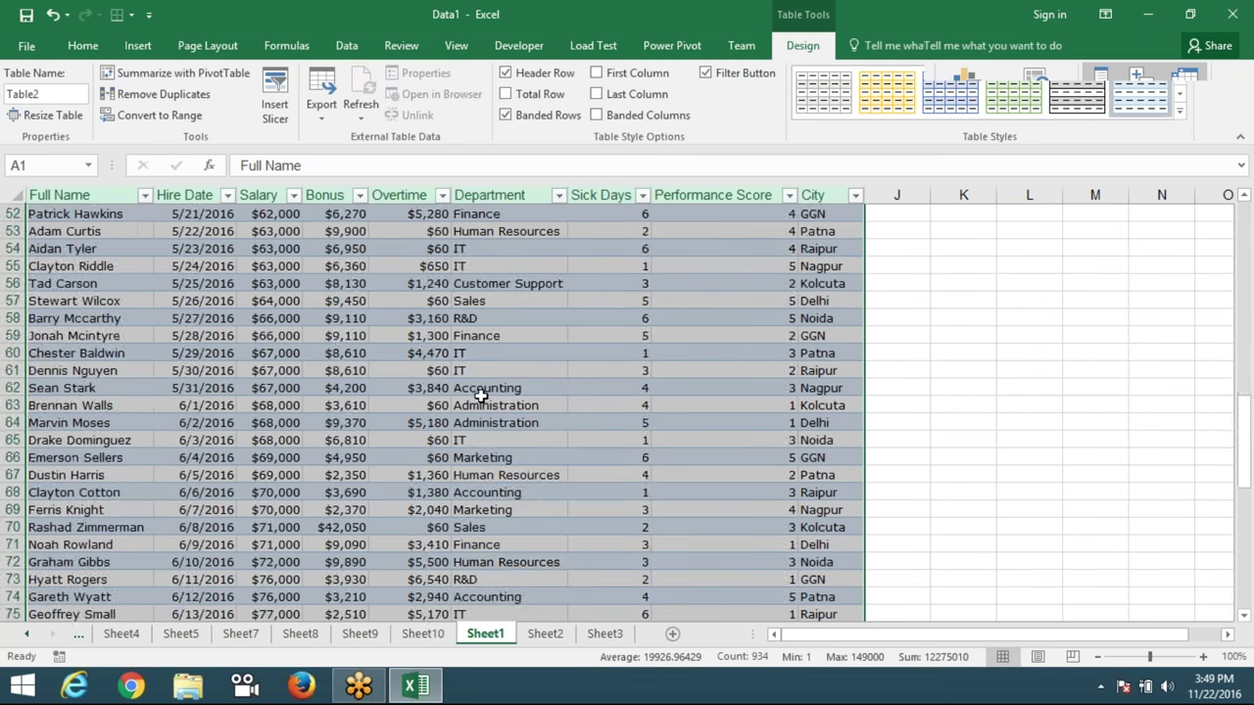
pyautogui.scroll(-6, 392, 343)
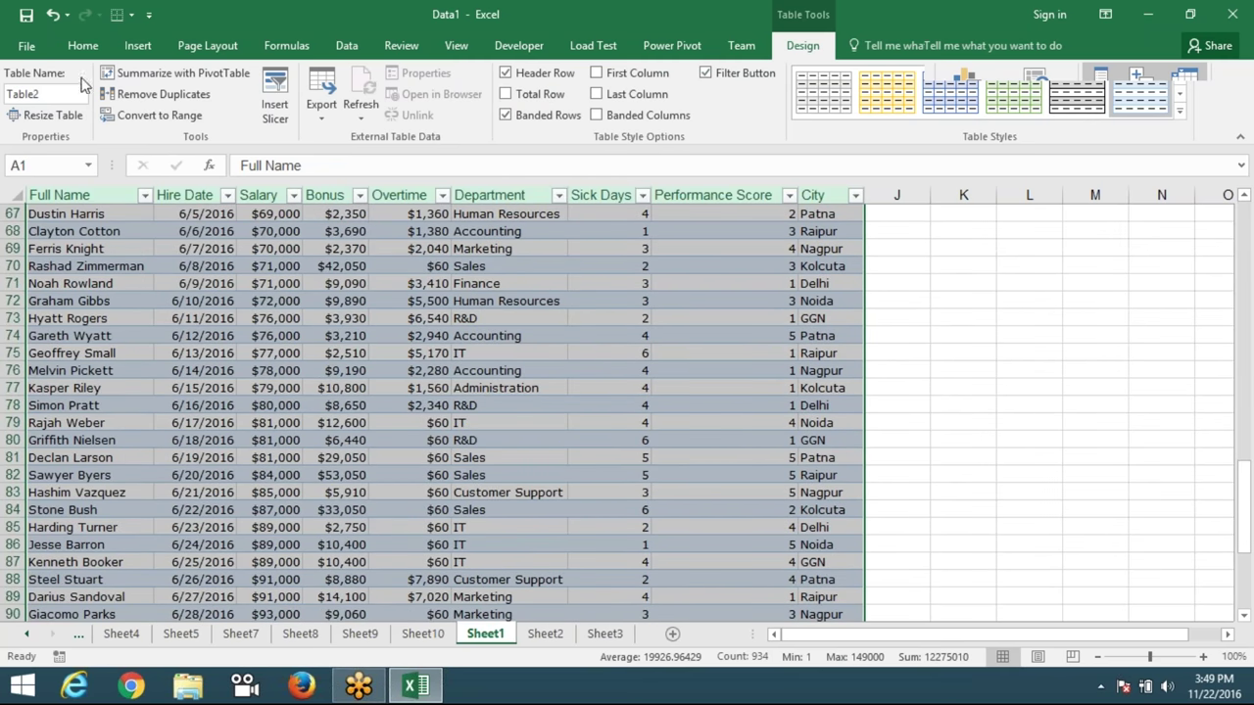
# Start a new PivotTable using Table2 as its source range.
pyautogui.click(83, 45)
pyautogui.click(138, 45)
pyautogui.click(31, 98)
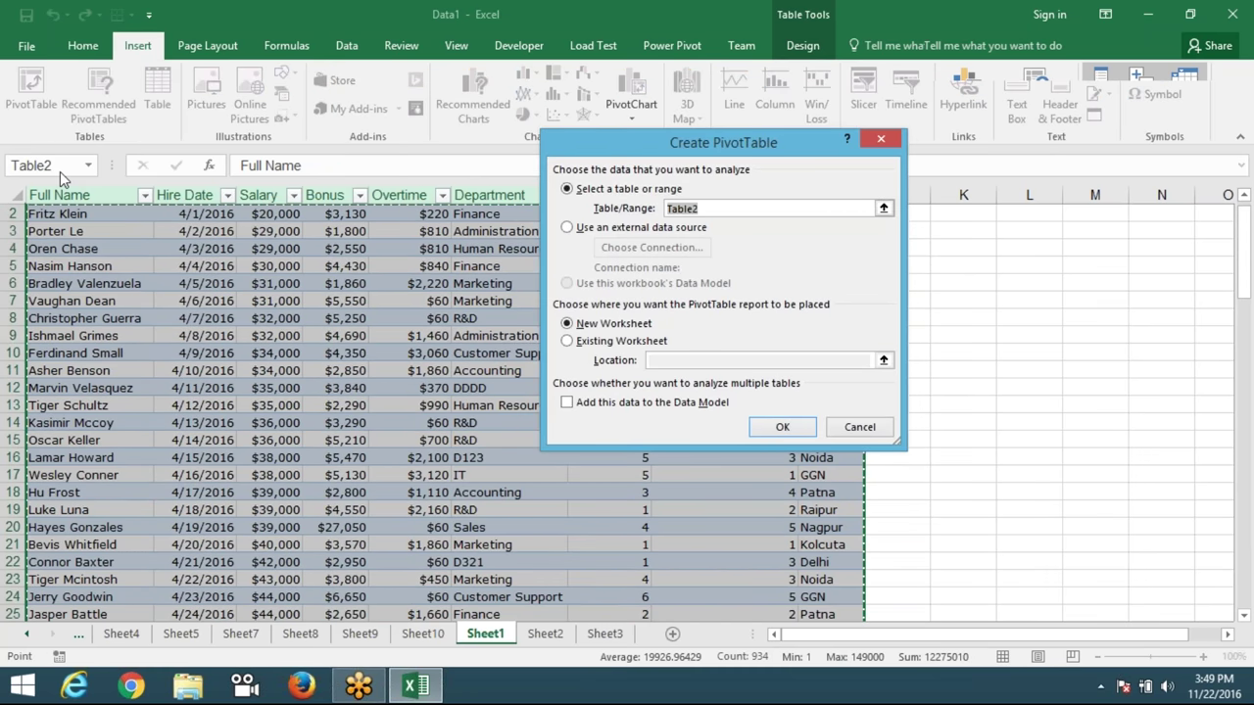
# Create the empty pivot table from Table2 on a new Sheet11, then check the department pivot on Sheet10.
pyautogui.click(809, 428)
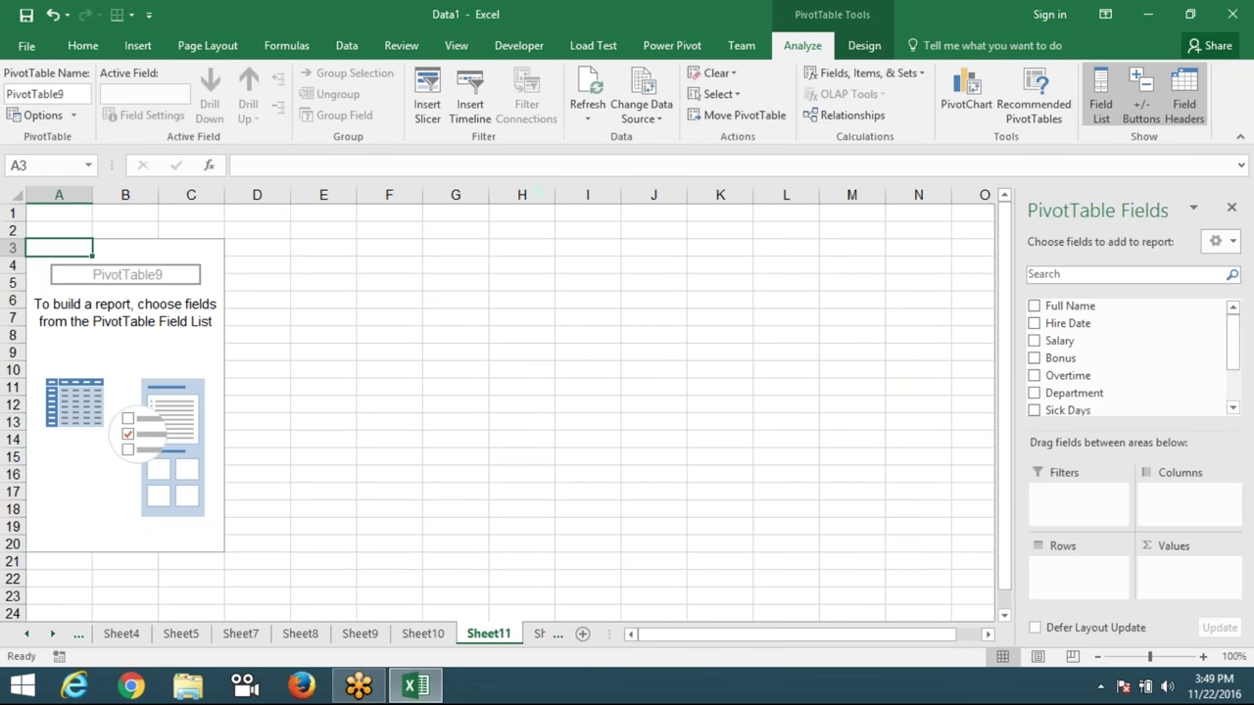
pyautogui.click(439, 638)
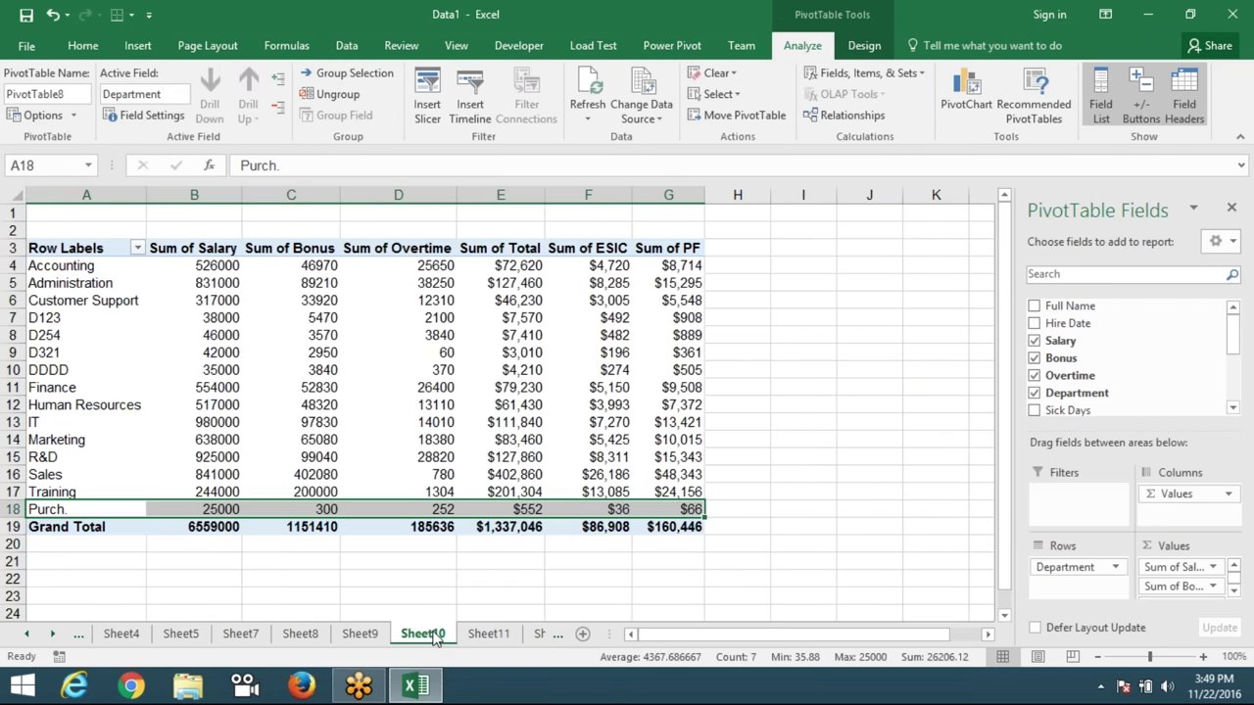
pyautogui.click(475, 636)
# Return to Sheet1's employee table and jump to the empty row 105 below the data.
pyautogui.click(52, 634)
pyautogui.click(492, 634)
pyautogui.click(107, 516)
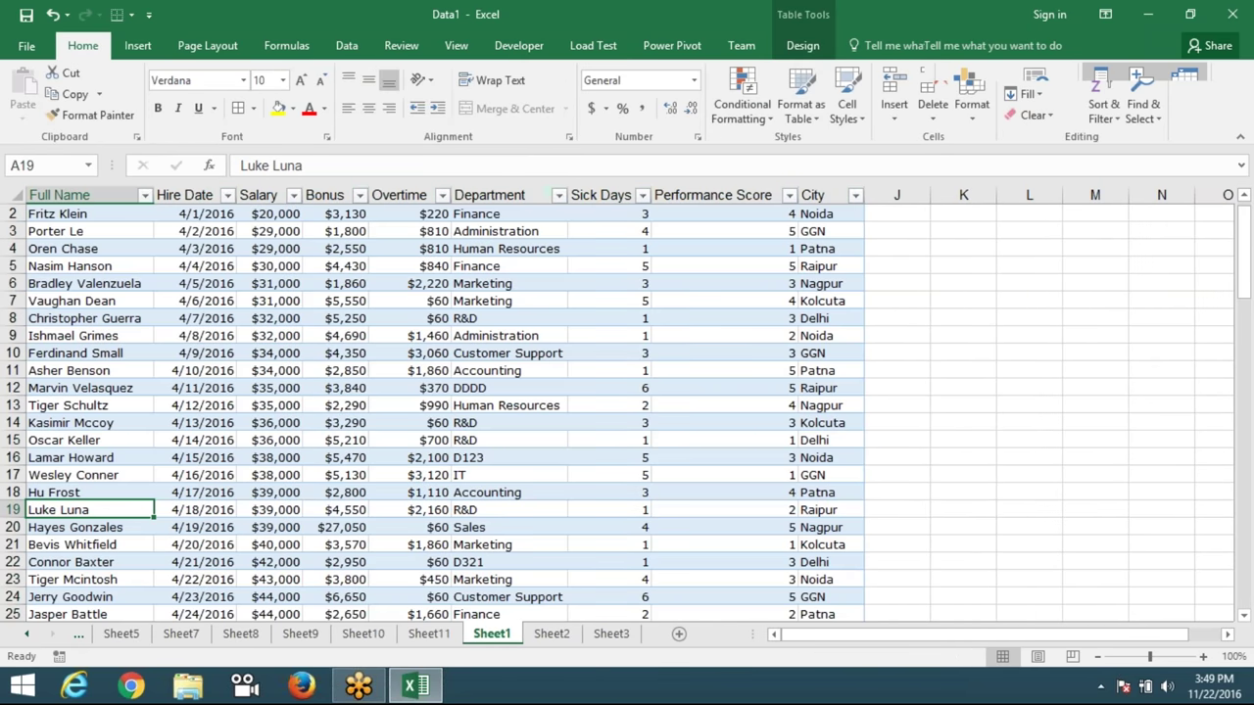
pyautogui.hotkey('ctrl', 'Down')
pyautogui.press('Down')
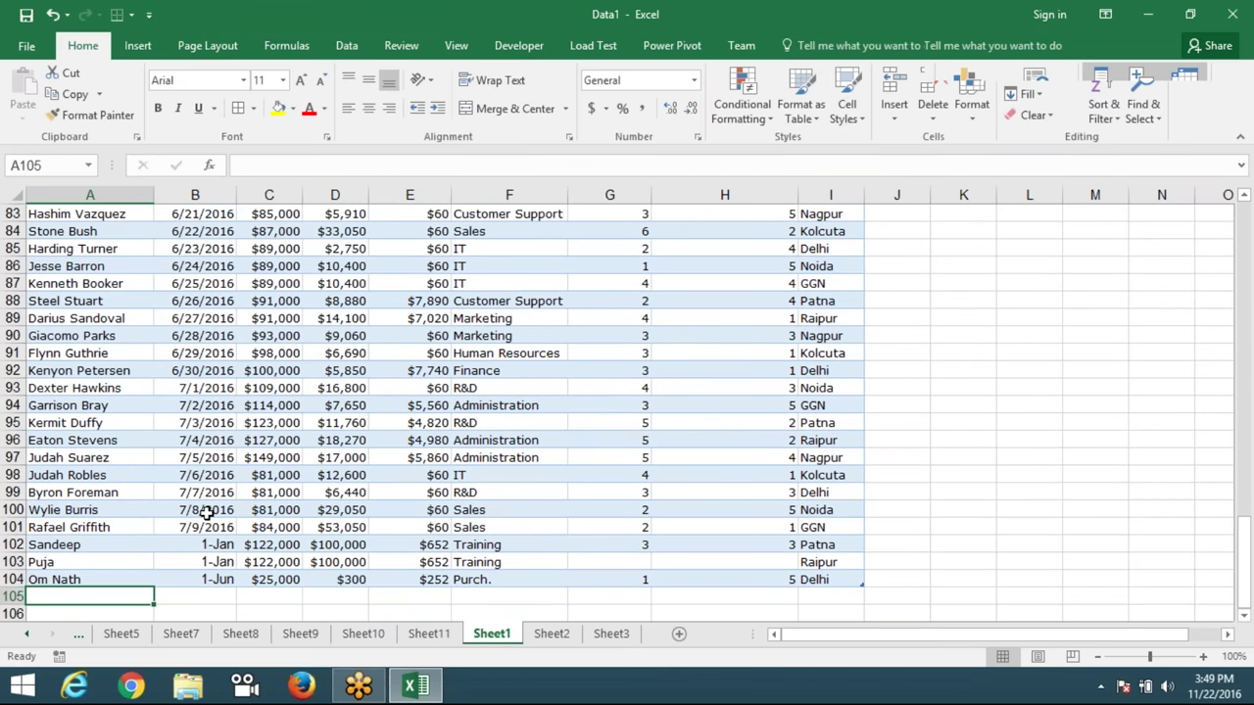
pyautogui.scroll(-5, 208, 514)
pyautogui.moveTo(860, 327)
pyautogui.mouseDown()
pyautogui.moveTo(867, 346)
pyautogui.moveTo(862, 331)
pyautogui.mouseUp()
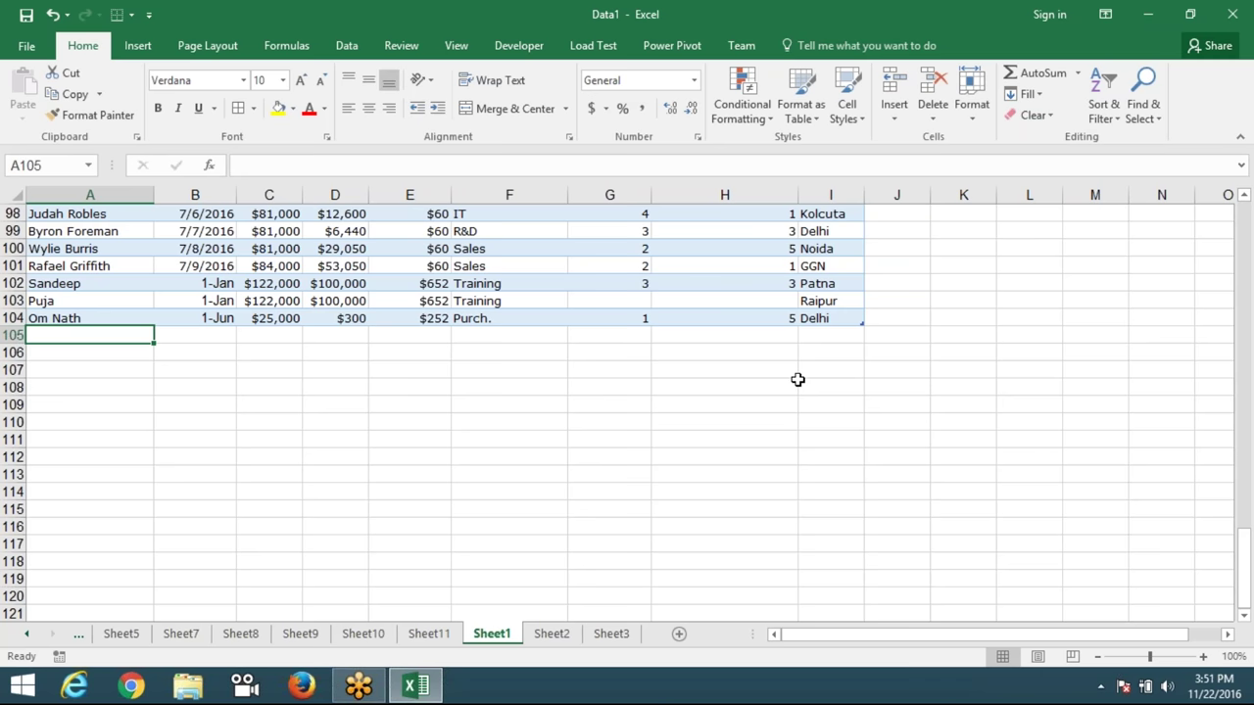
pyautogui.write('Vija')
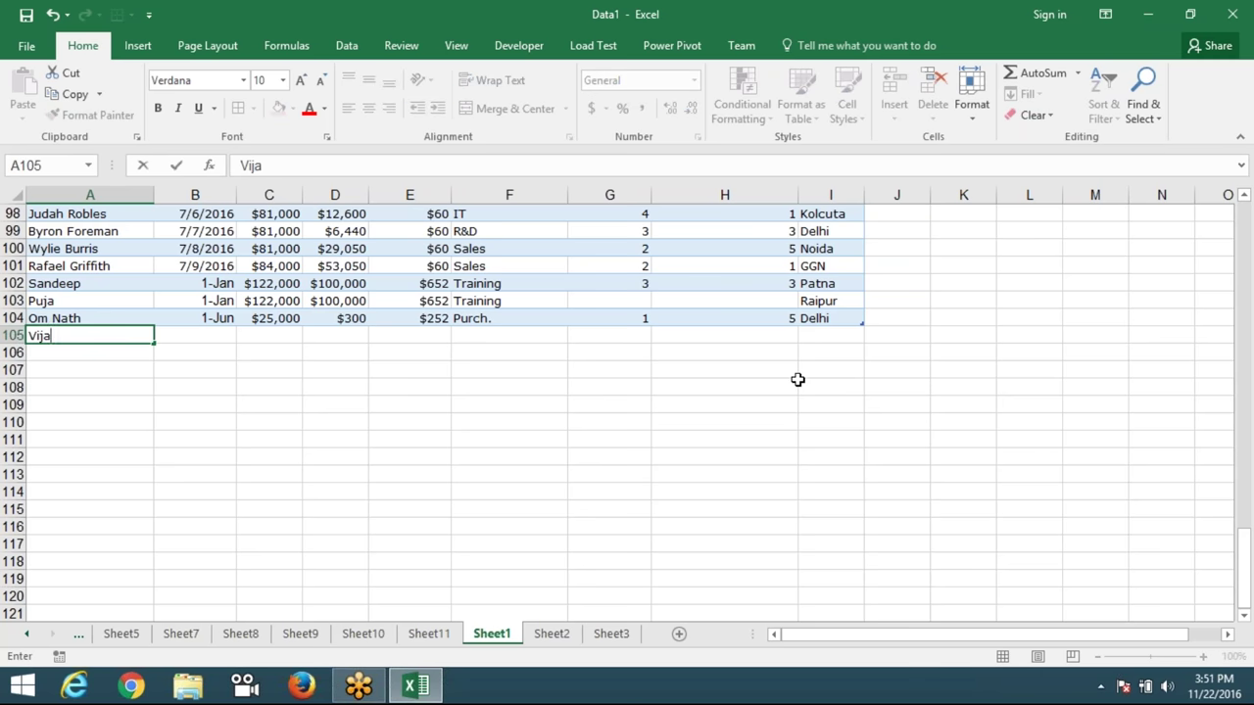
pyautogui.write('y')
pyautogui.press('Return')
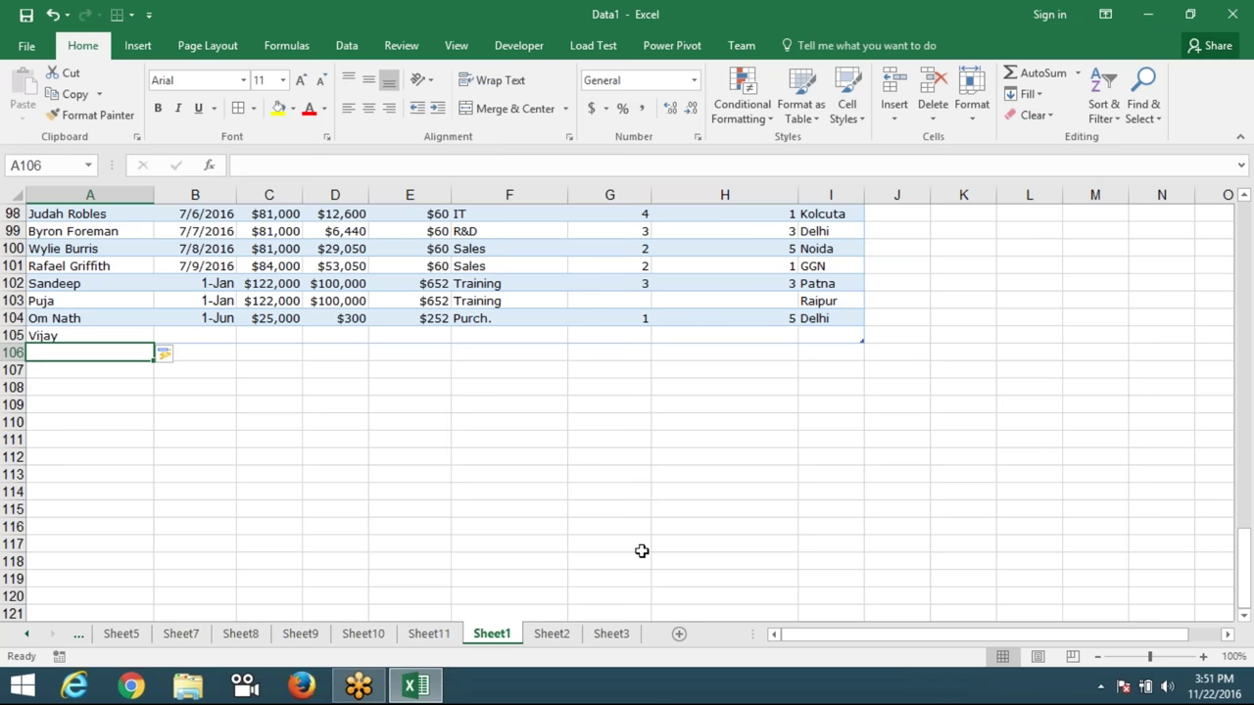
pyautogui.hotkey('ctrl', 'z')
pyautogui.press('Delete')
pyautogui.hotkey('ctrl', 'Home')
pyautogui.hotkey('ctrl', 'shift', 'Right')
pyautogui.hotkey('ctrl', 'shift', 'Down')
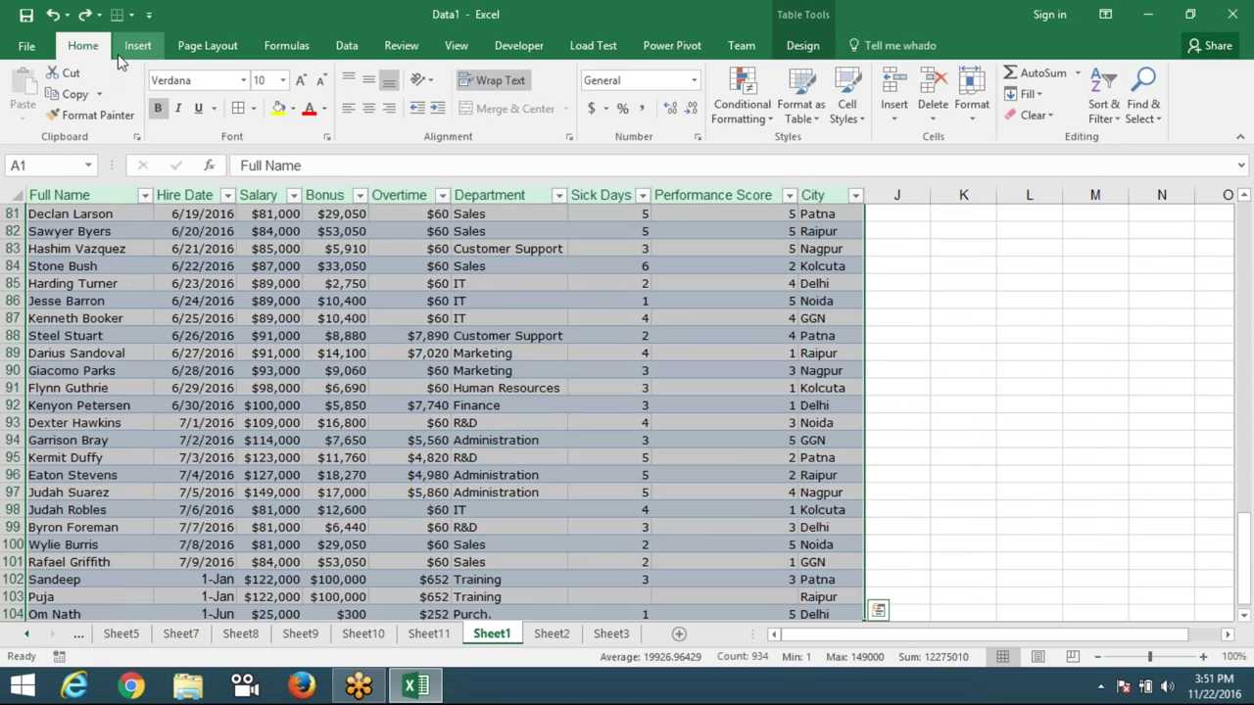
pyautogui.click(138, 45)
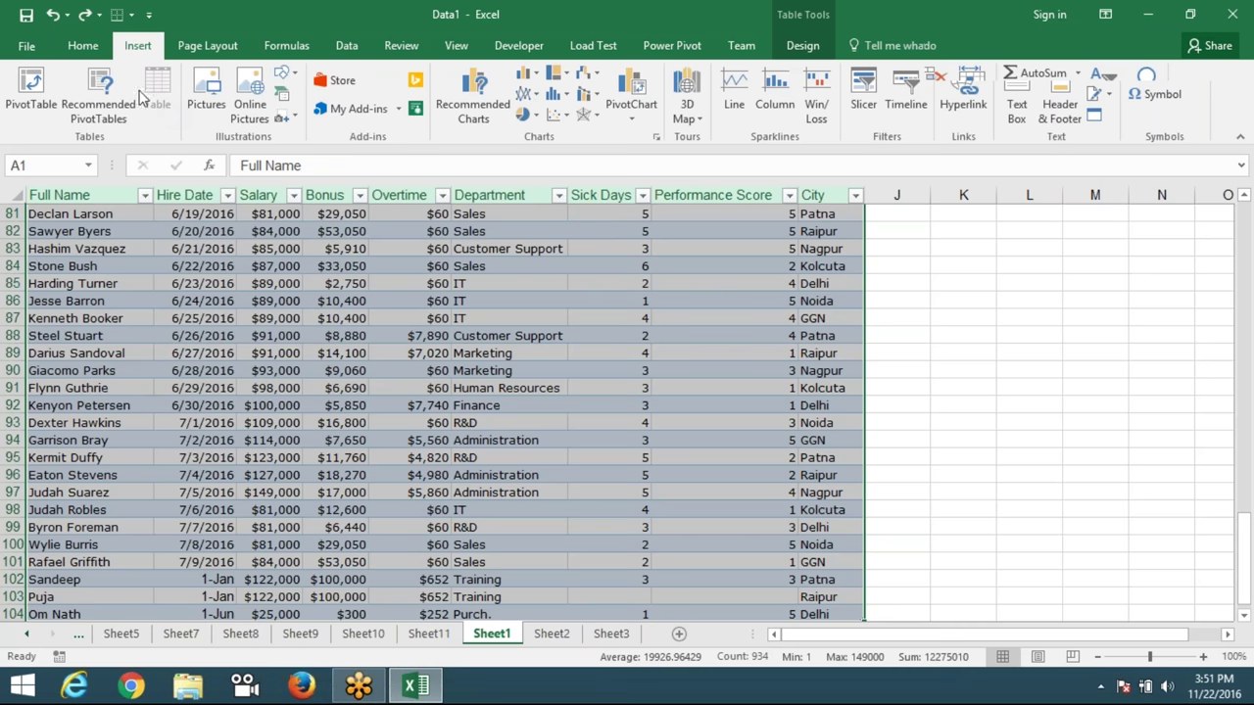
pyautogui.scroll(4, 244, 256)
pyautogui.scroll(4, 244, 256)
pyautogui.scroll(8, 244, 257)
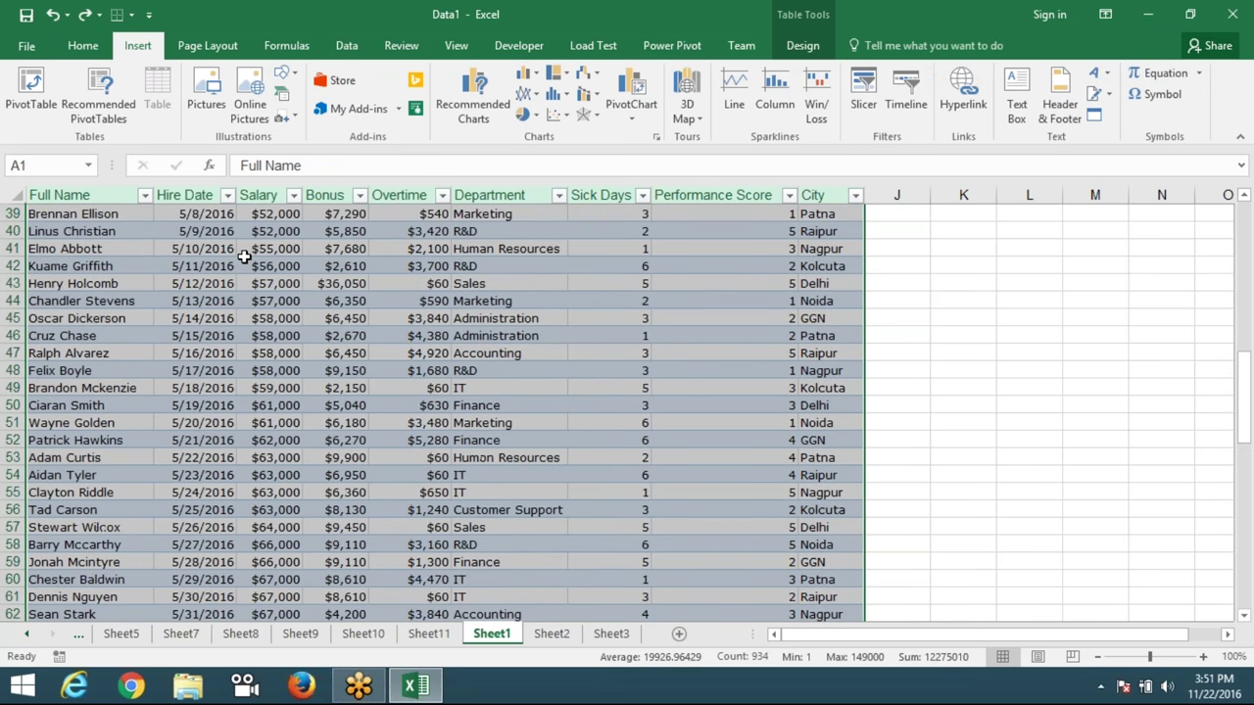
pyautogui.scroll(10, 244, 257)
pyautogui.scroll(1, 244, 257)
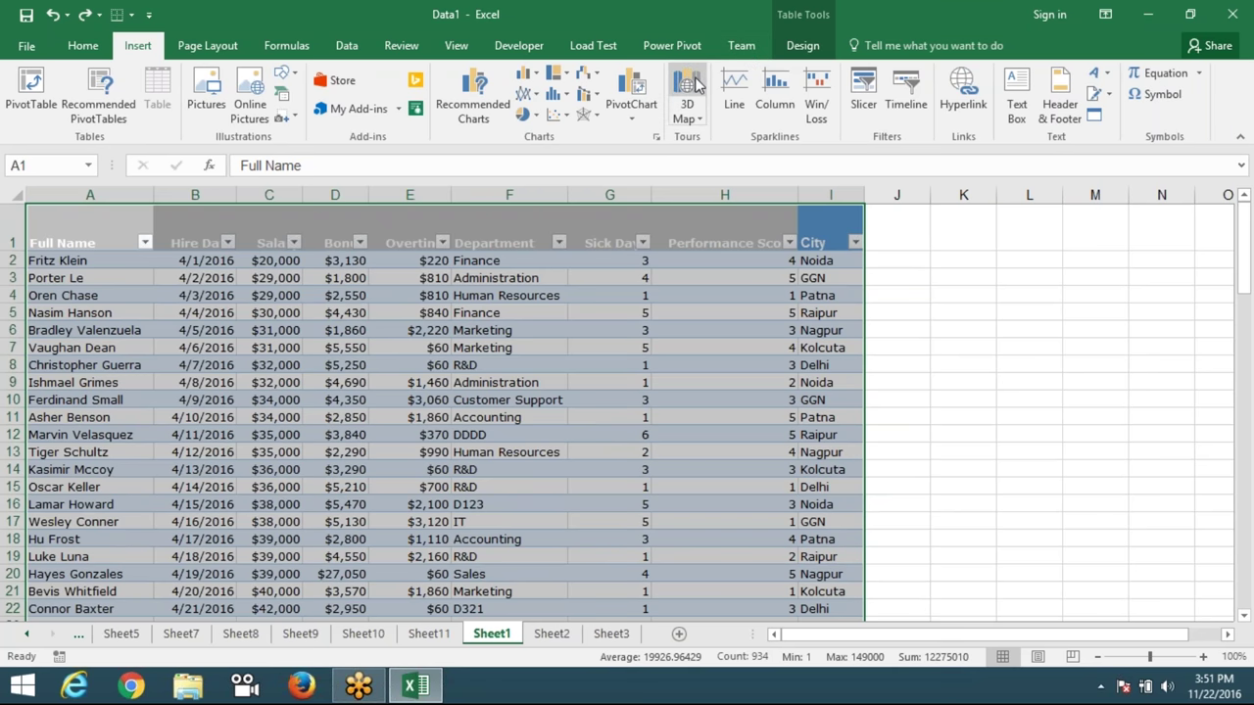
pyautogui.scroll(1, 753, 68)
pyautogui.click(743, 51)
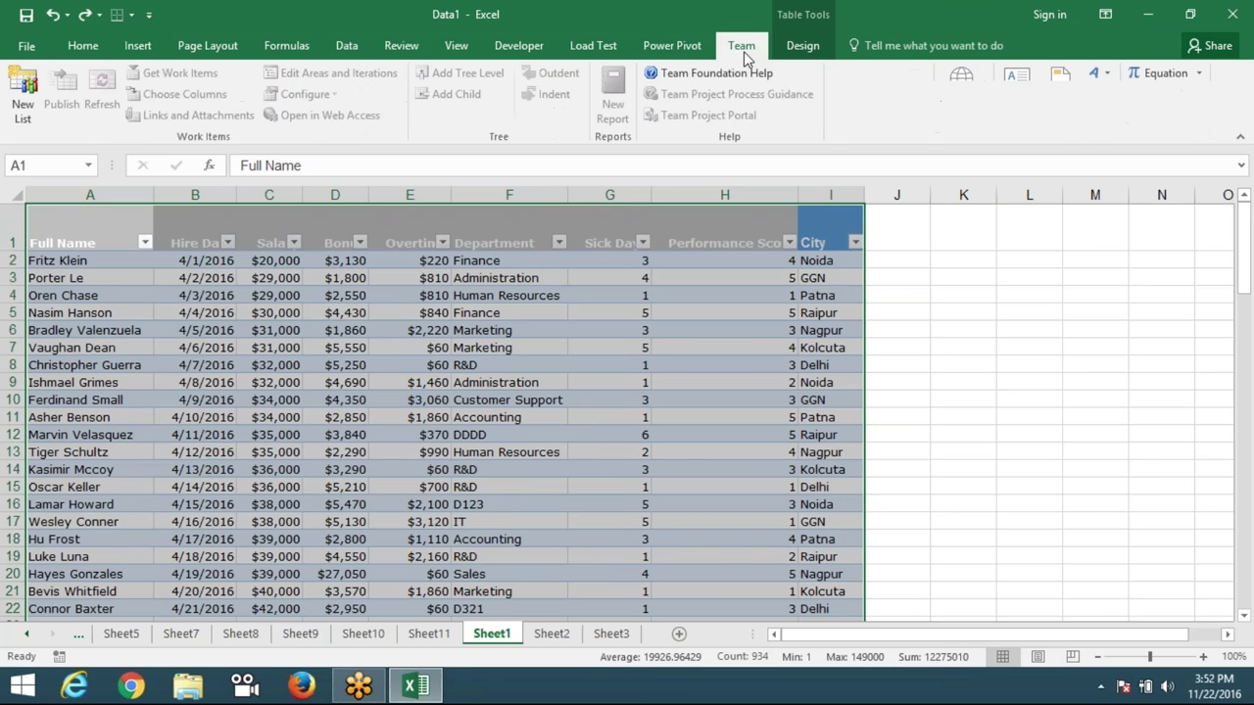
pyautogui.click(784, 51)
pyautogui.scroll(3, 745, 104)
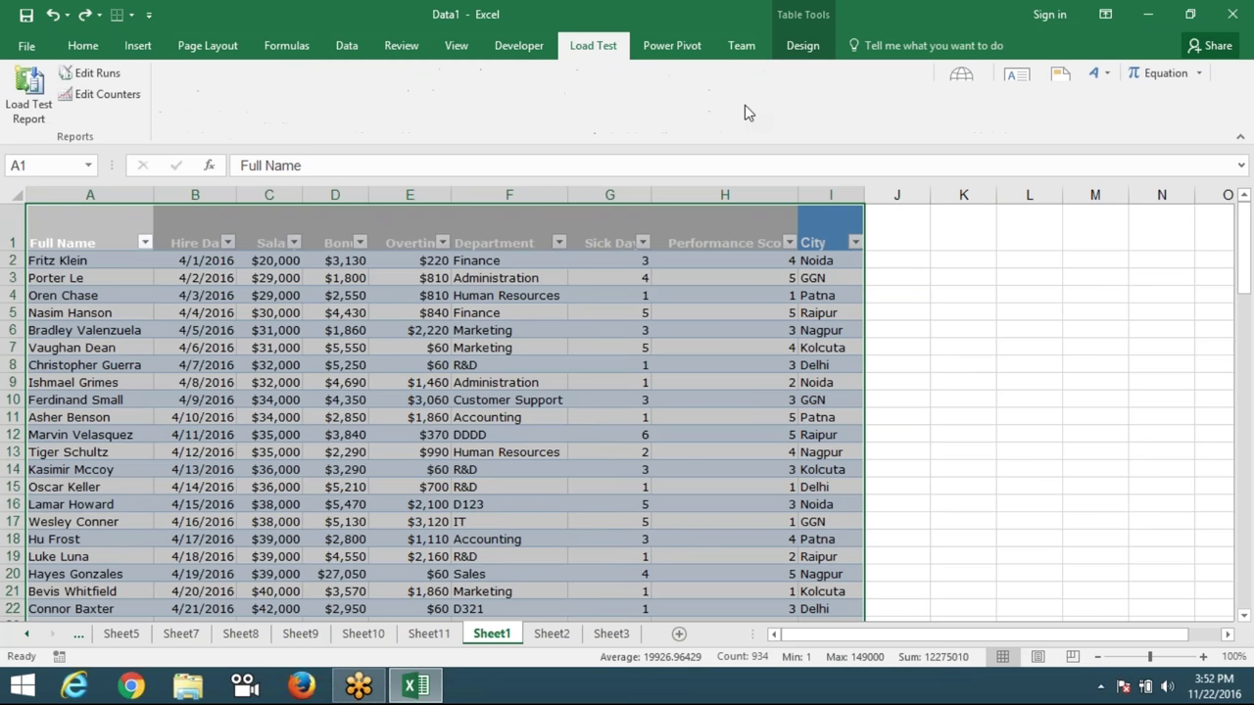
pyautogui.scroll(-2, 744, 103)
pyautogui.scroll(-1, 744, 98)
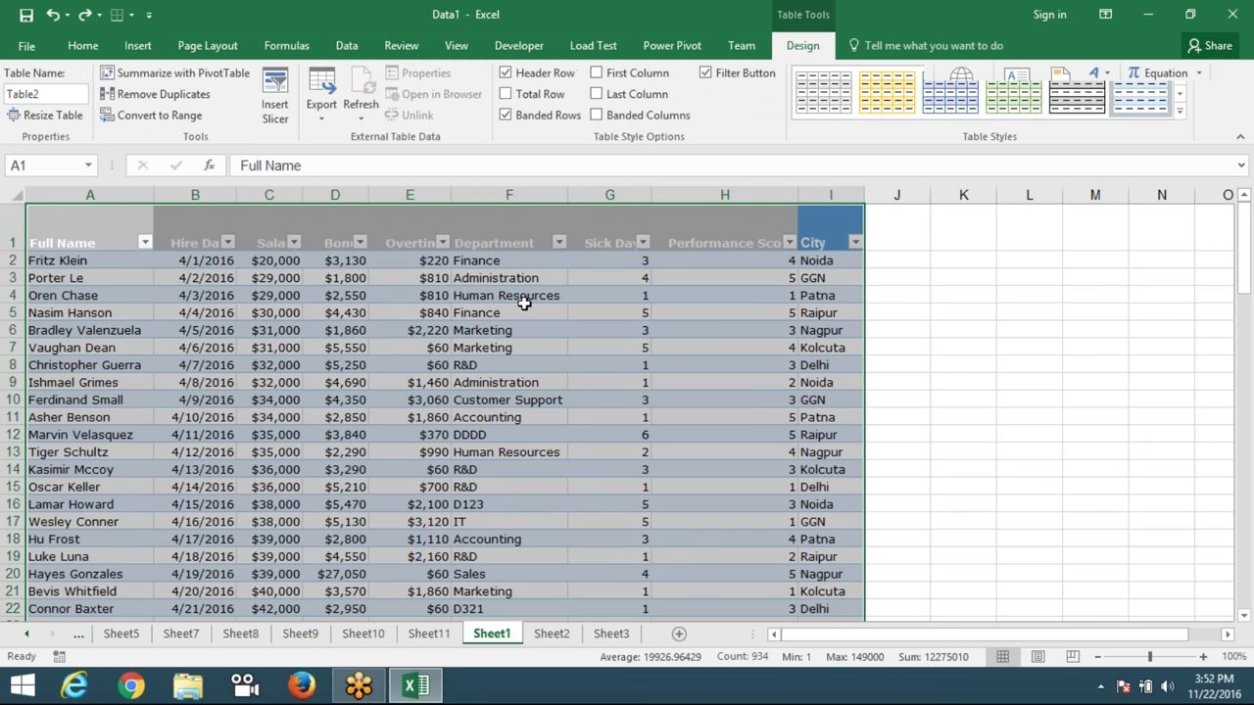
pyautogui.click(468, 297)
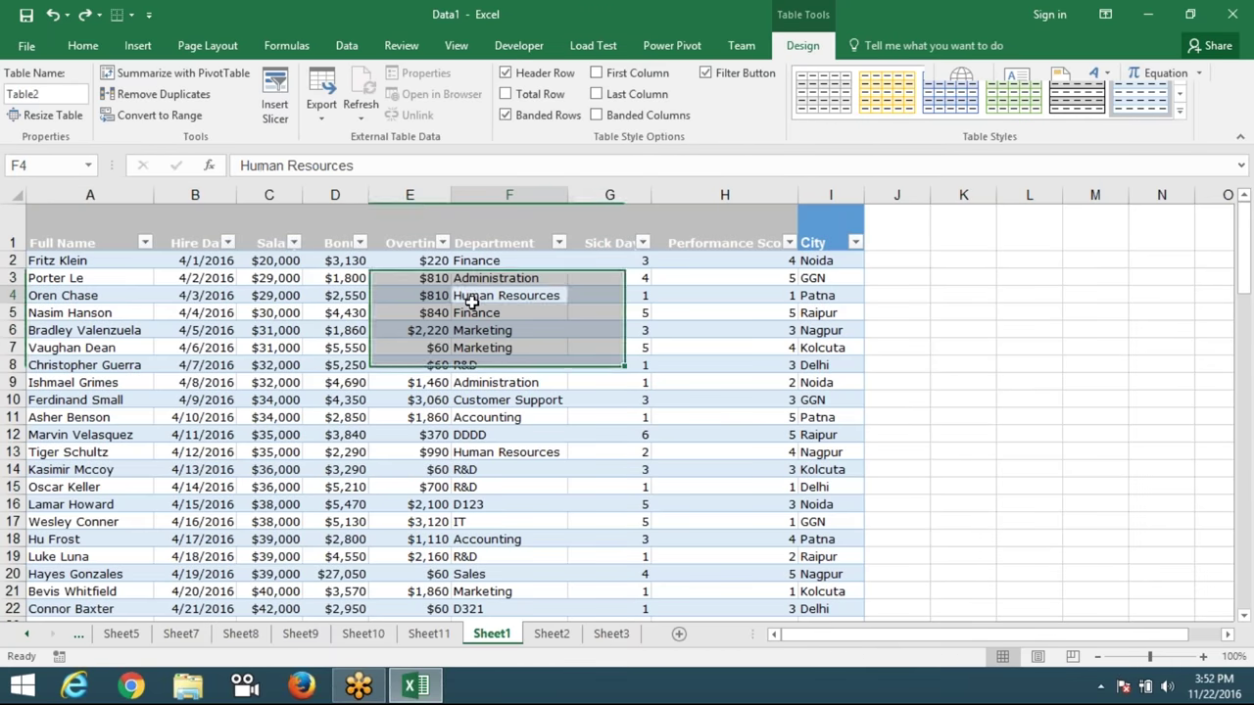